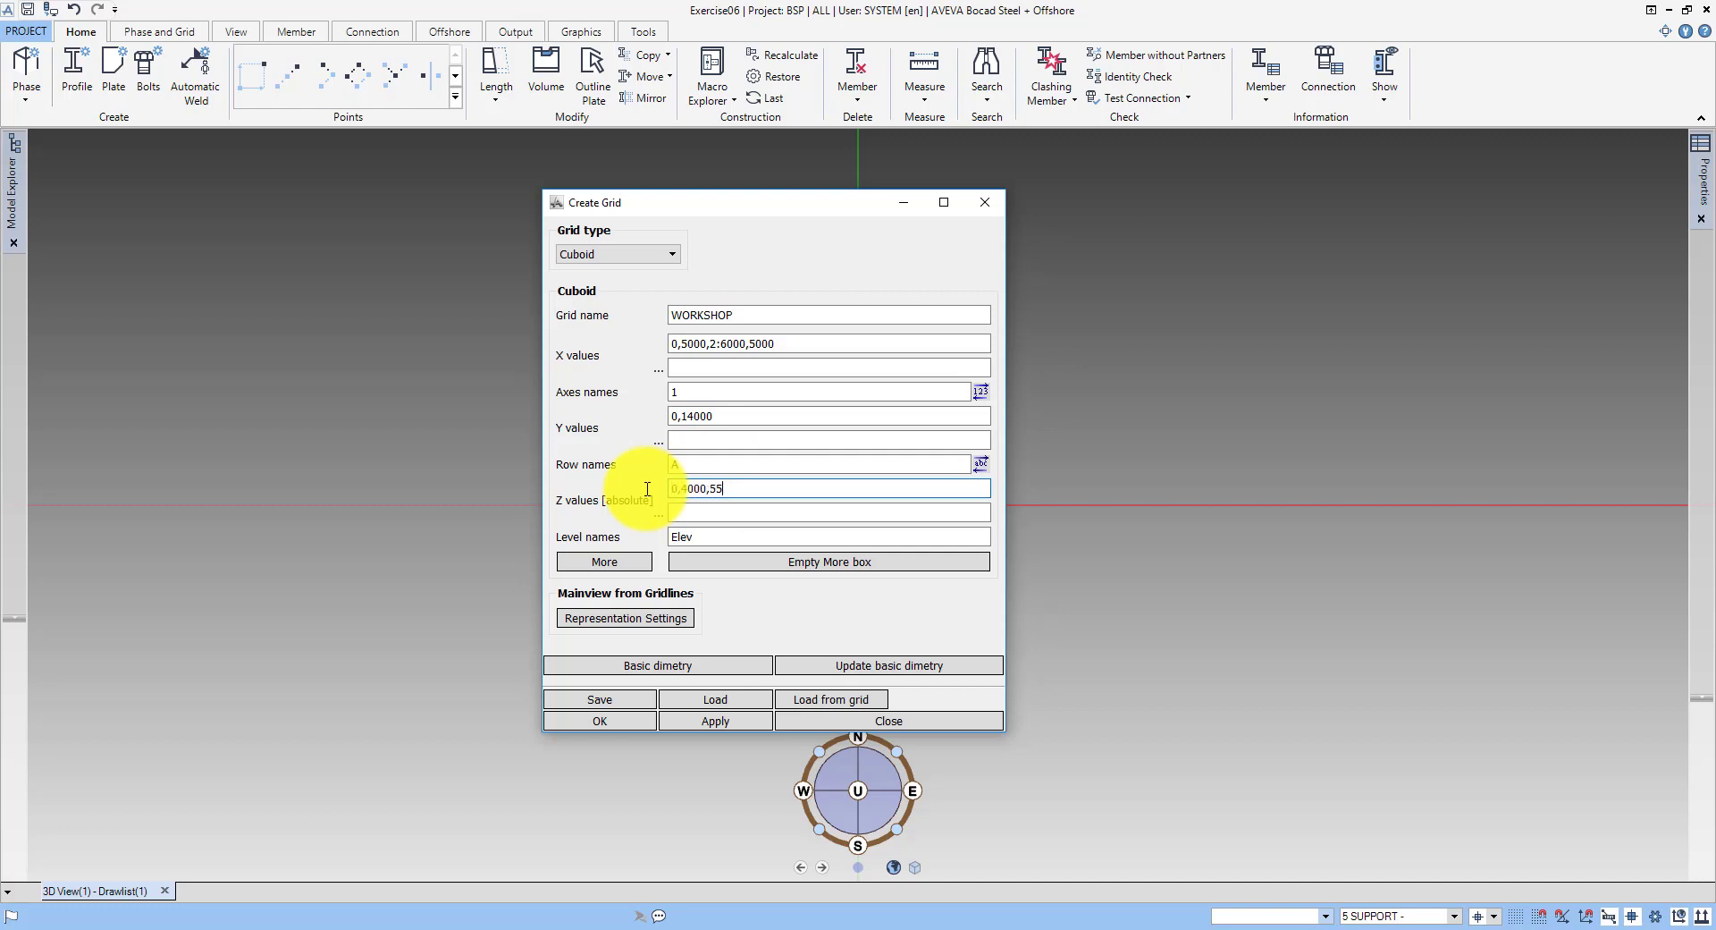
Step: Create the WORKSHOP grid with Z values 0,4000,5500 and level name EL., and open main view WORKSHOP_1_AXIS_1
key(Tab)
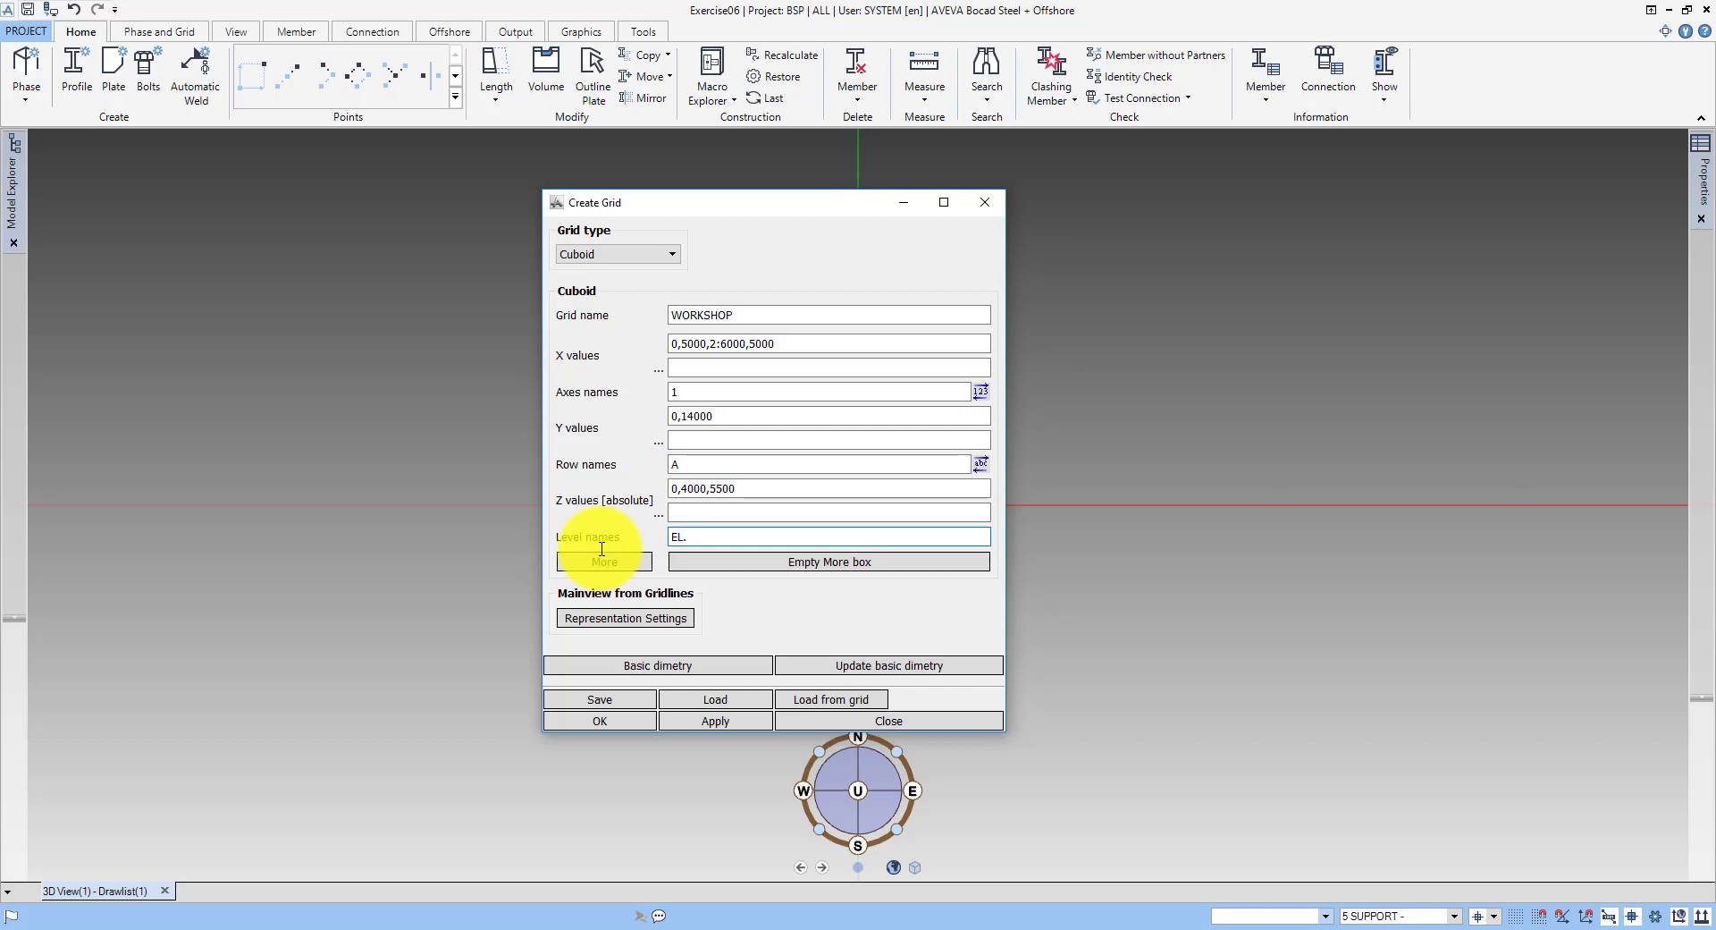
click(601, 725)
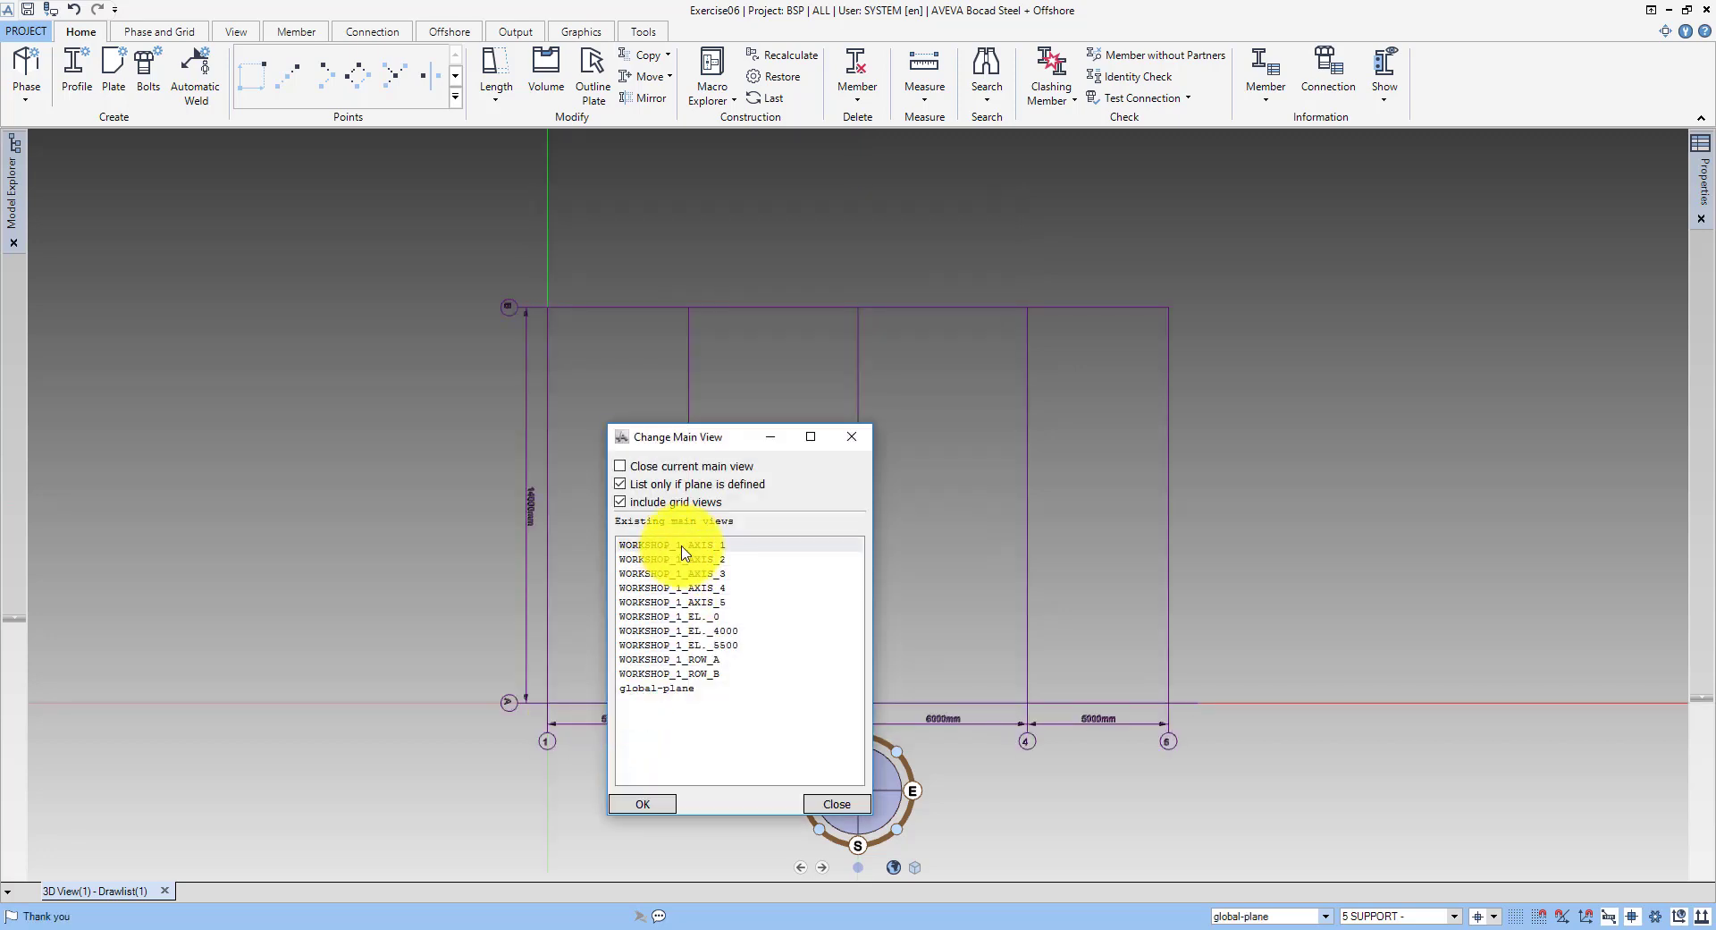
double_click(687, 545)
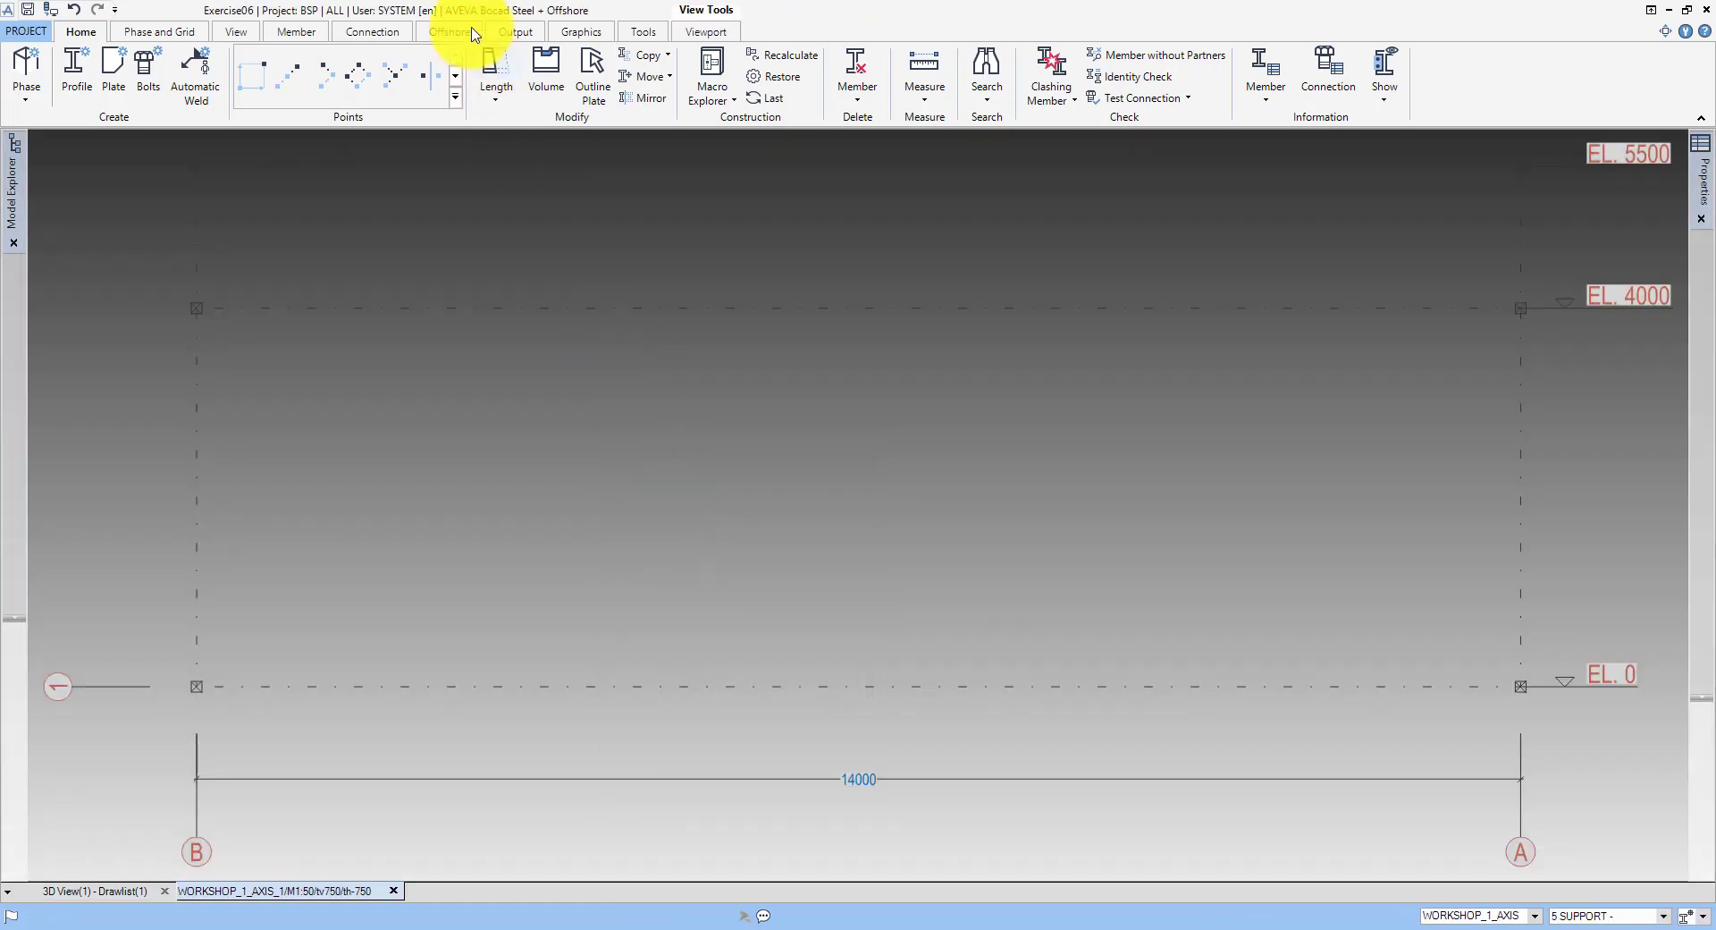
Step: Create the interactive nested drawing plots/ga001, checking its frame and title block settings, and switch the background to the light colour
click(503, 34)
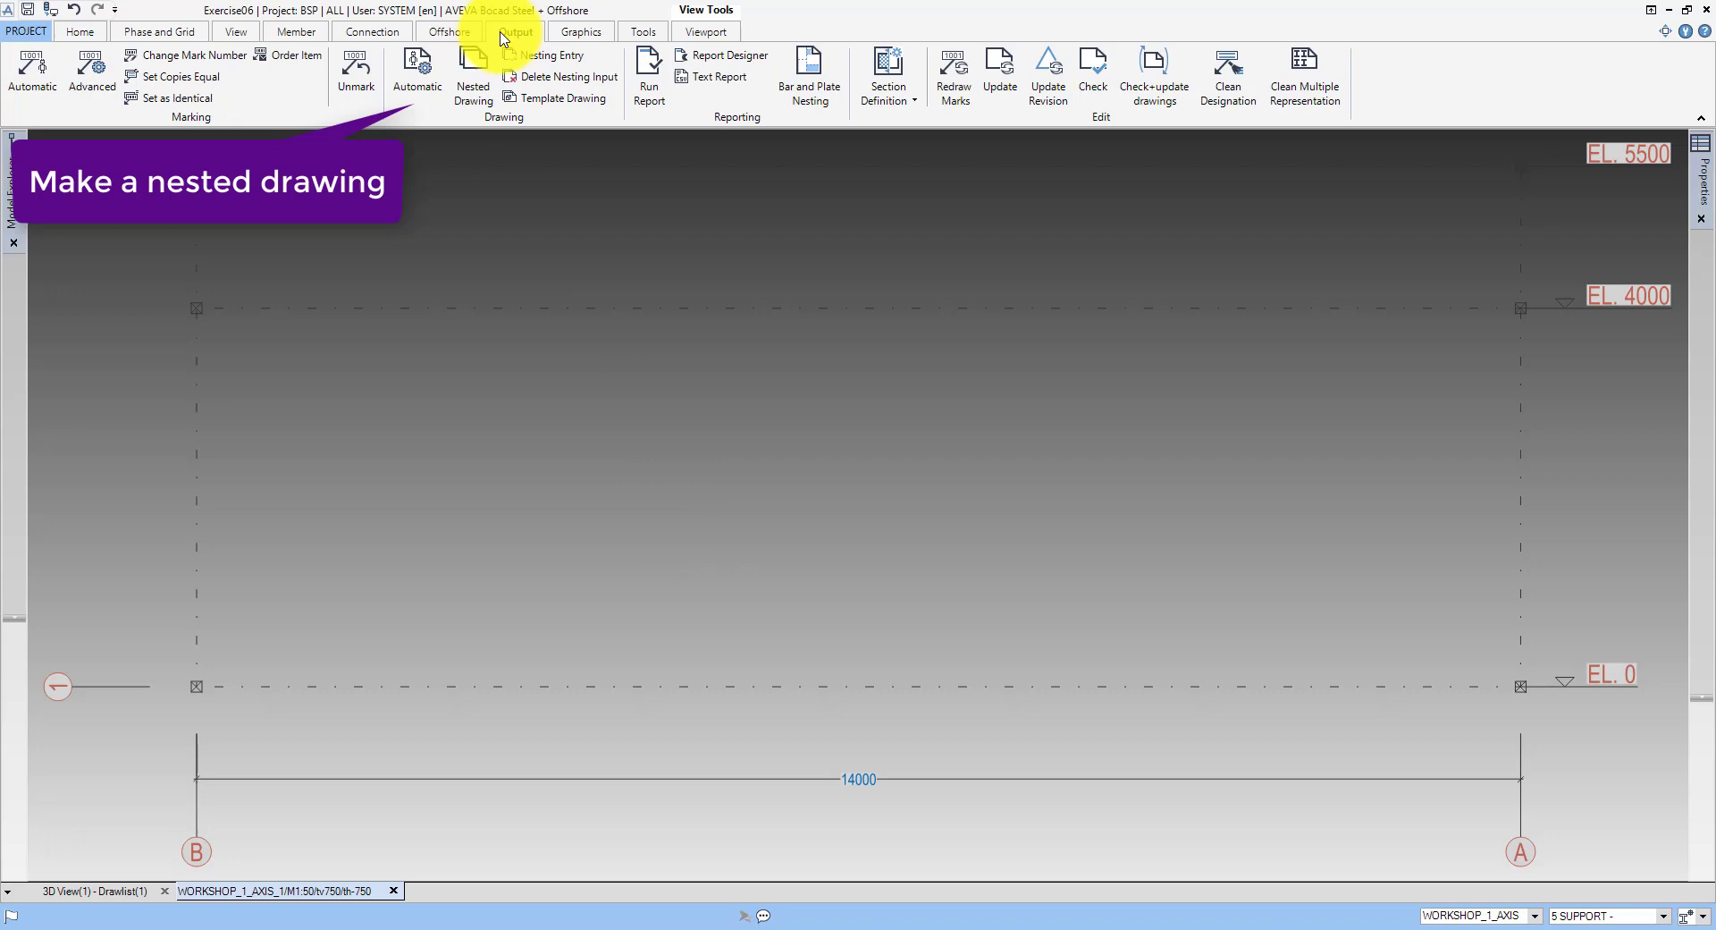
click(471, 79)
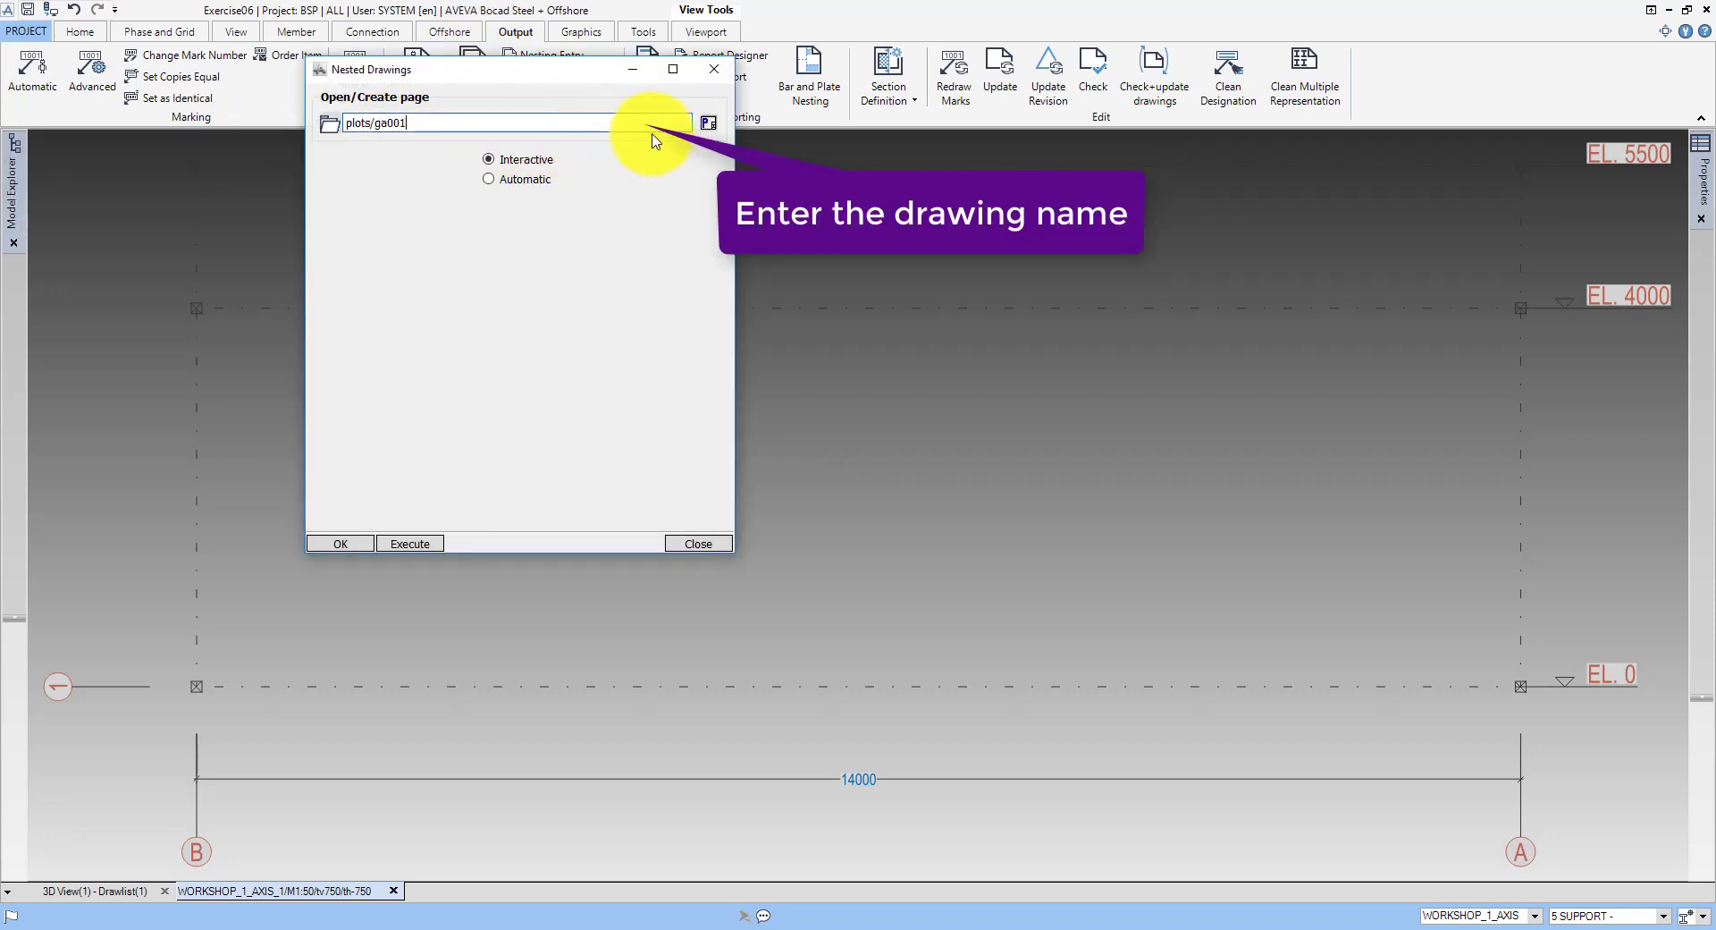
click(710, 130)
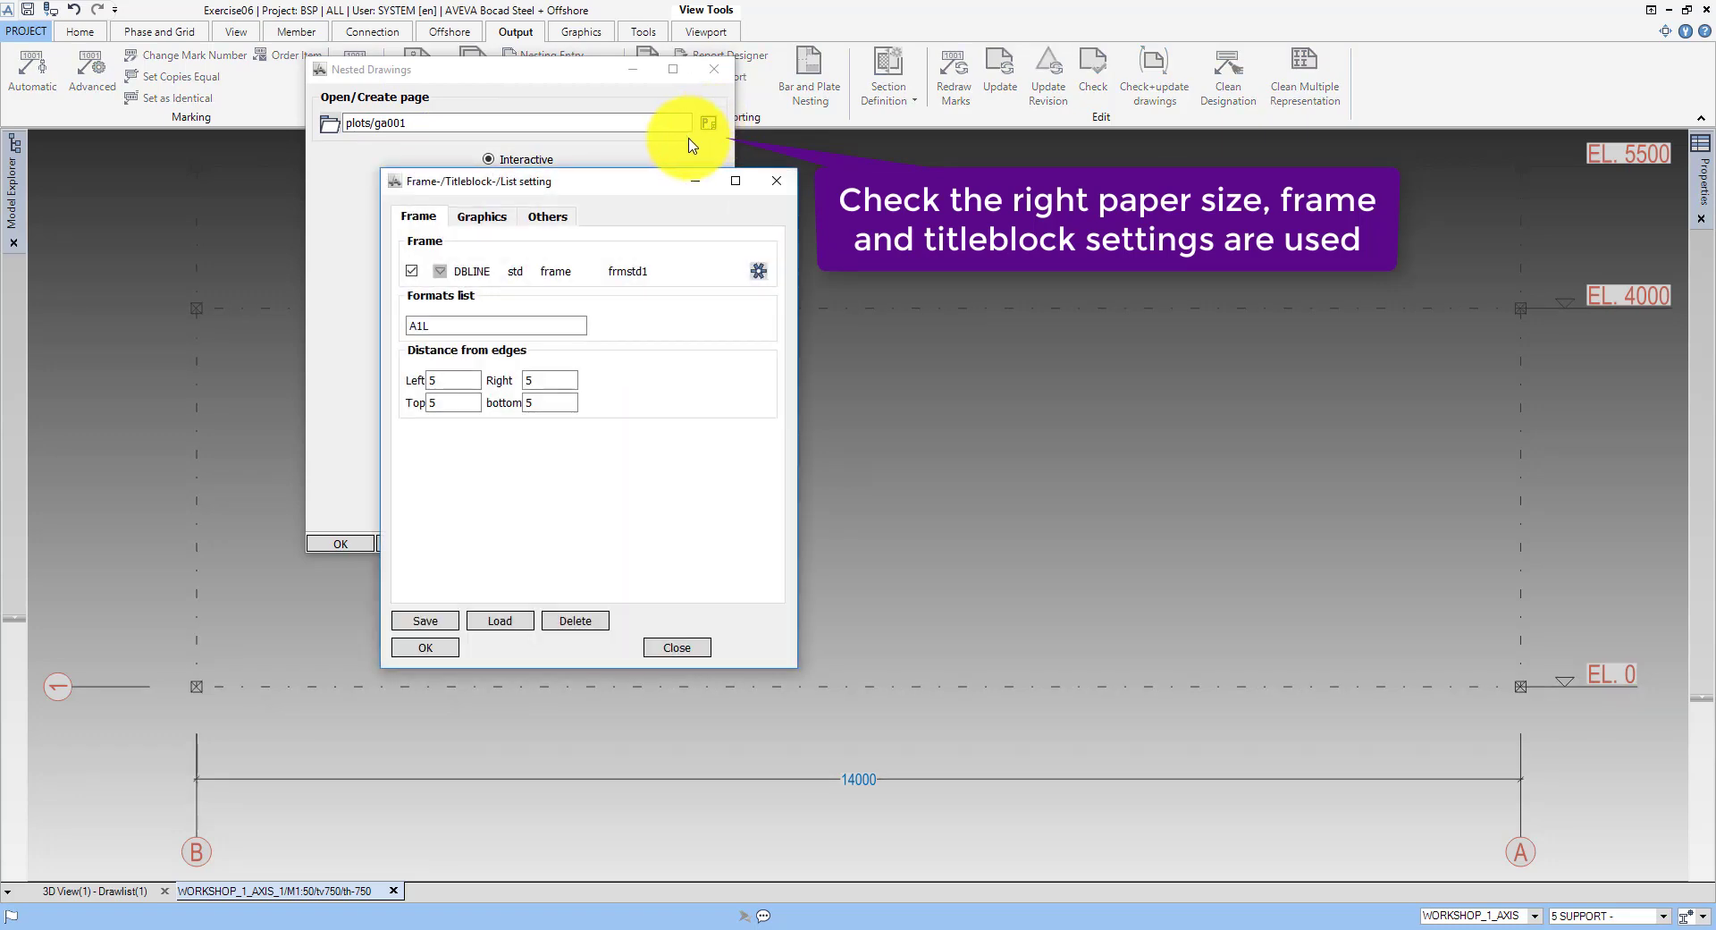
click(497, 218)
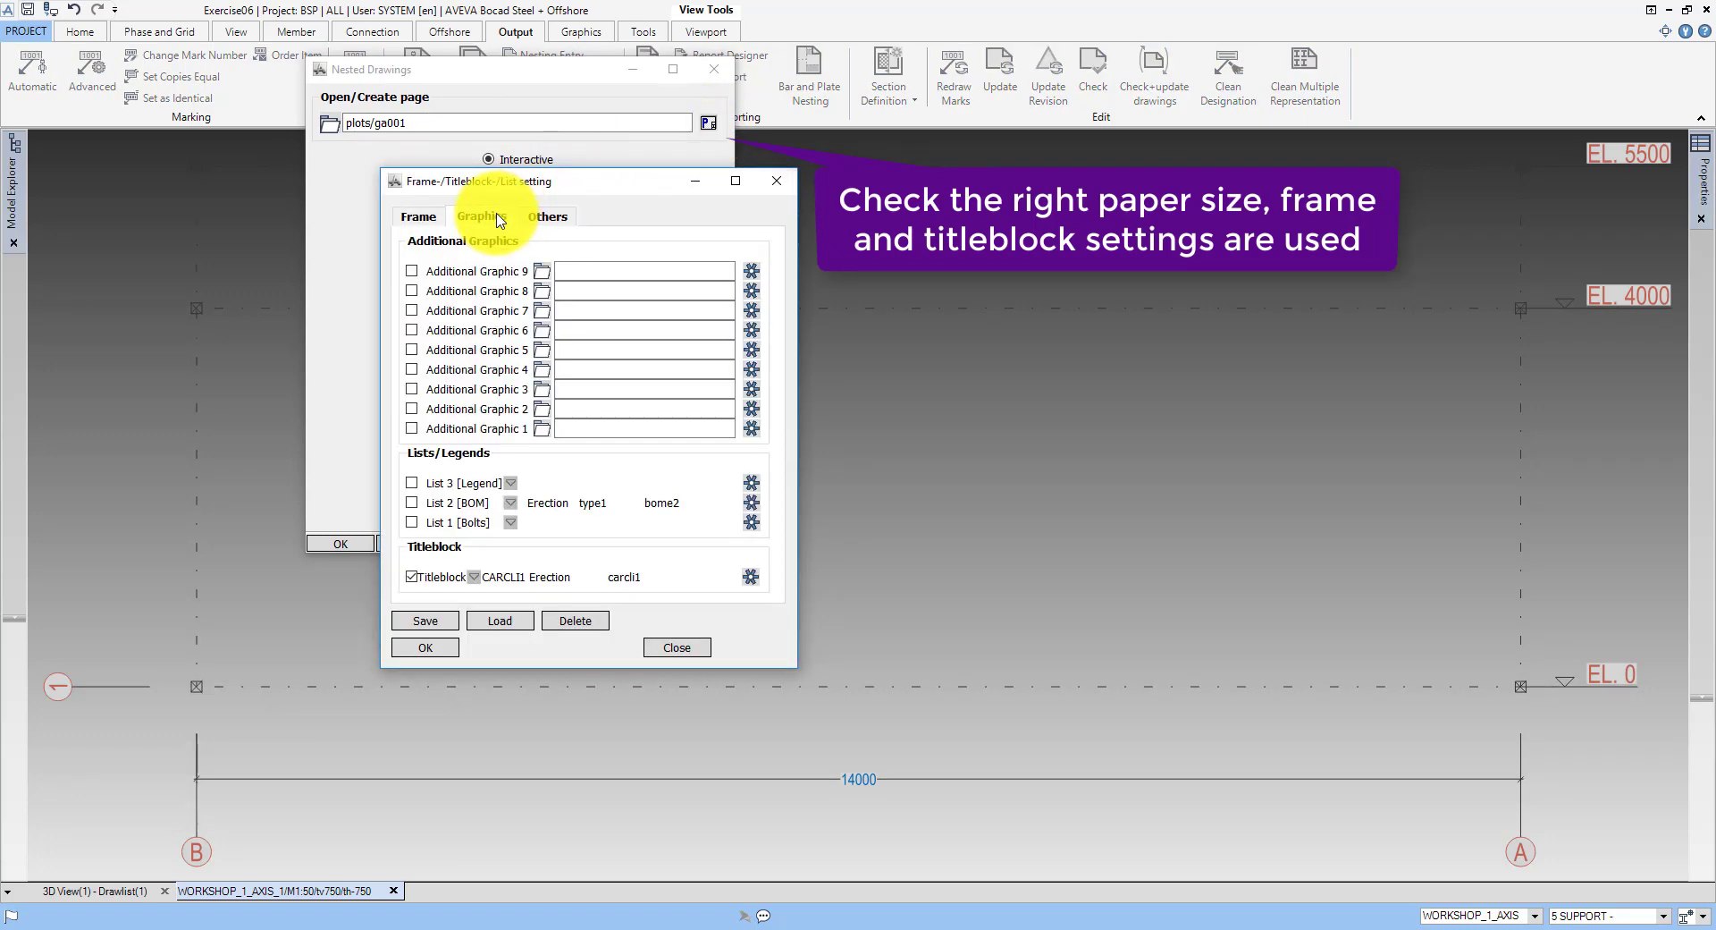
click(438, 649)
click(340, 544)
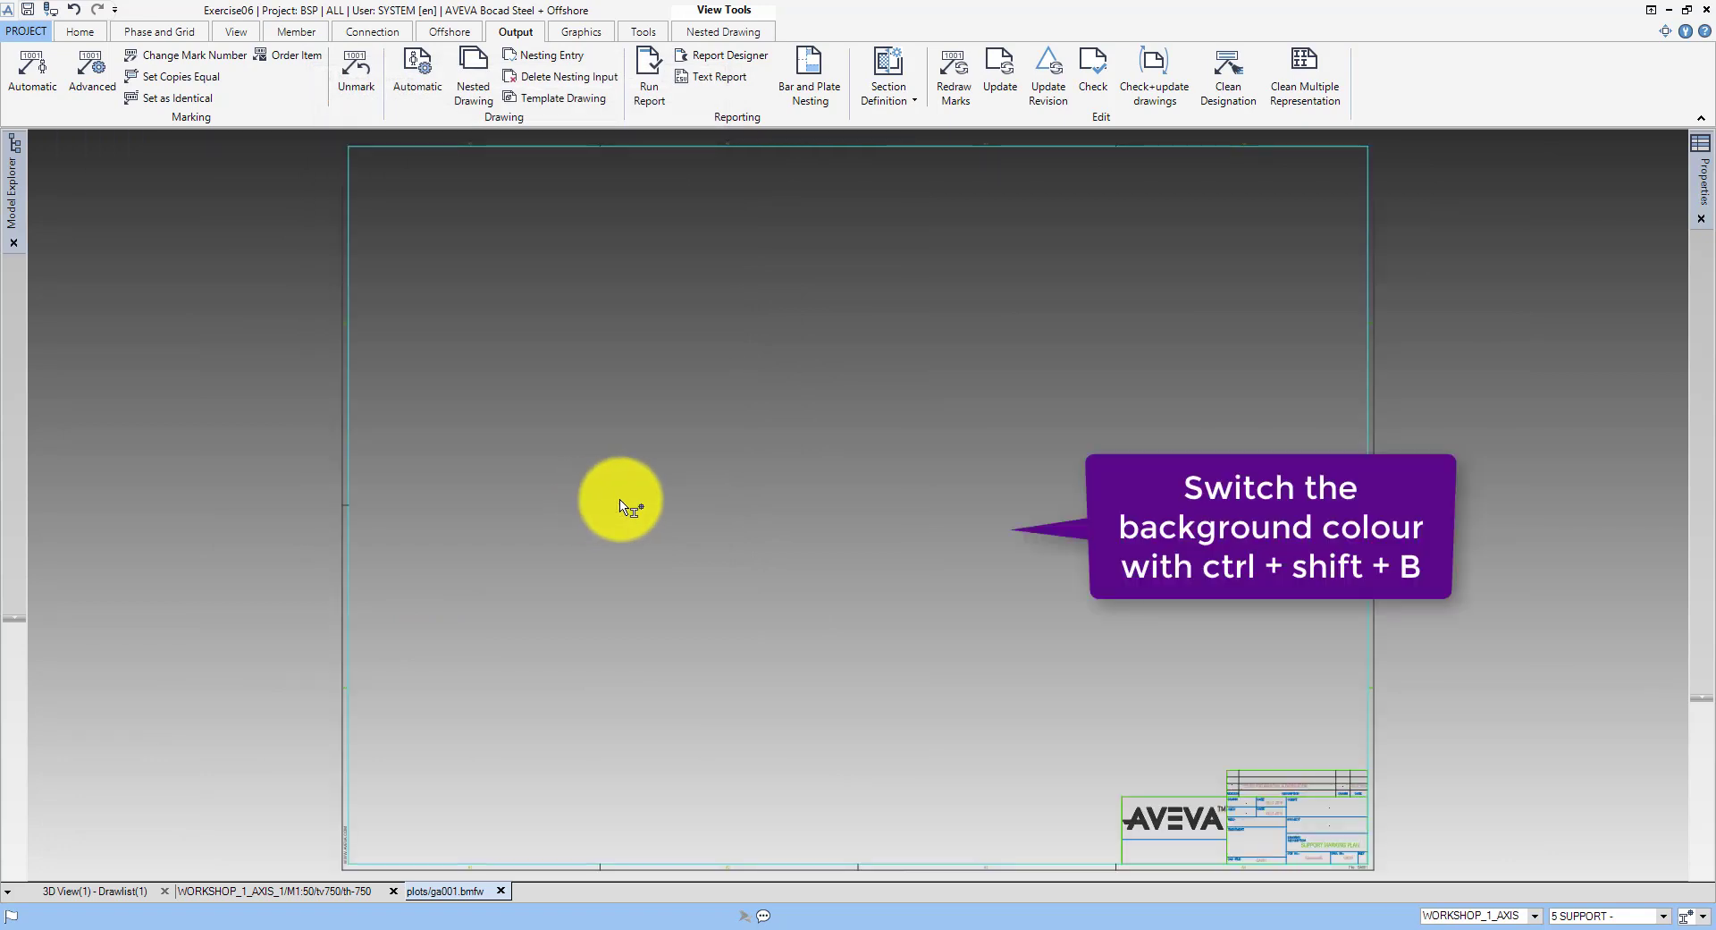
key(ctrl+shift+b)
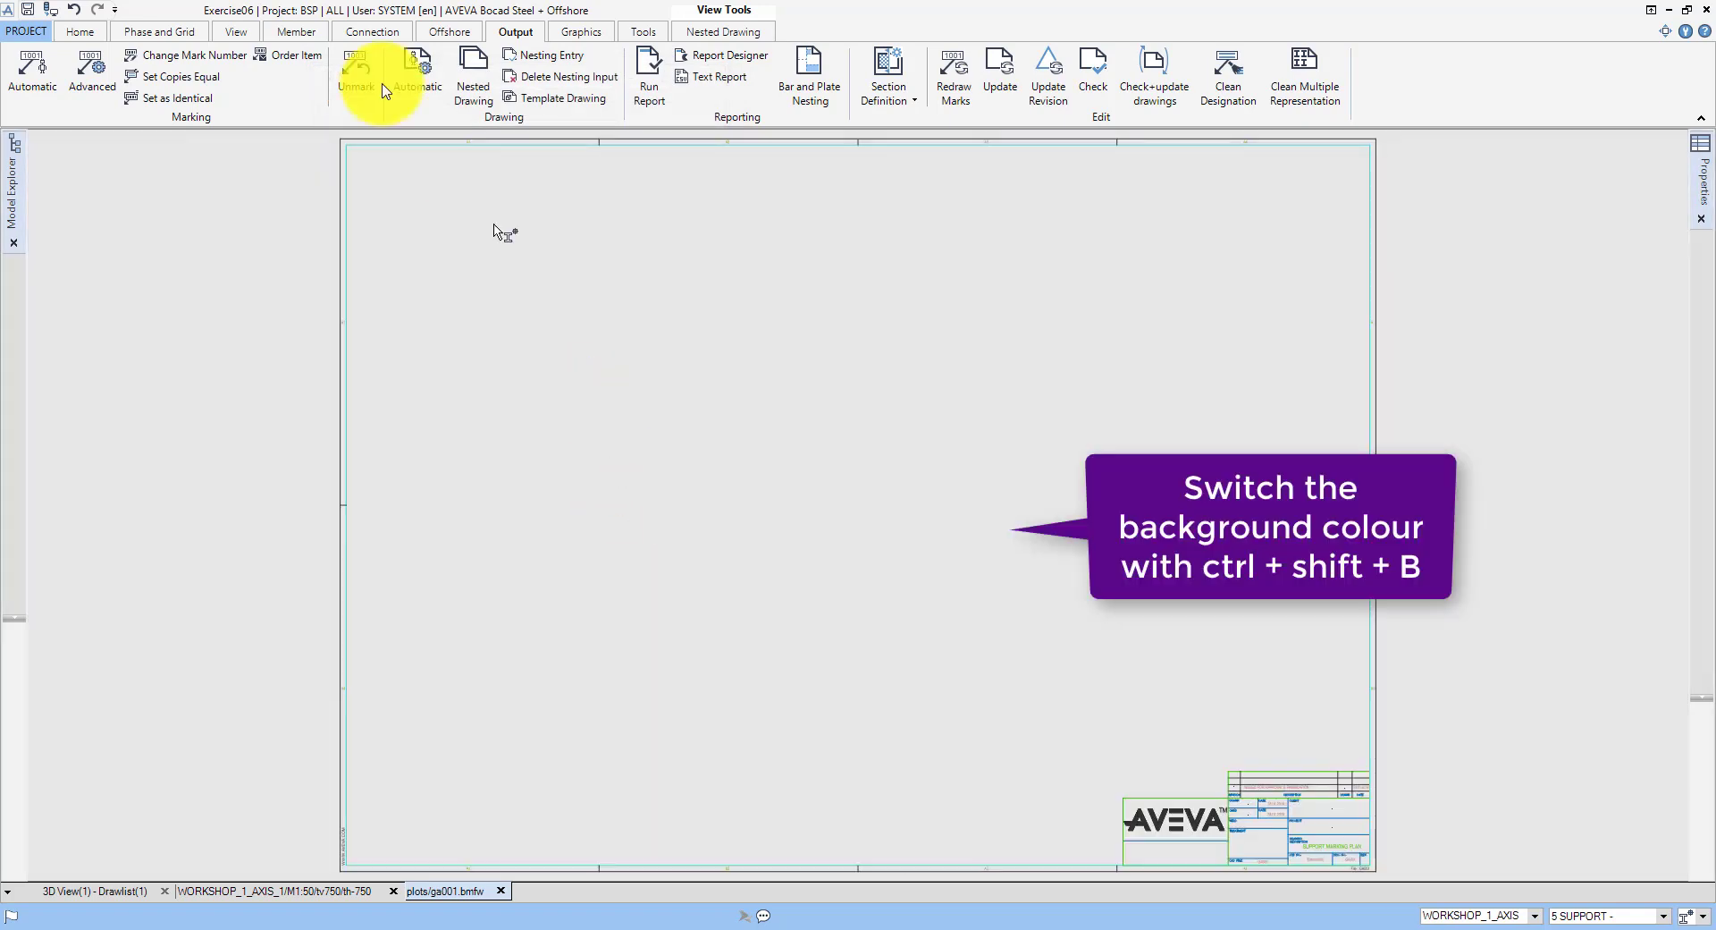
Step: Set up additional views from main views with the PLANED2 representation, scale 60 and no new window
click(233, 32)
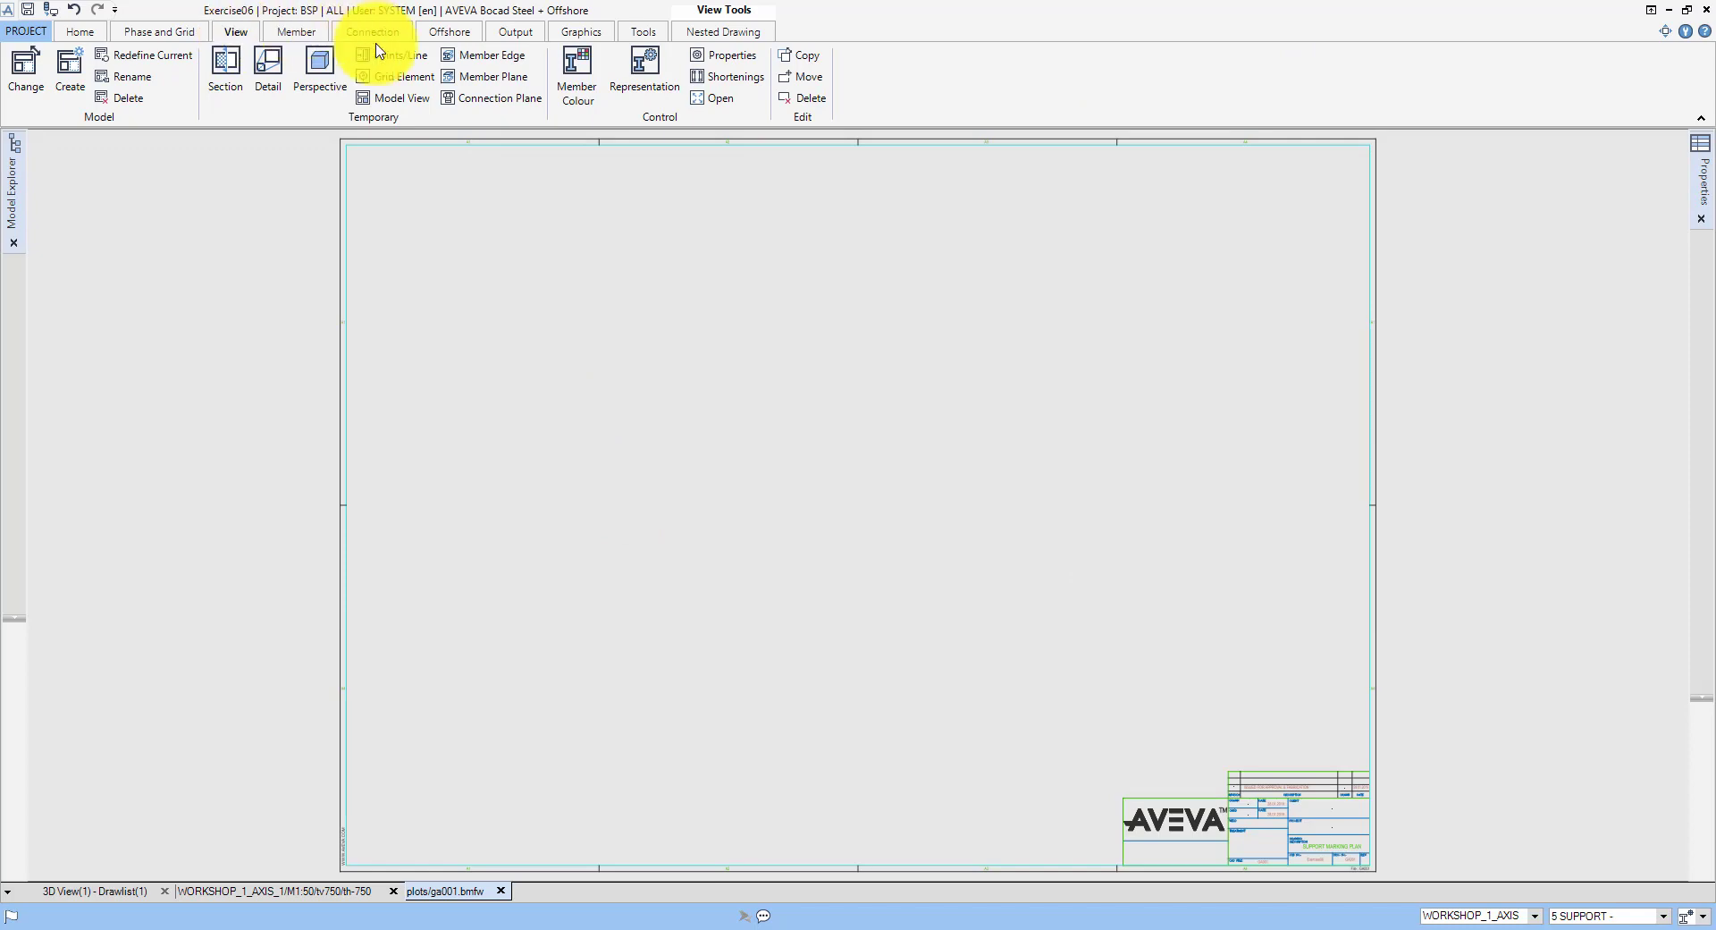
click(394, 98)
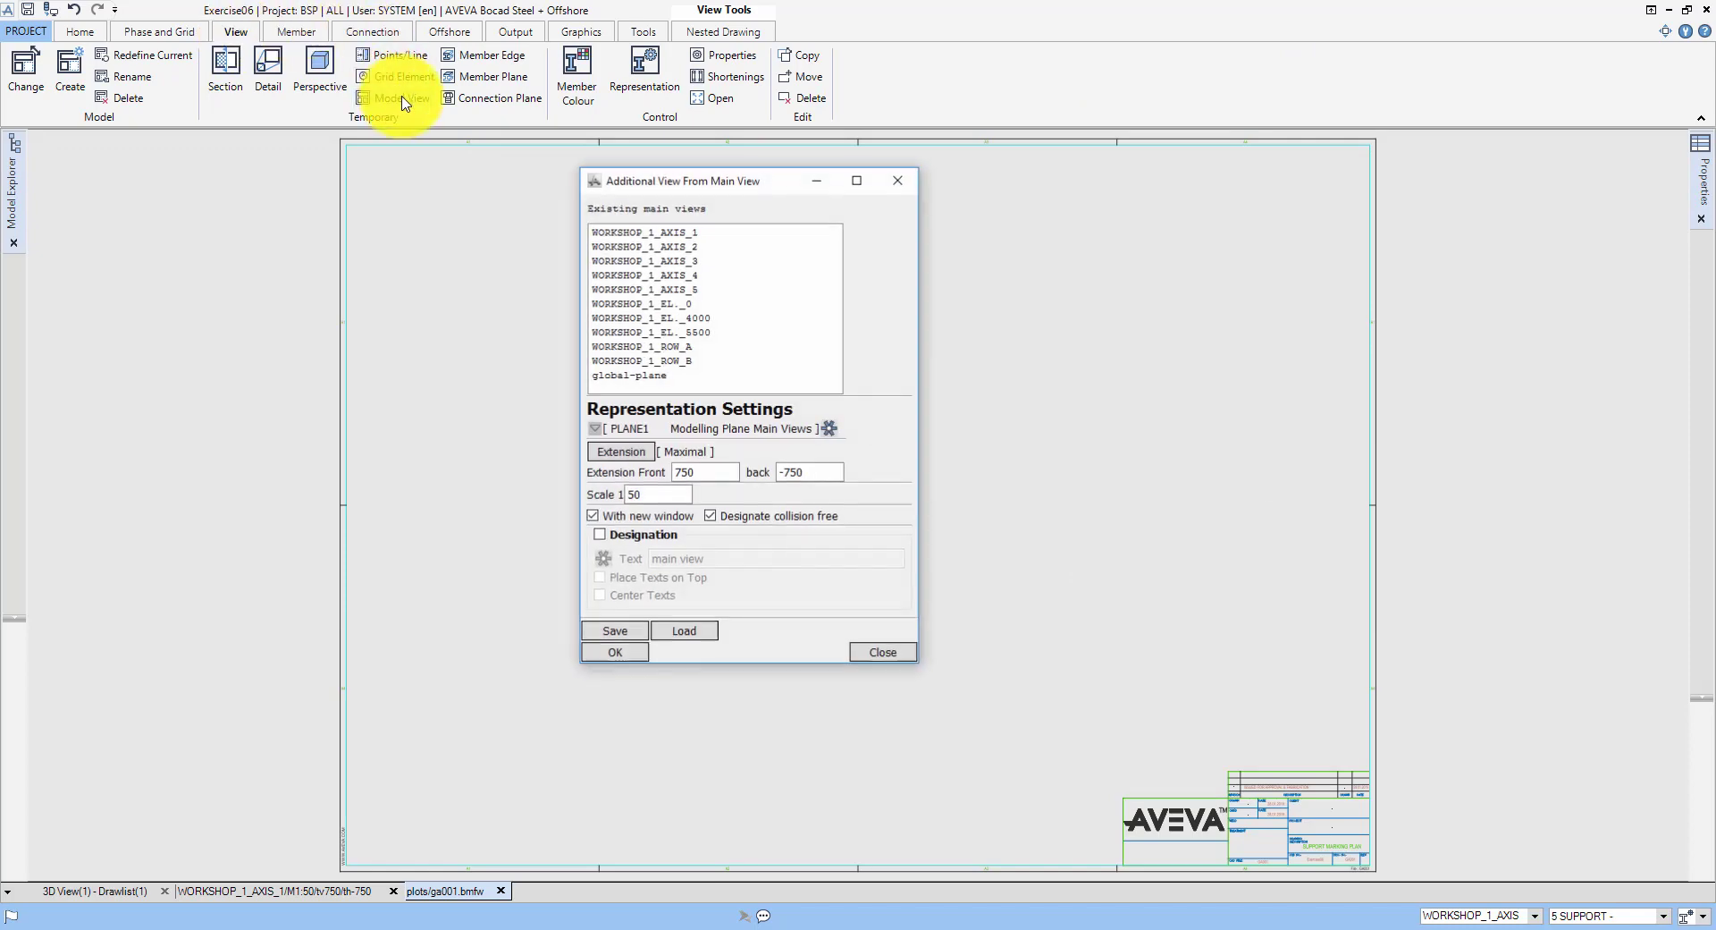
click(596, 433)
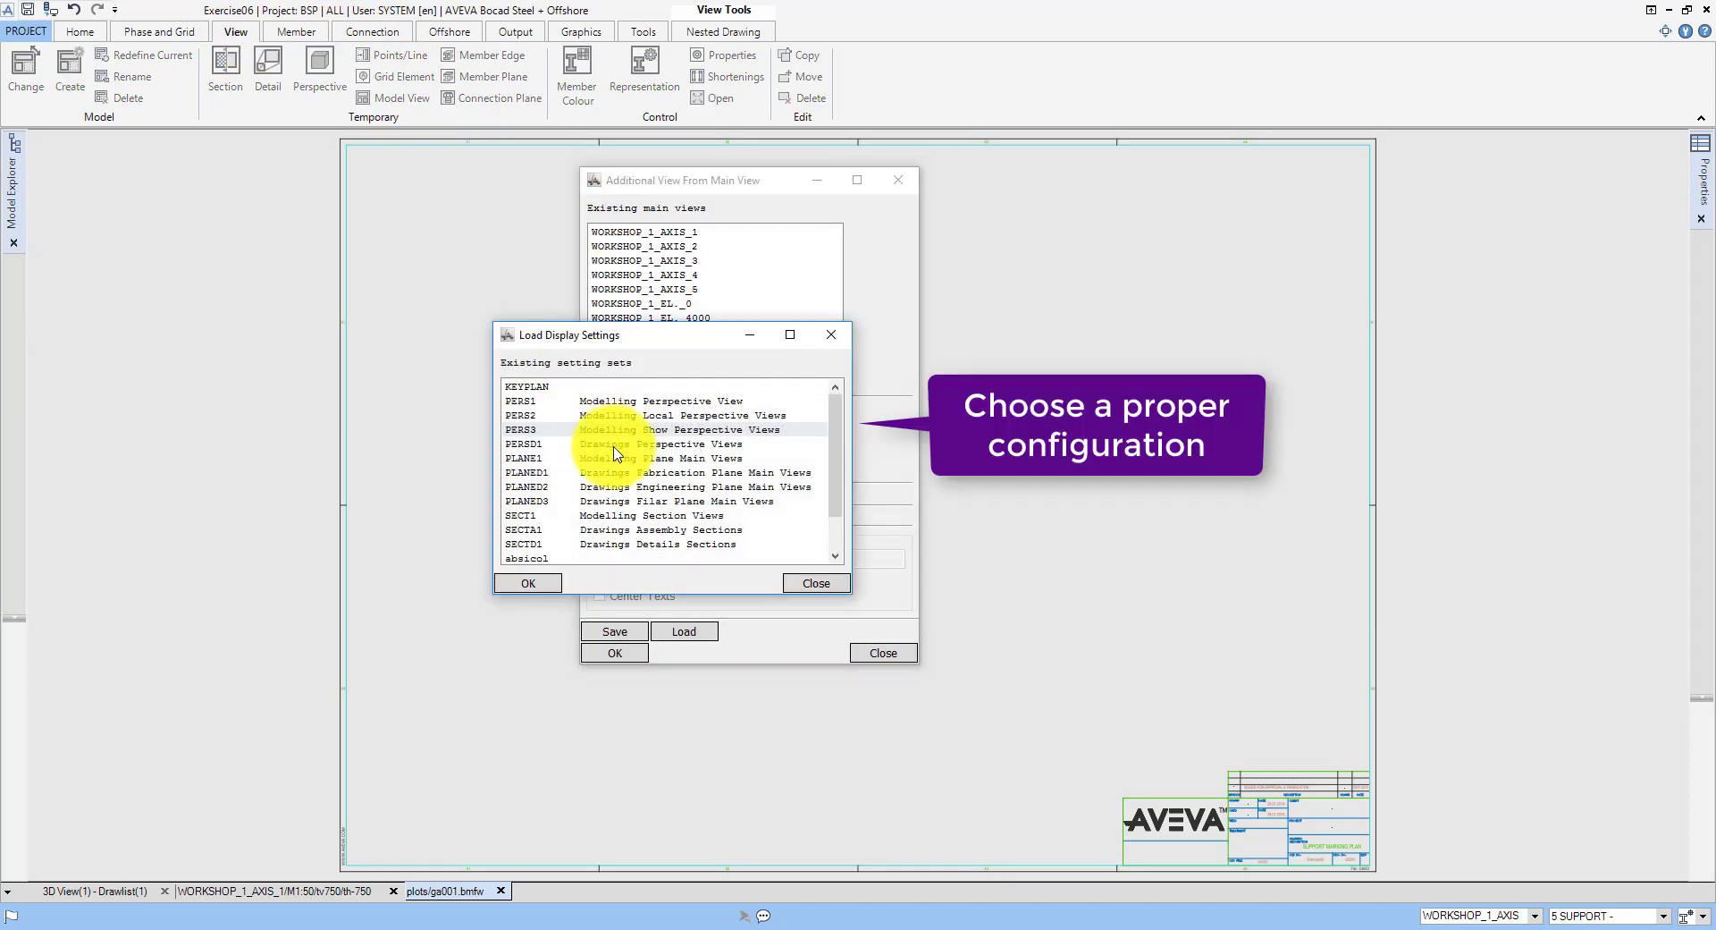
double_click(640, 486)
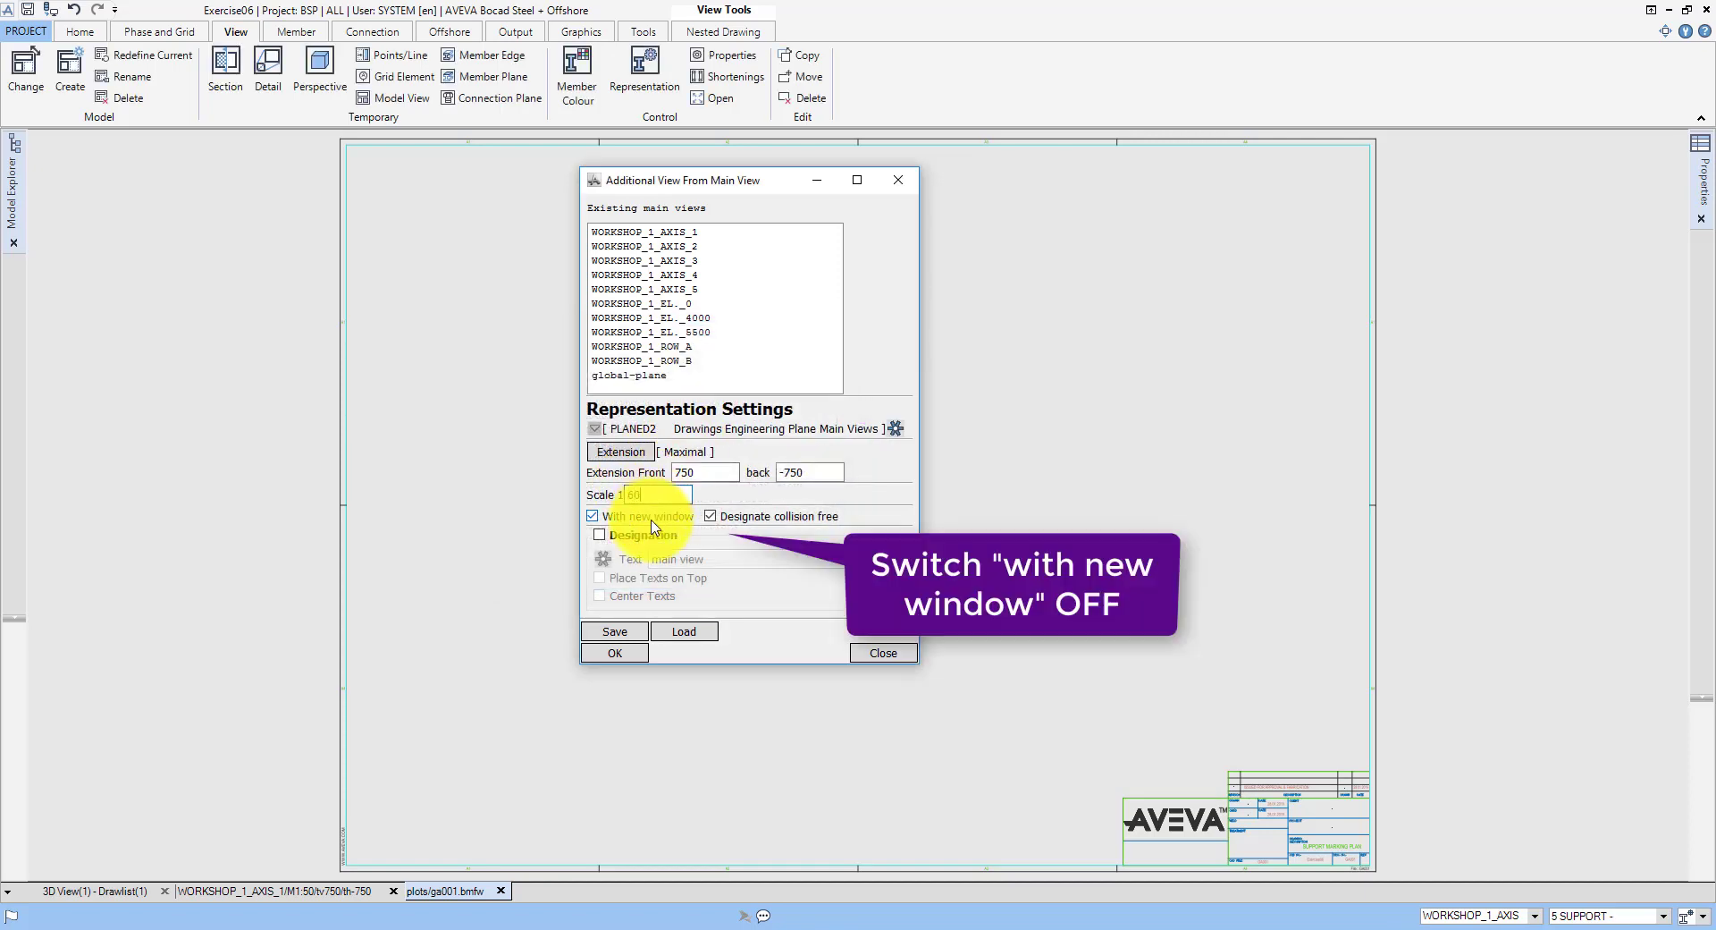
Step: Place the AXIS_1, AXIS_2 and AXIS_5 views stacked along the sheet's left side and ROW_A at its upper right
ctrl+click(697, 248)
ctrl+click(695, 289)
ctrl+click(689, 349)
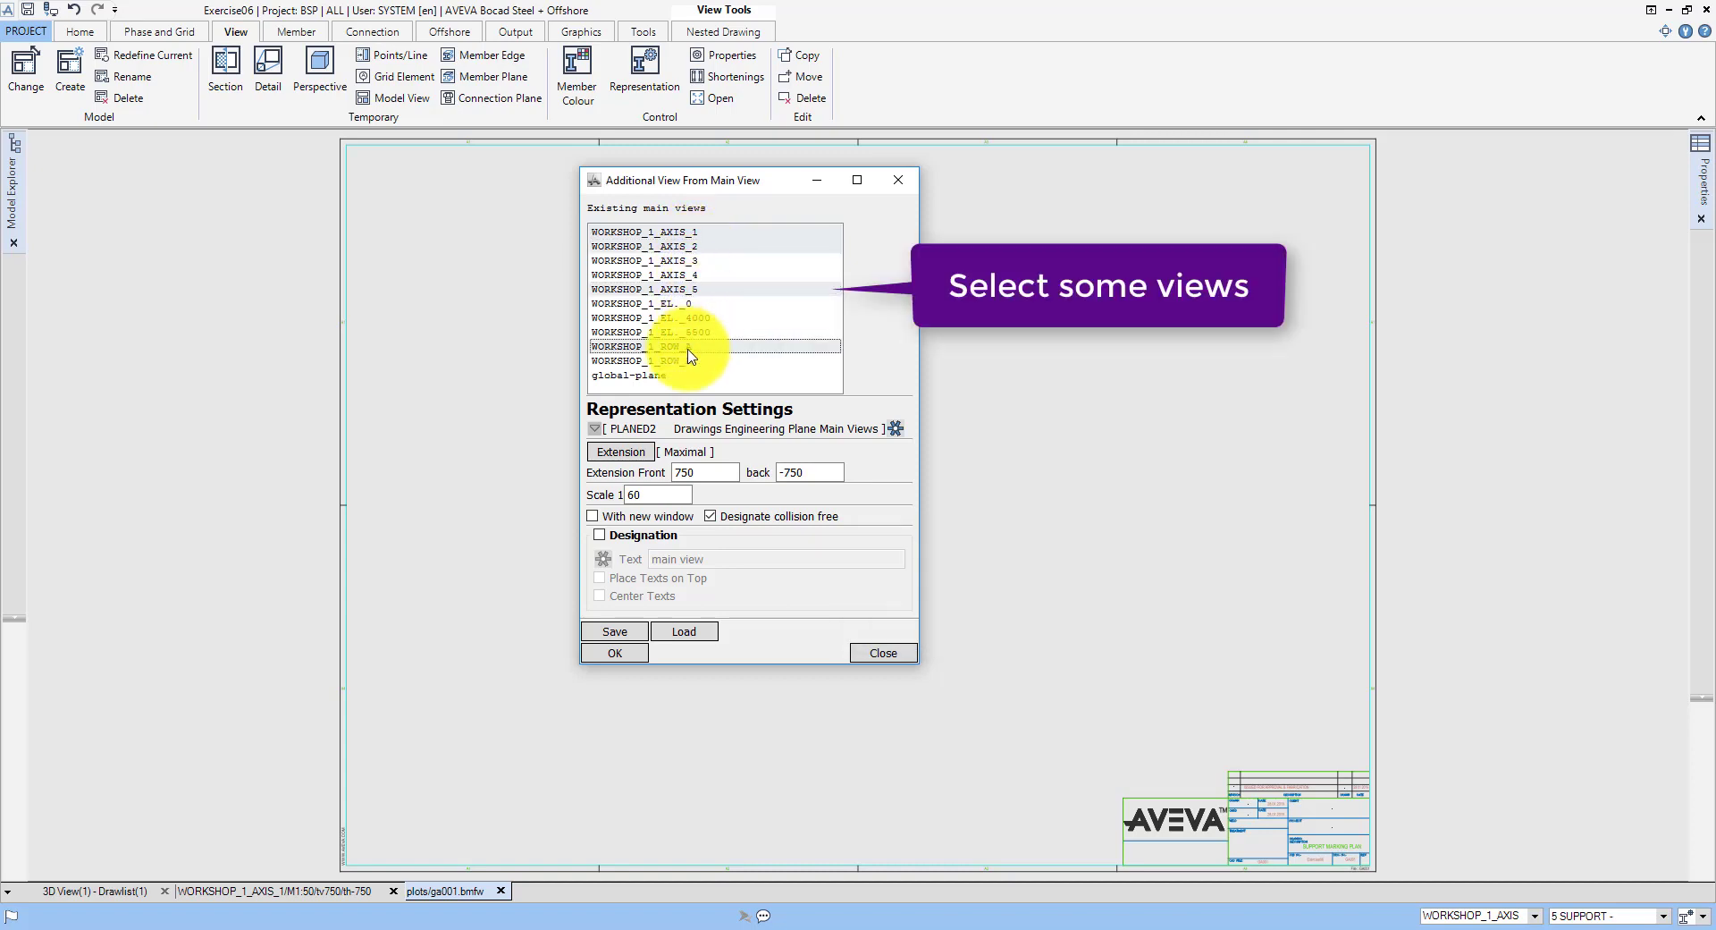
click(617, 652)
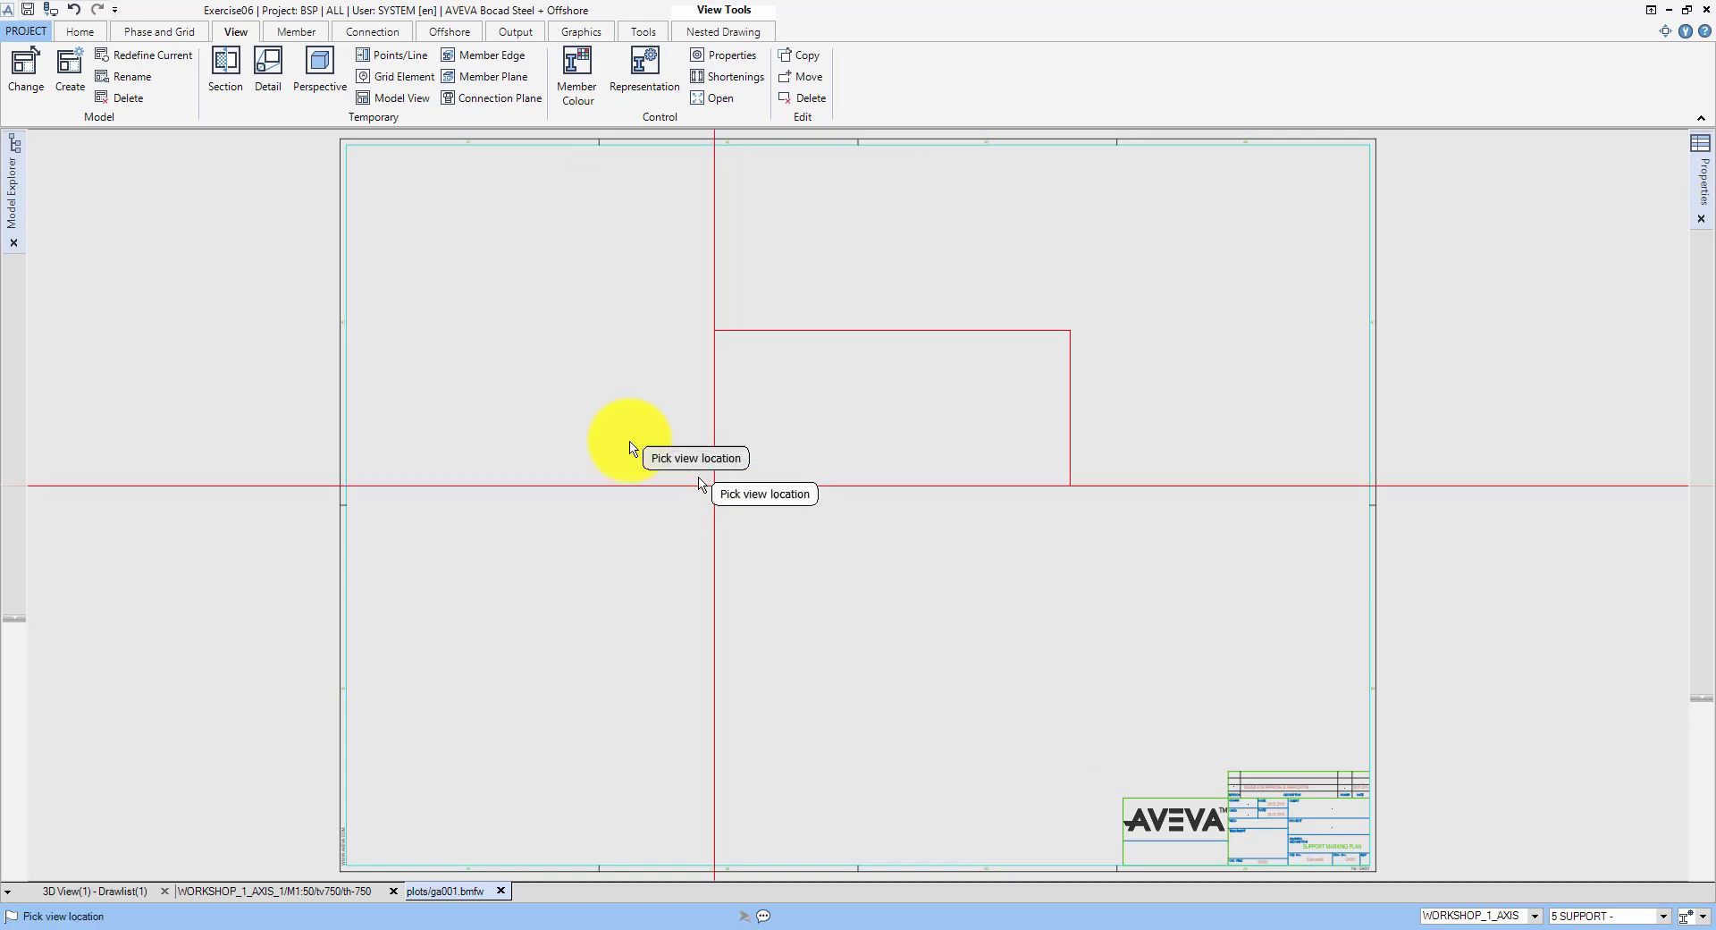
click(394, 341)
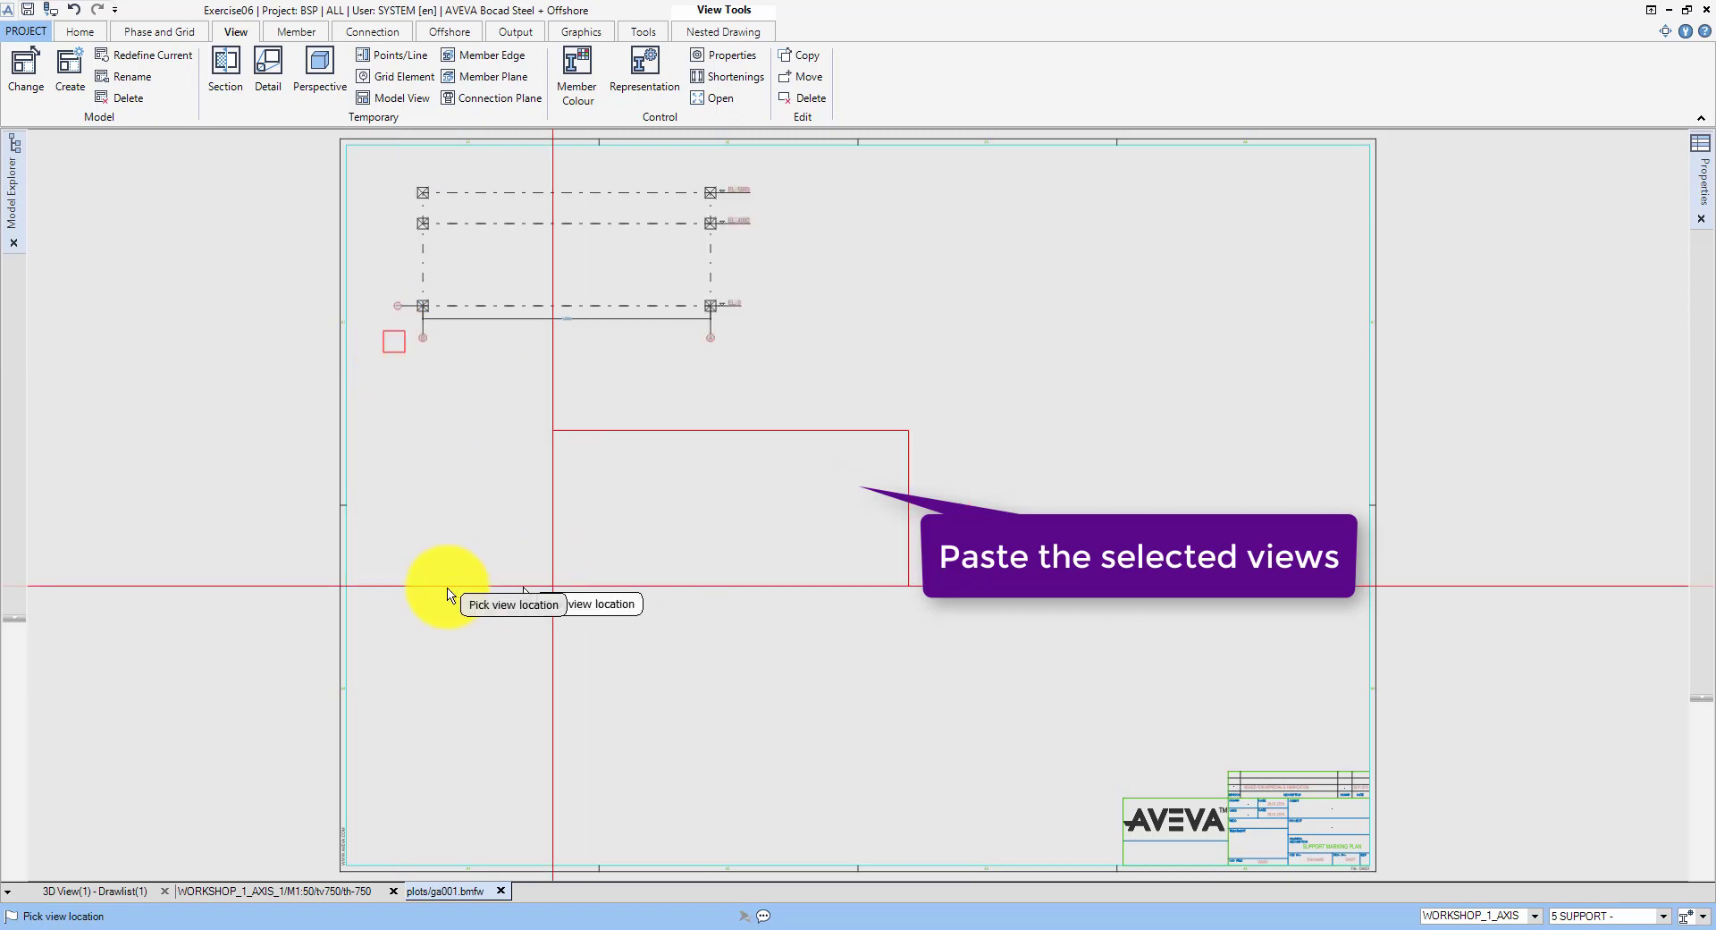
click(397, 566)
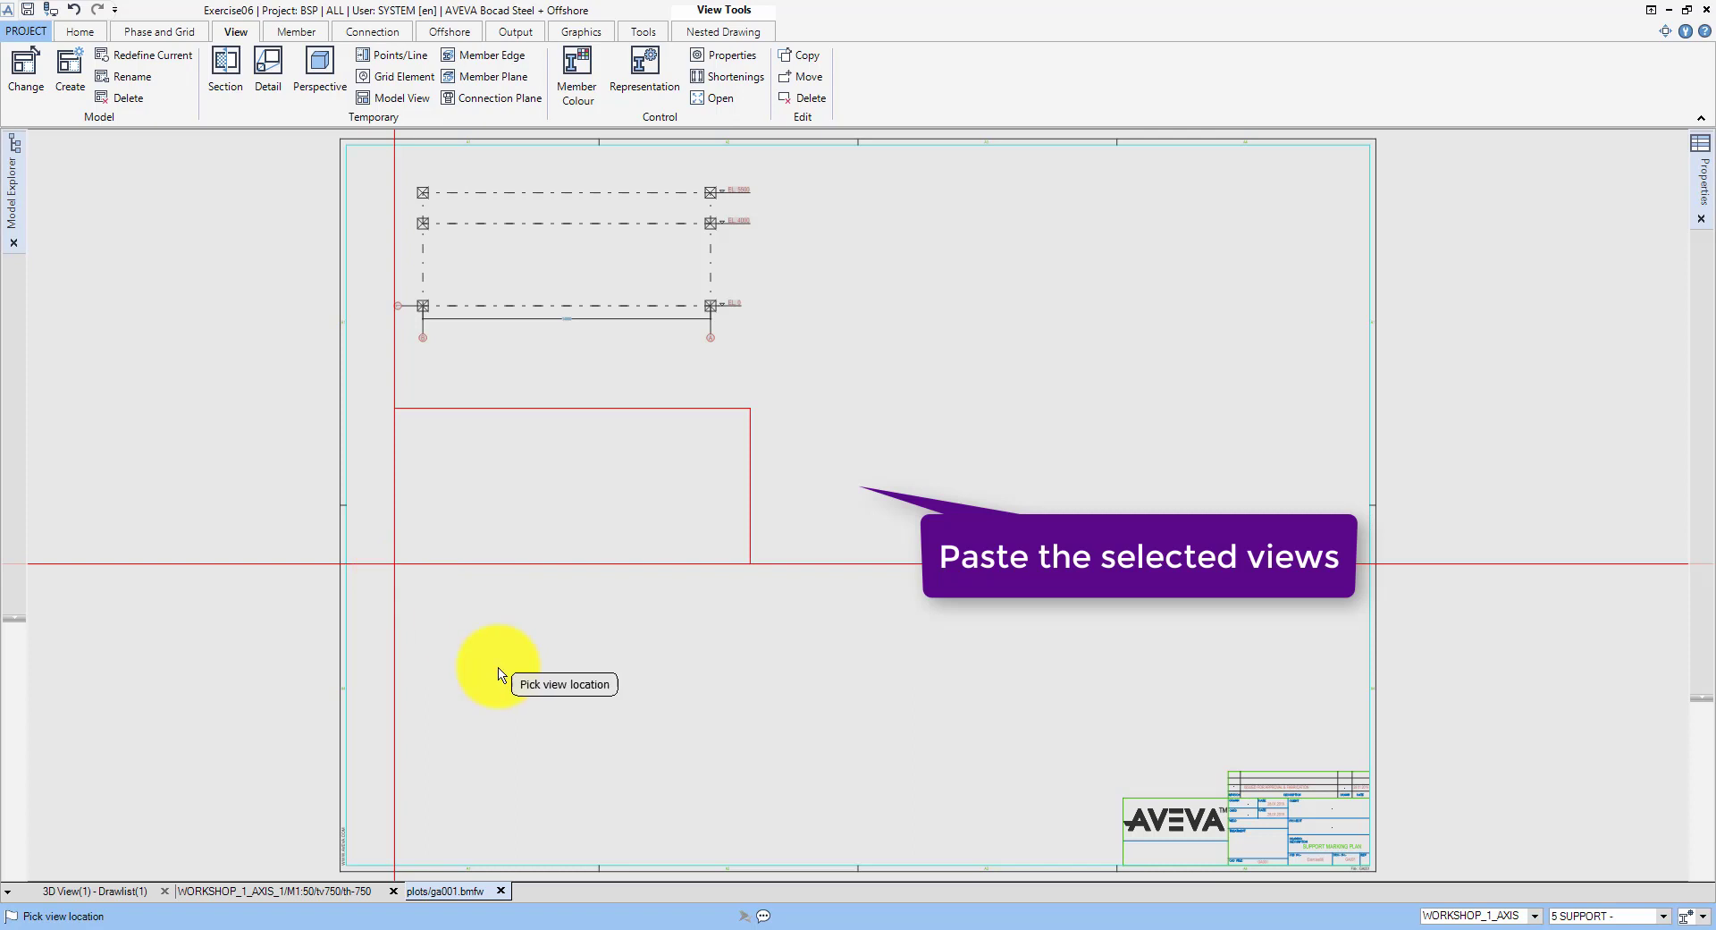
click(395, 790)
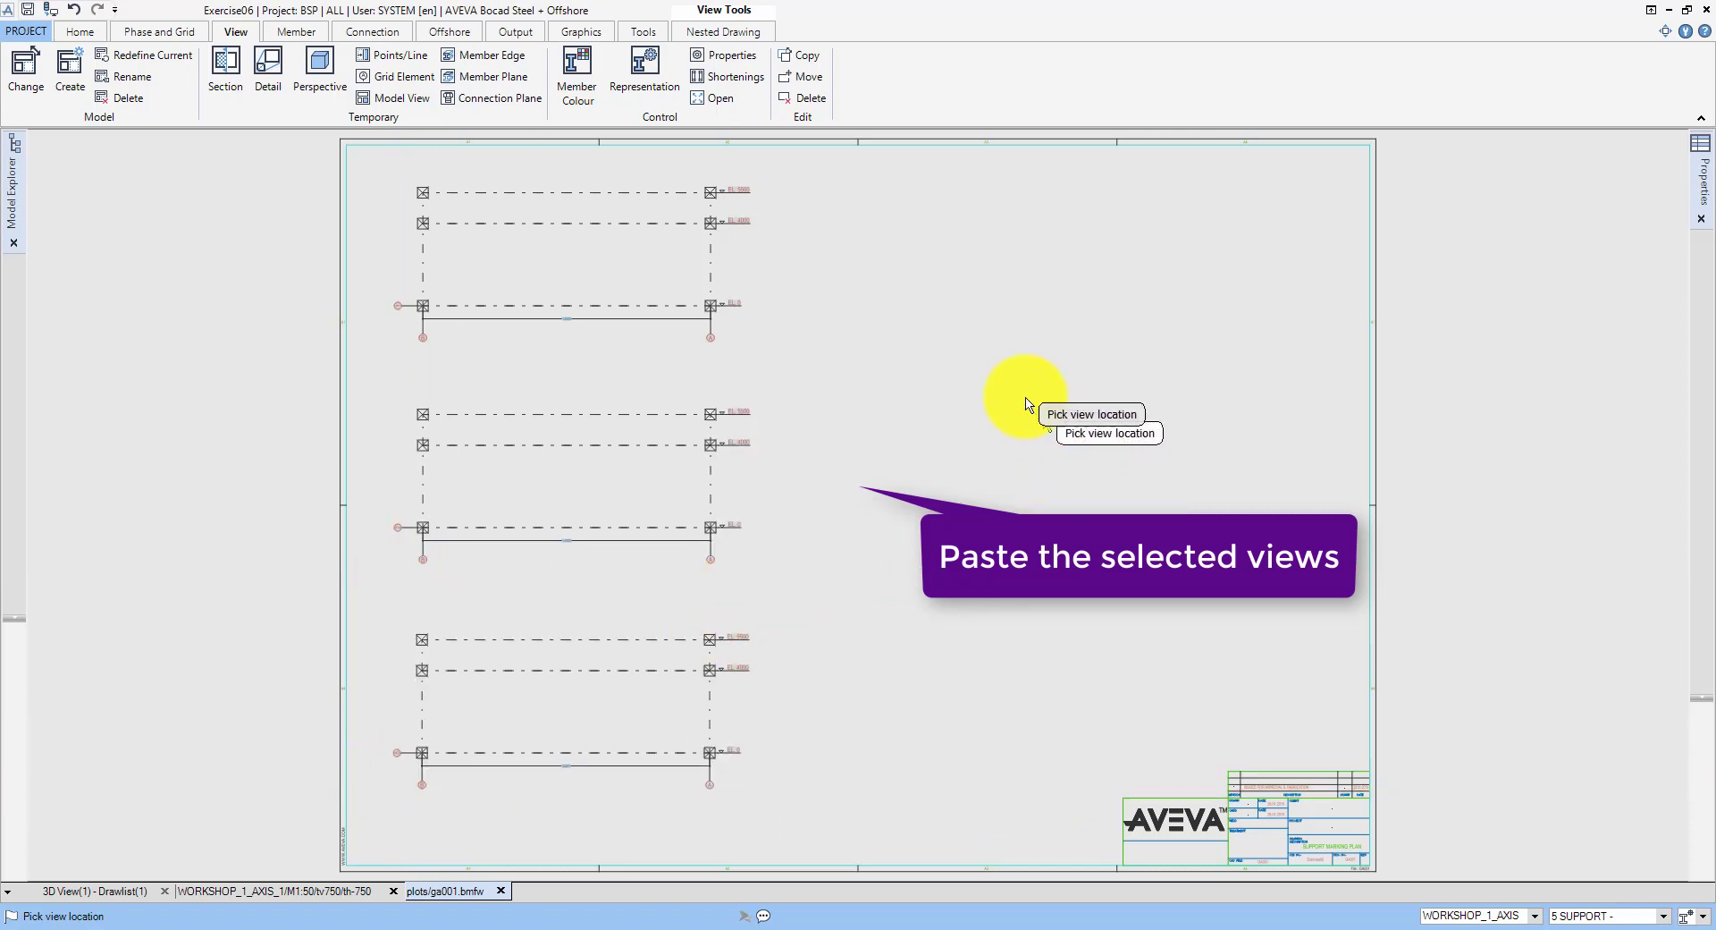
click(803, 349)
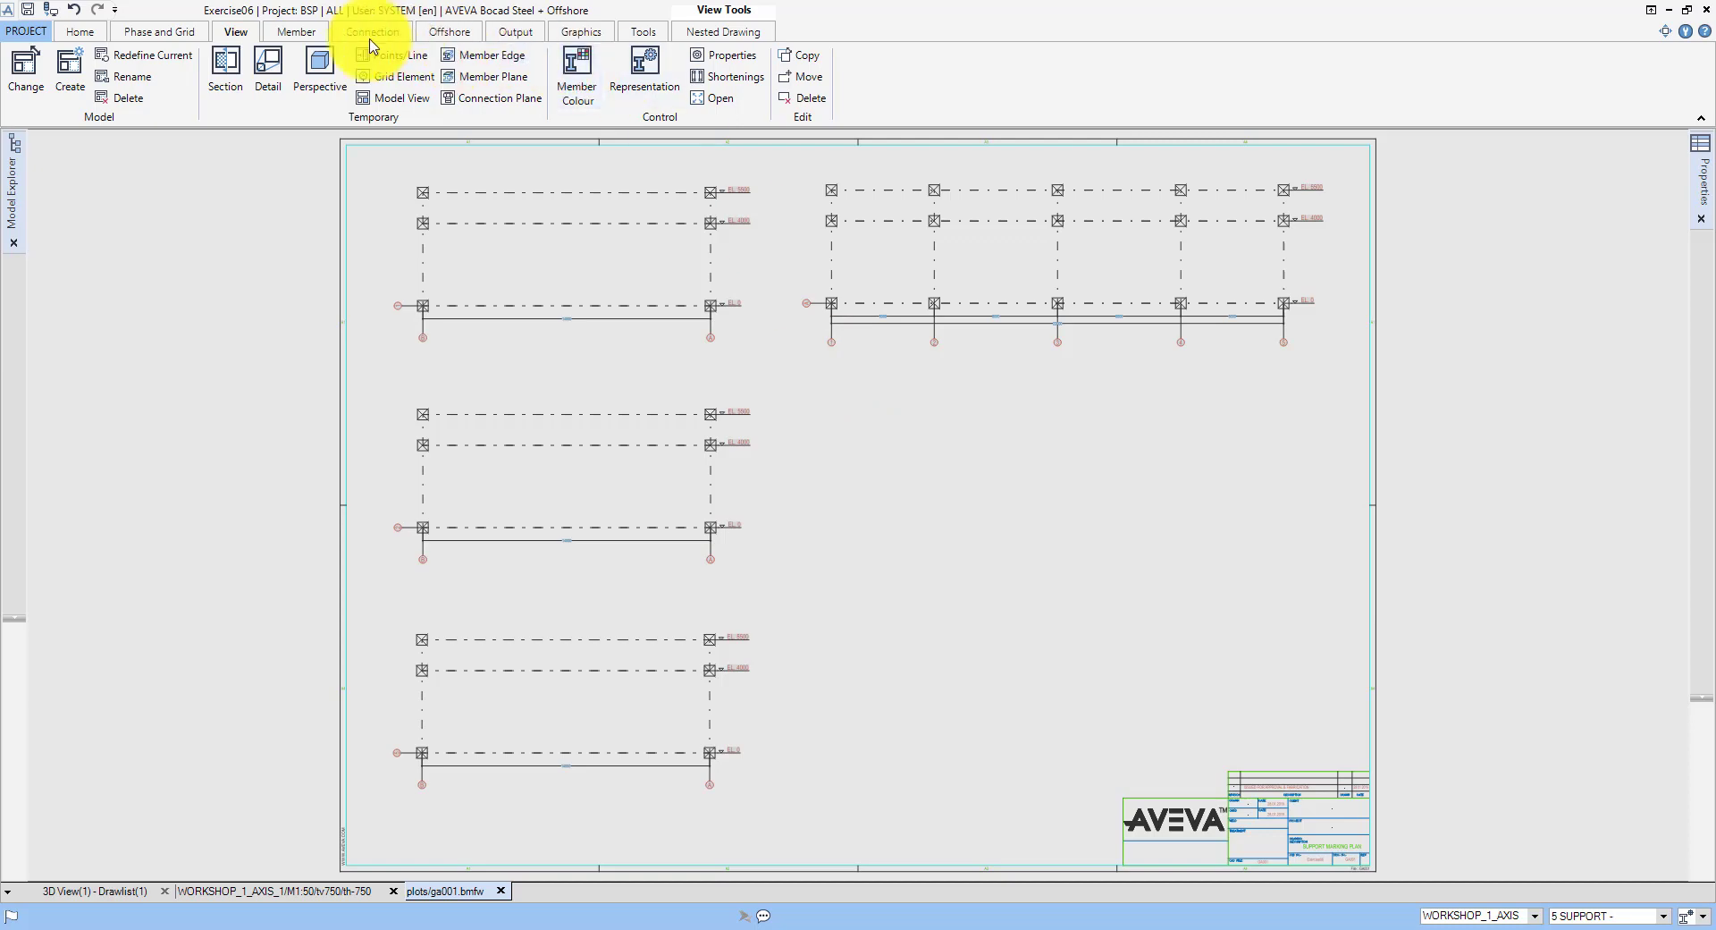
Step: Add an isometric perspective view with representation PLANED1, scale 125 and no new window, beside the title block
click(320, 64)
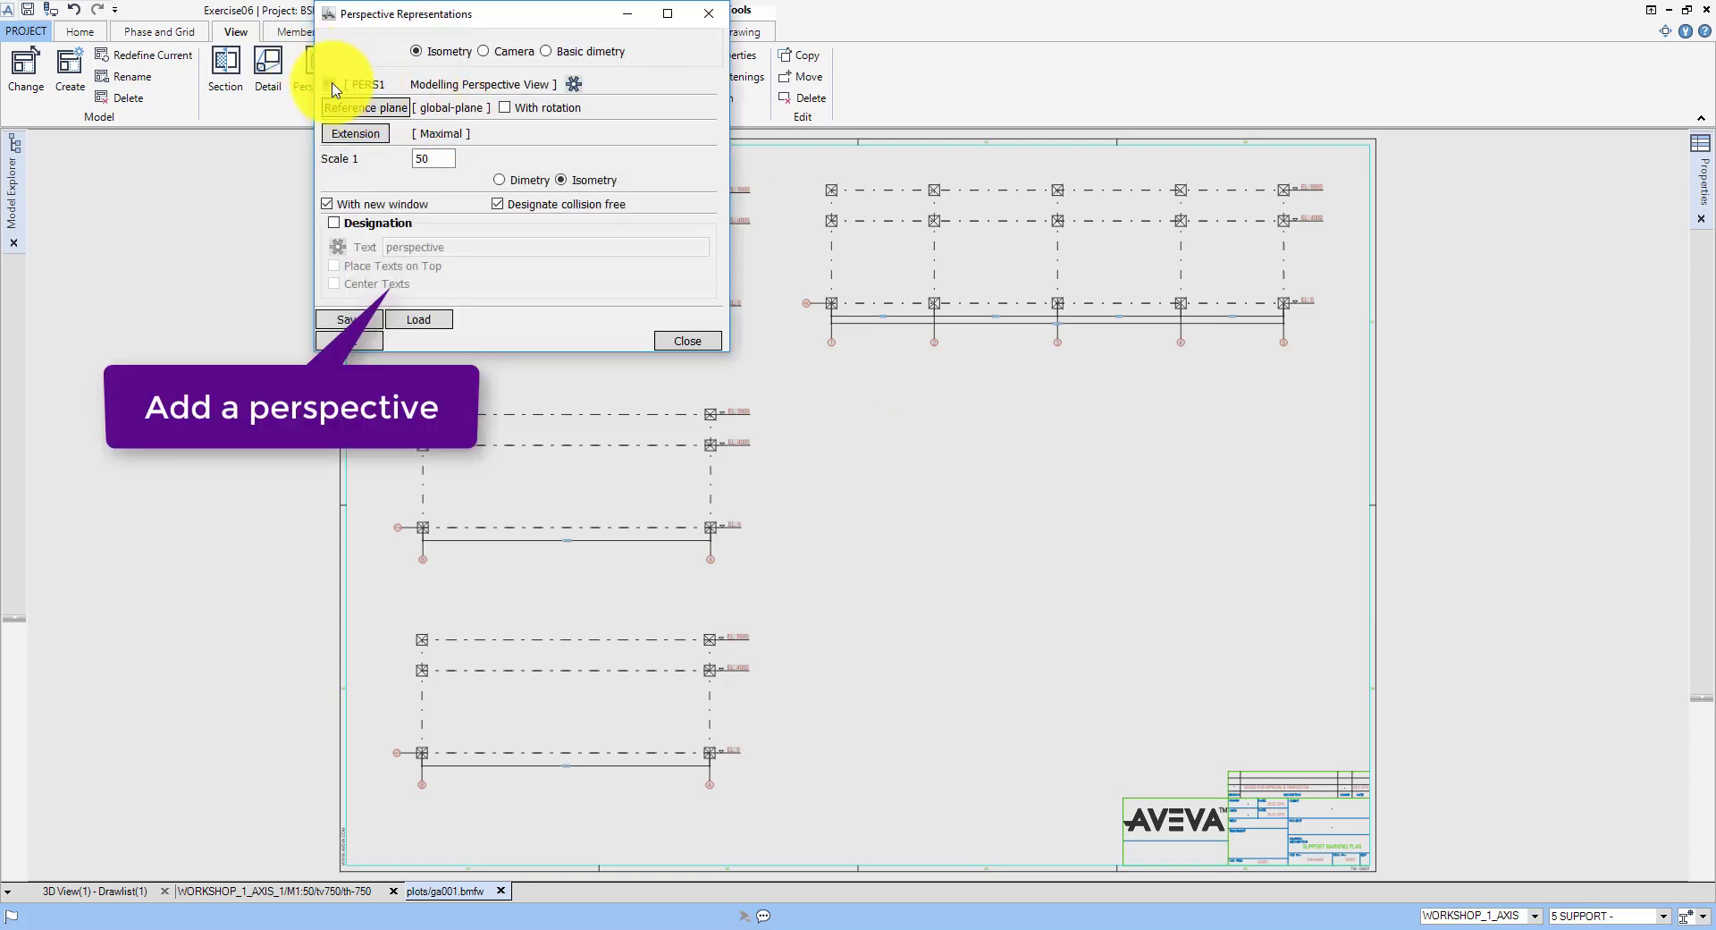
click(330, 84)
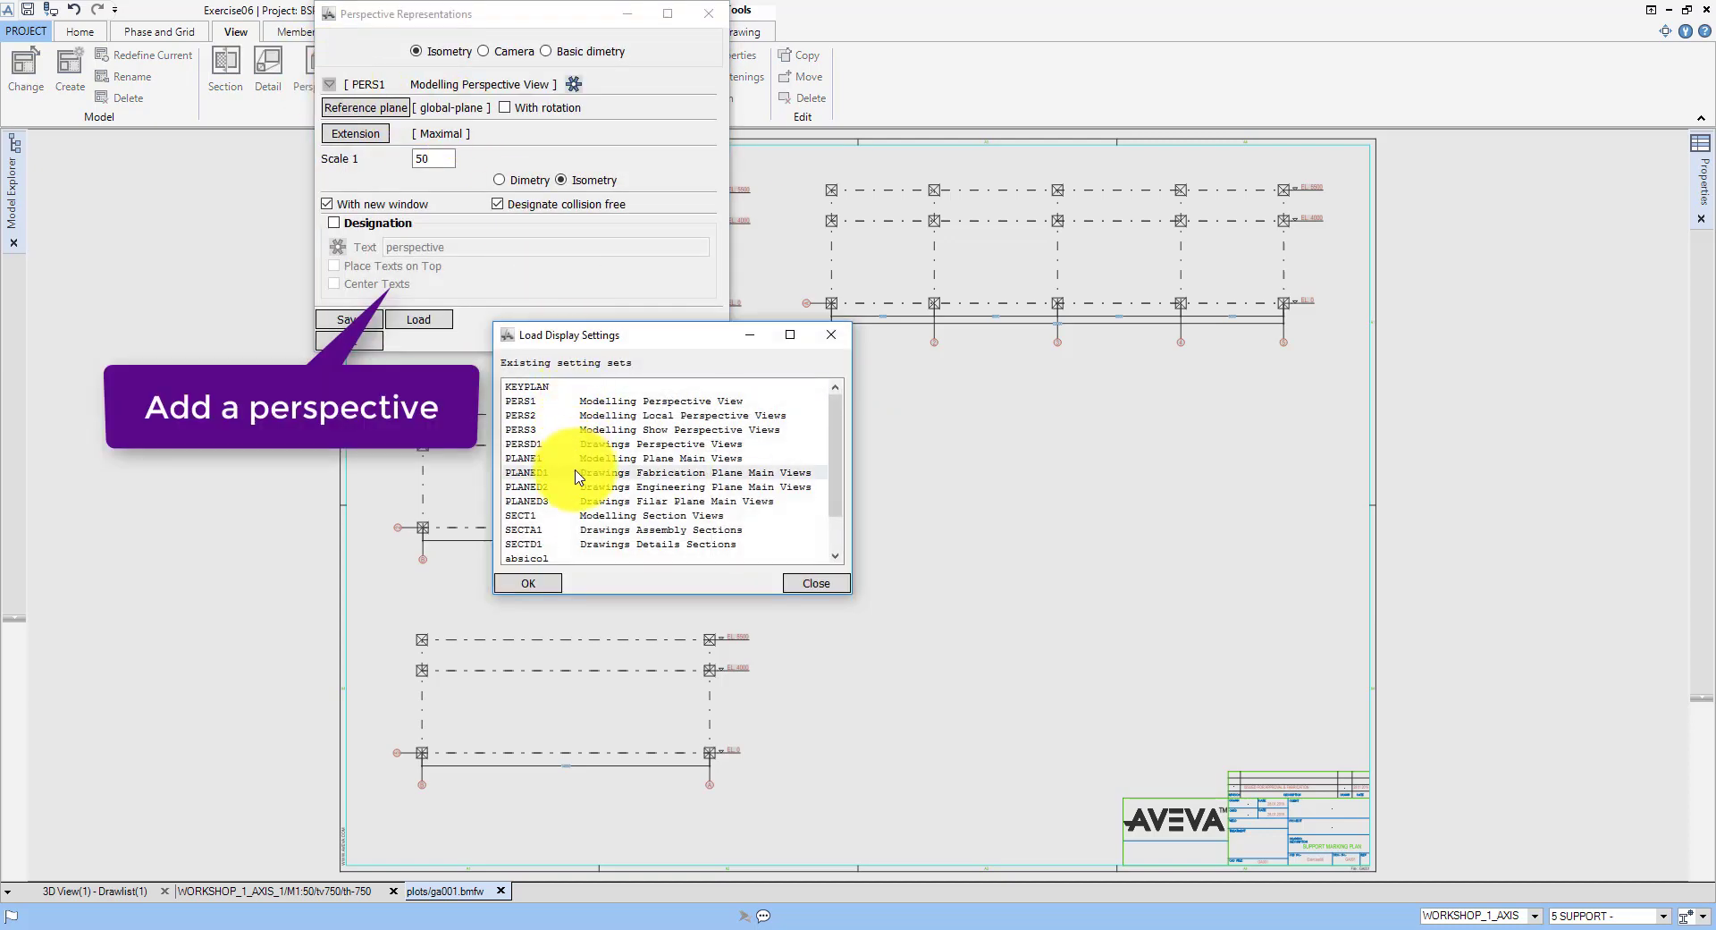
double_click(576, 476)
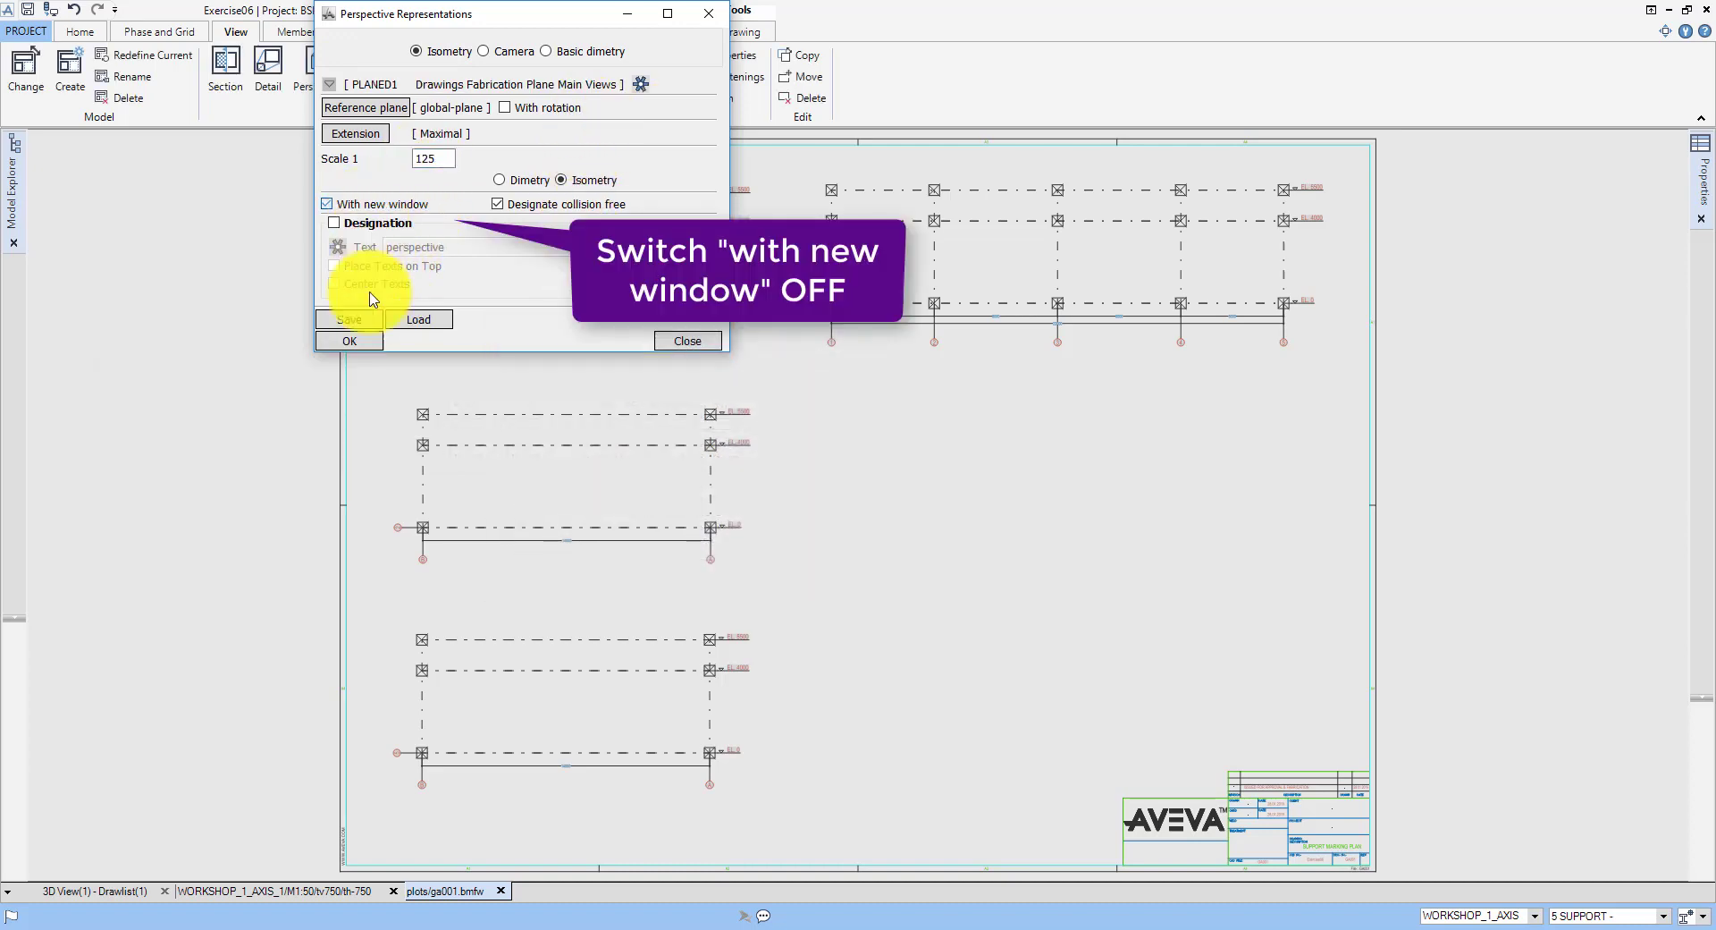
click(349, 341)
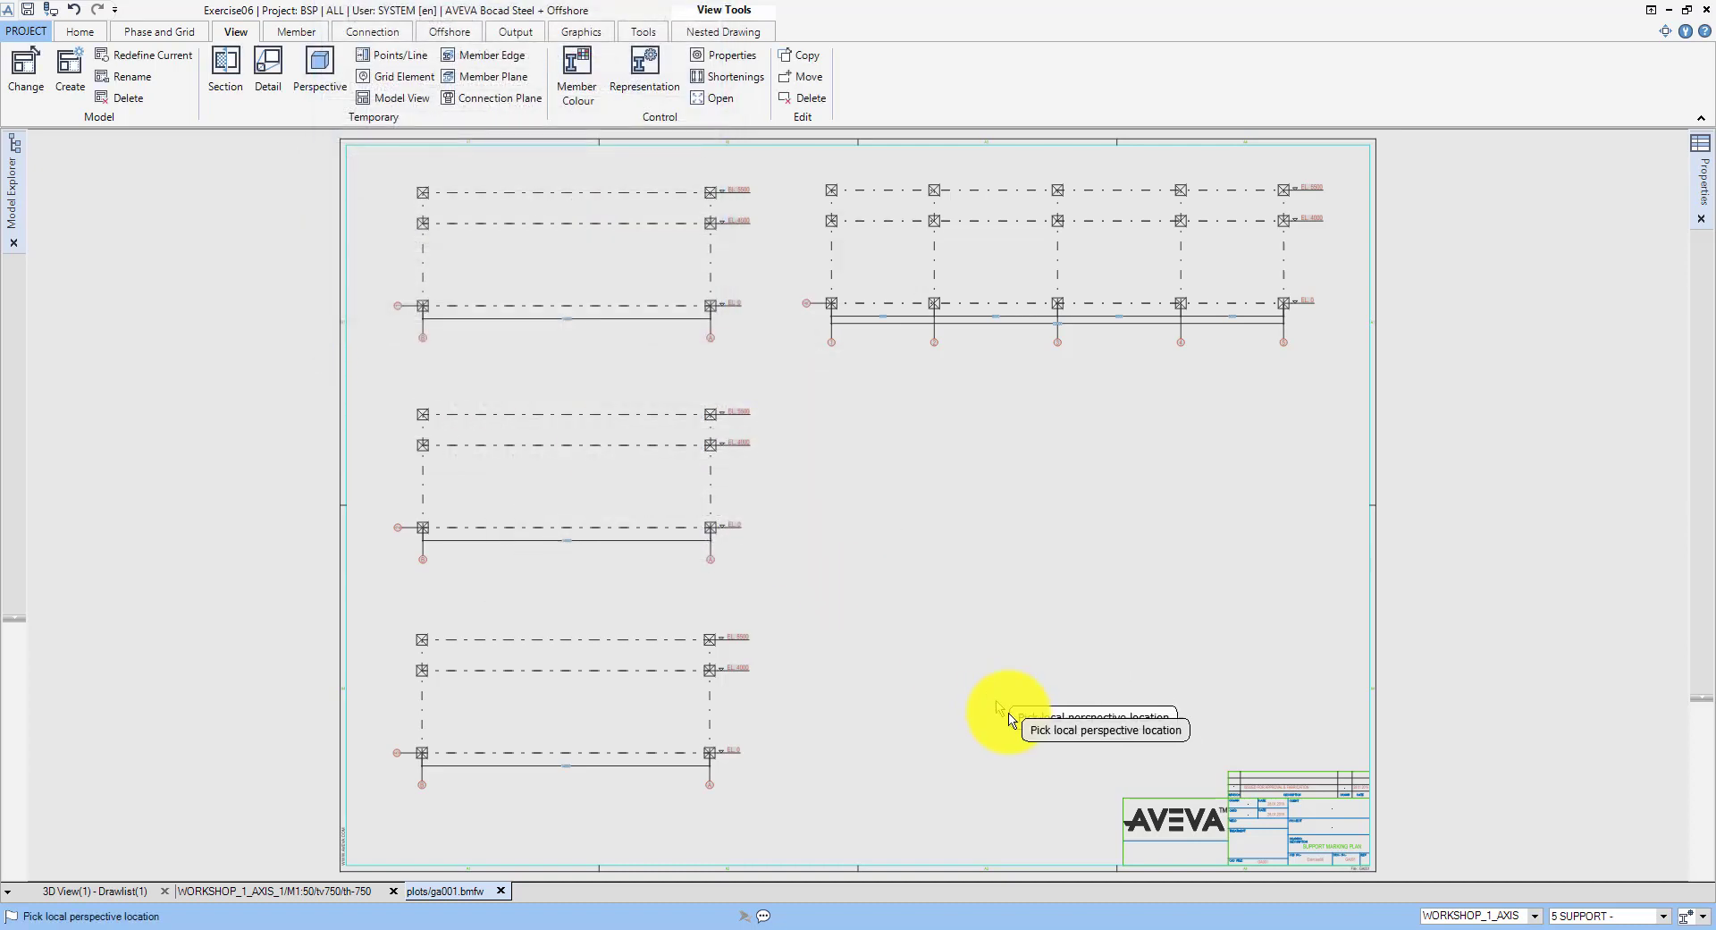
click(777, 851)
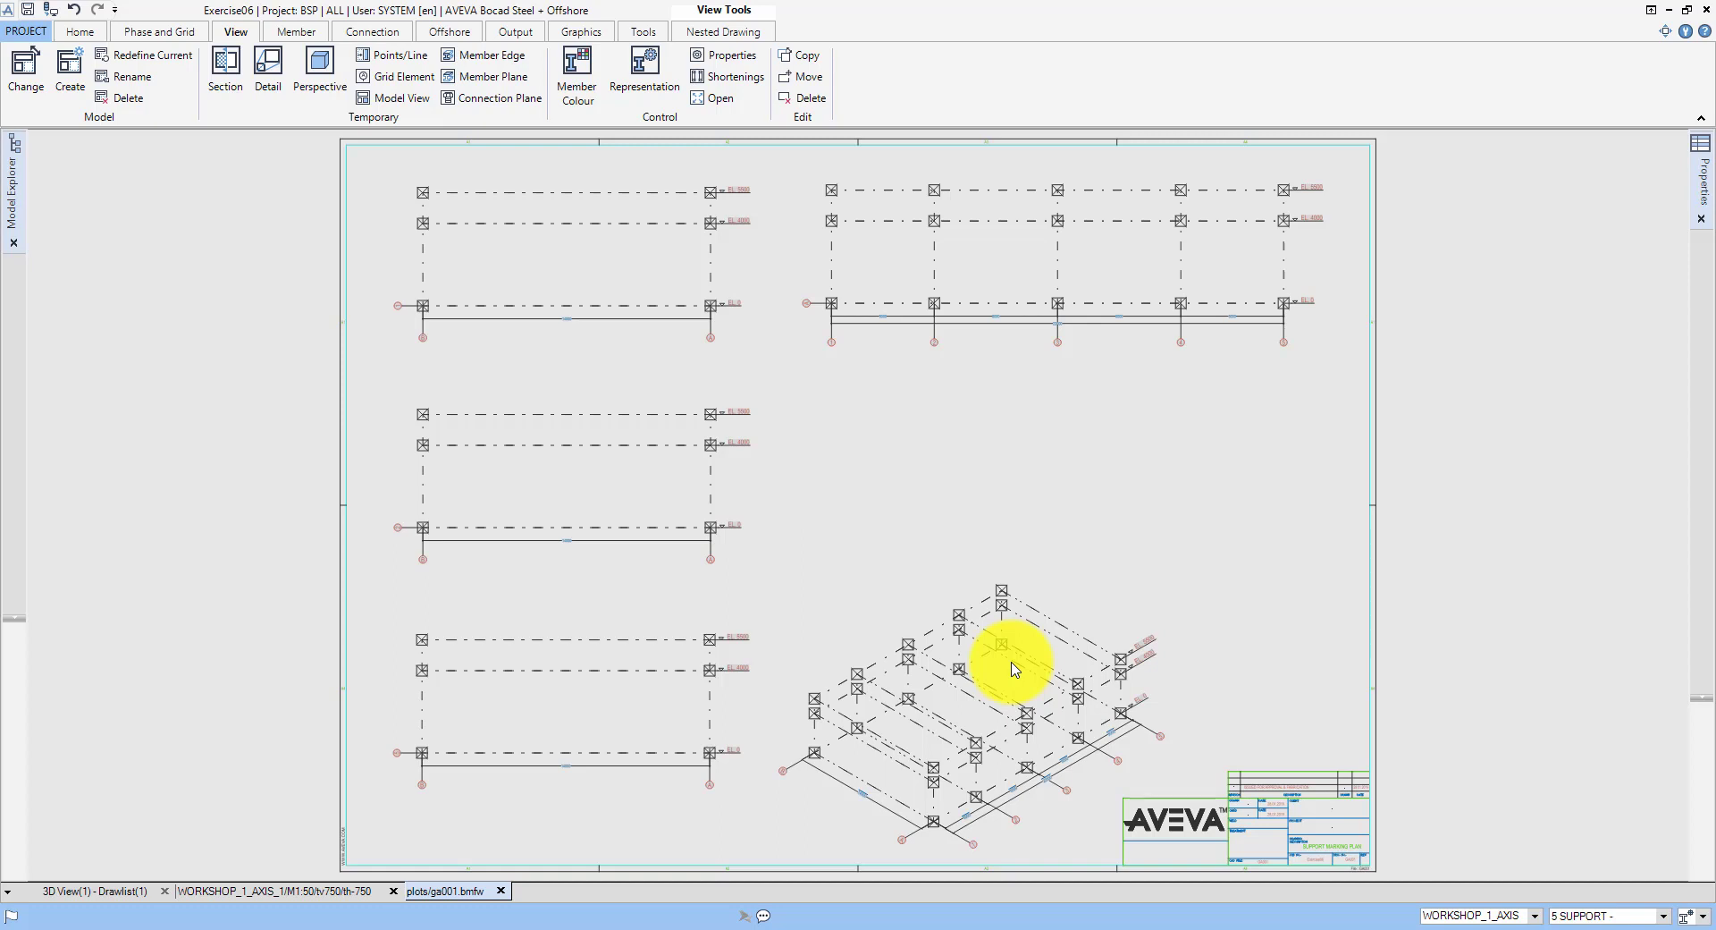
Step: Add the title AXIS 1 with underlined text block framing below the uppermost axis view
click(578, 31)
click(208, 64)
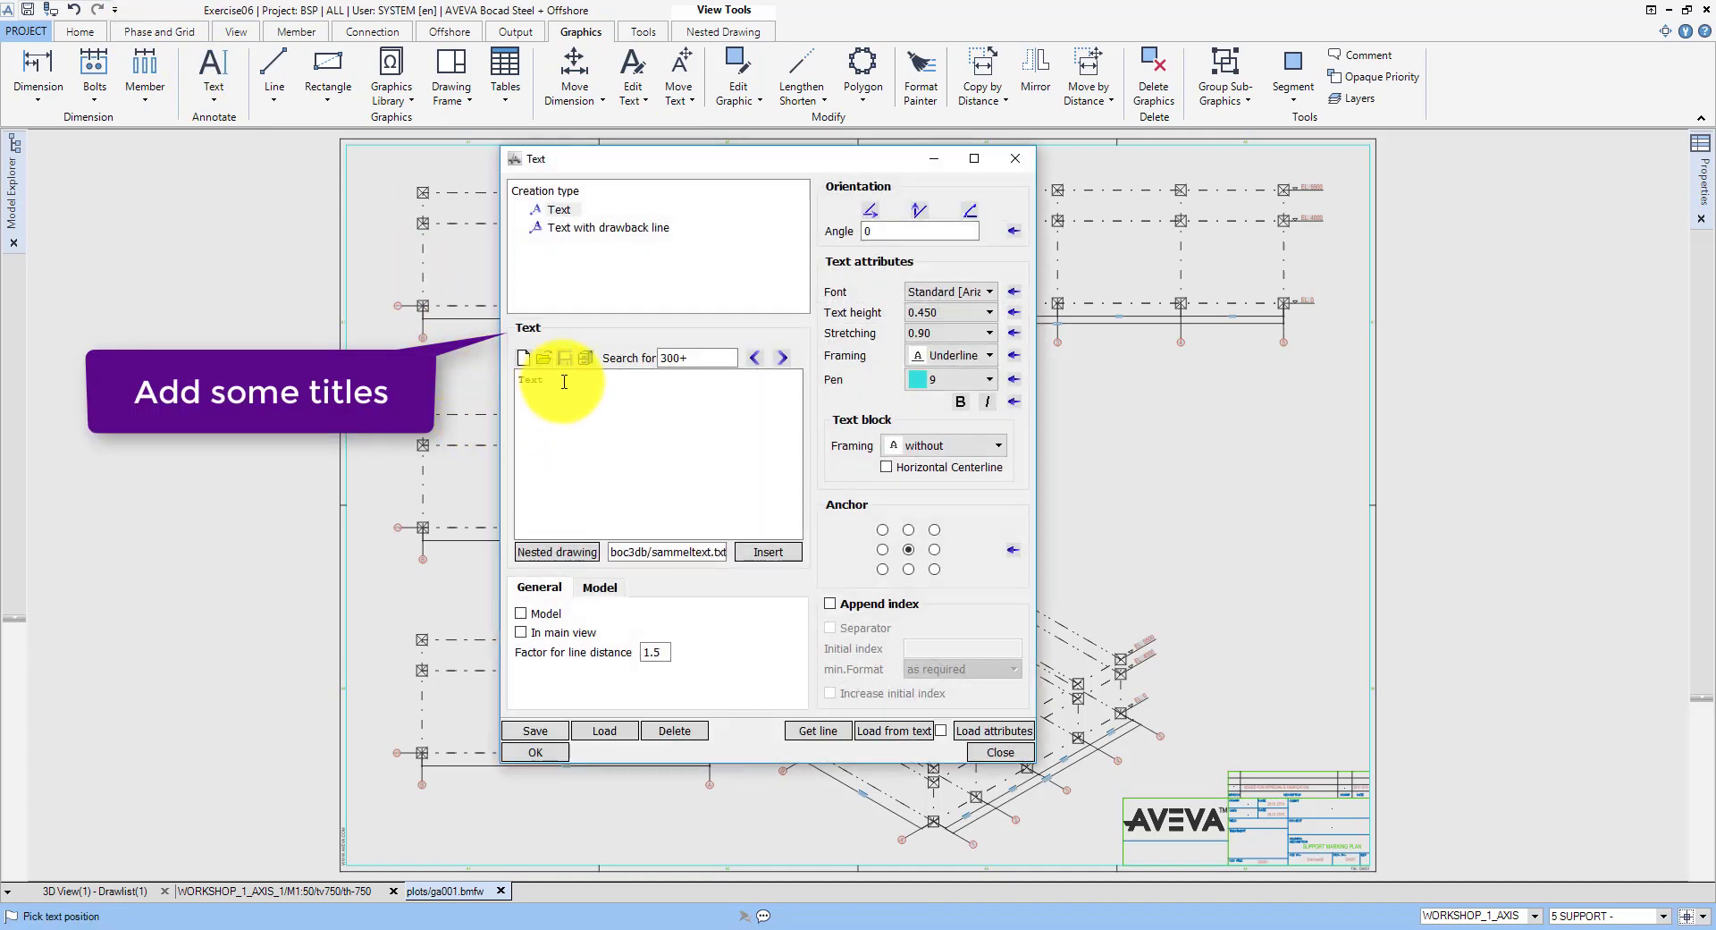
click(961, 456)
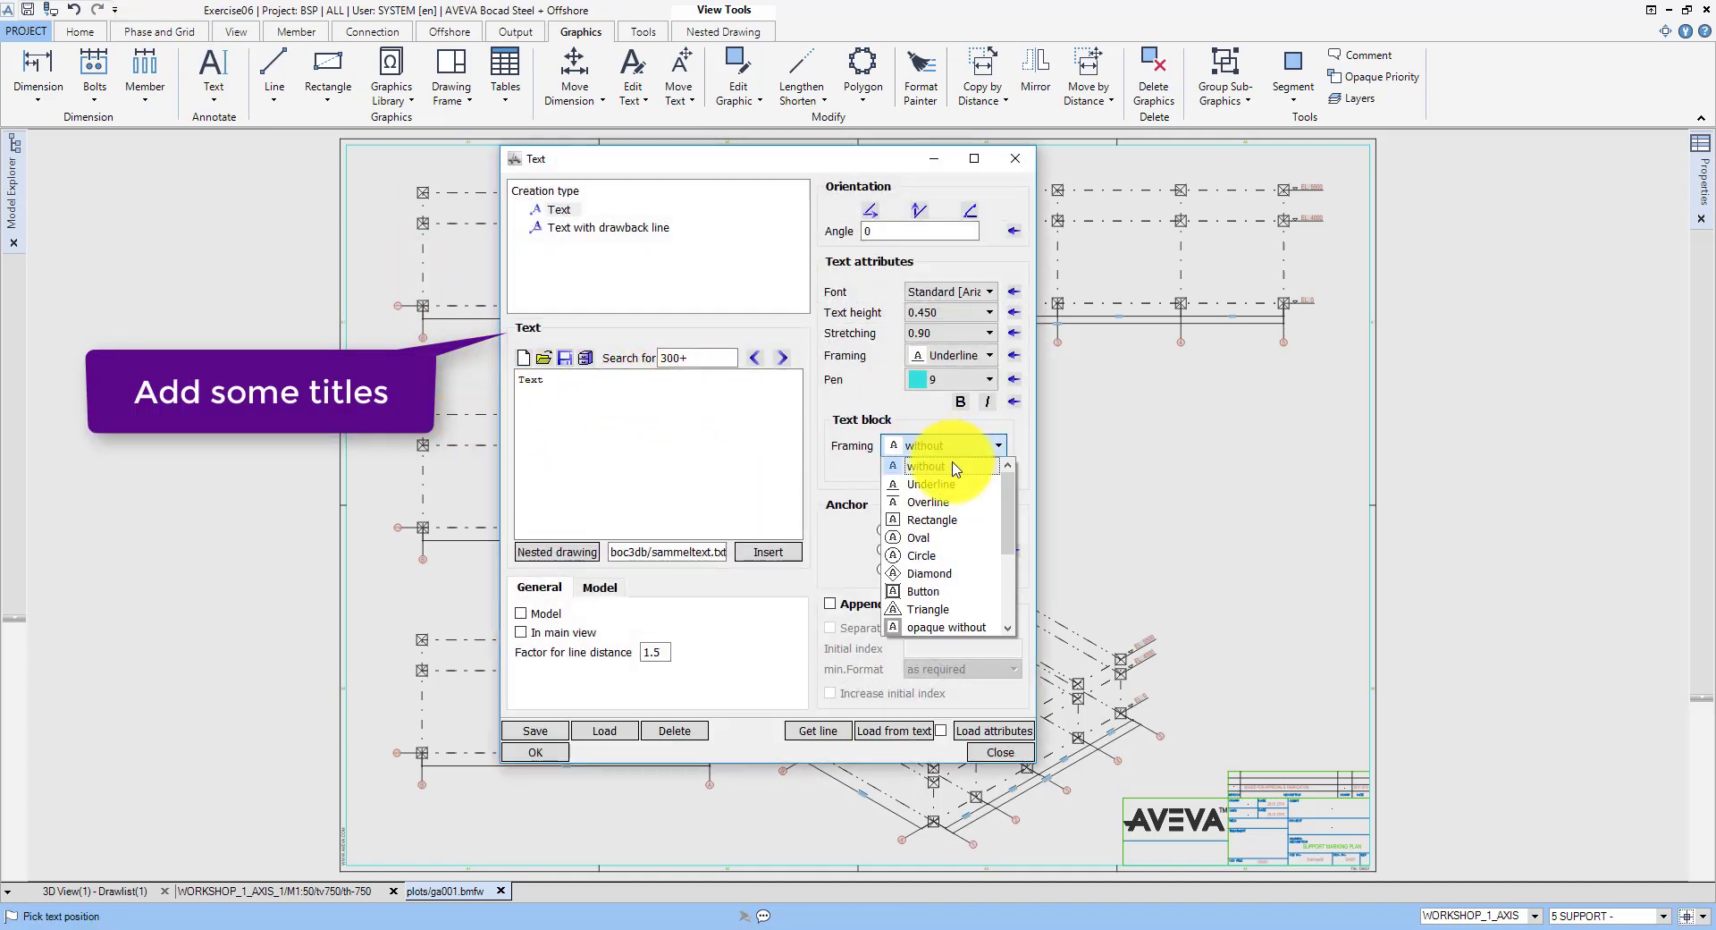
click(943, 483)
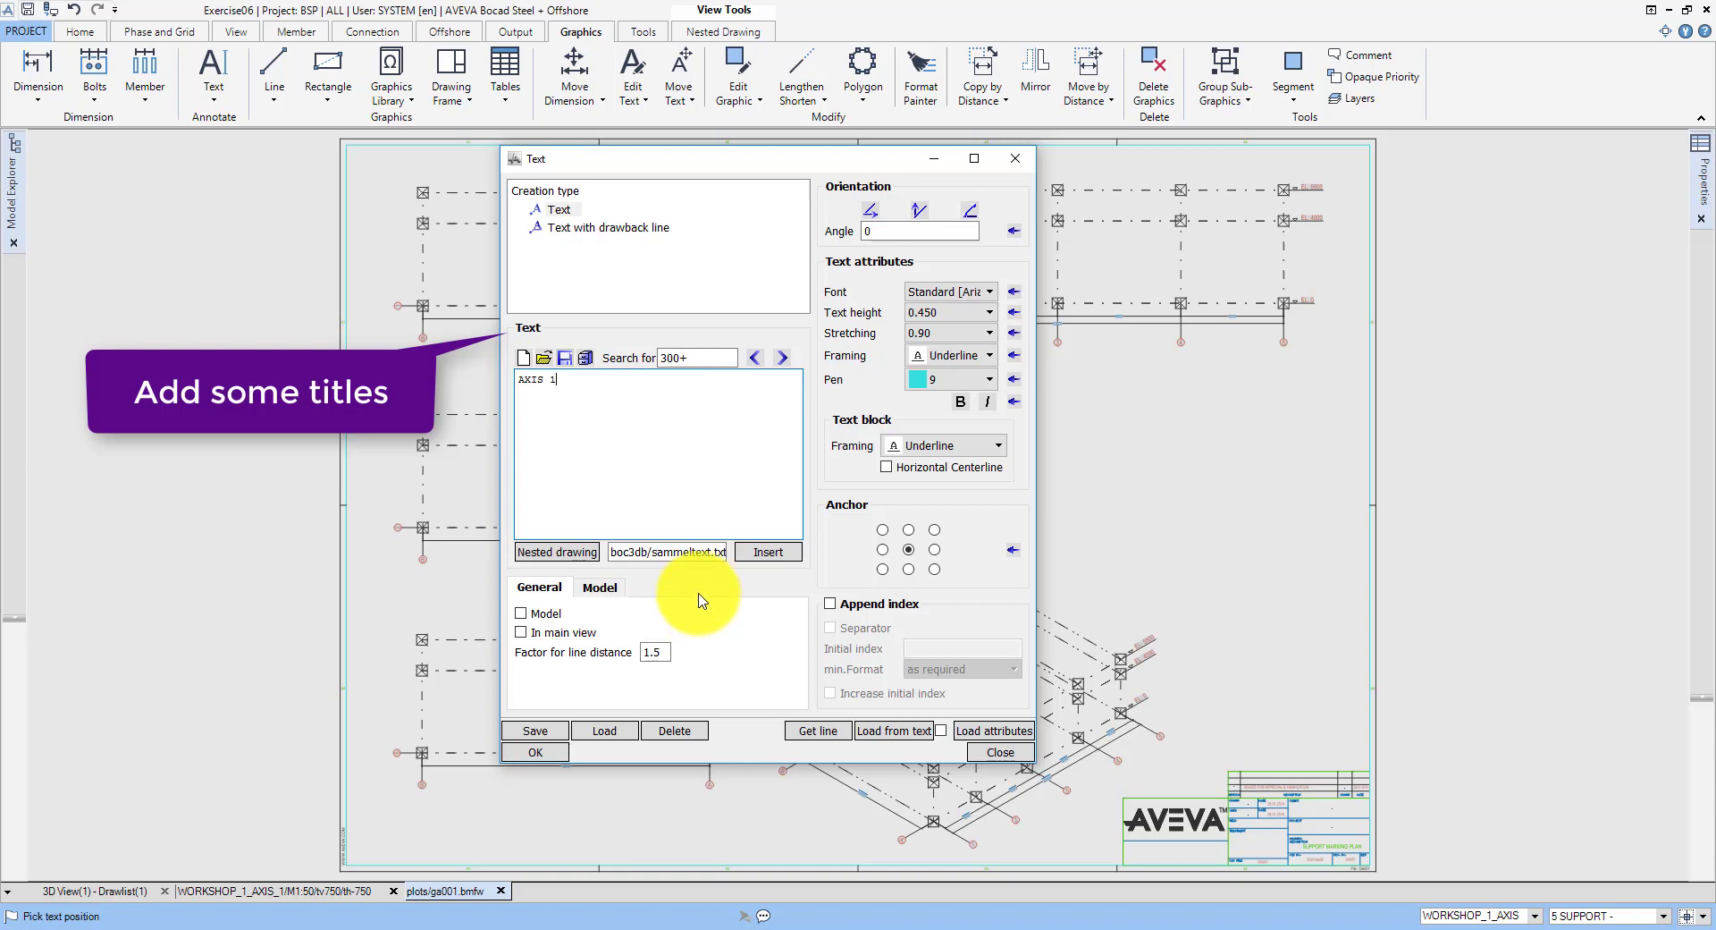
click(536, 752)
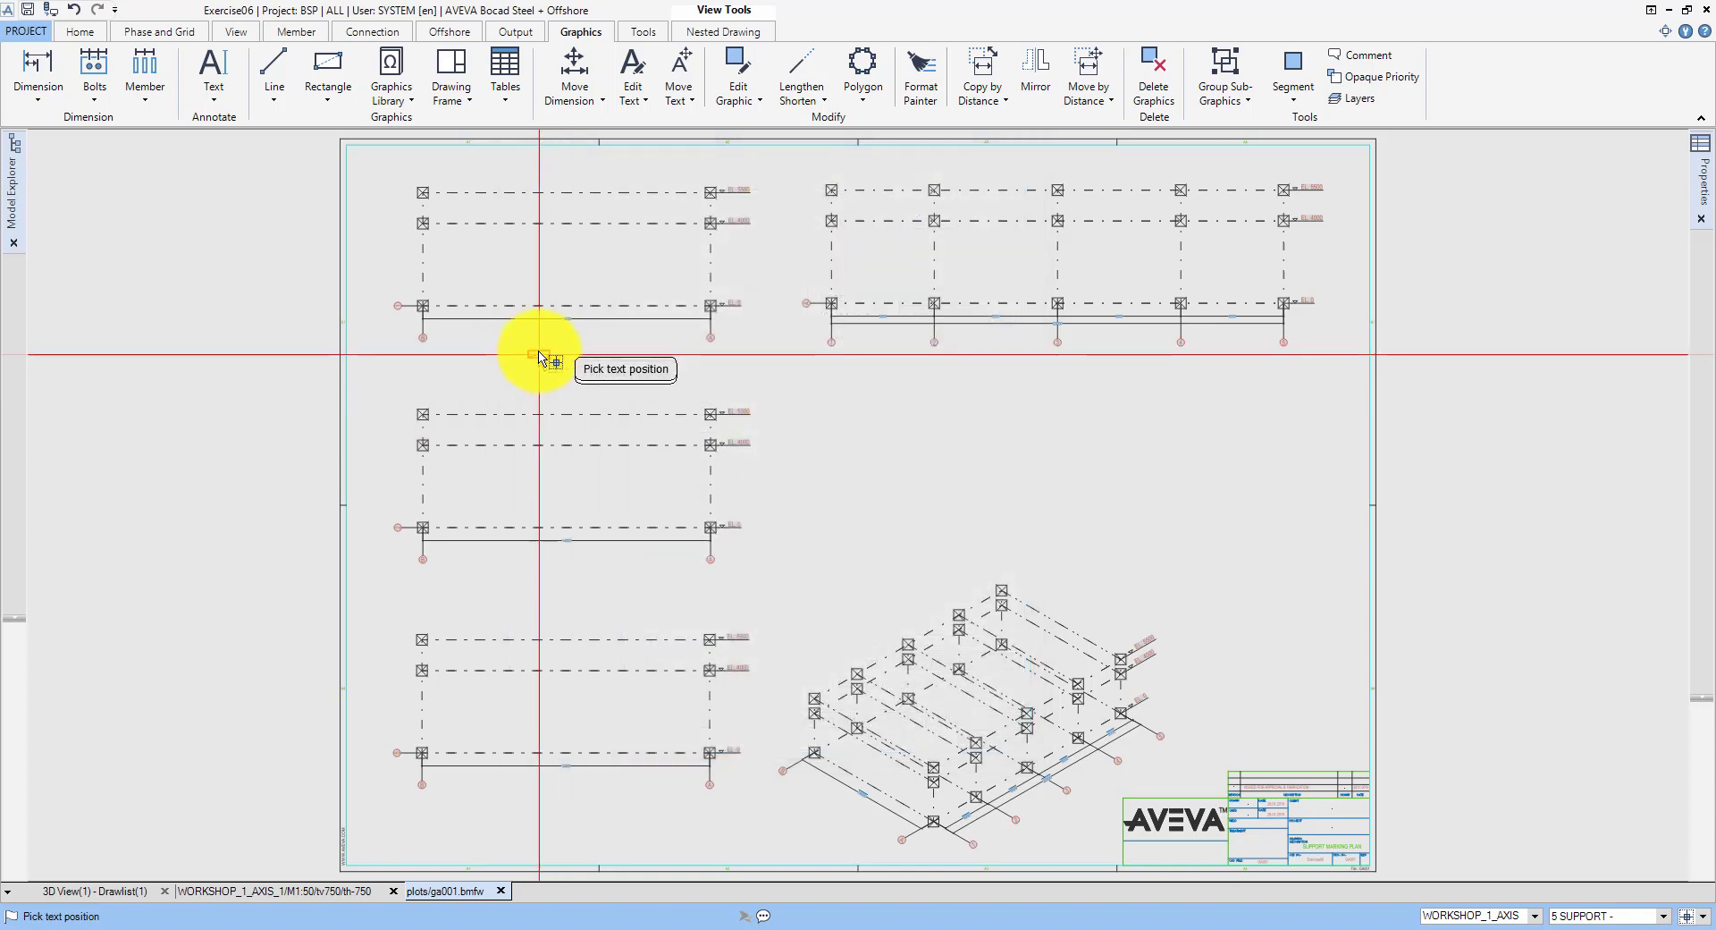
click(556, 342)
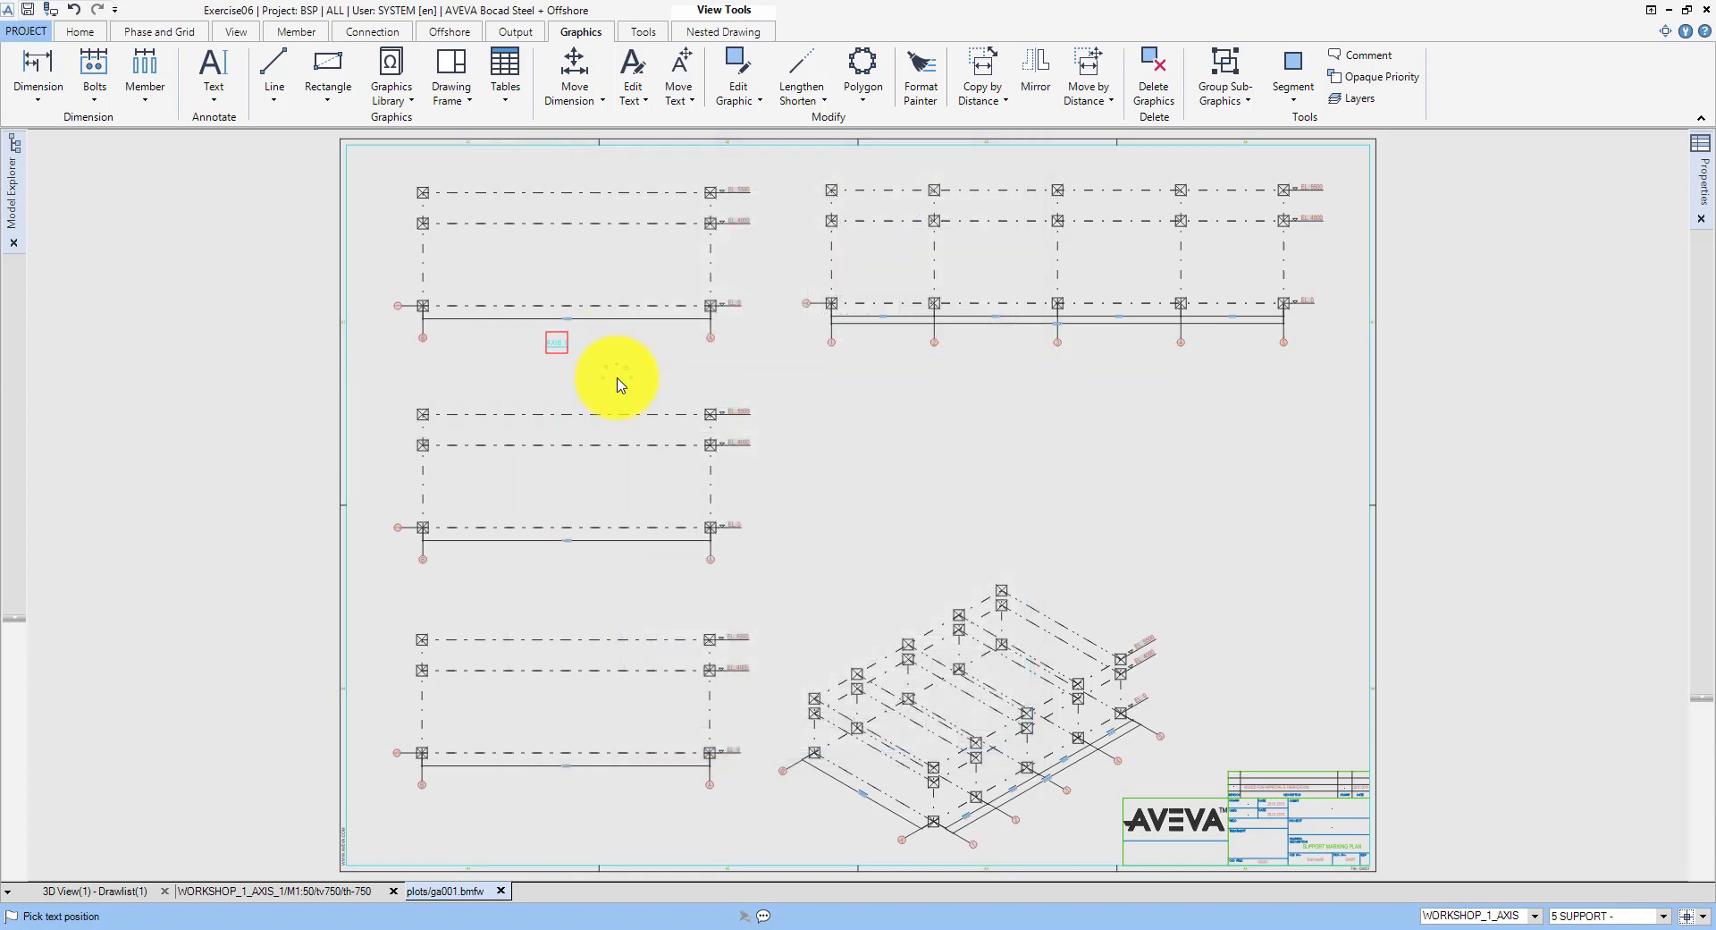
Step: Add the title AXIS 2 TO 4 below the middle axis view
right_click(621, 385)
click(628, 375)
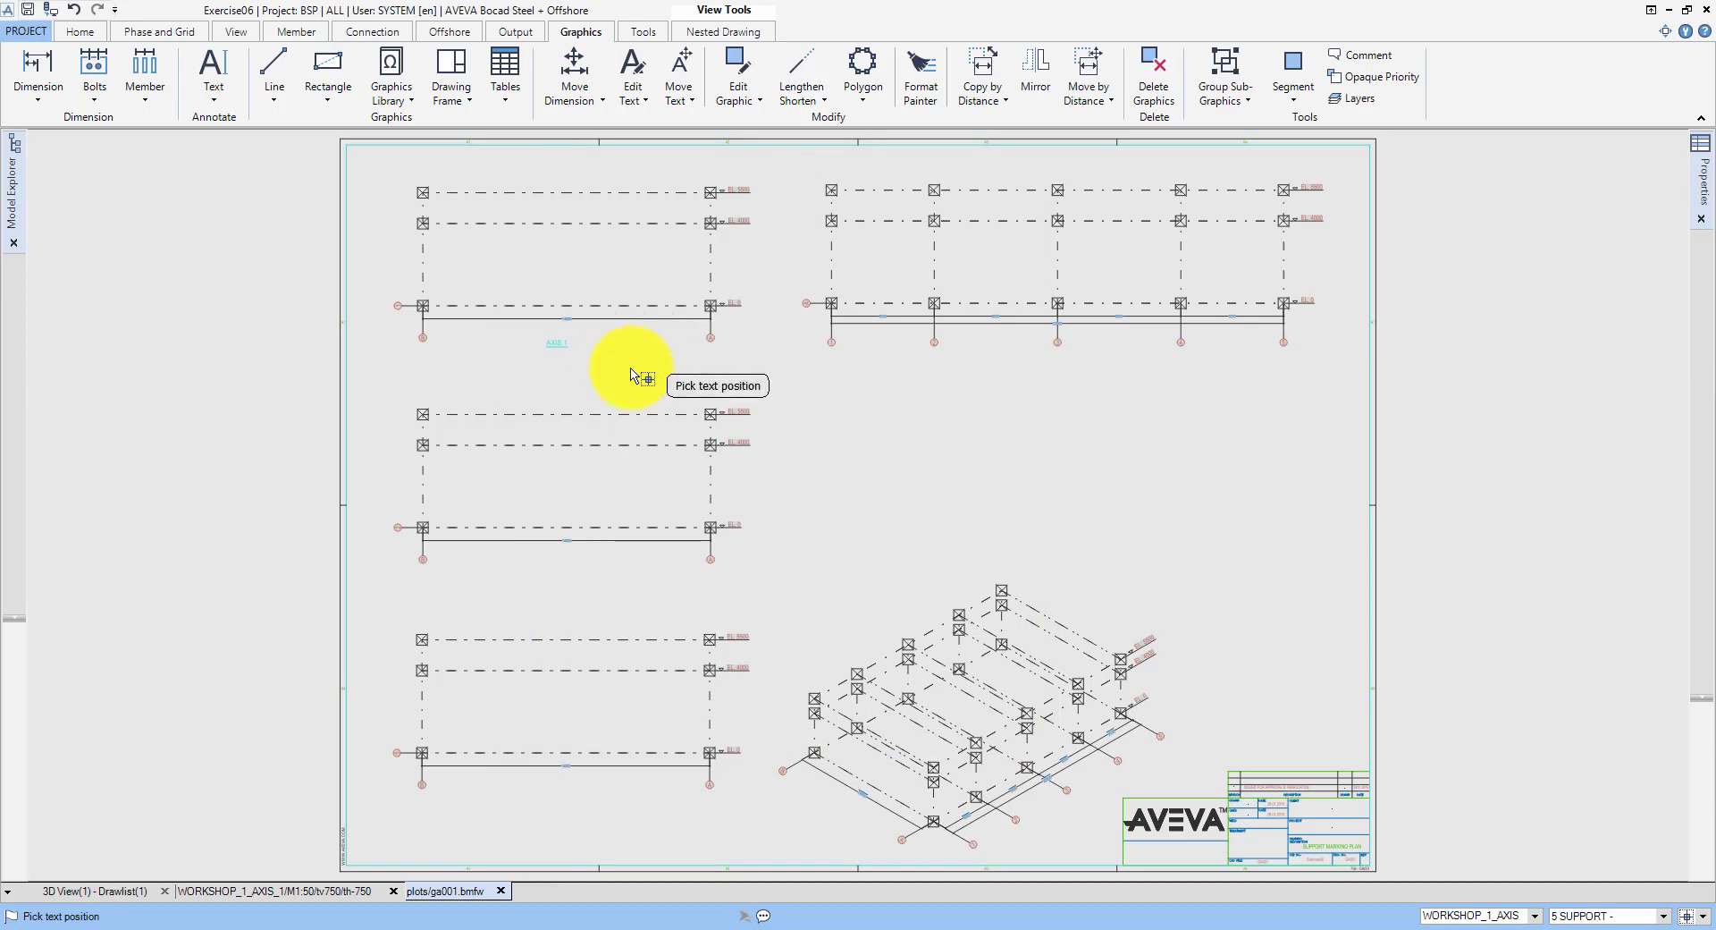
drag(550, 380, 570, 386)
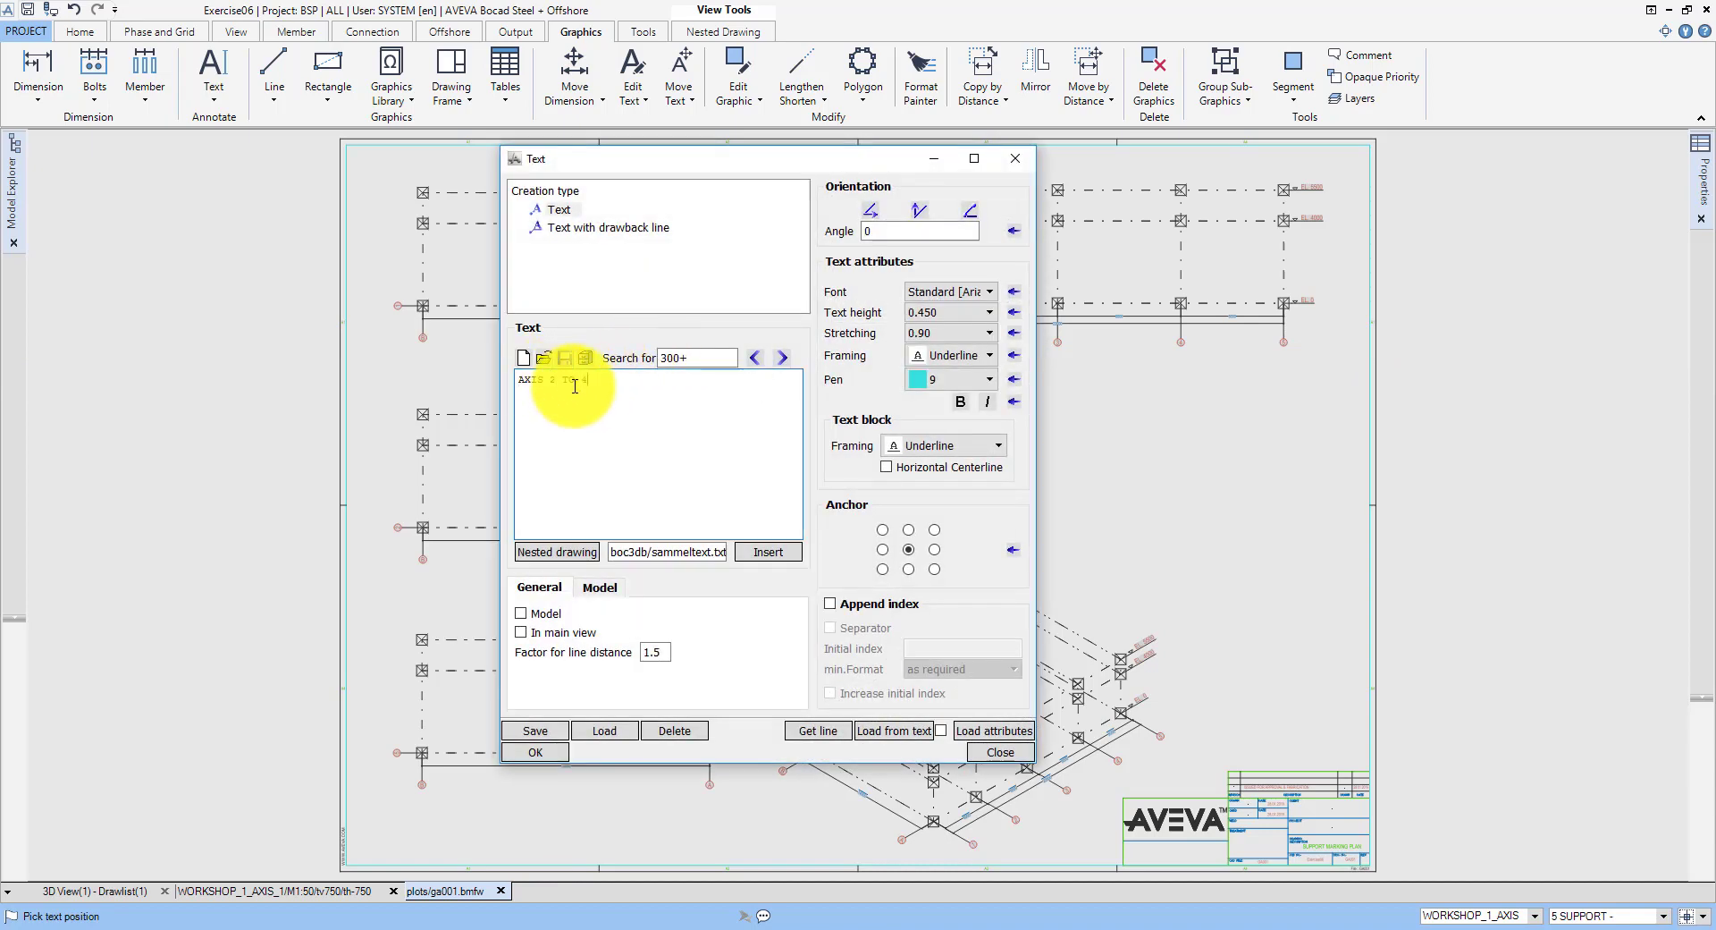
click(536, 751)
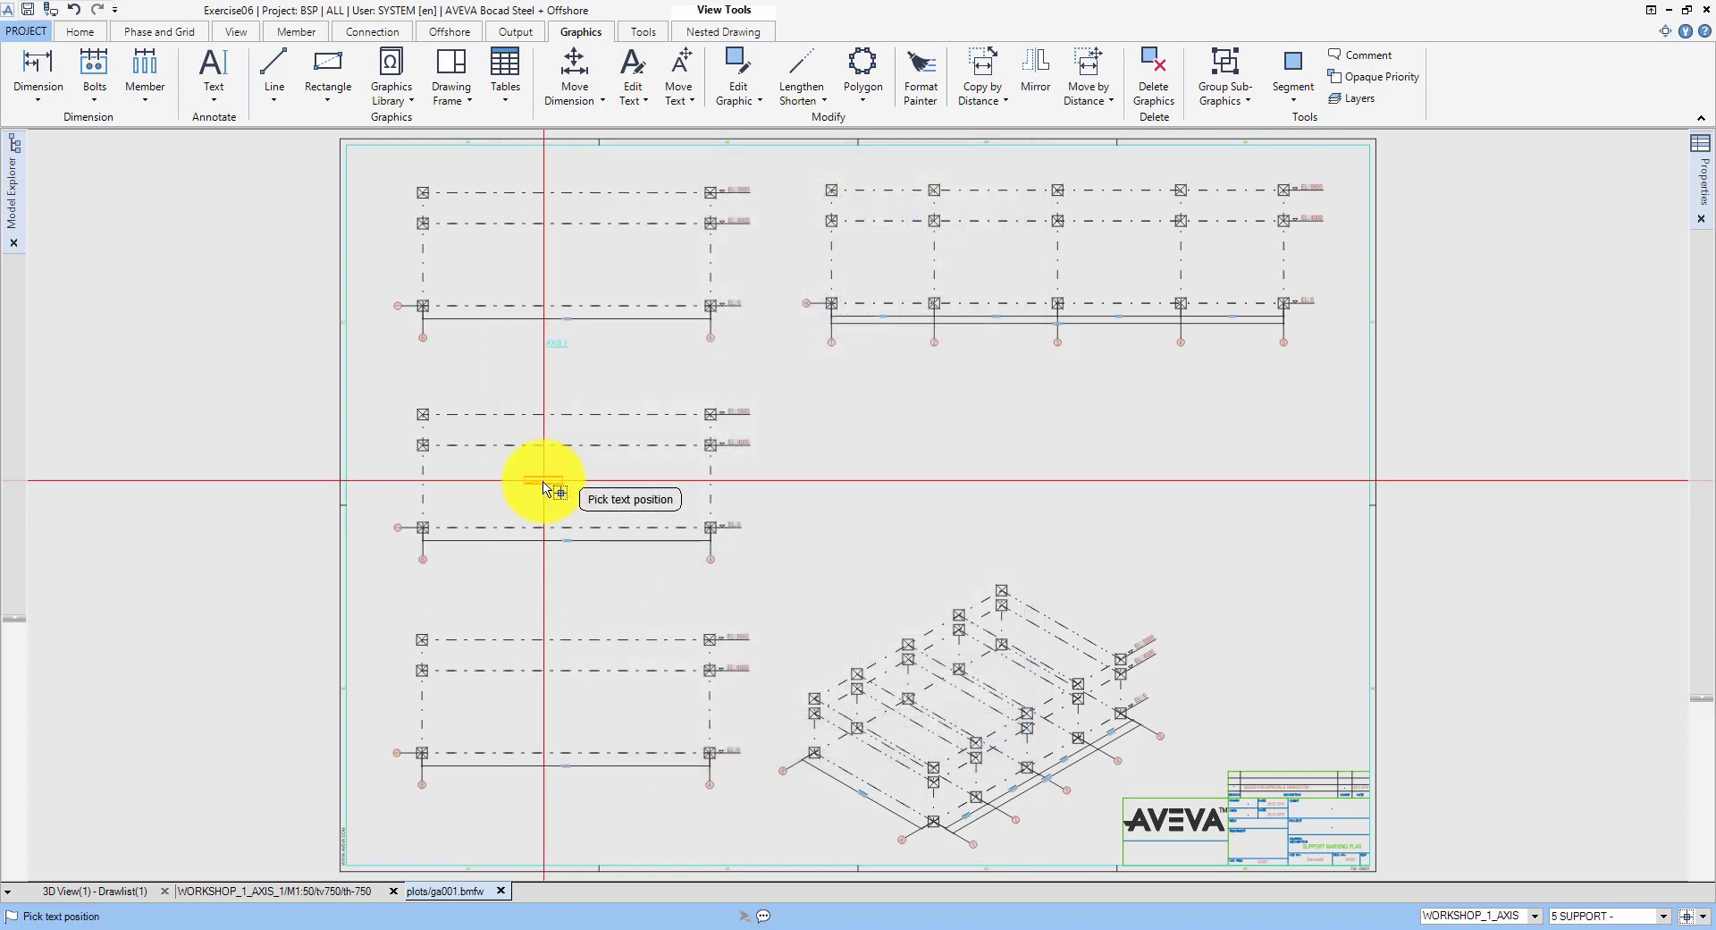
click(557, 574)
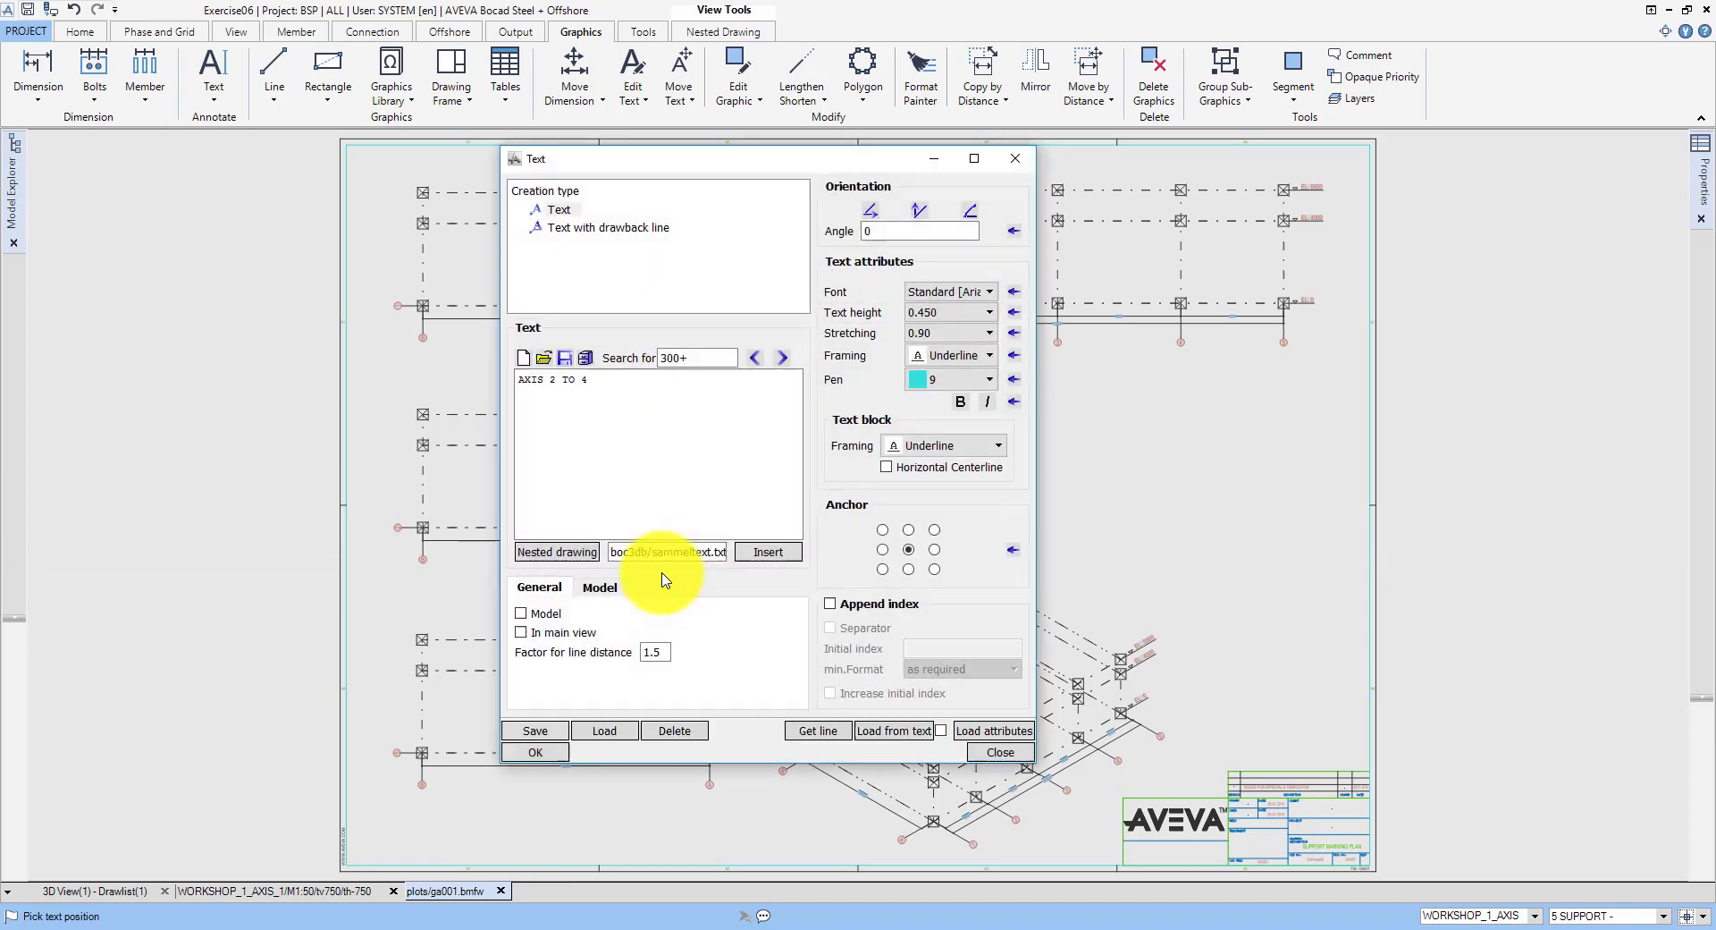
Step: Add the title AXIS 5 below the lowest axis view
drag(551, 379, 652, 402)
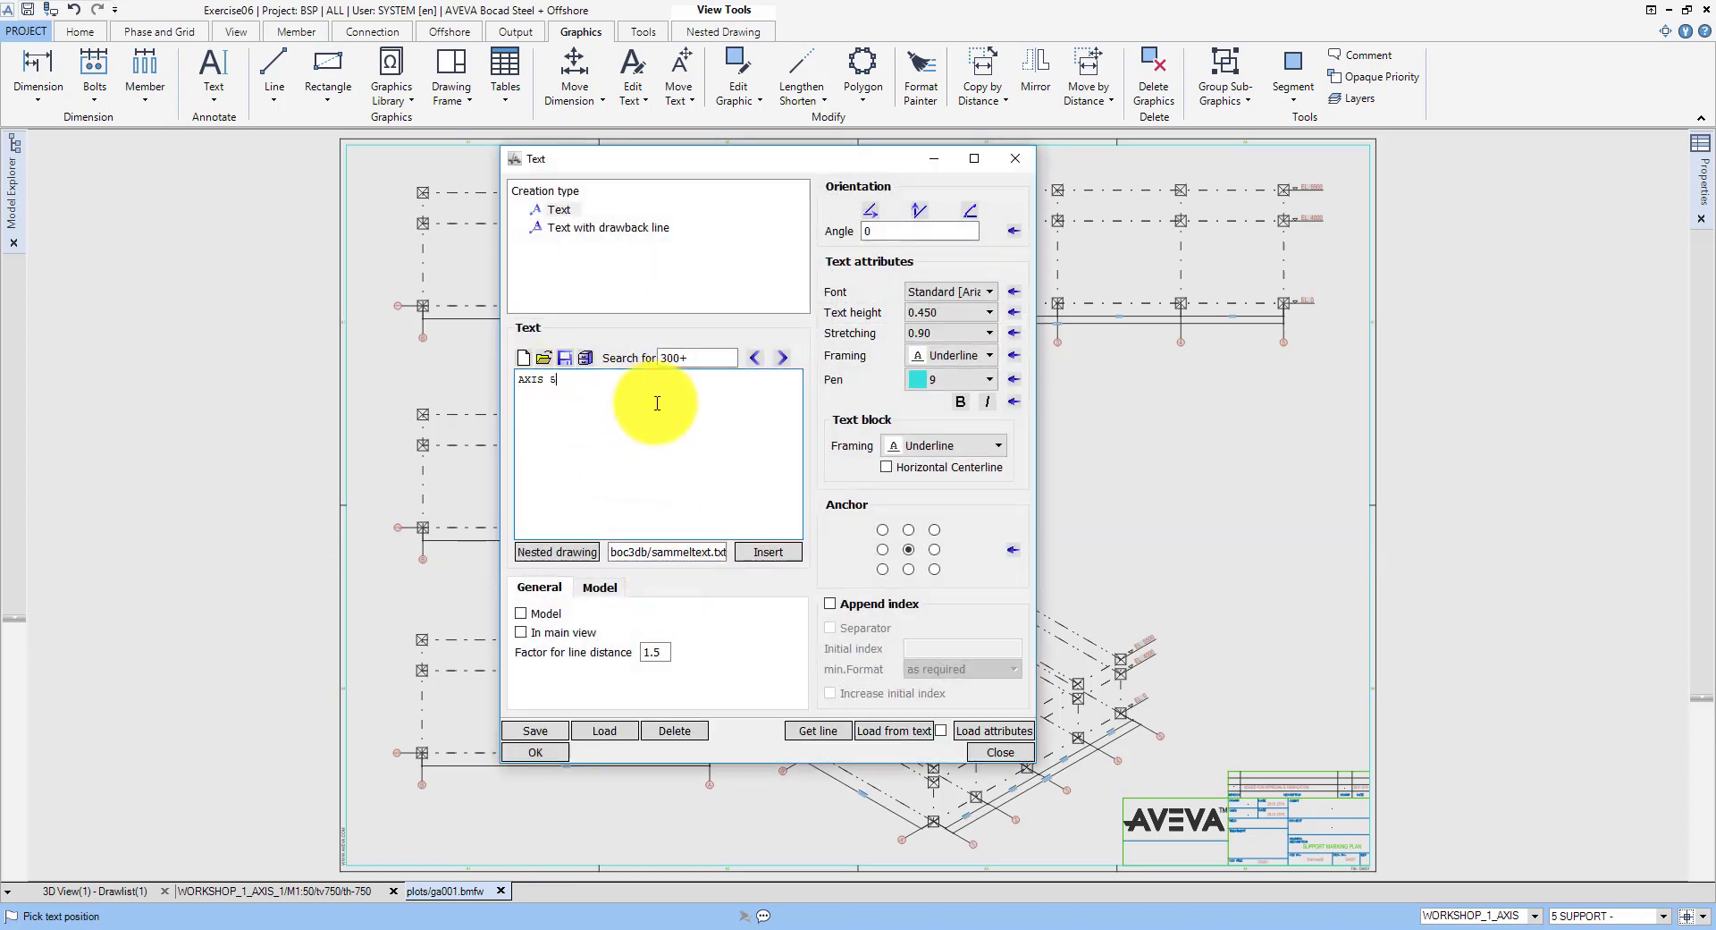
click(536, 752)
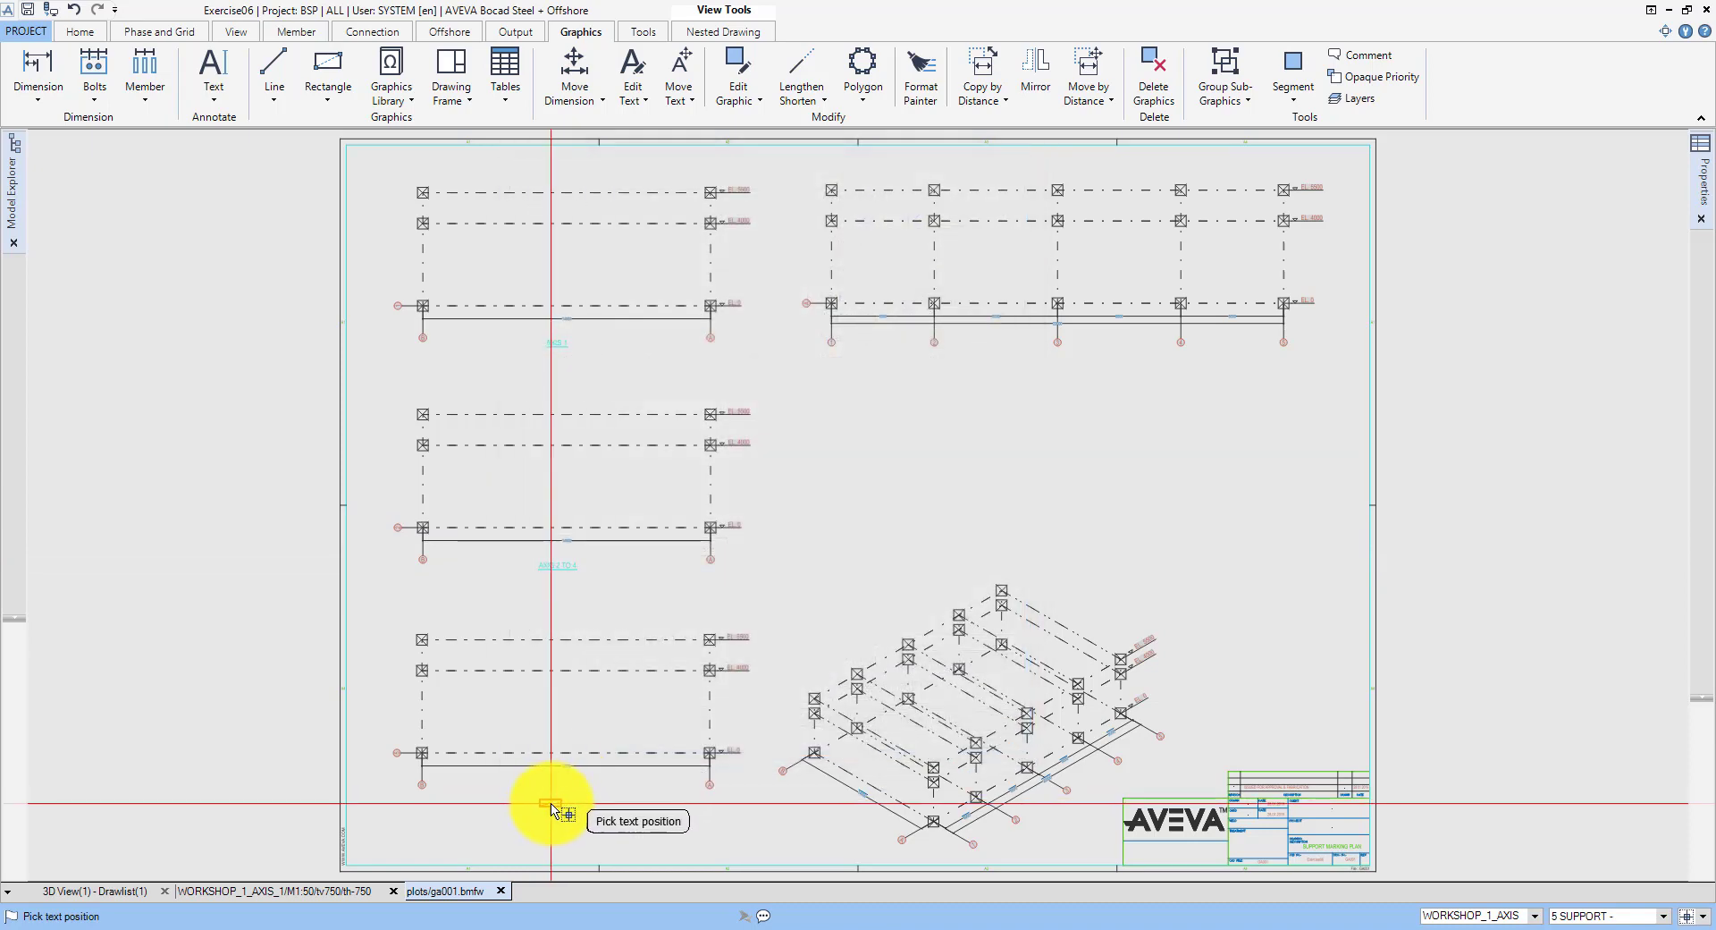
click(563, 793)
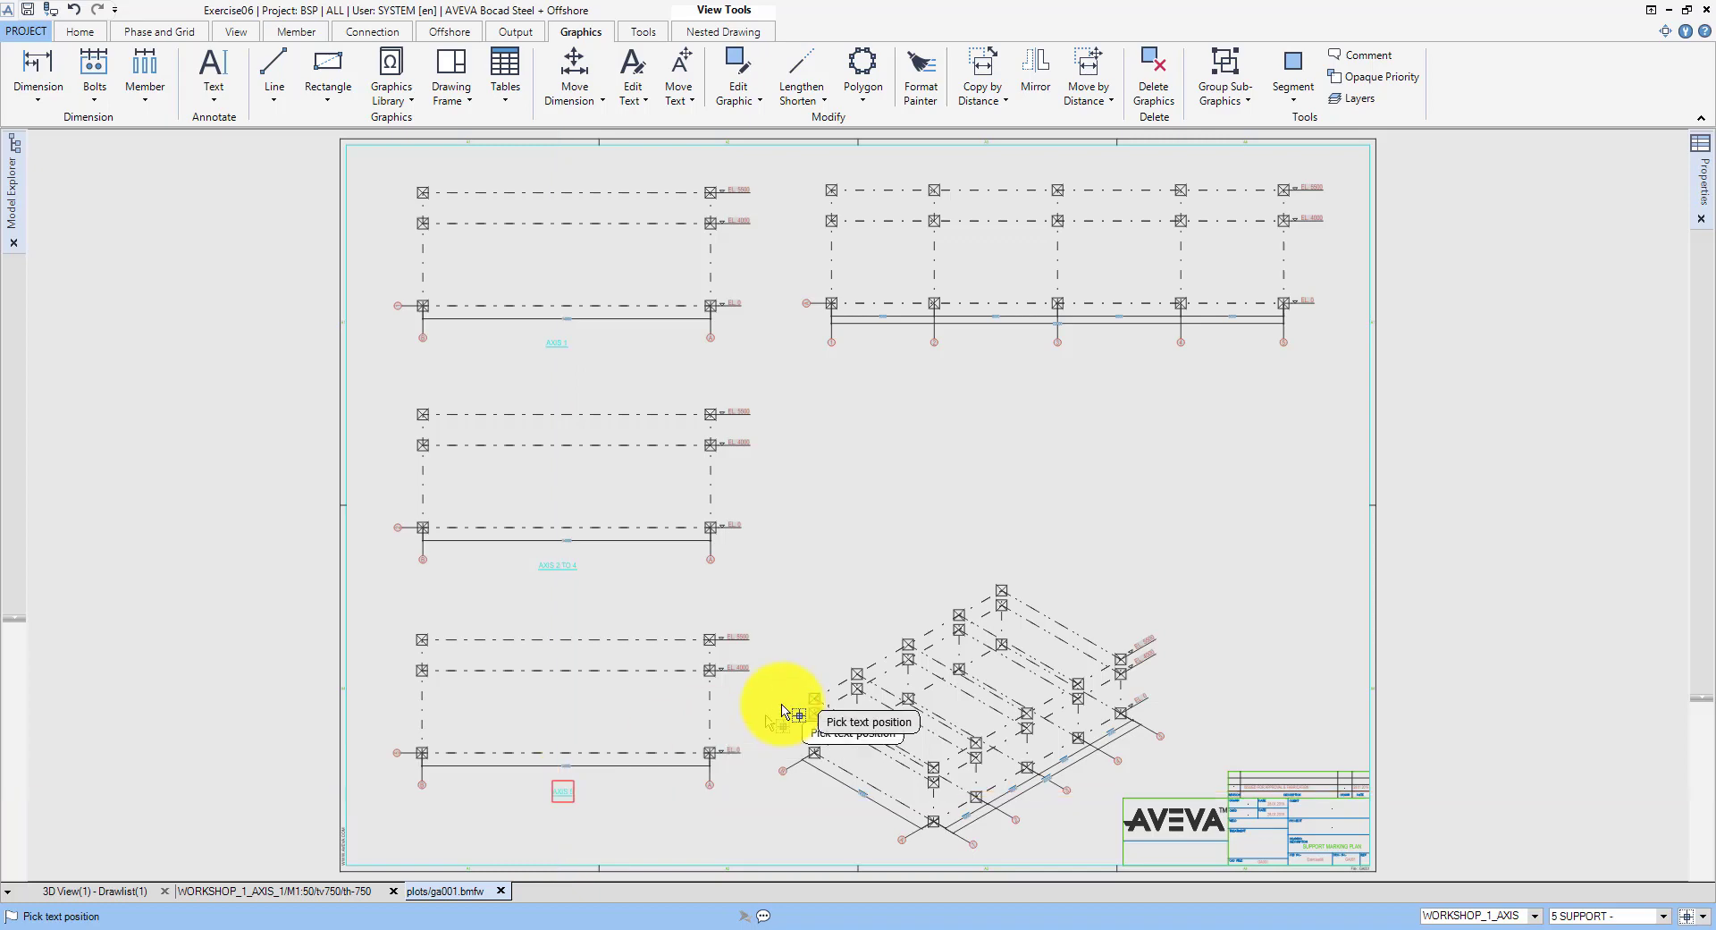
key(Escape)
Step: Add the title ROW A & B below the row view at the sheet's upper right
drag(577, 376, 426, 371)
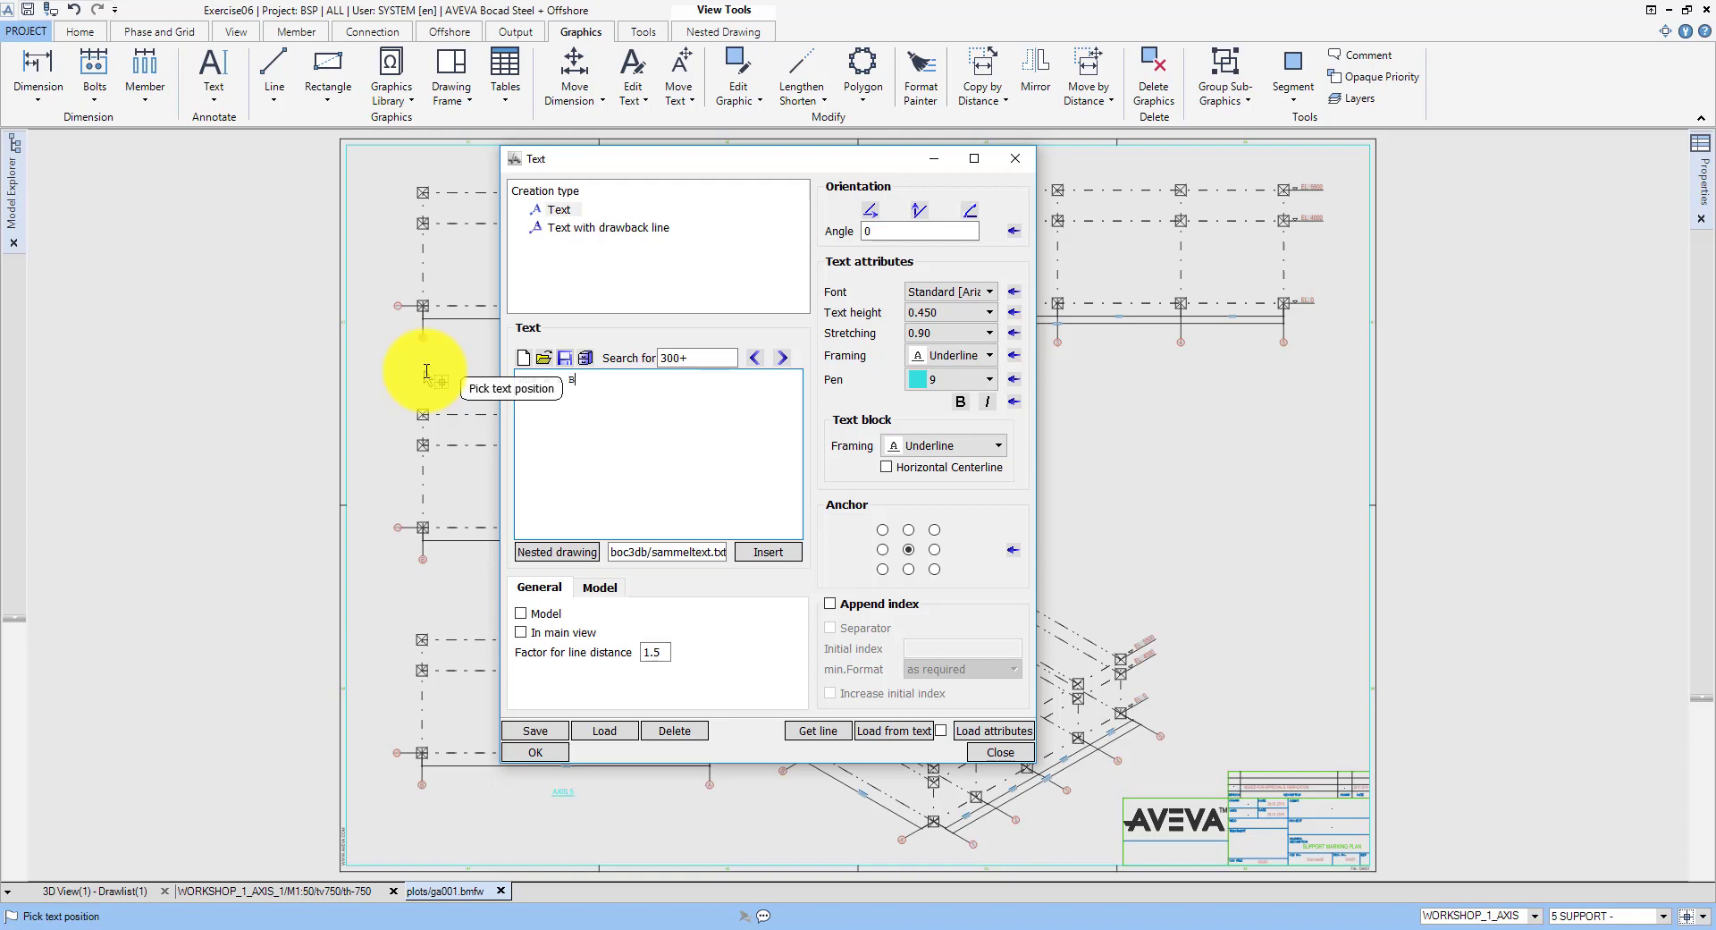
click(560, 749)
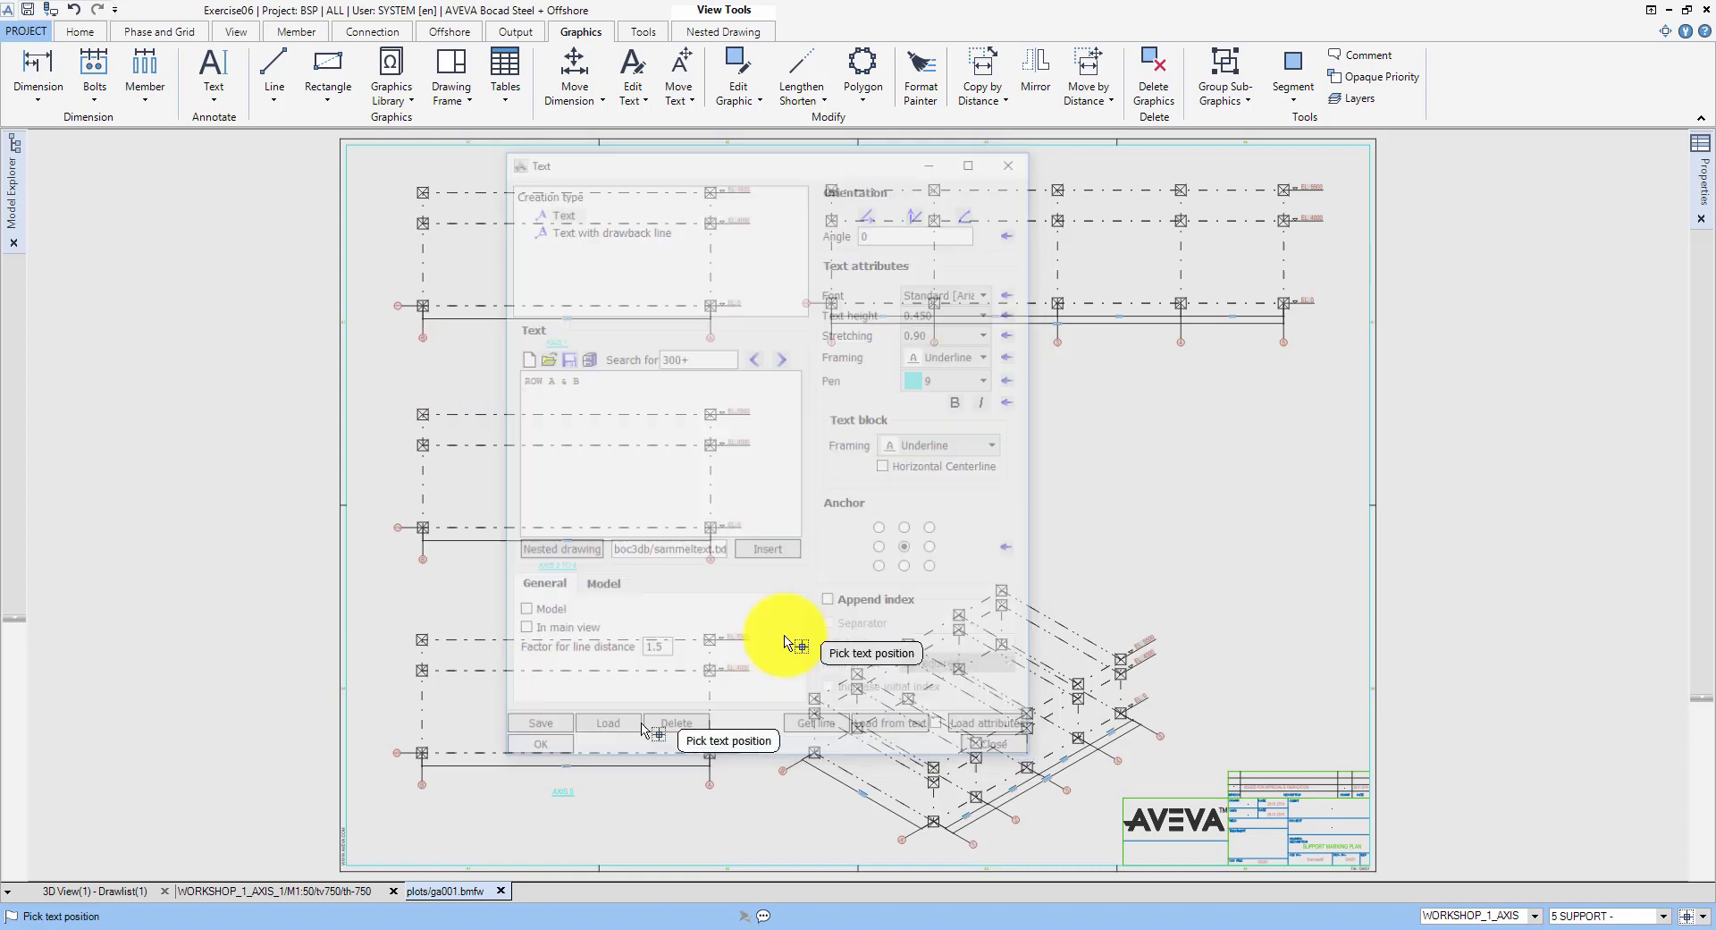
click(1111, 354)
key(Escape)
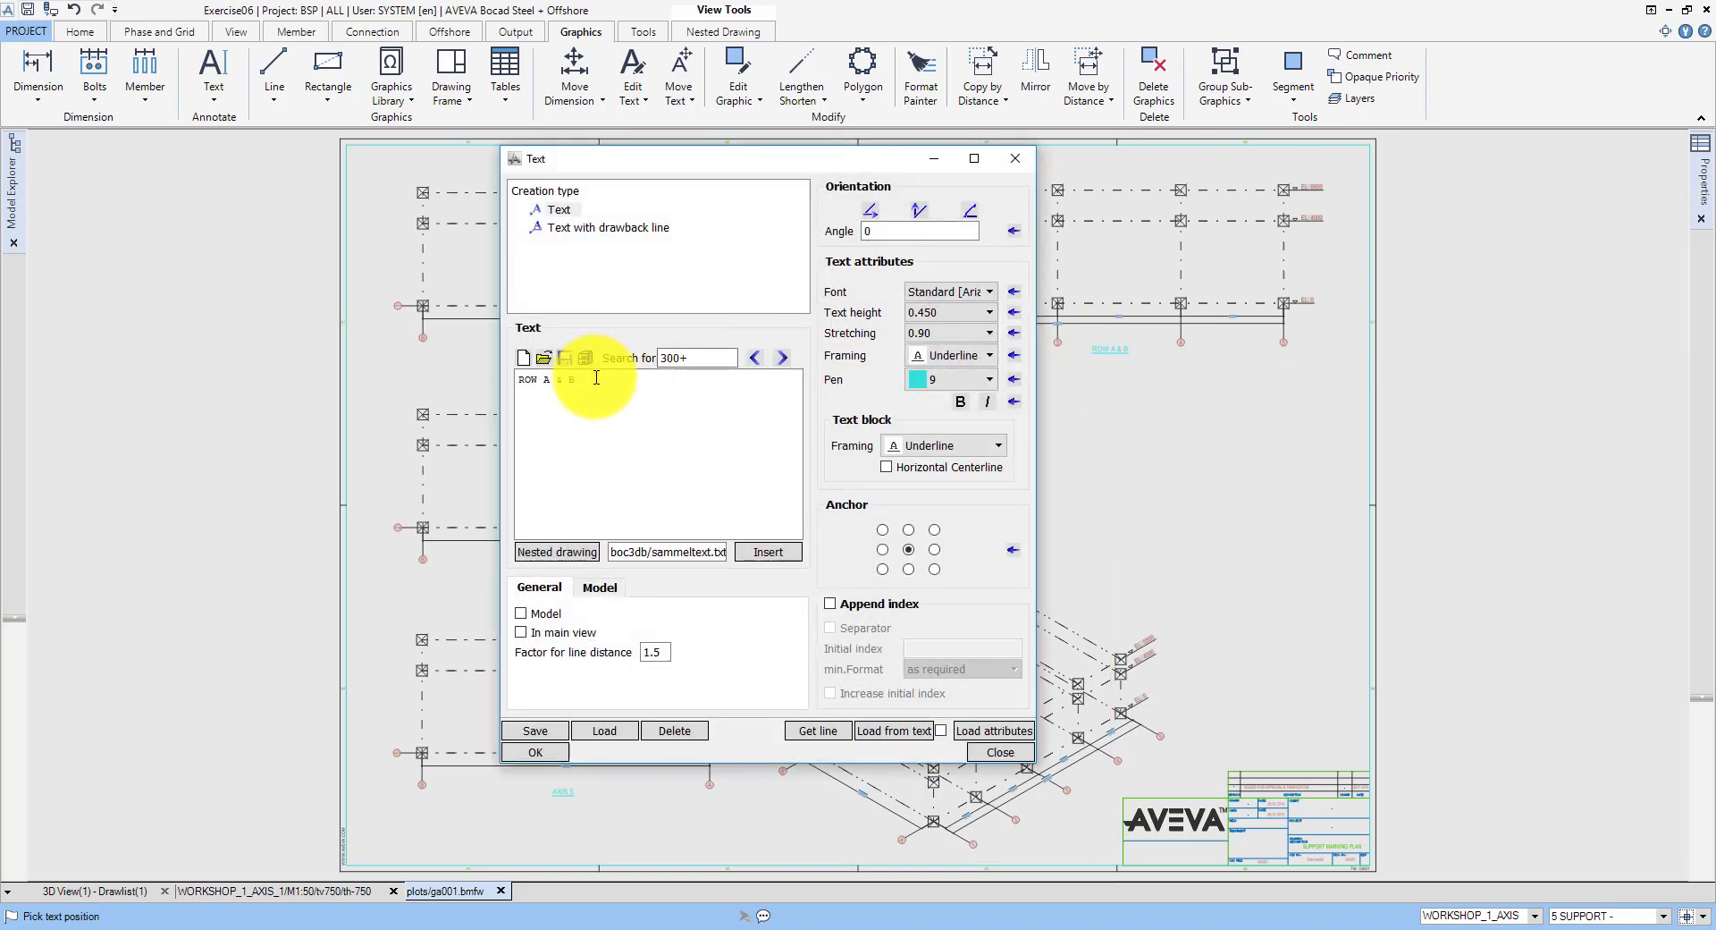
Step: Add the title PERSPECTIVE below the isometric view, beside the title block
drag(597, 381, 498, 385)
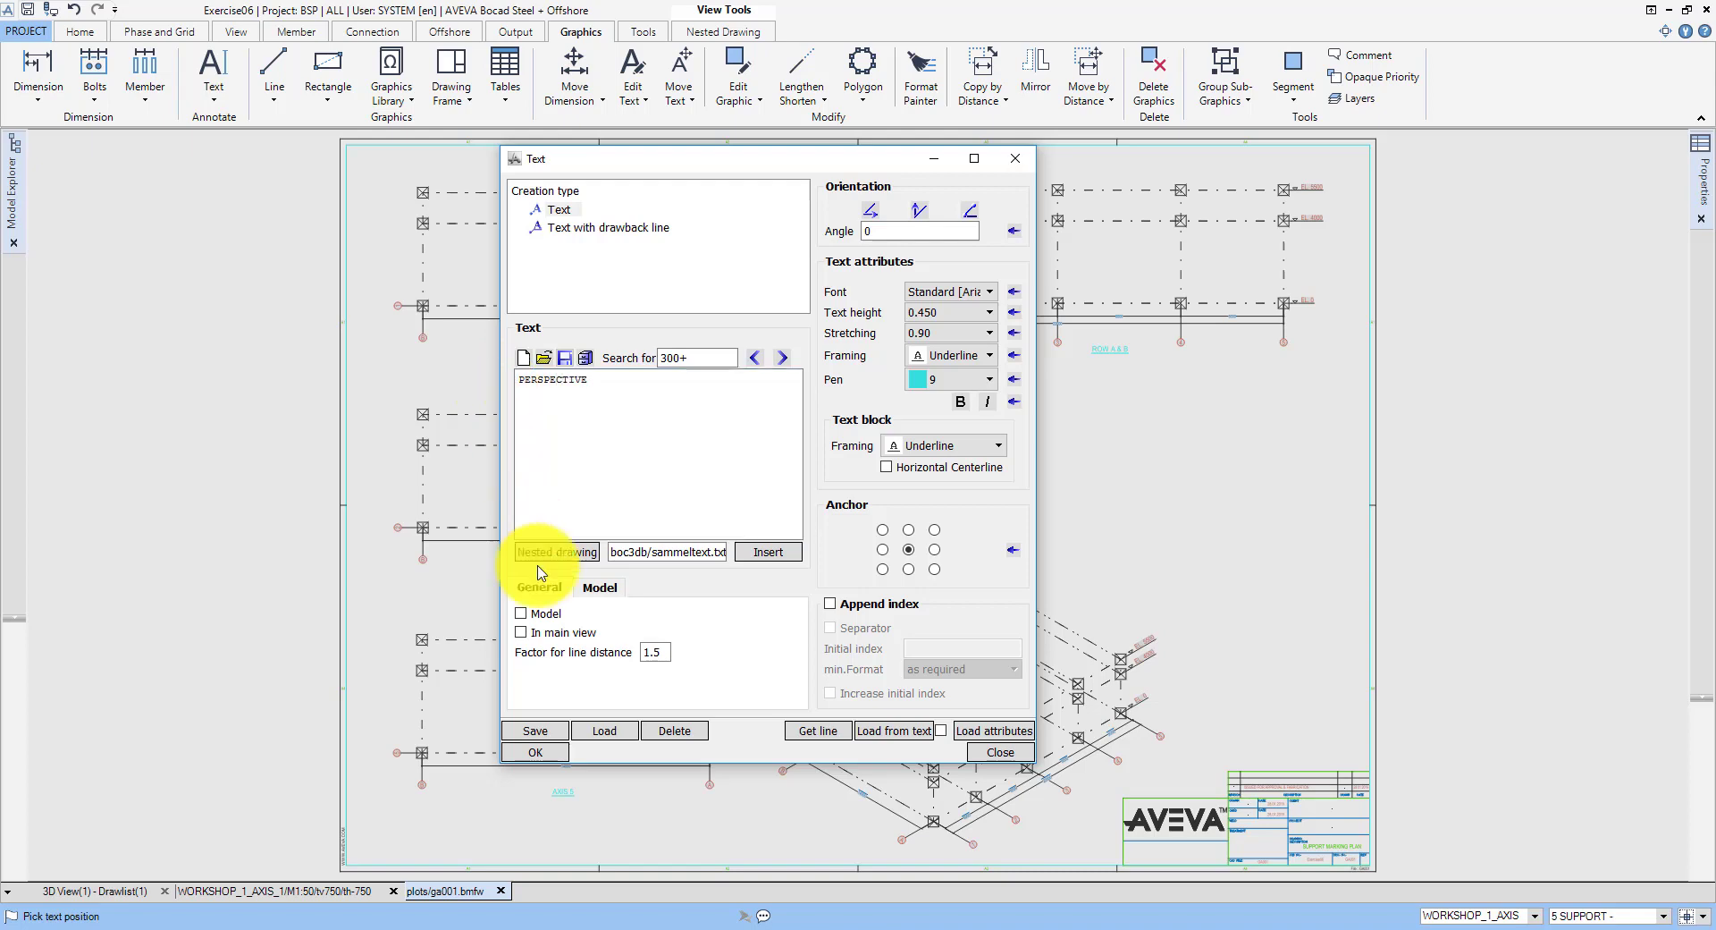
click(535, 752)
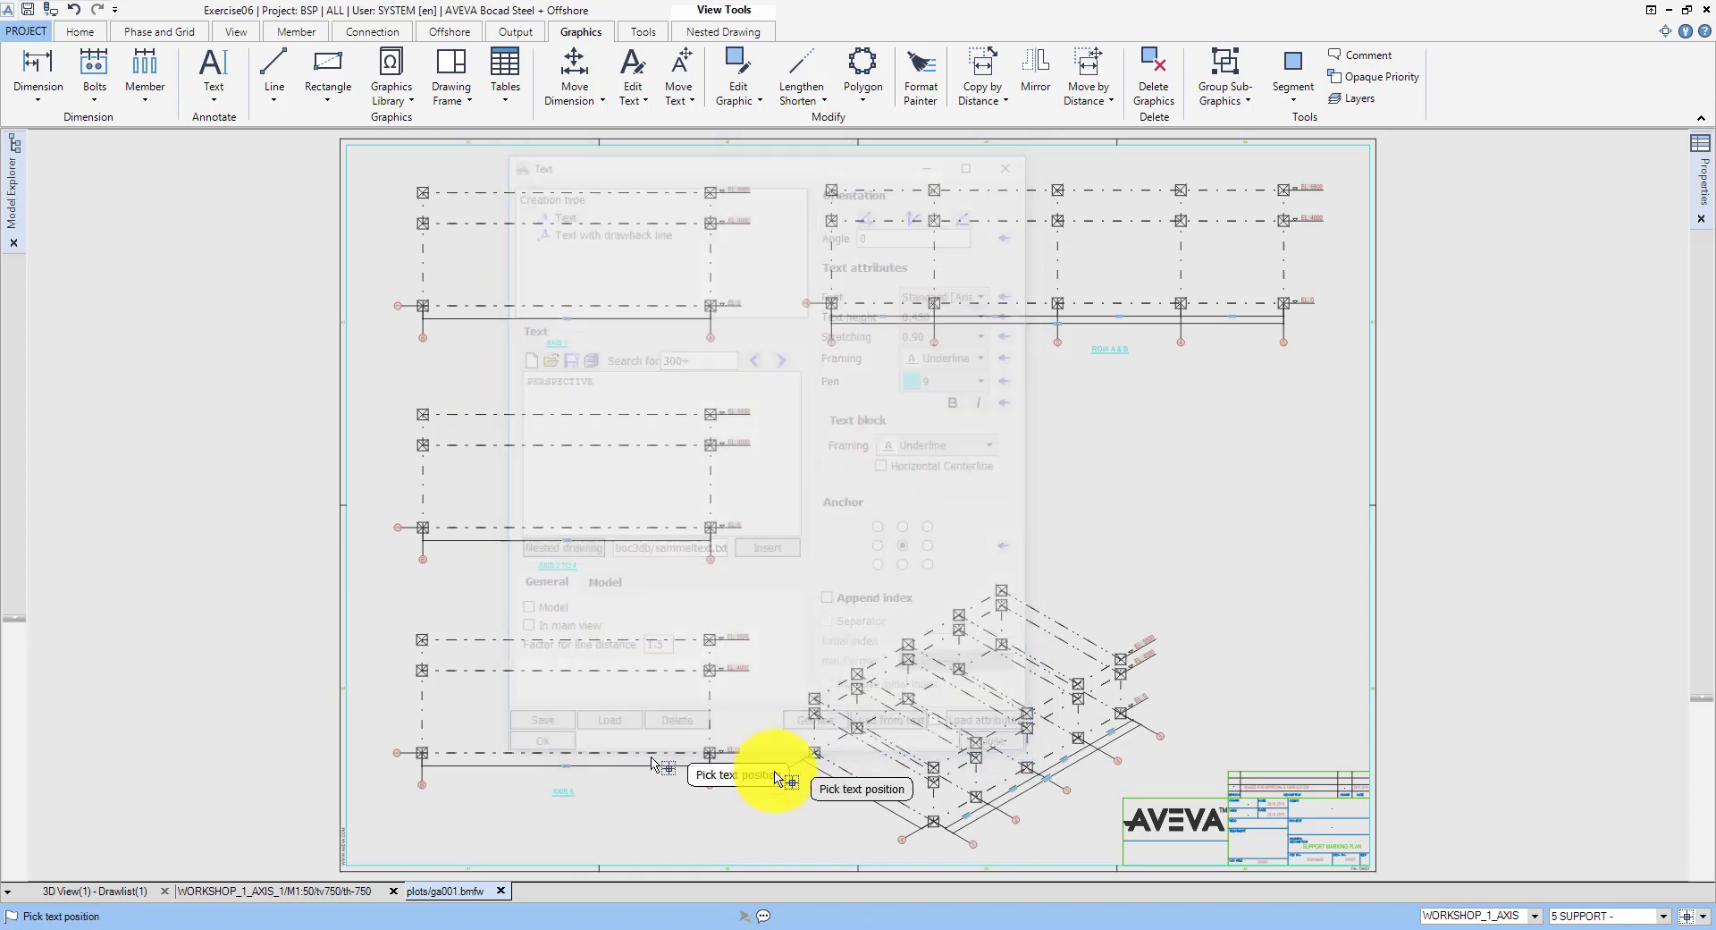
click(1073, 818)
Step: Create two HEA300 columns in S235JR on the AXIS 1 view, from EL. 0 to EL. 4000 at rows B and A
click(81, 31)
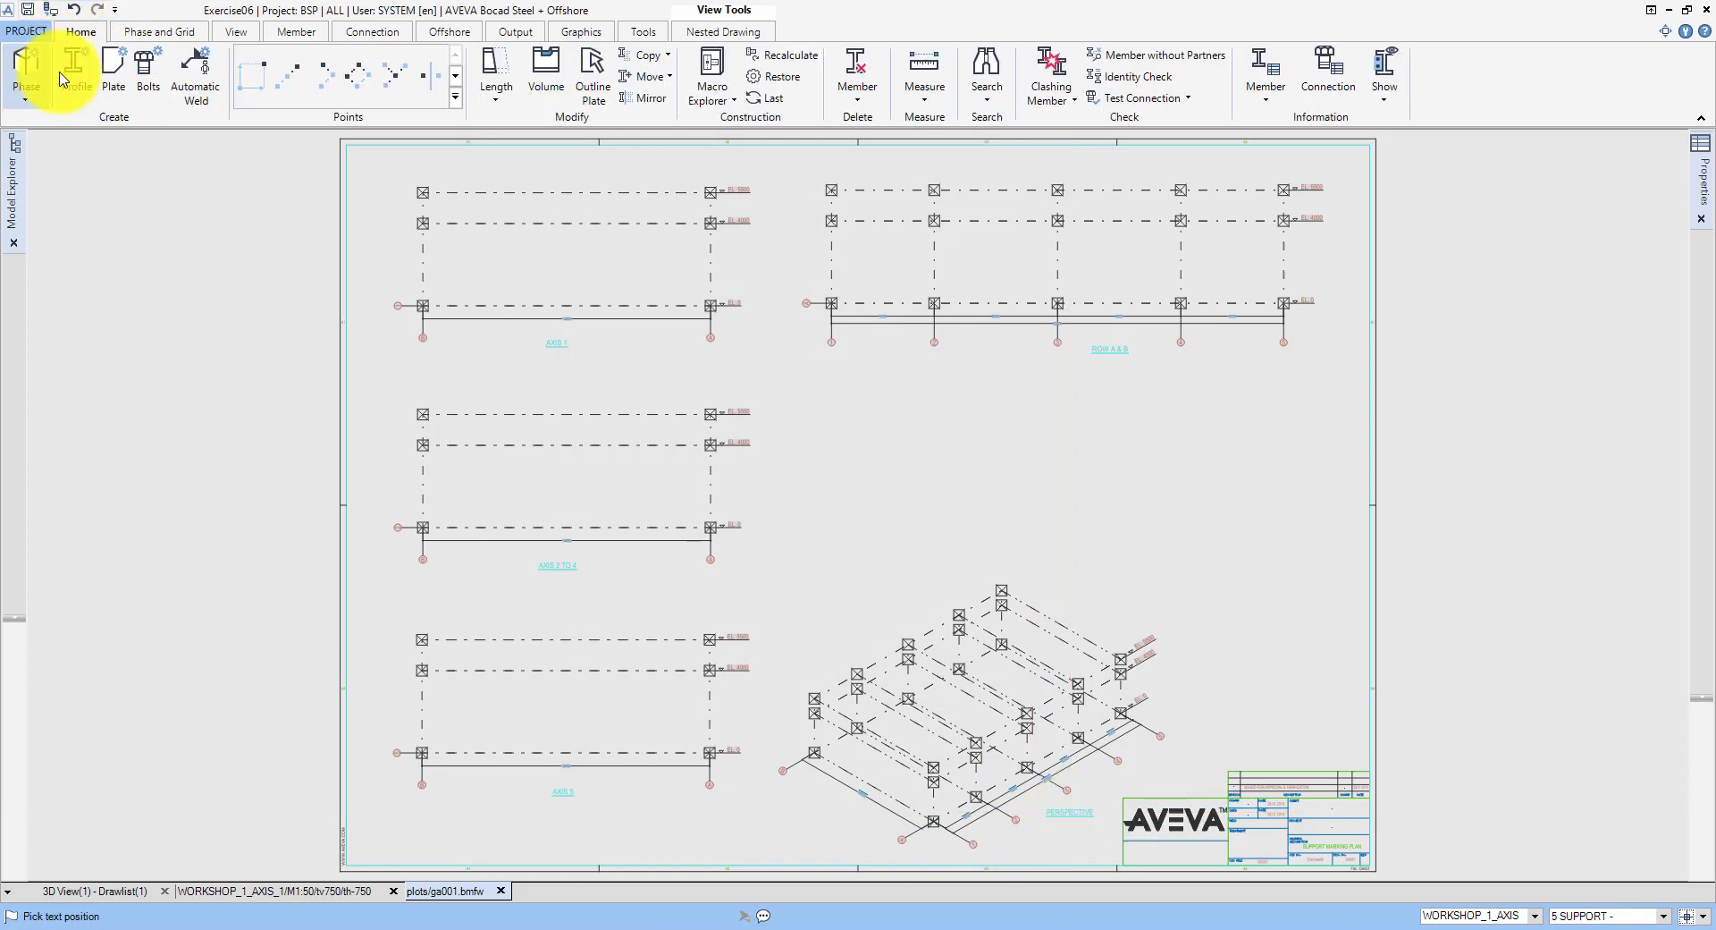
click(89, 78)
right_click(283, 415)
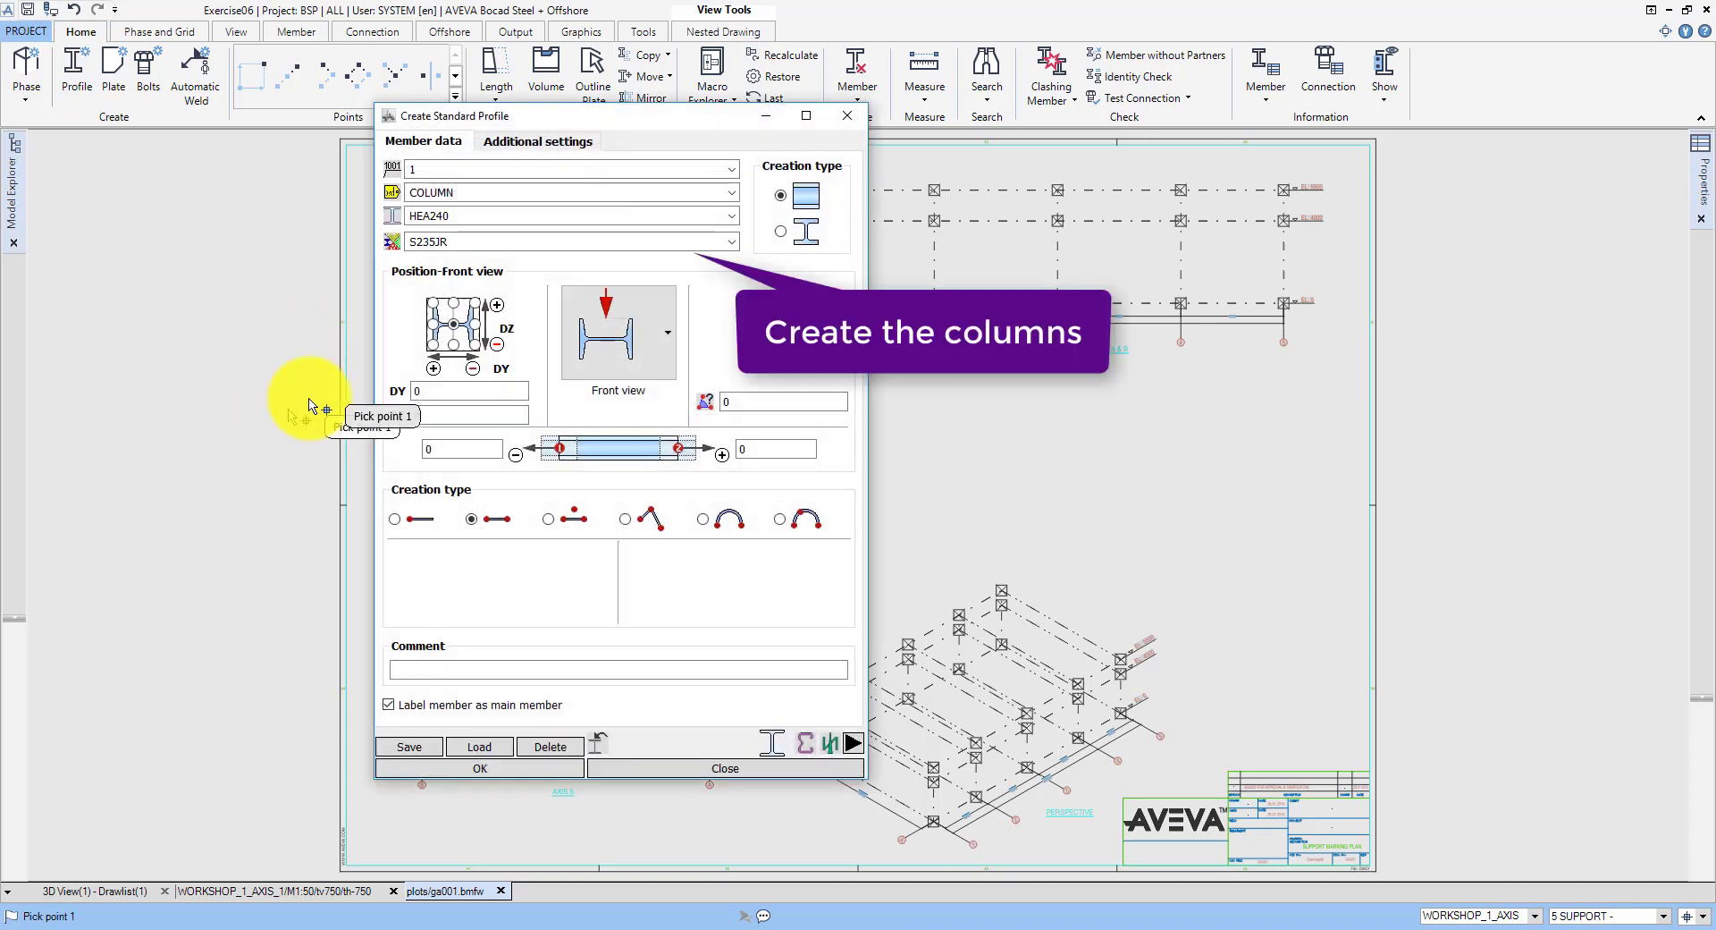
click(854, 744)
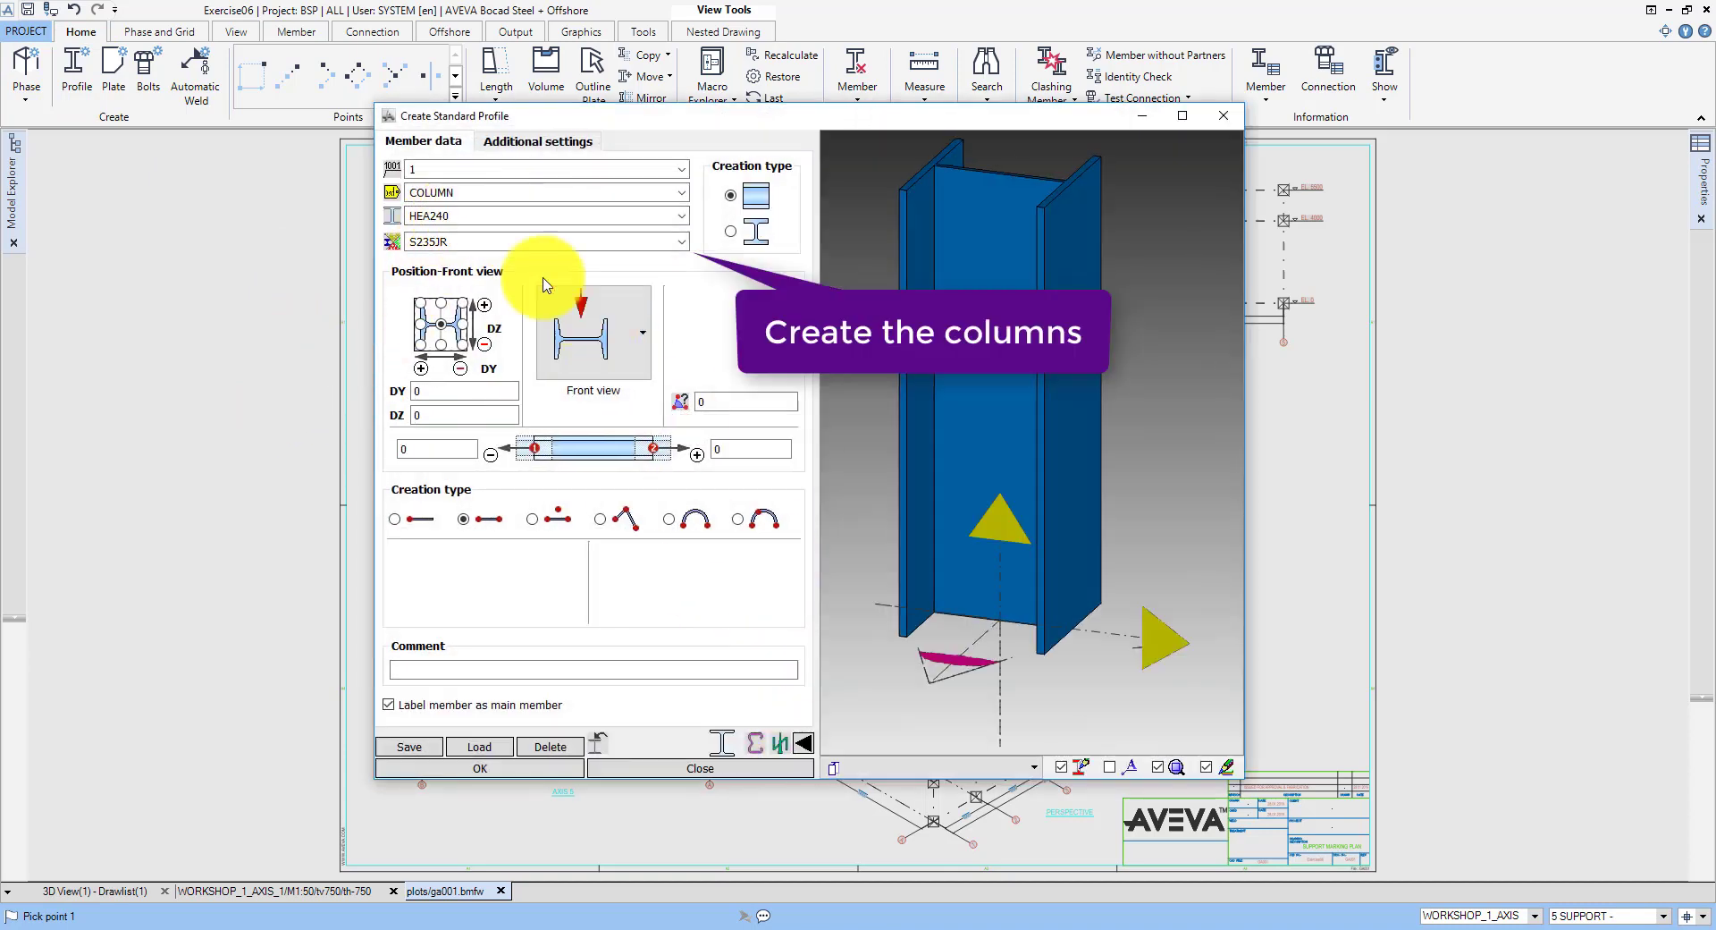
drag(430, 215, 487, 223)
text(30)
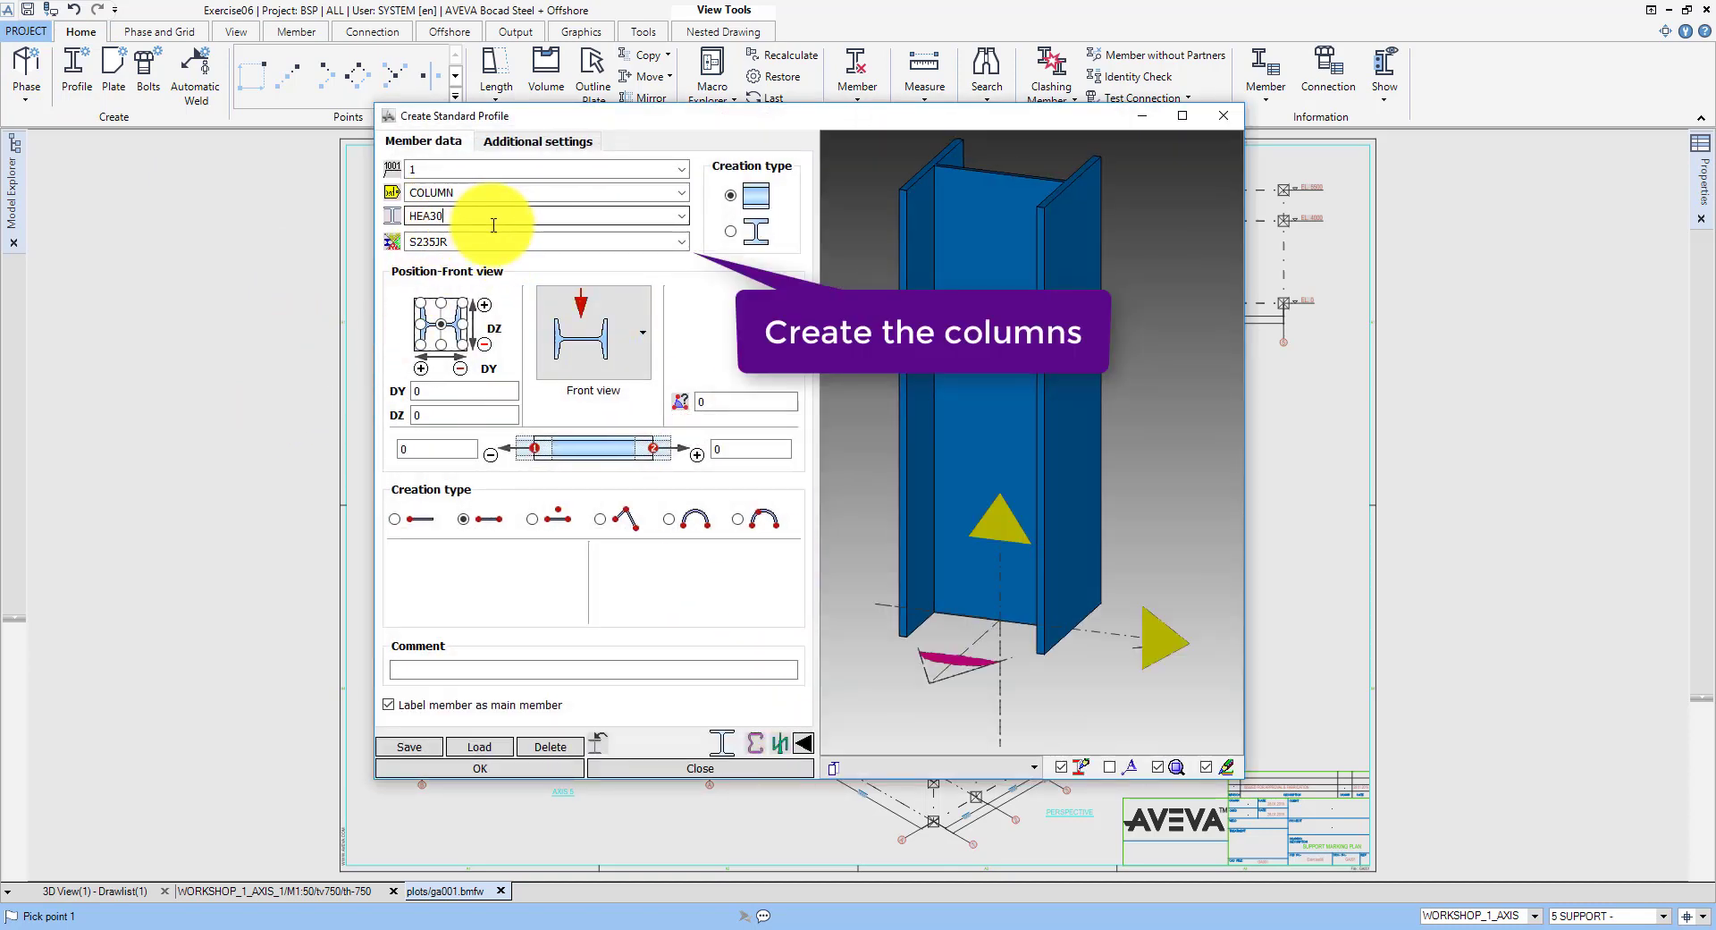
text(0)
click(493, 768)
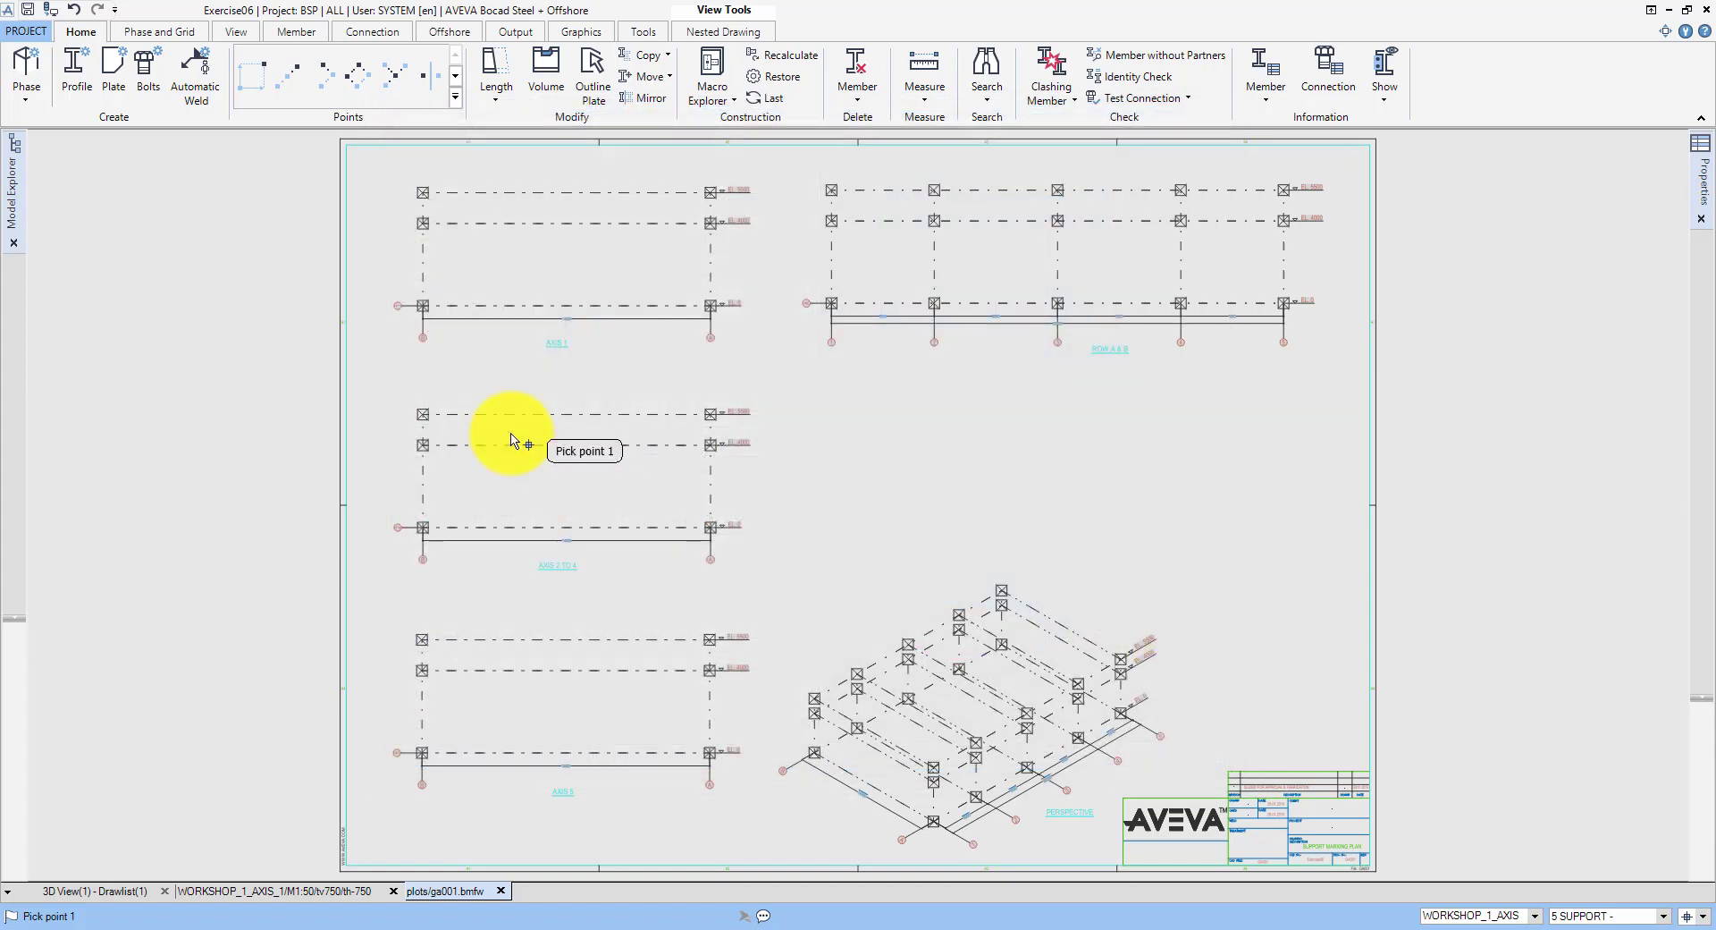
click(424, 307)
click(432, 235)
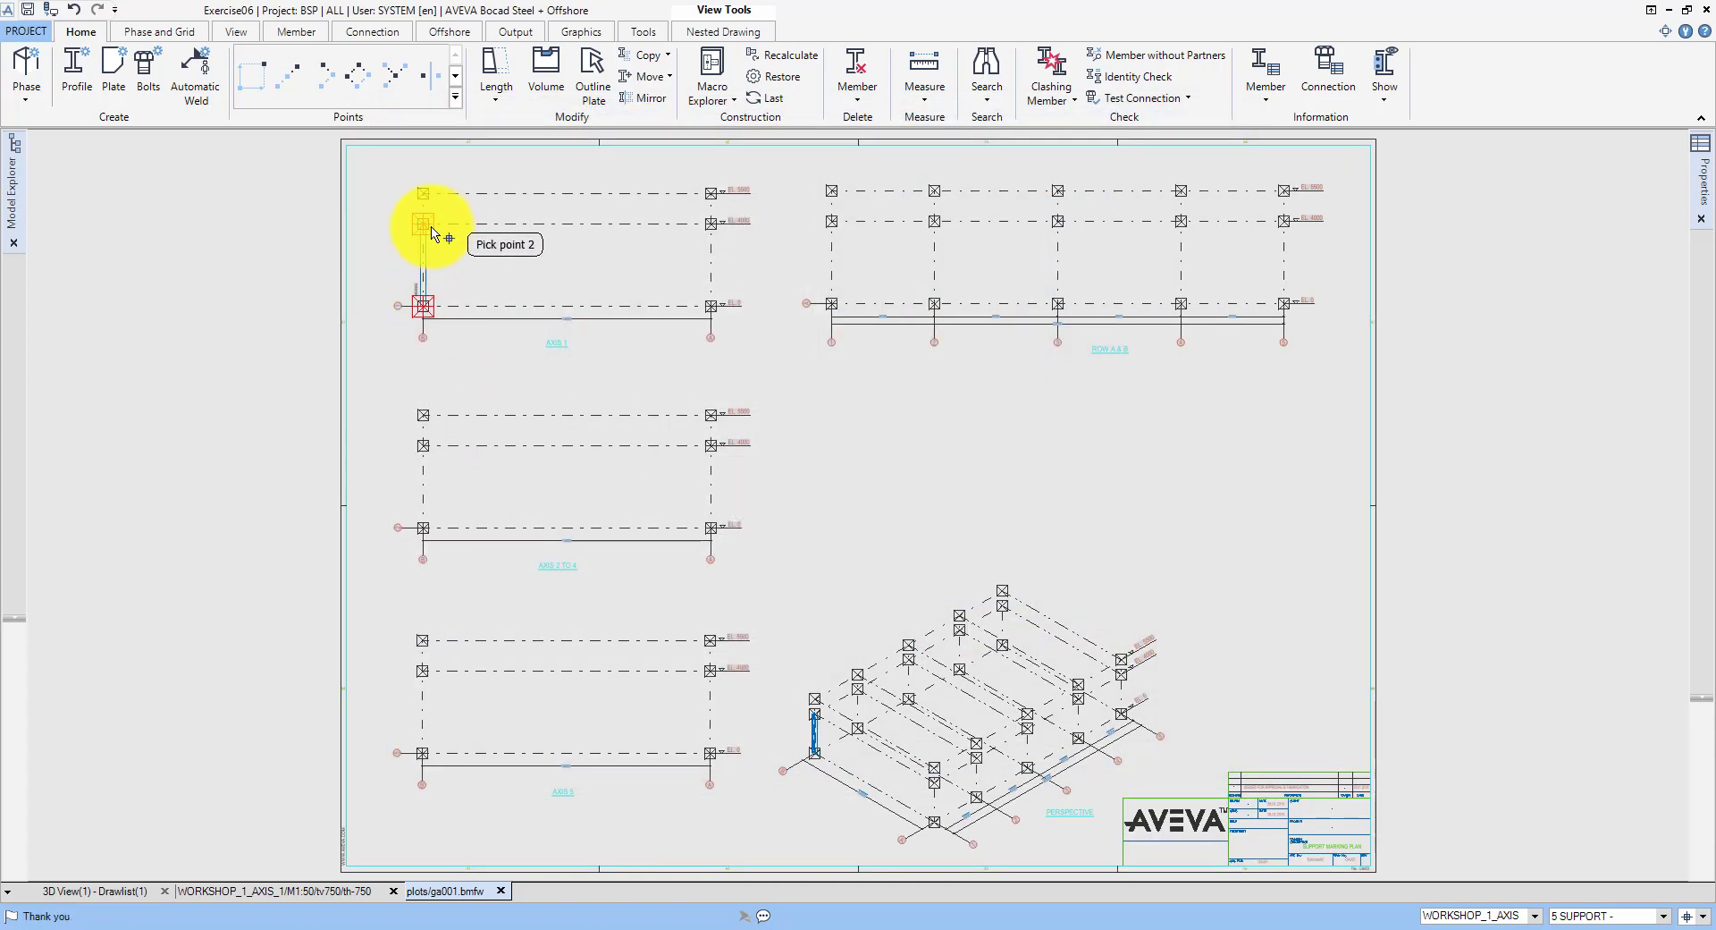
click(710, 305)
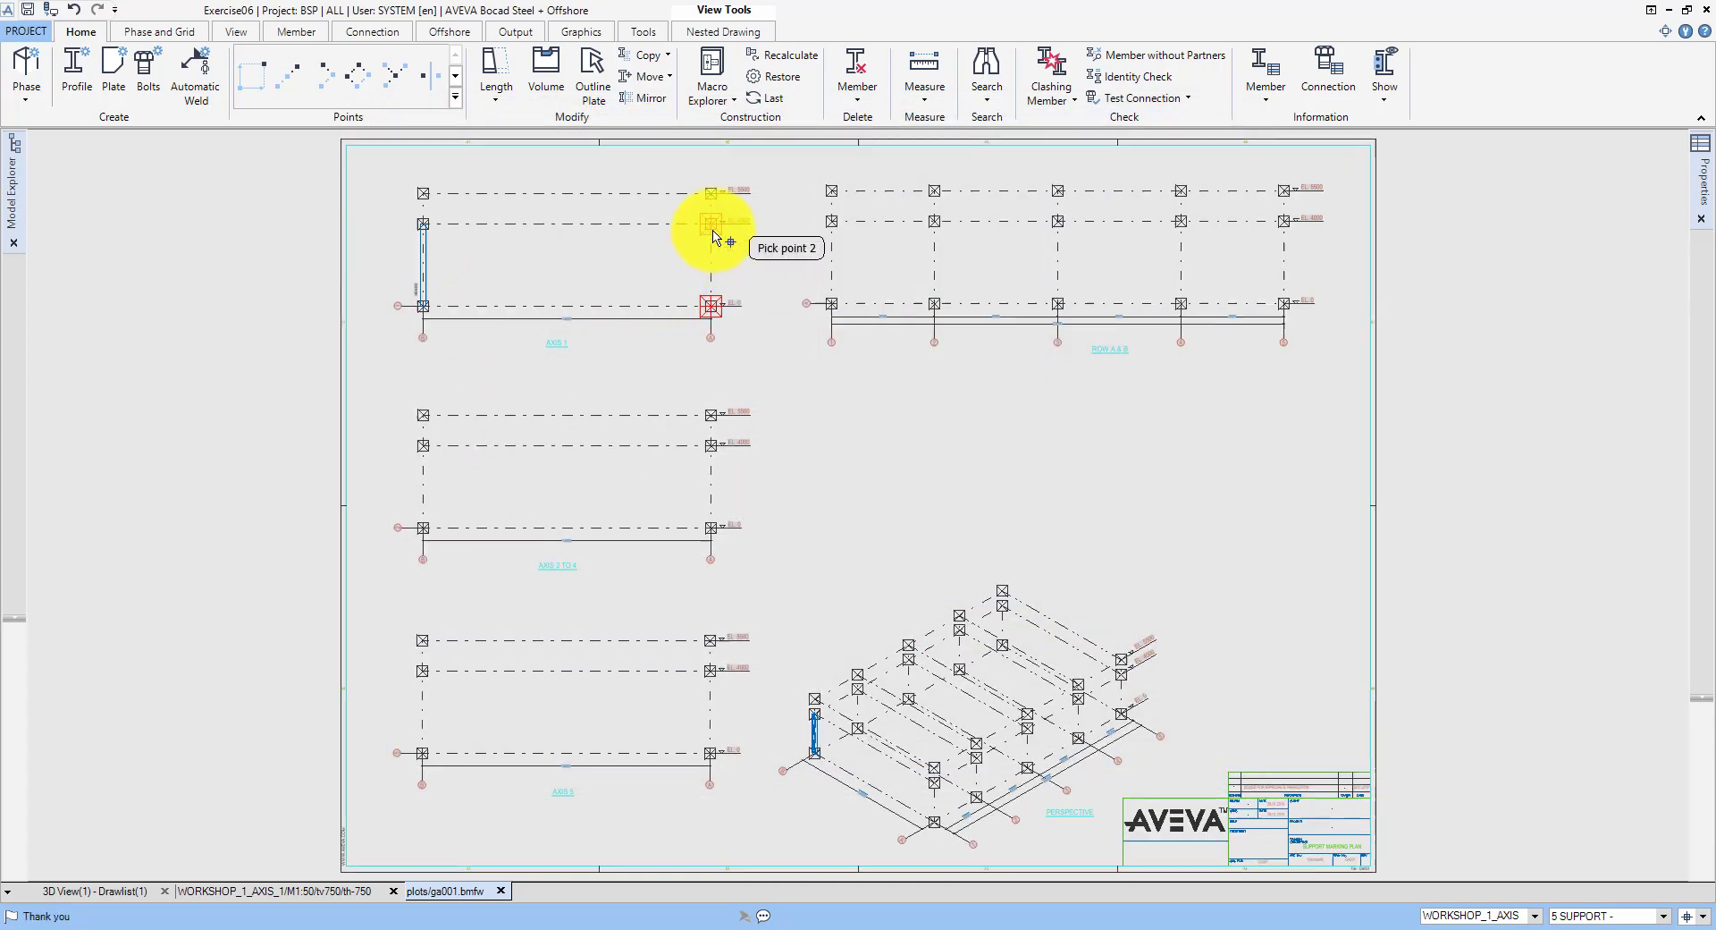
click(712, 228)
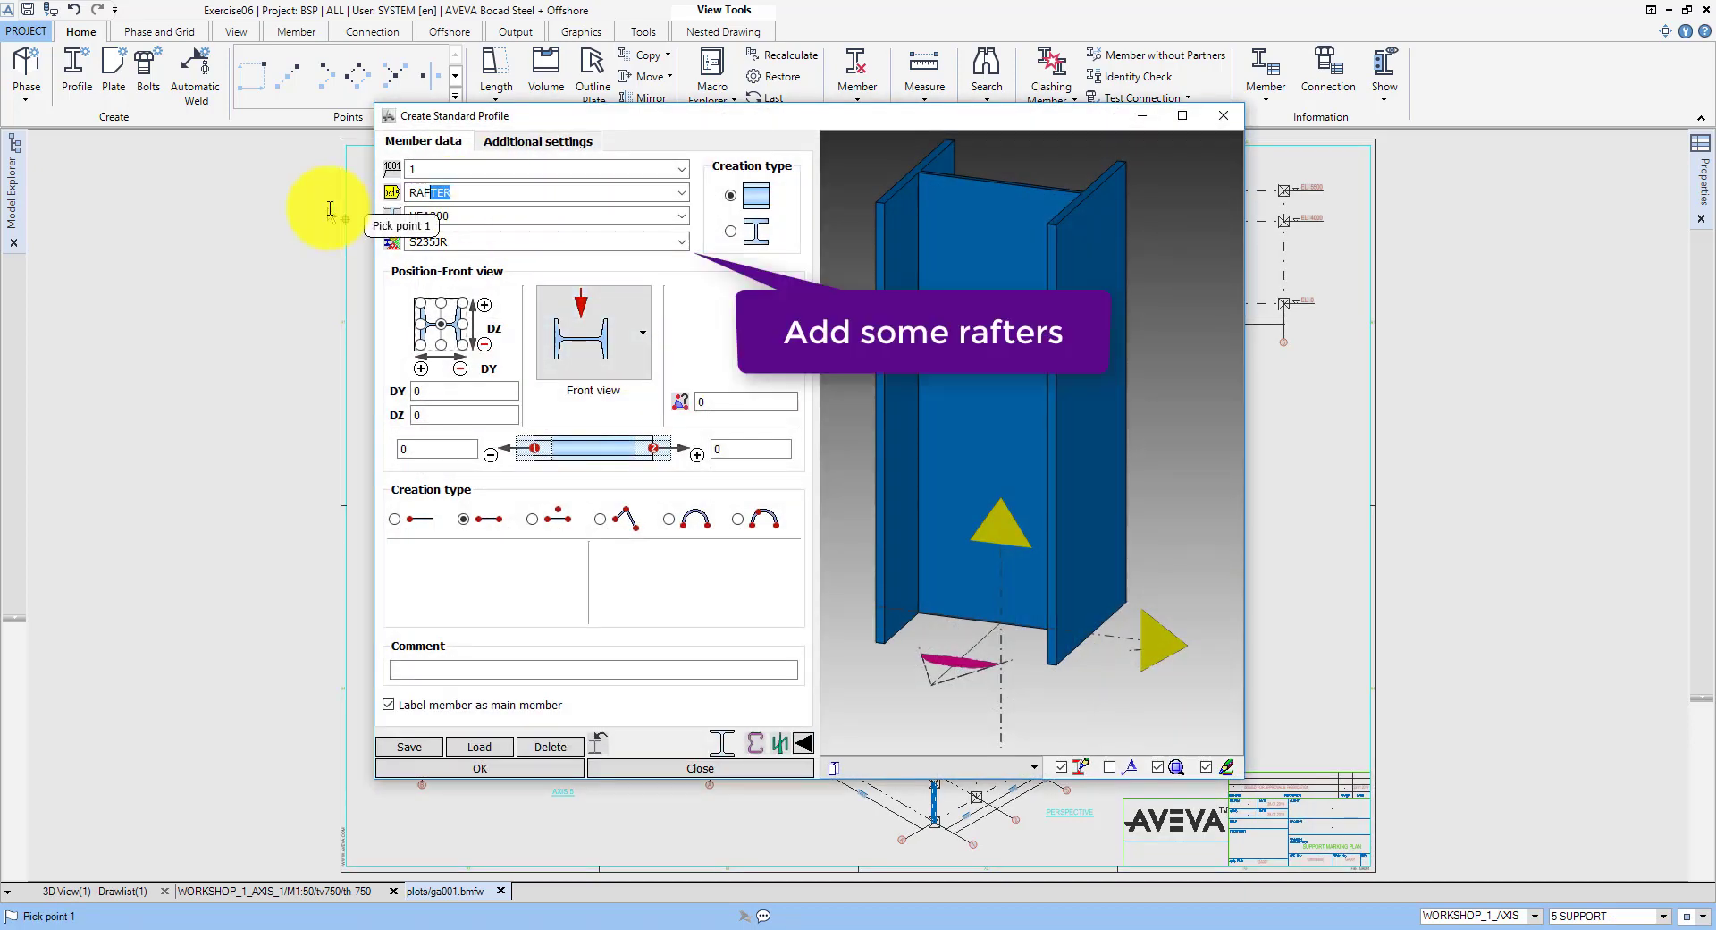
Step: Create two IPE300 profiles named RAFTER on AXIS 1, from the column tops to the ridge midpoint at EL. 5500
key(Tab)
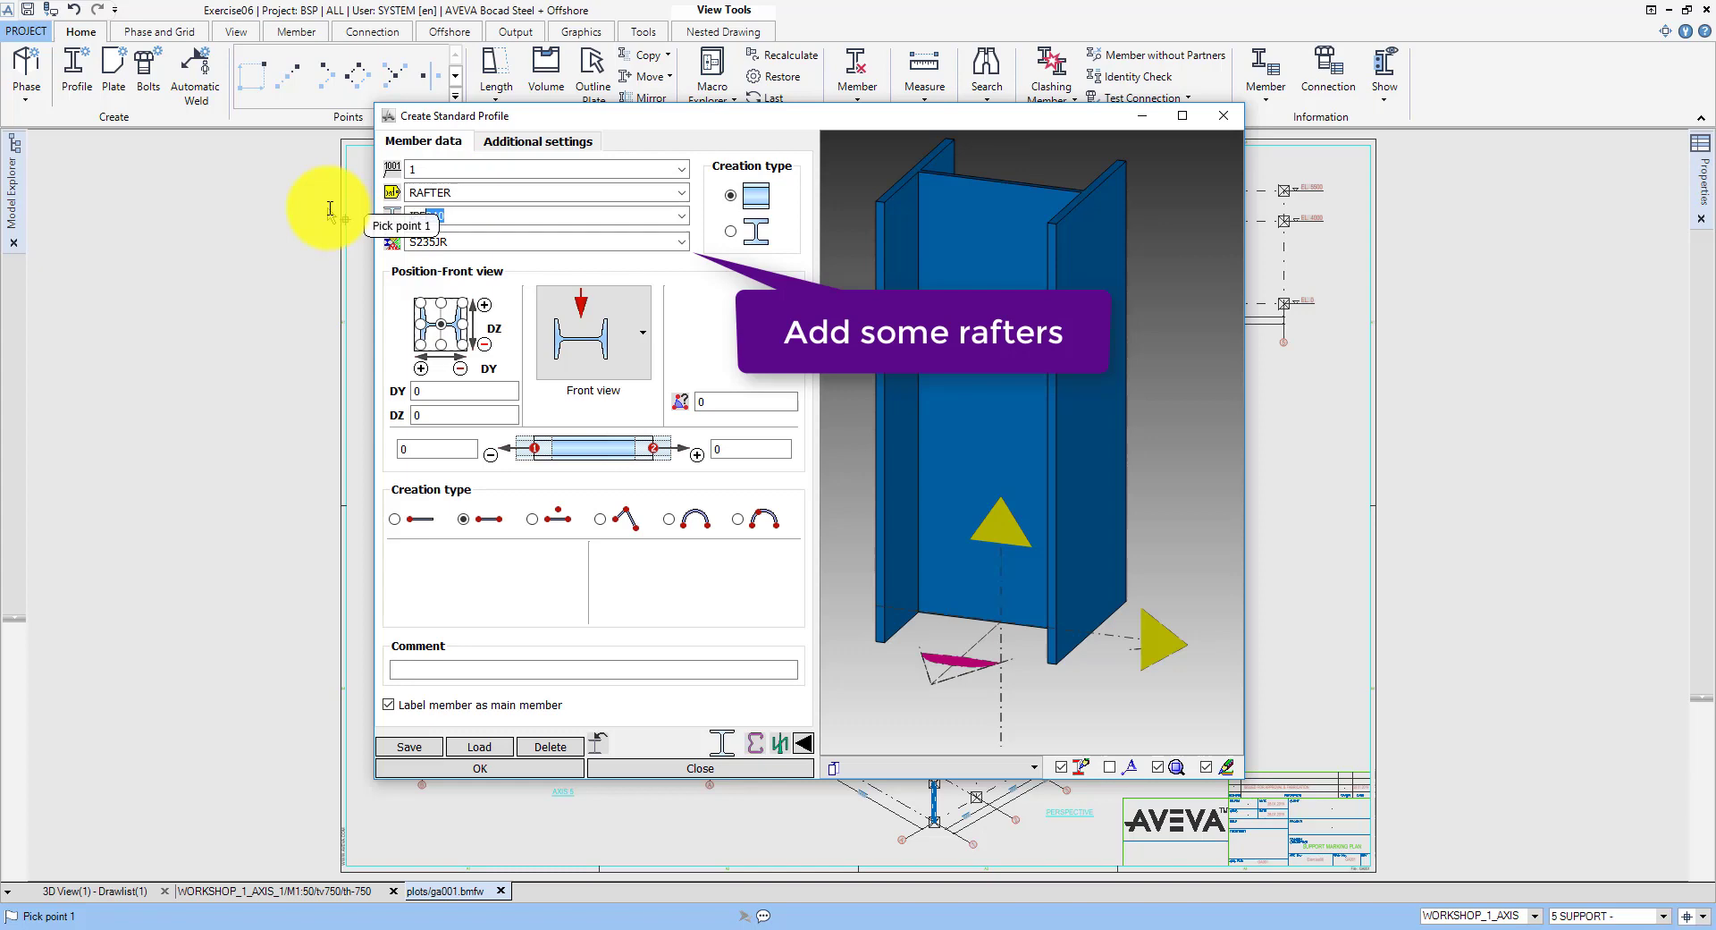
click(421, 323)
click(487, 760)
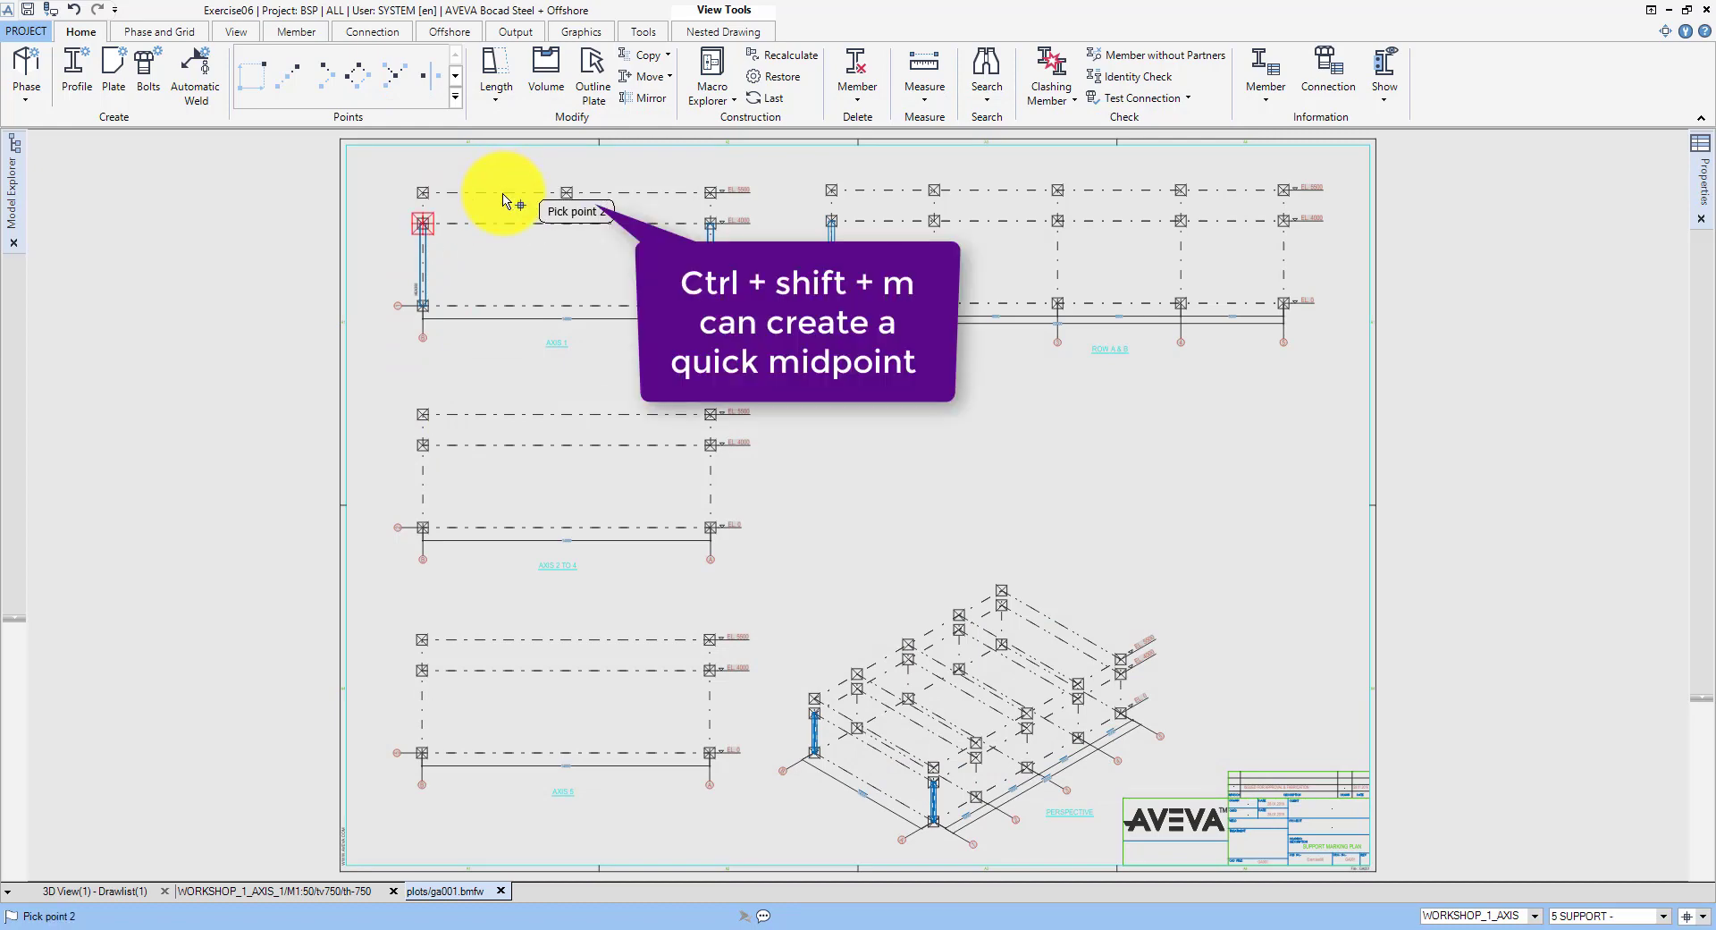
click(563, 210)
click(566, 192)
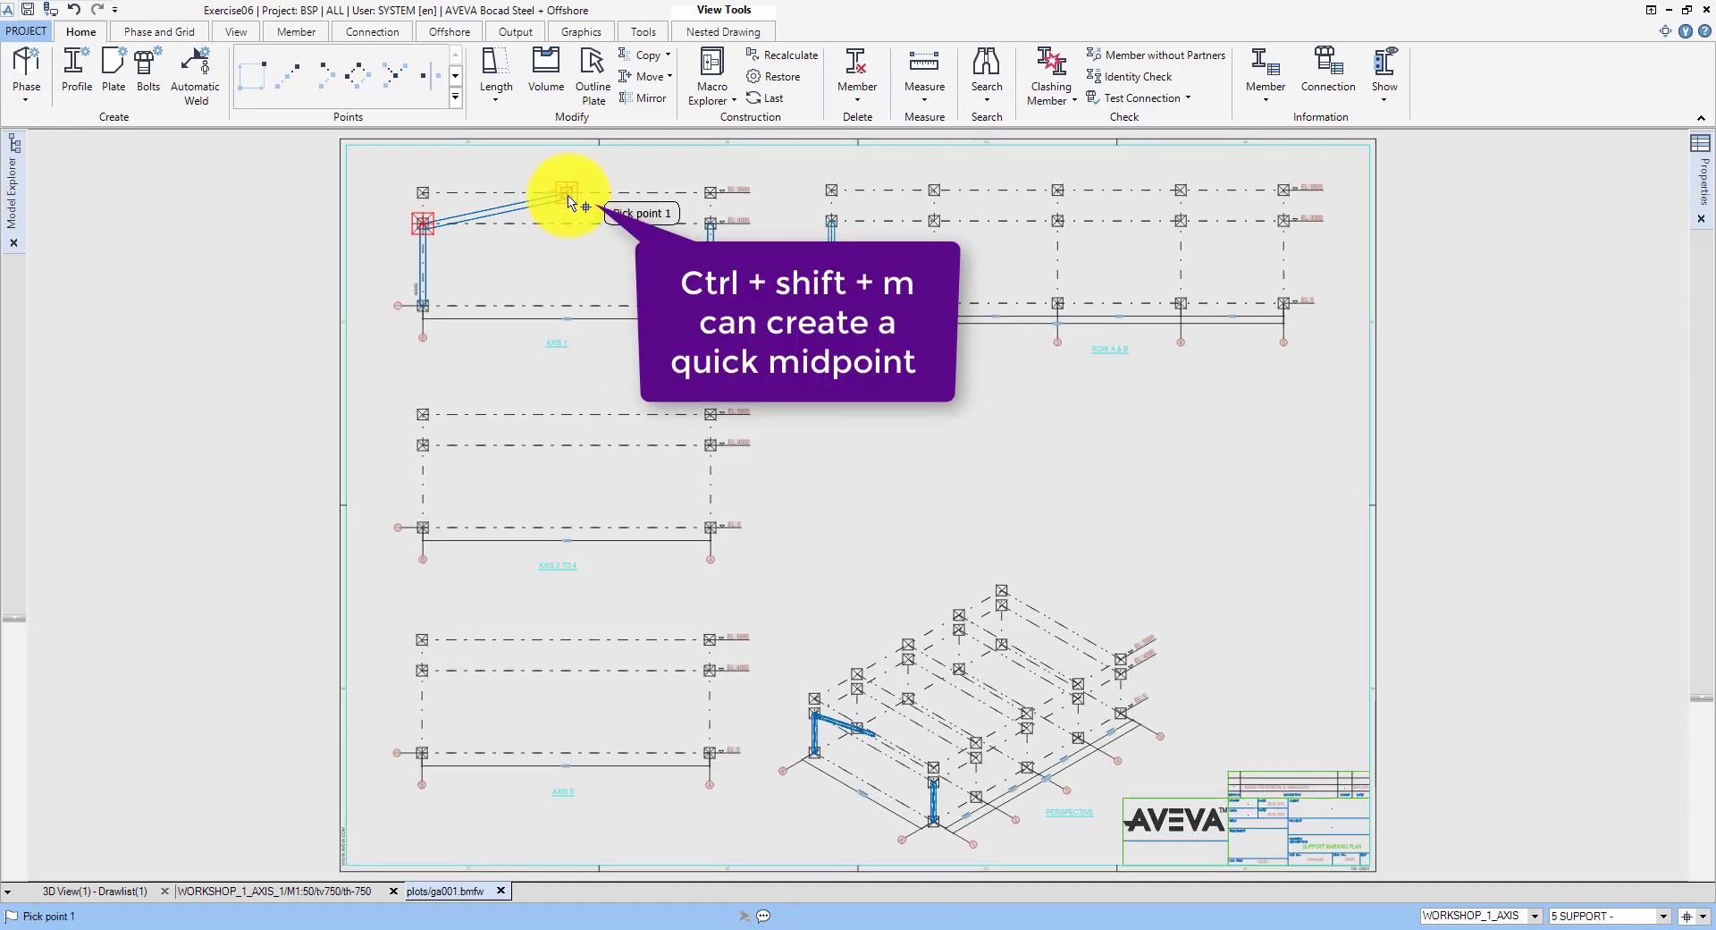
click(695, 235)
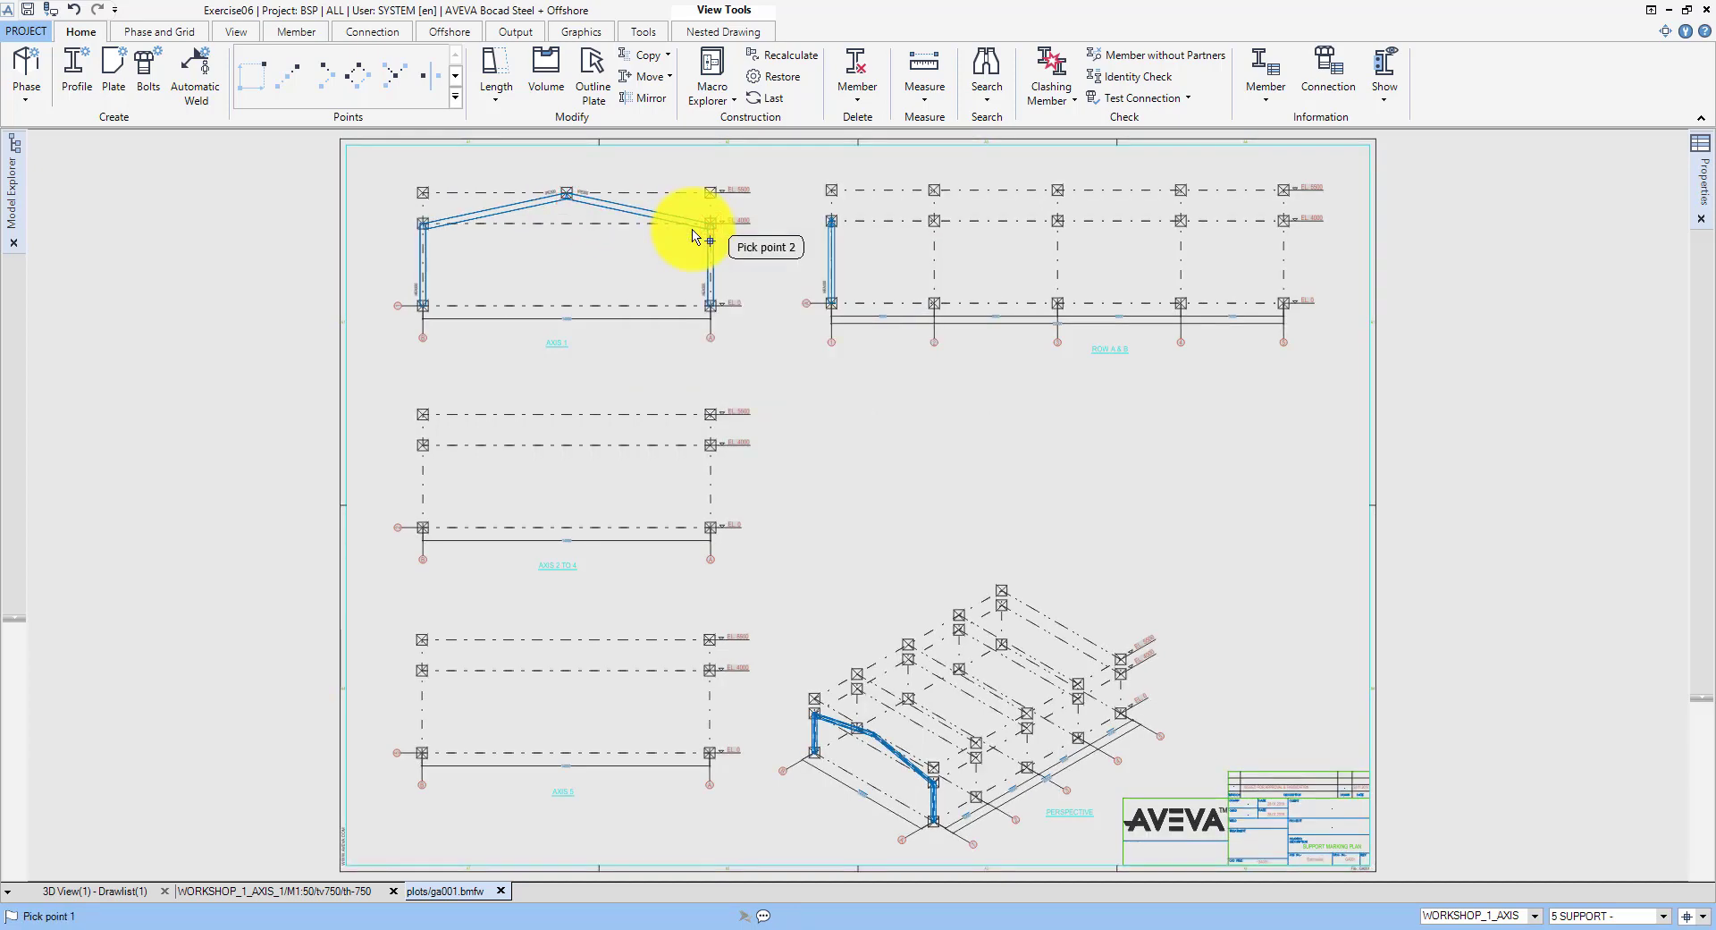
Step: Copy the AXIS 1 frame with its connections over the X distances 5000,2:6000,5000
click(652, 59)
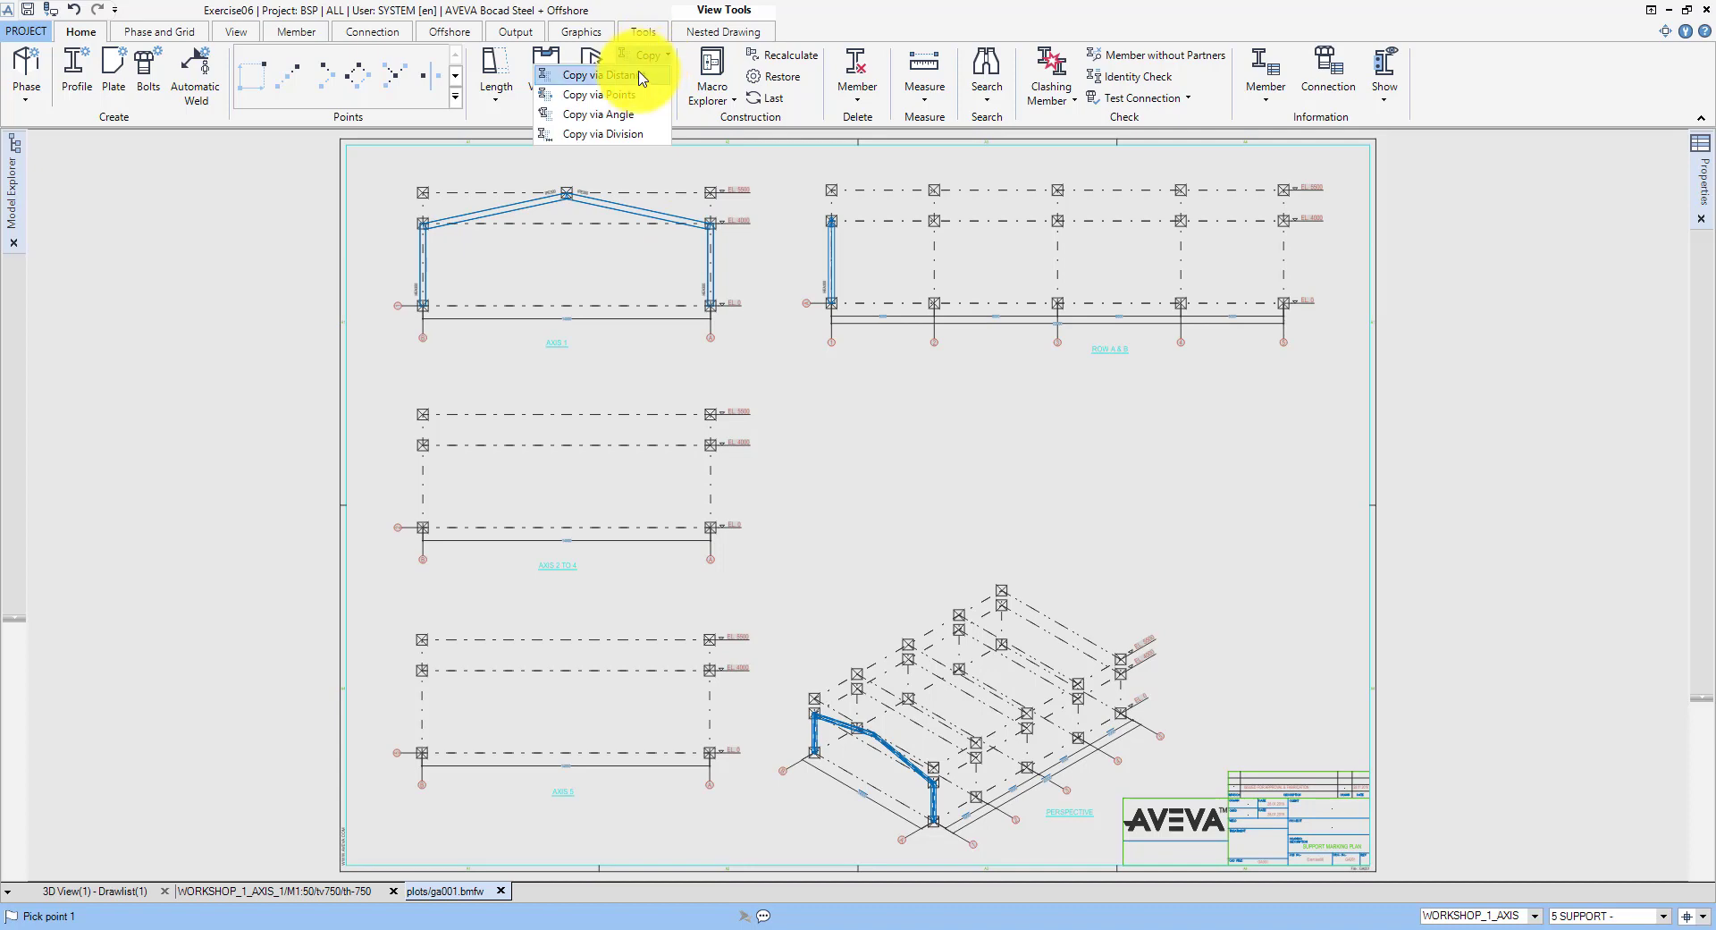
click(626, 85)
click(543, 221)
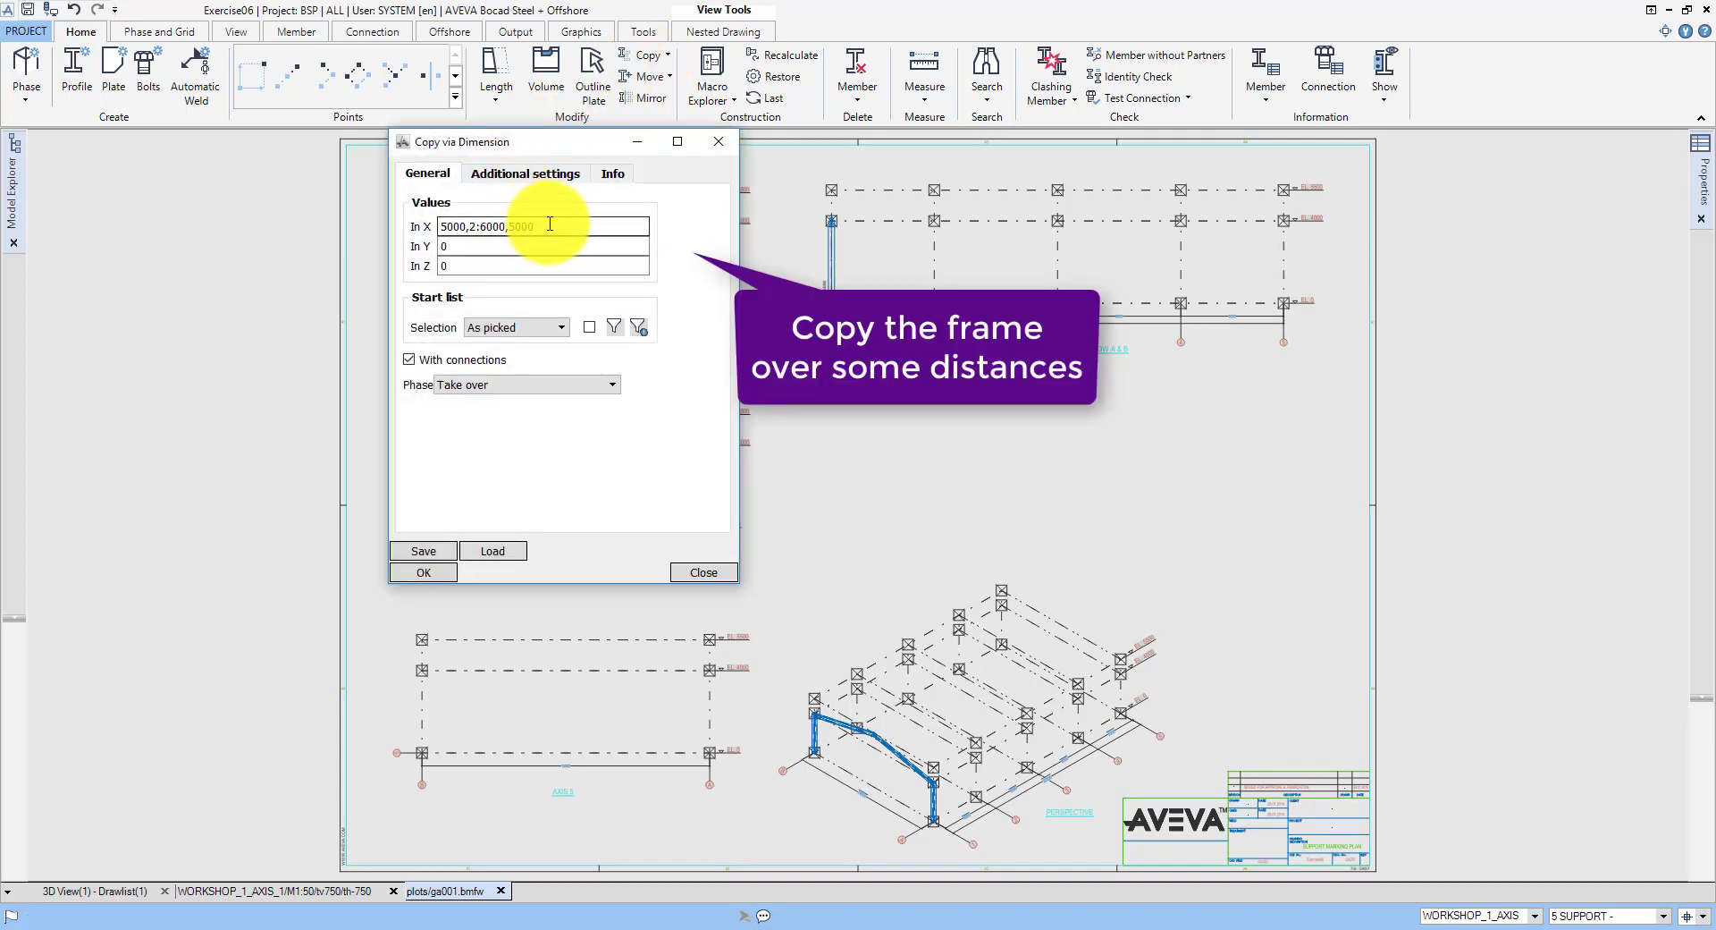
click(438, 572)
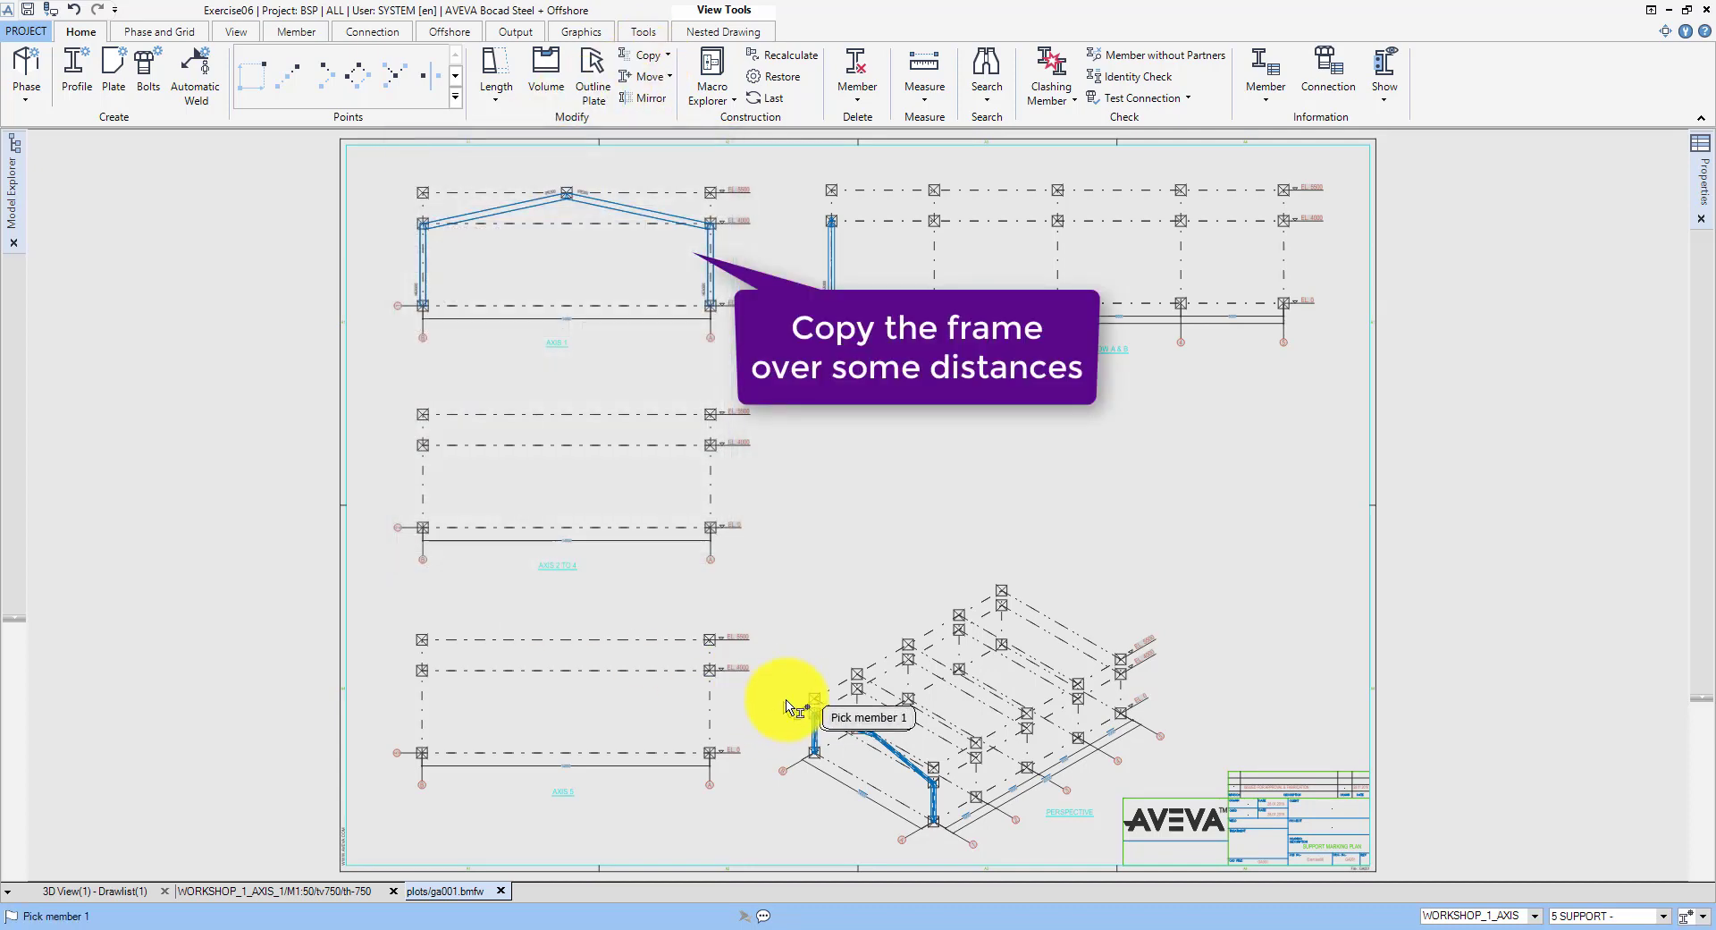
click(967, 821)
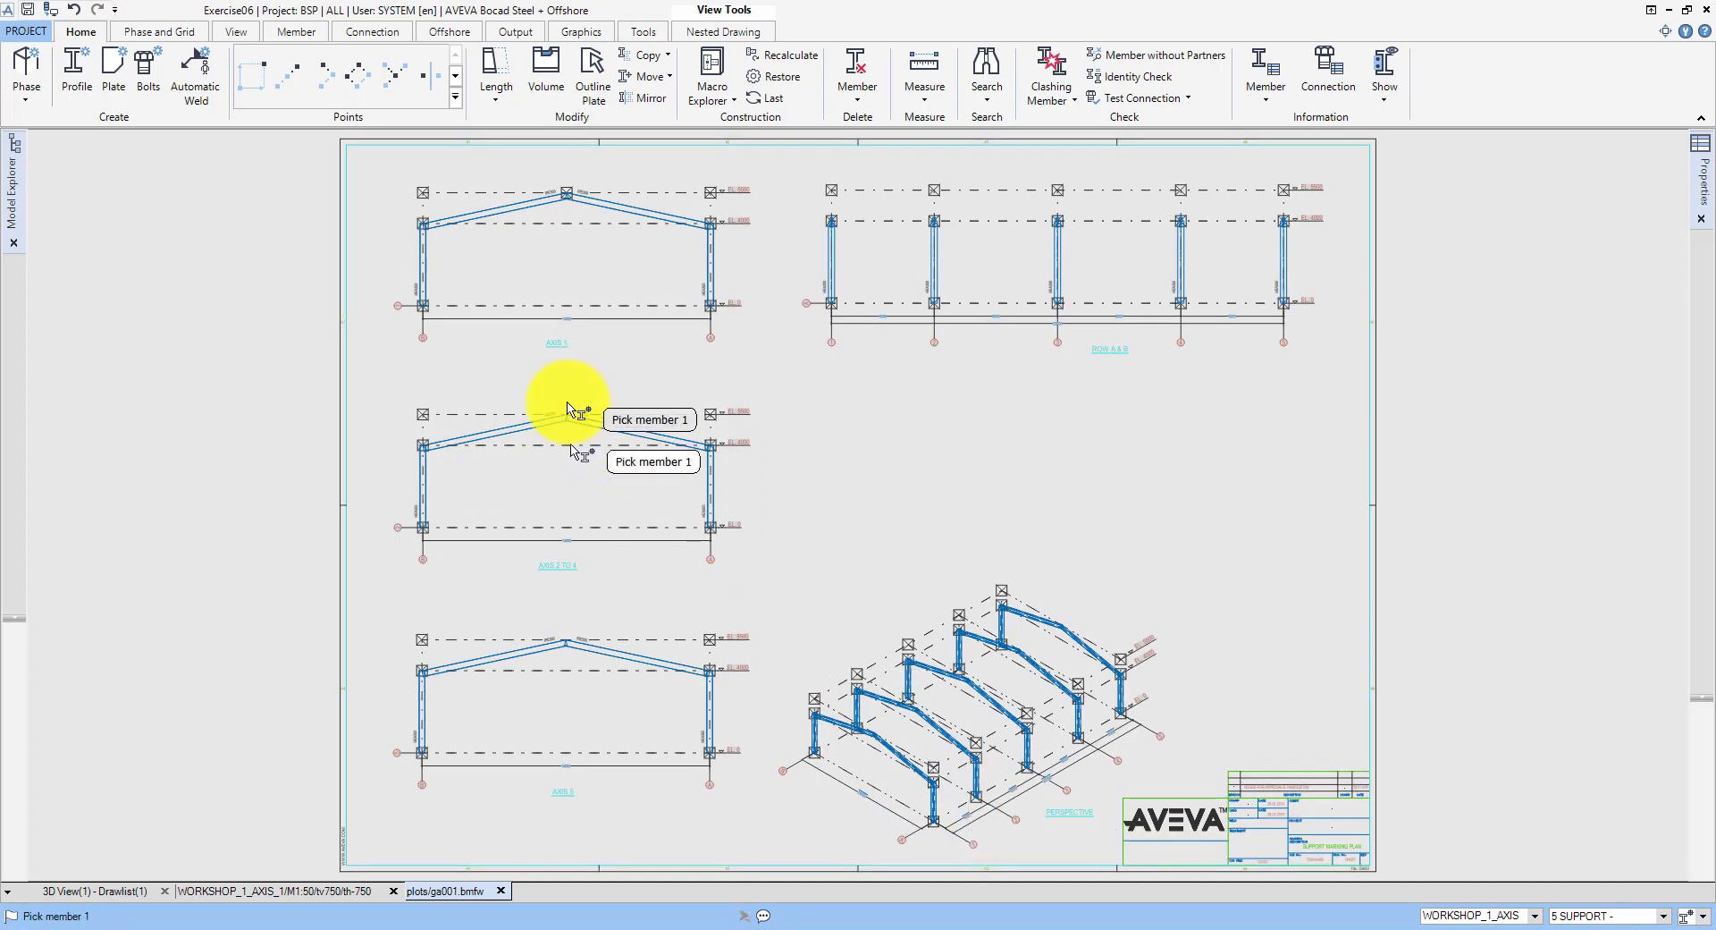
Step: Divide the AXIS 1 grid lines at EL. 0 and EL. 5500 by number of points, placing two intermediate points on each
drag(395, 157, 776, 368)
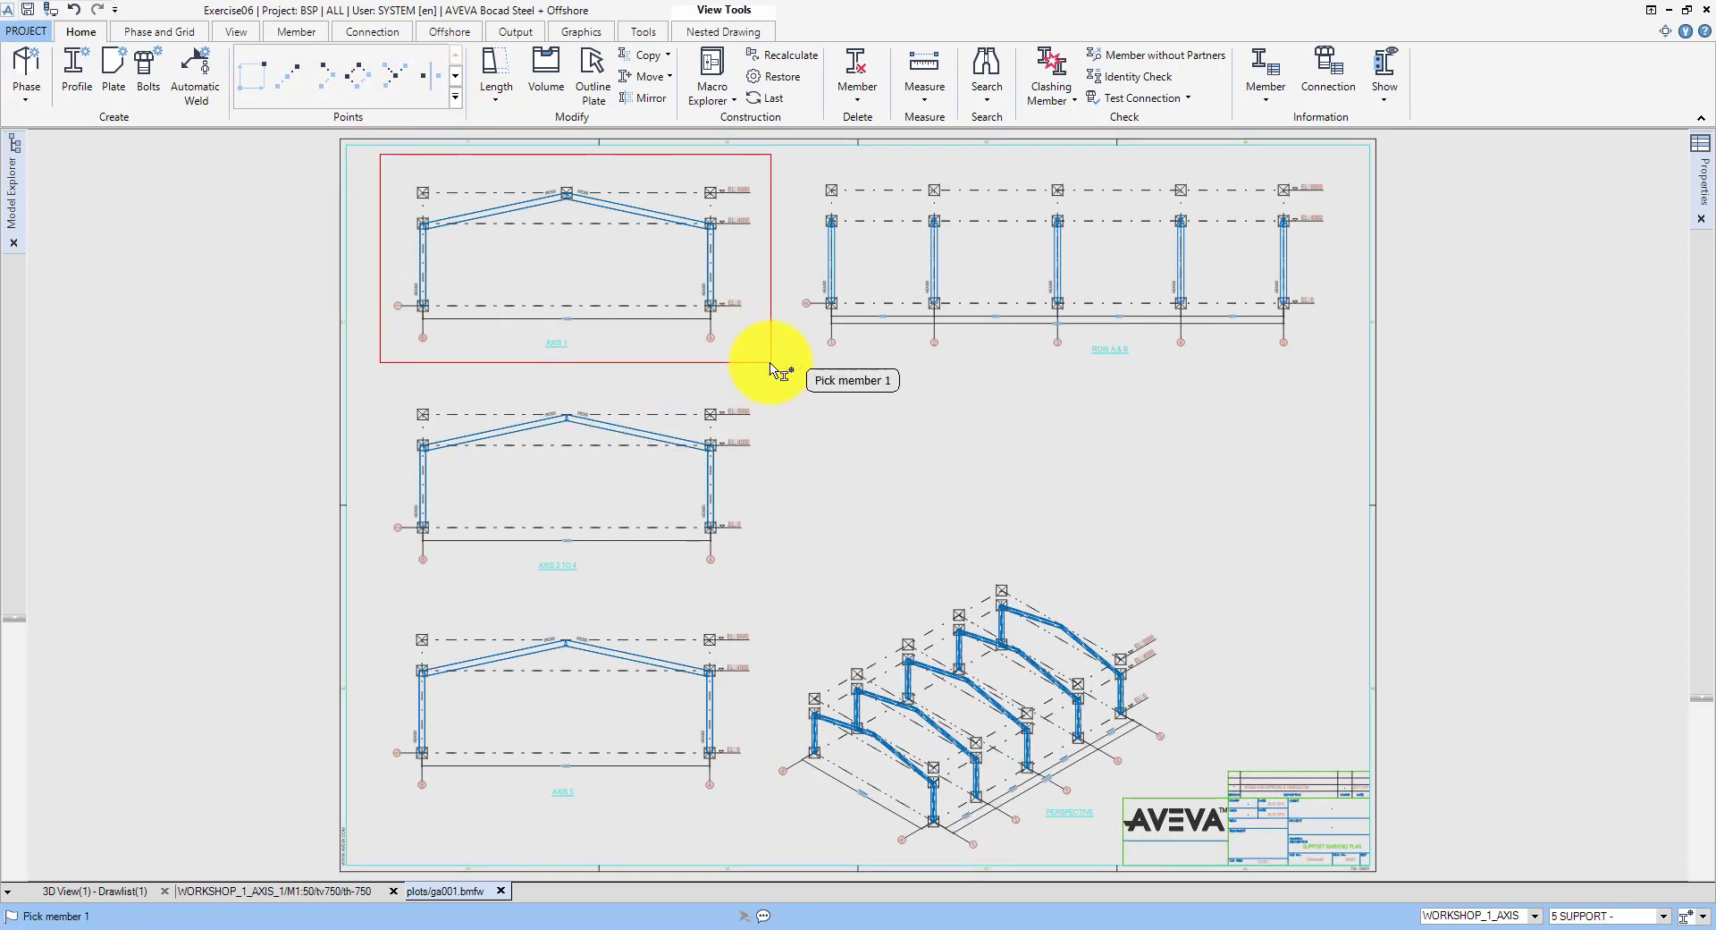
click(455, 103)
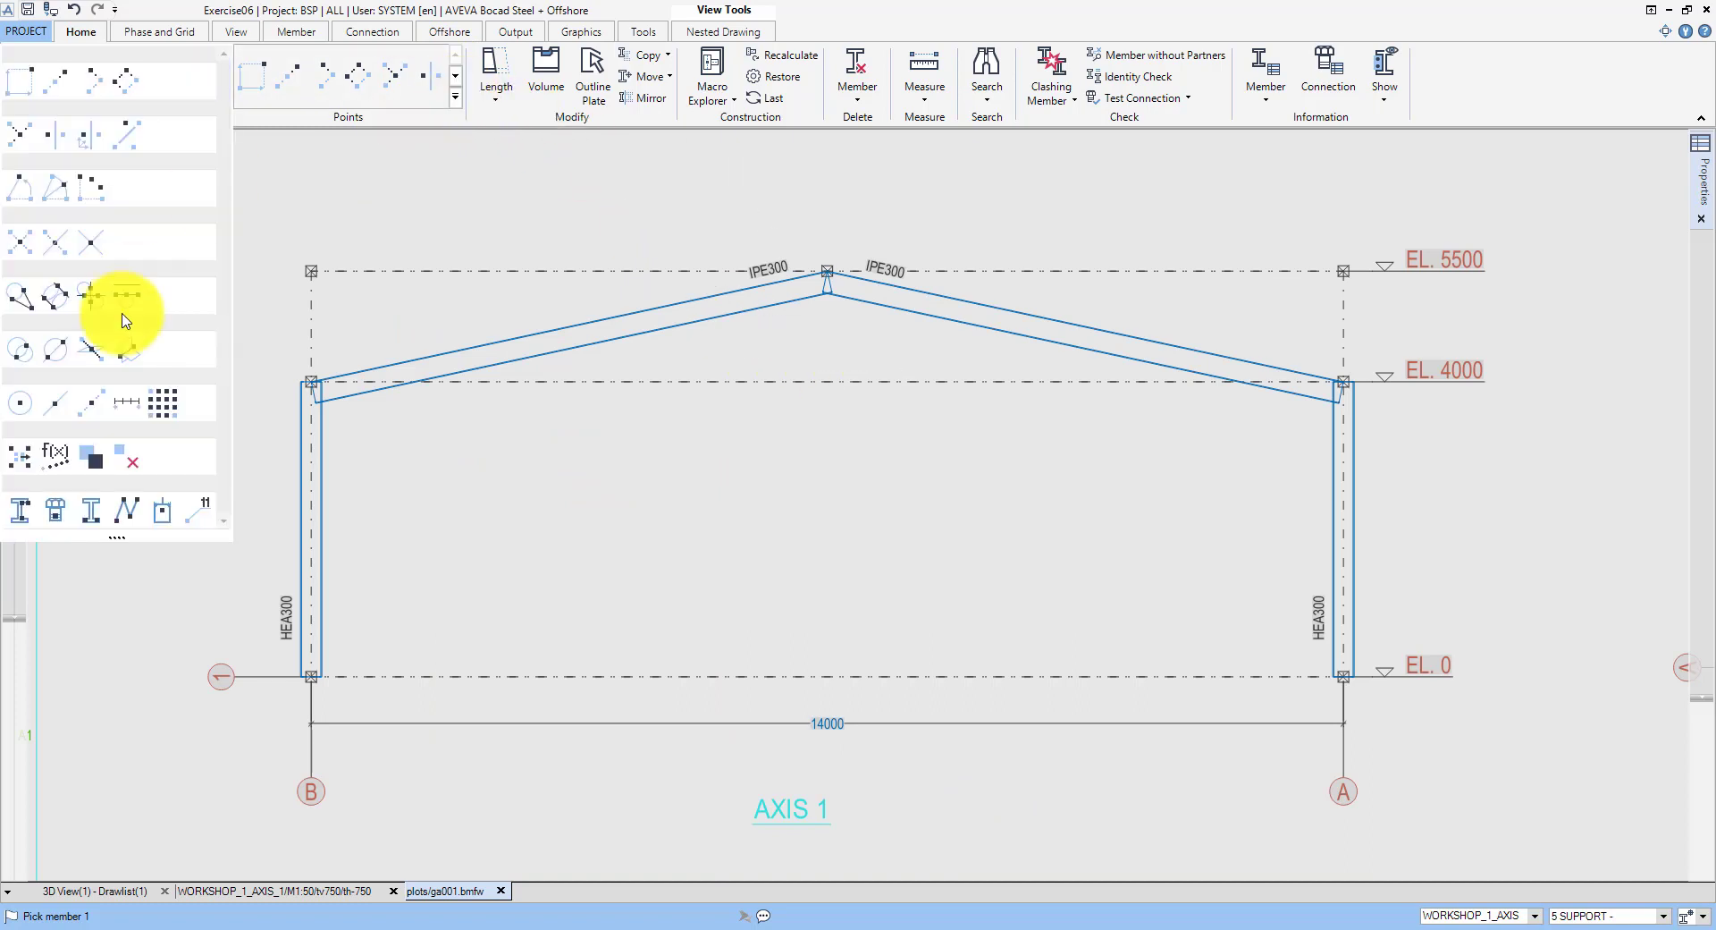
click(116, 428)
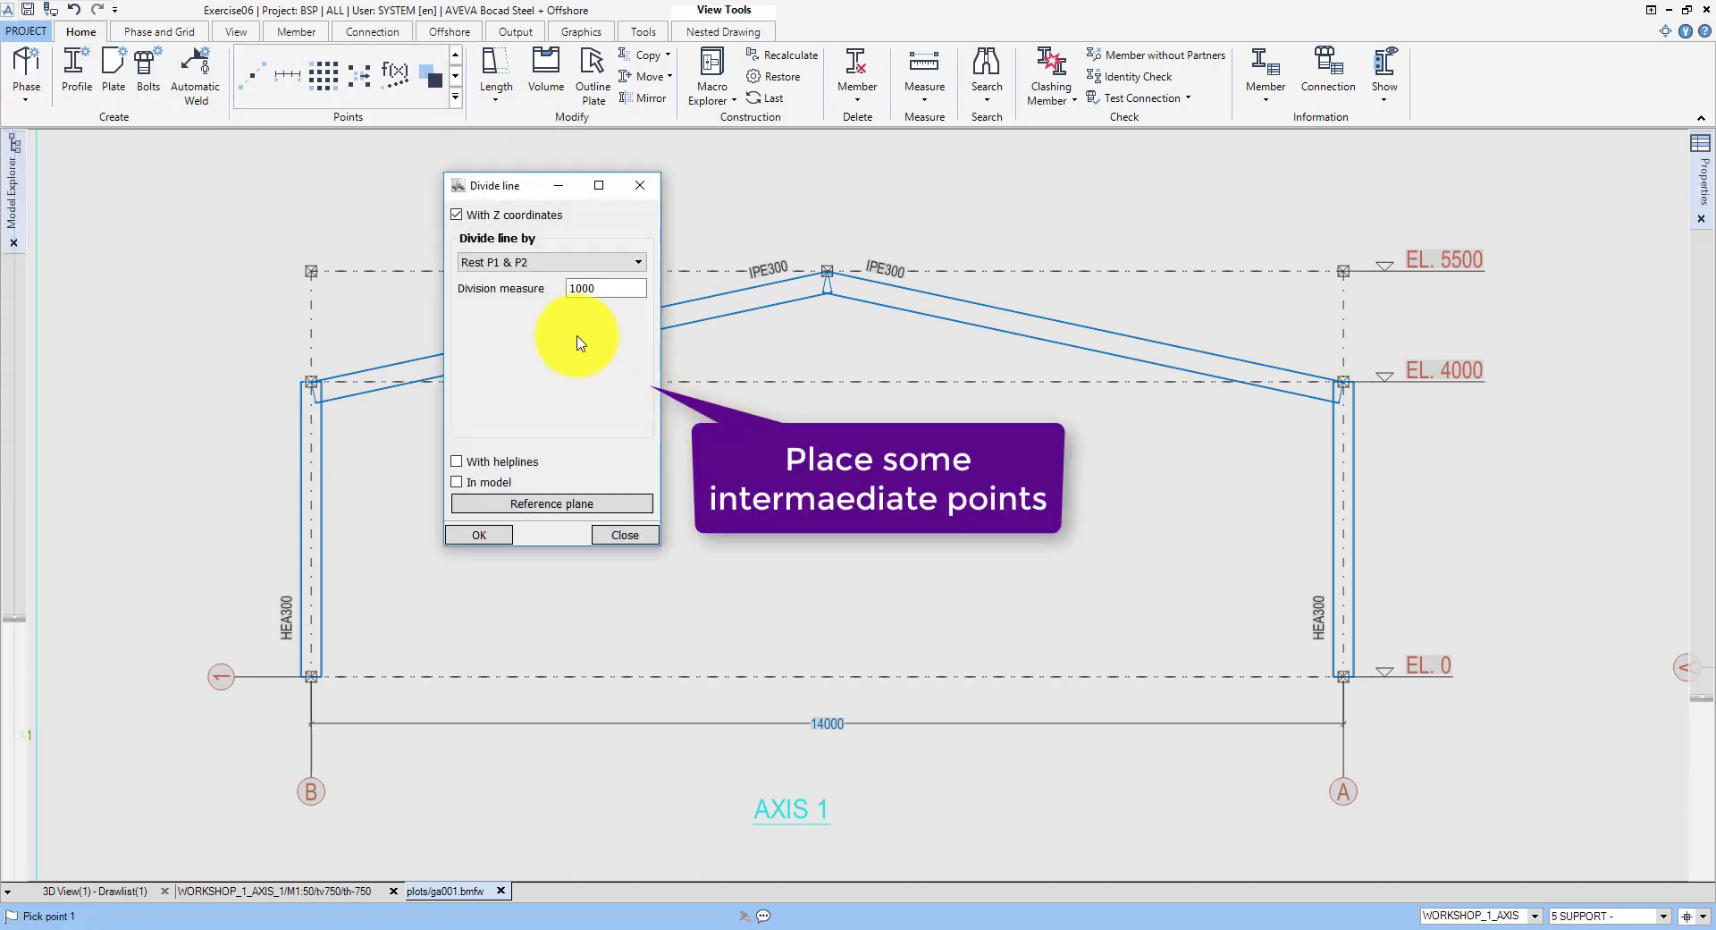
click(566, 261)
click(559, 278)
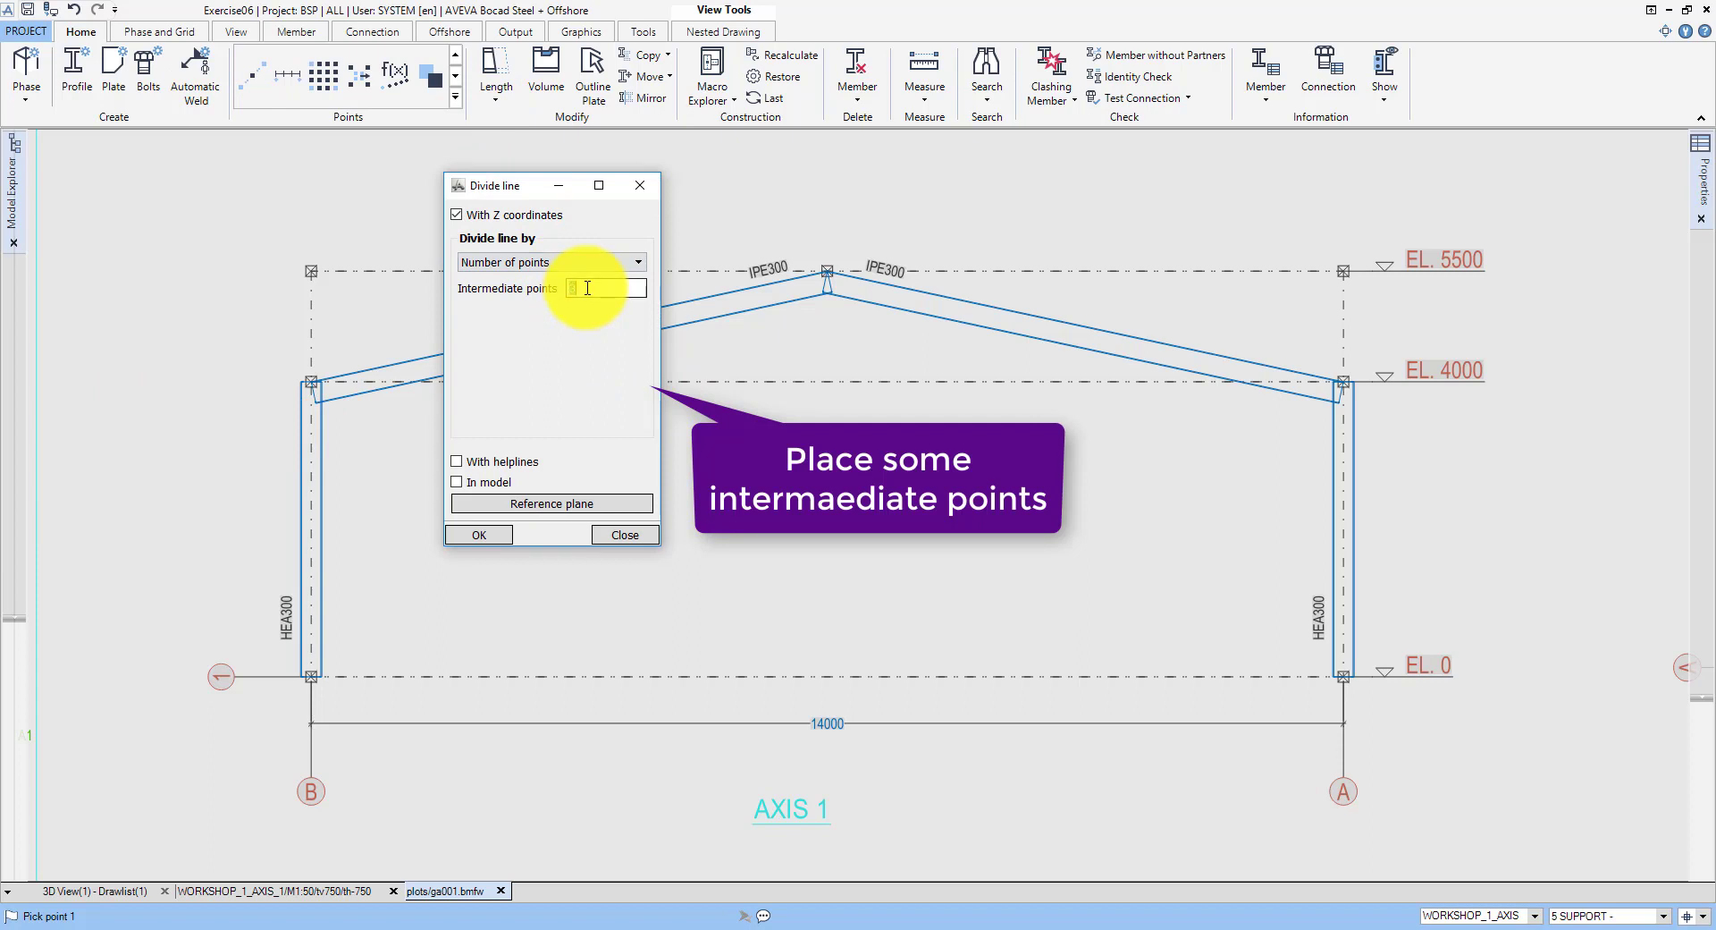
click(479, 535)
click(312, 677)
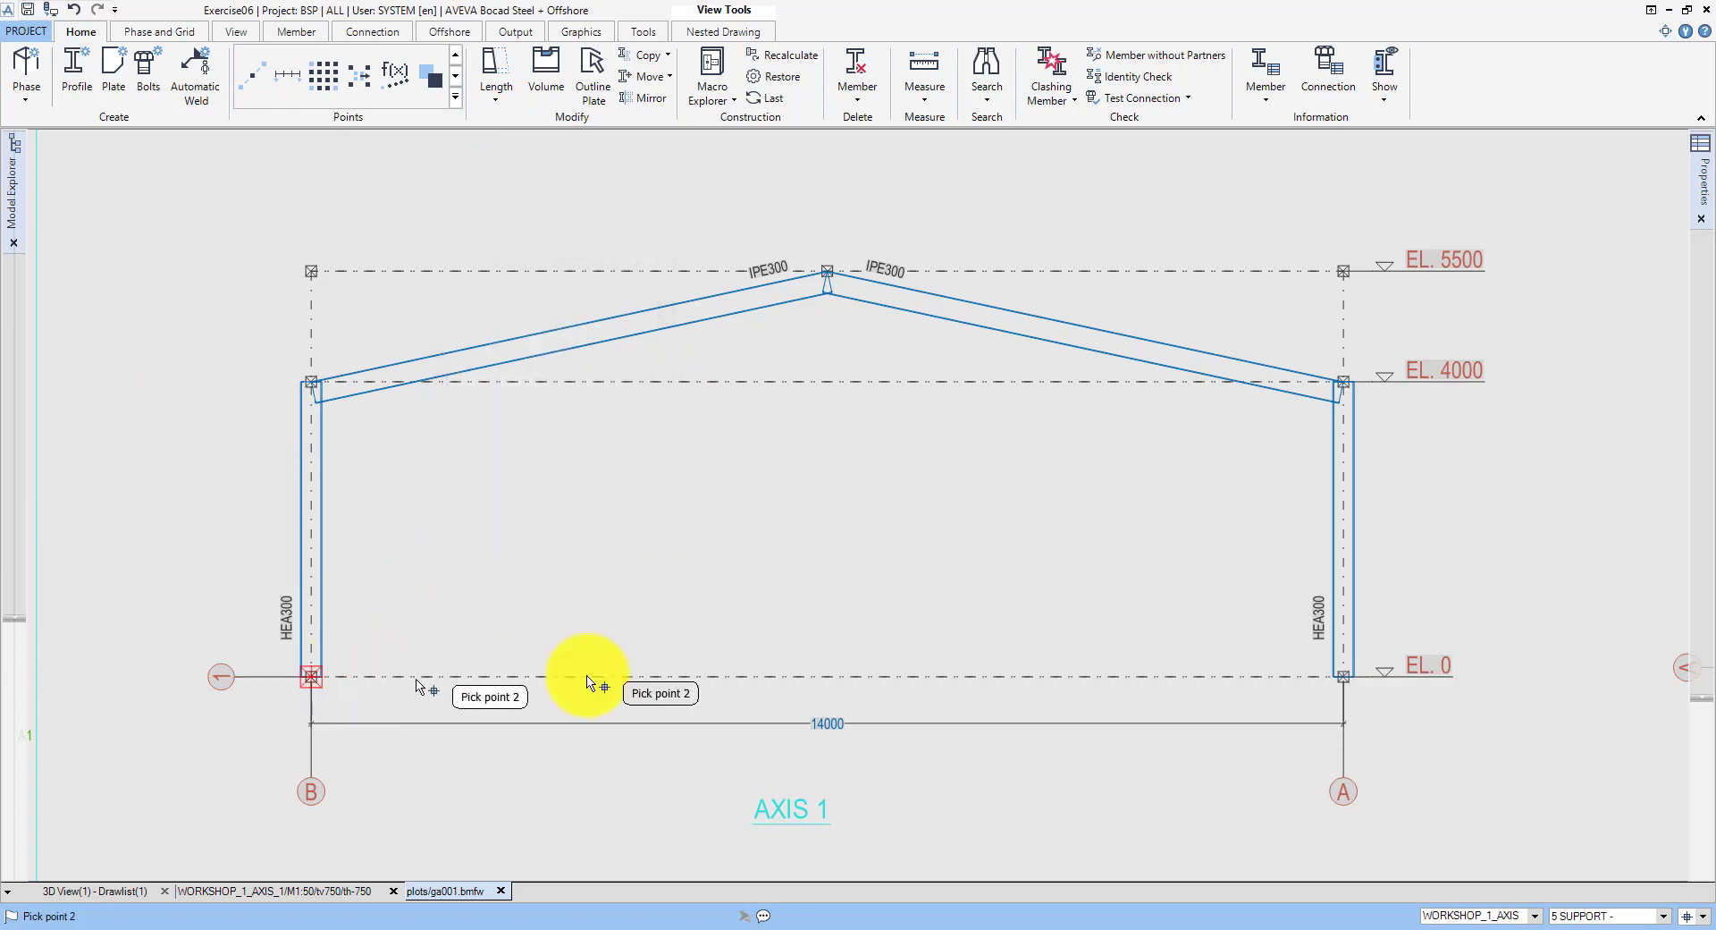
click(1343, 678)
click(1342, 273)
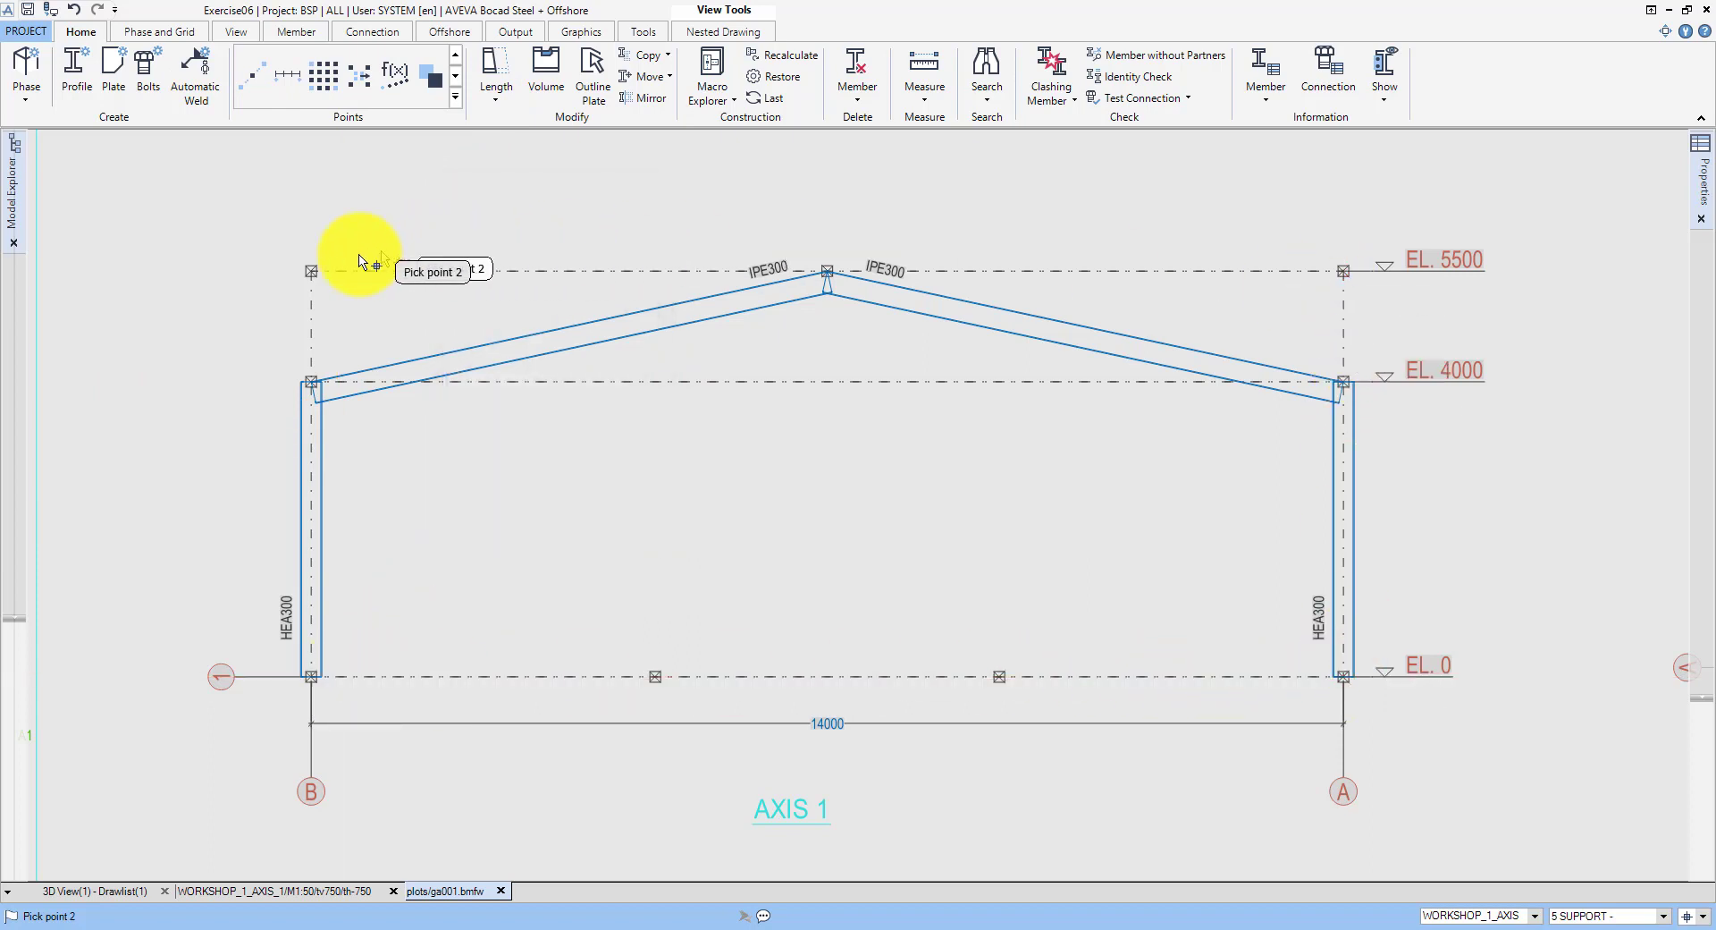
click(317, 274)
Step: Create intersection points on both AXIS 1 rafters where the vertical lines through the intermediate points cross them
click(455, 97)
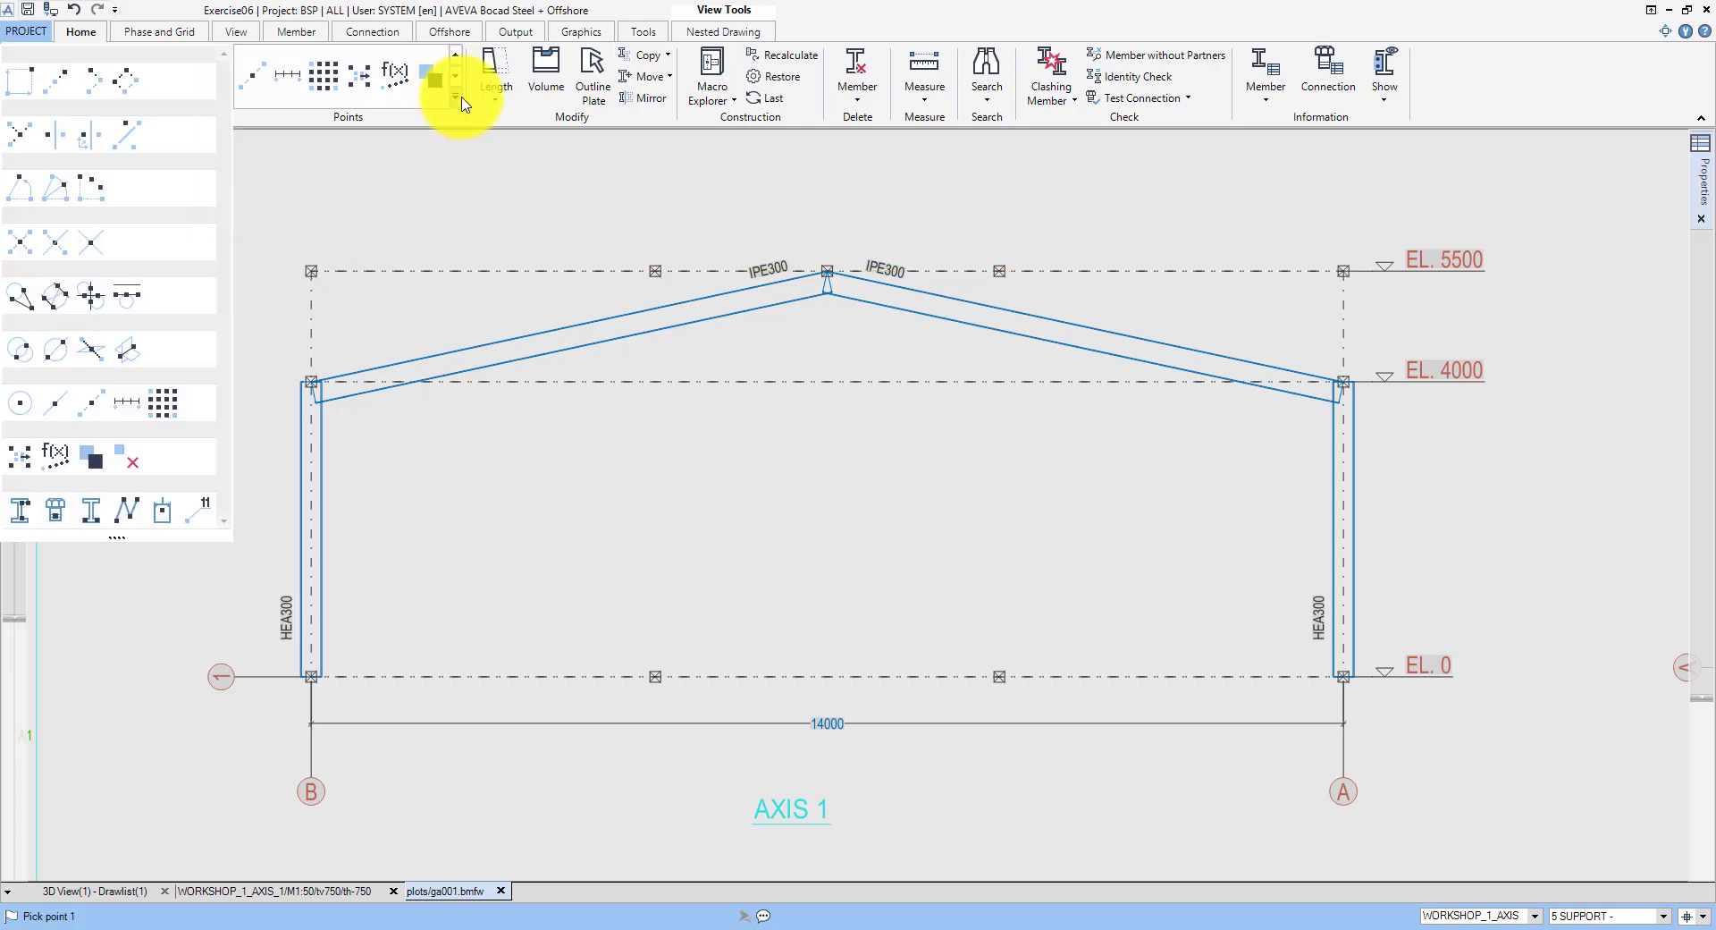
click(20, 243)
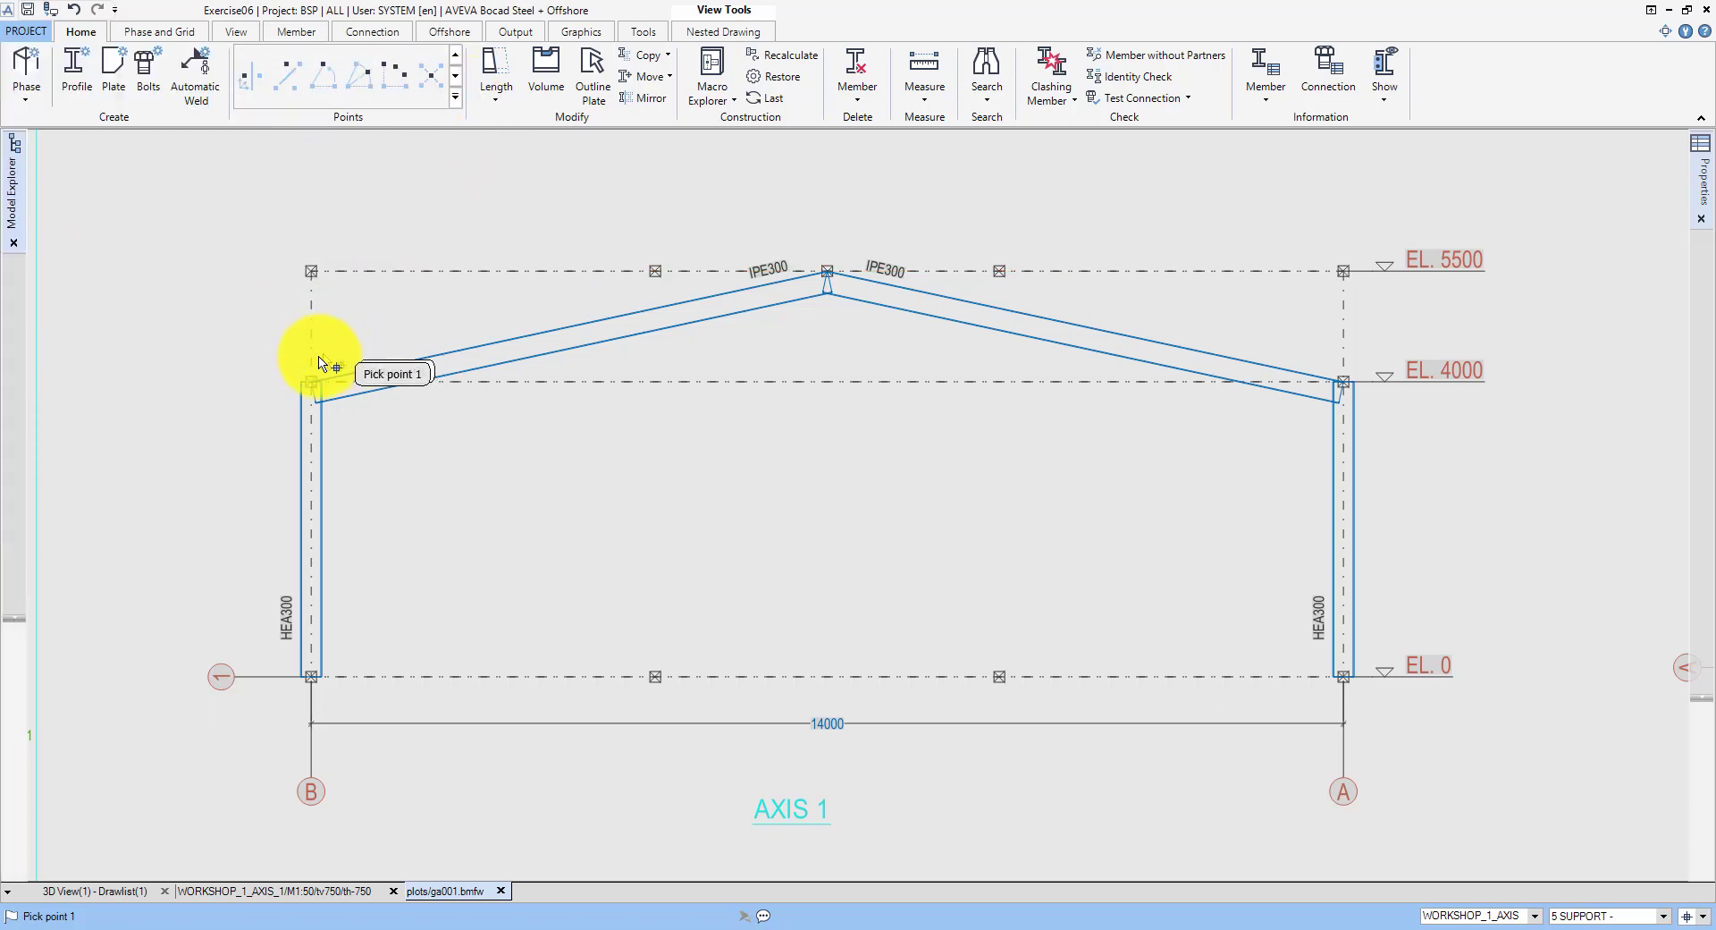
click(315, 376)
click(818, 271)
click(666, 267)
click(673, 380)
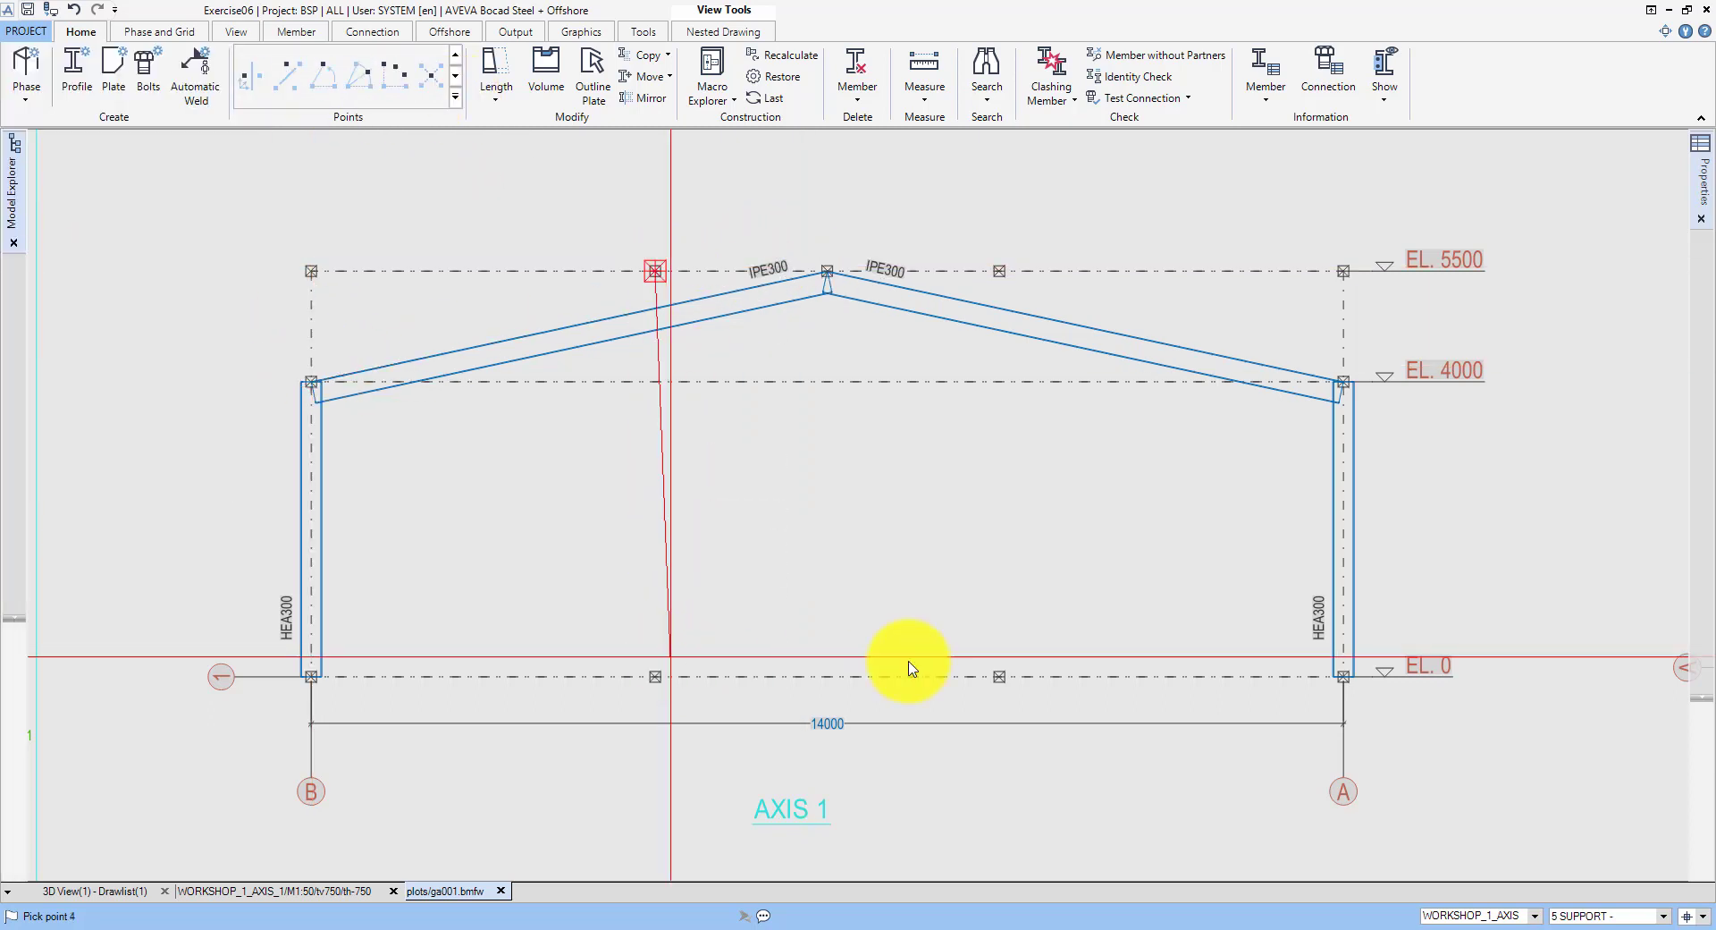
click(999, 677)
click(999, 271)
click(841, 272)
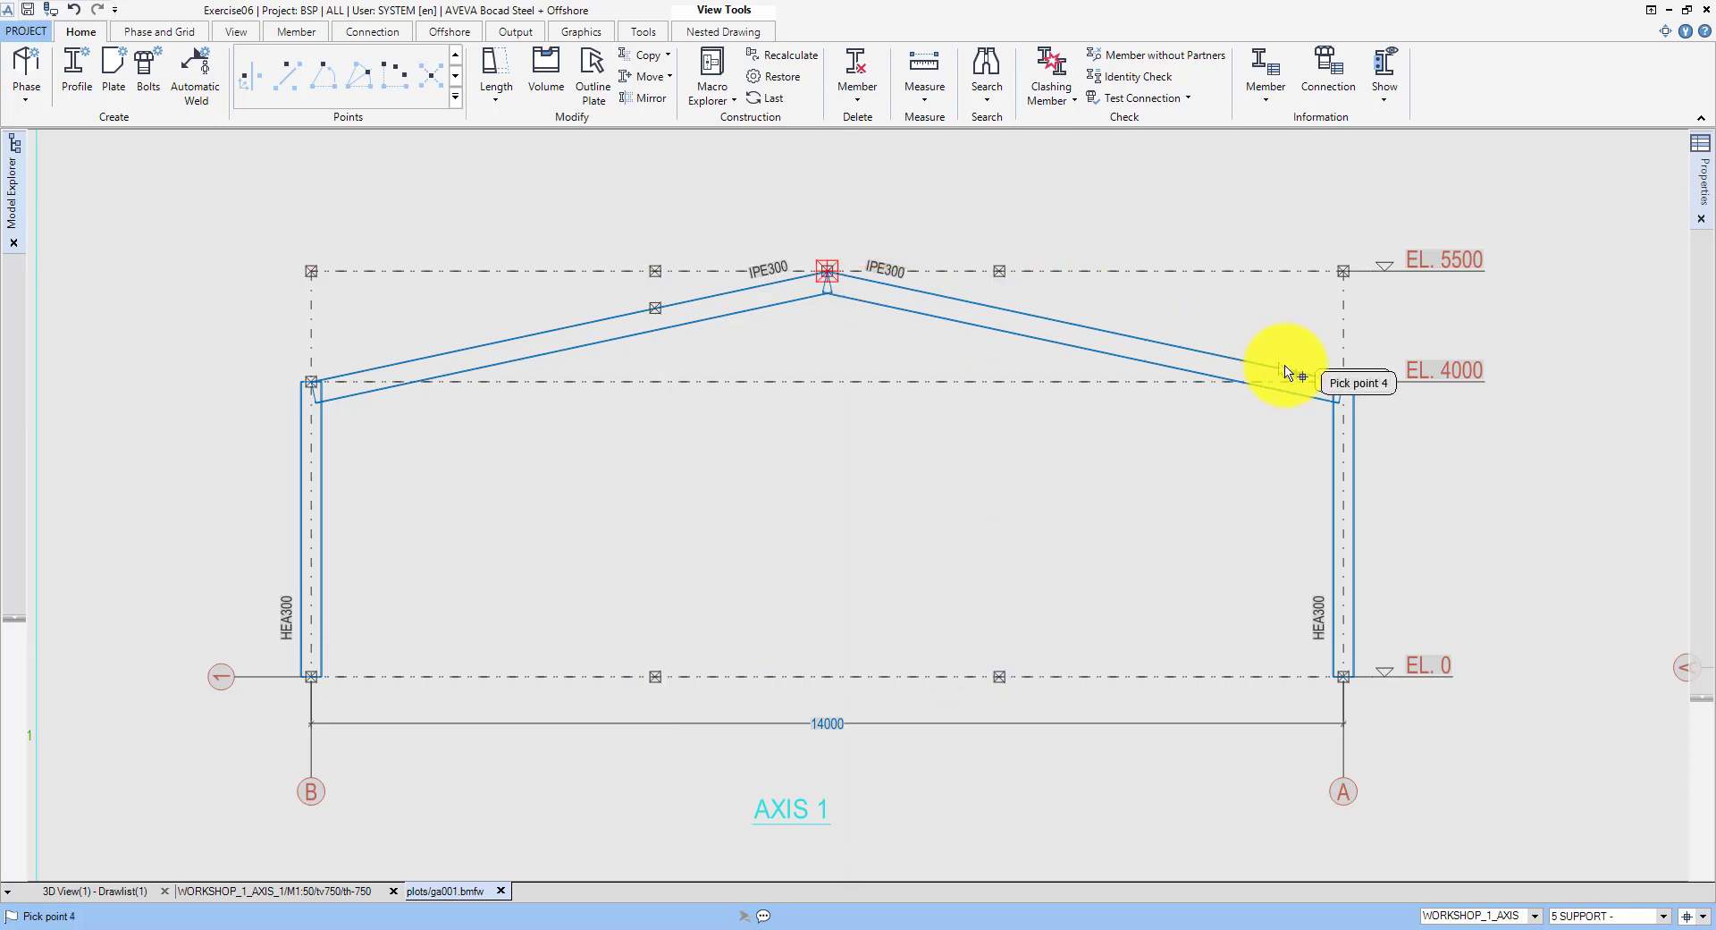
click(1302, 375)
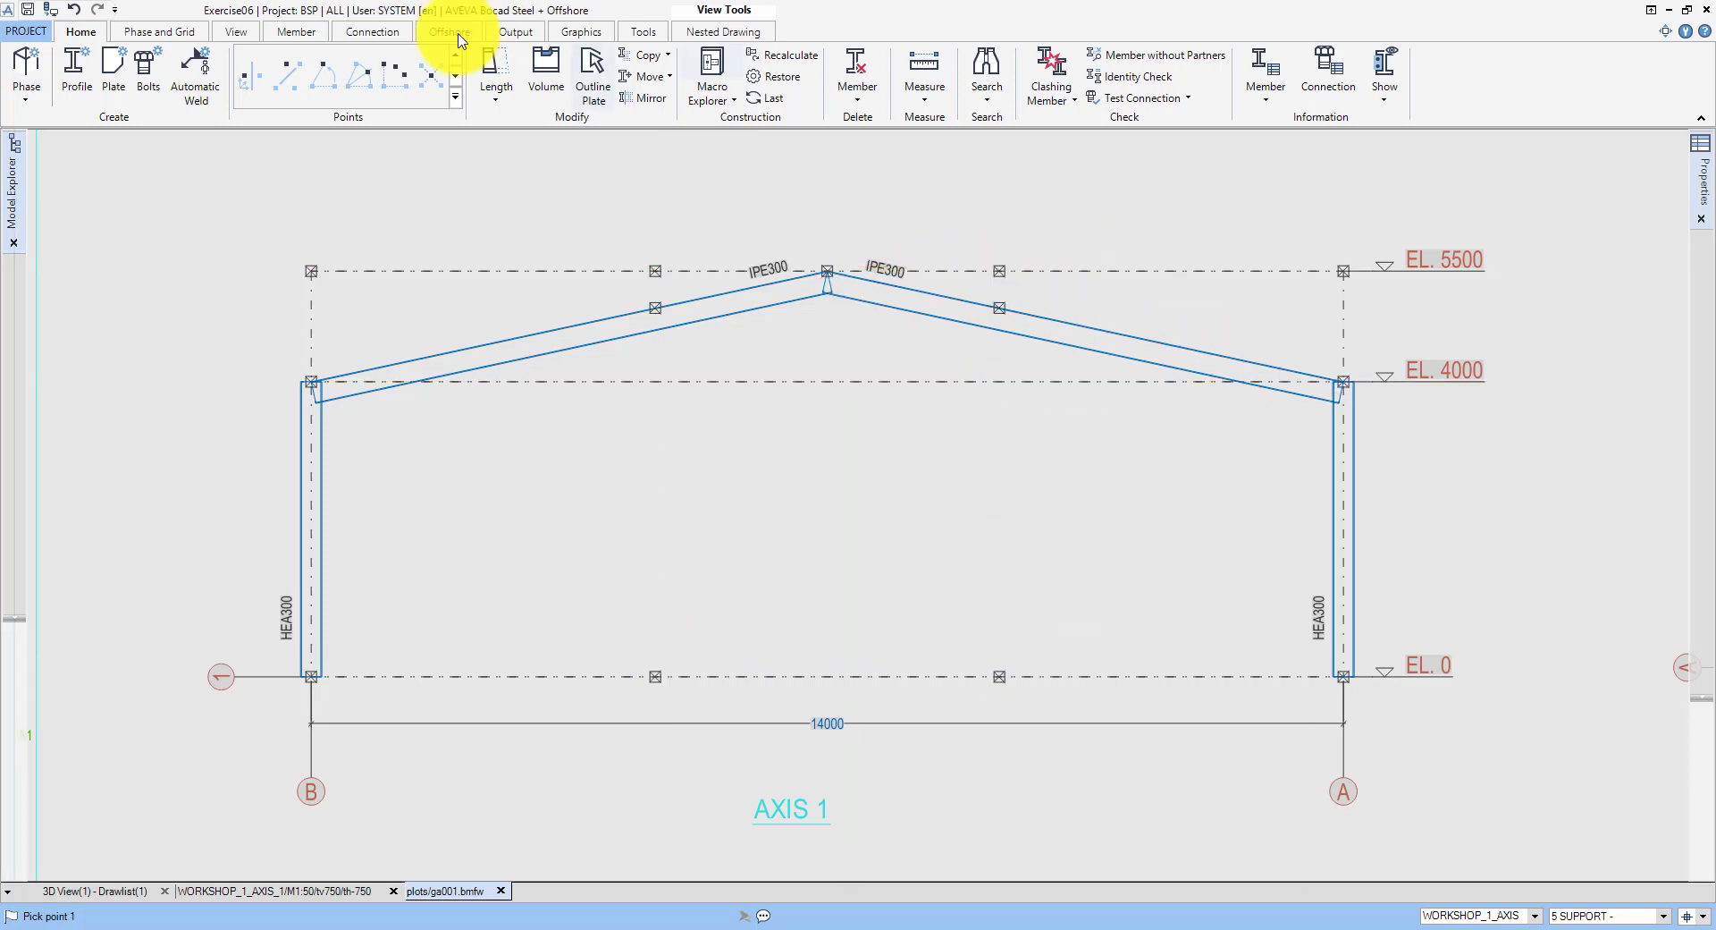
Step: Create two centred HEA200 profiles named COLUMN in Top view orientation on AXIS 1, from the intermediate EL. 0 points to the rafter intersection points
click(76, 67)
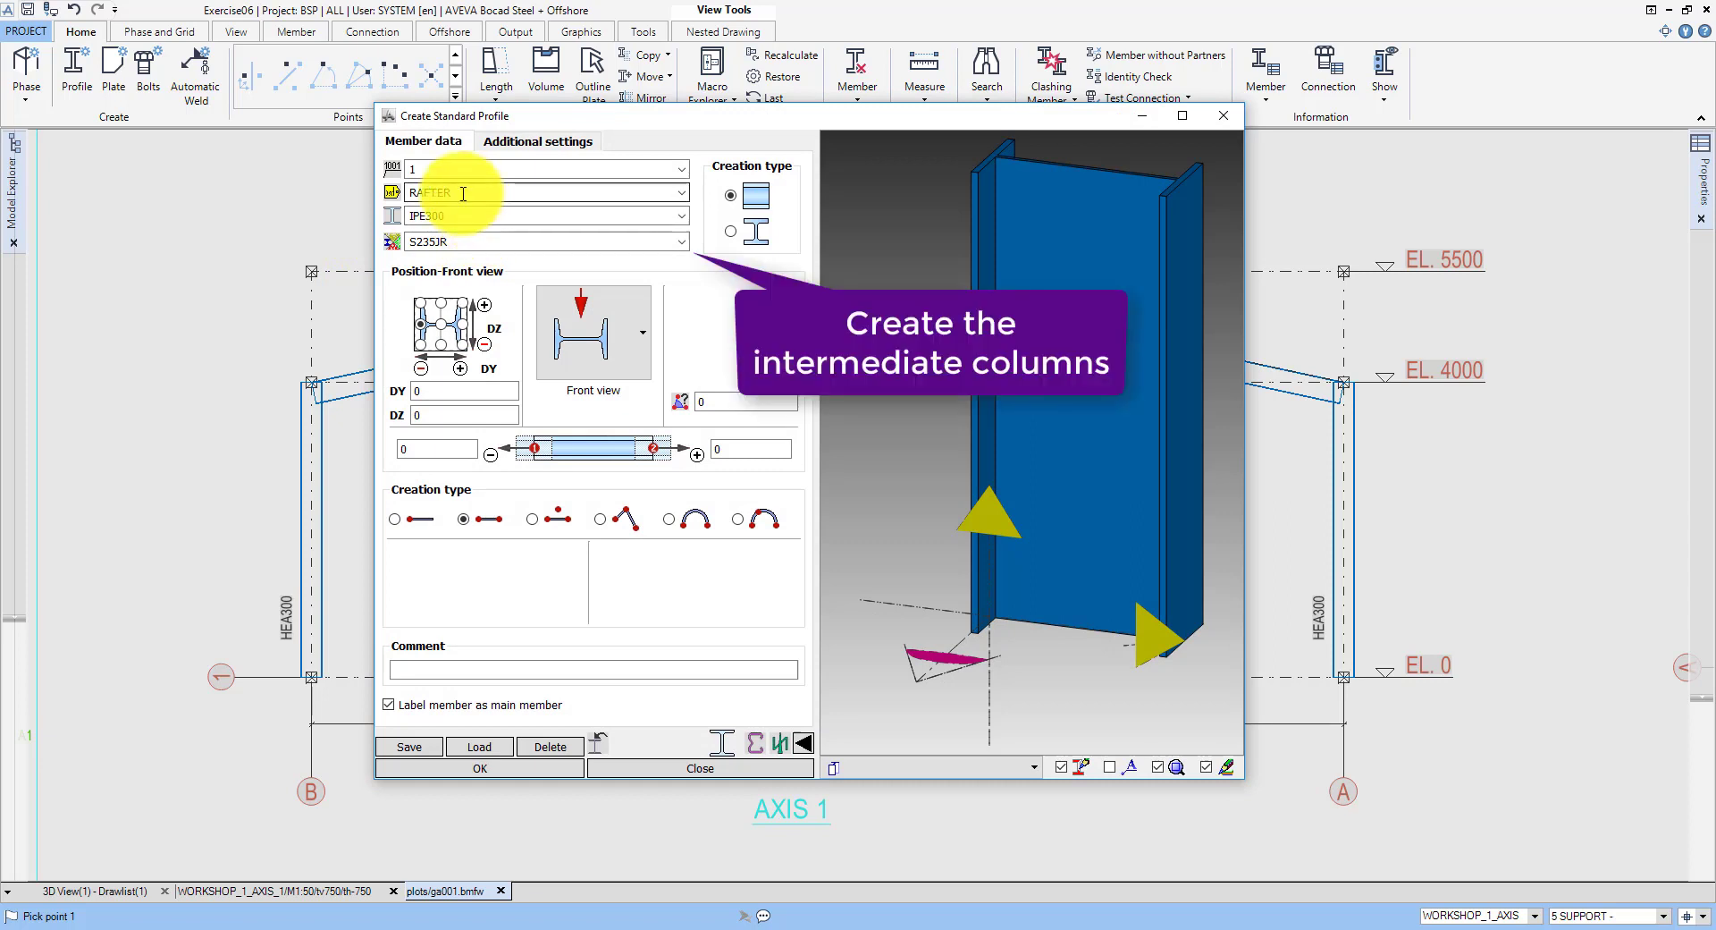
click(679, 192)
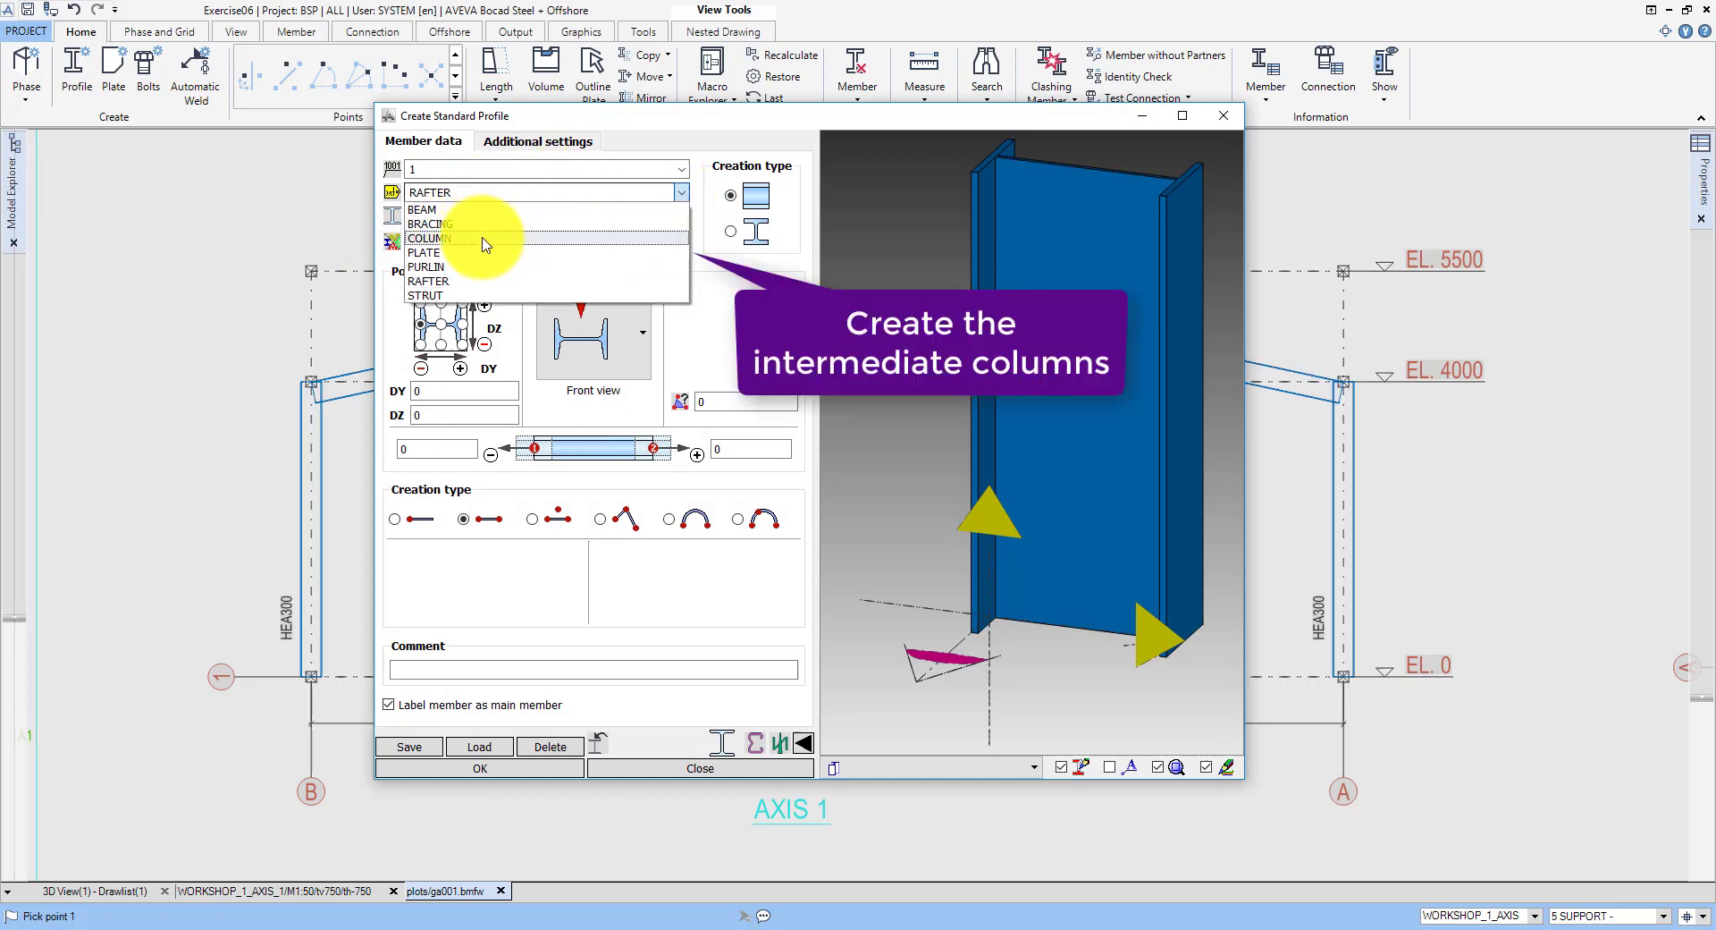
click(476, 238)
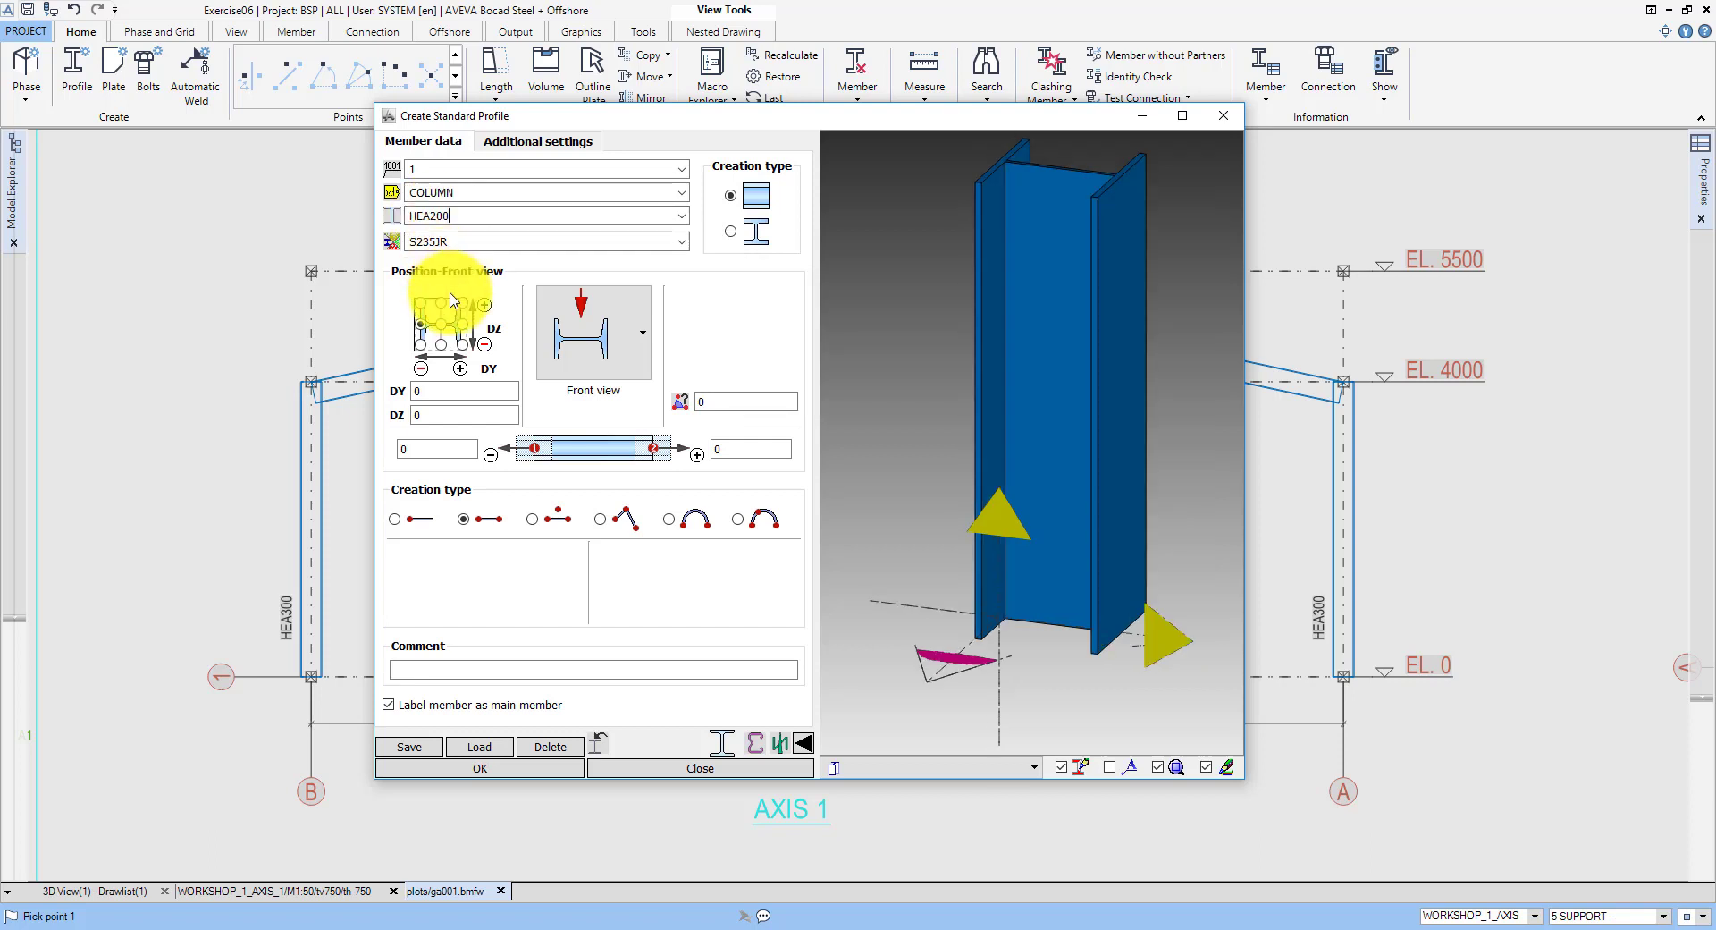
click(441, 323)
click(595, 340)
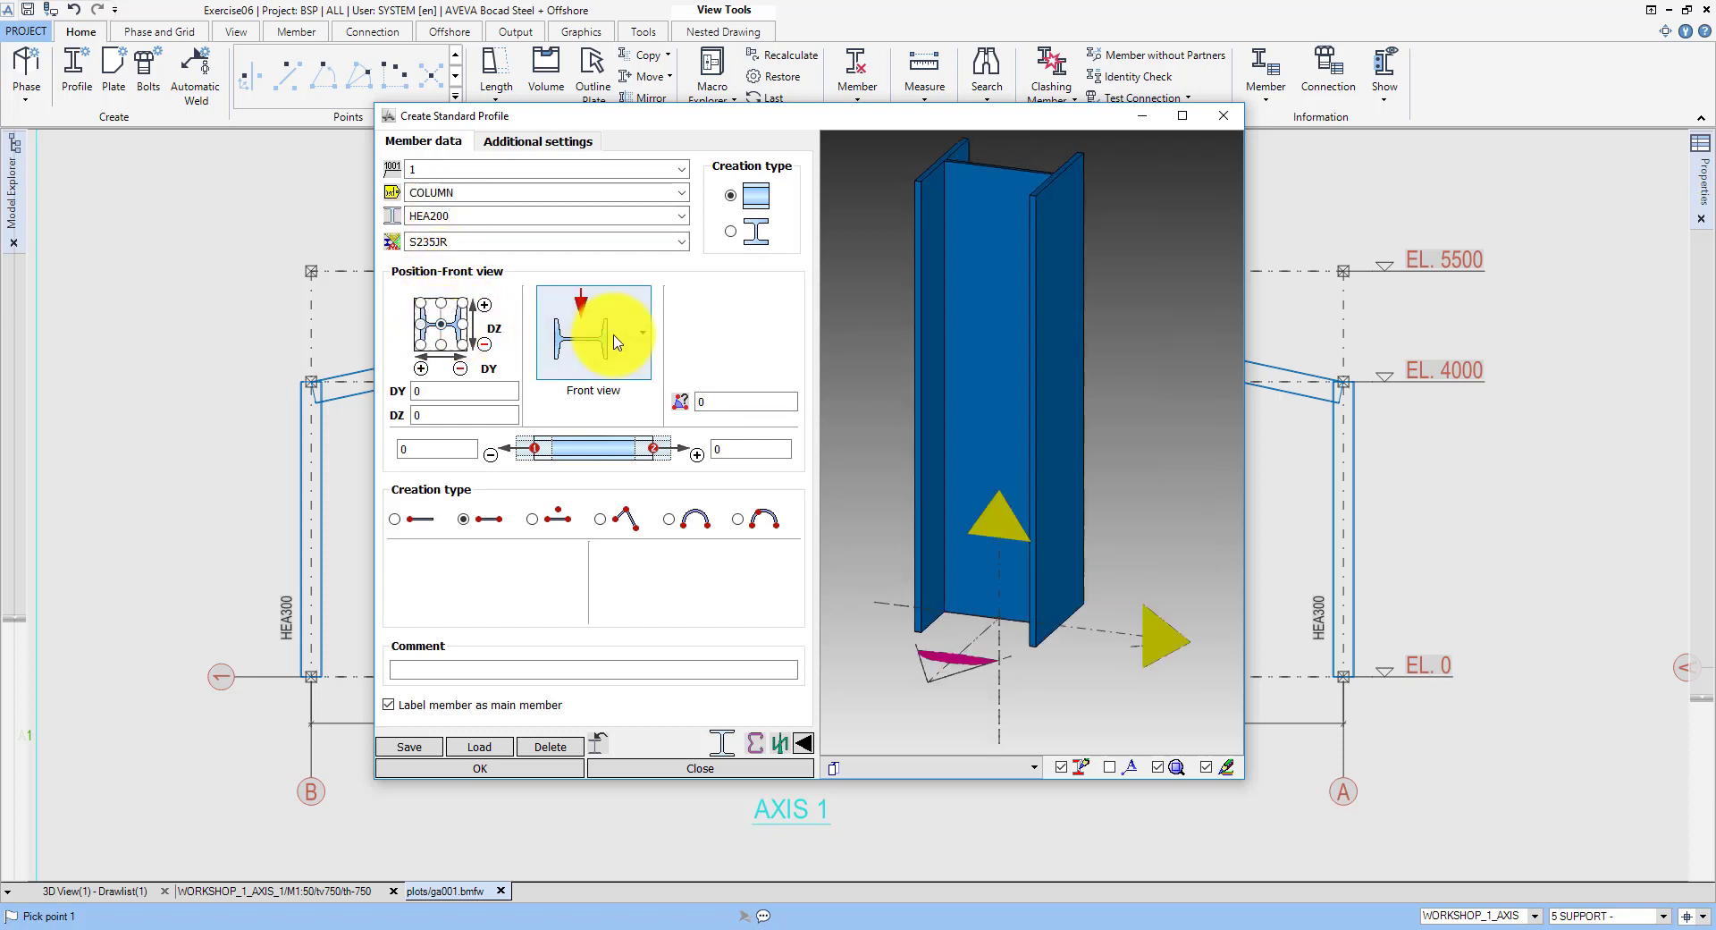
click(489, 767)
click(655, 677)
click(655, 308)
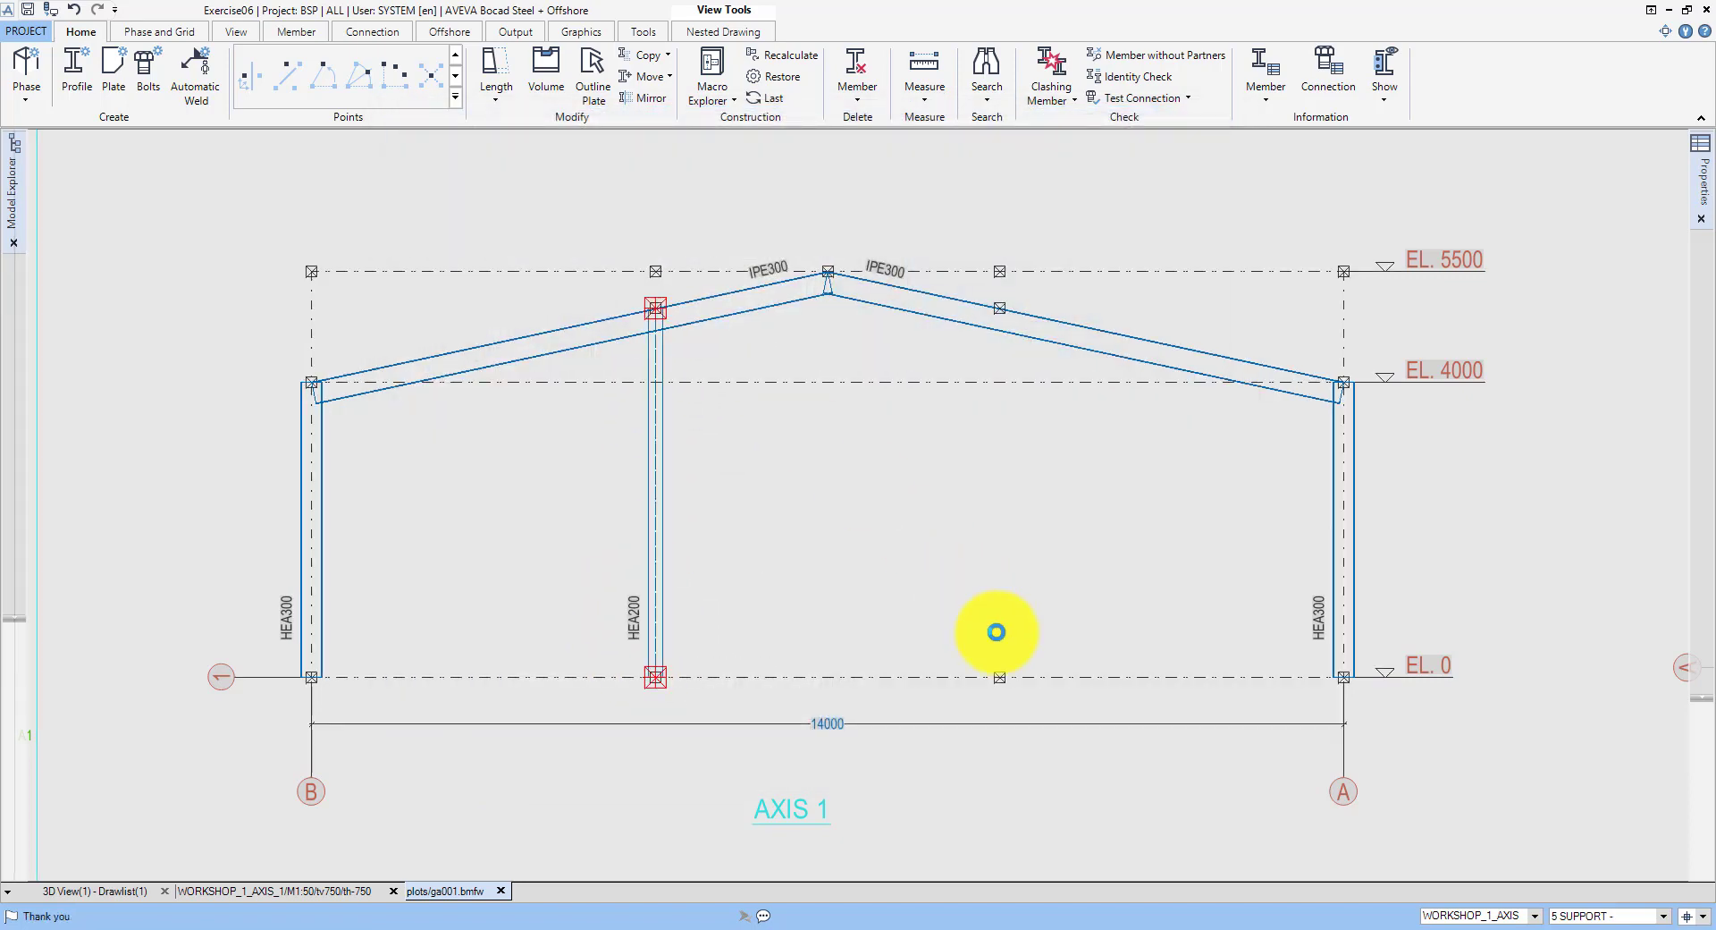
click(1000, 676)
click(1000, 309)
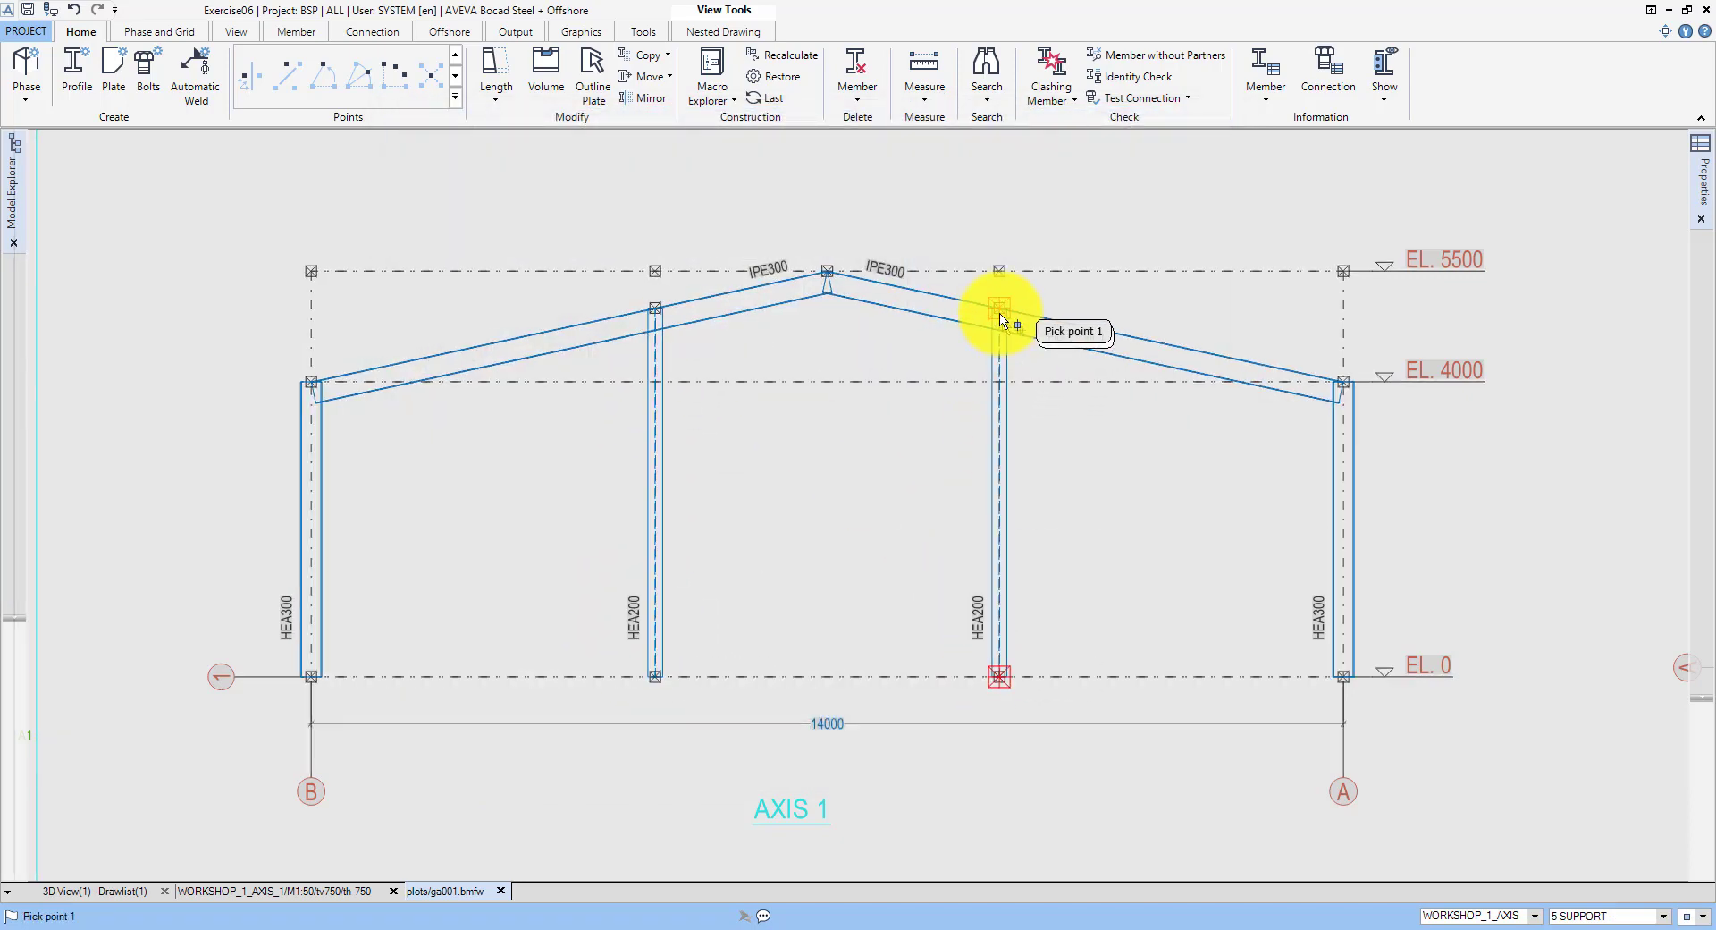
Step: Create parallel points at distances 2500,1000 above the base points of the two AXIS 1 intermediate columns
click(456, 105)
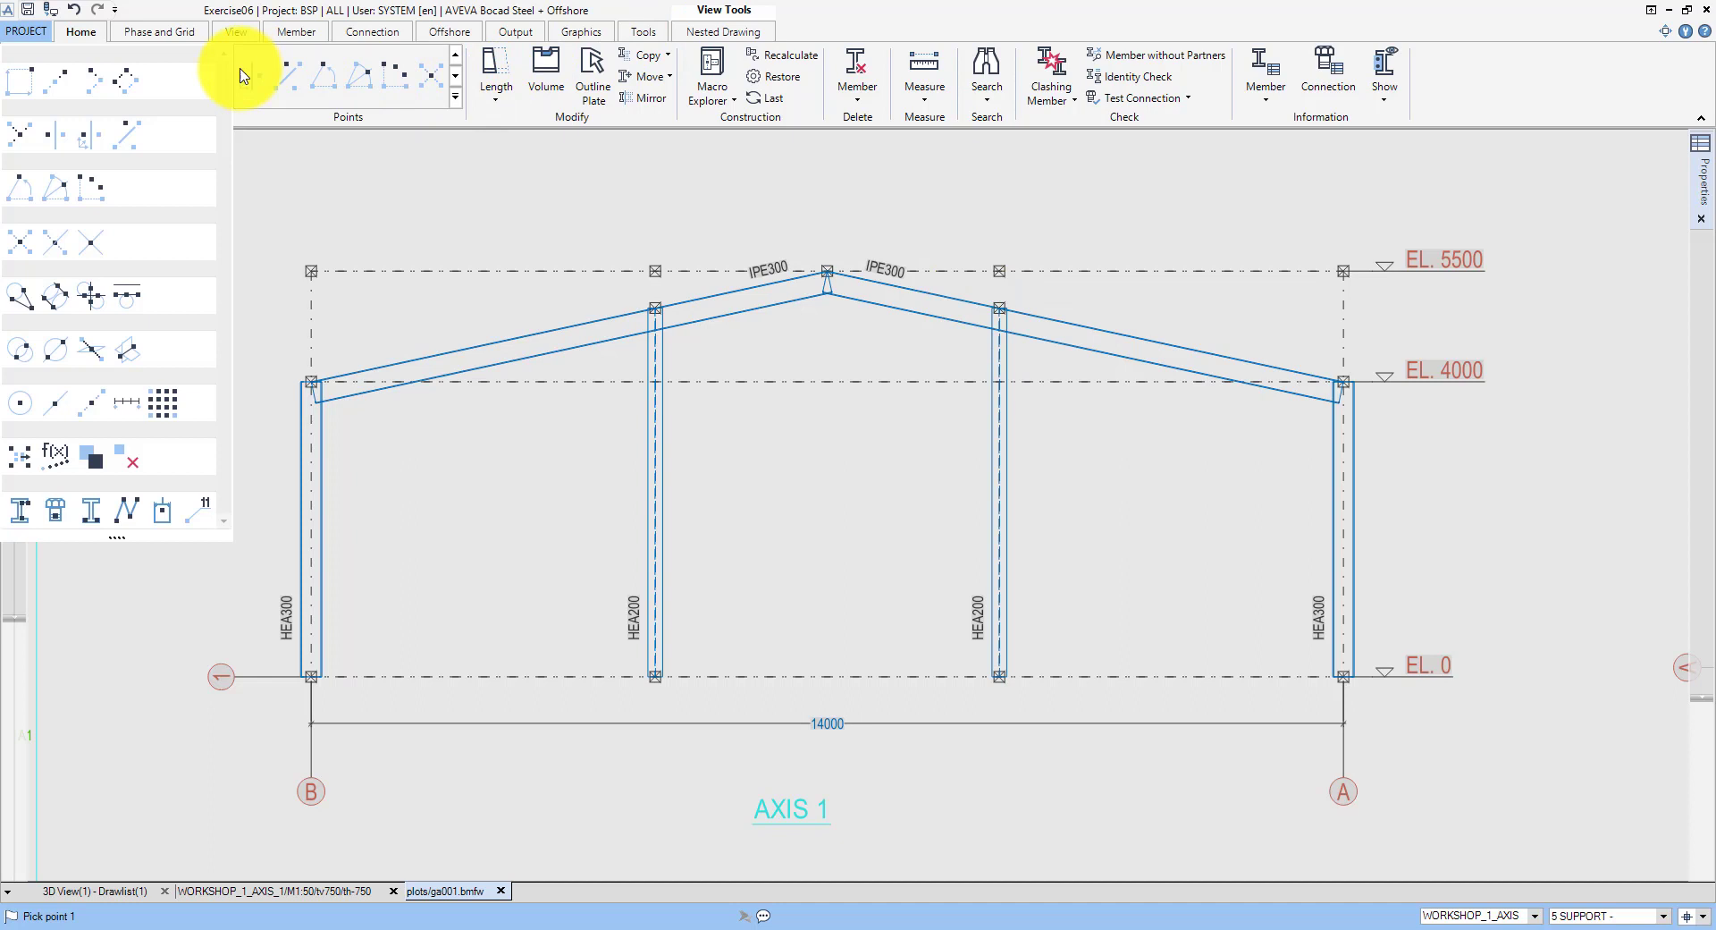
click(126, 77)
click(740, 485)
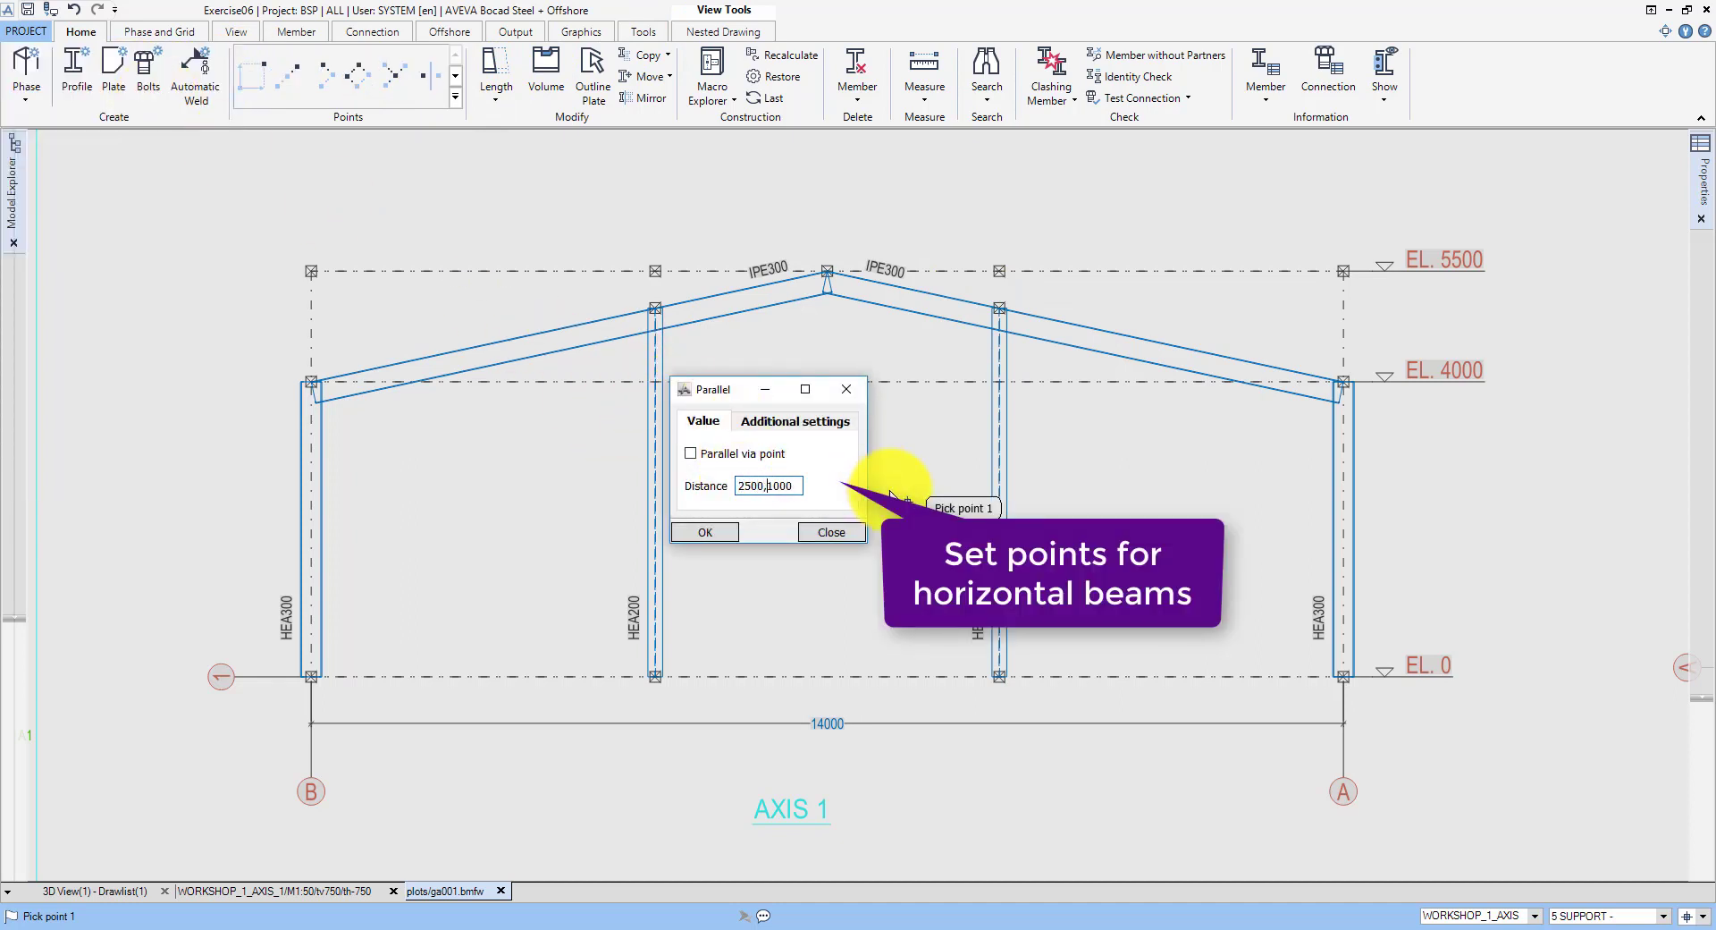
click(696, 533)
click(657, 677)
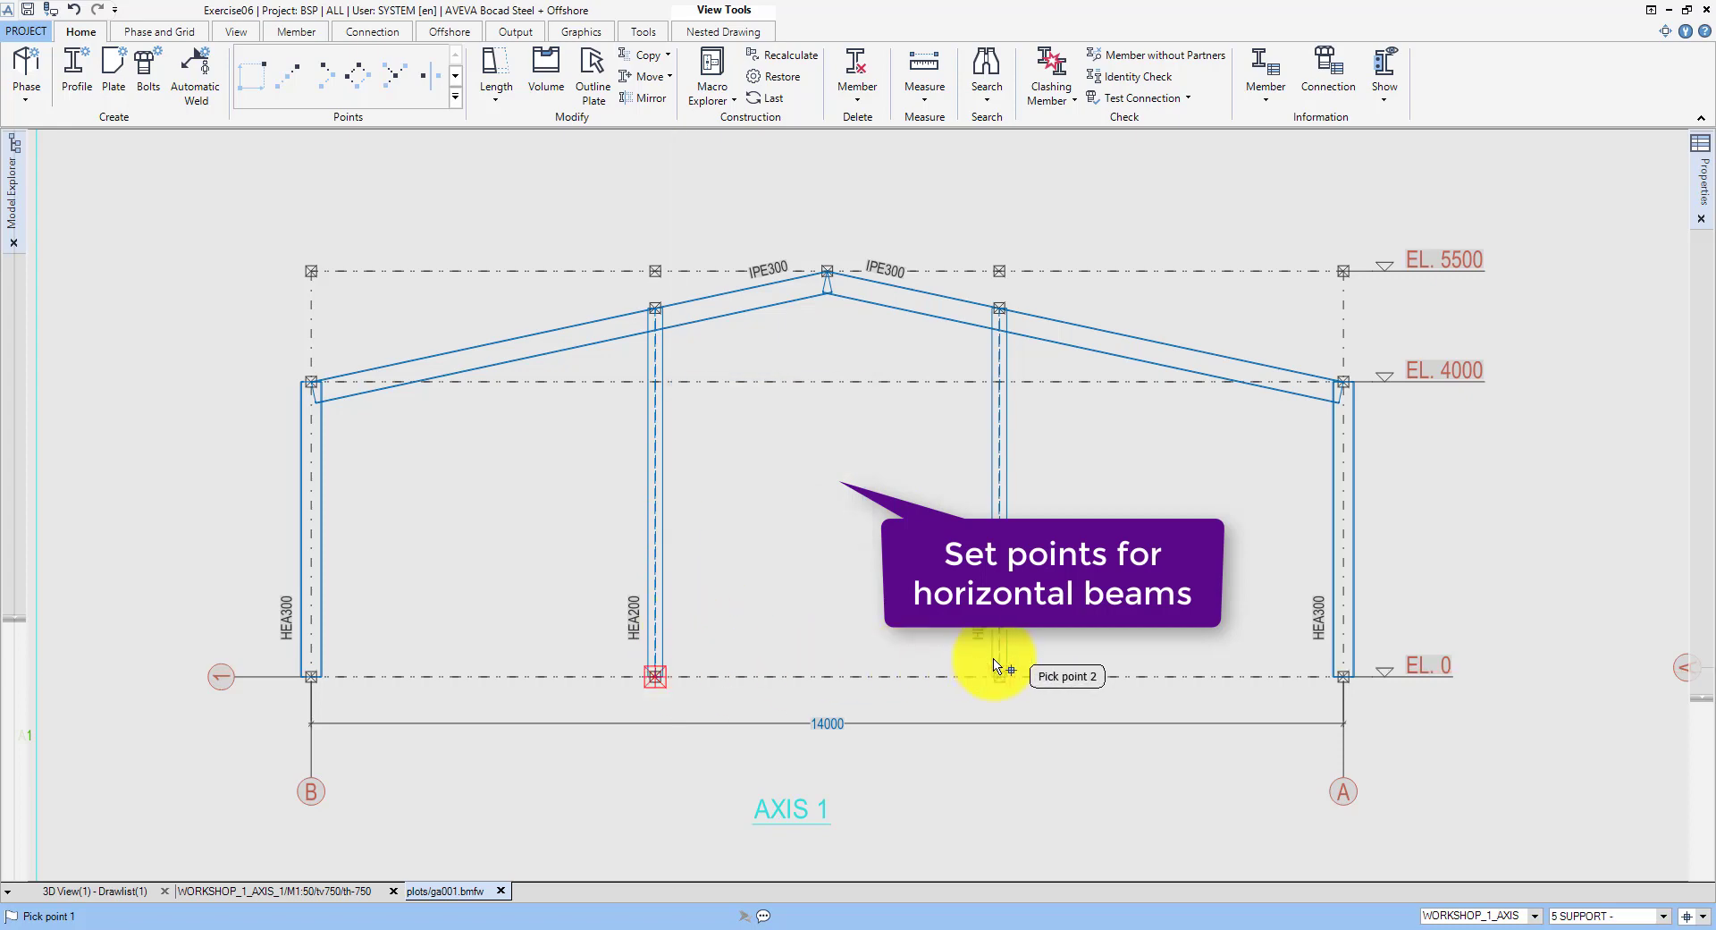
click(995, 668)
Step: Create two IPE200 profiles named BEAM in Front view orientation between the AXIS 1 intermediate columns, at the lower and upper parallel points
click(79, 63)
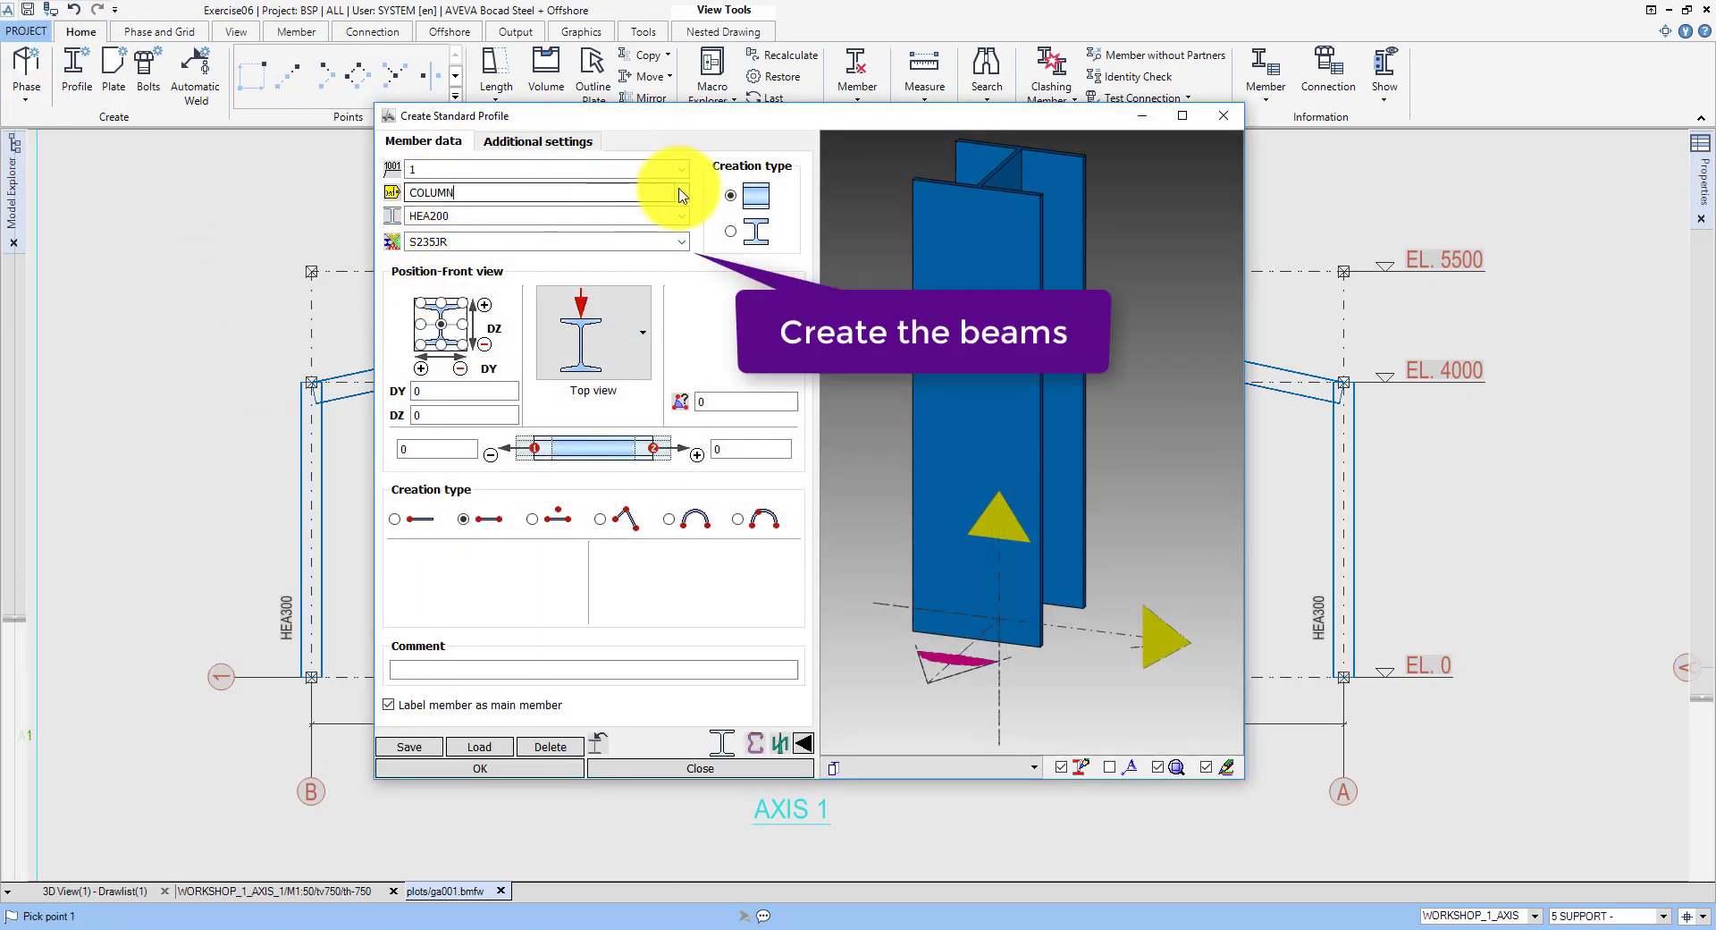
click(675, 191)
click(438, 216)
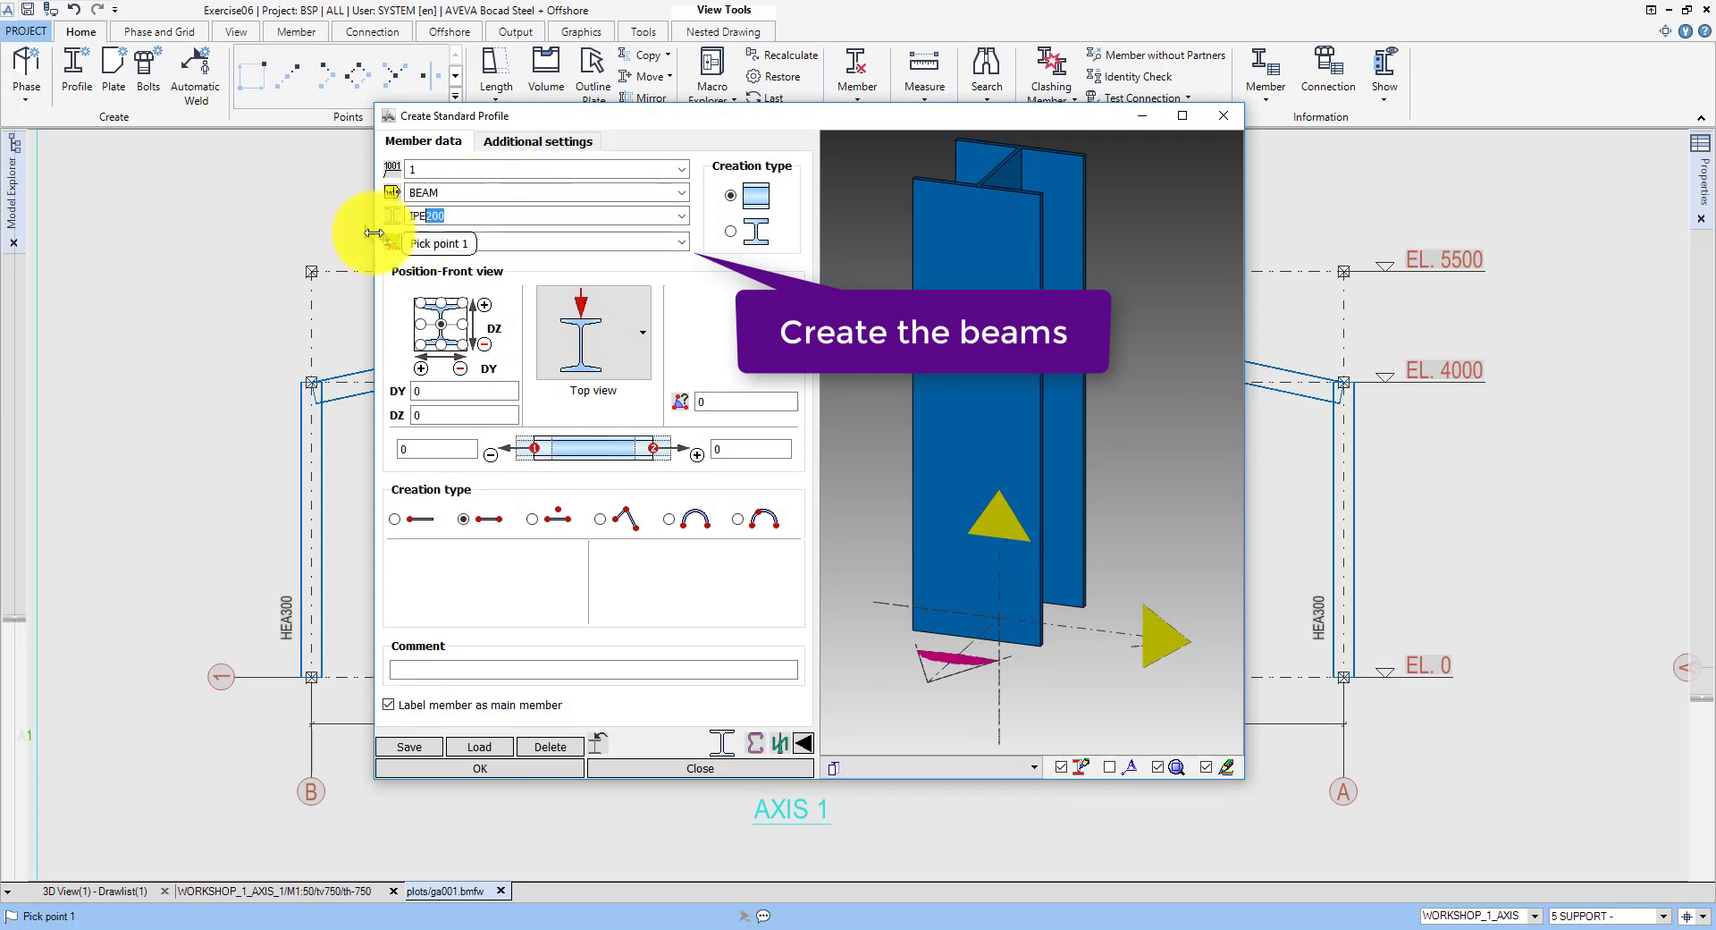
click(421, 323)
click(586, 329)
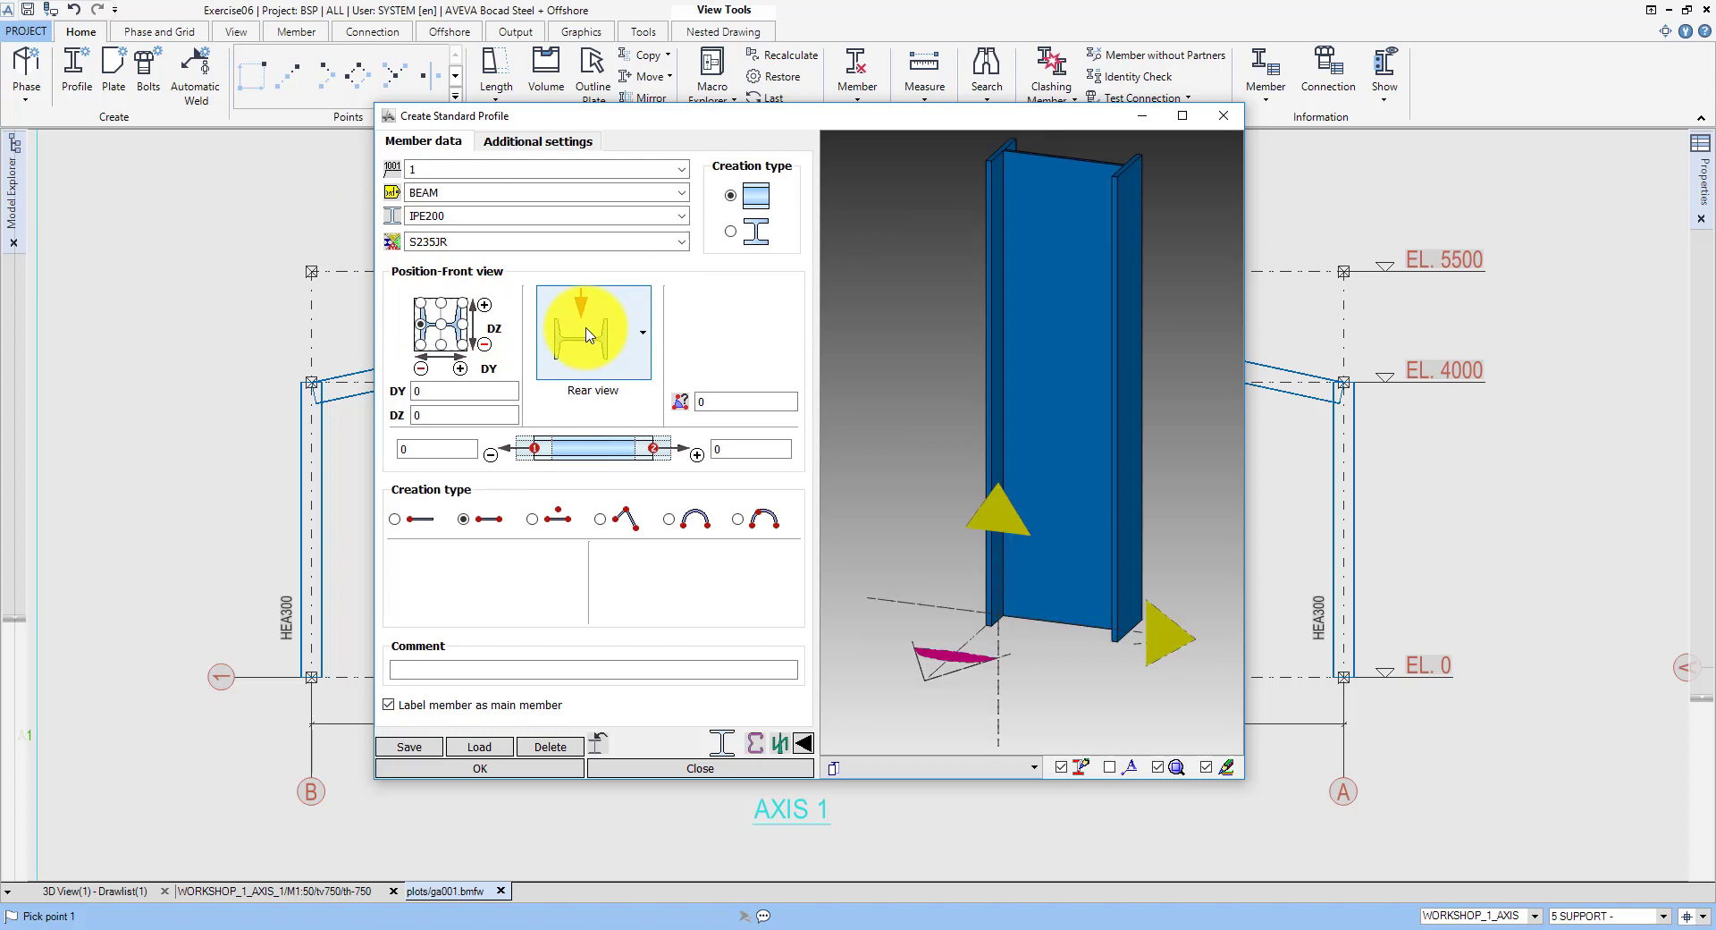
click(587, 334)
click(462, 770)
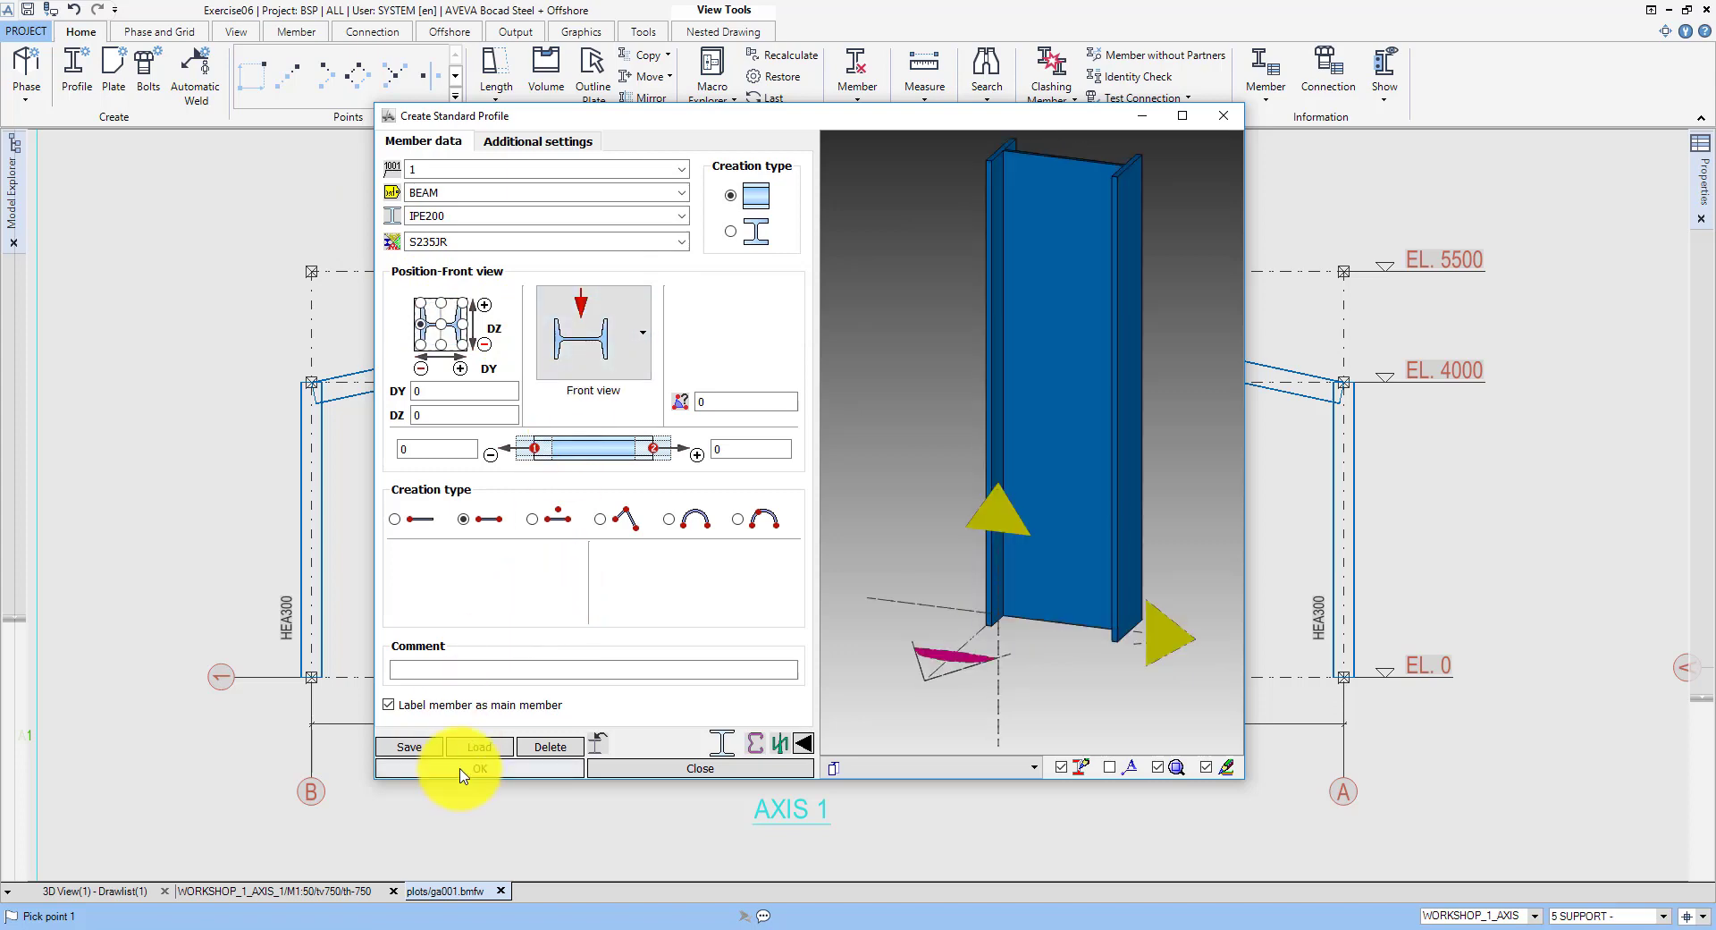
click(673, 497)
click(984, 497)
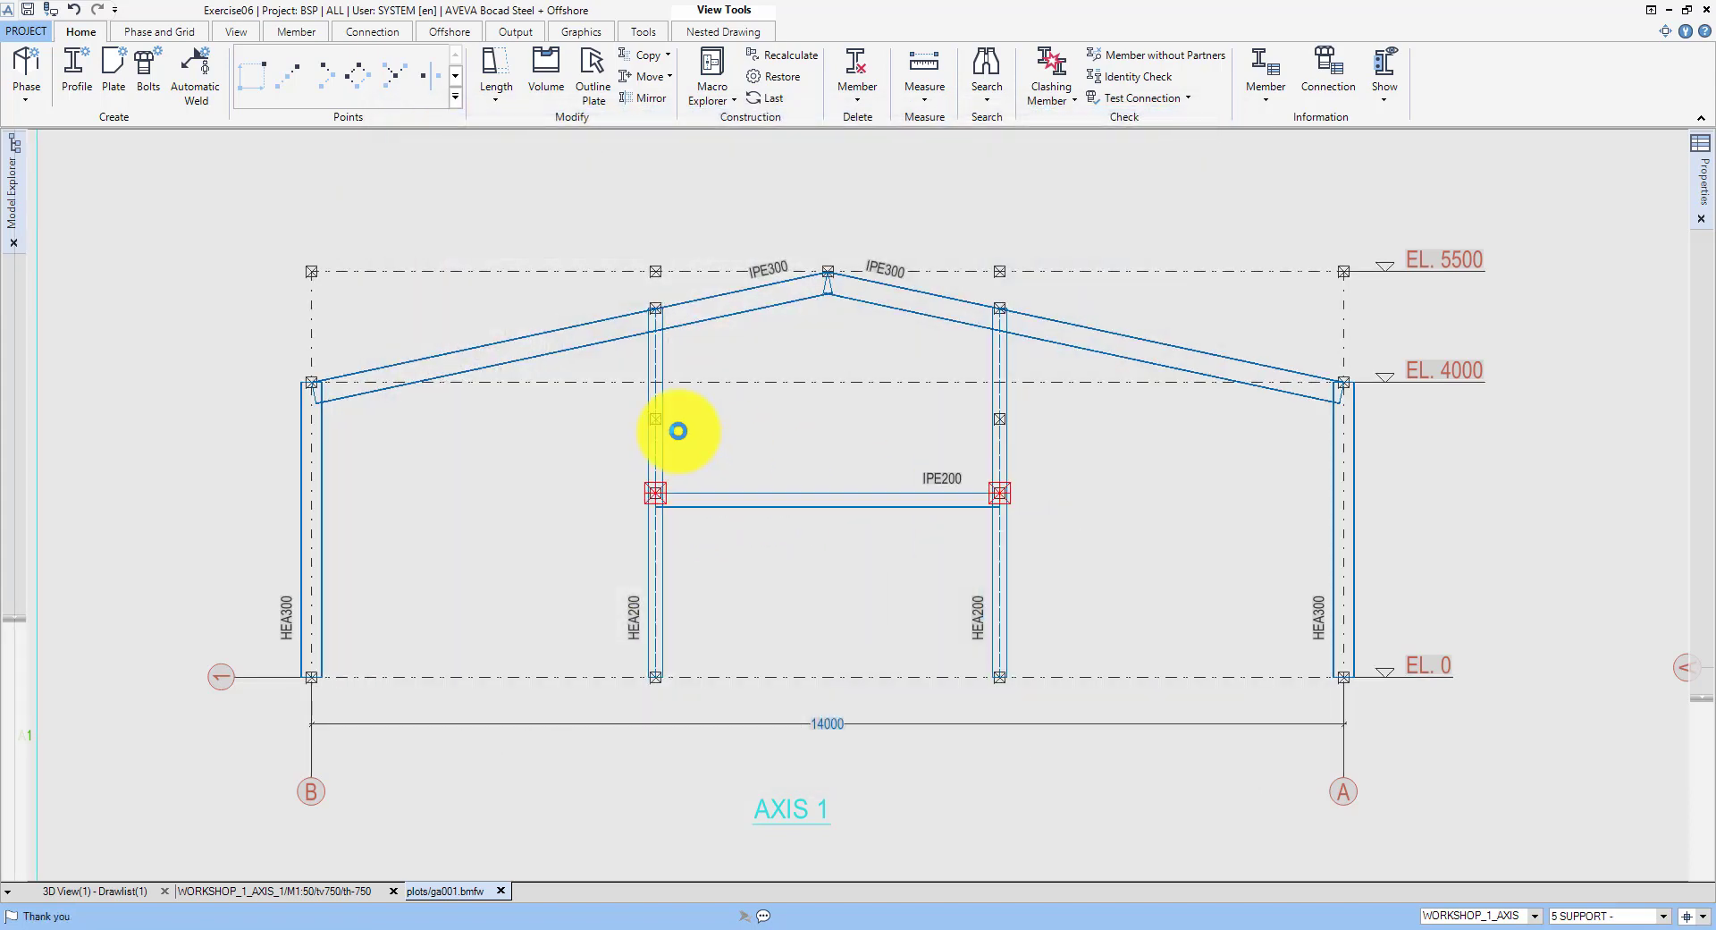
click(657, 420)
click(975, 424)
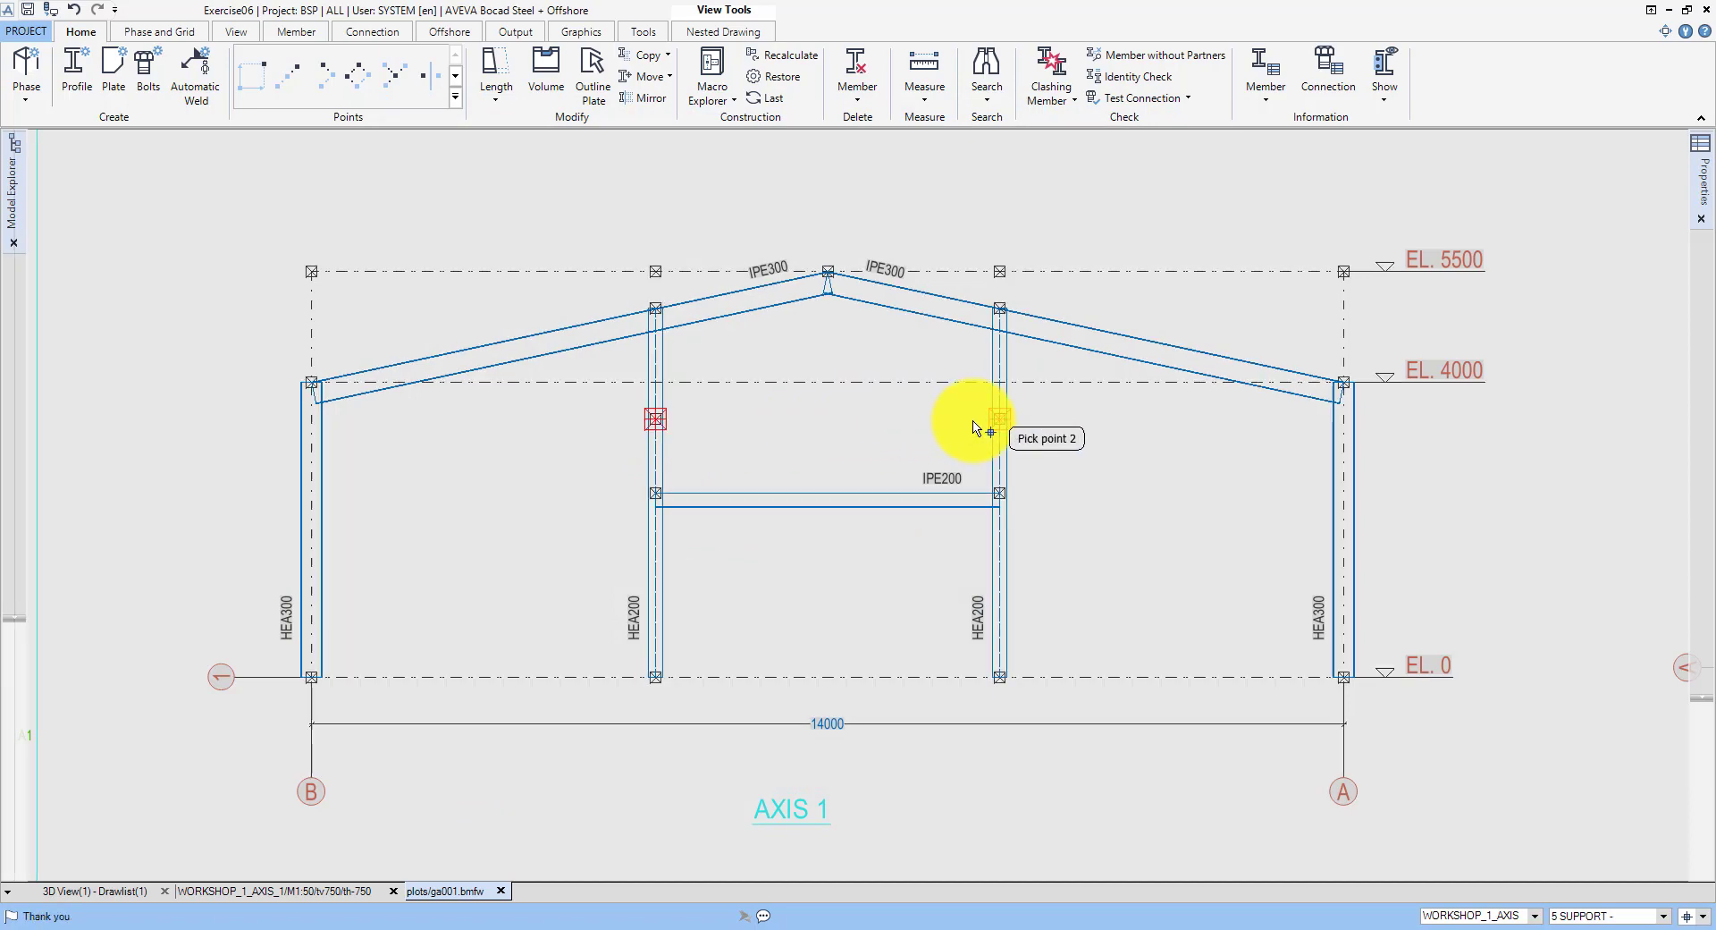
Step: Add a vertical dimension chain beside the AXIS 1 intermediate column nearest axis B, from its base through both beam levels
click(580, 31)
click(36, 64)
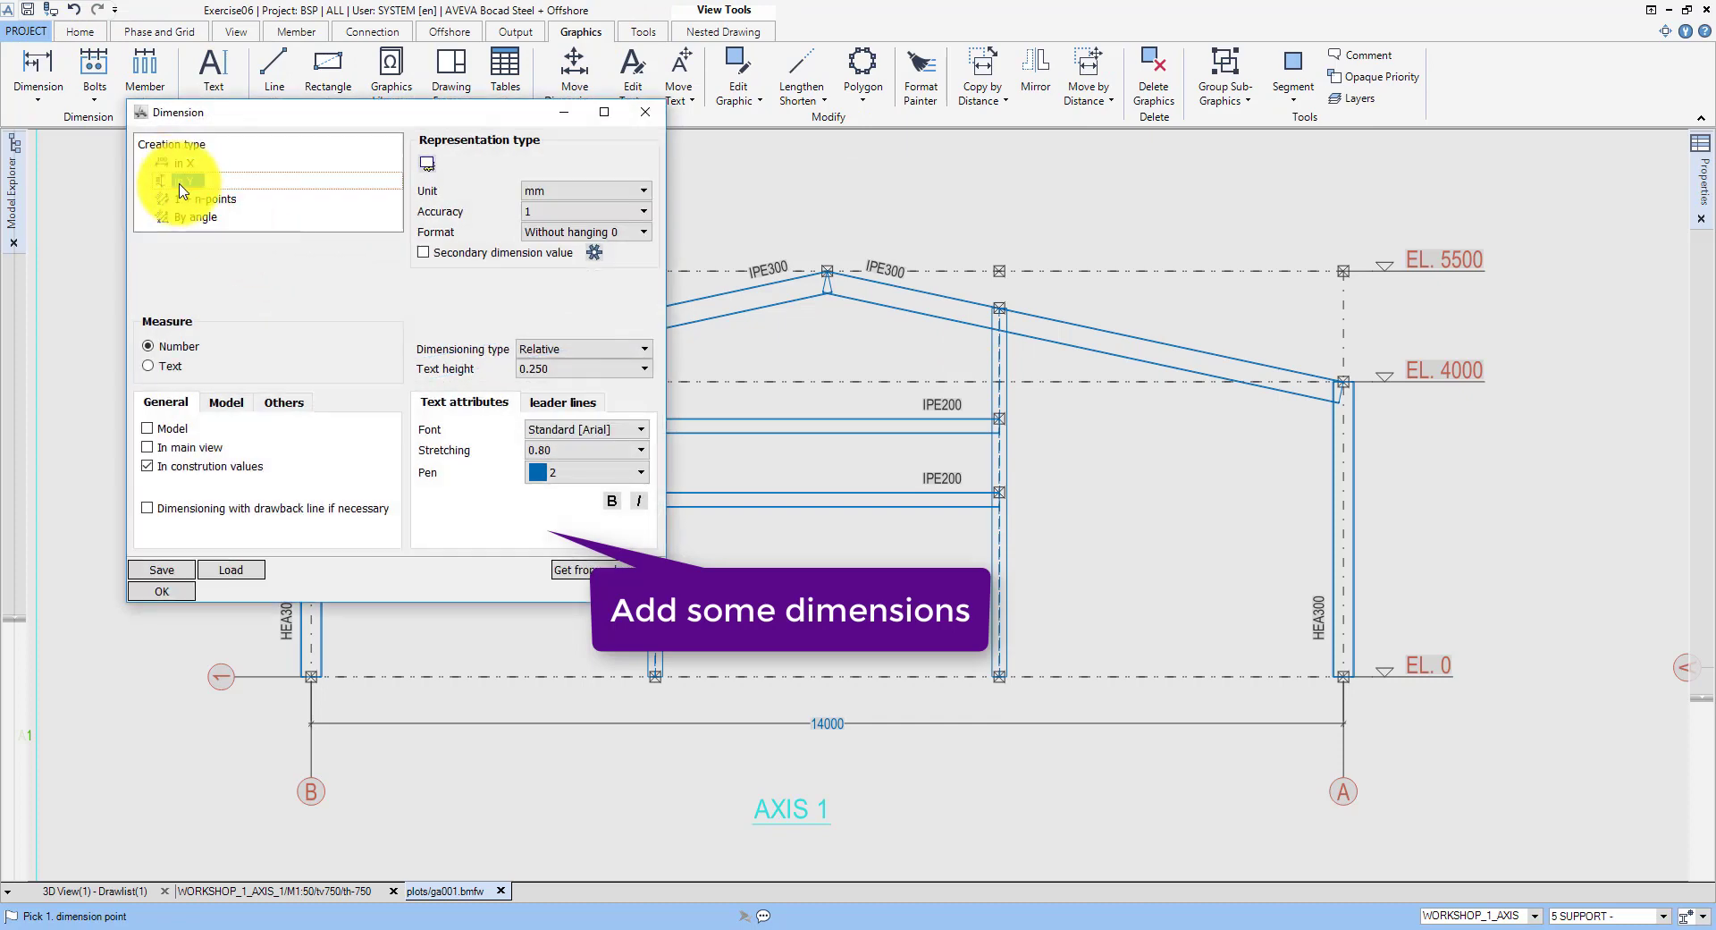
click(162, 591)
click(640, 683)
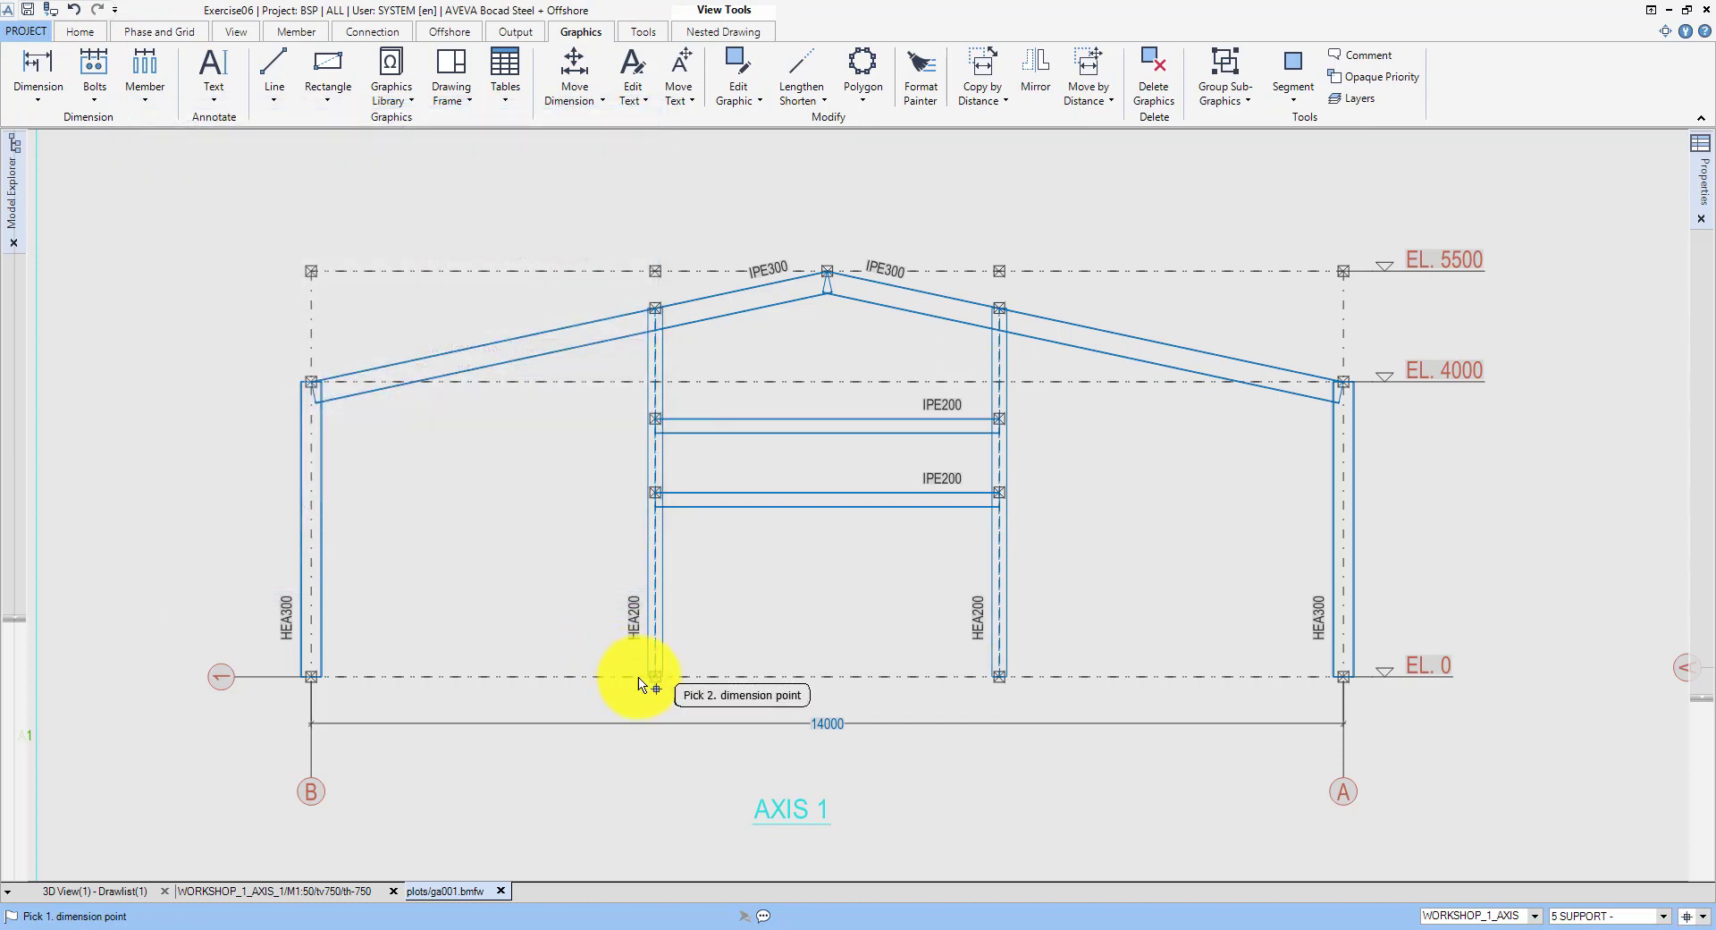
click(657, 420)
click(598, 456)
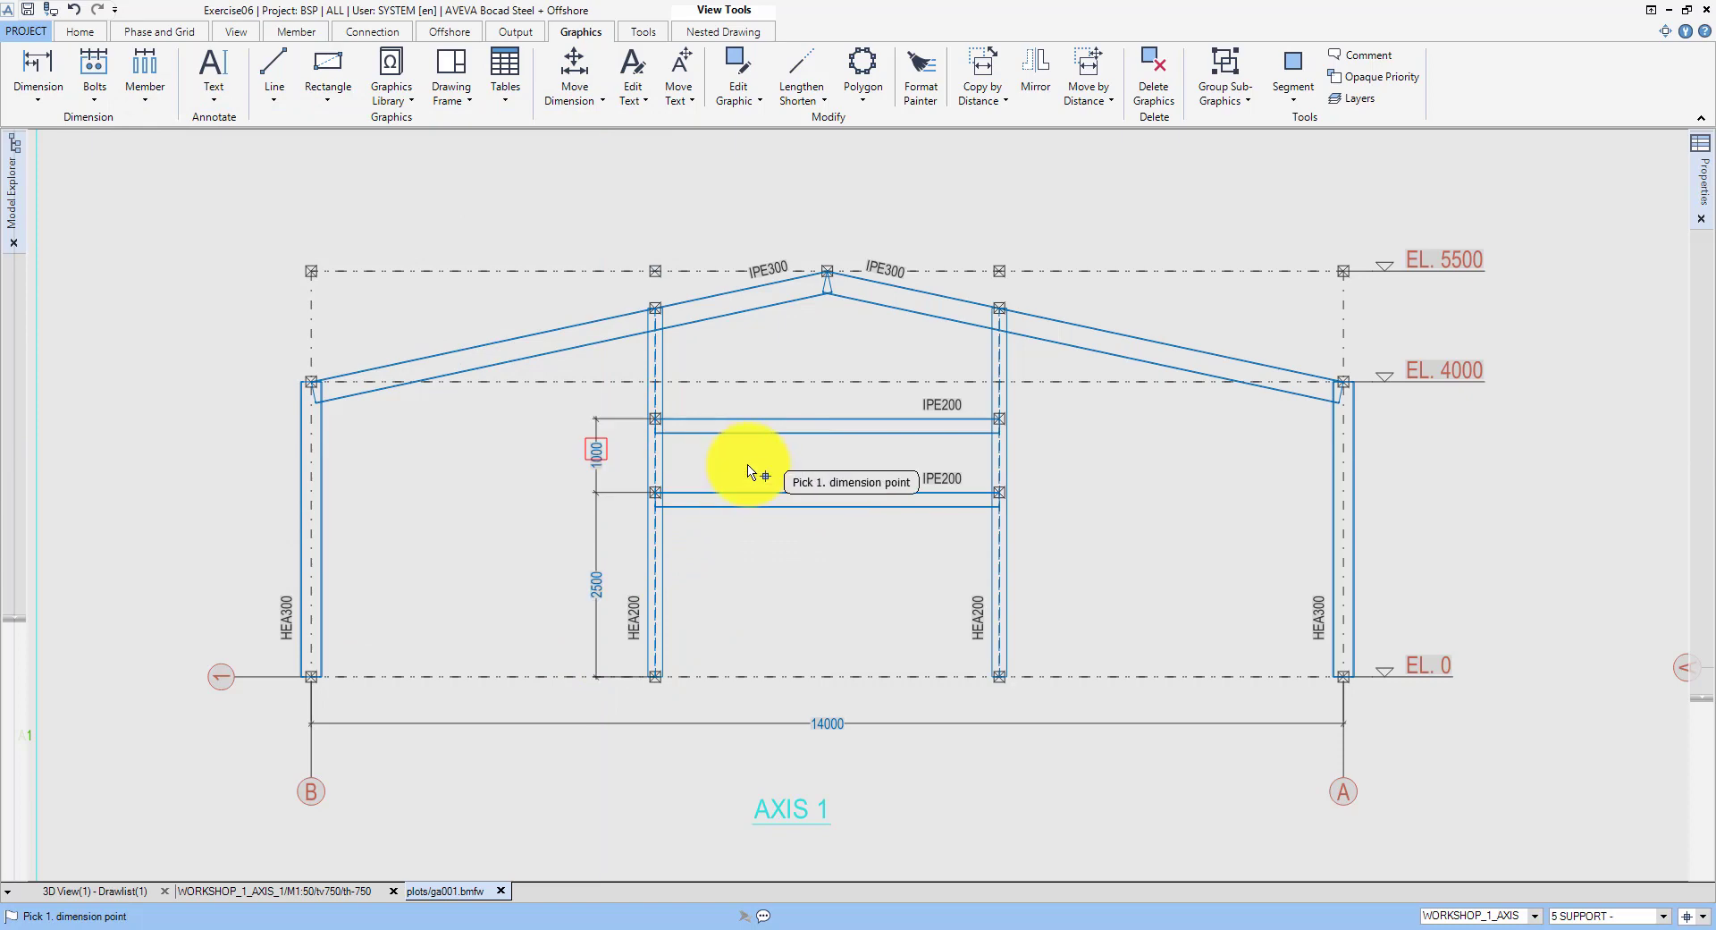
Step: Copy the base and rafter intersection points of both intermediate columns from the AXIS 1 view to the AXIS 5 view
middle_click(748, 464)
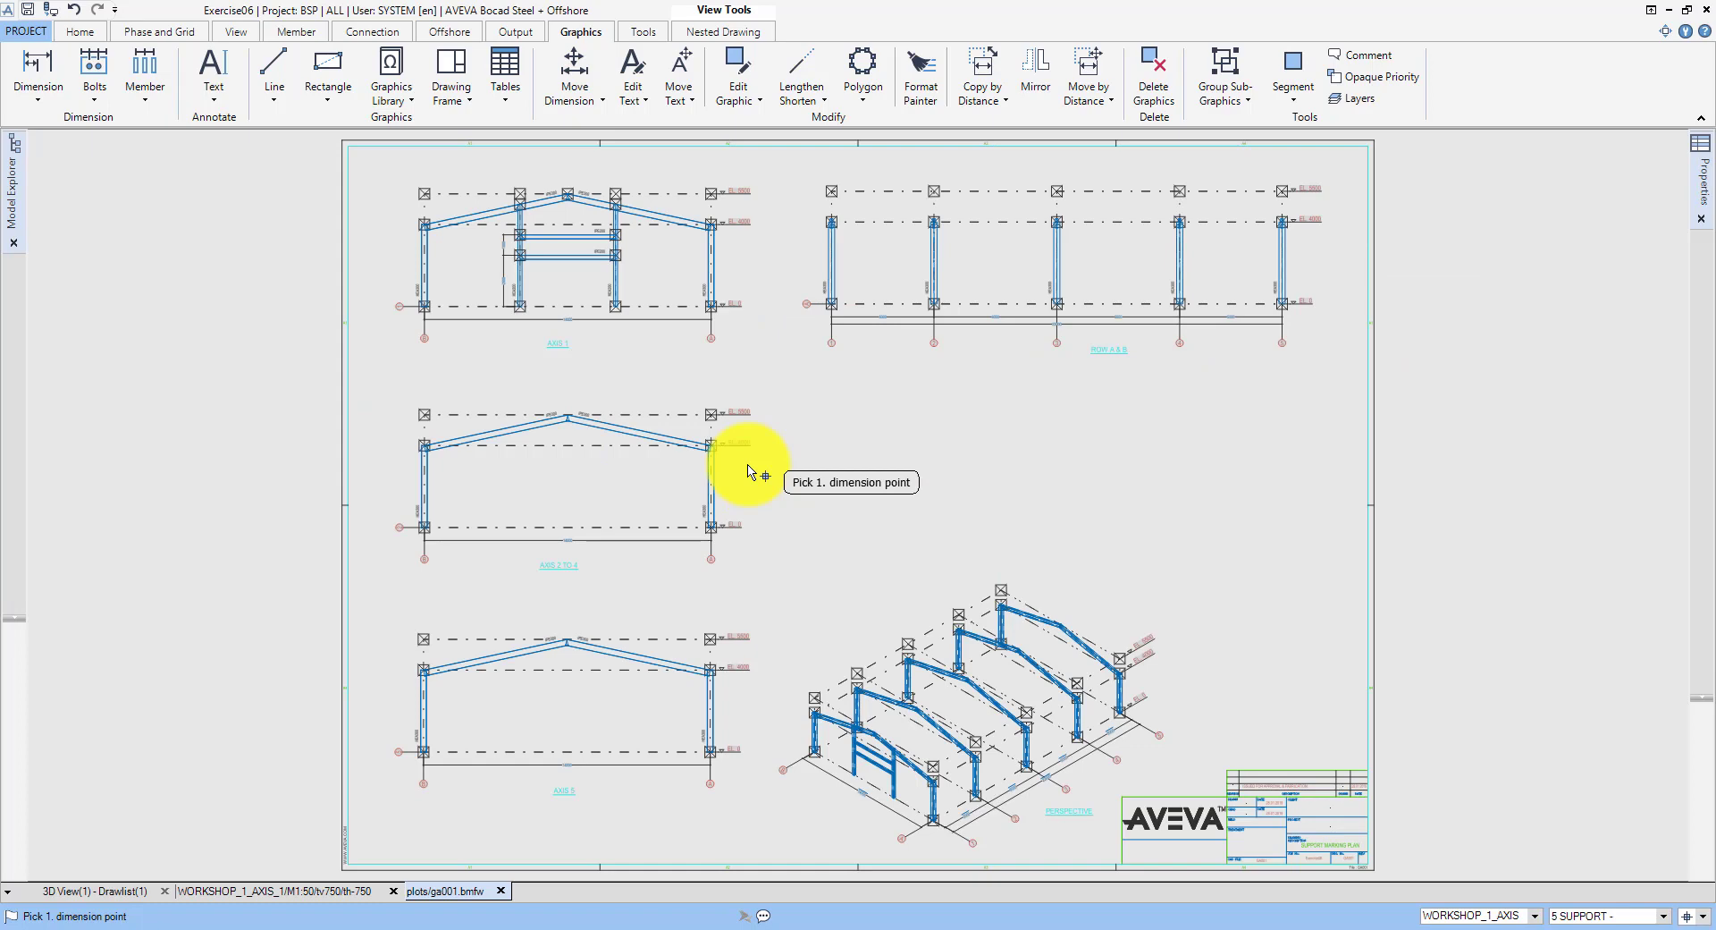
click(80, 32)
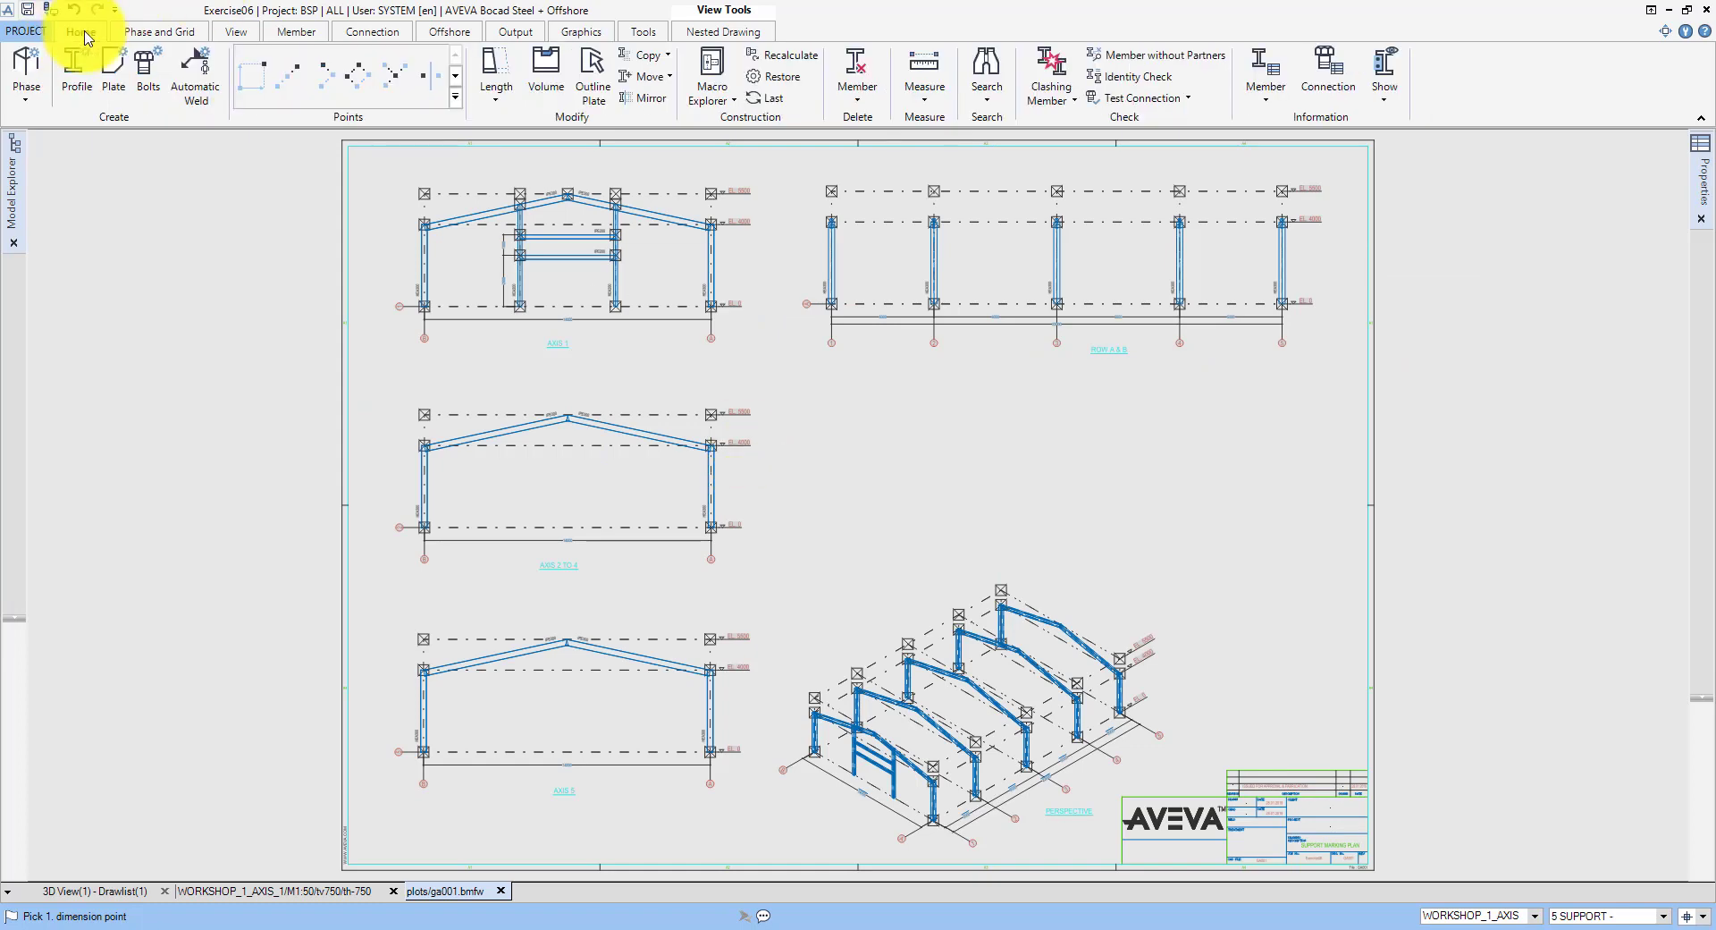
click(454, 99)
click(91, 458)
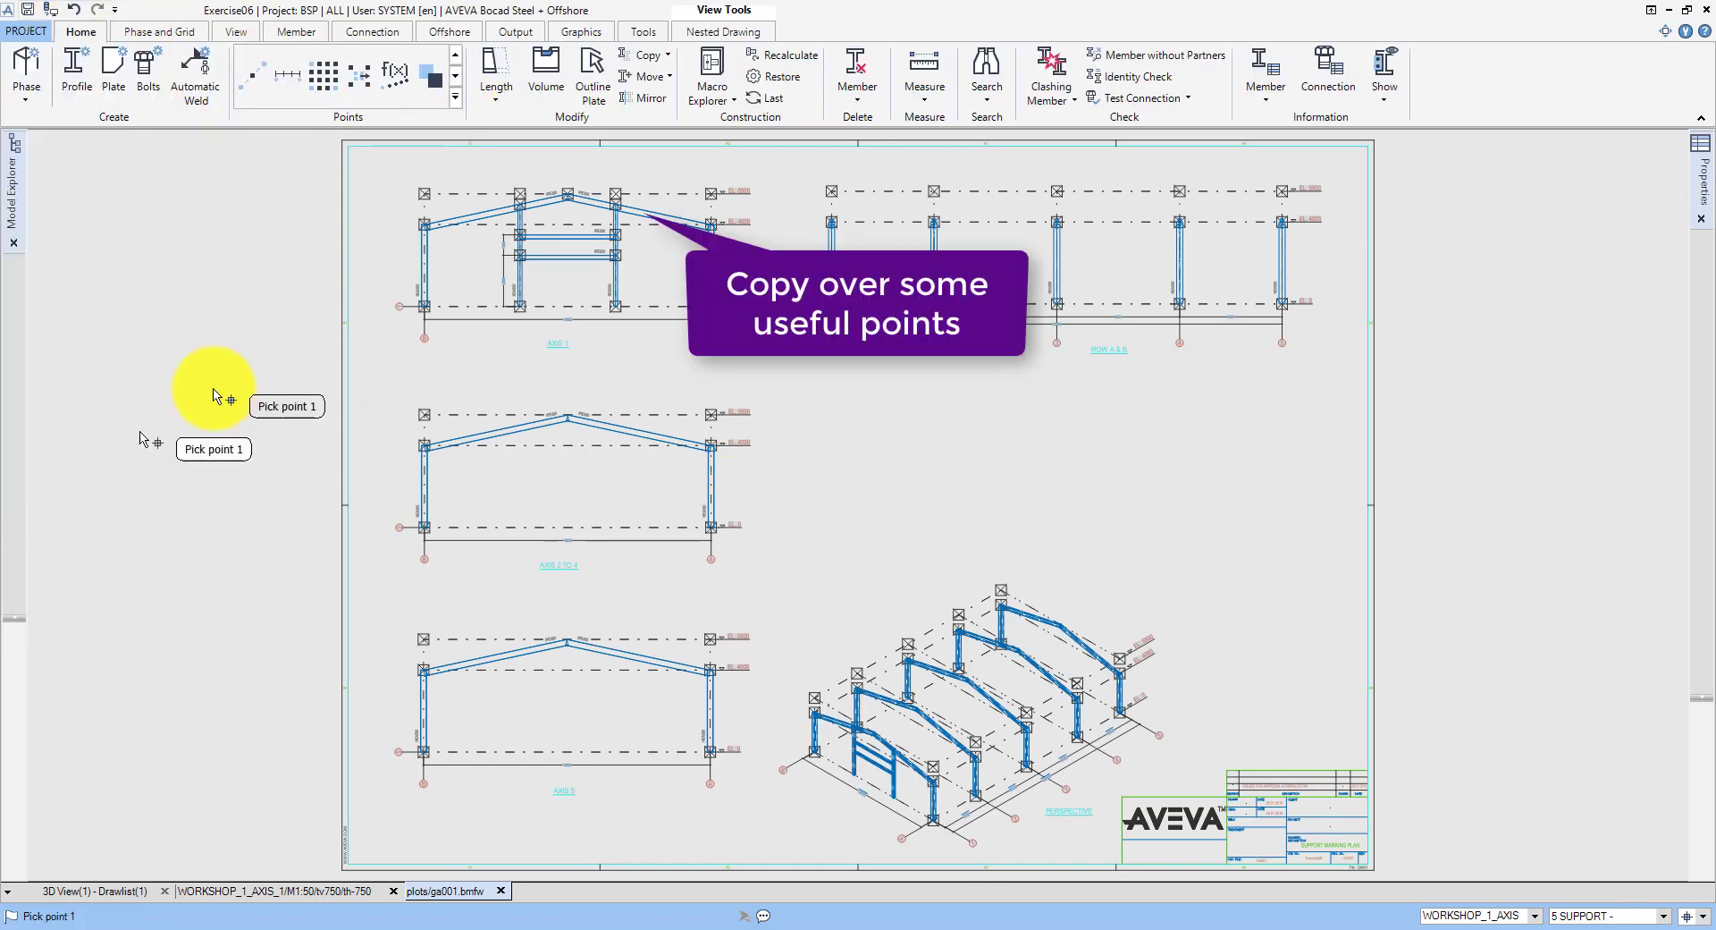
click(519, 204)
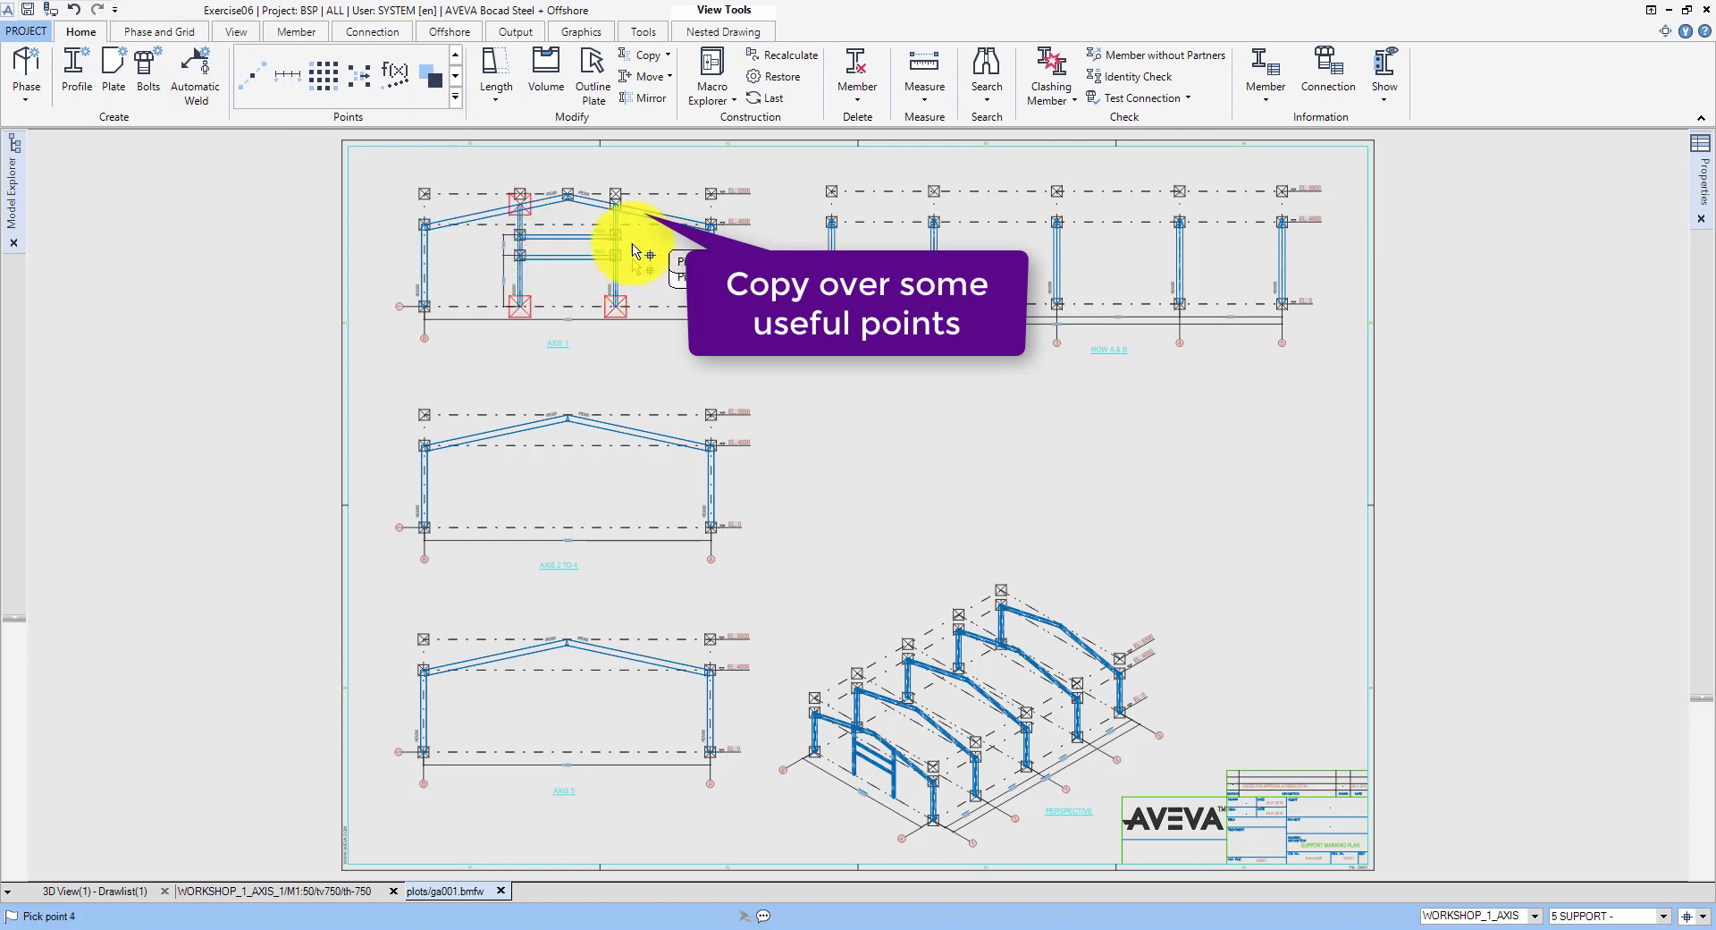
click(623, 218)
click(661, 644)
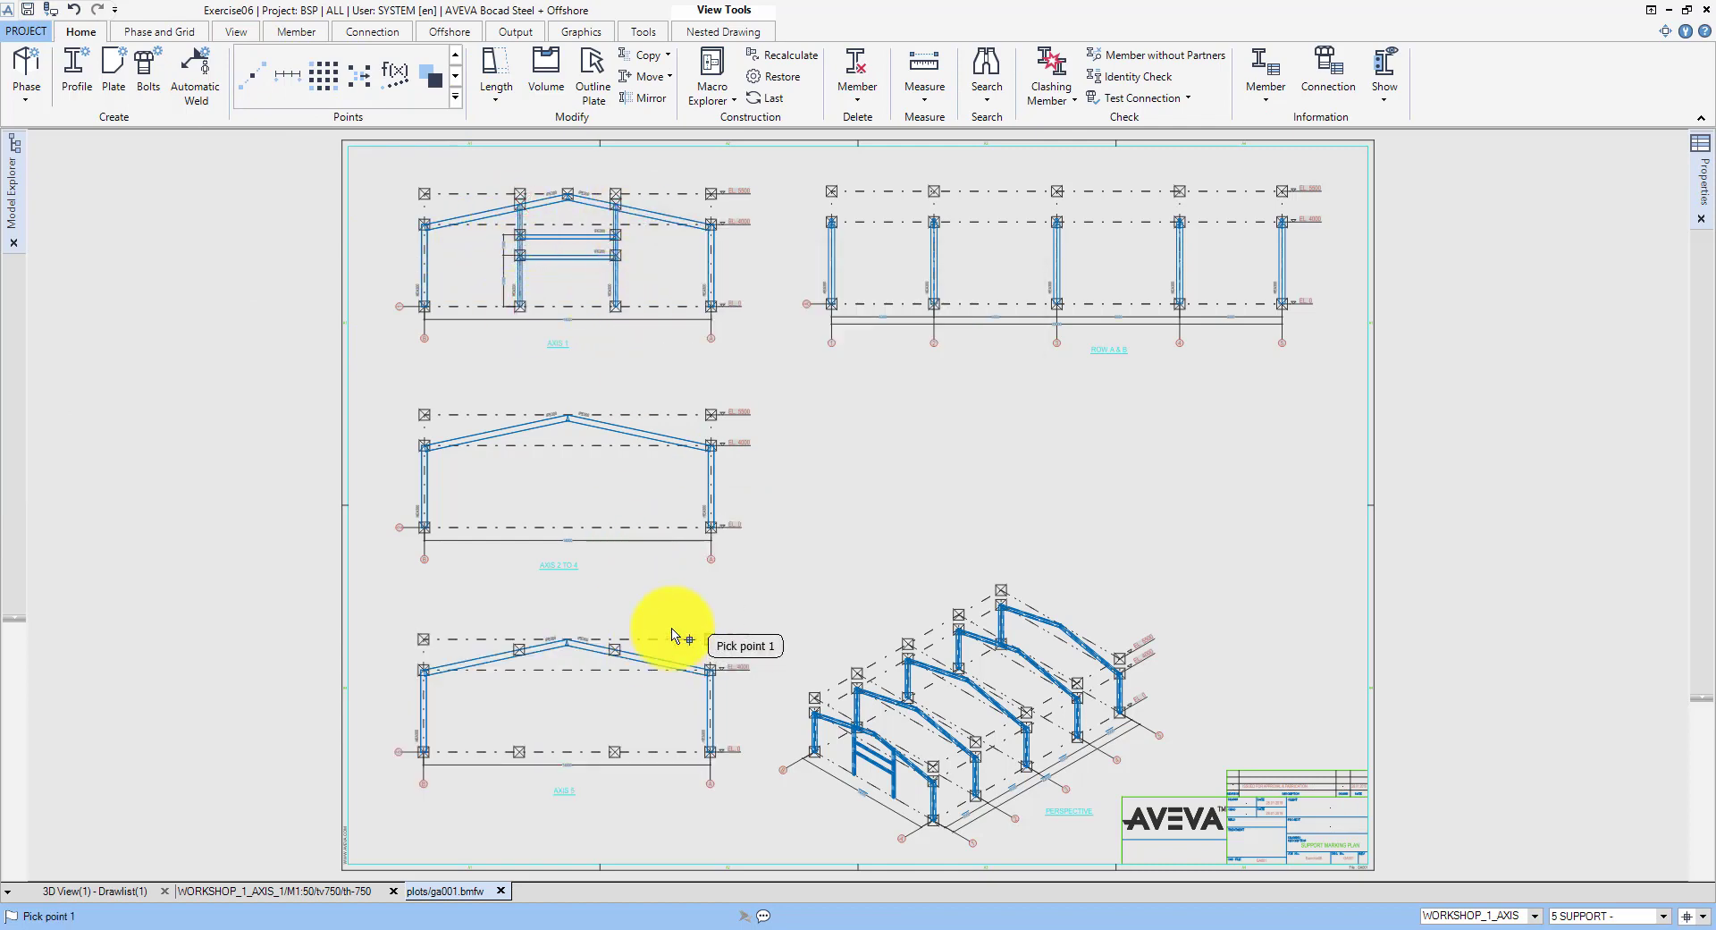
Step: Create two intermediate columns on AXIS 5 between the copied base and rafter points, using settings loaded from an AXIS 1 intermediate column
click(86, 70)
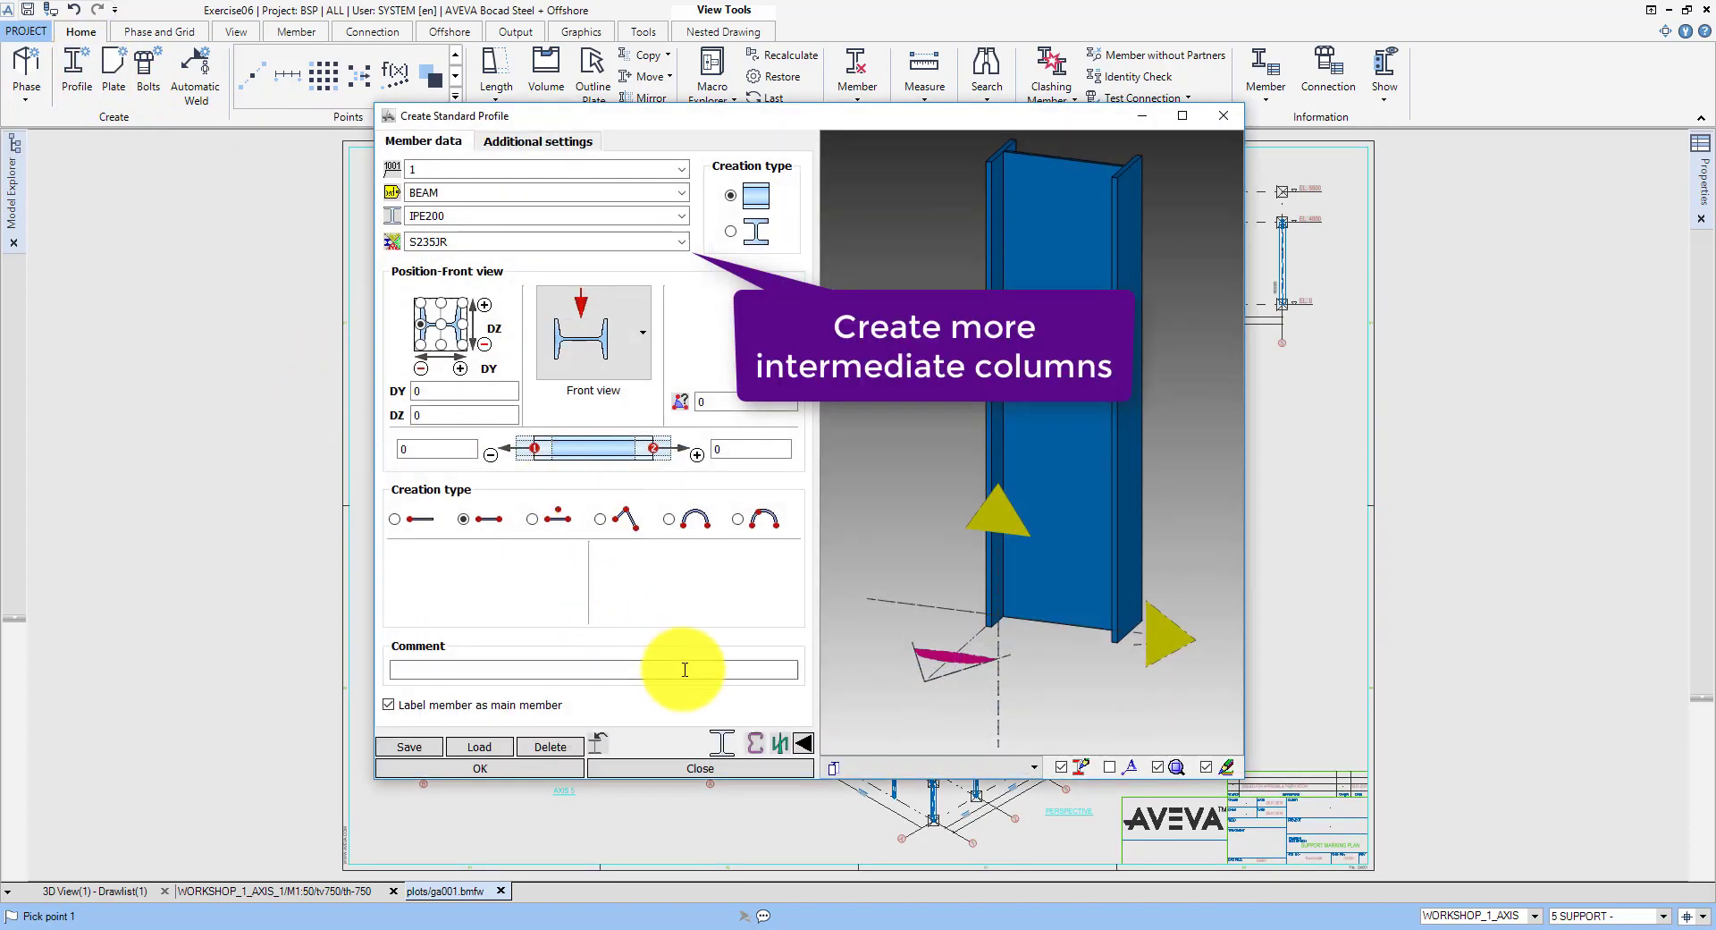
click(597, 742)
click(523, 282)
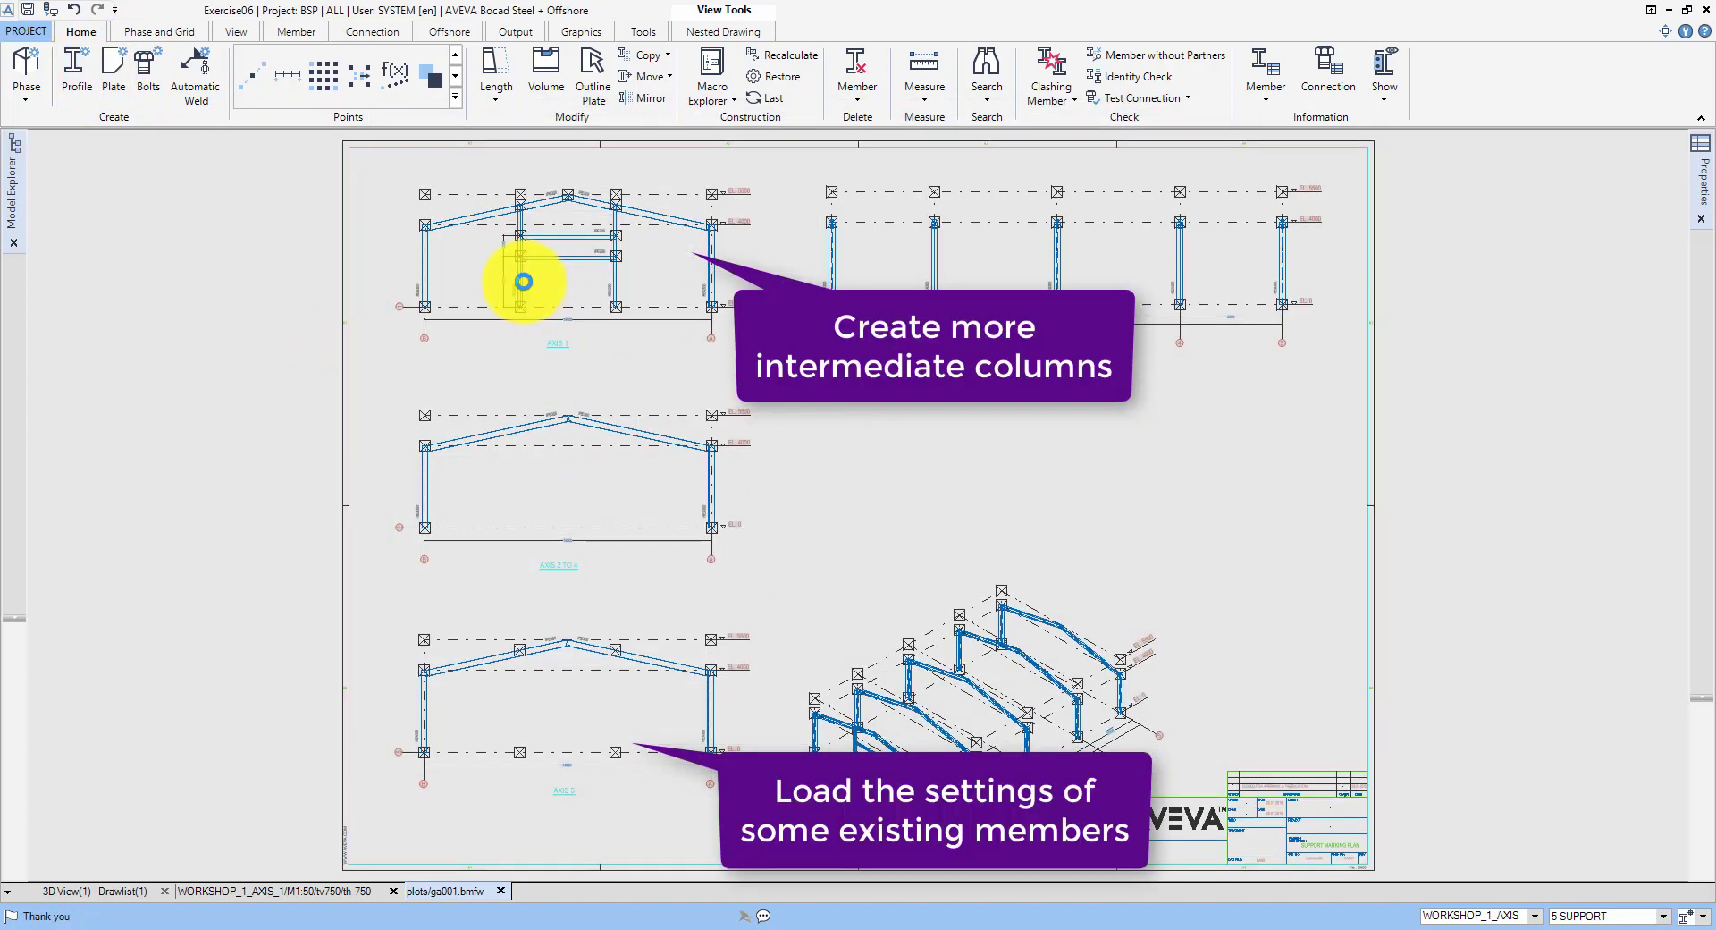
click(452, 759)
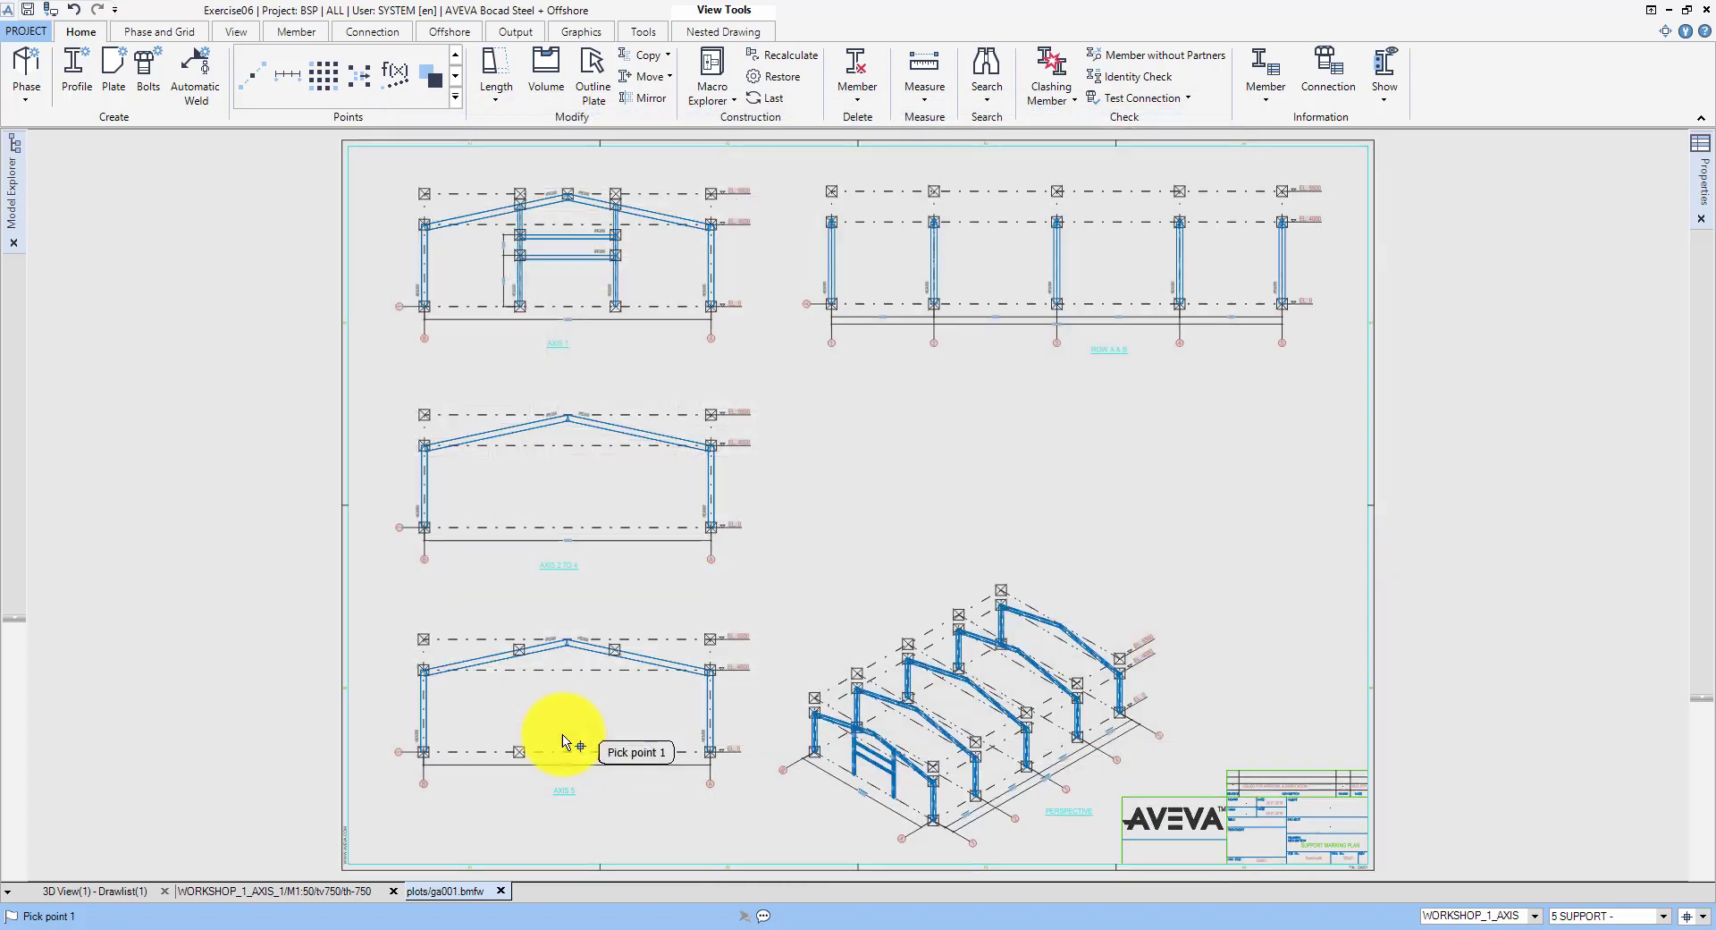
click(519, 751)
click(519, 650)
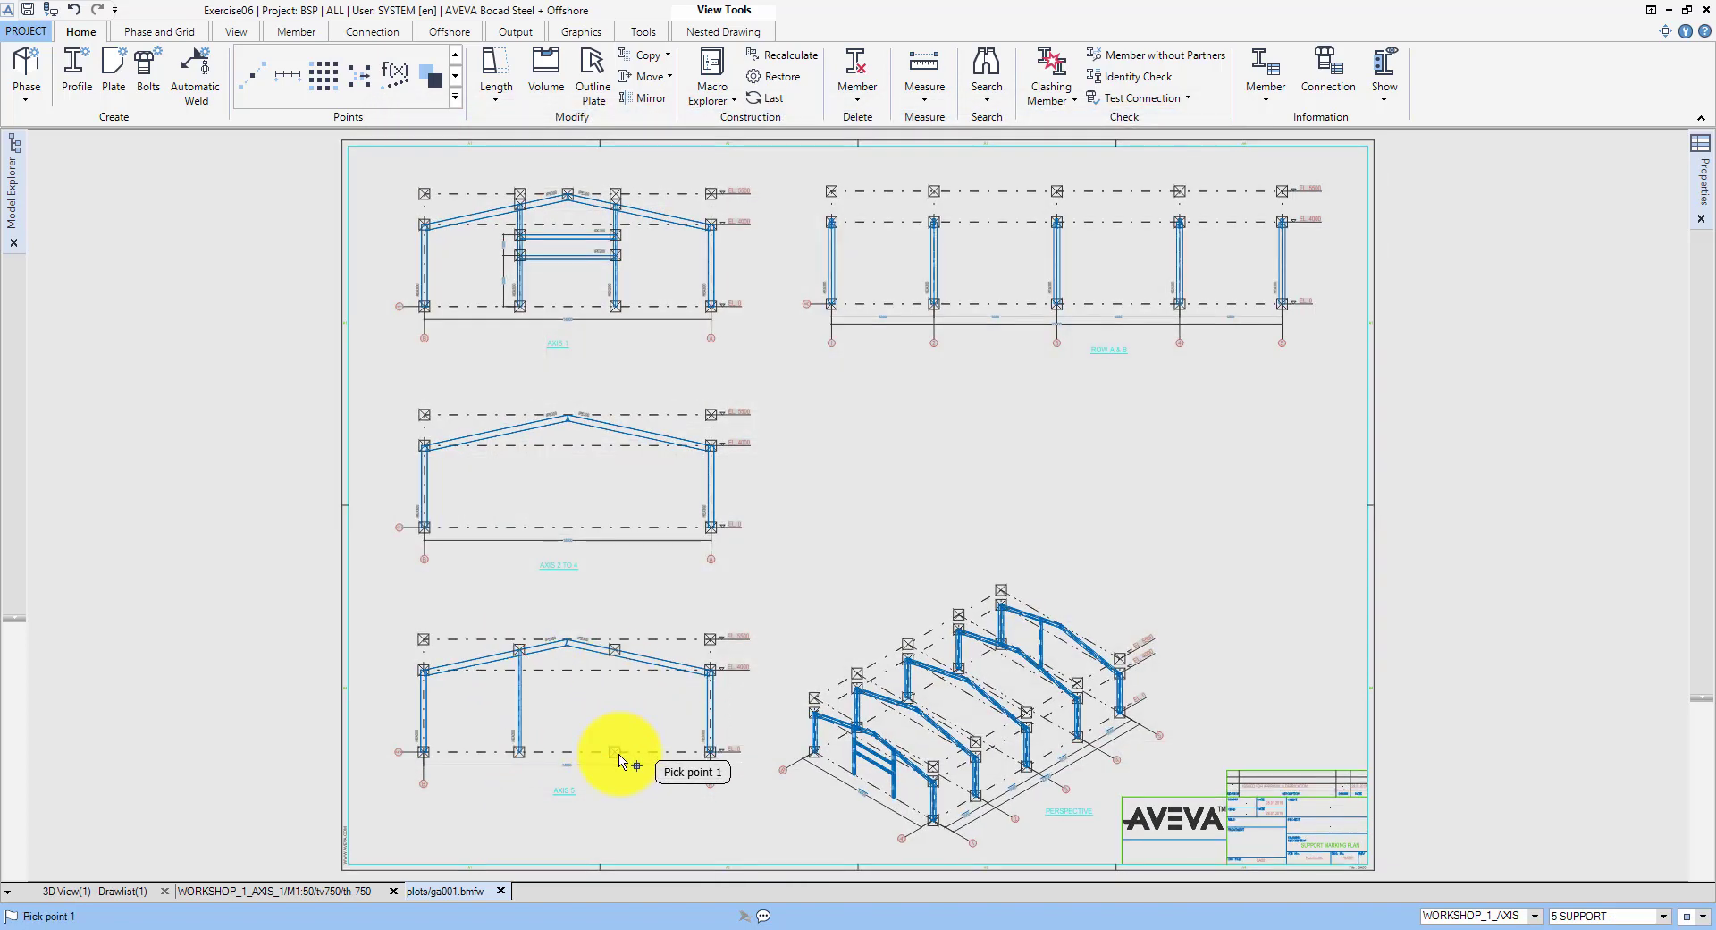
click(615, 751)
click(620, 649)
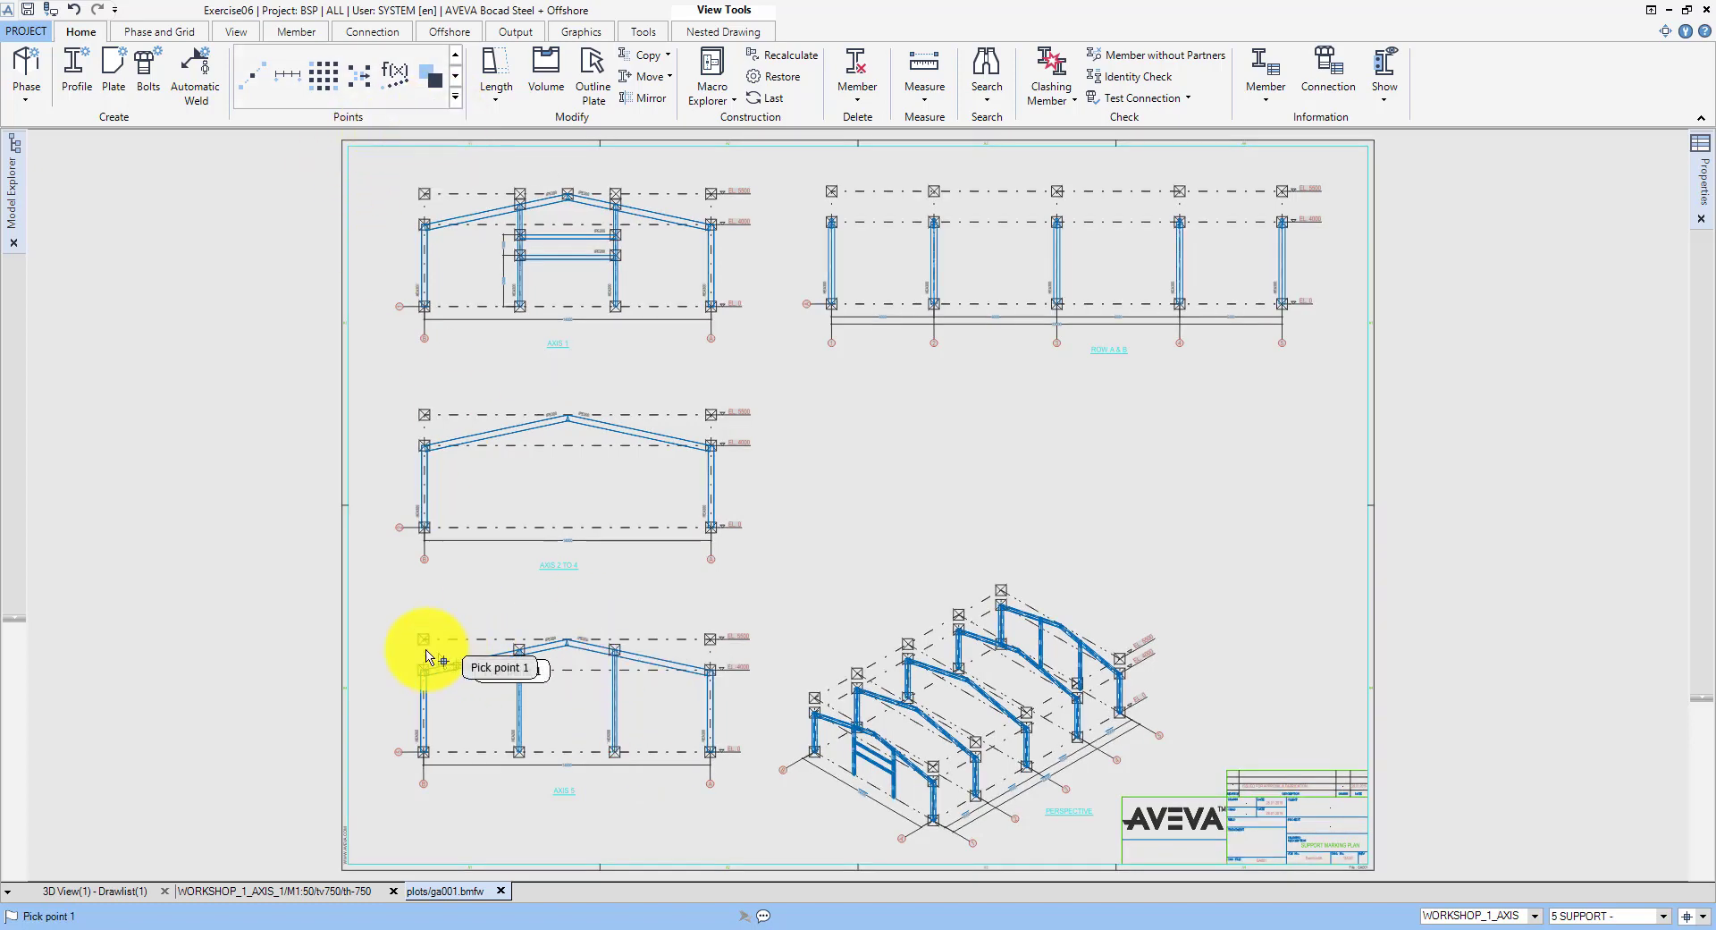
Step: Create parallel points on both AXIS 5 intermediate columns above their base points, three quarters of the way up to EL. 4000
drag(354, 576, 820, 840)
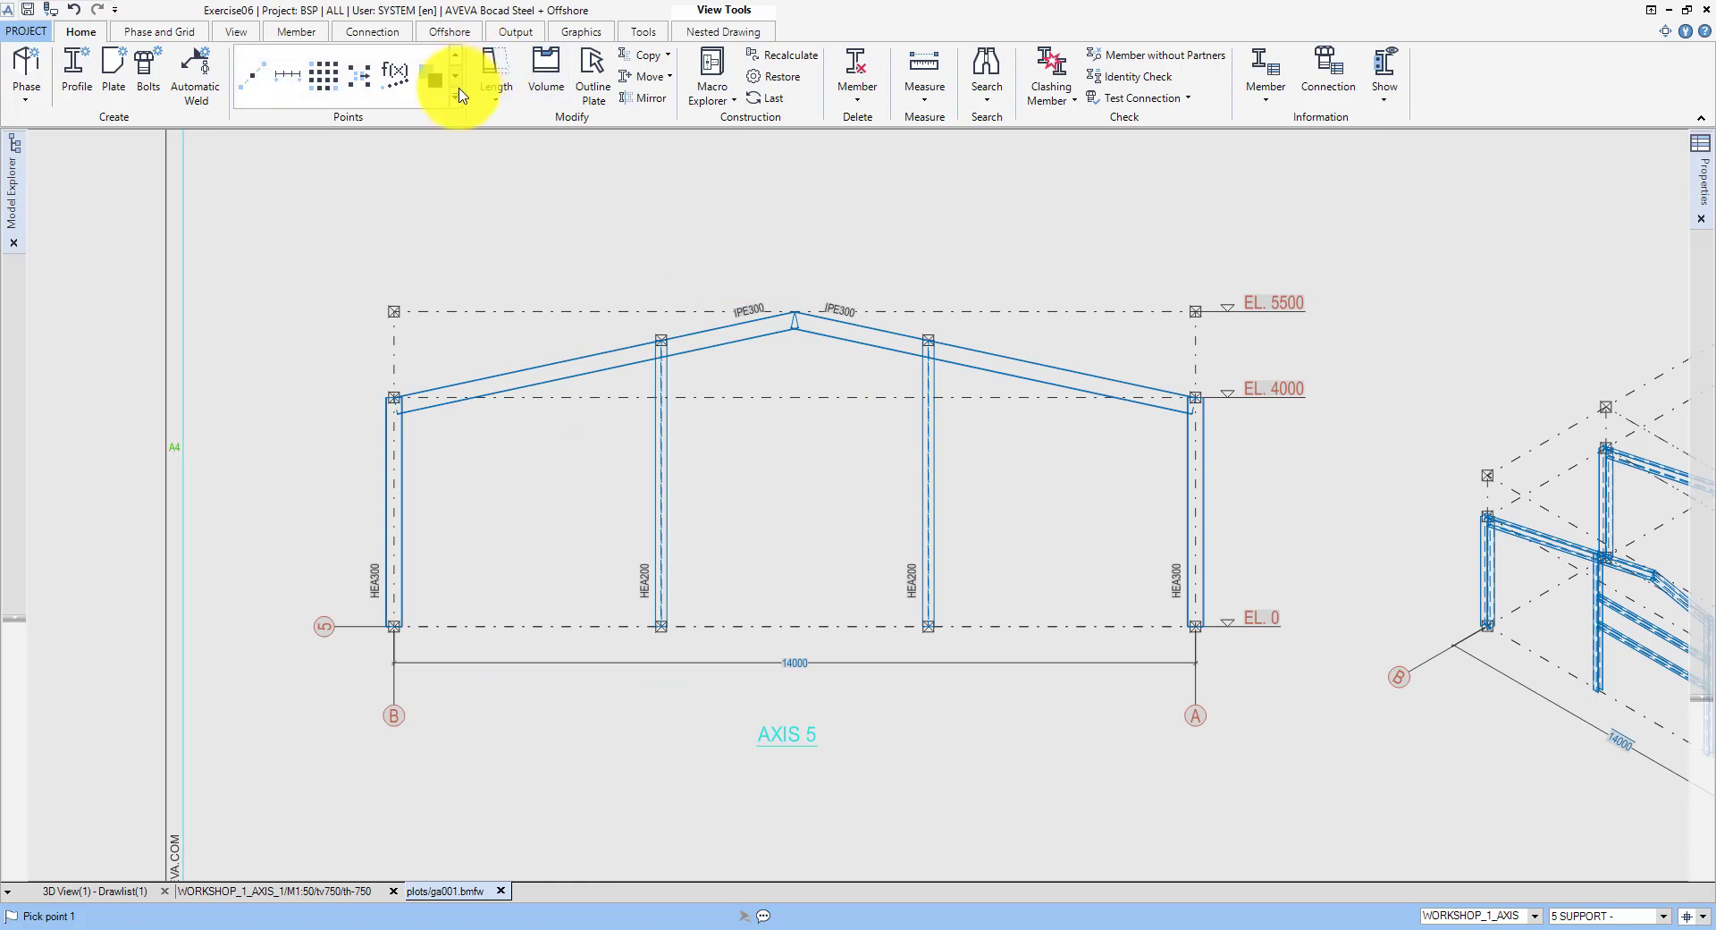
click(455, 97)
click(150, 93)
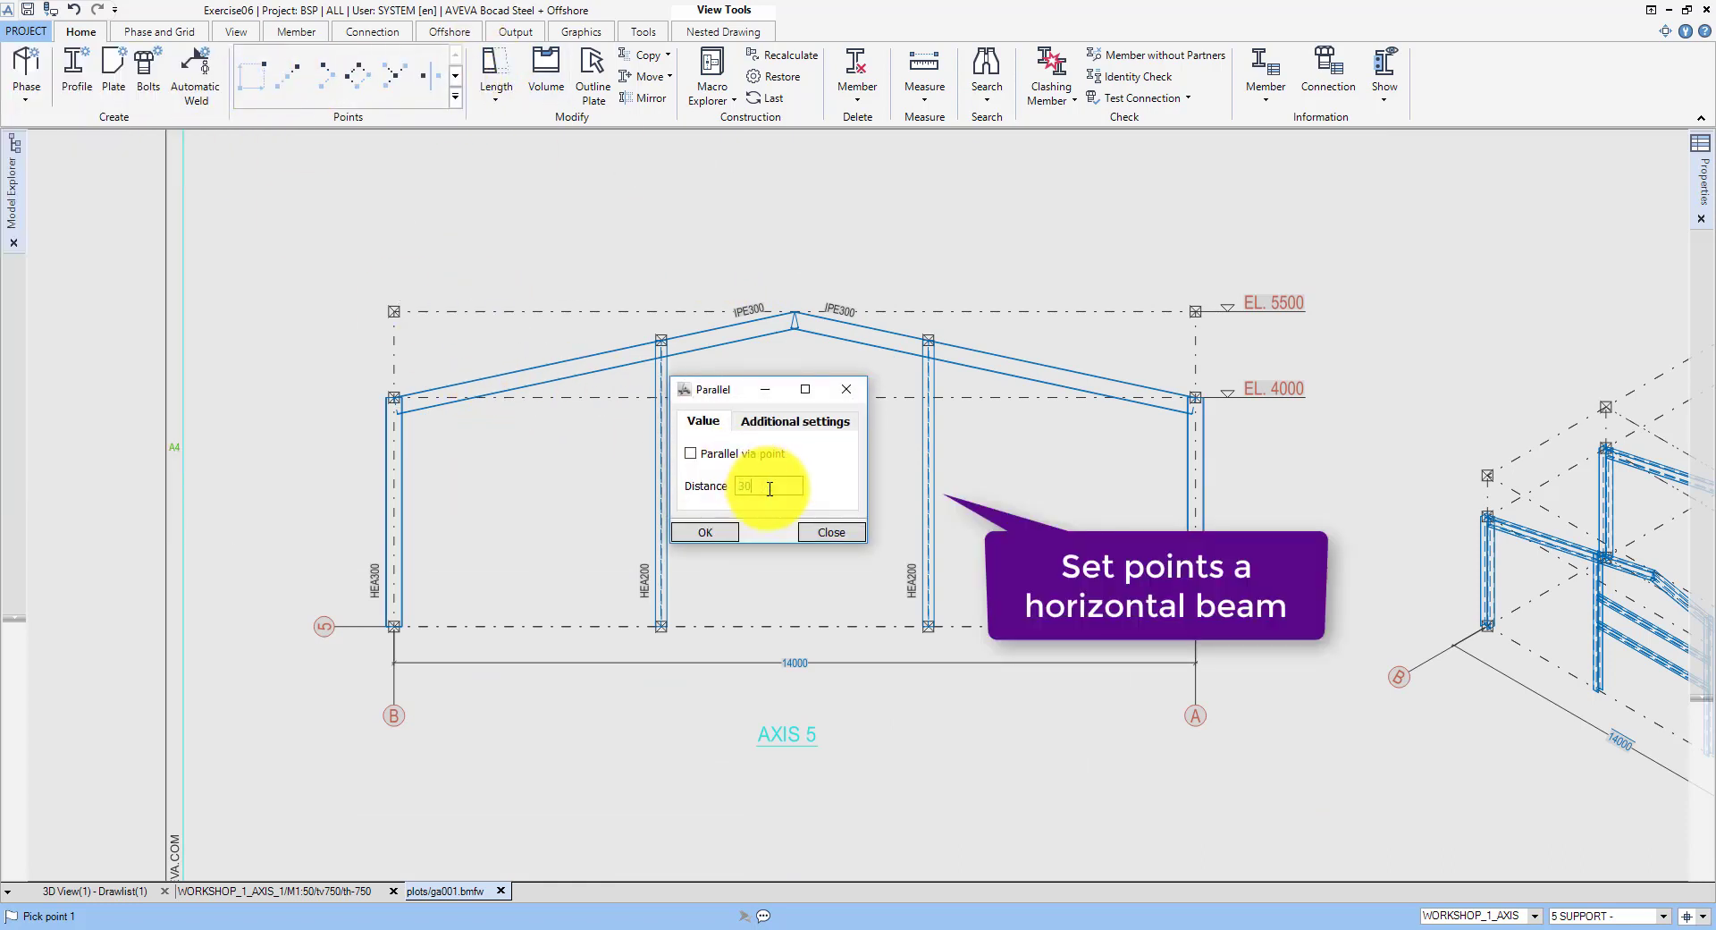
click(705, 532)
click(660, 625)
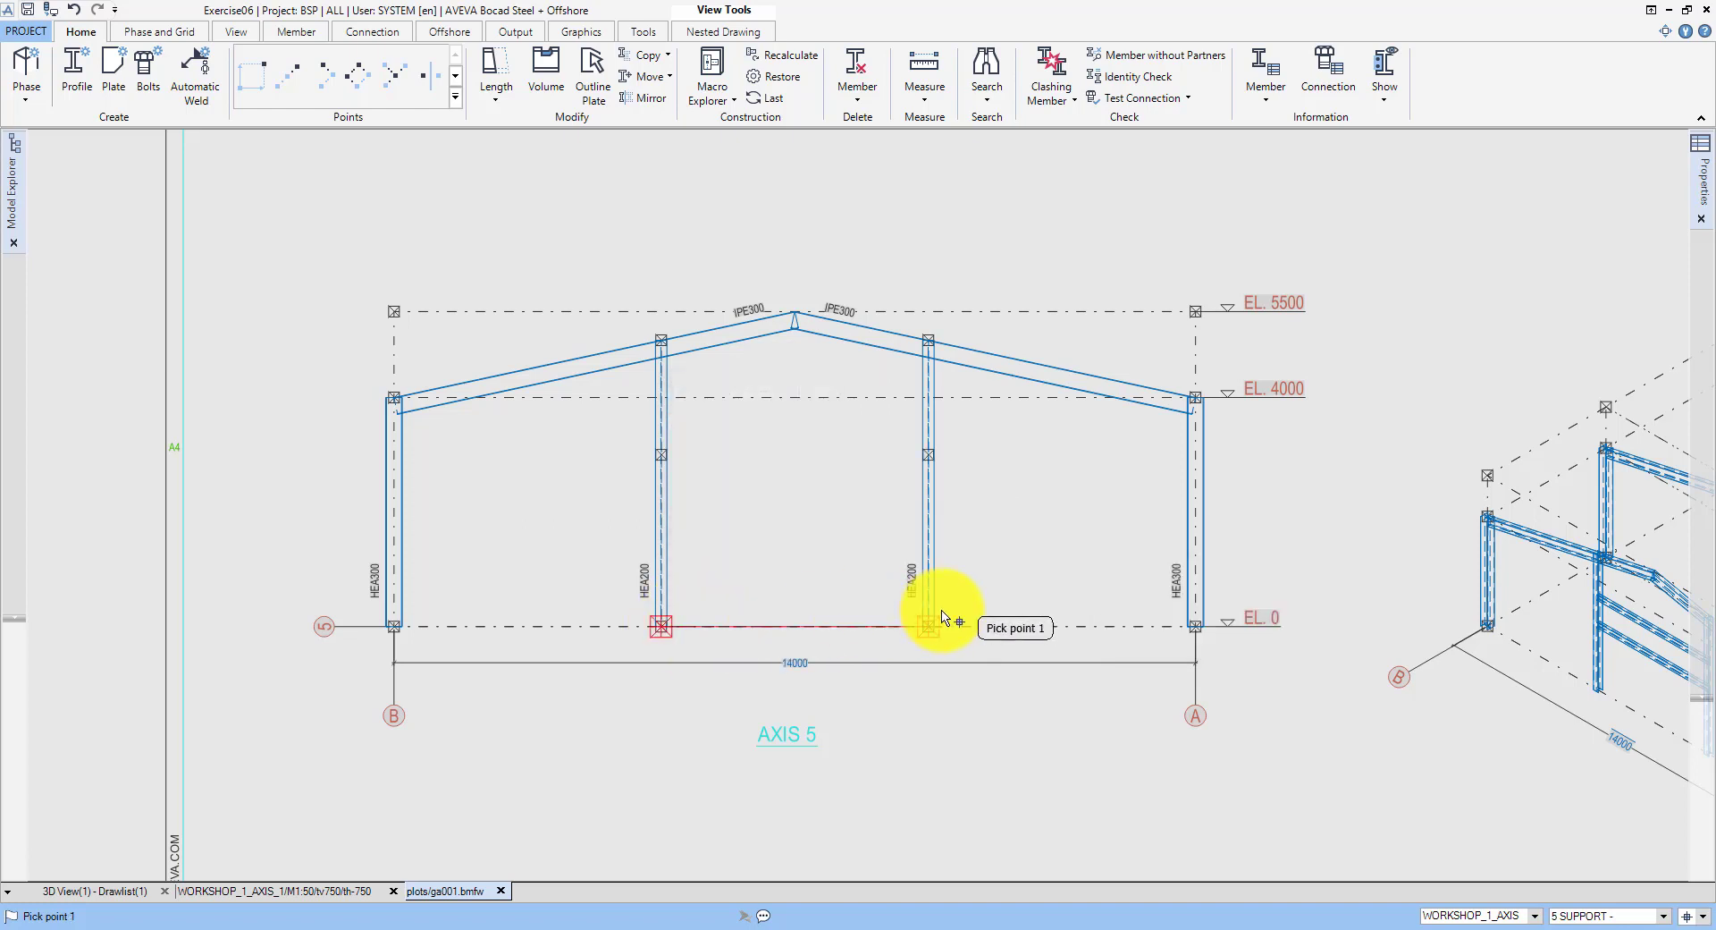
Step: Create an IPE200 beam between the parallel points on the AXIS 5 intermediate columns, using settings loaded from an existing AXIS 1 beam
click(75, 67)
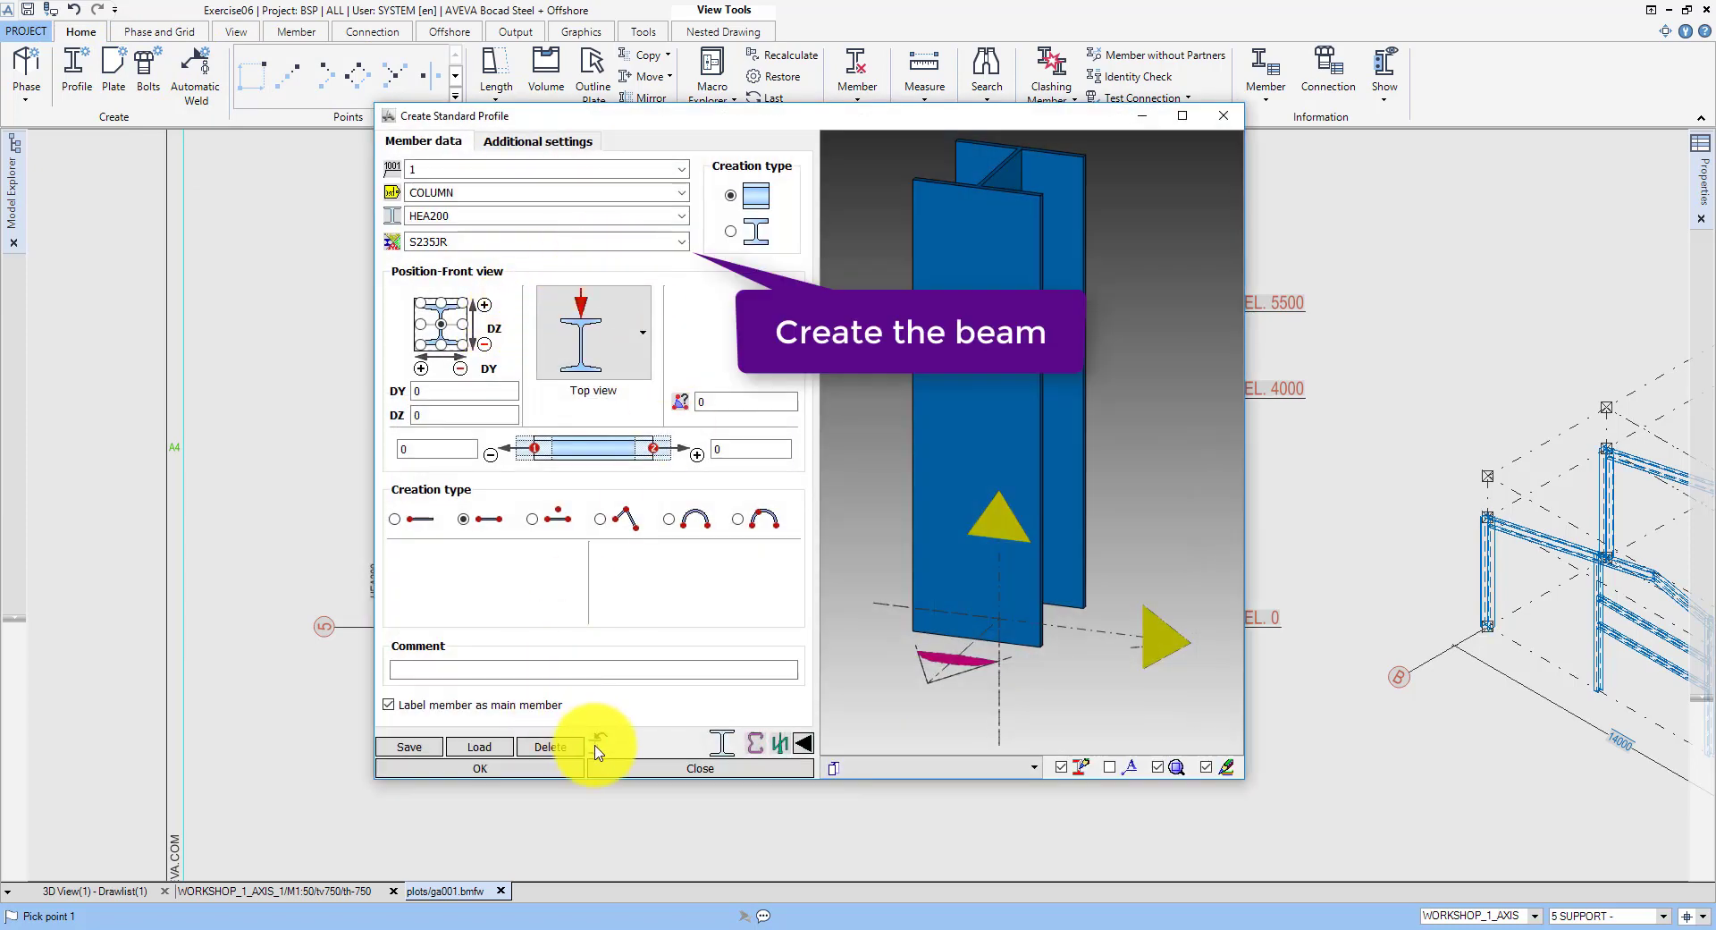
click(601, 731)
click(1605, 633)
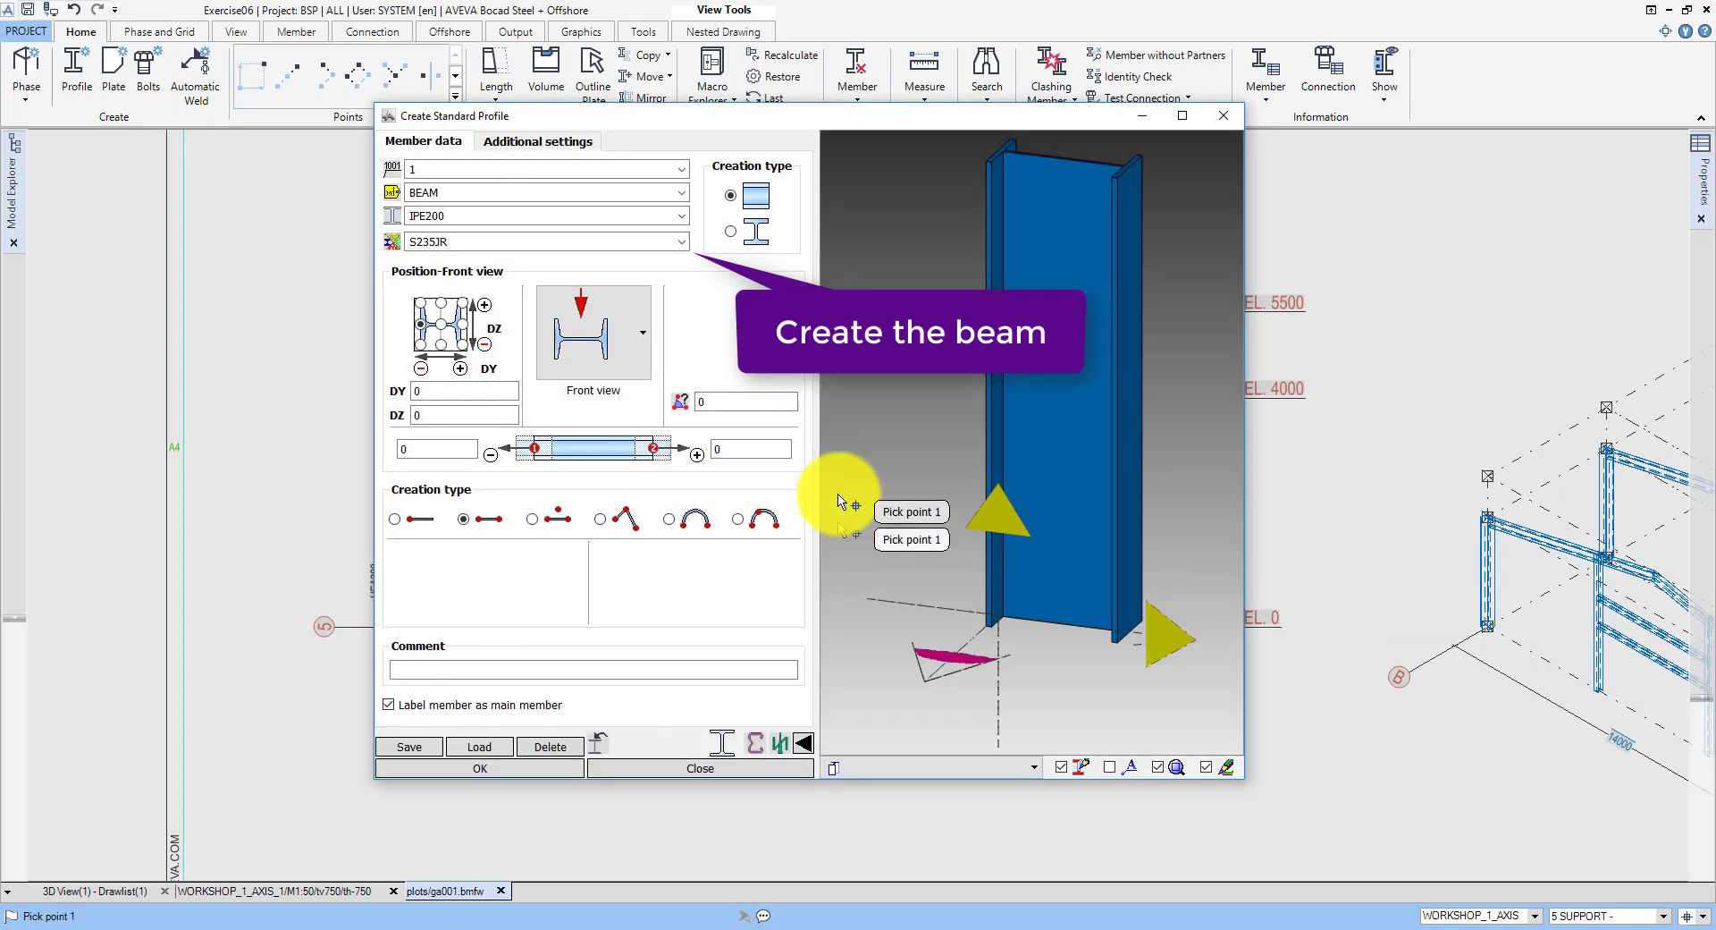
click(496, 766)
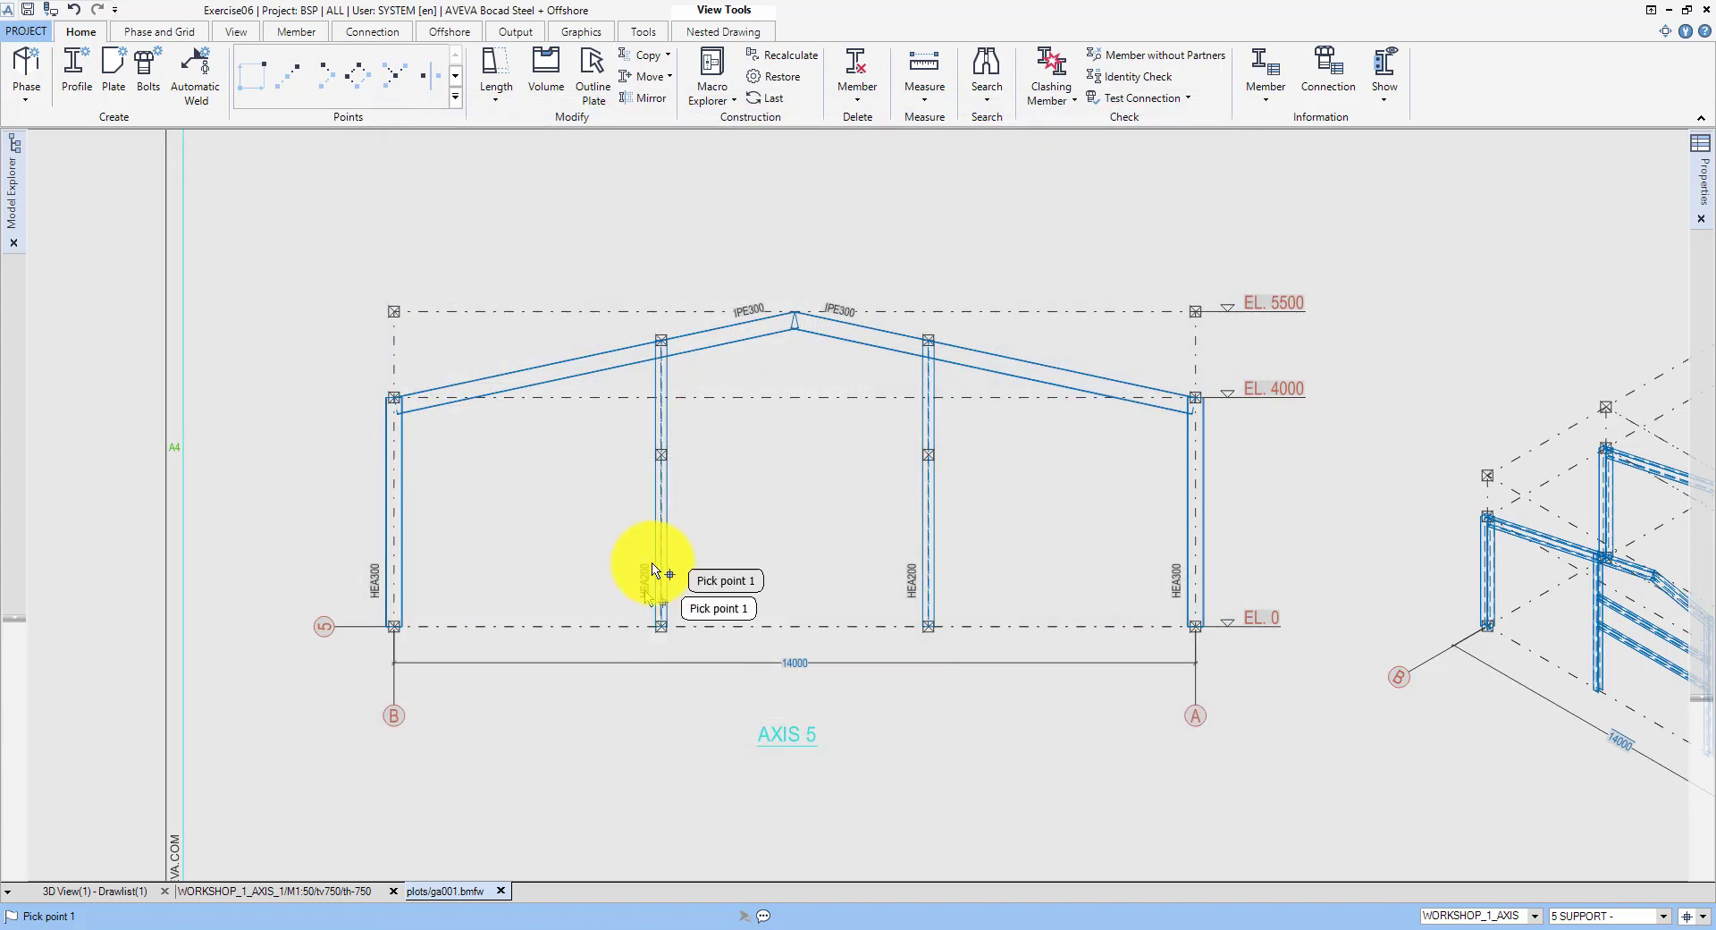
click(934, 456)
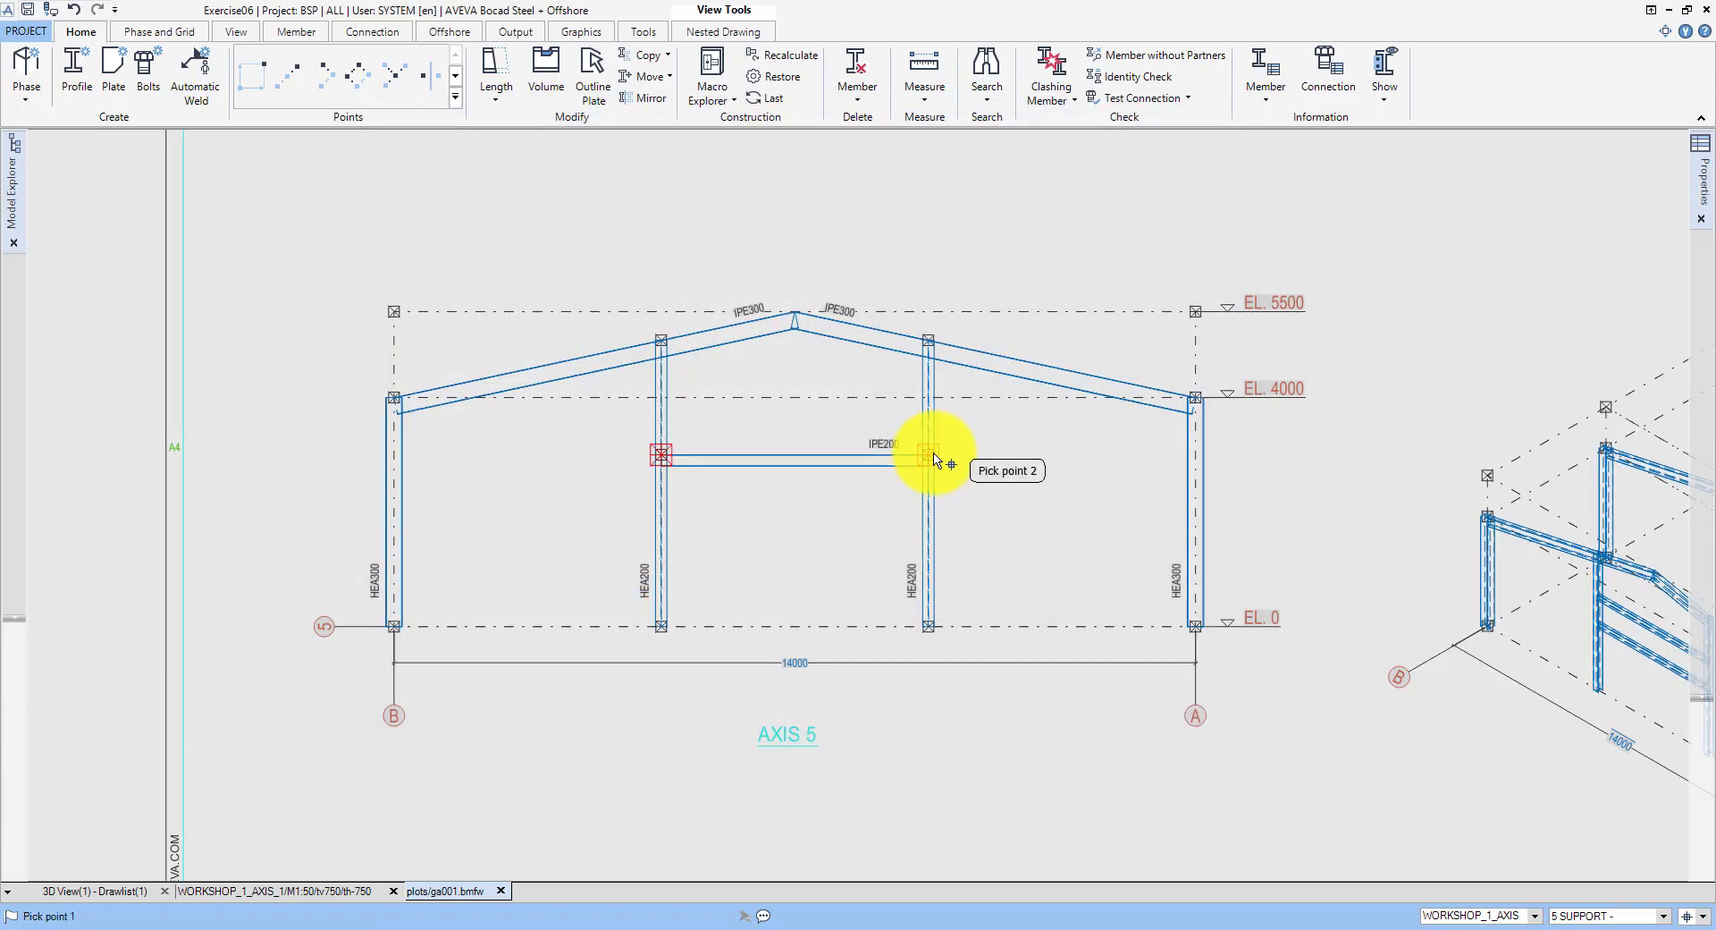
Step: Add a vertical dimension in the AXIS 5 view from the axis B-side intermediate column's base to the horizontal beam point
middle_click(934, 456)
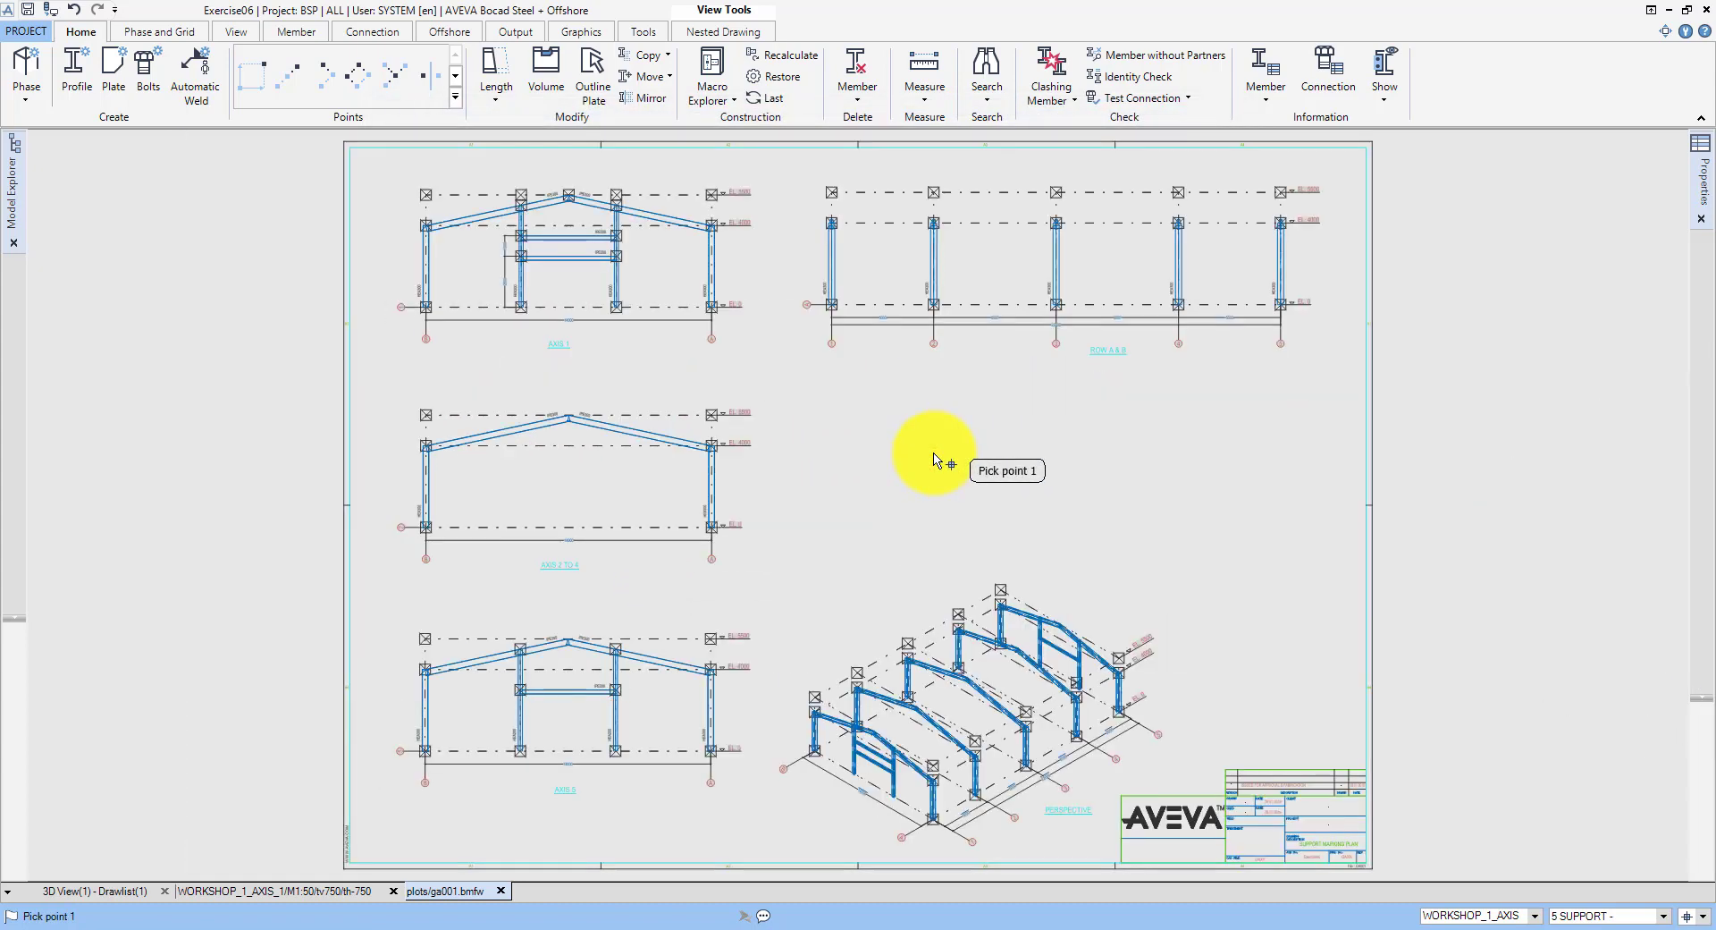
click(582, 34)
click(36, 65)
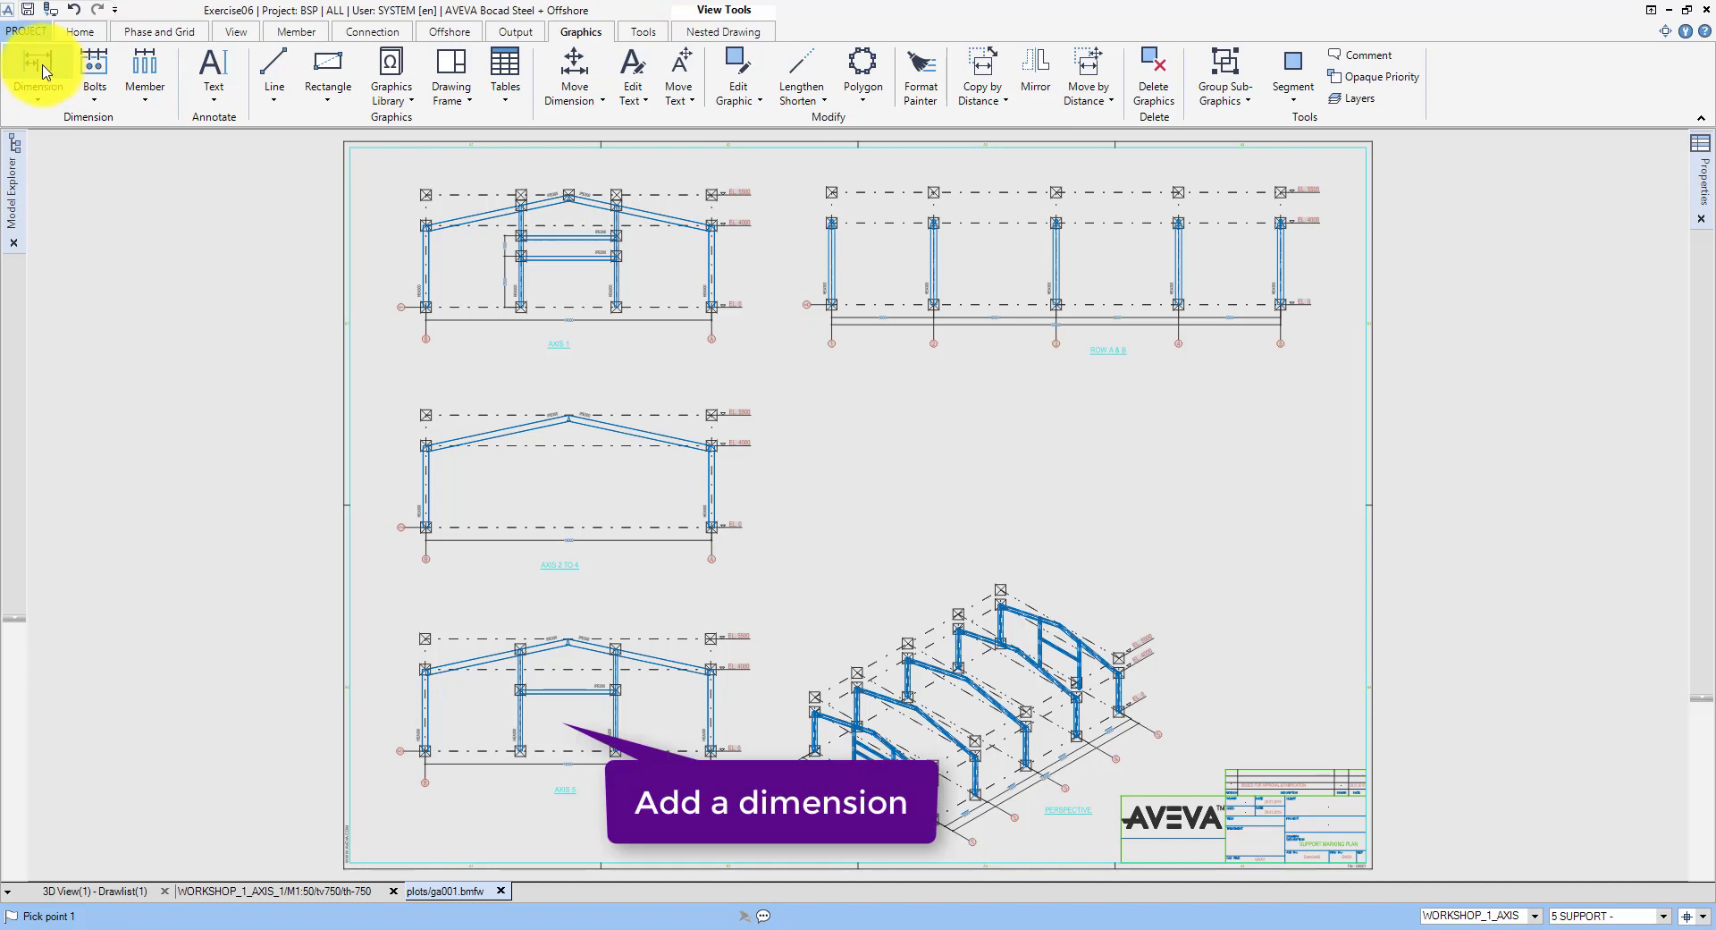
click(520, 749)
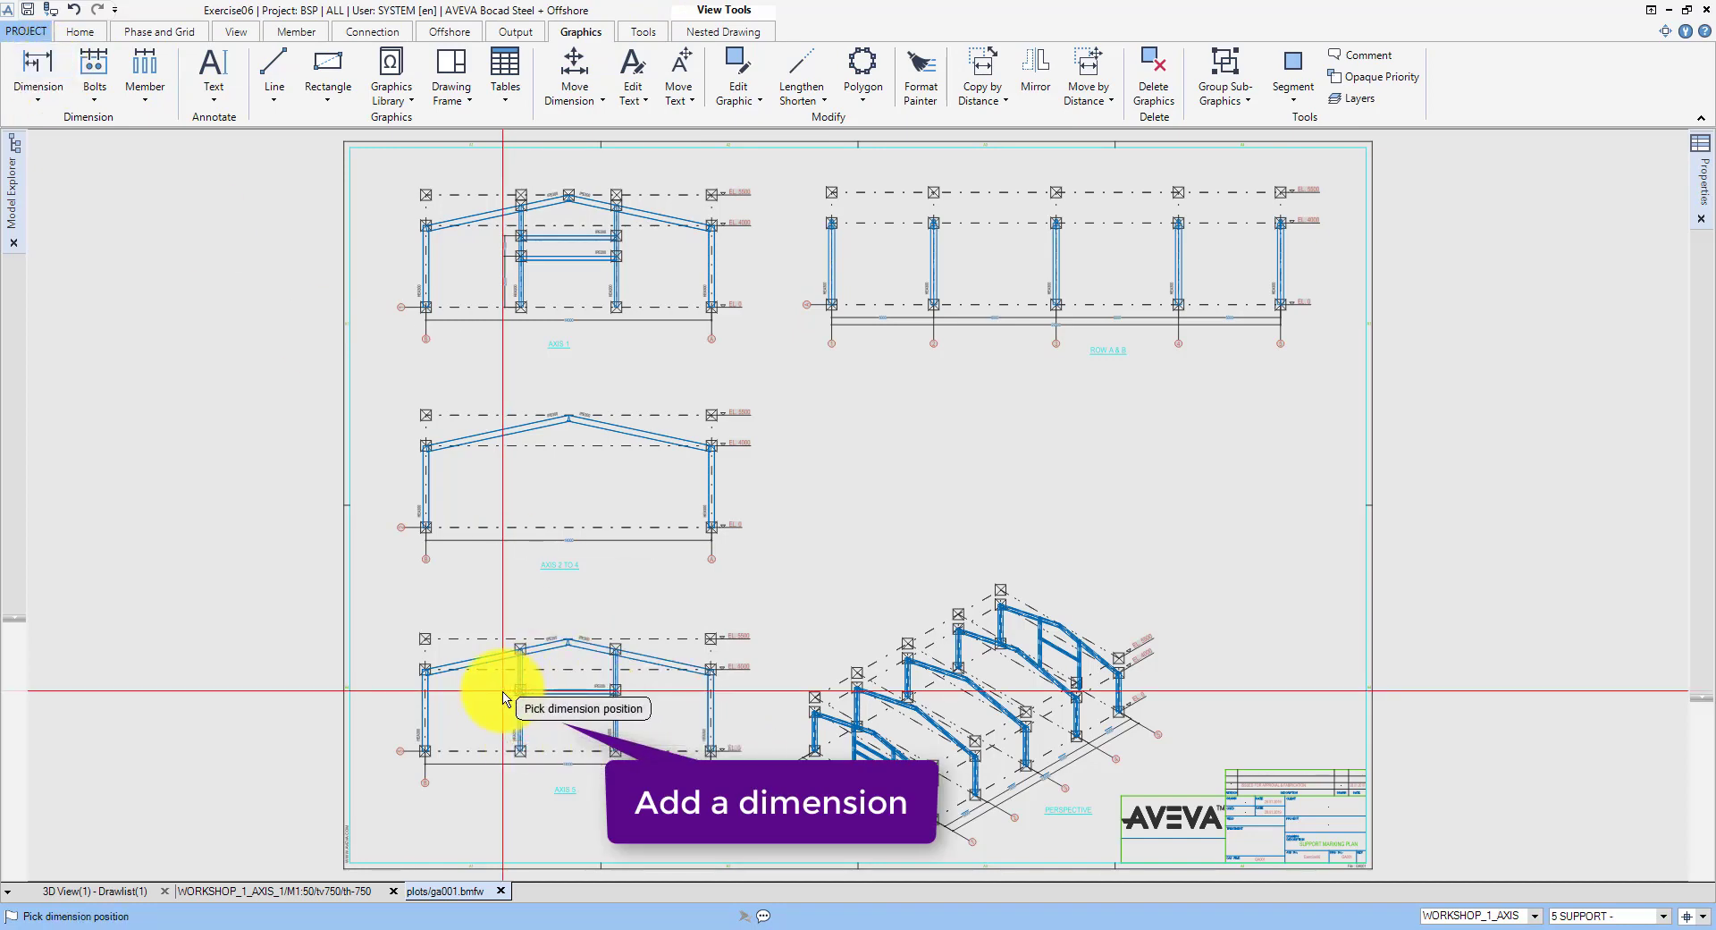
click(504, 691)
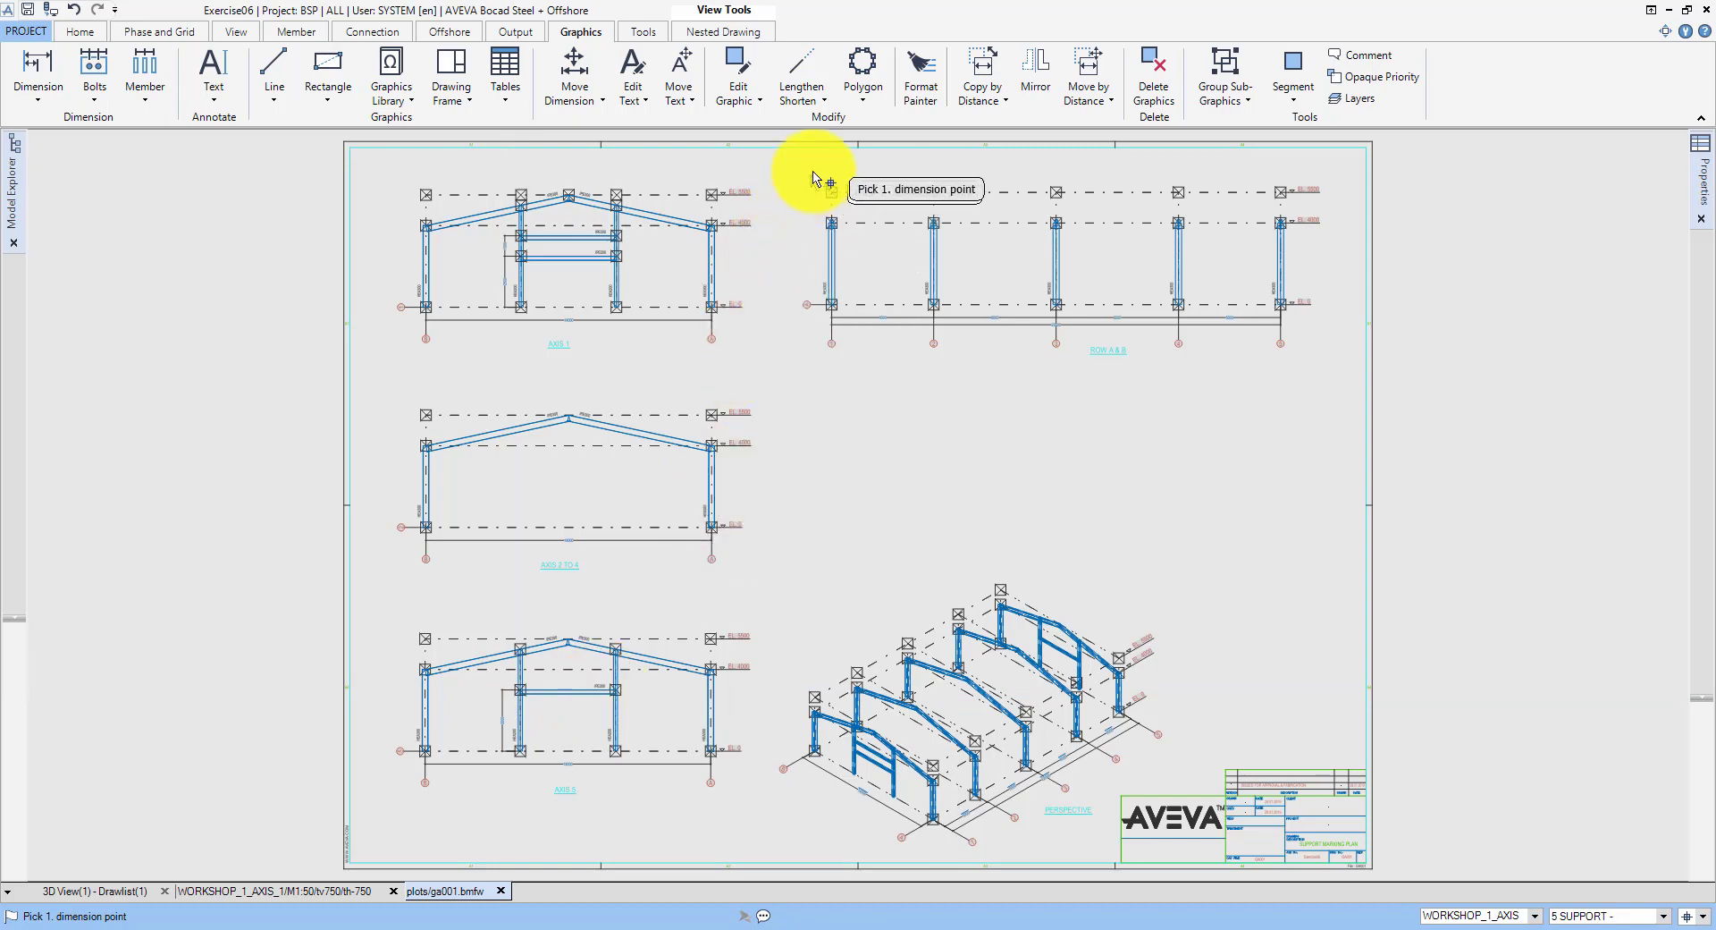
Step: In the ROW A & B view, create parallel points 250 above the base points of the columns on axes 1, 2, 4 and 5
middle_drag(803, 168, 1332, 362)
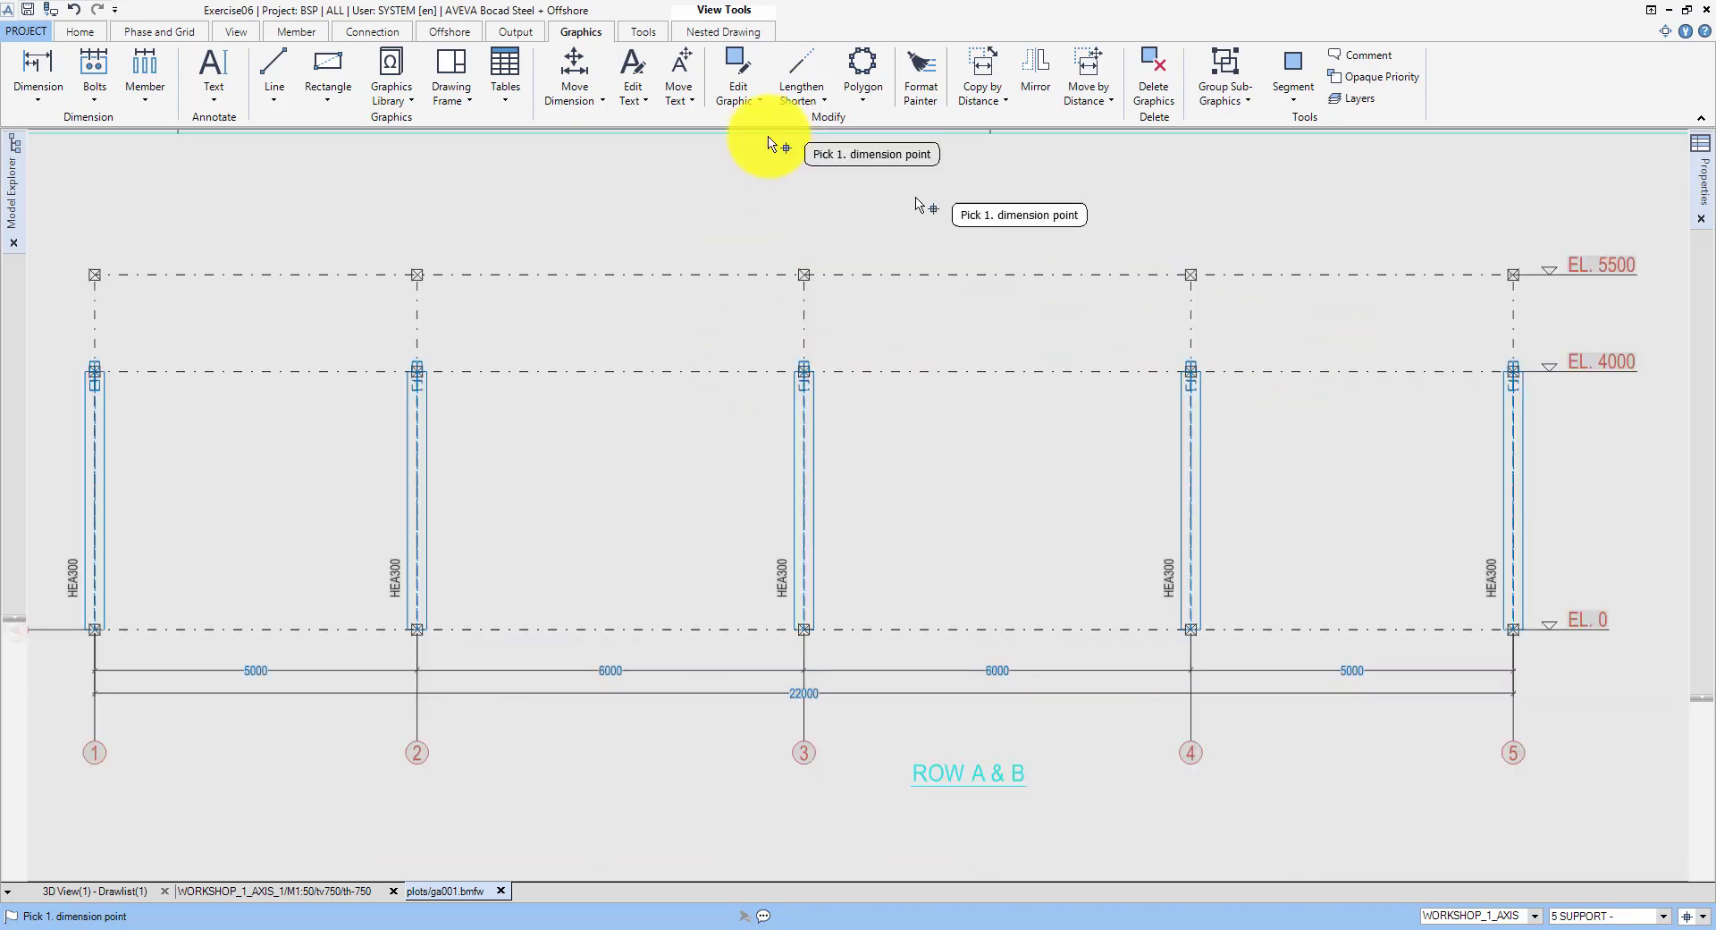
click(82, 34)
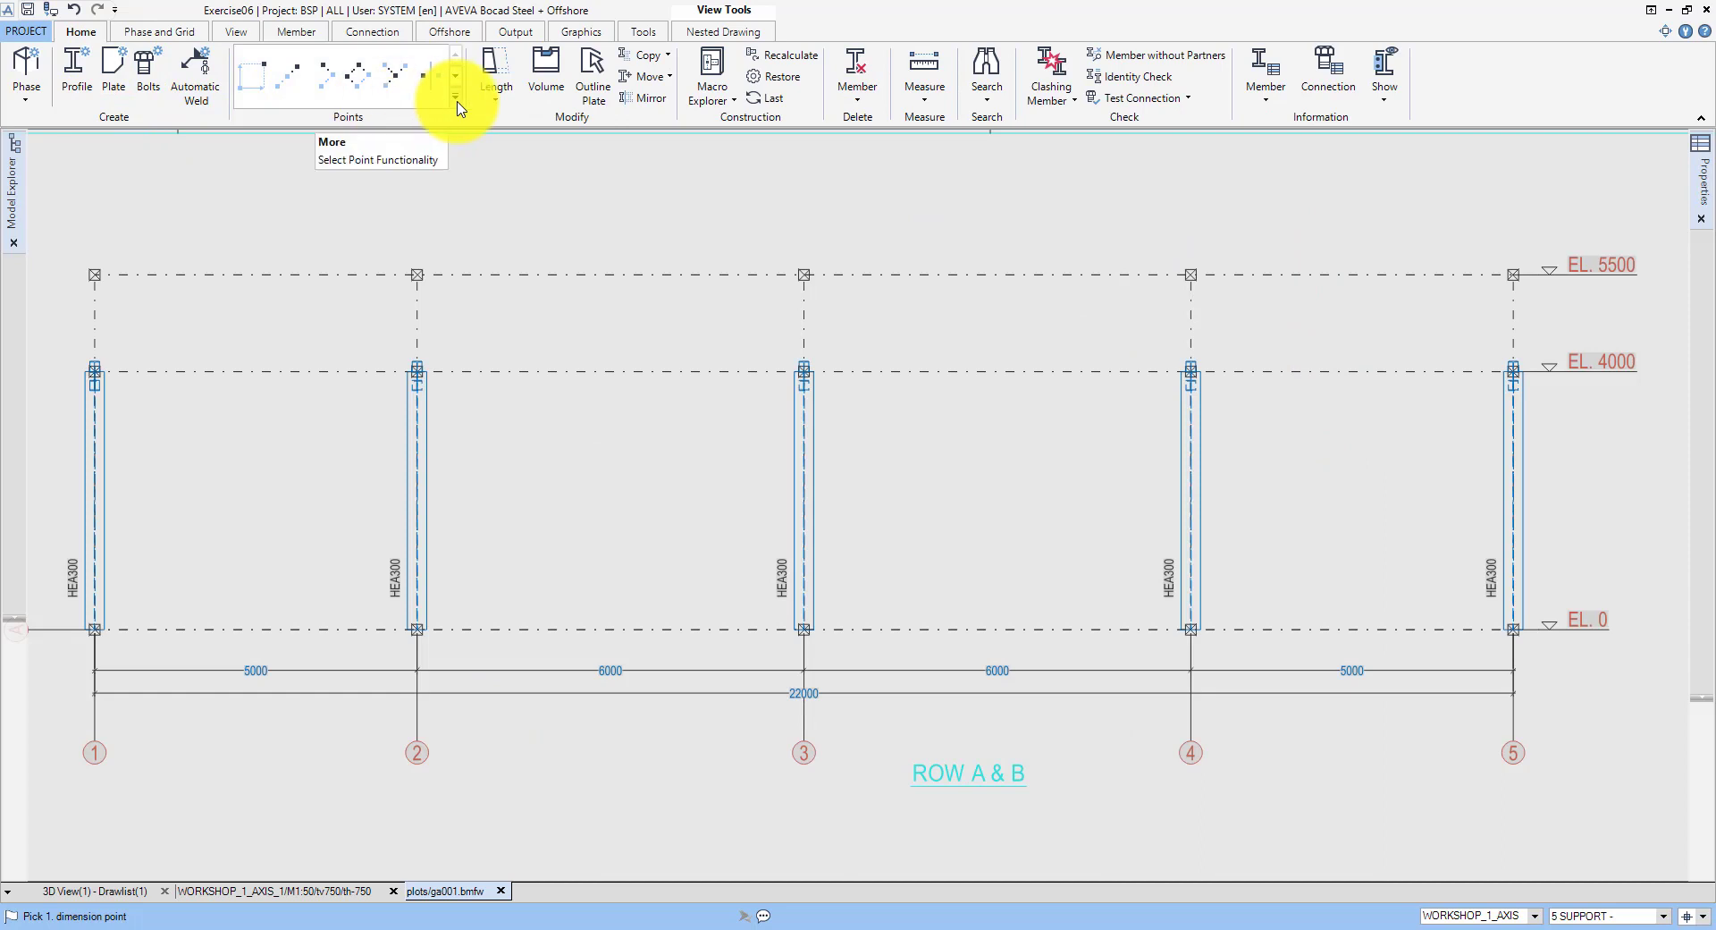
click(359, 77)
click(575, 369)
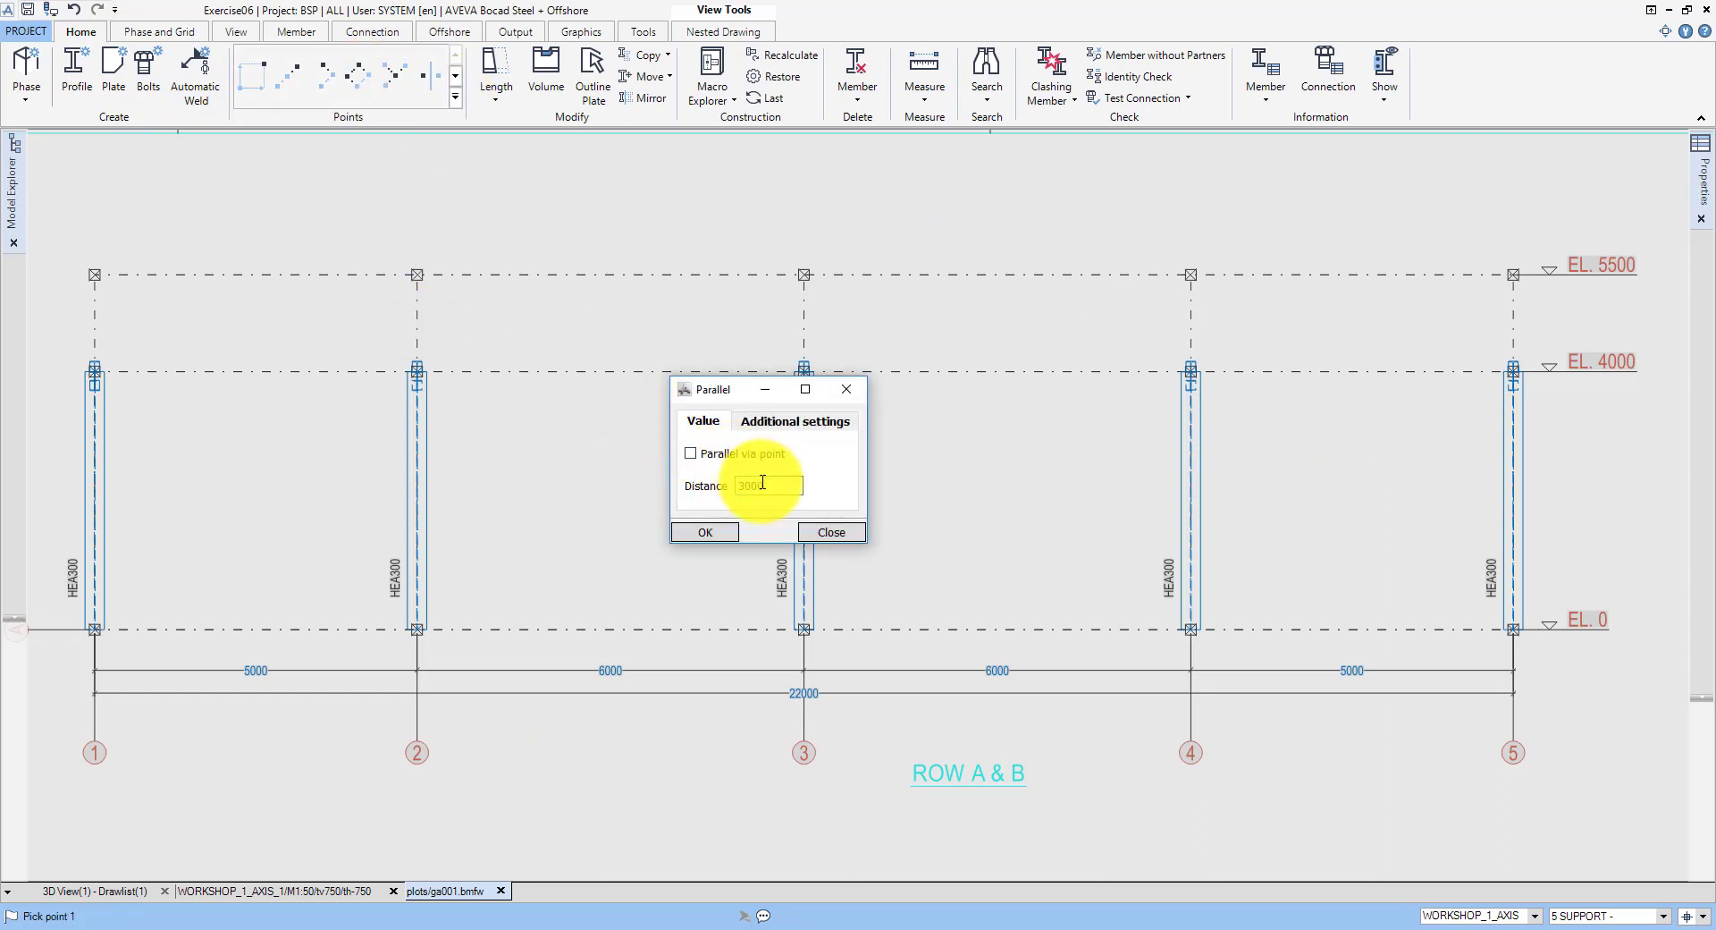
text(2500)
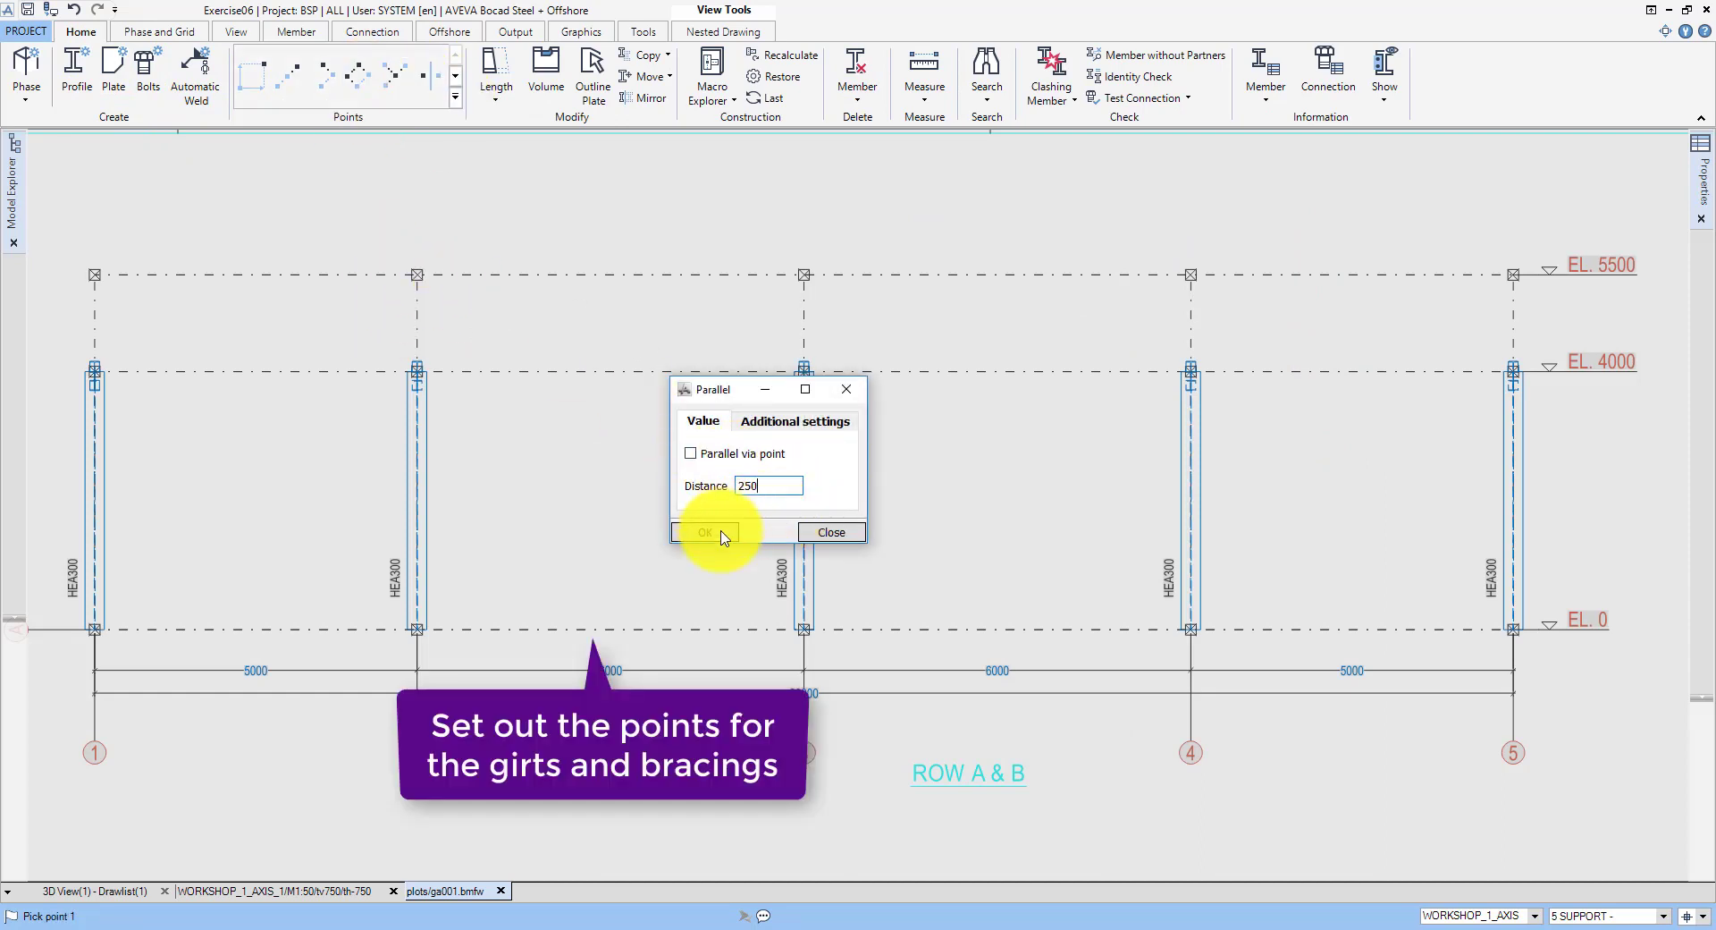
click(722, 532)
click(94, 630)
click(1191, 630)
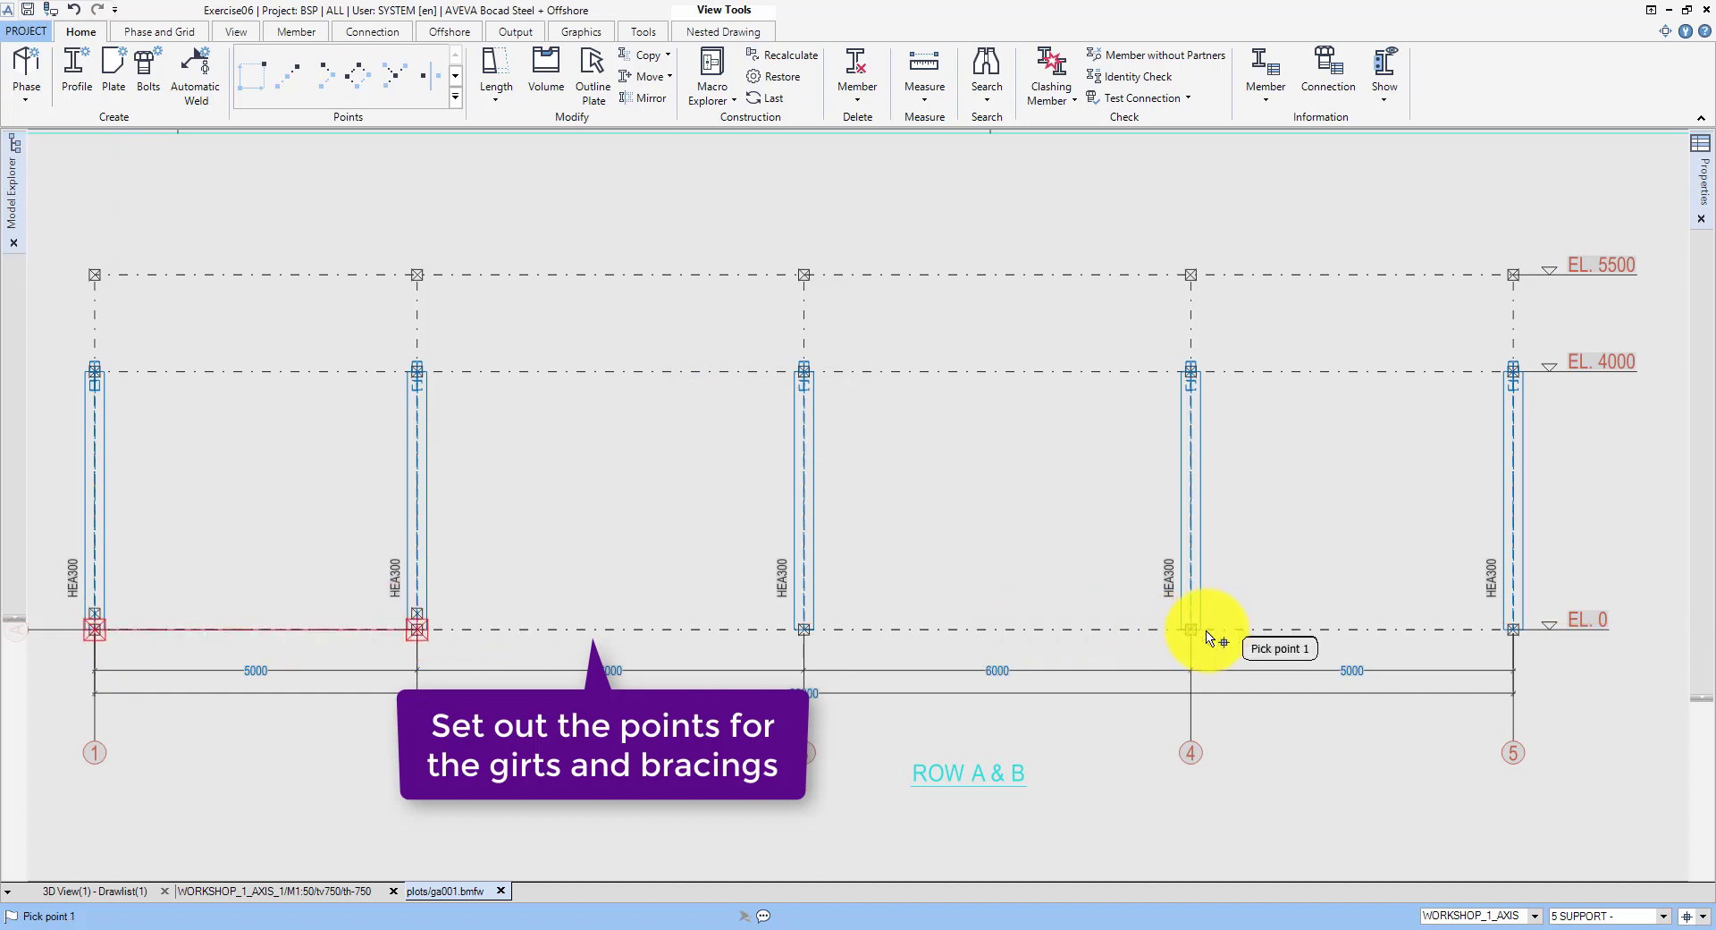
click(1513, 630)
Step: Create parallel points 250 below the EL. 4000 points of the columns on axes 5, 4, 2 and 1
click(1524, 367)
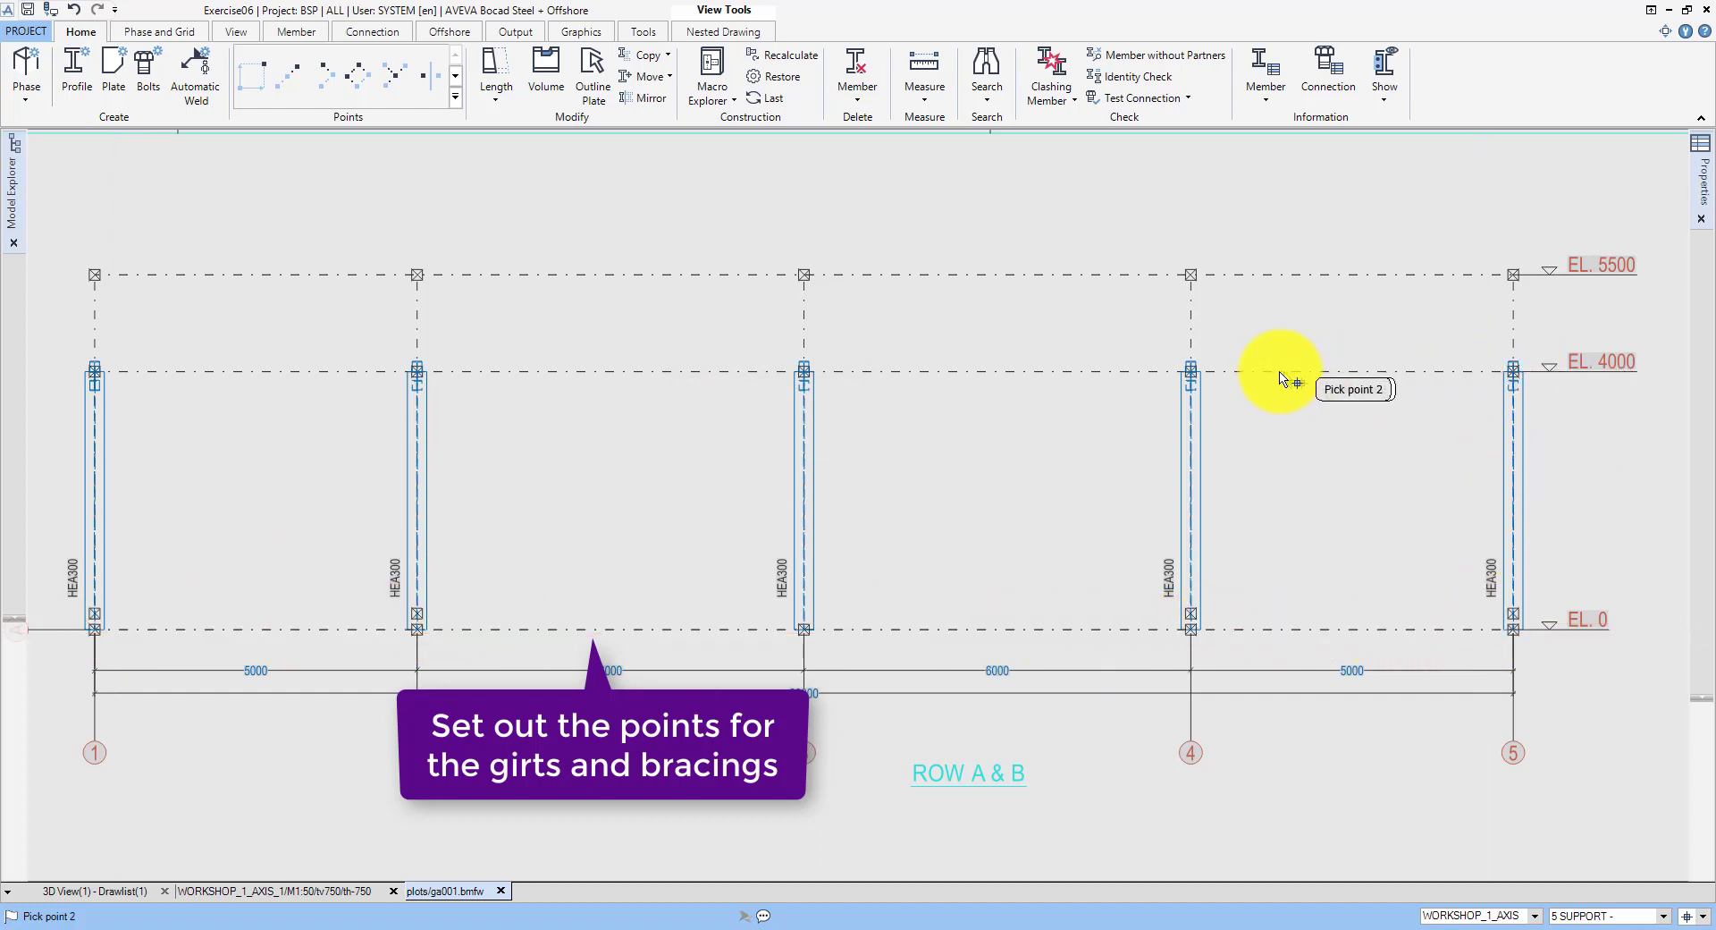
click(1193, 370)
click(417, 370)
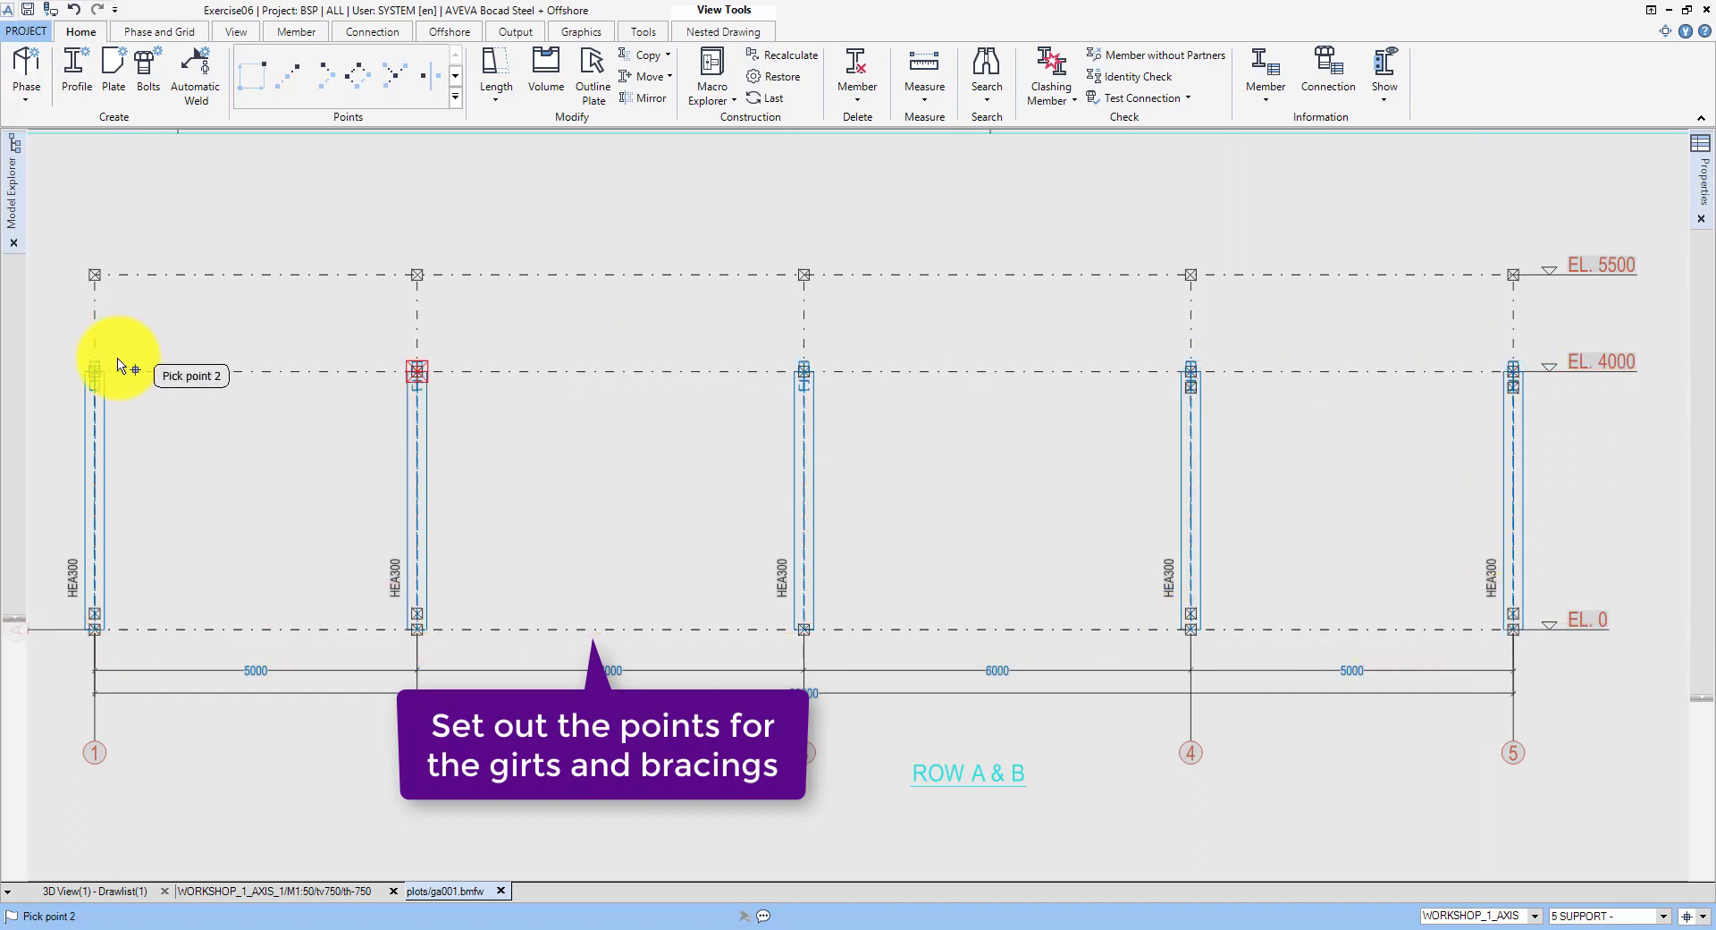
click(119, 367)
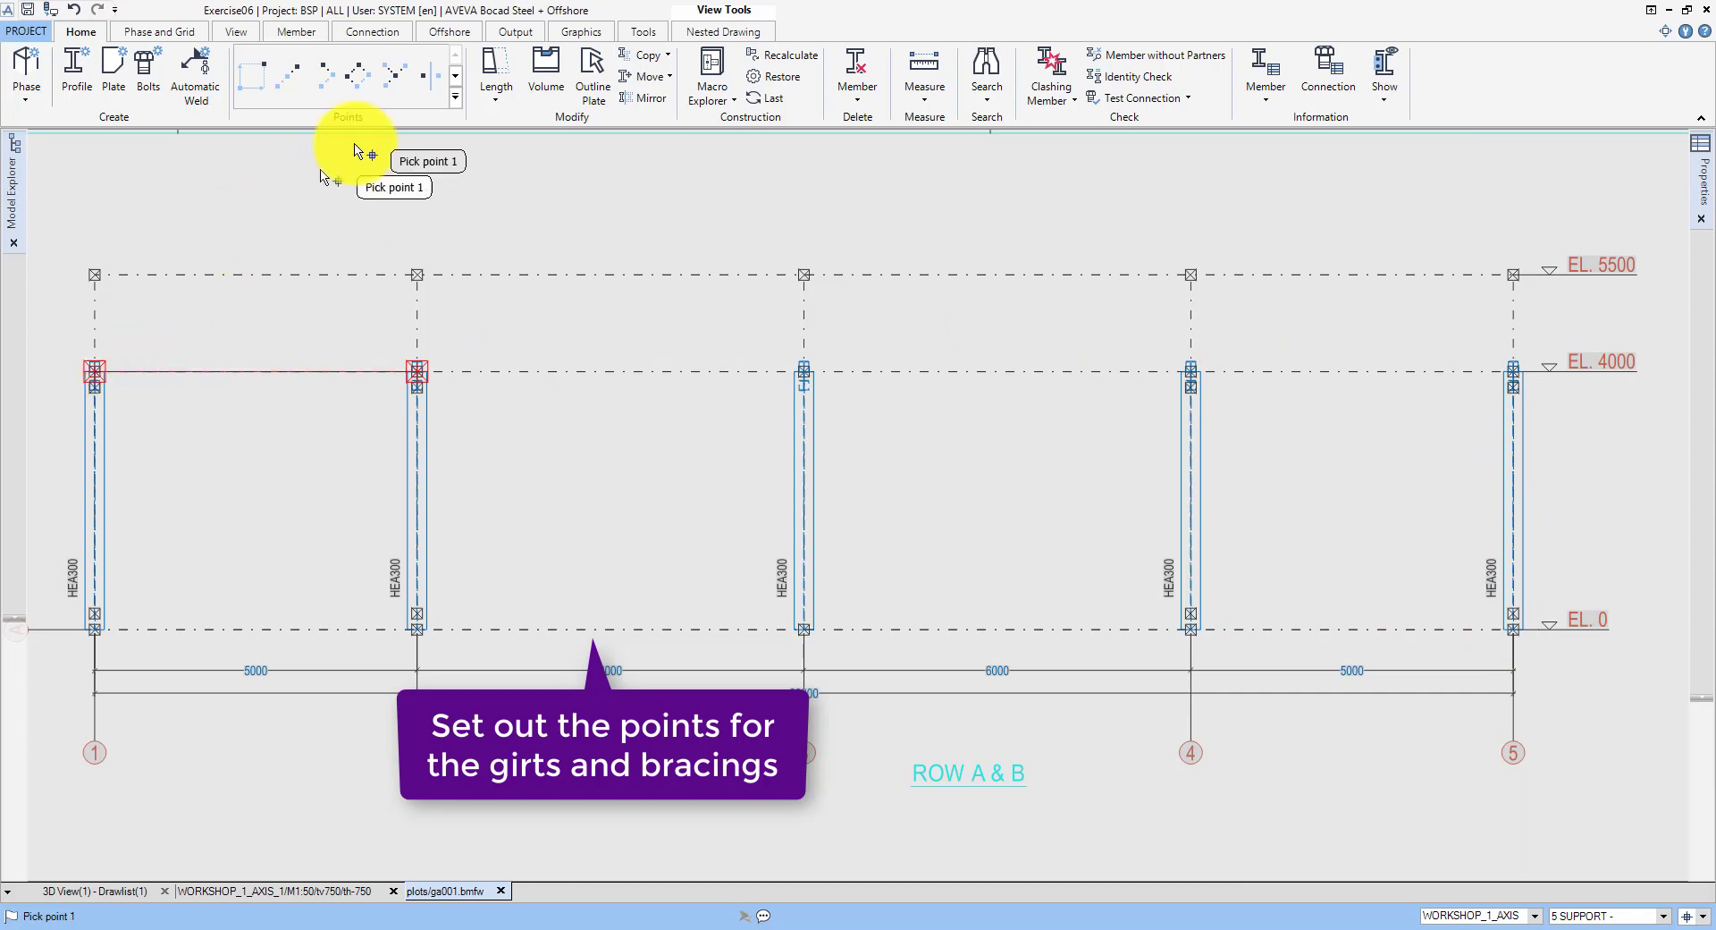
Step: Divide the lines between the lower and upper parallel points on axes 1 and 5 into three intermediate points each
click(453, 98)
click(130, 407)
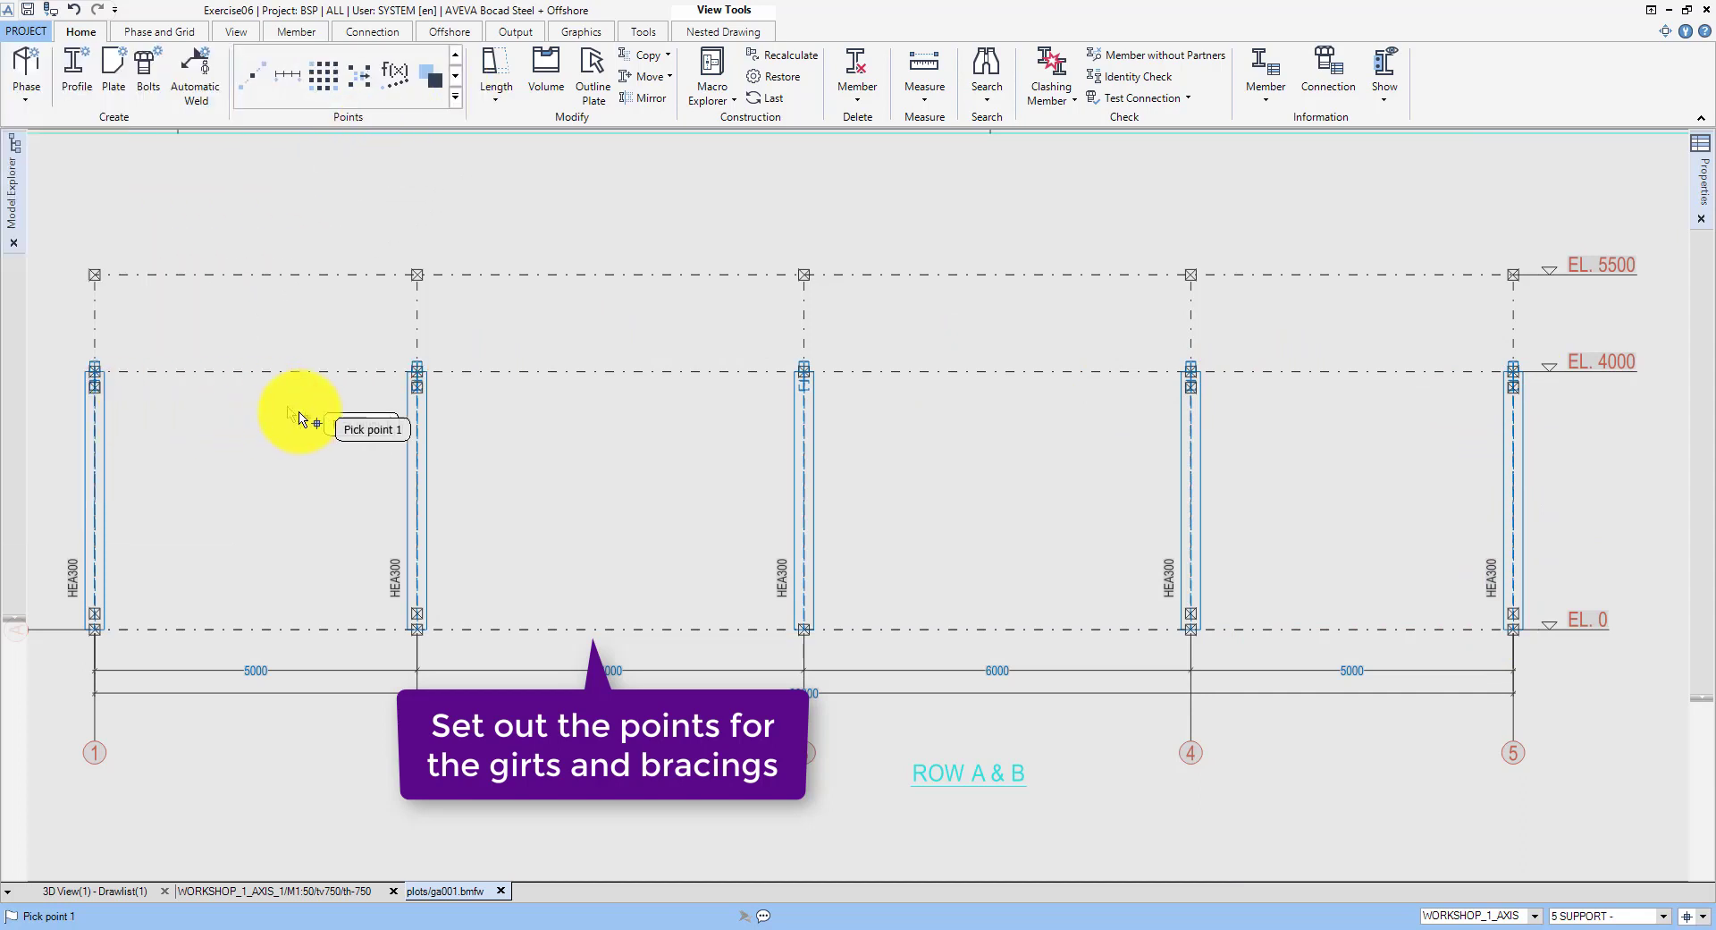
click(425, 469)
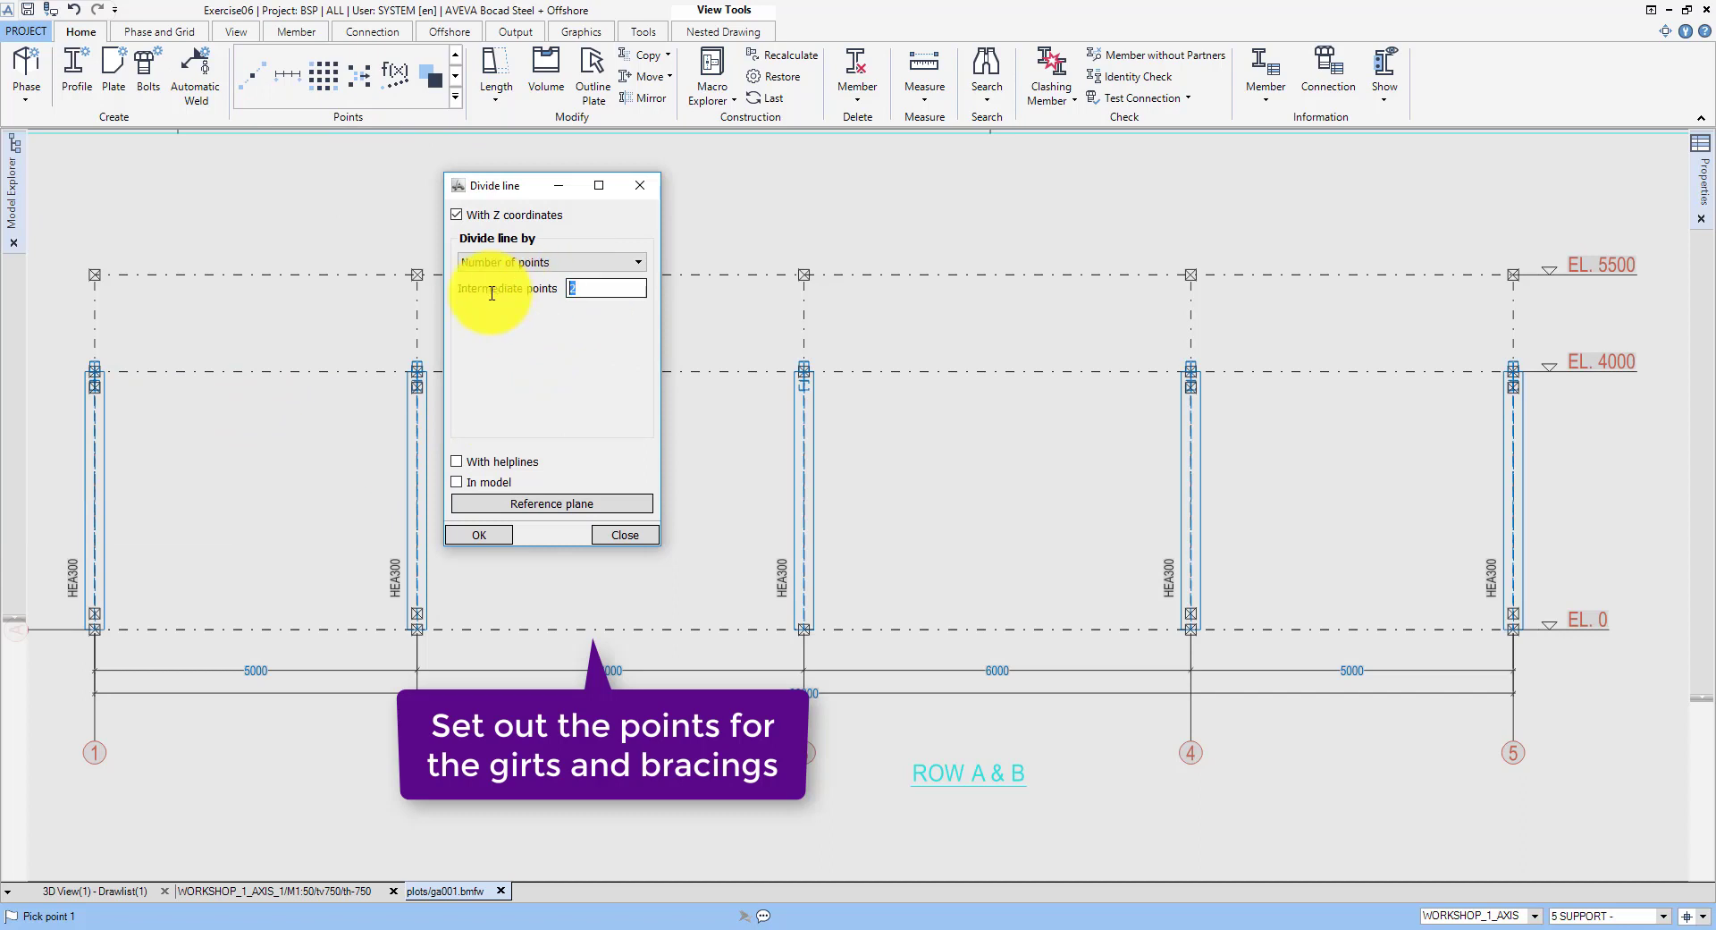
click(479, 535)
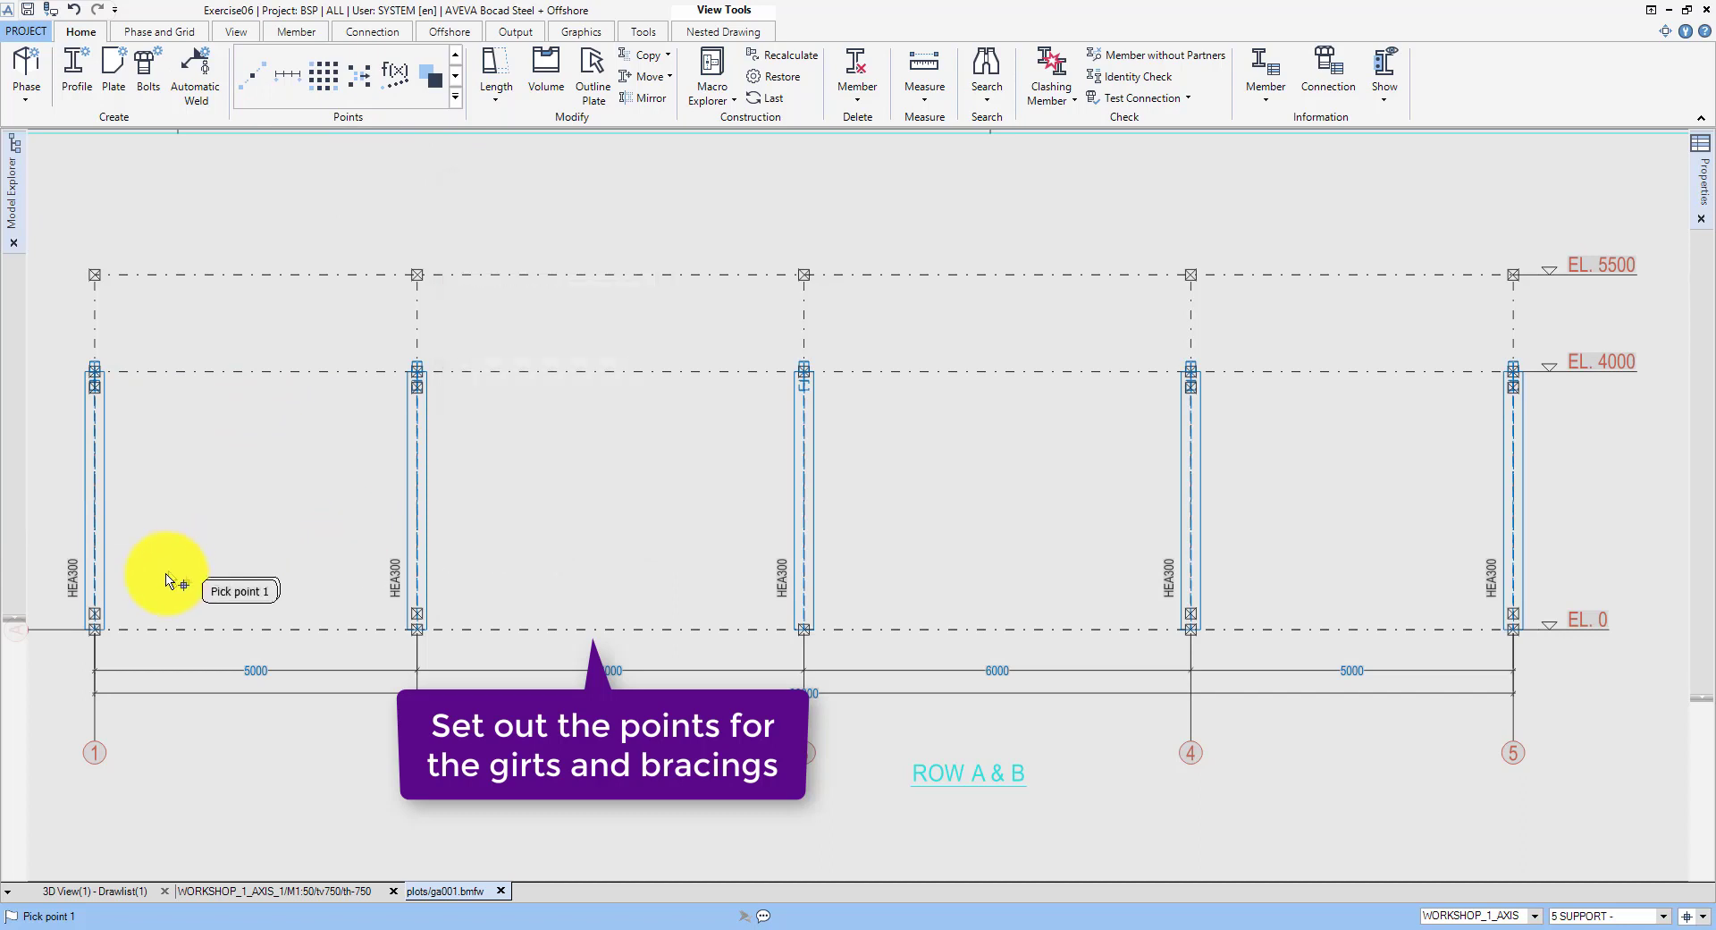
click(119, 600)
click(97, 386)
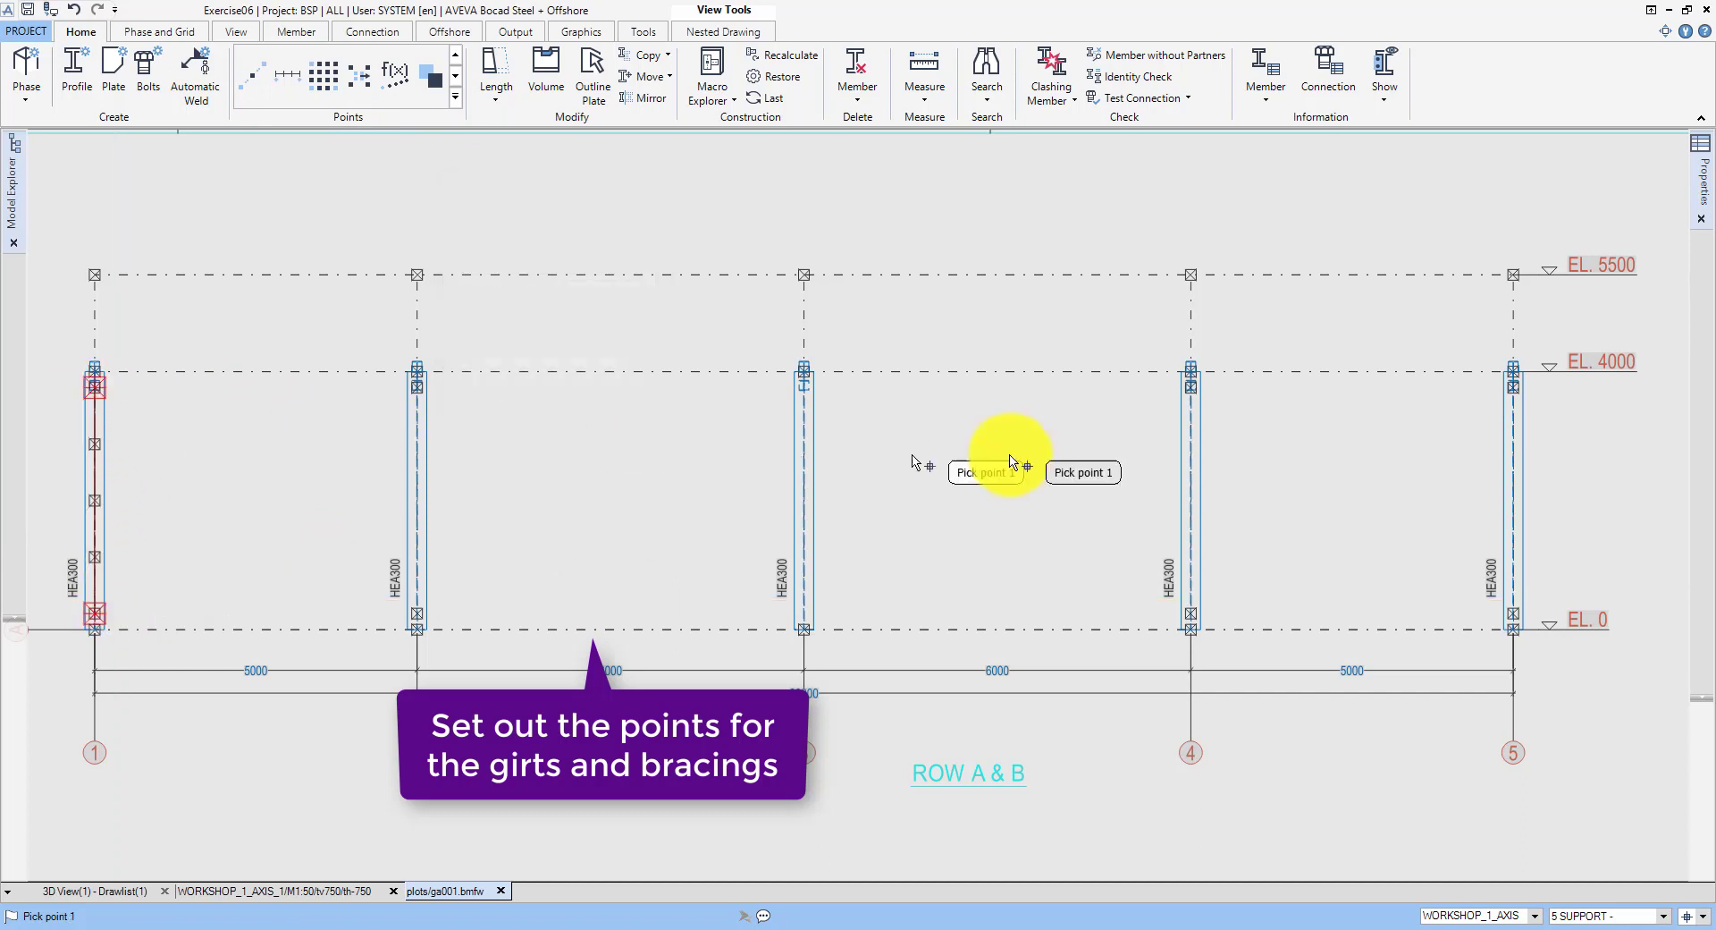
click(1518, 397)
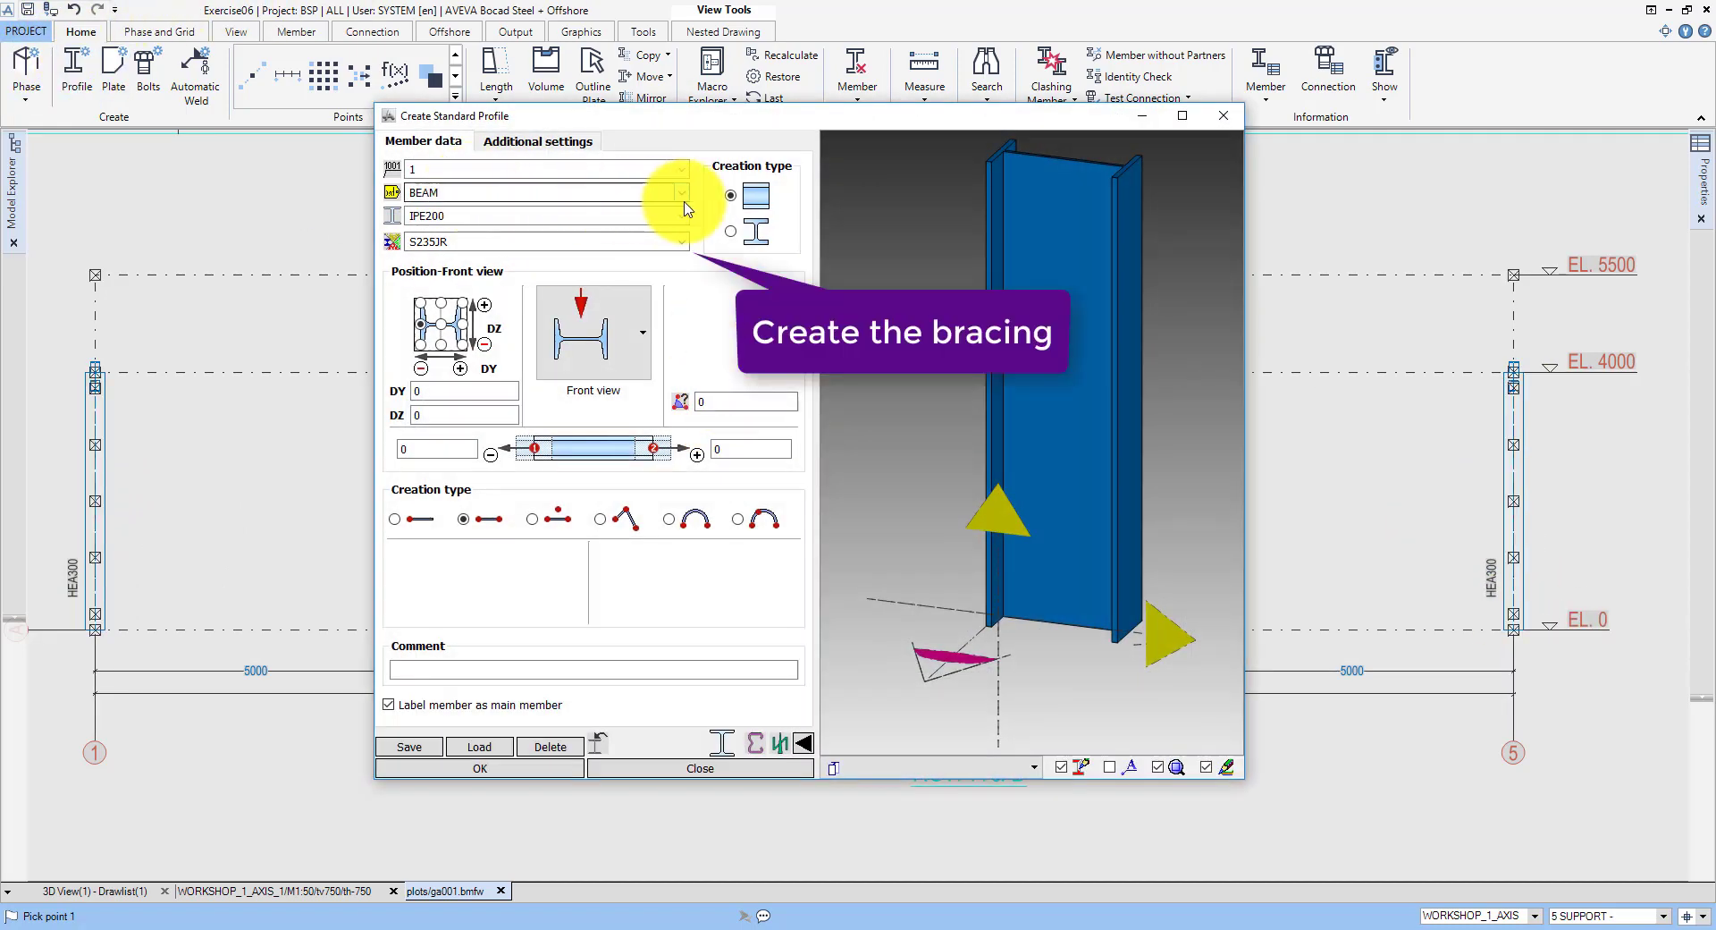
Step: Configure a BRACING member with profile L100*10, material S235JR, Front view orientation, bottom-centre anchor and DZ offset 5
click(681, 192)
click(487, 220)
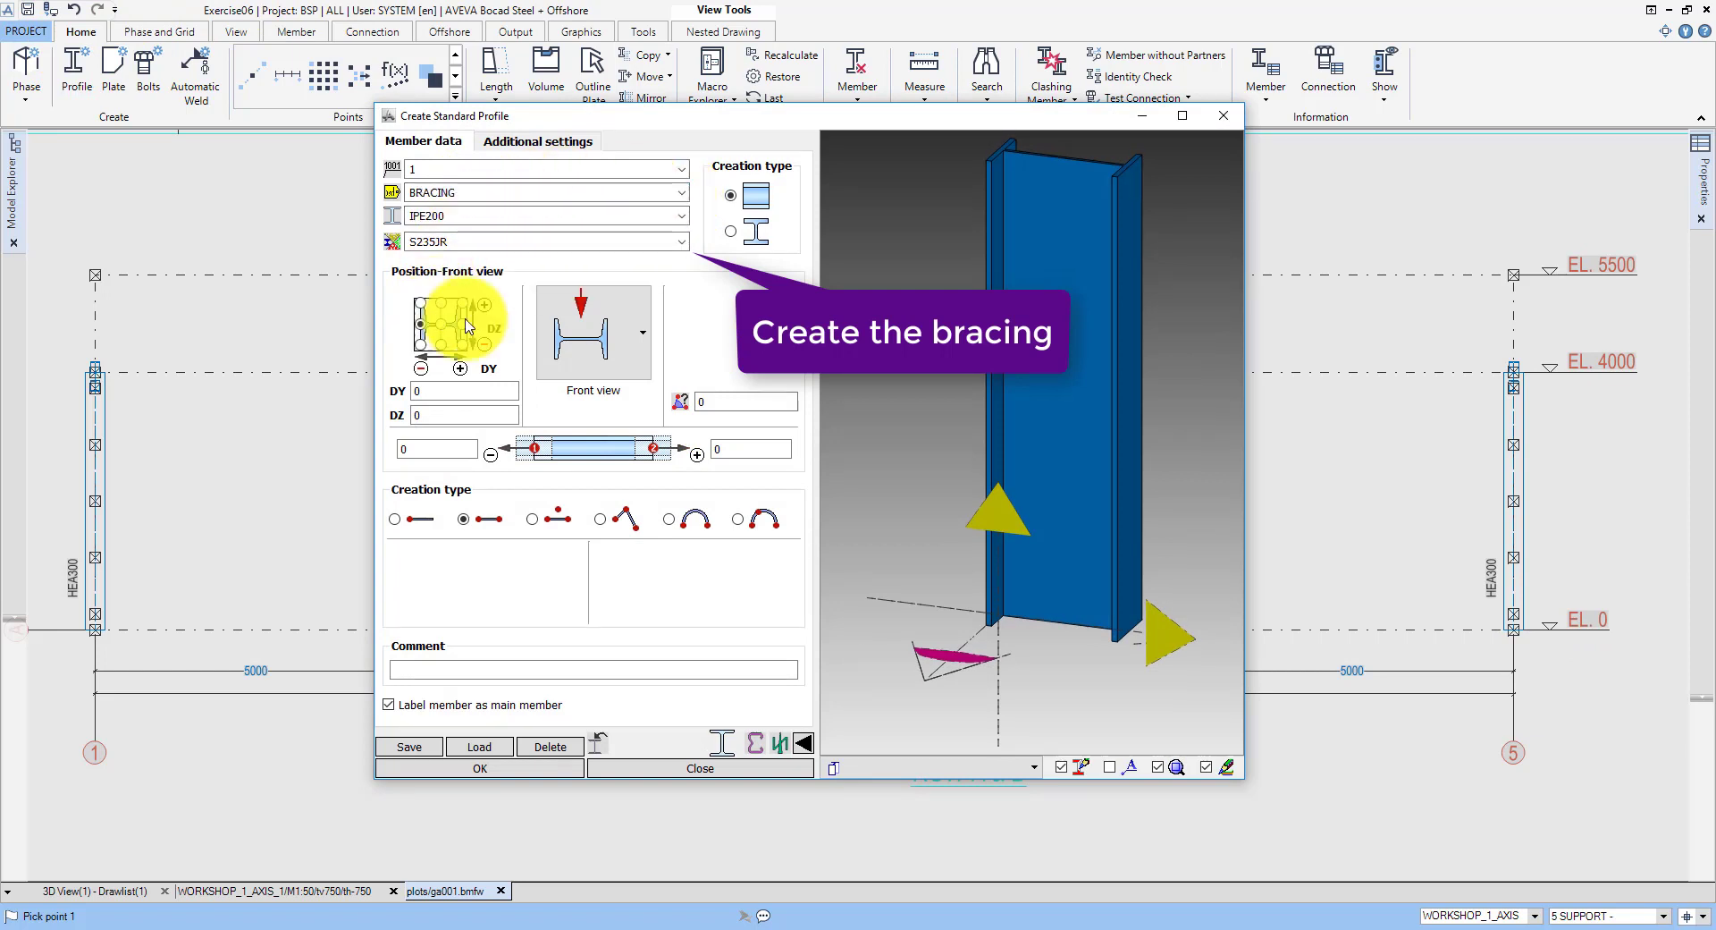
drag(464, 218, 352, 217)
text(L100*10)
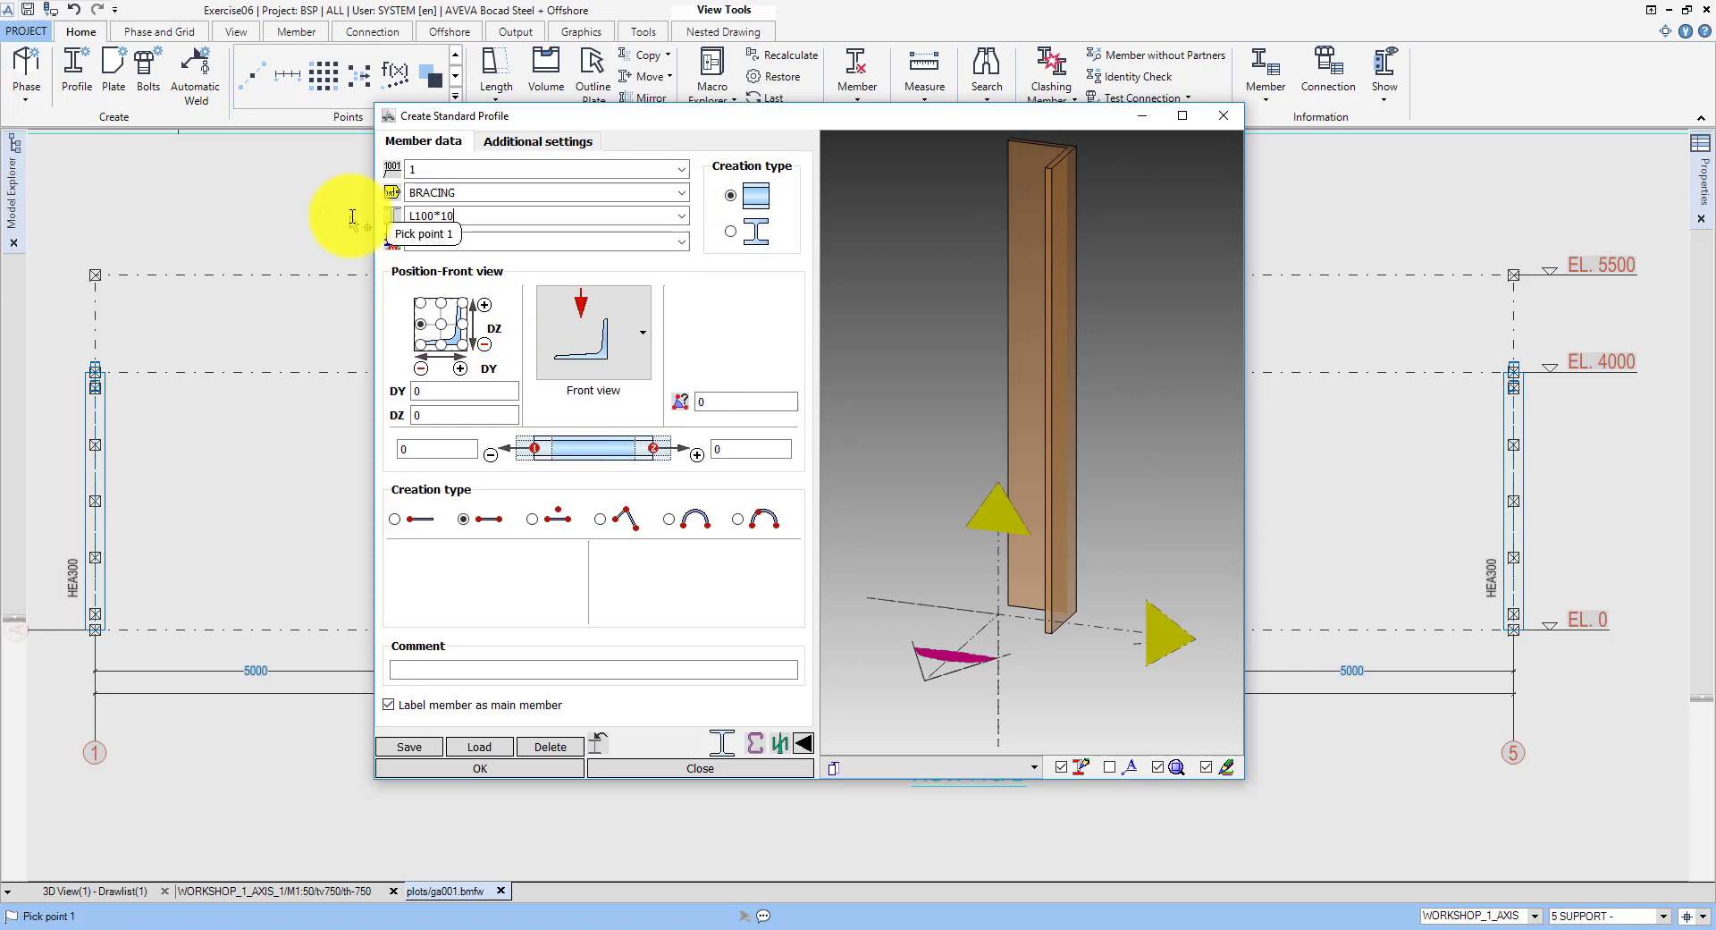
click(441, 345)
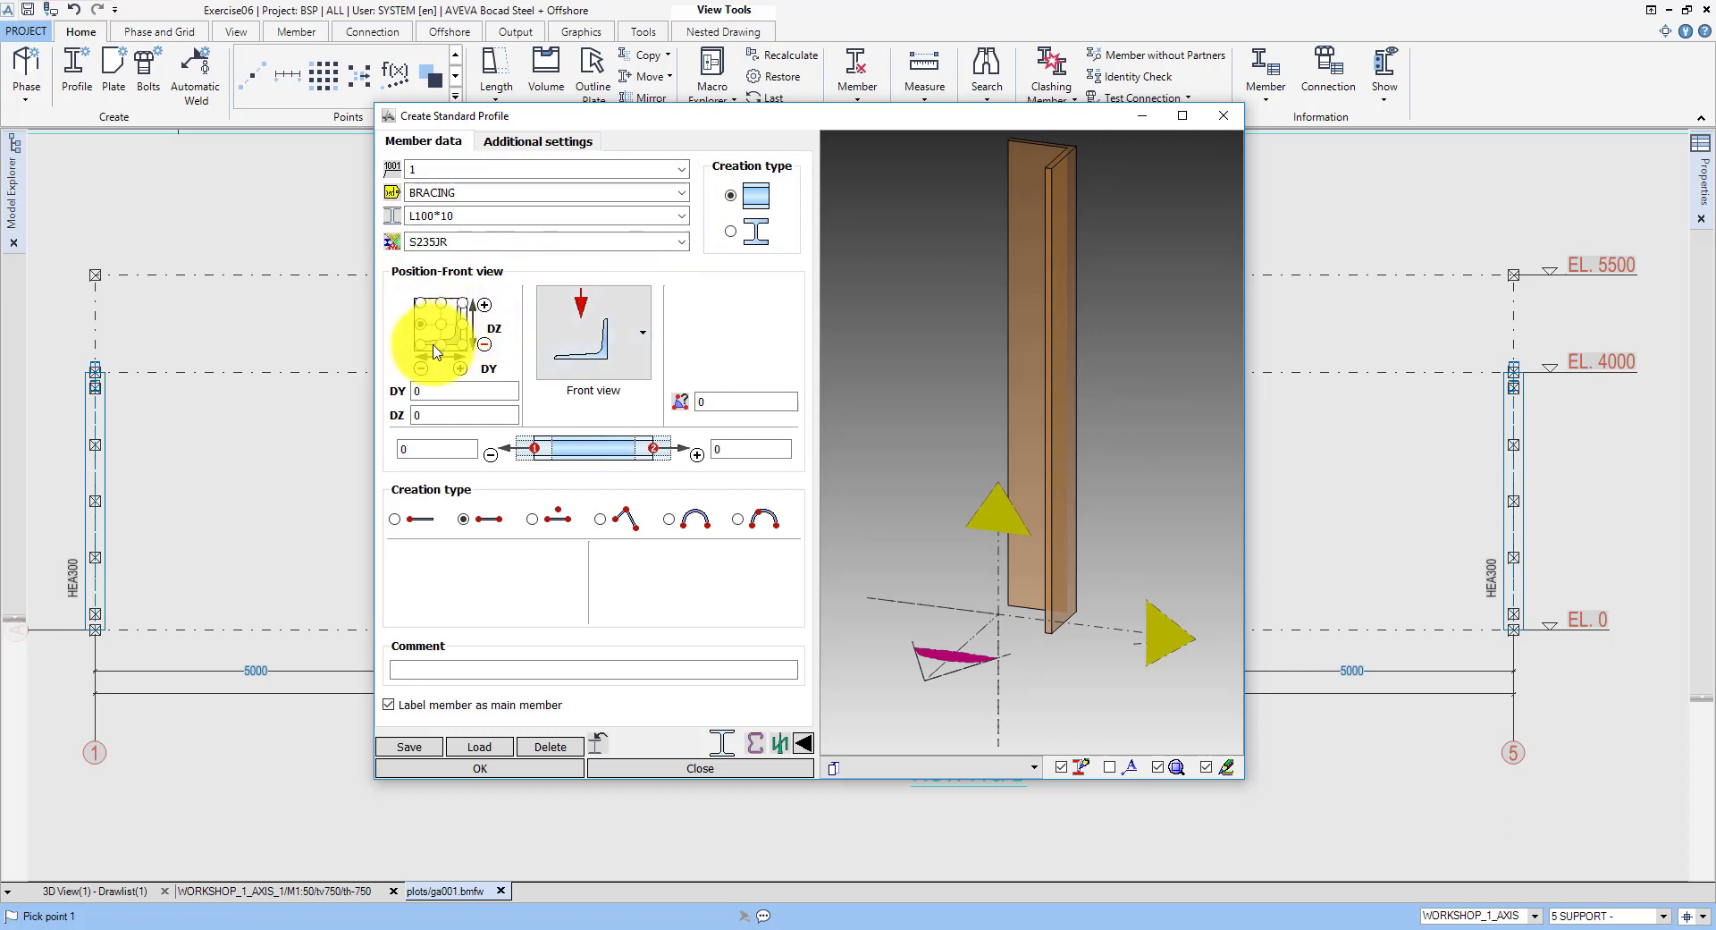
double_click(443, 414)
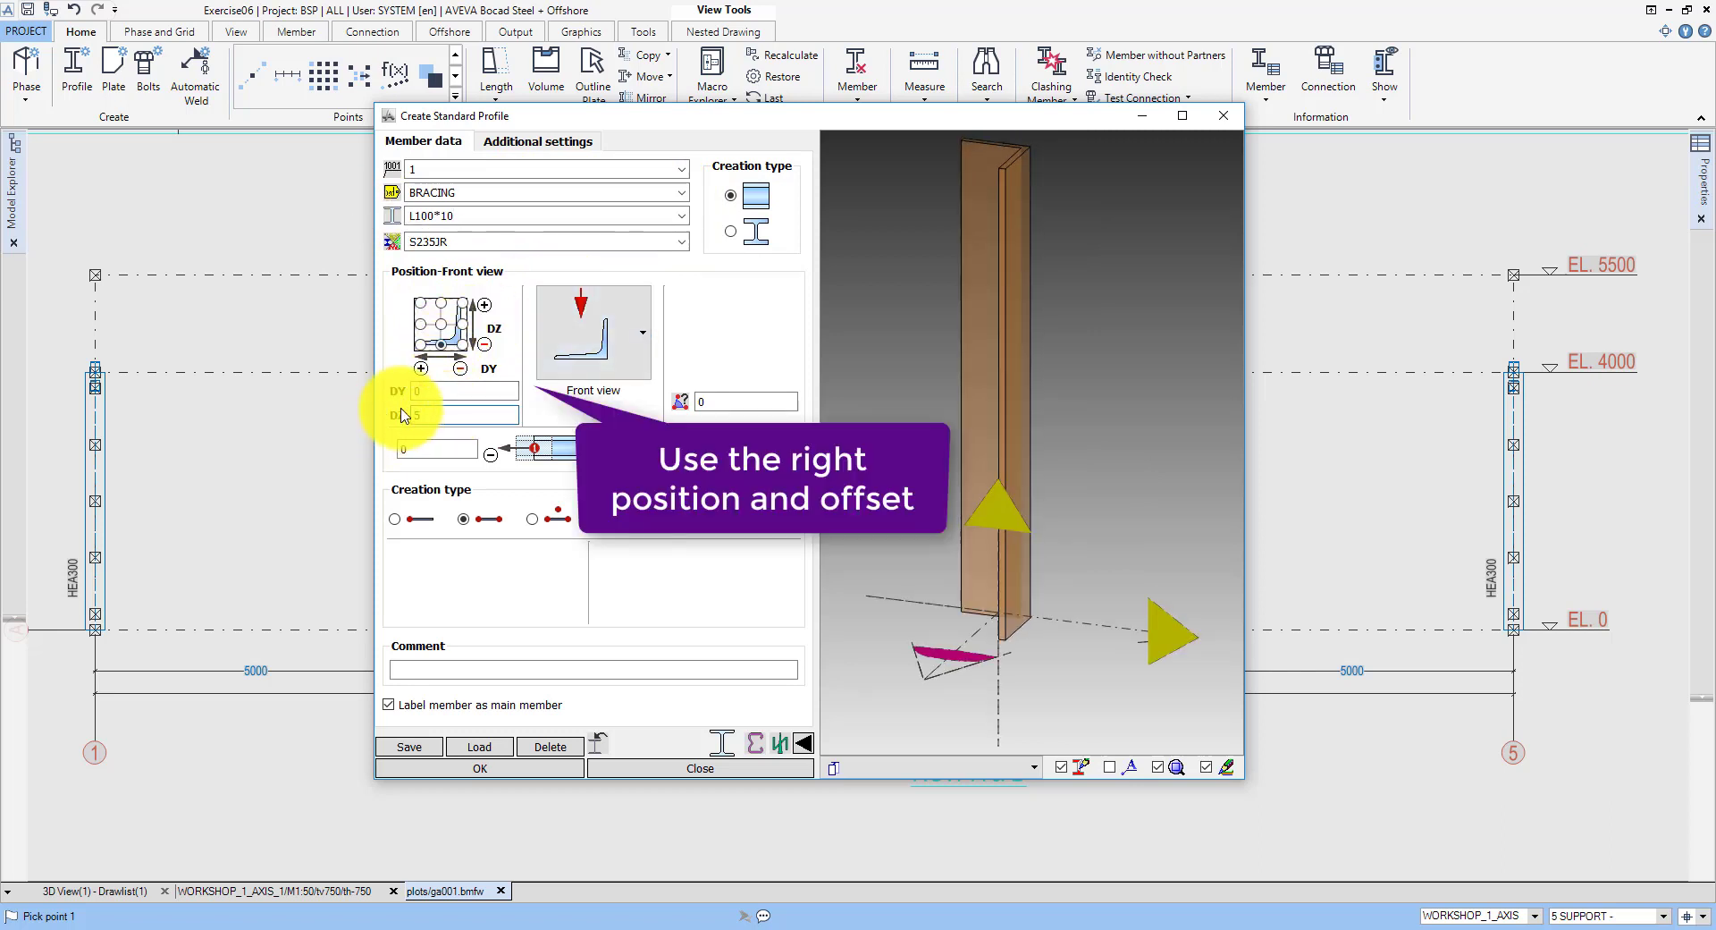
click(483, 769)
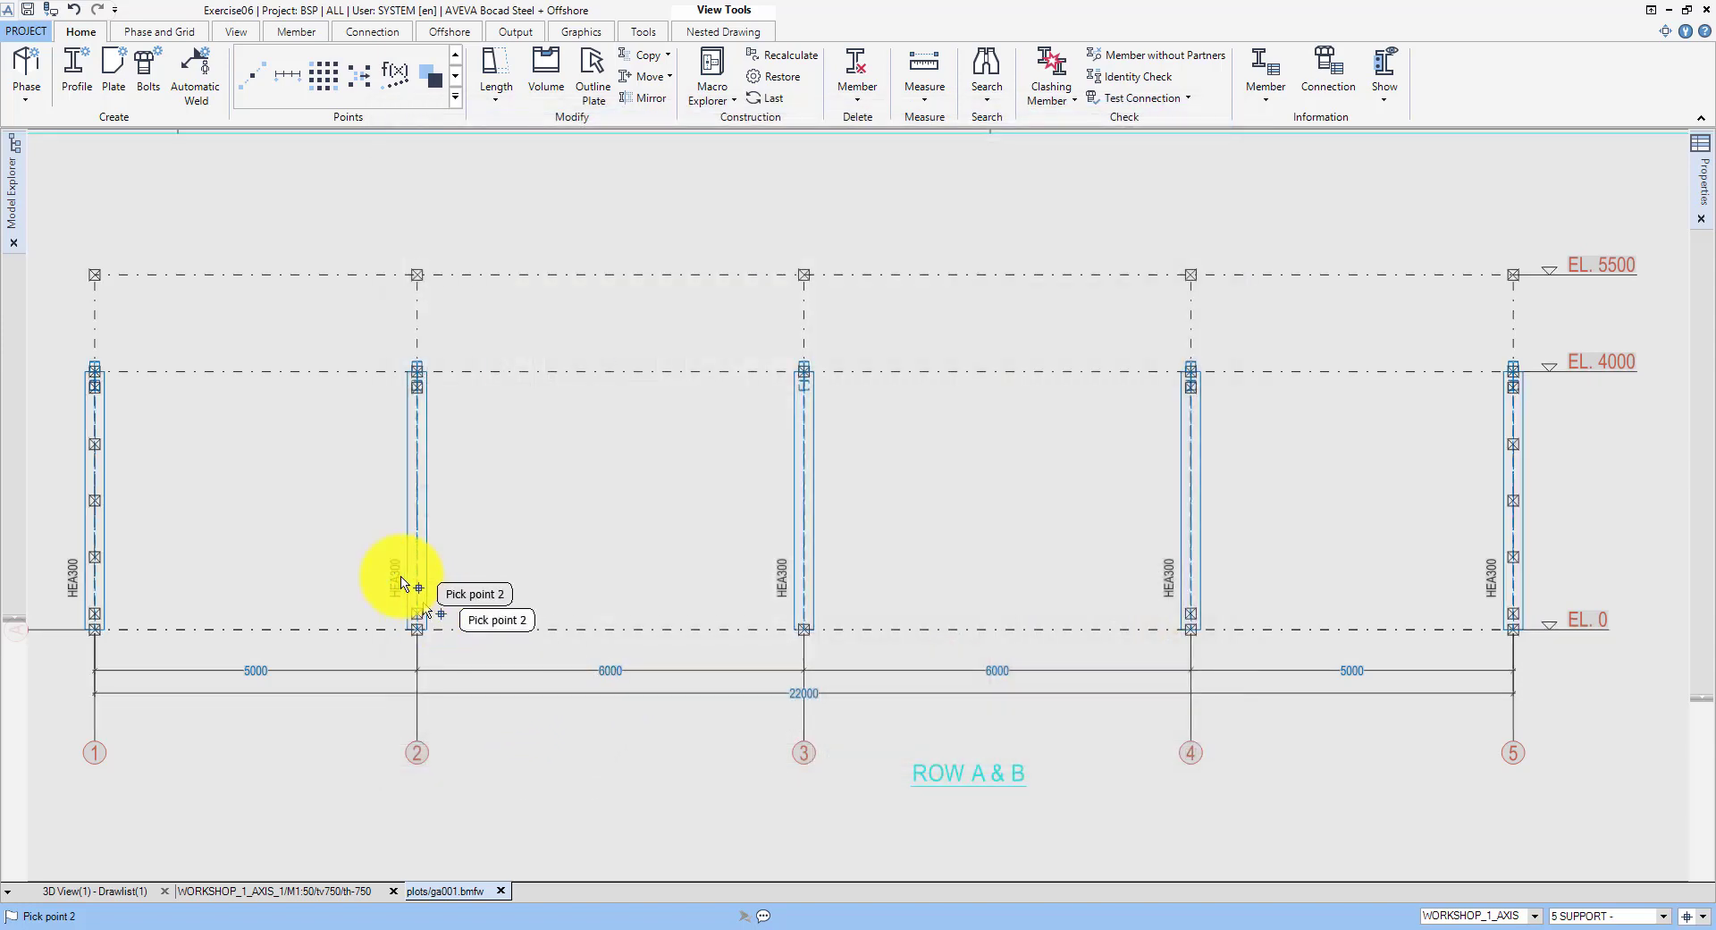
Step: Create one diagonal L100*10 brace in bay 1–2 and one in bay 4–5, each from lower higher-axis point to upper lower-axis point
click(125, 403)
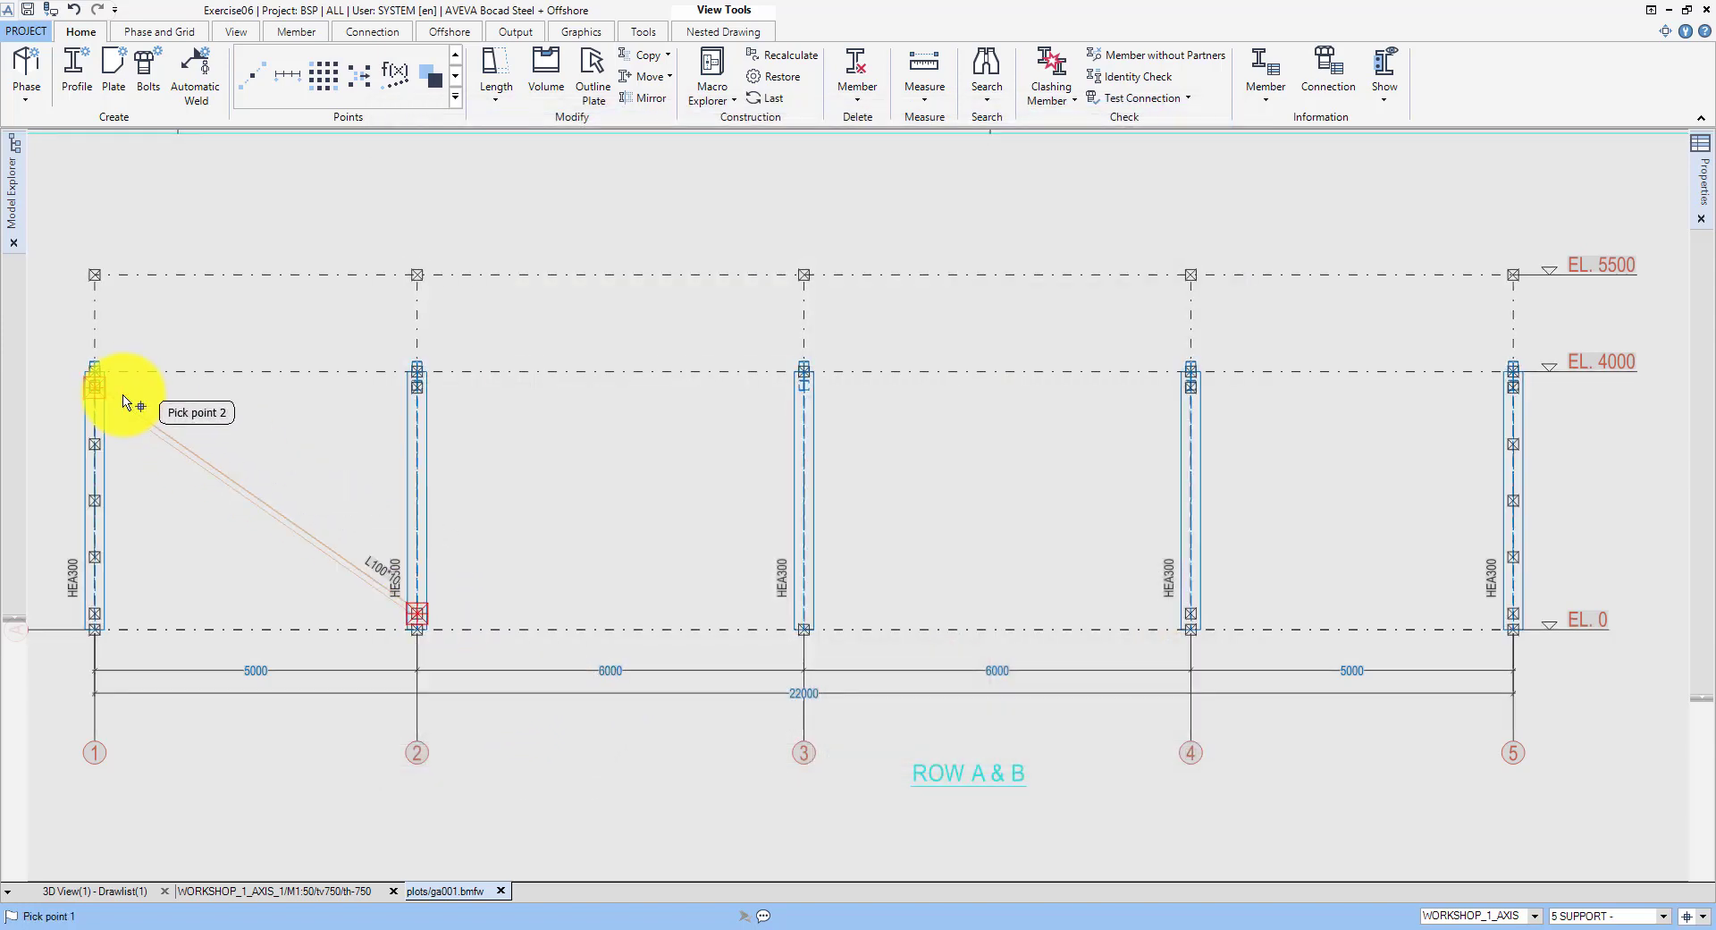
click(1511, 614)
click(1194, 402)
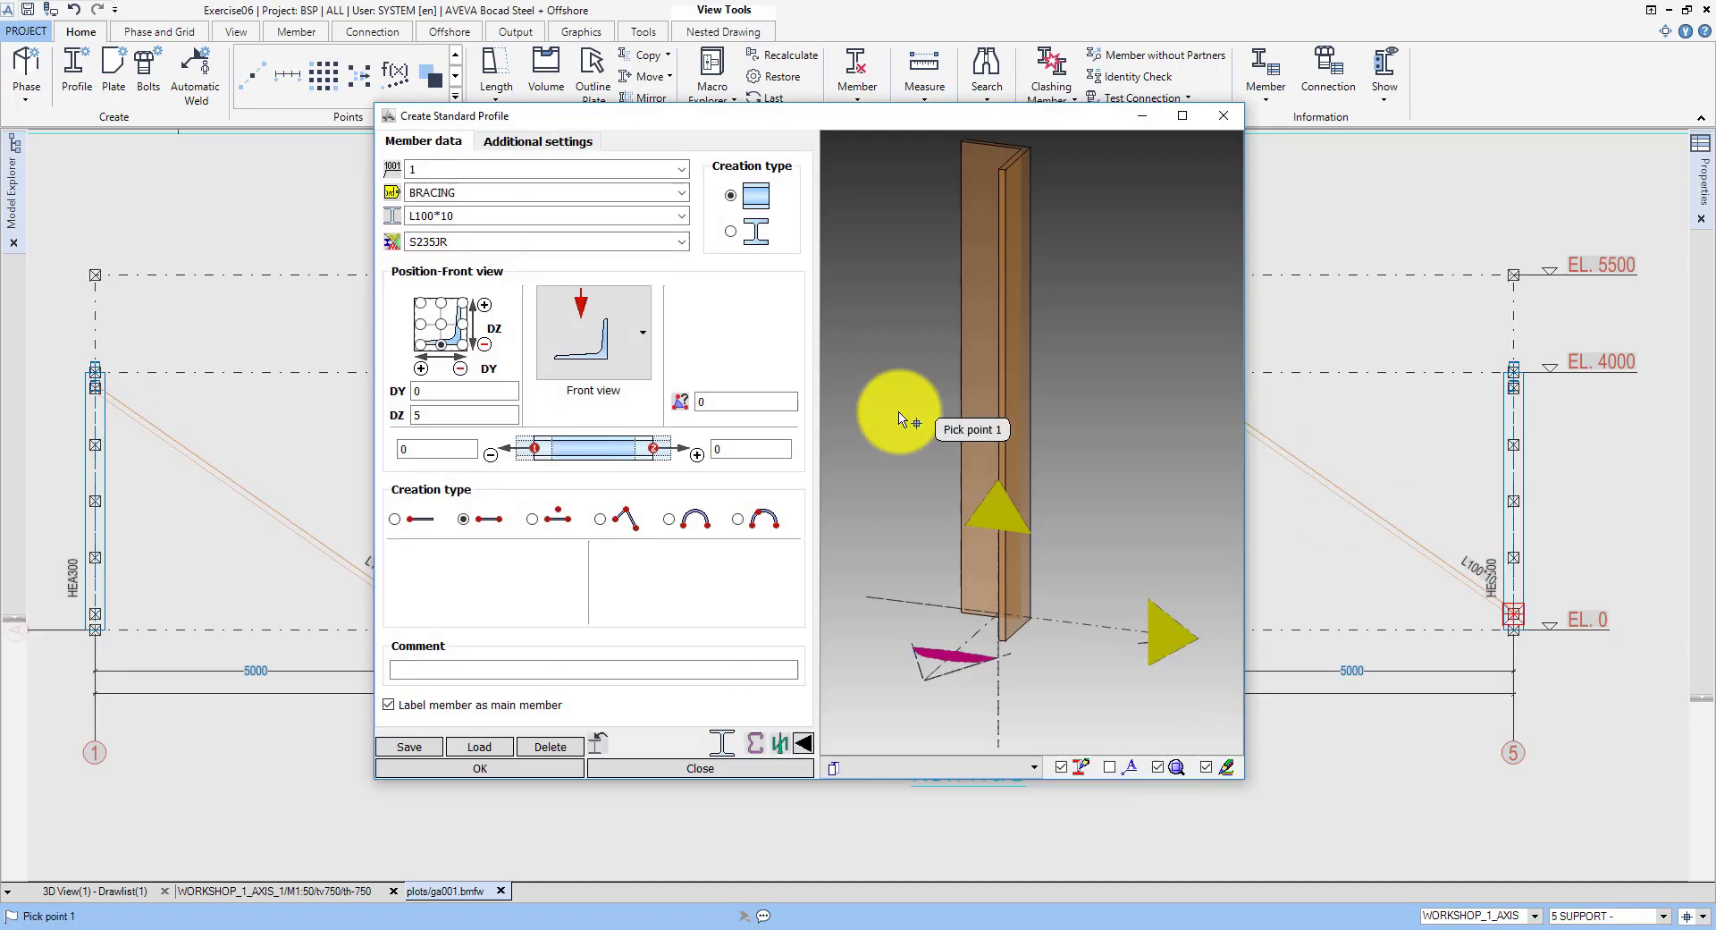
Step: Create the opposite L100*10 diagonals in bays 1–2 and 4–5, using Rear view orientation and the top-centre anchor
click(441, 303)
click(564, 330)
click(564, 335)
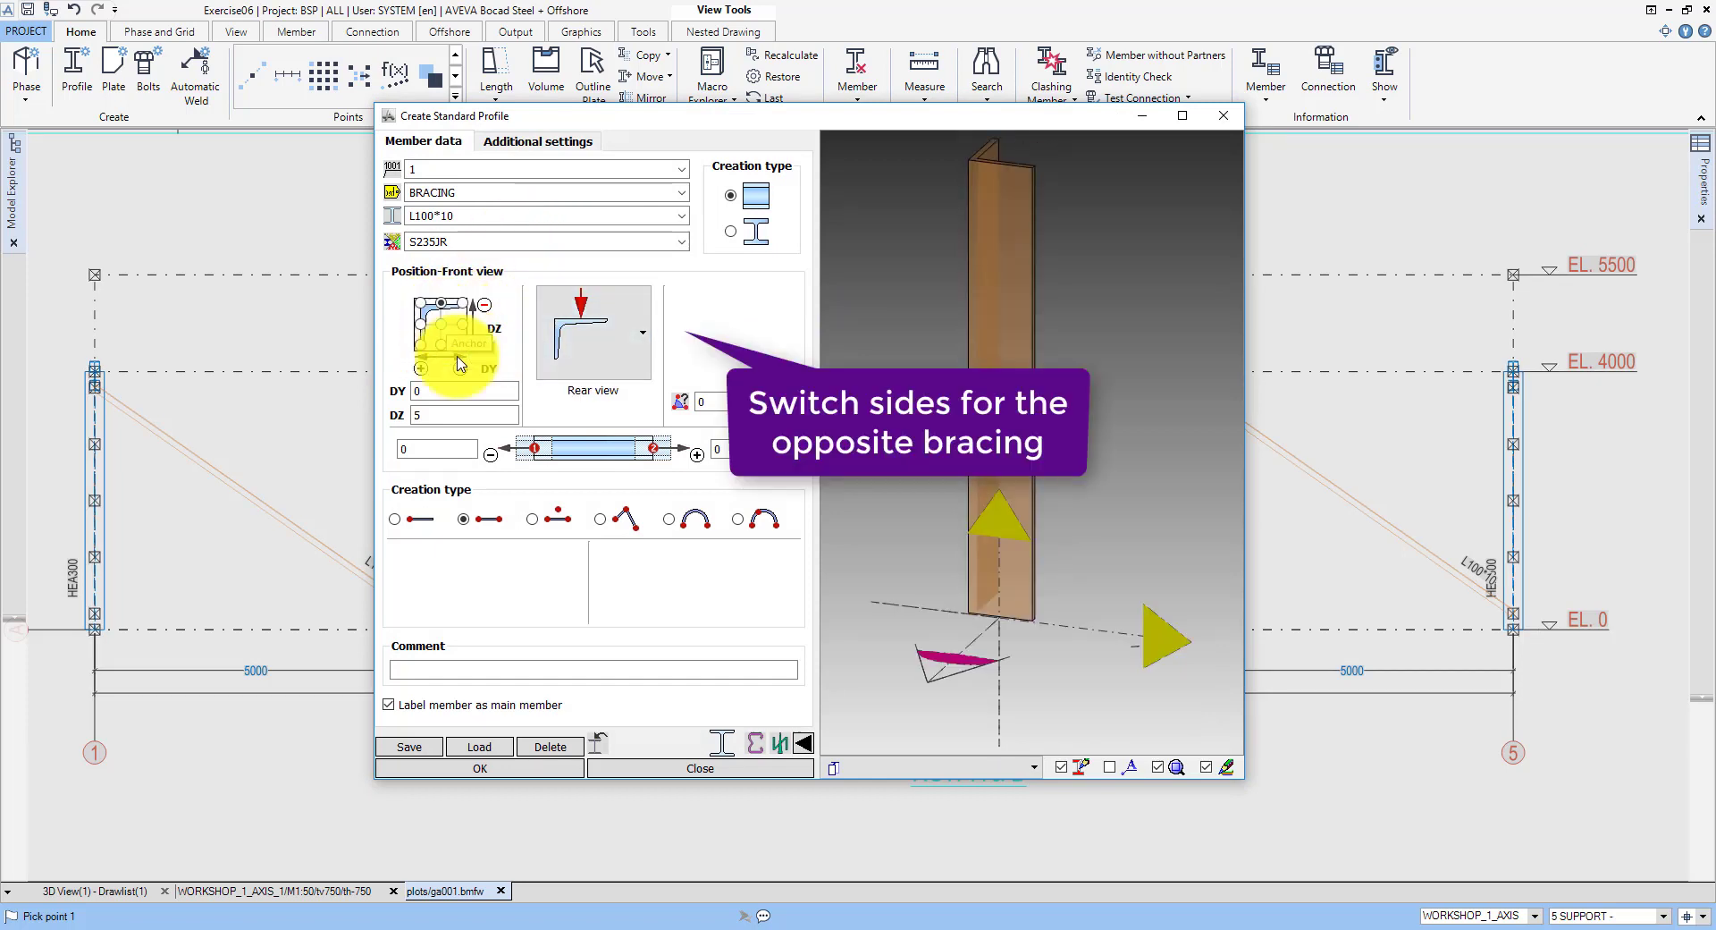
click(503, 770)
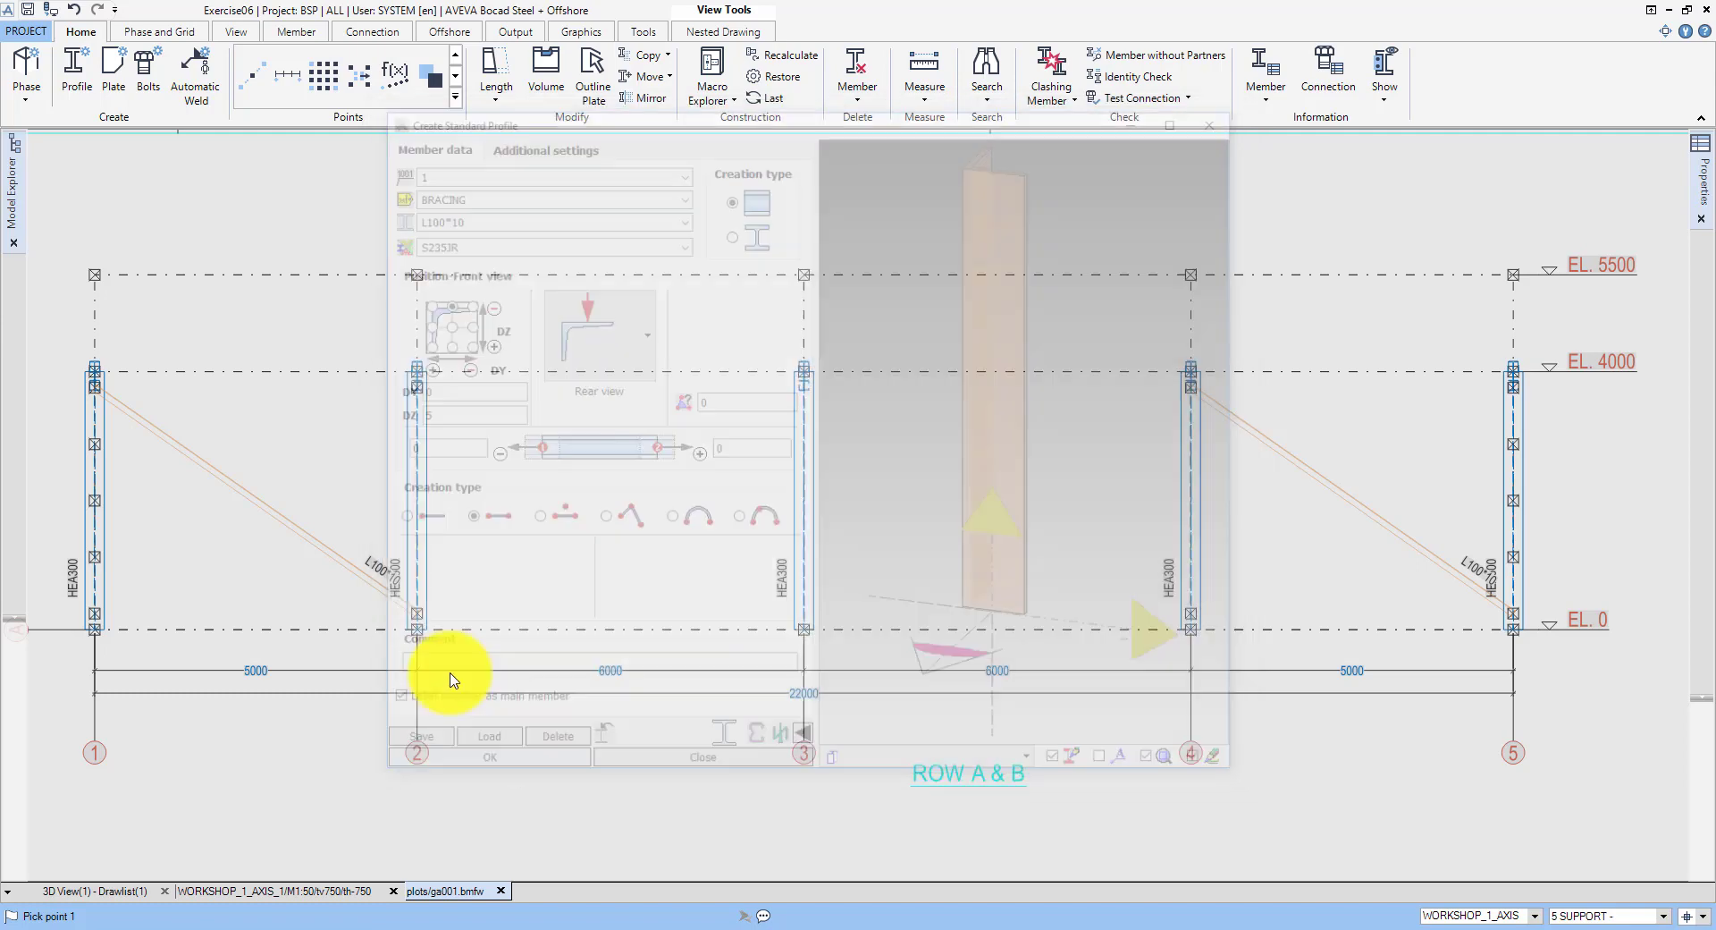
click(416, 396)
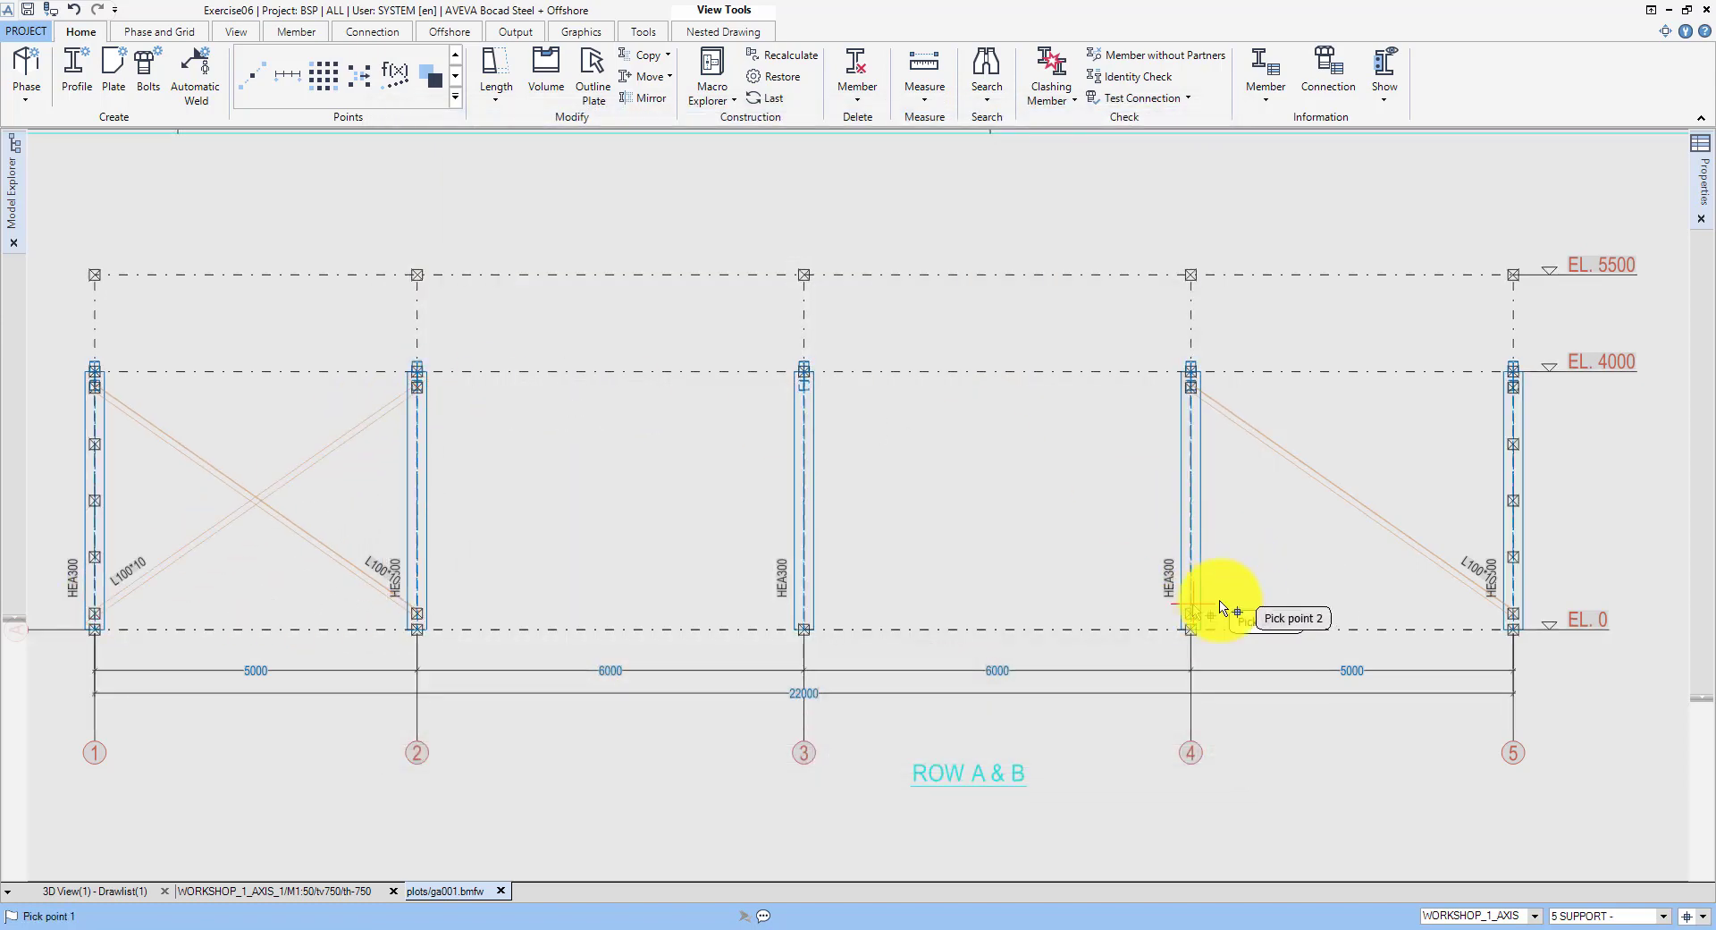
click(1512, 386)
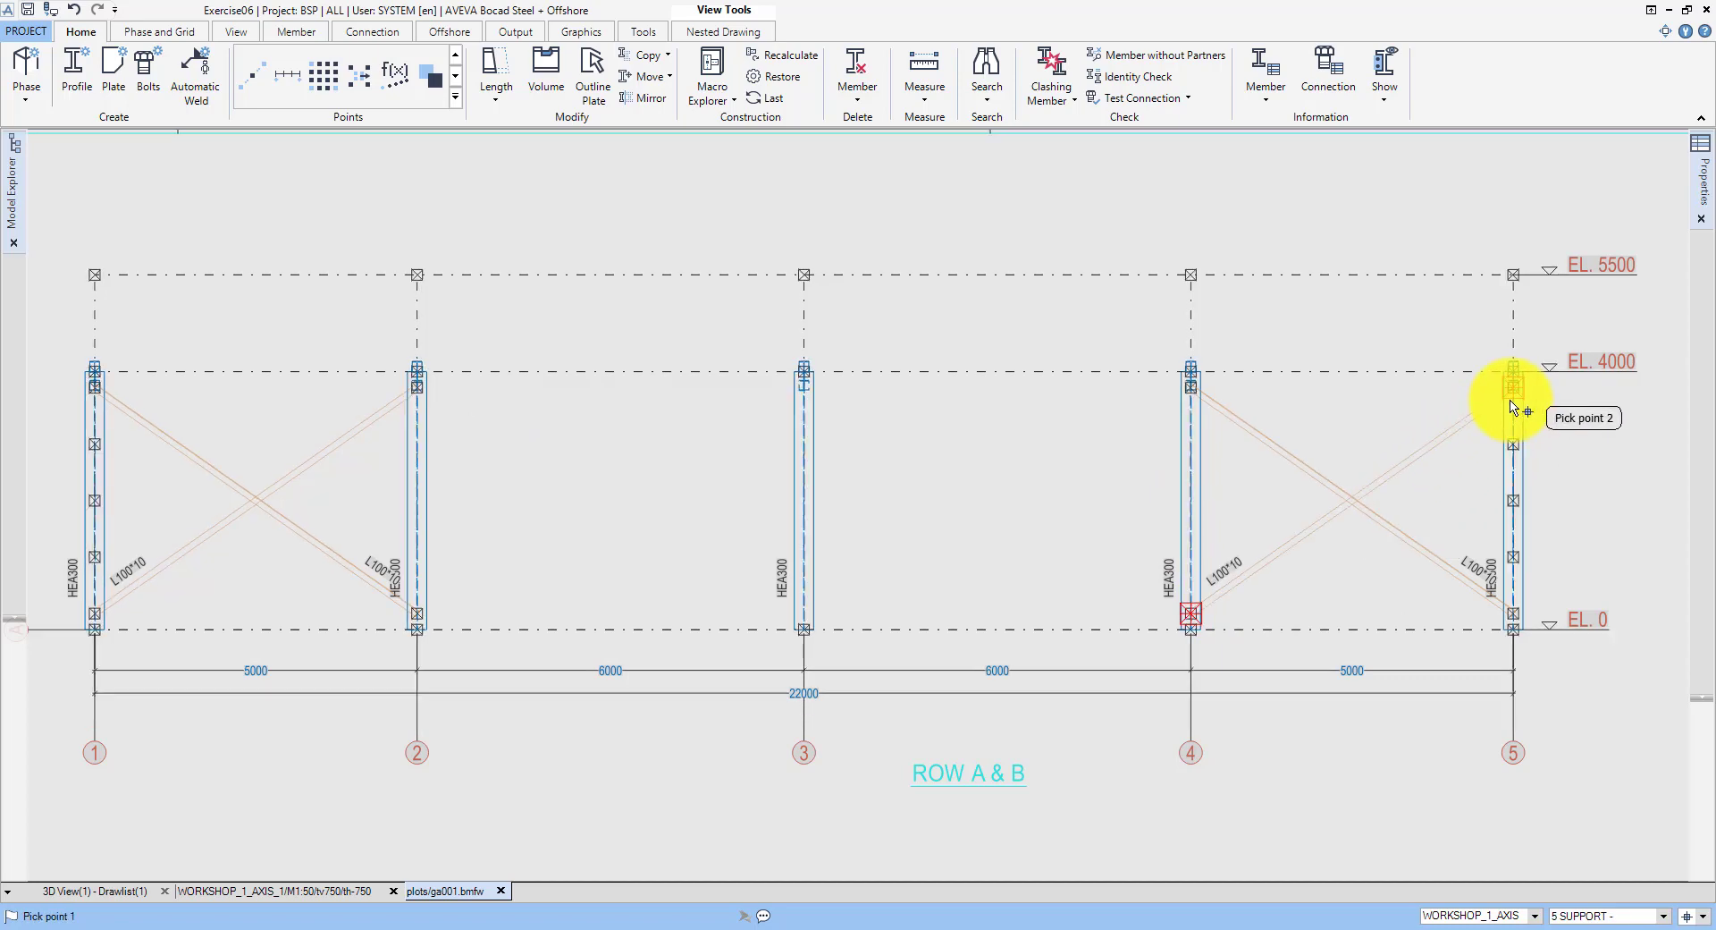
key(Escape)
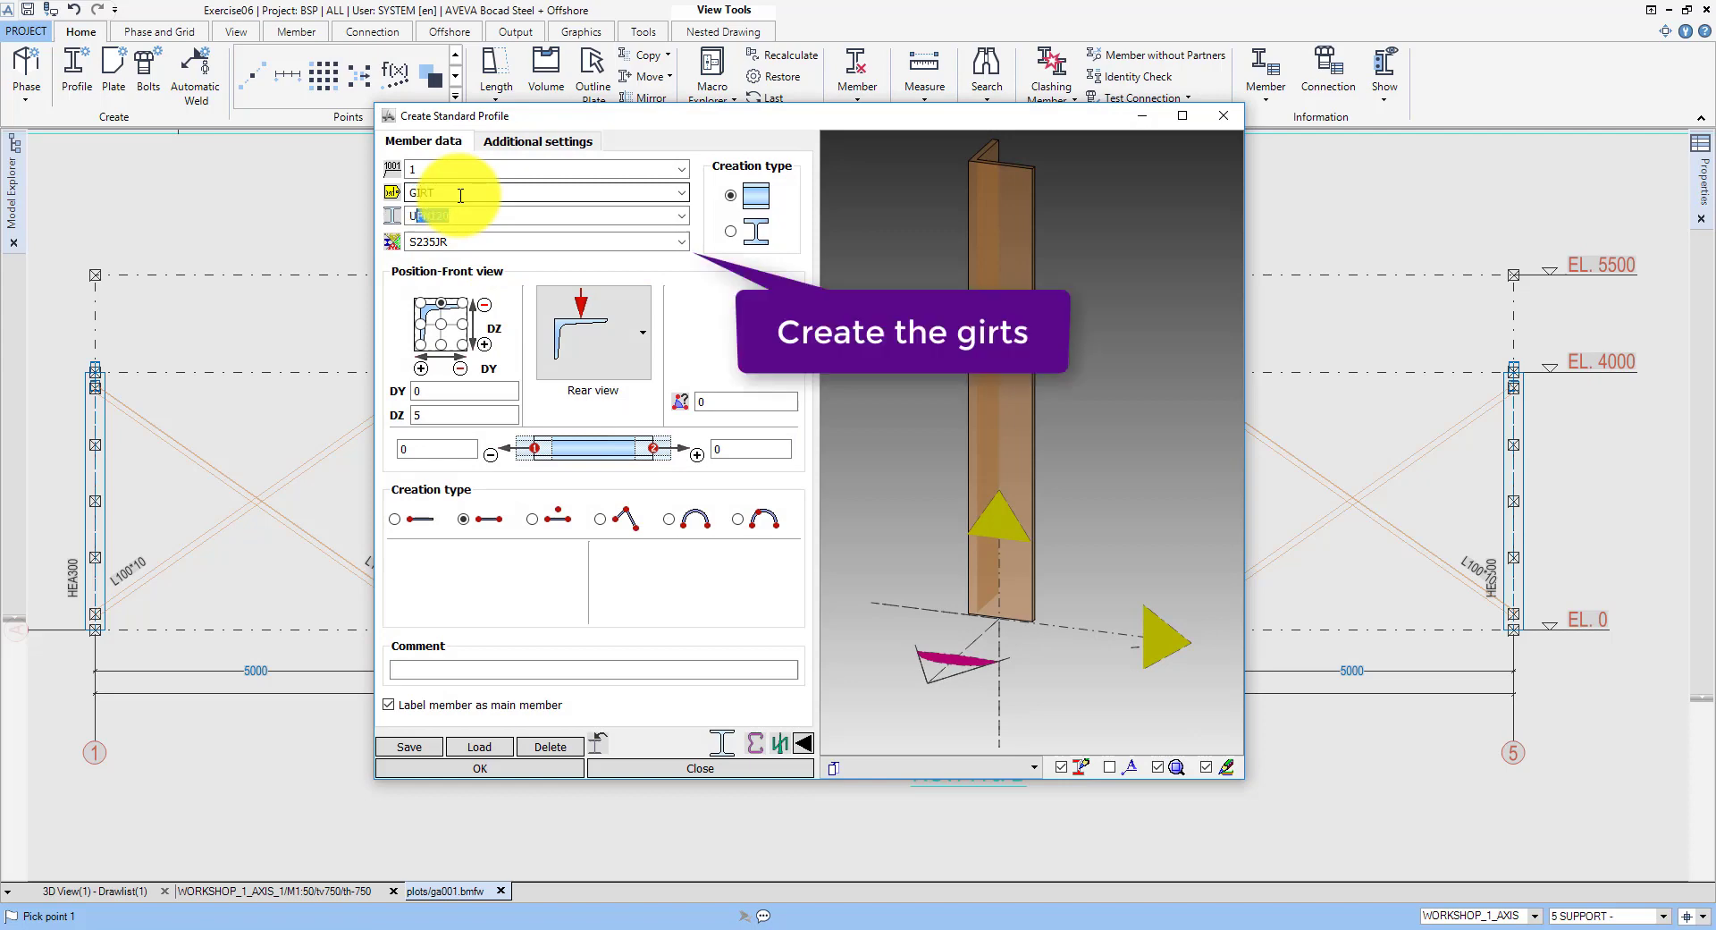
Step: Configure a GIRT member with profile UPN140, material S235JR, Top view orientation, bottom-left anchor and DZ offset 145, half the column height
text(0)
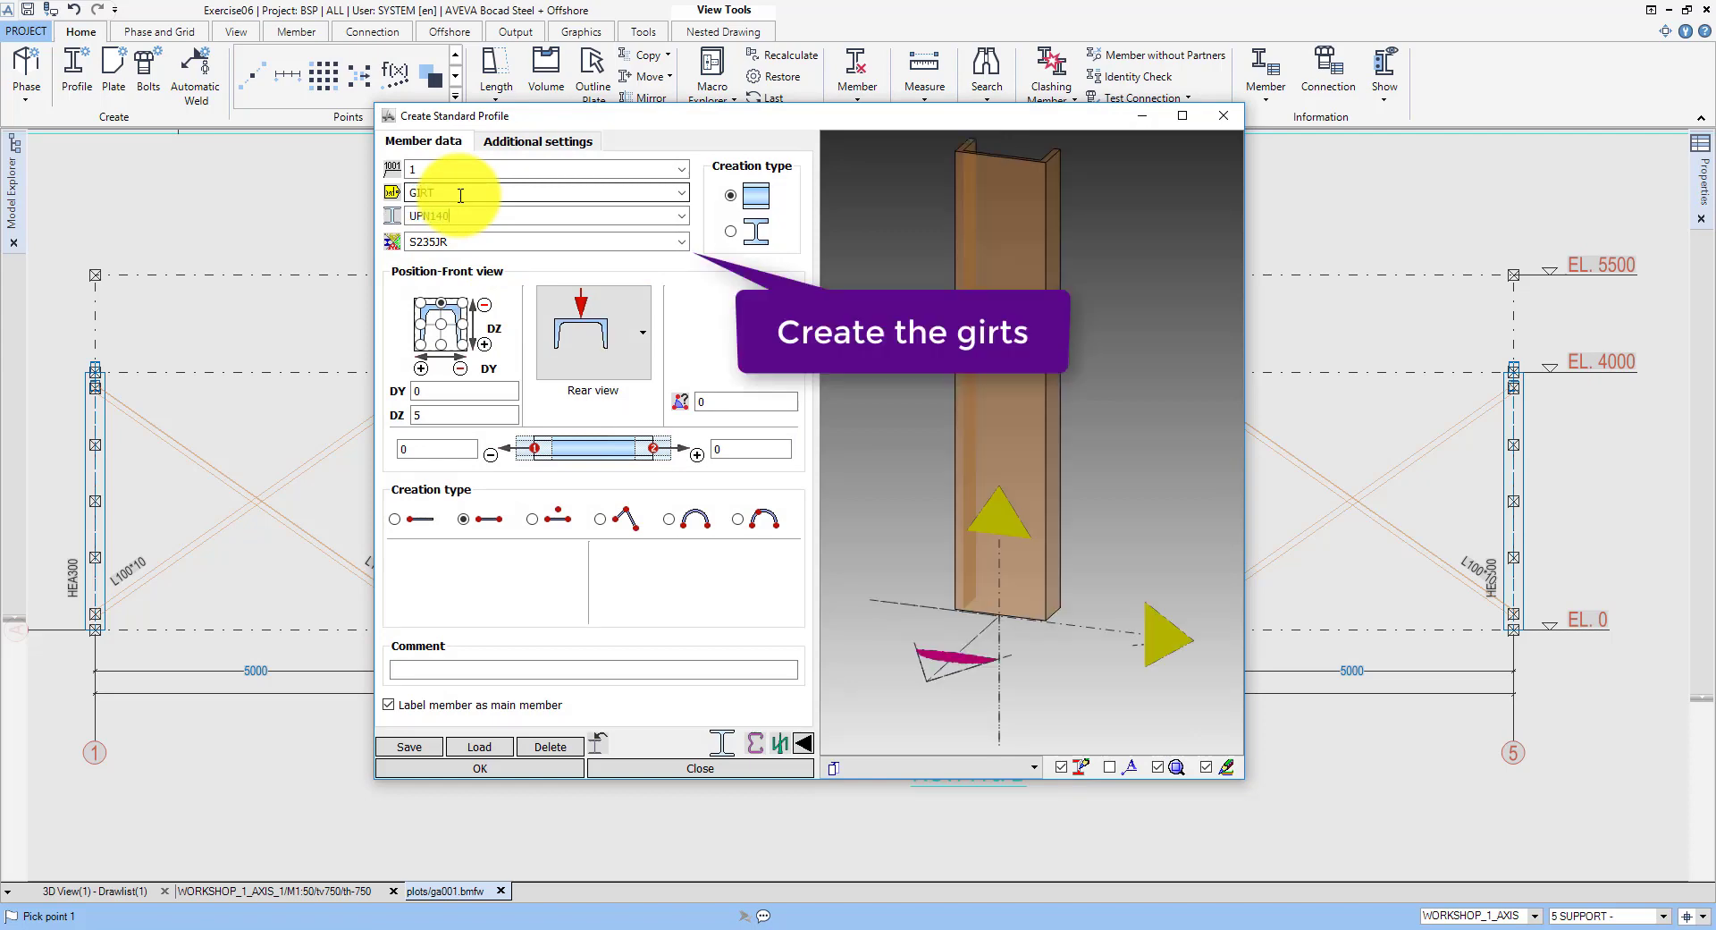
click(589, 337)
click(589, 337)
click(589, 337)
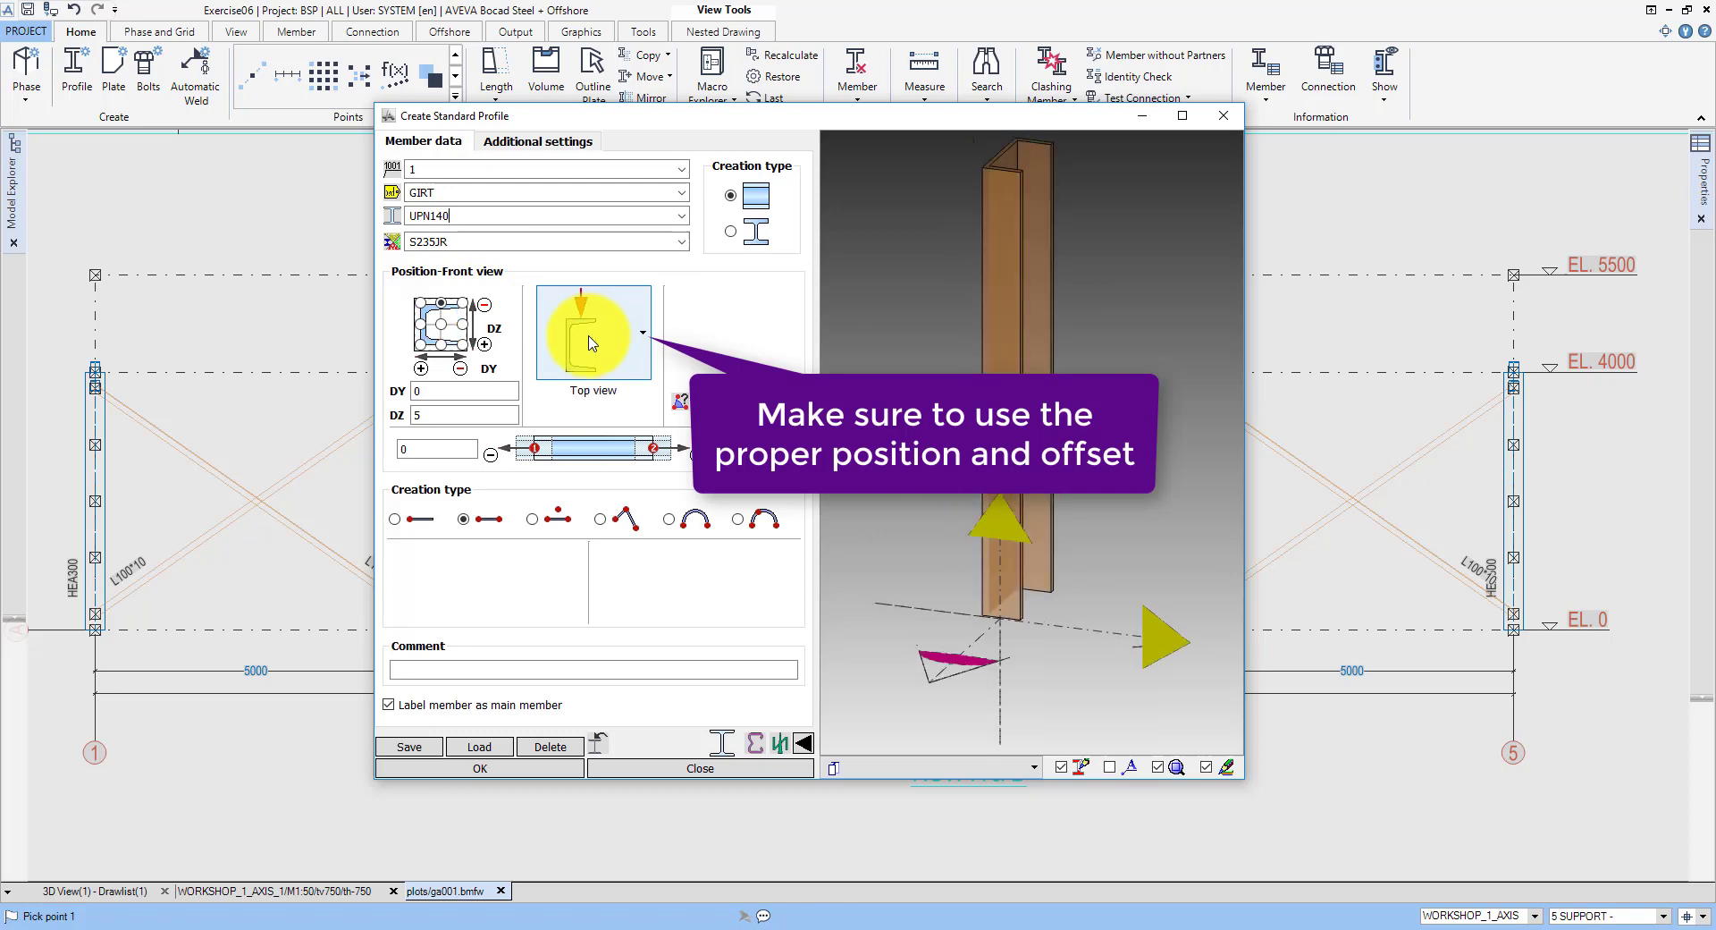
click(420, 343)
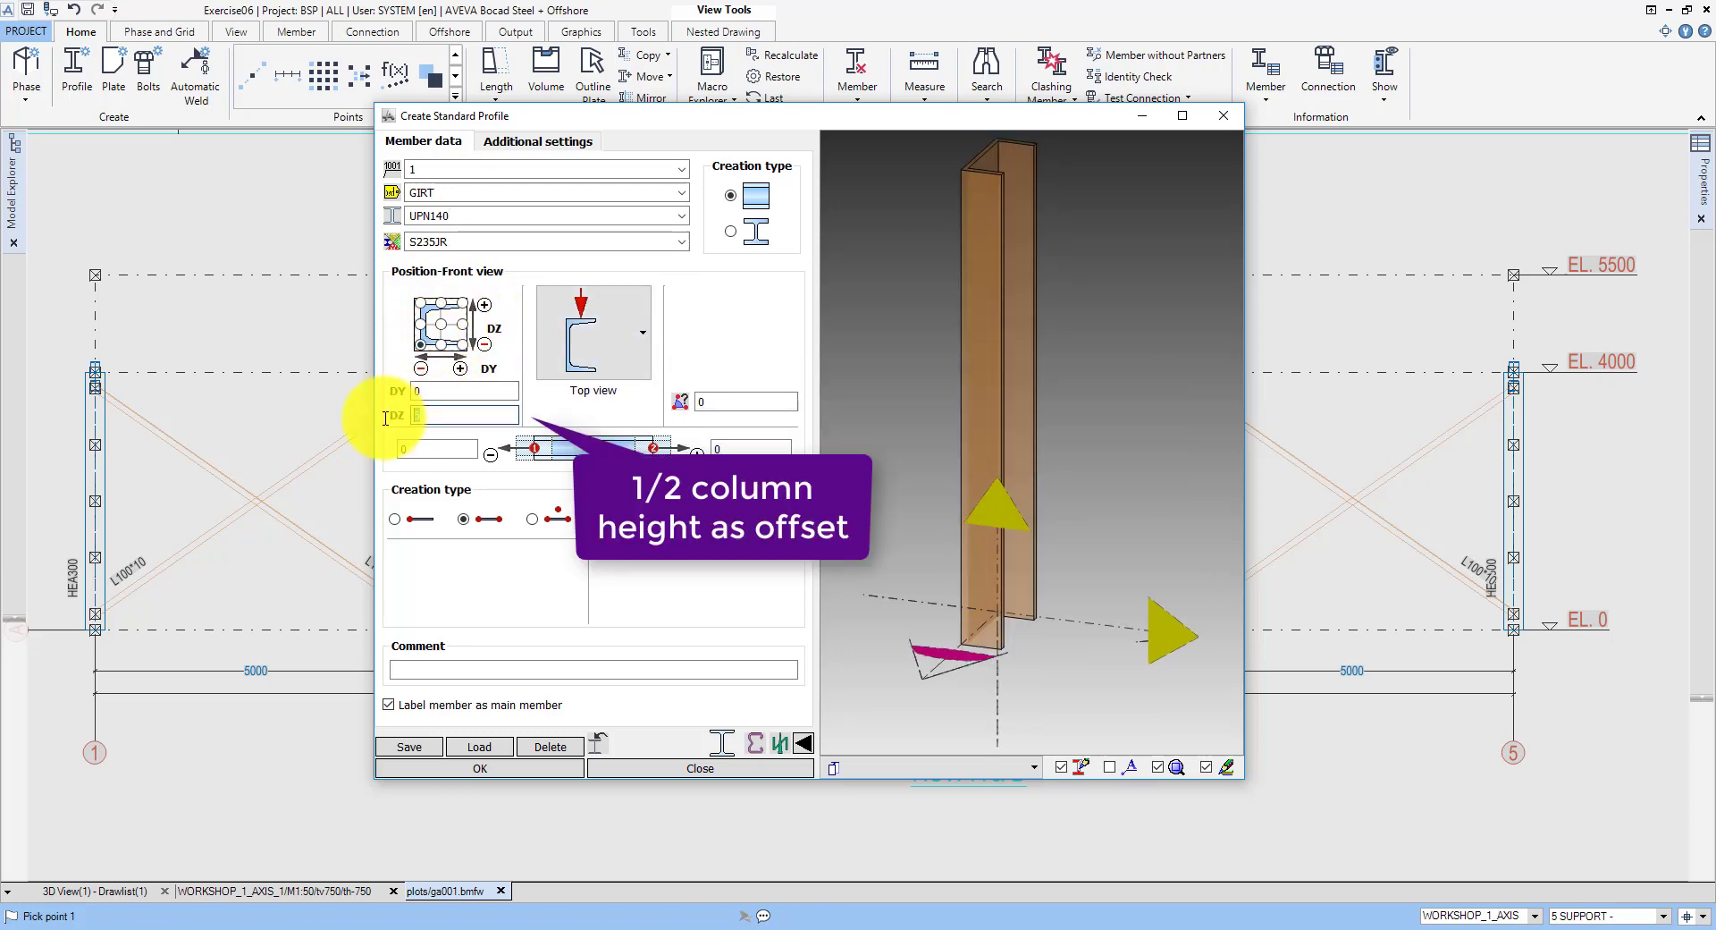
text(290/)
key(Return)
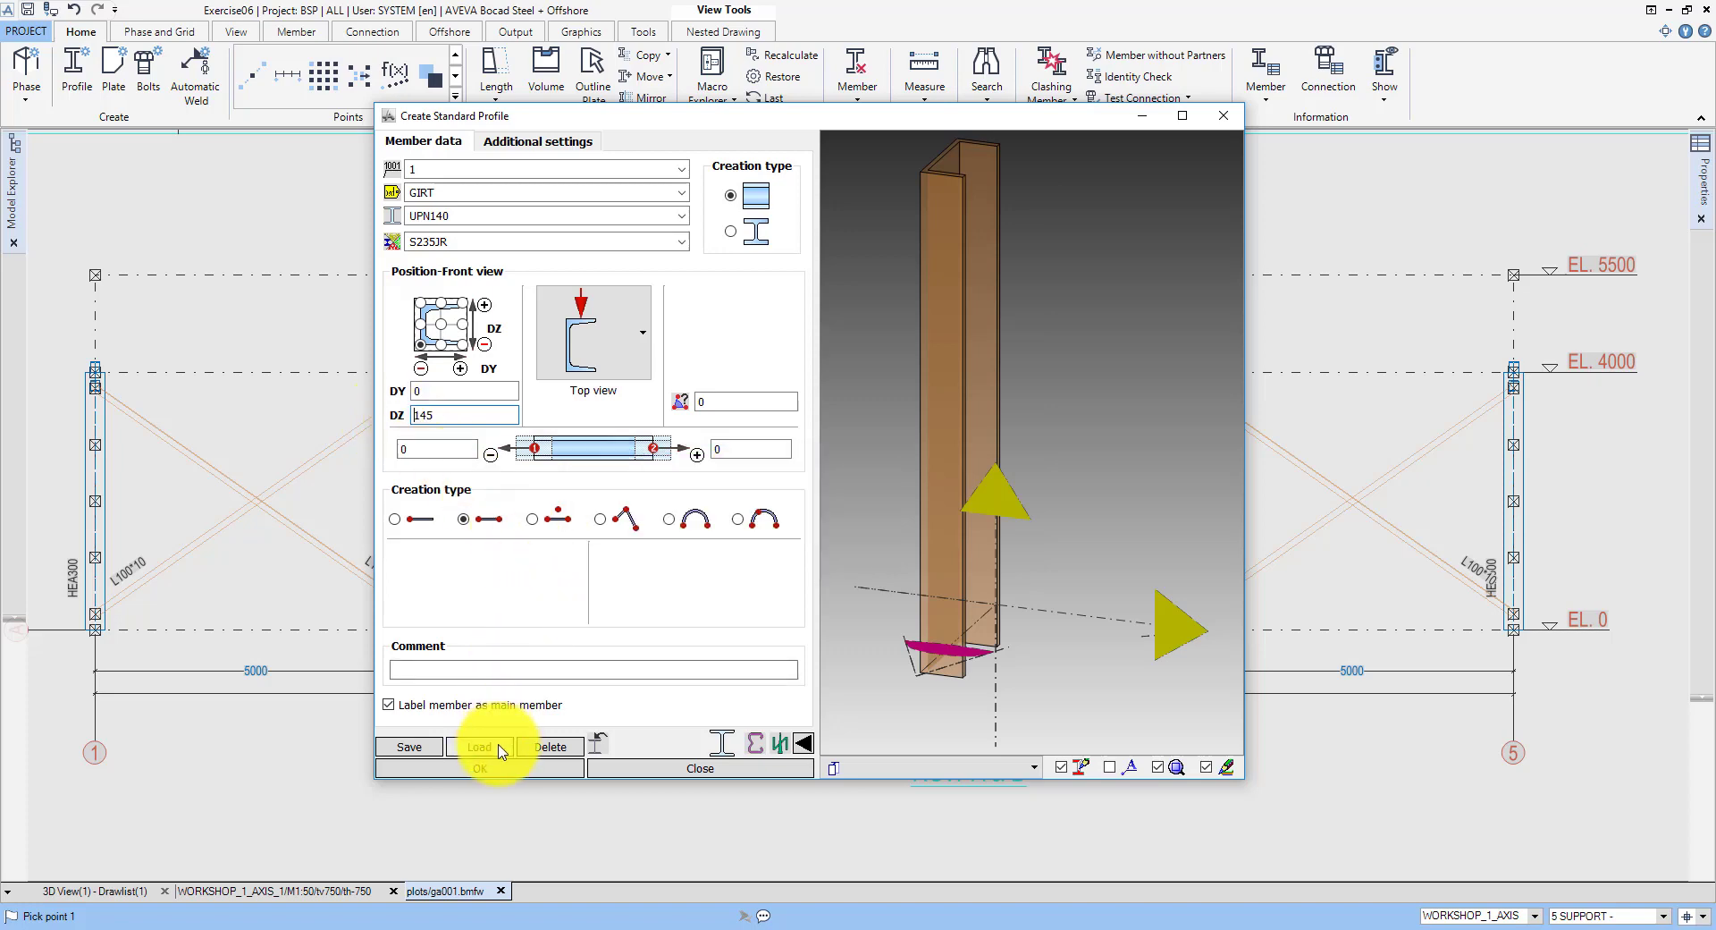
click(499, 774)
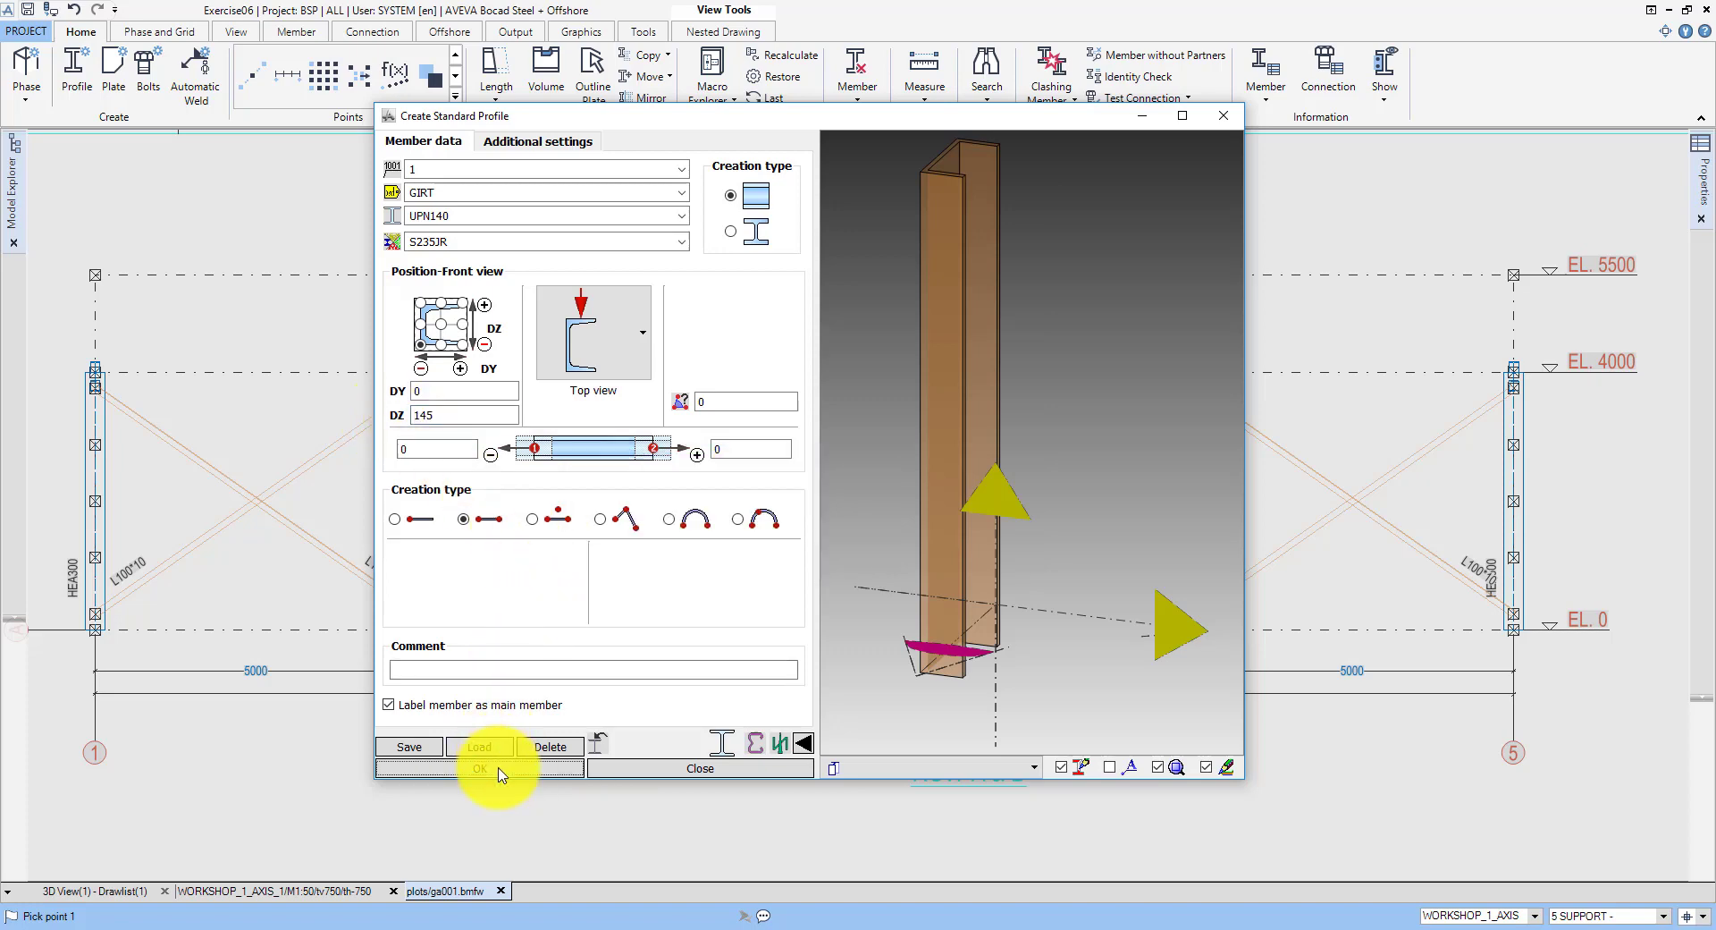
Step: Create five horizontal UPN140 girts from axis 1 to axis 5 in the Row A & B view, one at each level of division points
click(146, 616)
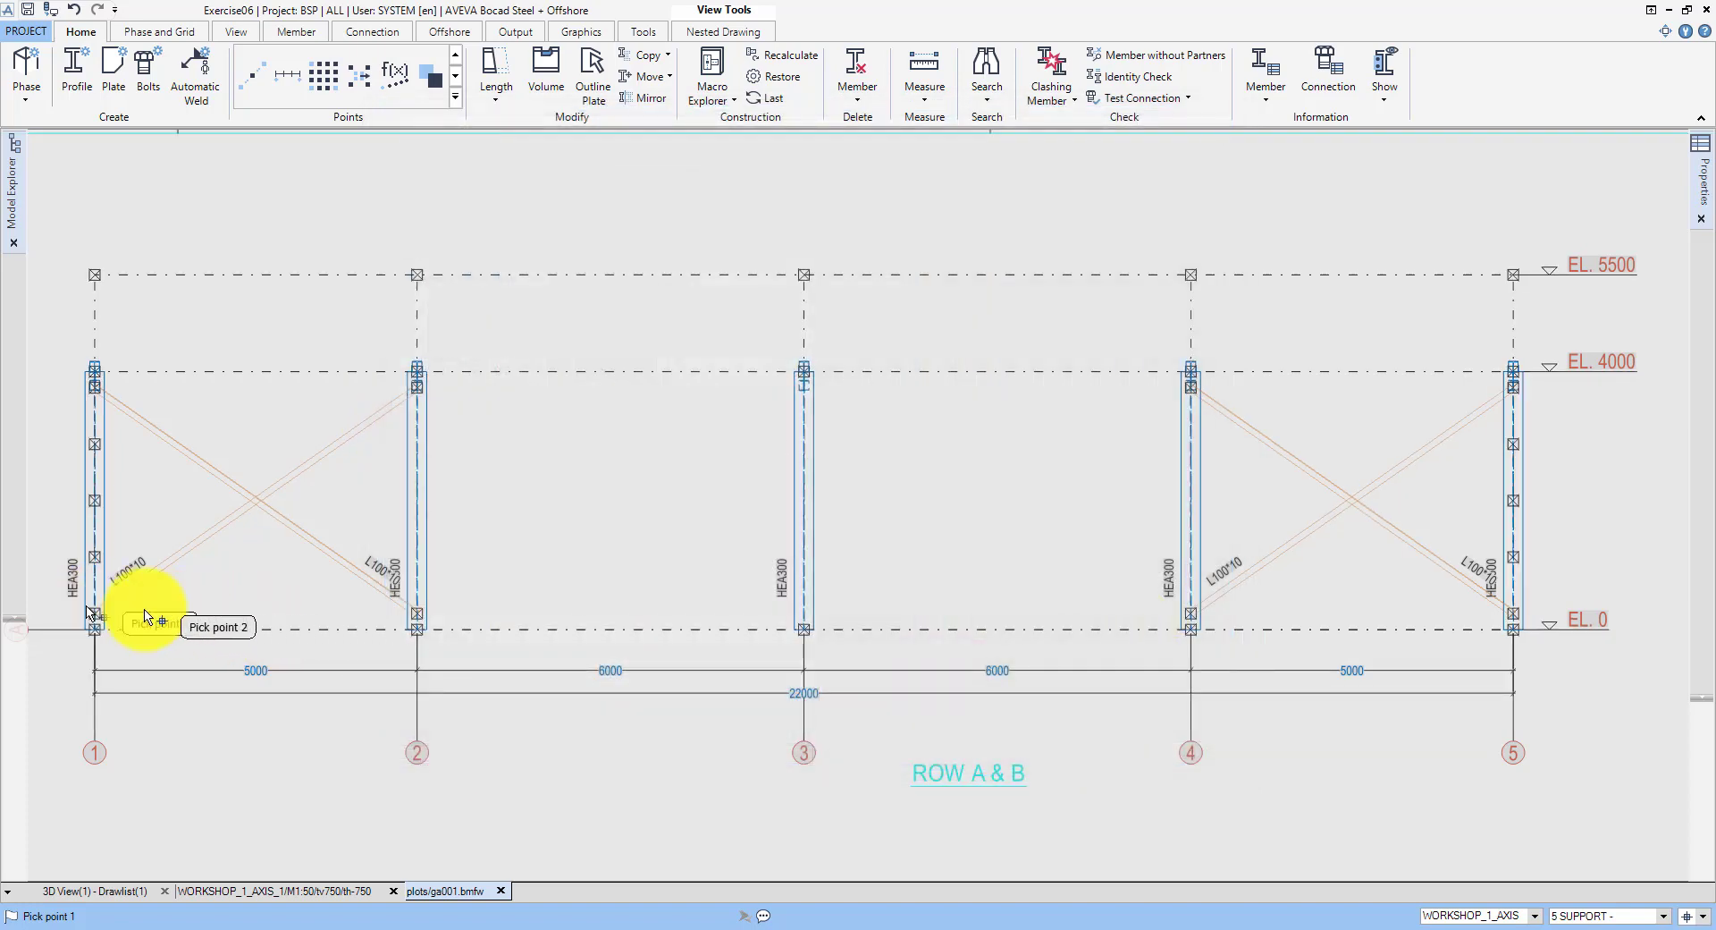
click(1507, 617)
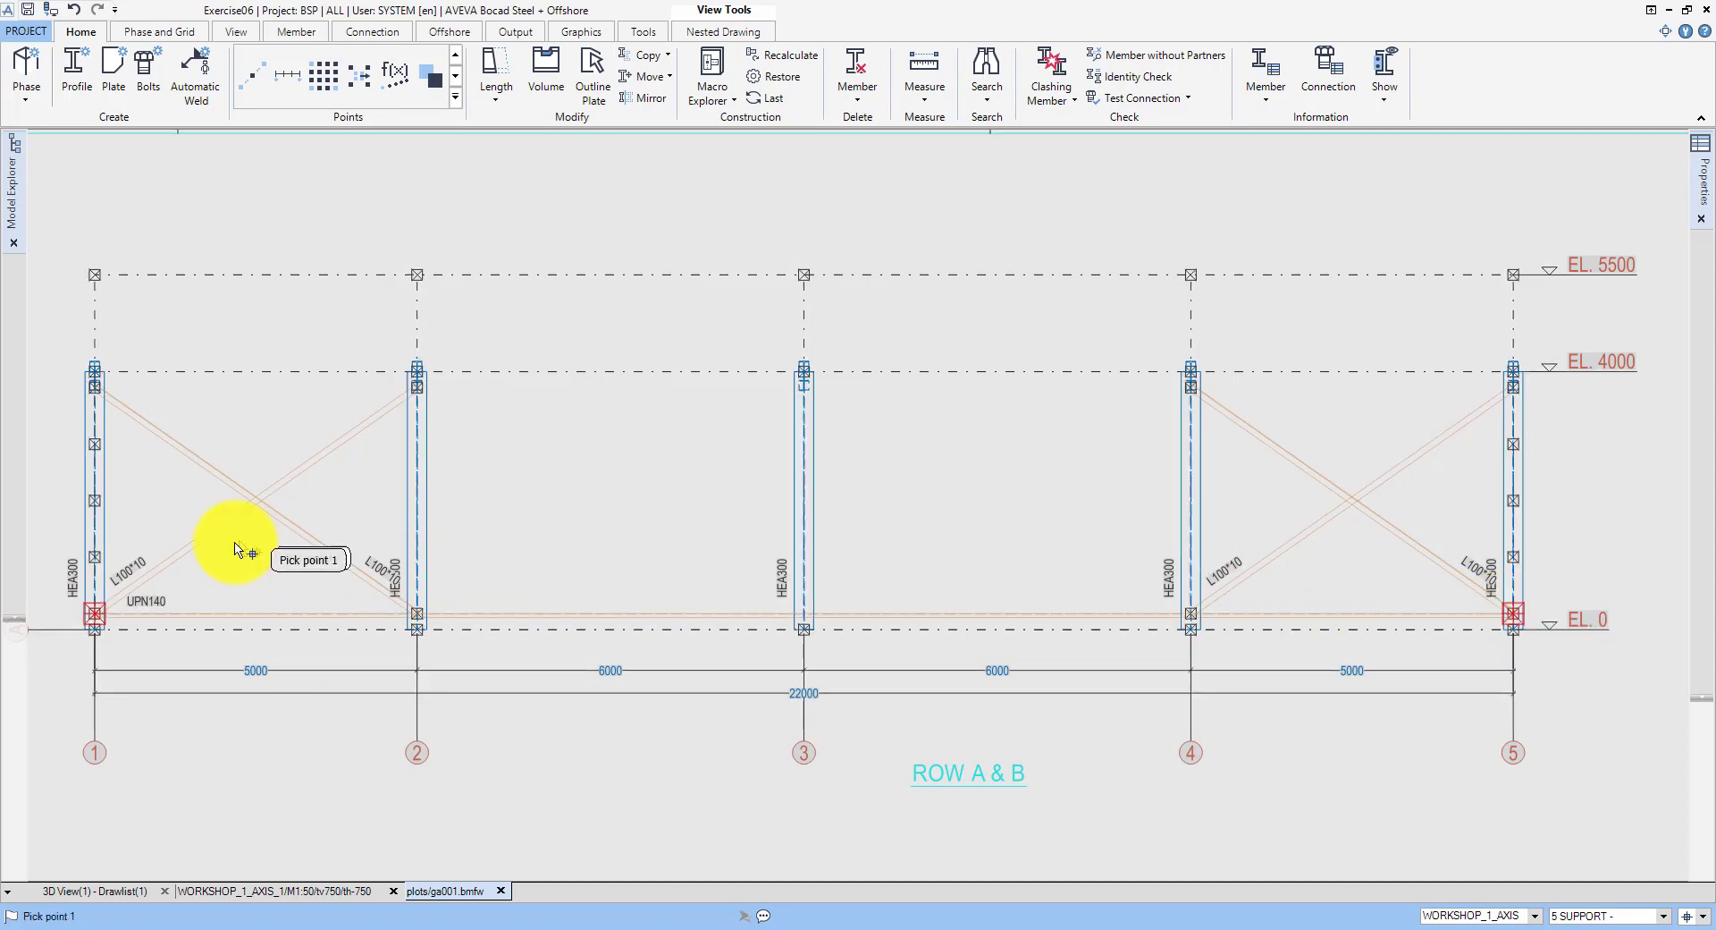
click(96, 556)
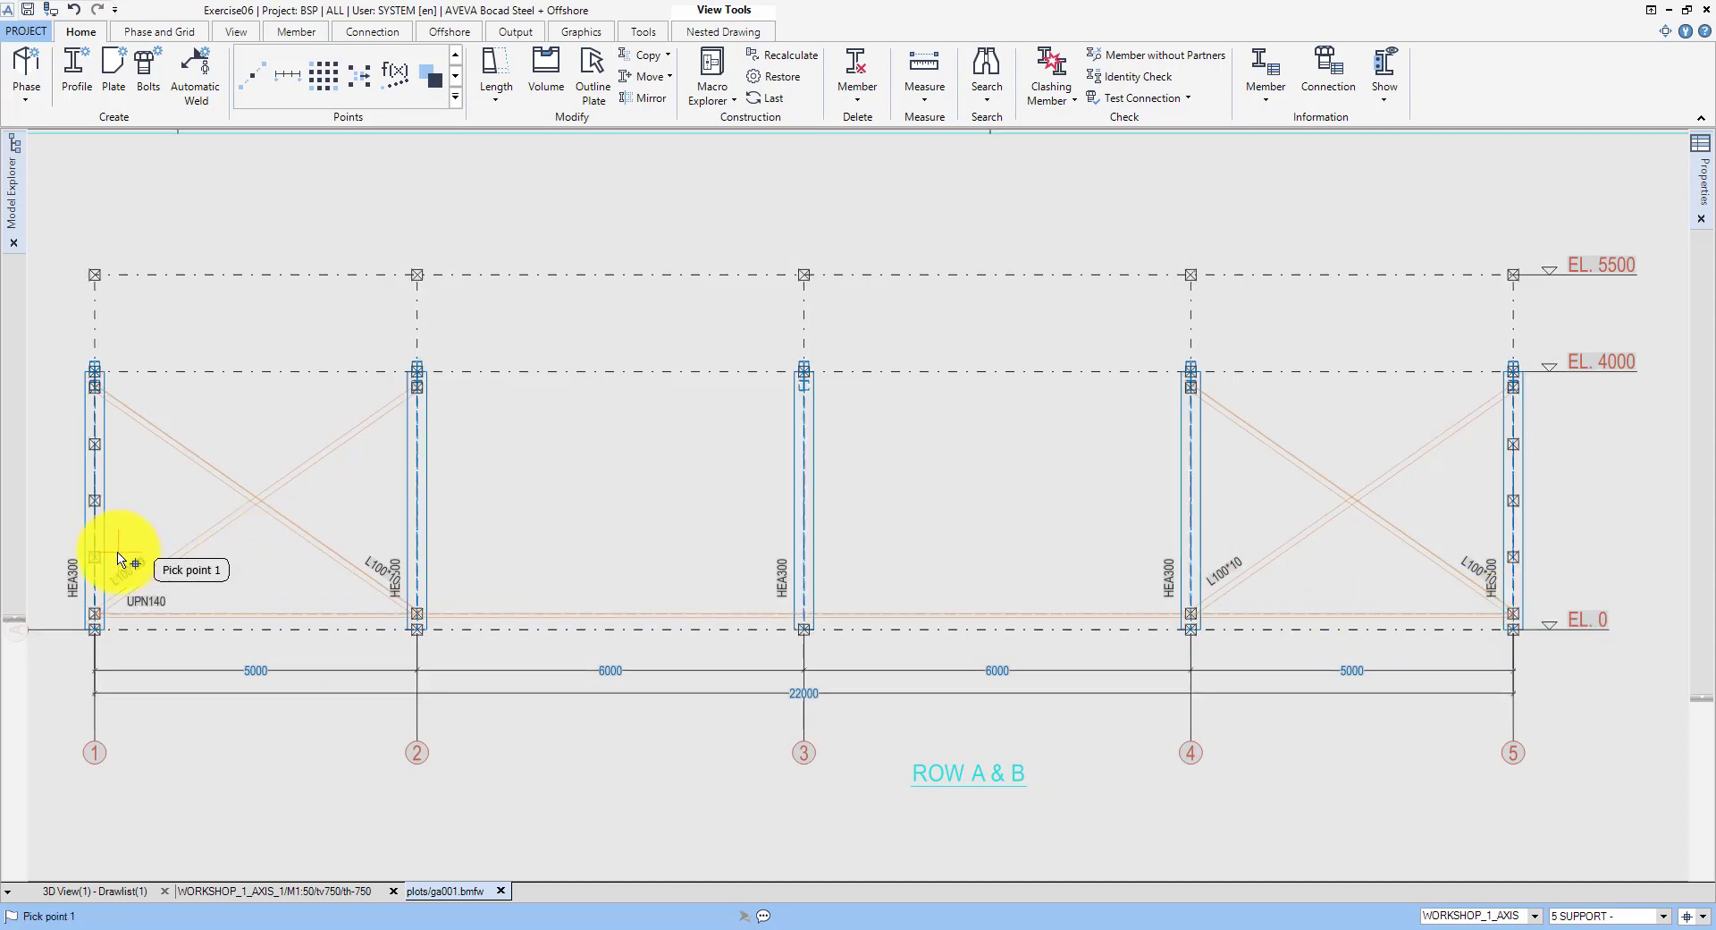
click(1509, 562)
click(96, 447)
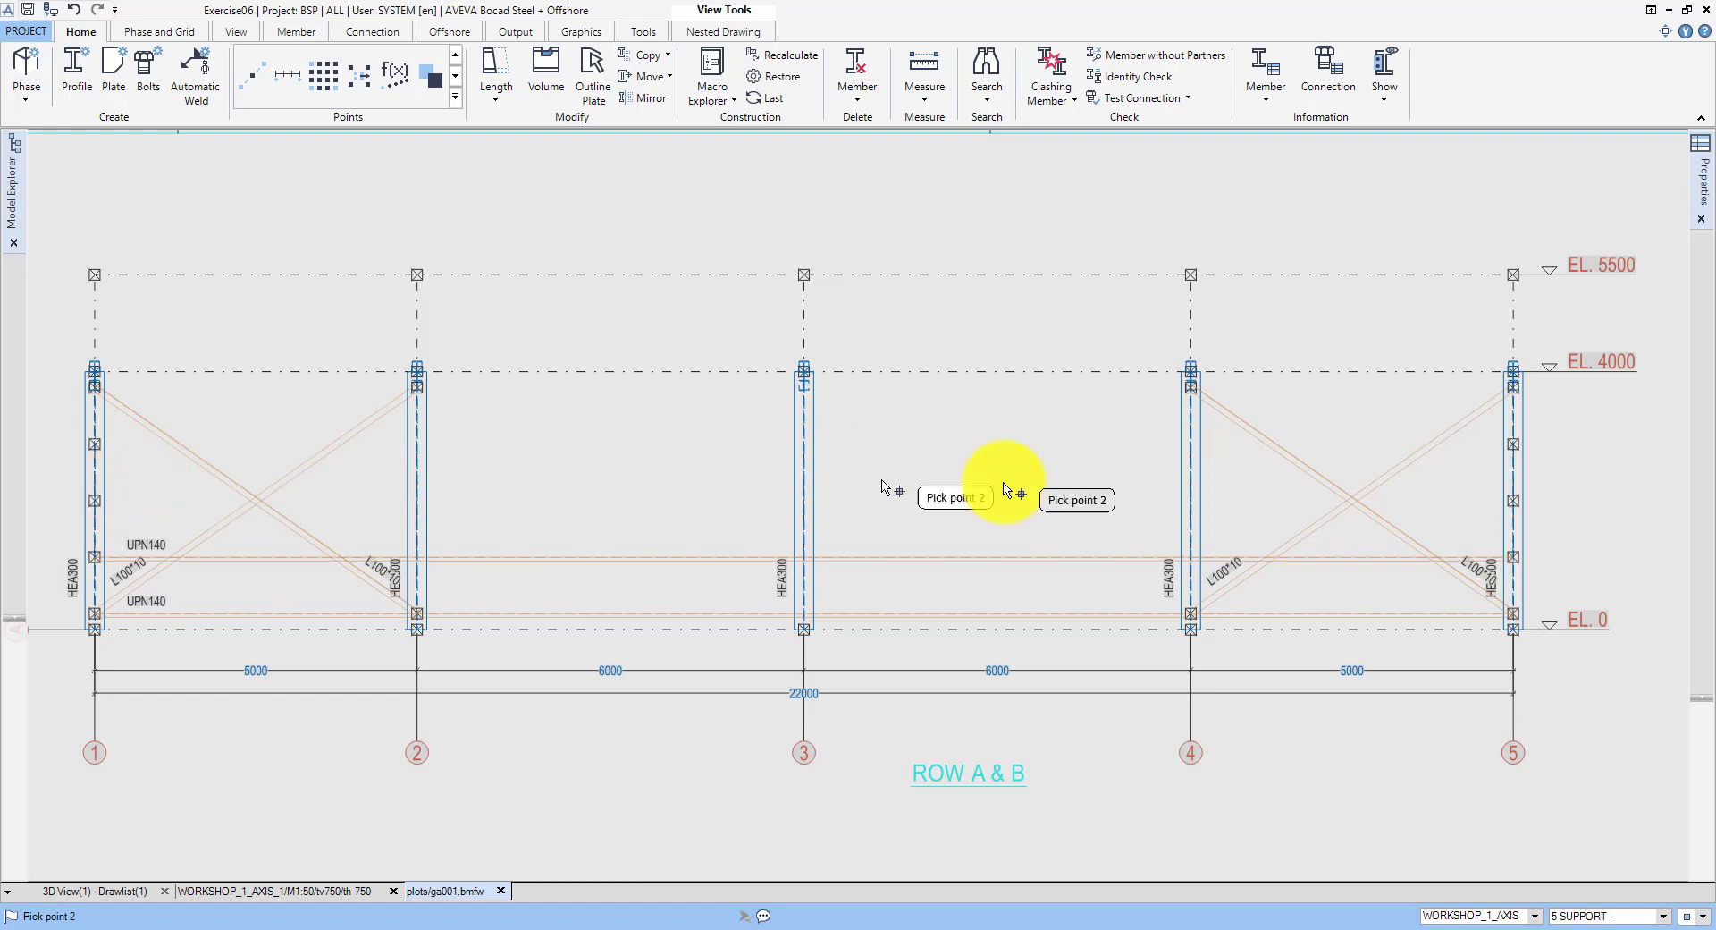
click(1511, 502)
click(96, 444)
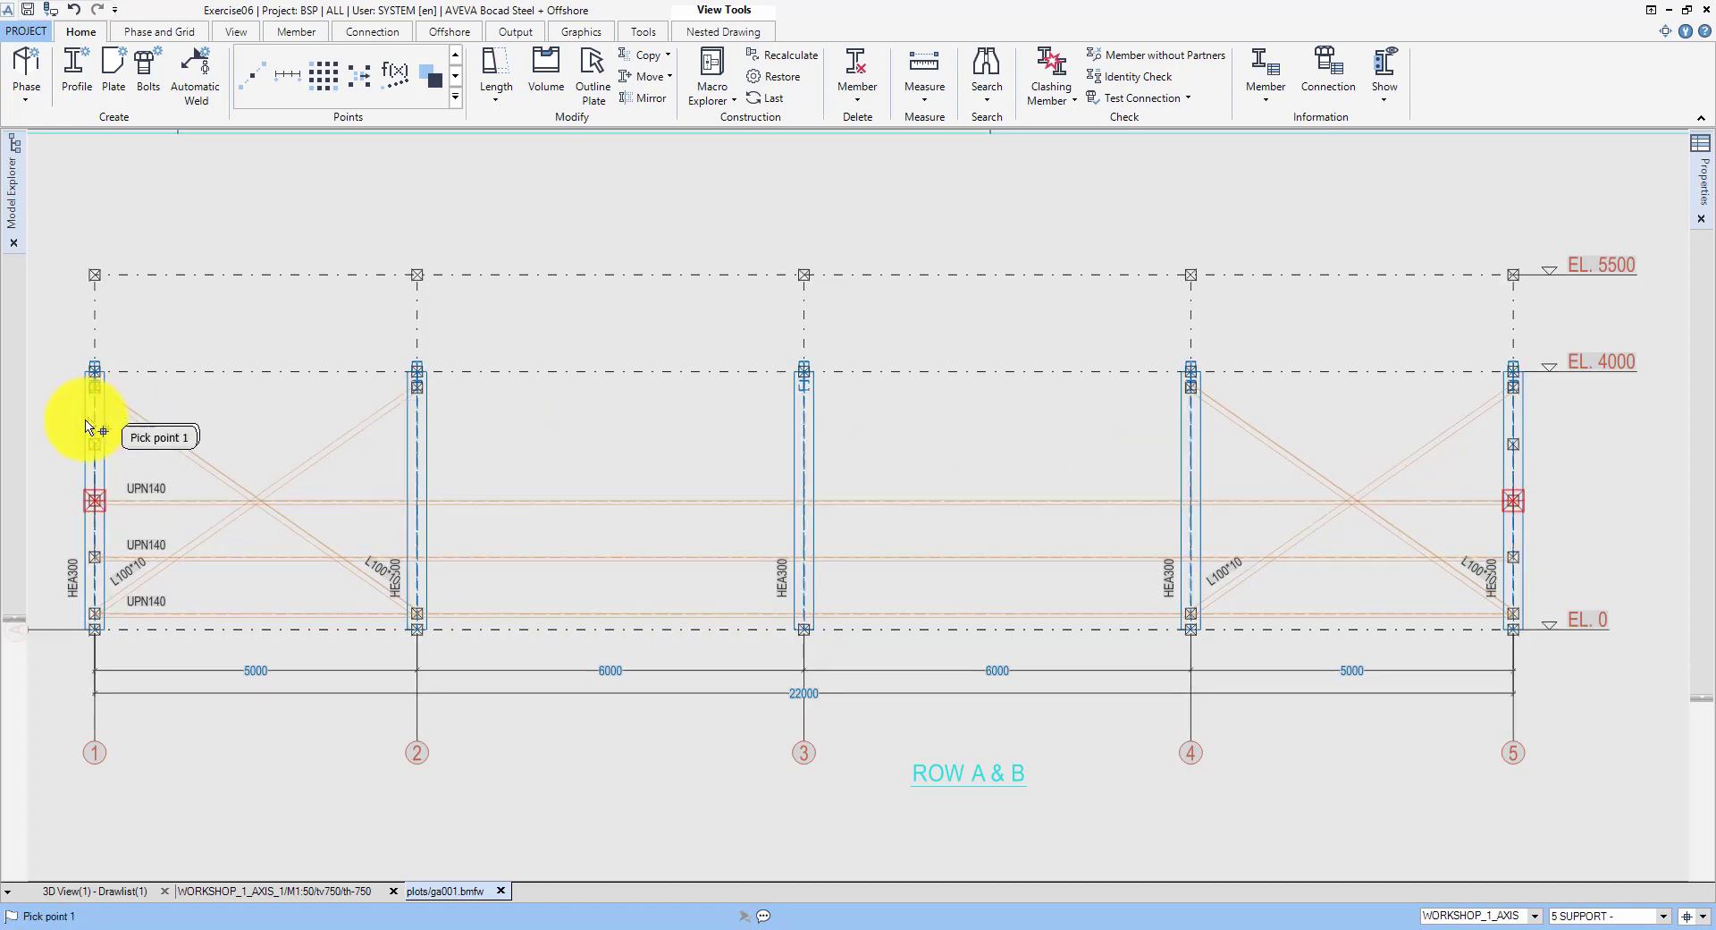
click(1512, 447)
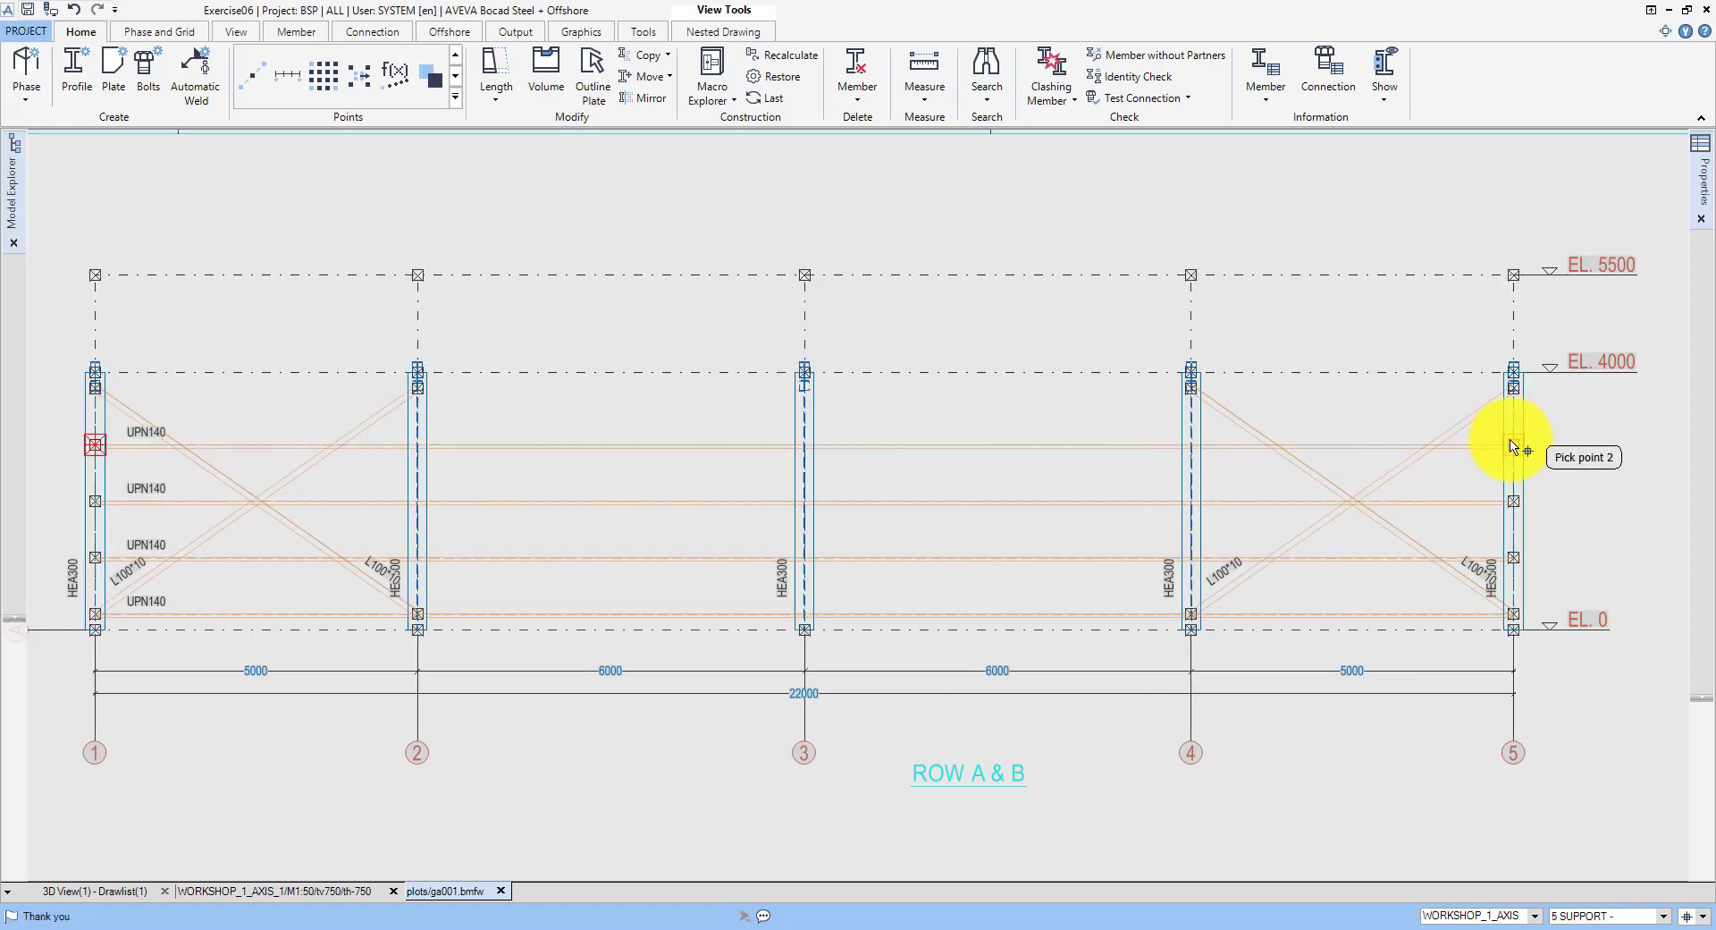
click(96, 386)
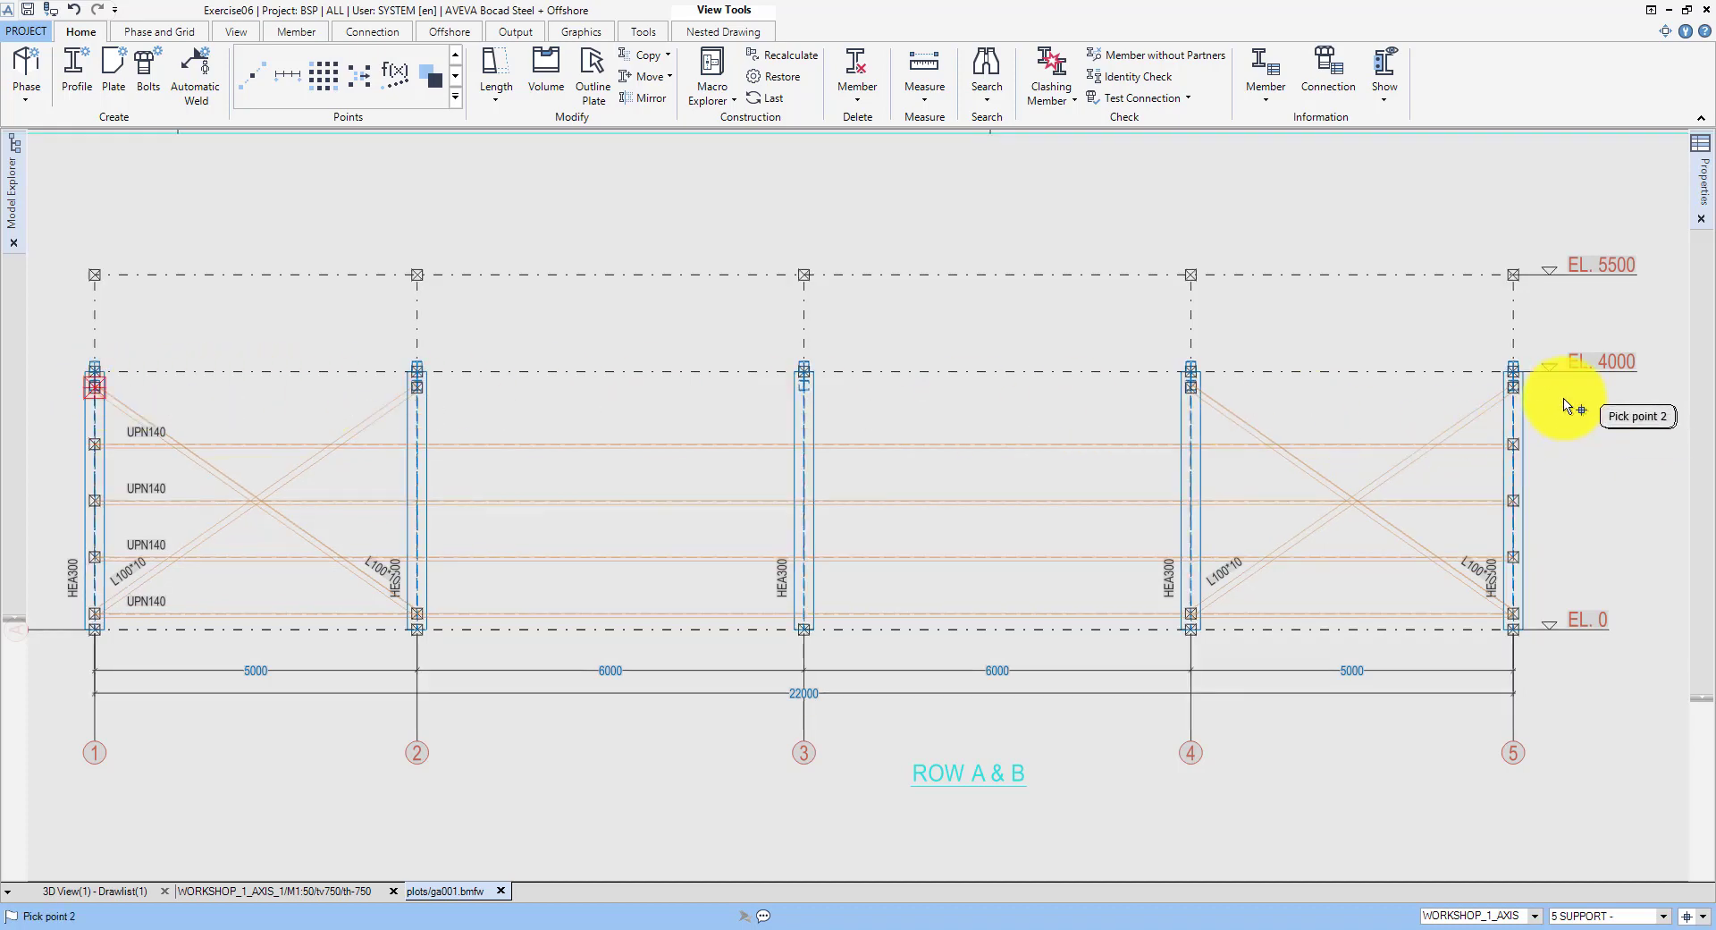
click(1514, 386)
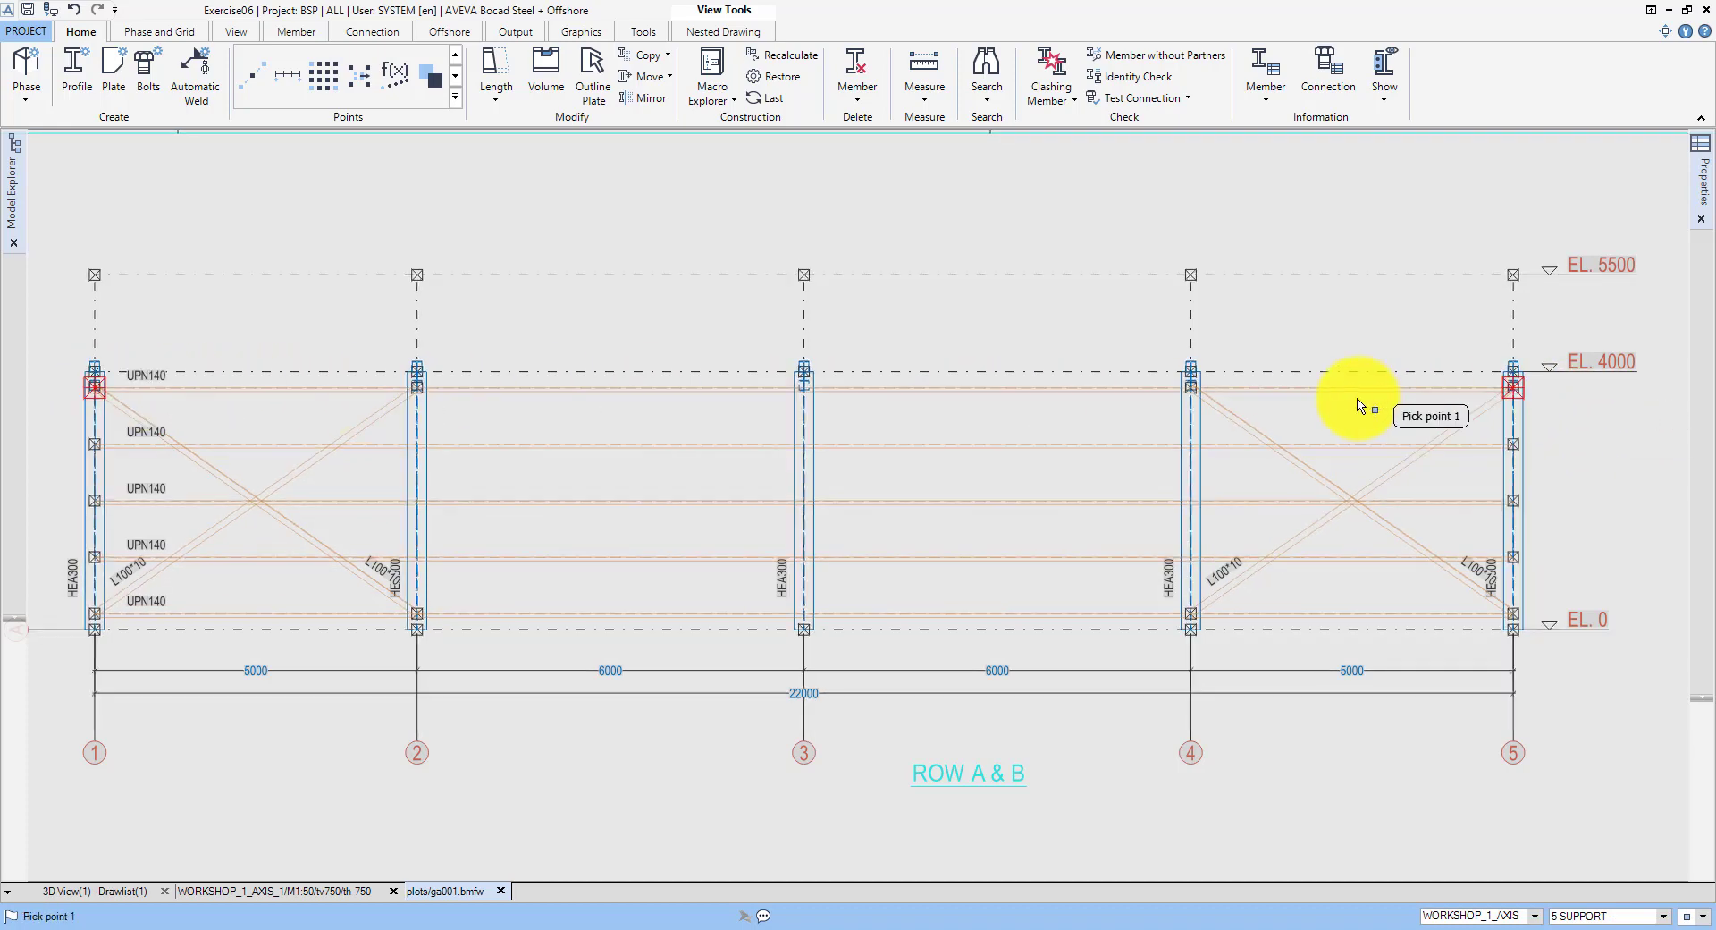
Step: Check the girts' orientation and offset against the HEA300 column at axis A in the cross-section views
middle_click(1358, 399)
middle_drag(666, 208, 760, 343)
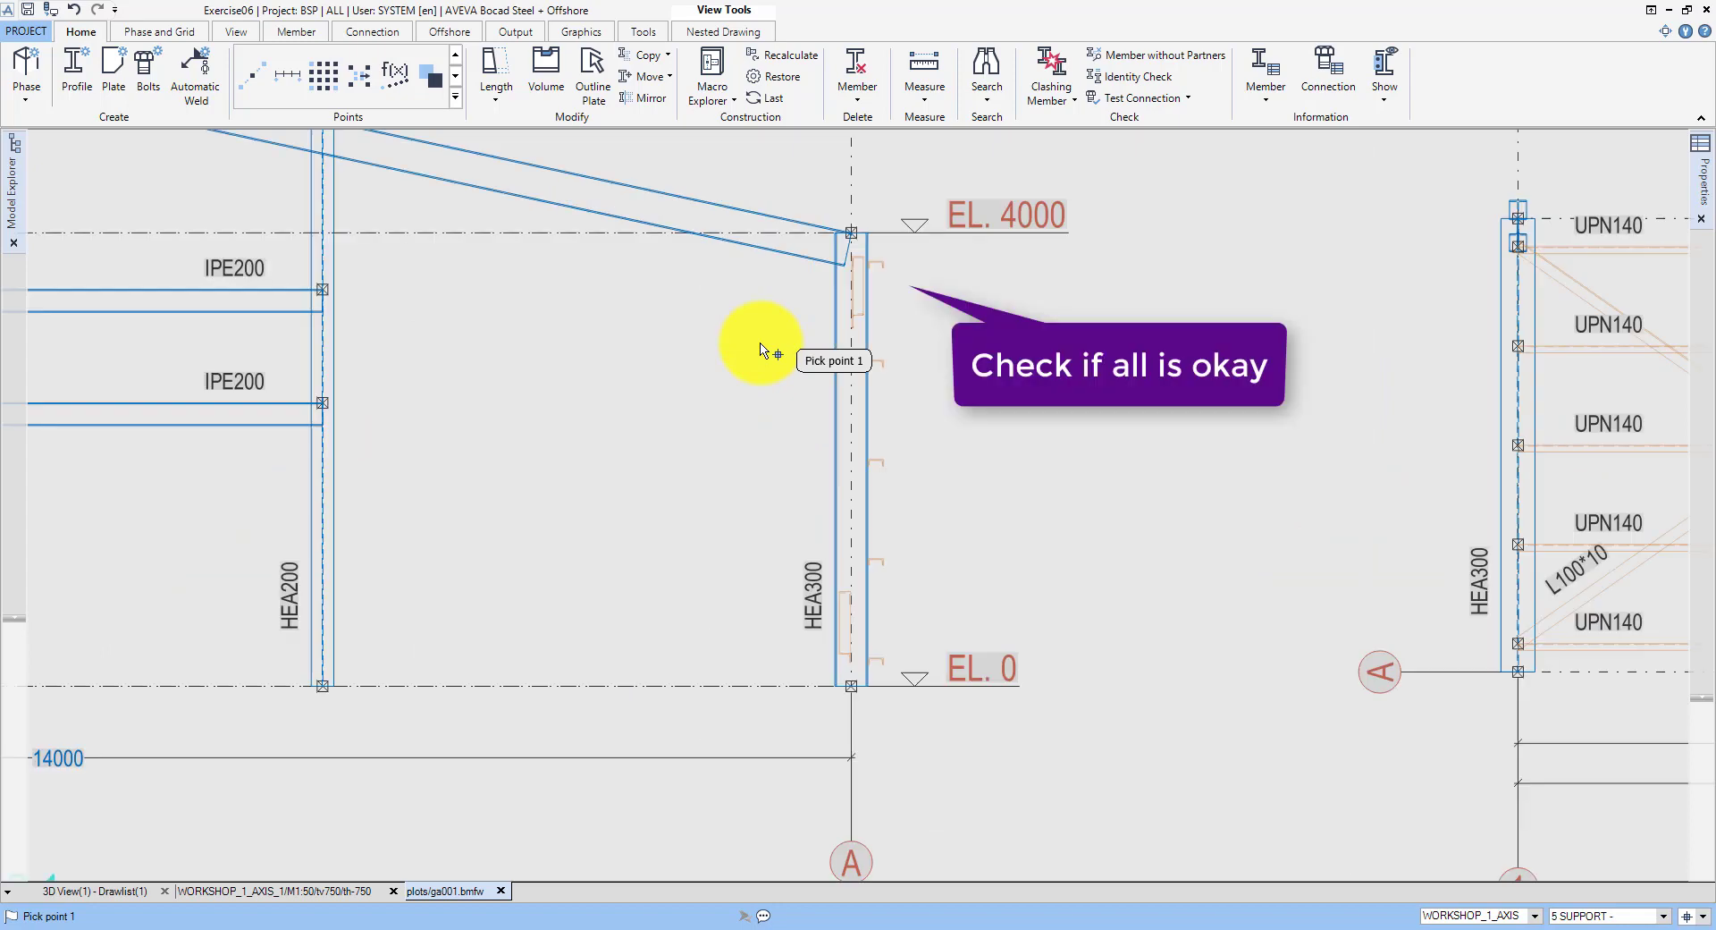
middle_drag(777, 220, 964, 466)
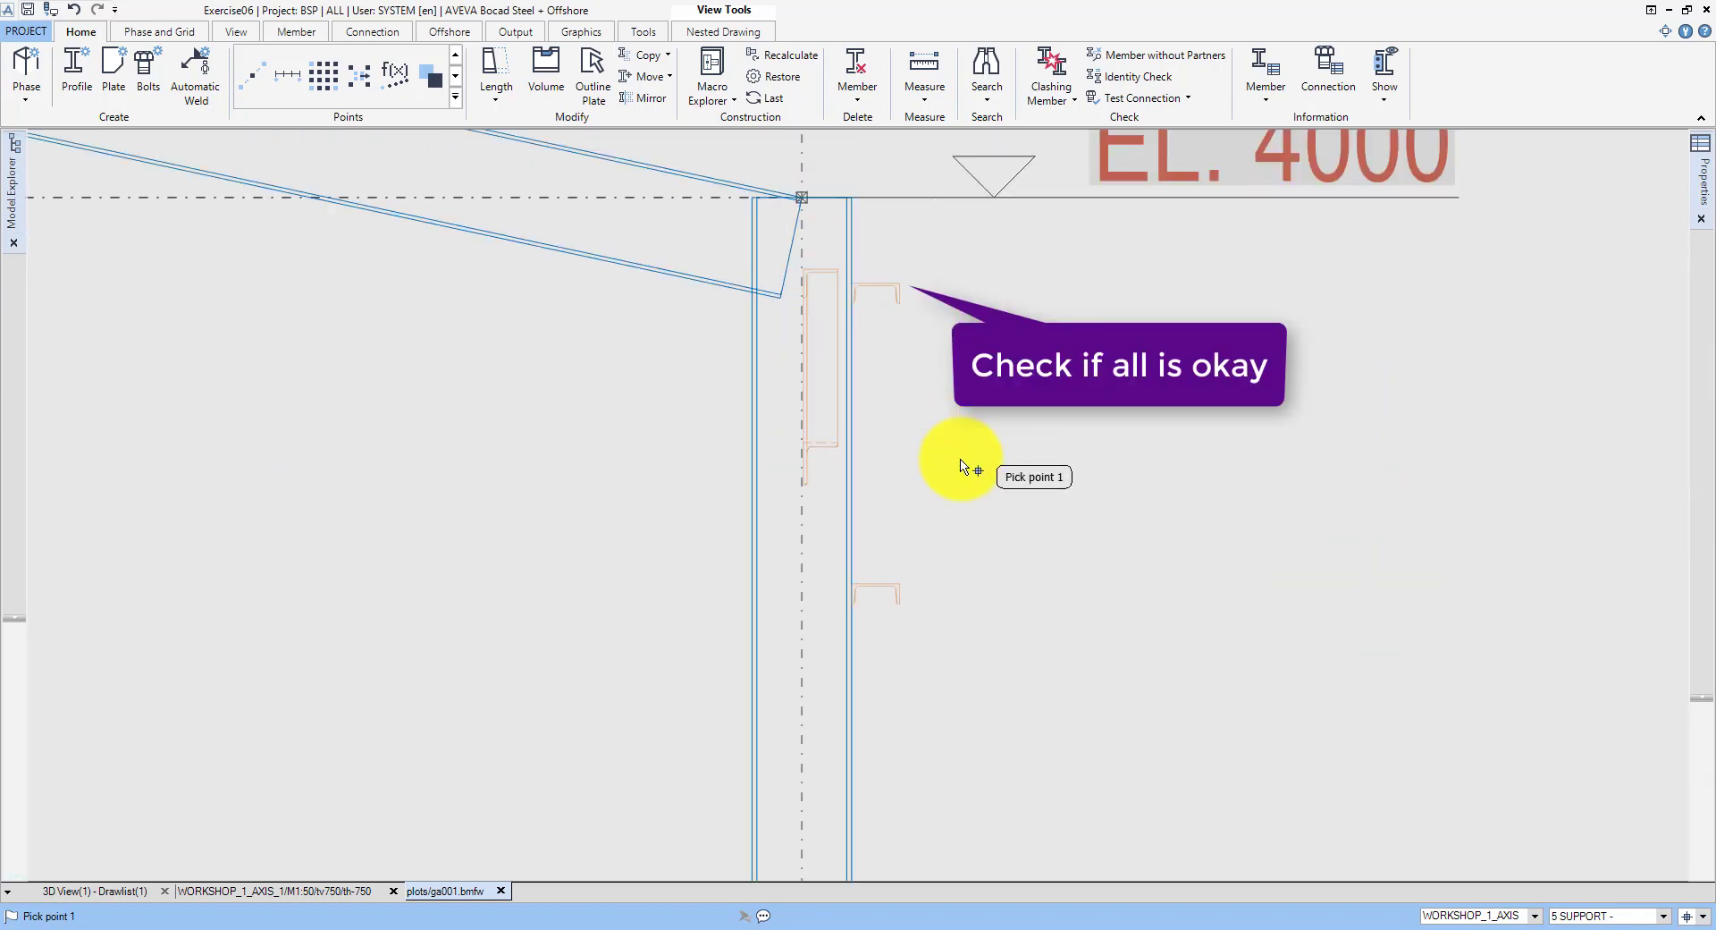
middle_click(961, 464)
mouse_move(777, 528)
middle_down()
mouse_move(980, 720)
mouse_move(970, 686)
middle_up()
middle_click(970, 686)
middle_click(970, 686)
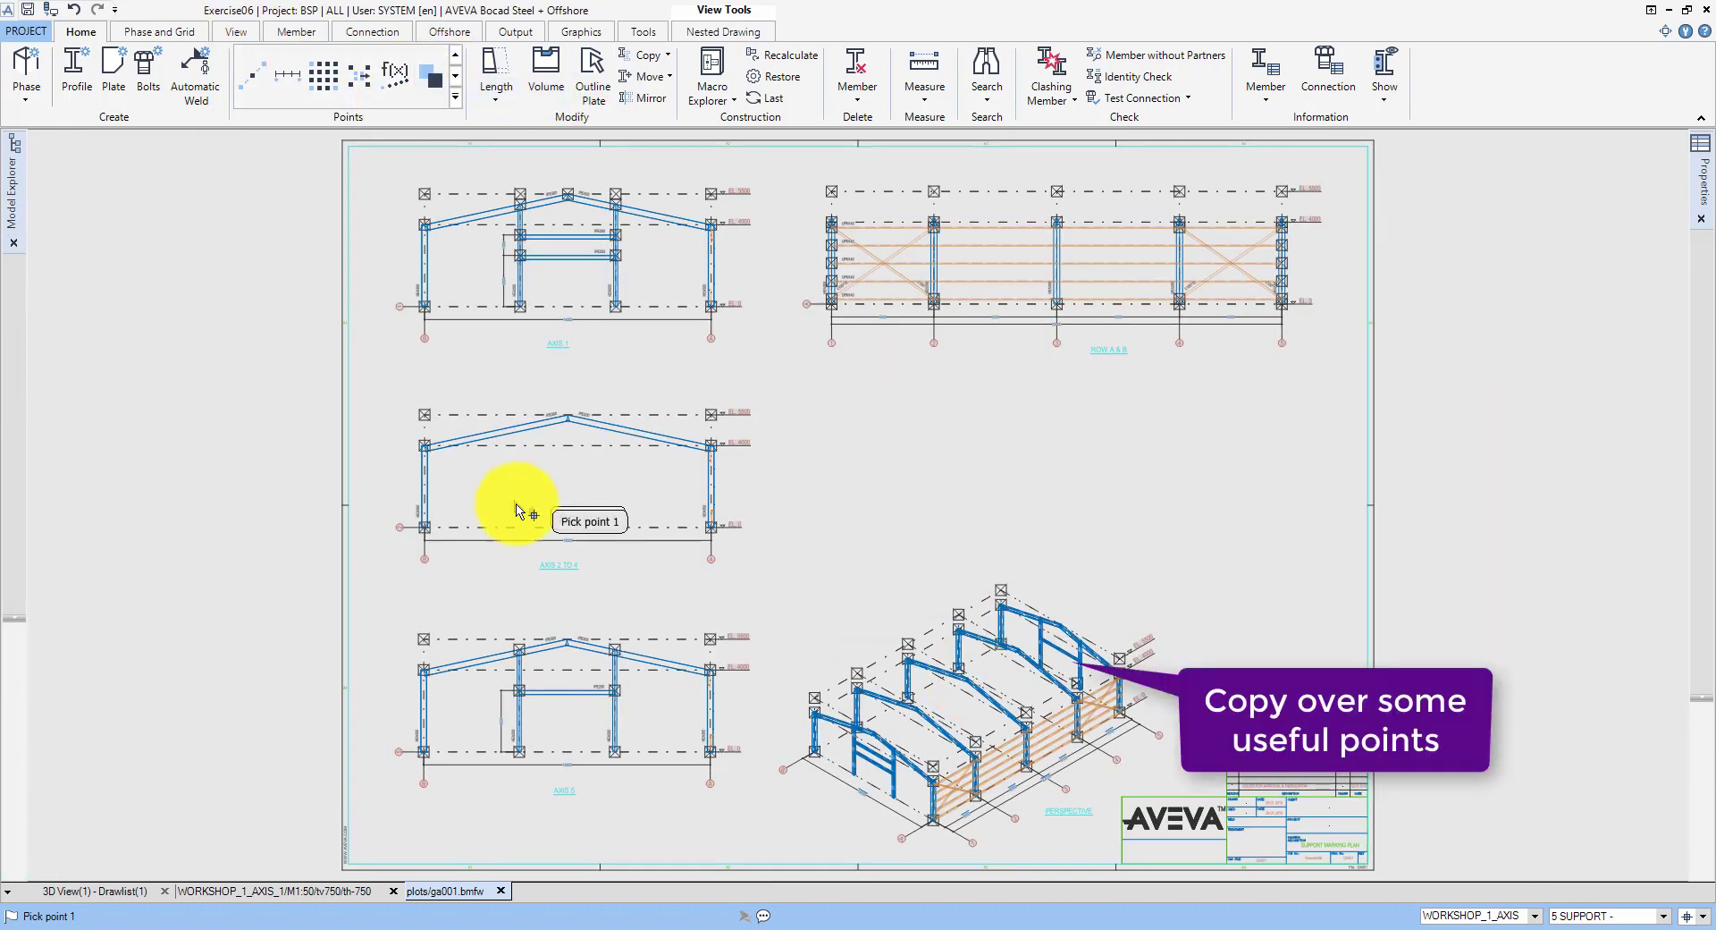
Step: Copy the ridge points into the perspective and axis 5 views
click(987, 750)
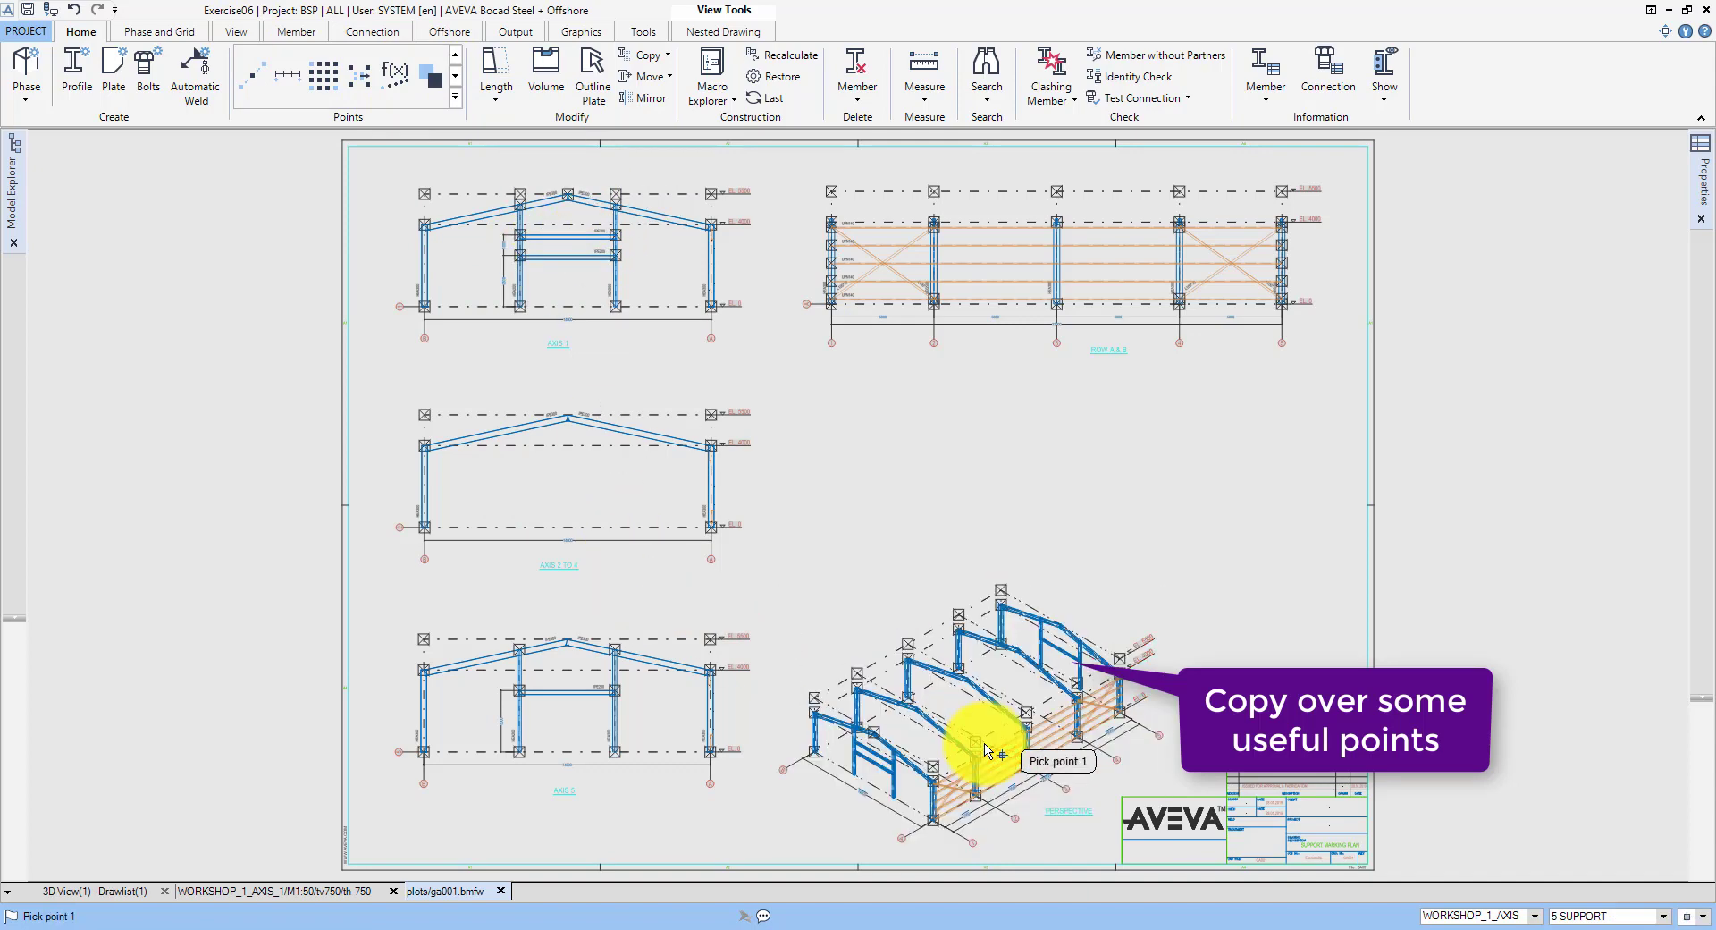
click(570, 195)
click(594, 636)
click(594, 641)
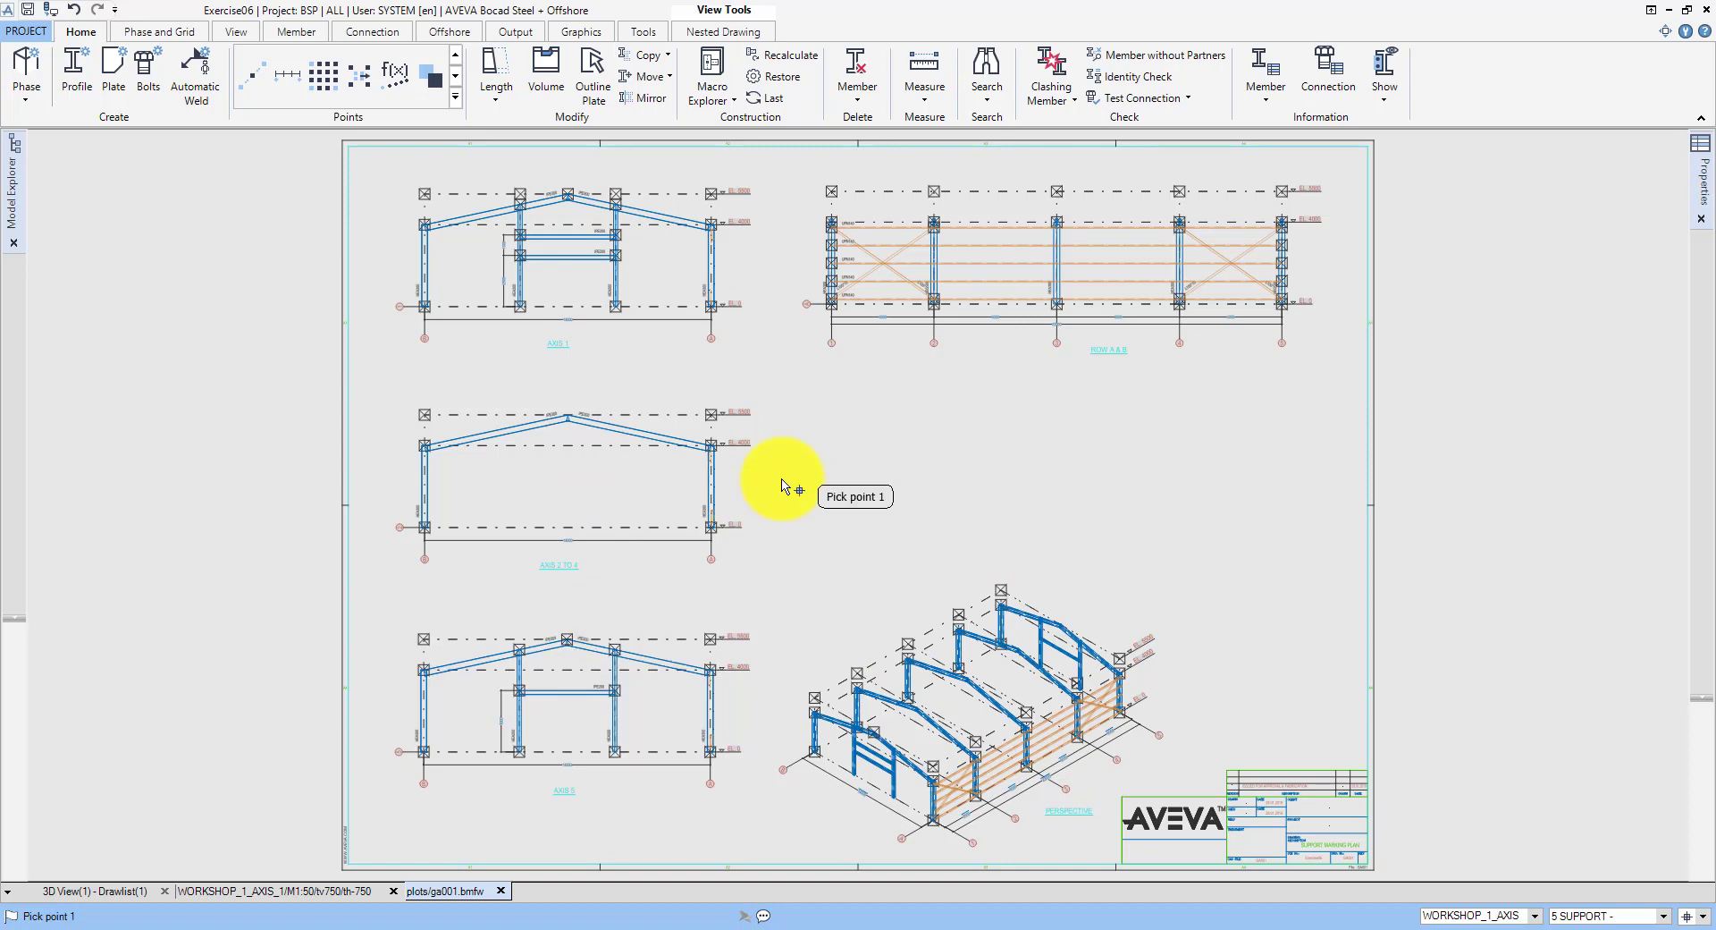
Step: Set up a point-line view with display settings PLANED2, scale 1:60, no new window and the designation text ROOF
click(244, 34)
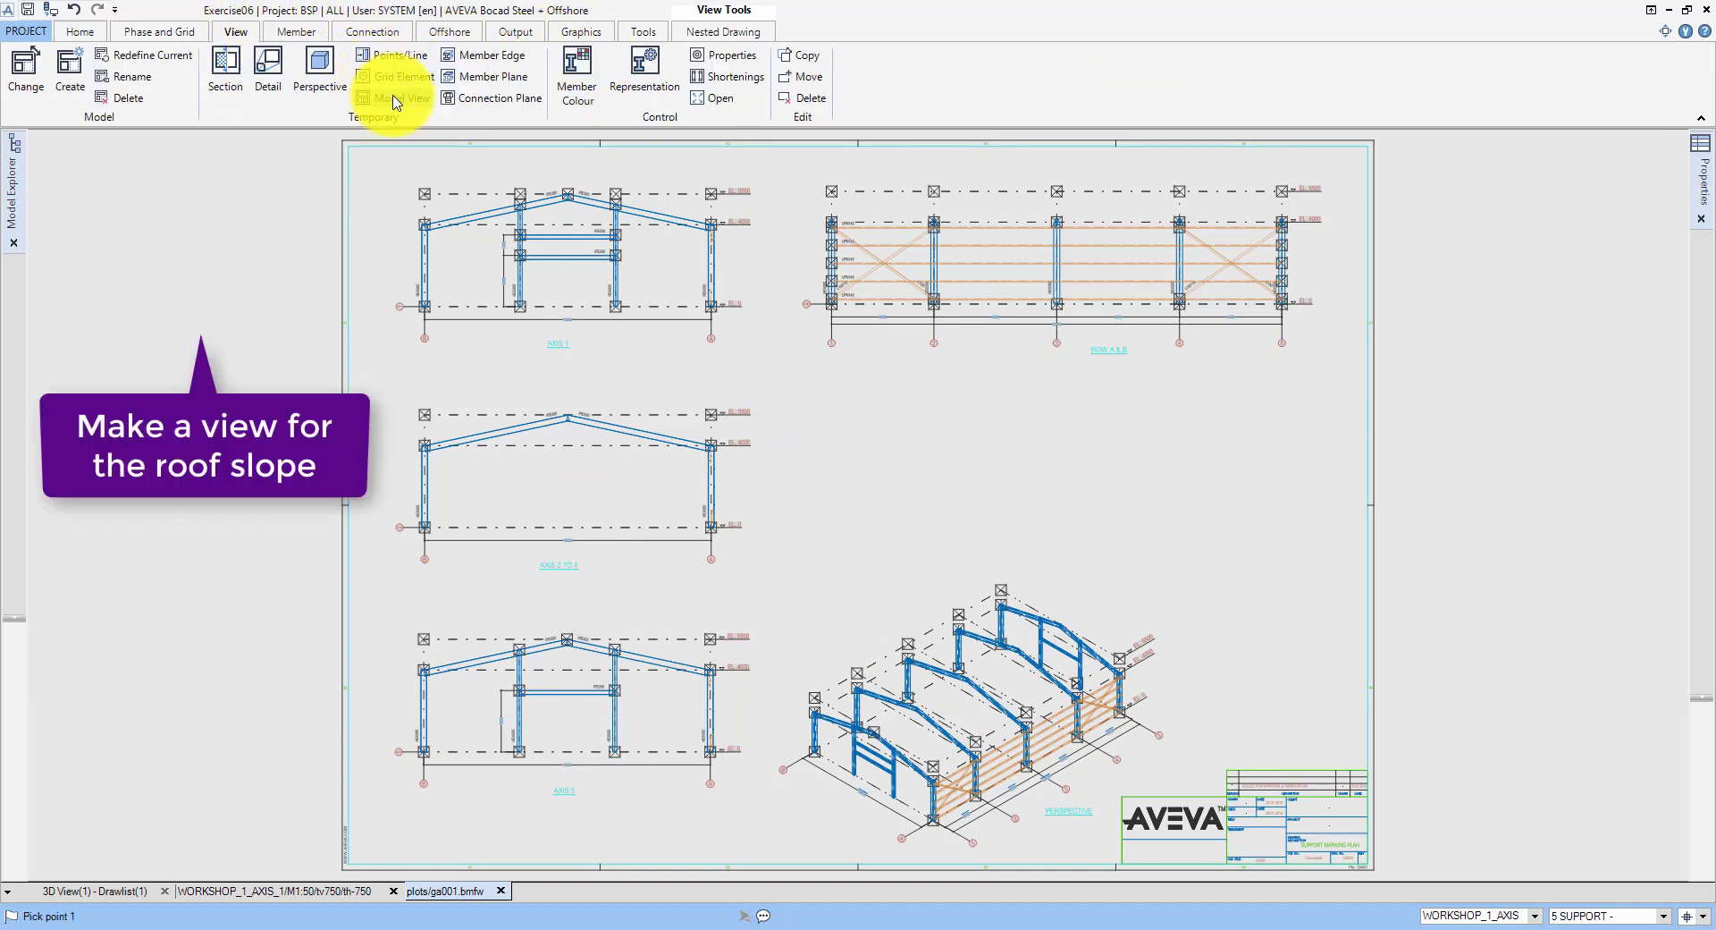
click(393, 55)
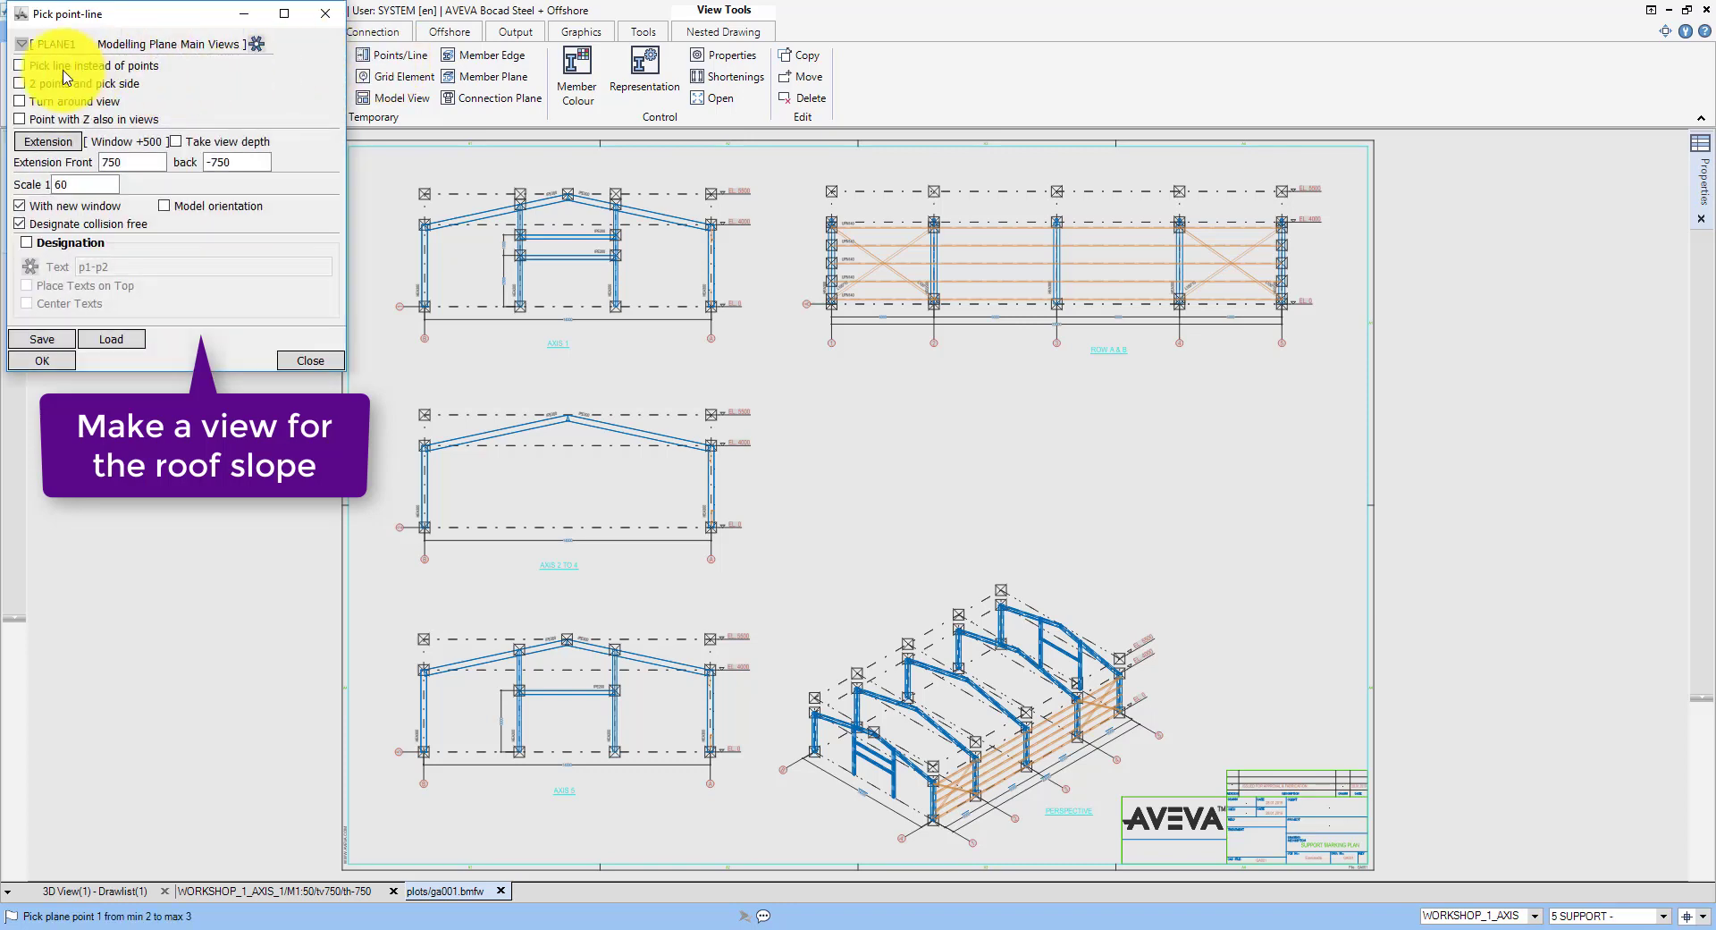
click(45, 44)
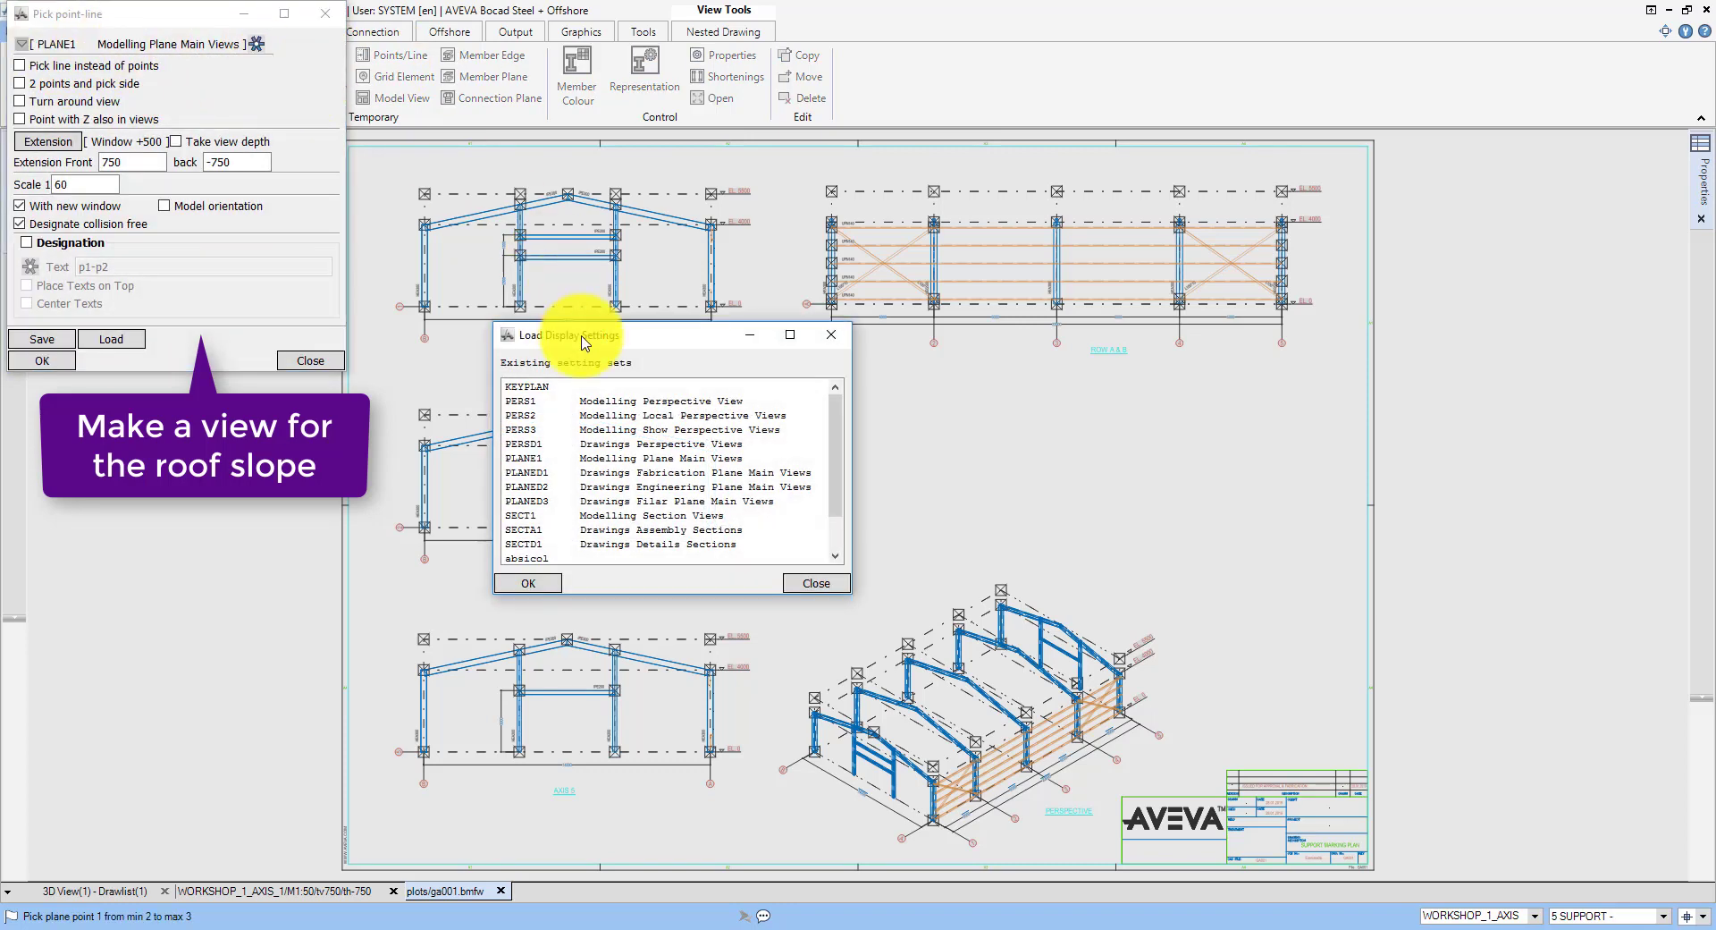
double_click(572, 486)
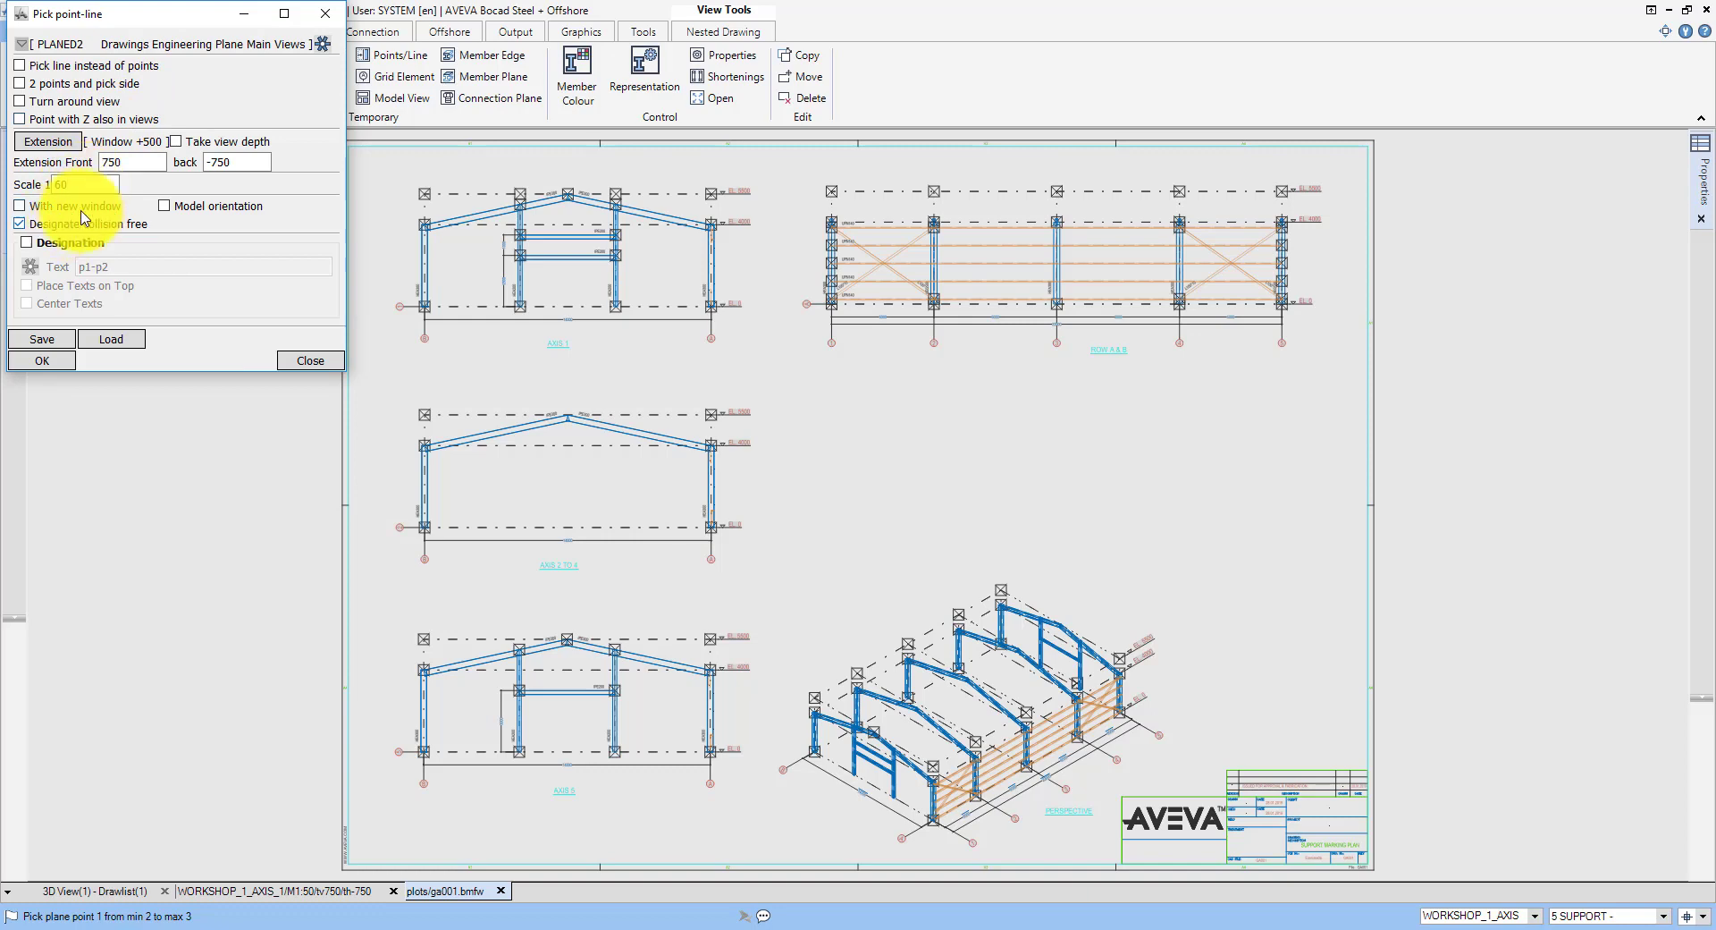
click(27, 243)
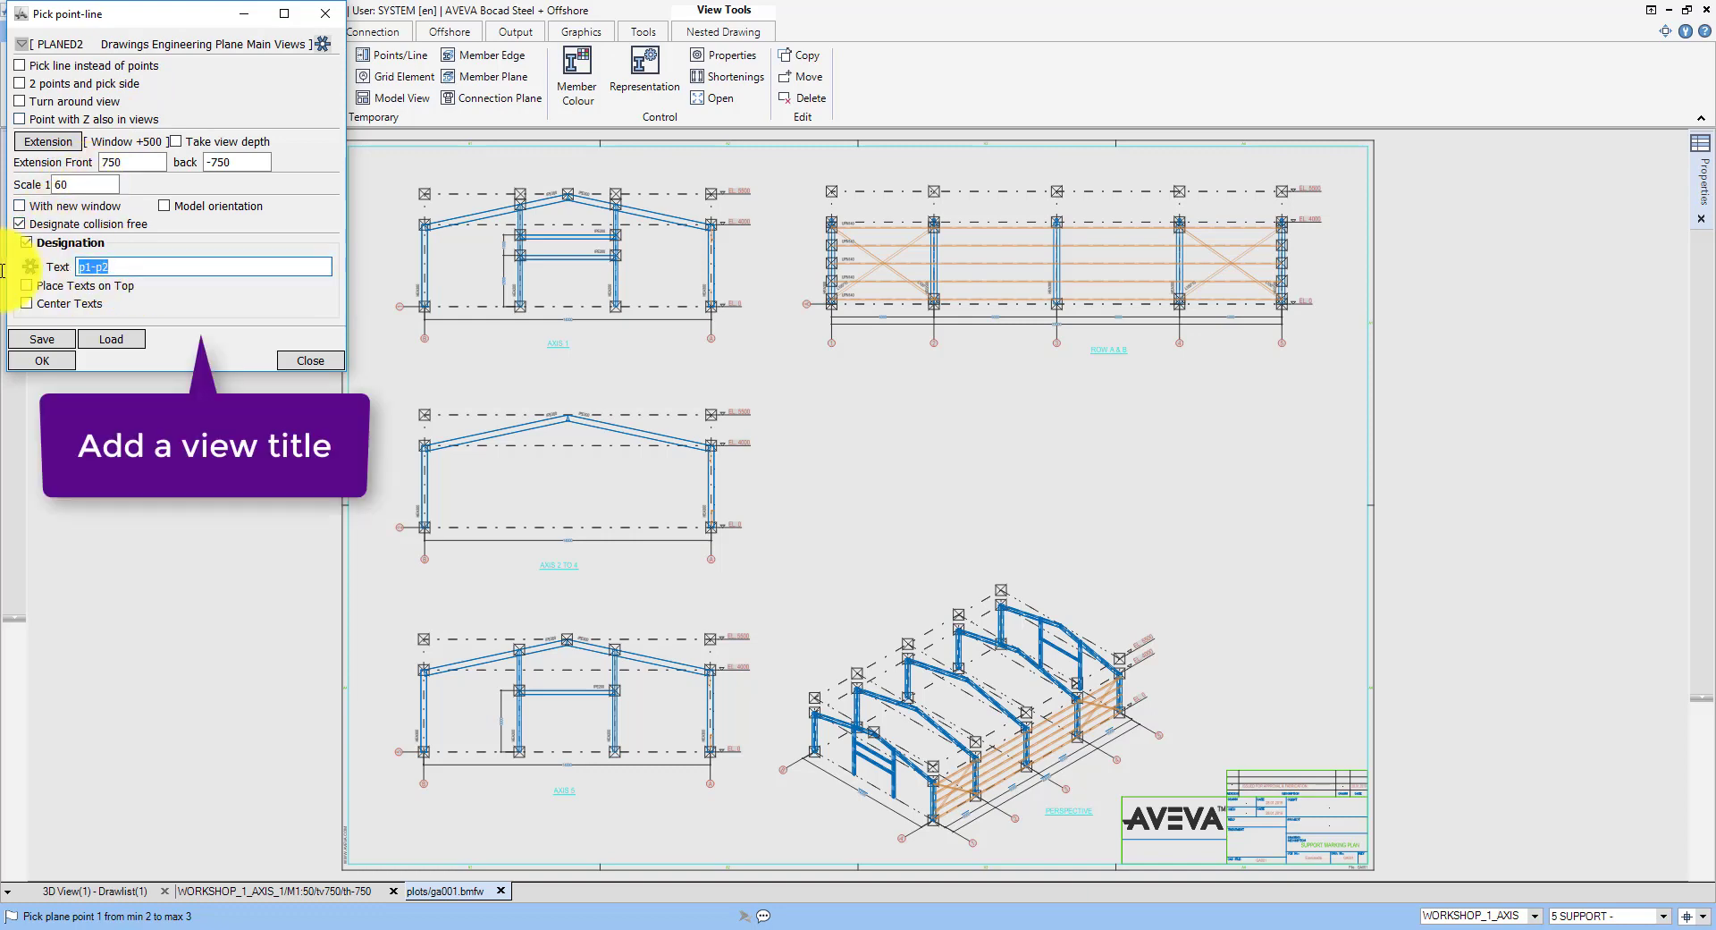
click(42, 360)
Step: Define the roof slope plane through the axis 1 and axis 5 eaves points and a ridge point, placing the view below Row A & B
click(931, 791)
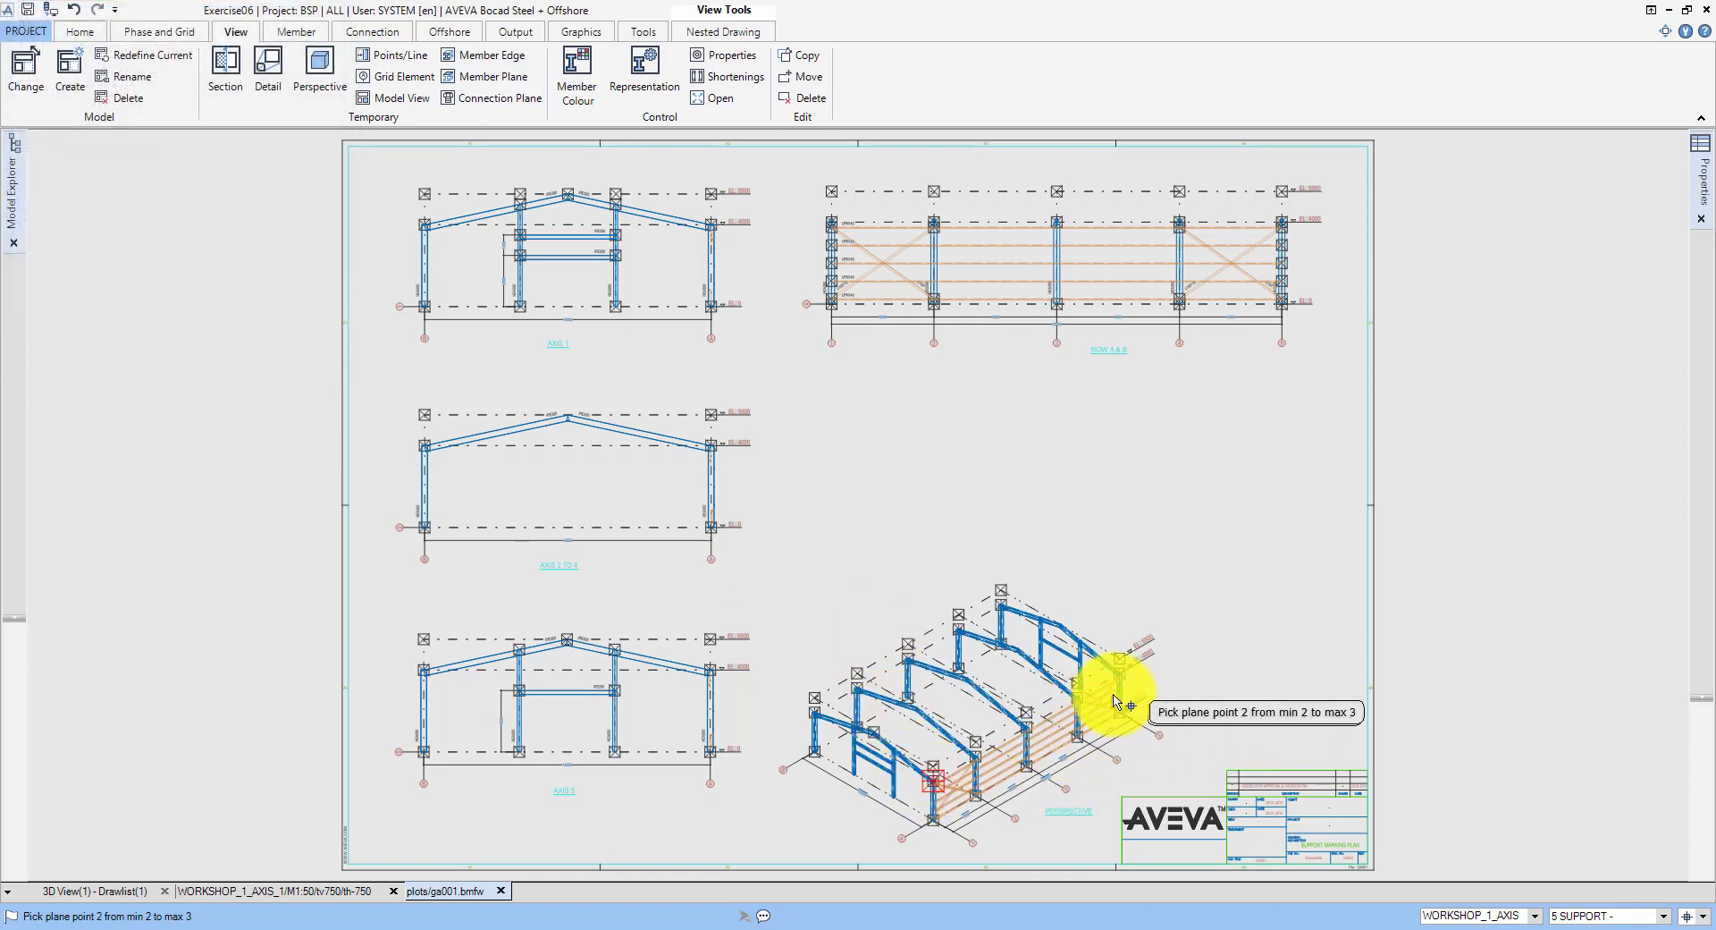
click(1117, 677)
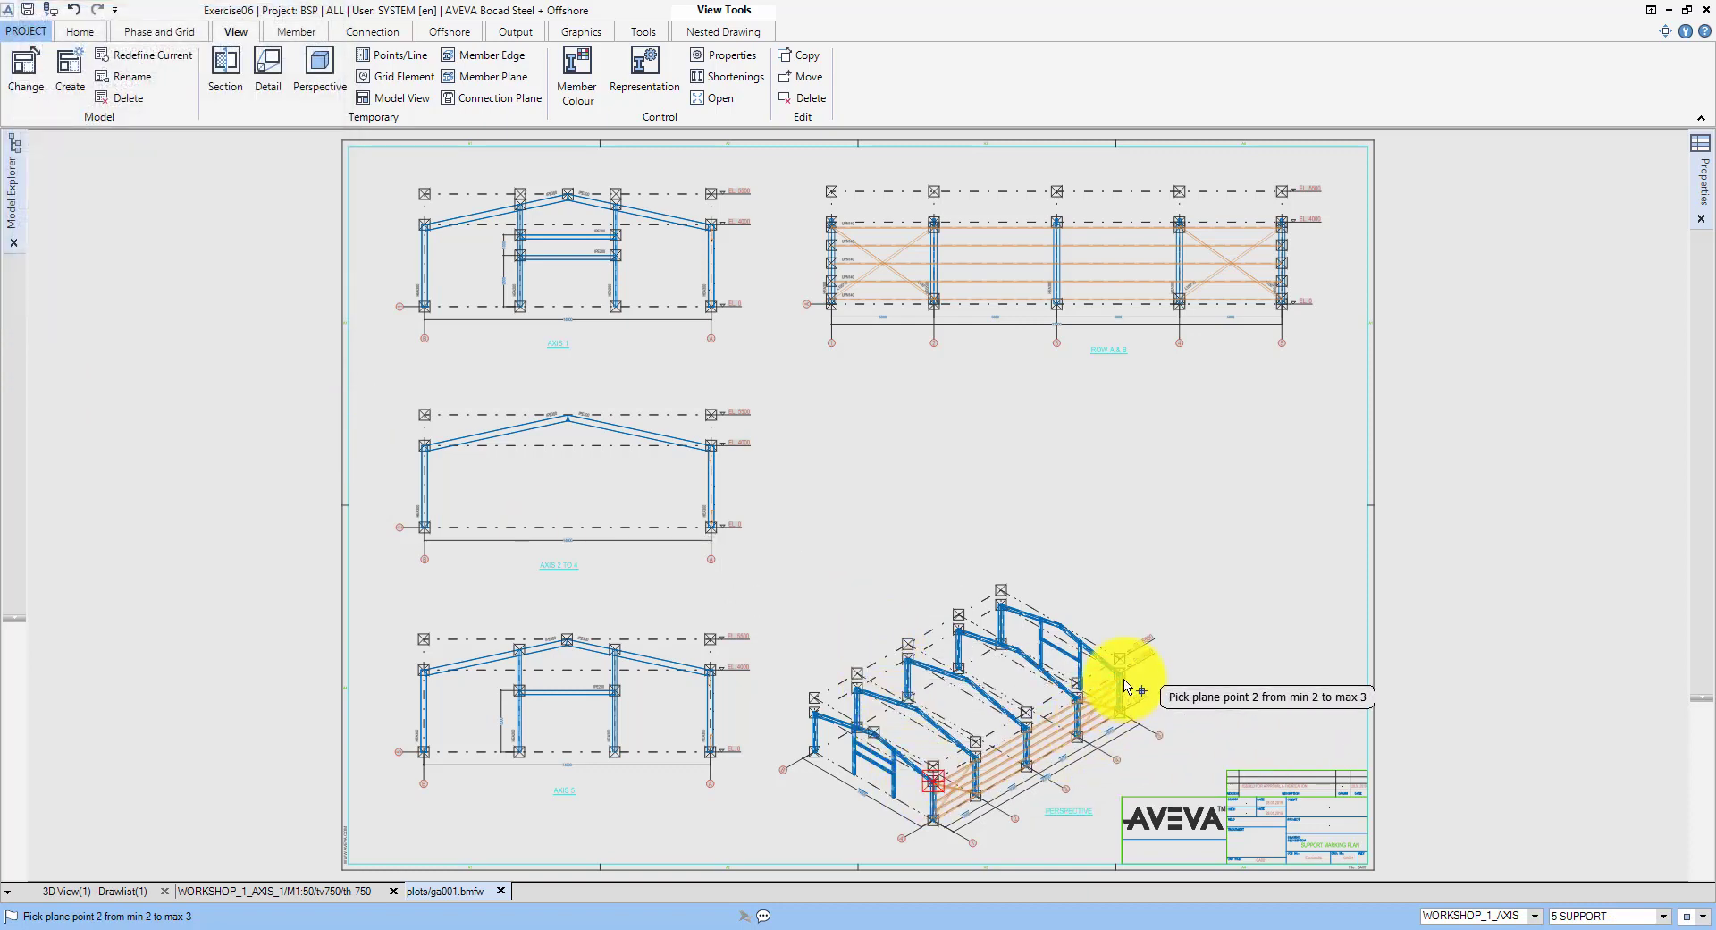
click(921, 667)
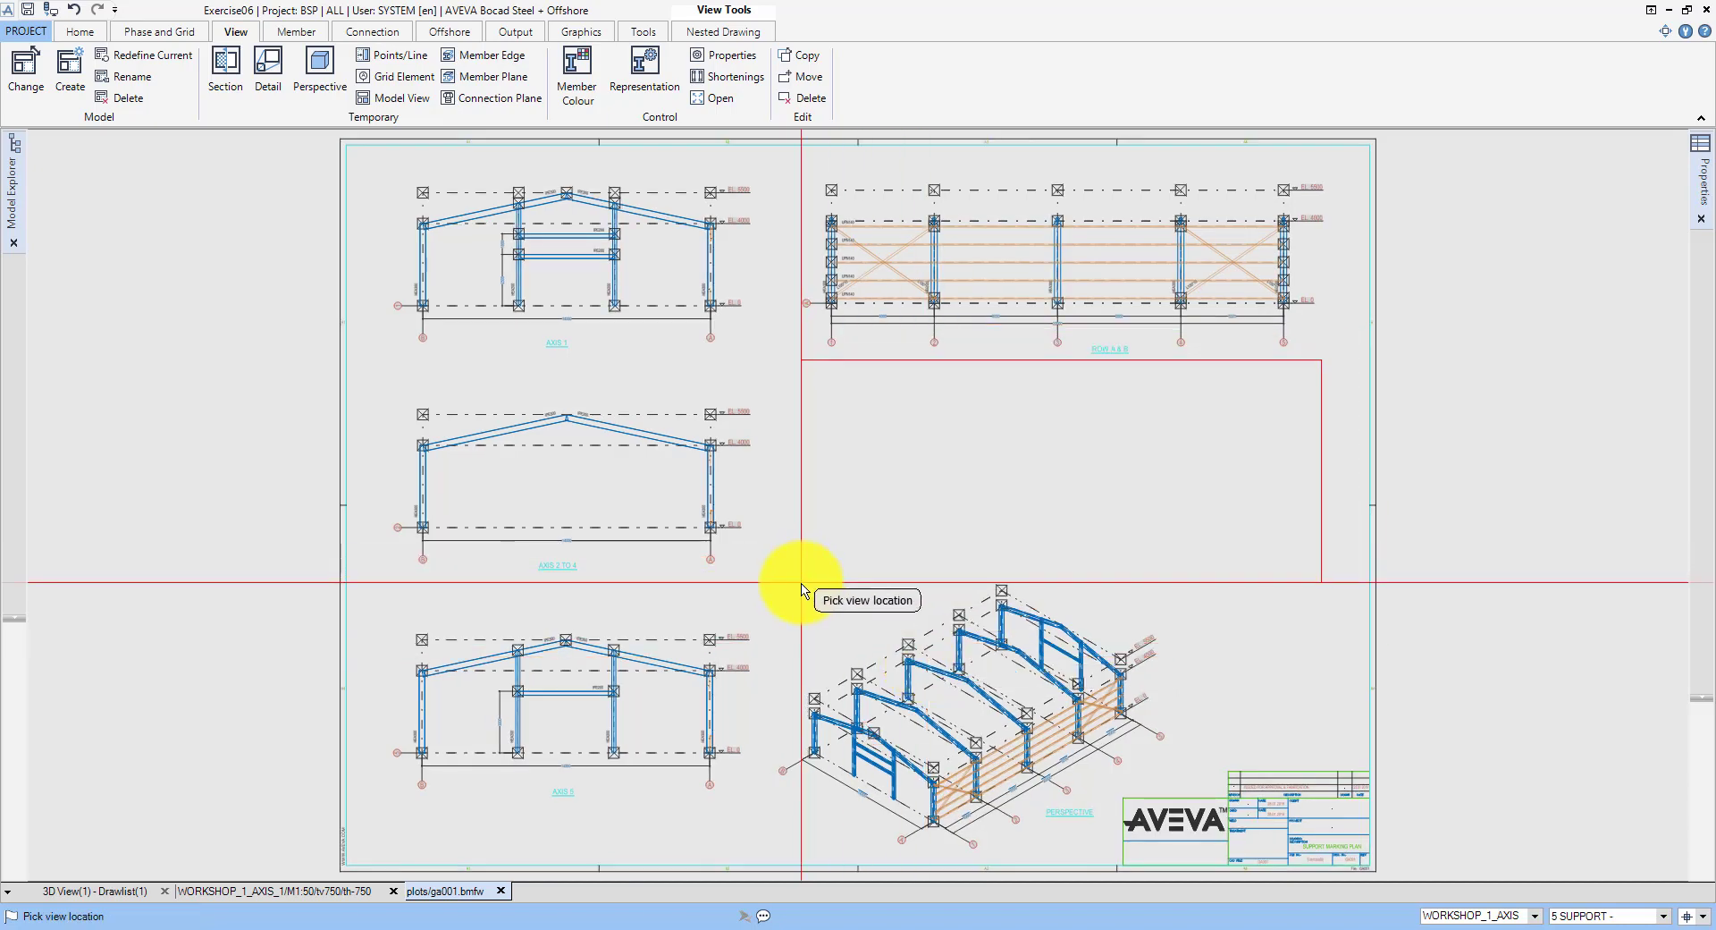
click(802, 585)
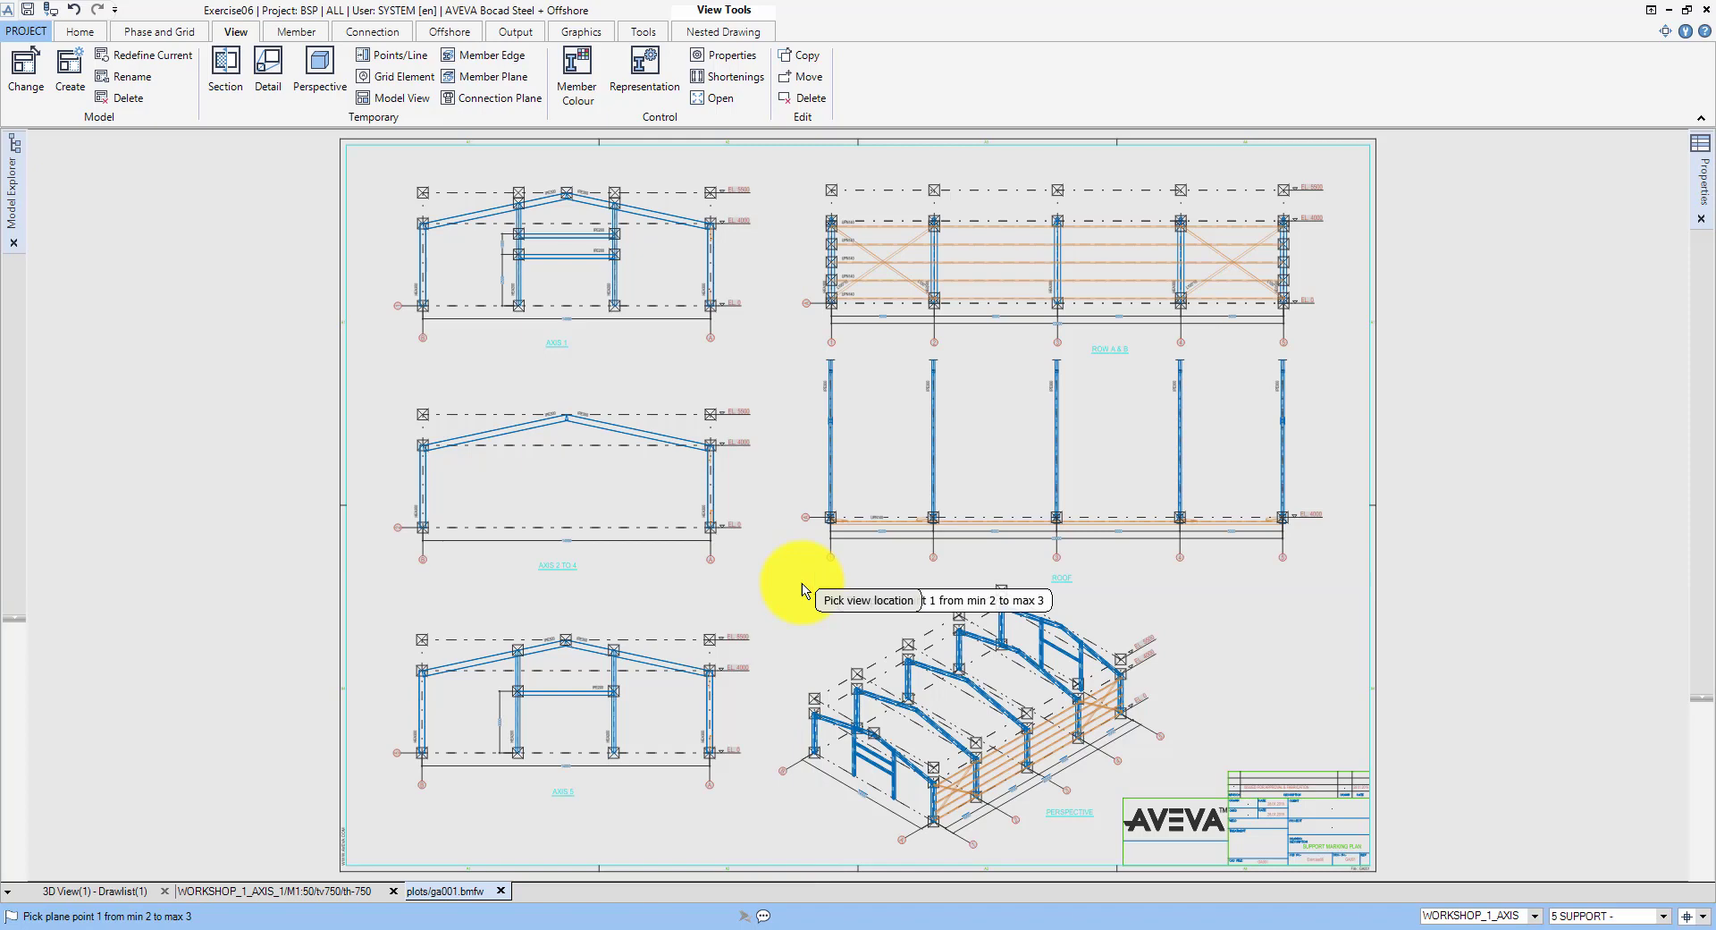
Step: Copy the axis 1 ridge point from the perspective into the roof view
click(89, 34)
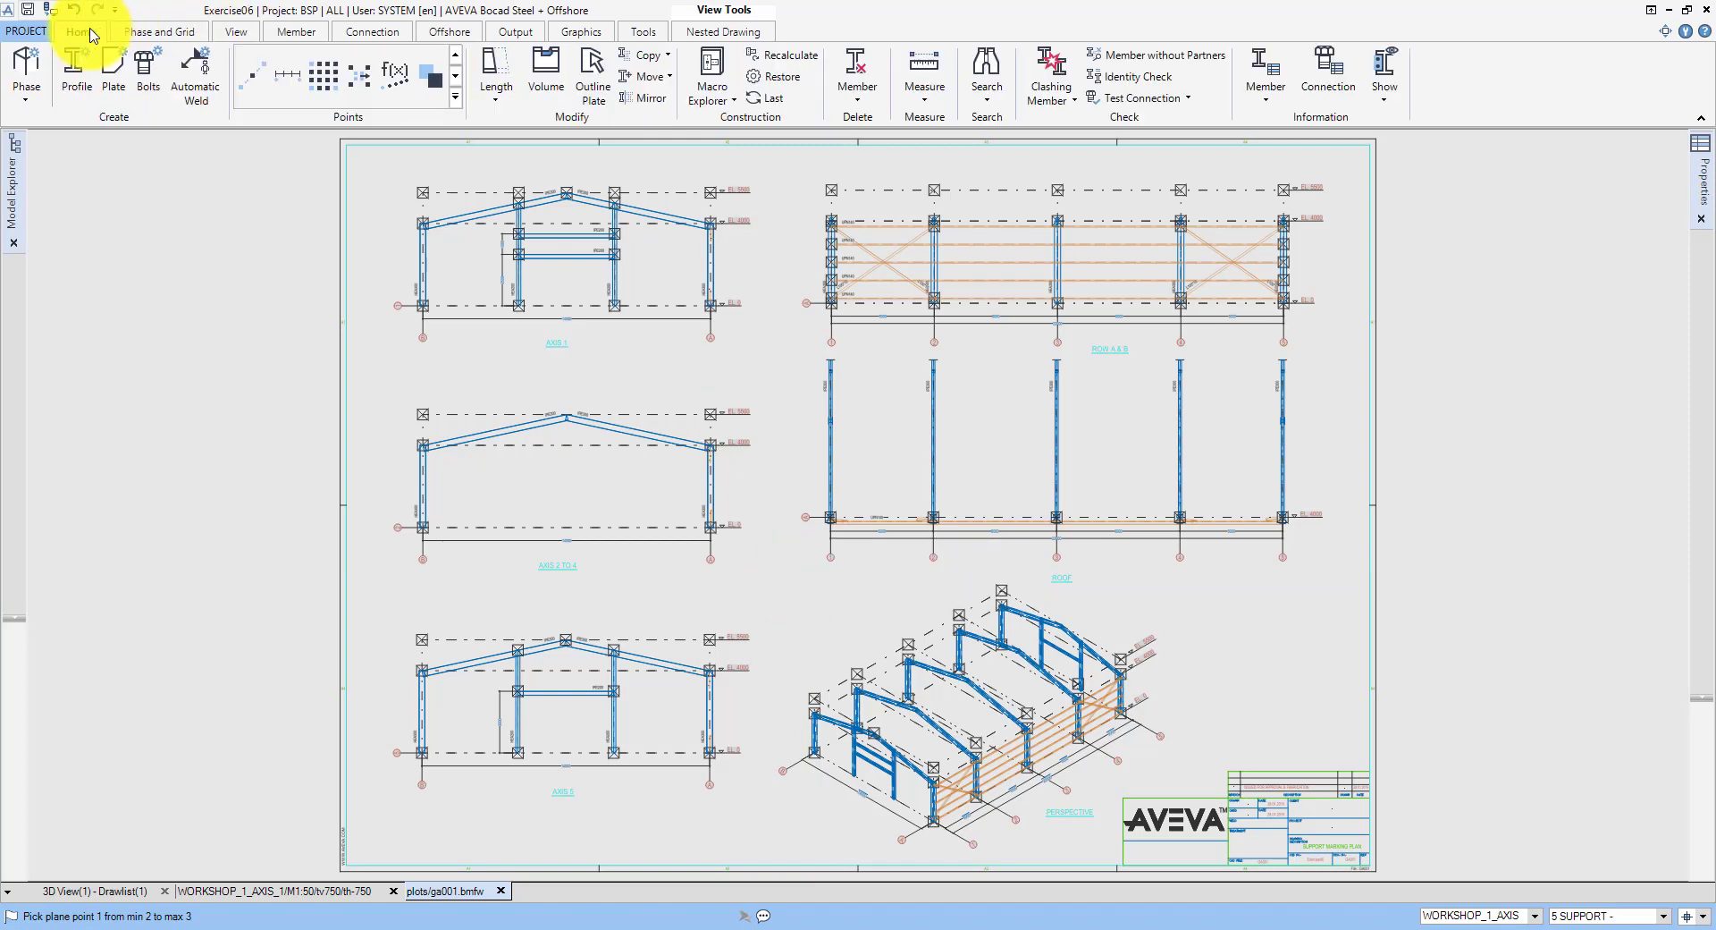
click(429, 76)
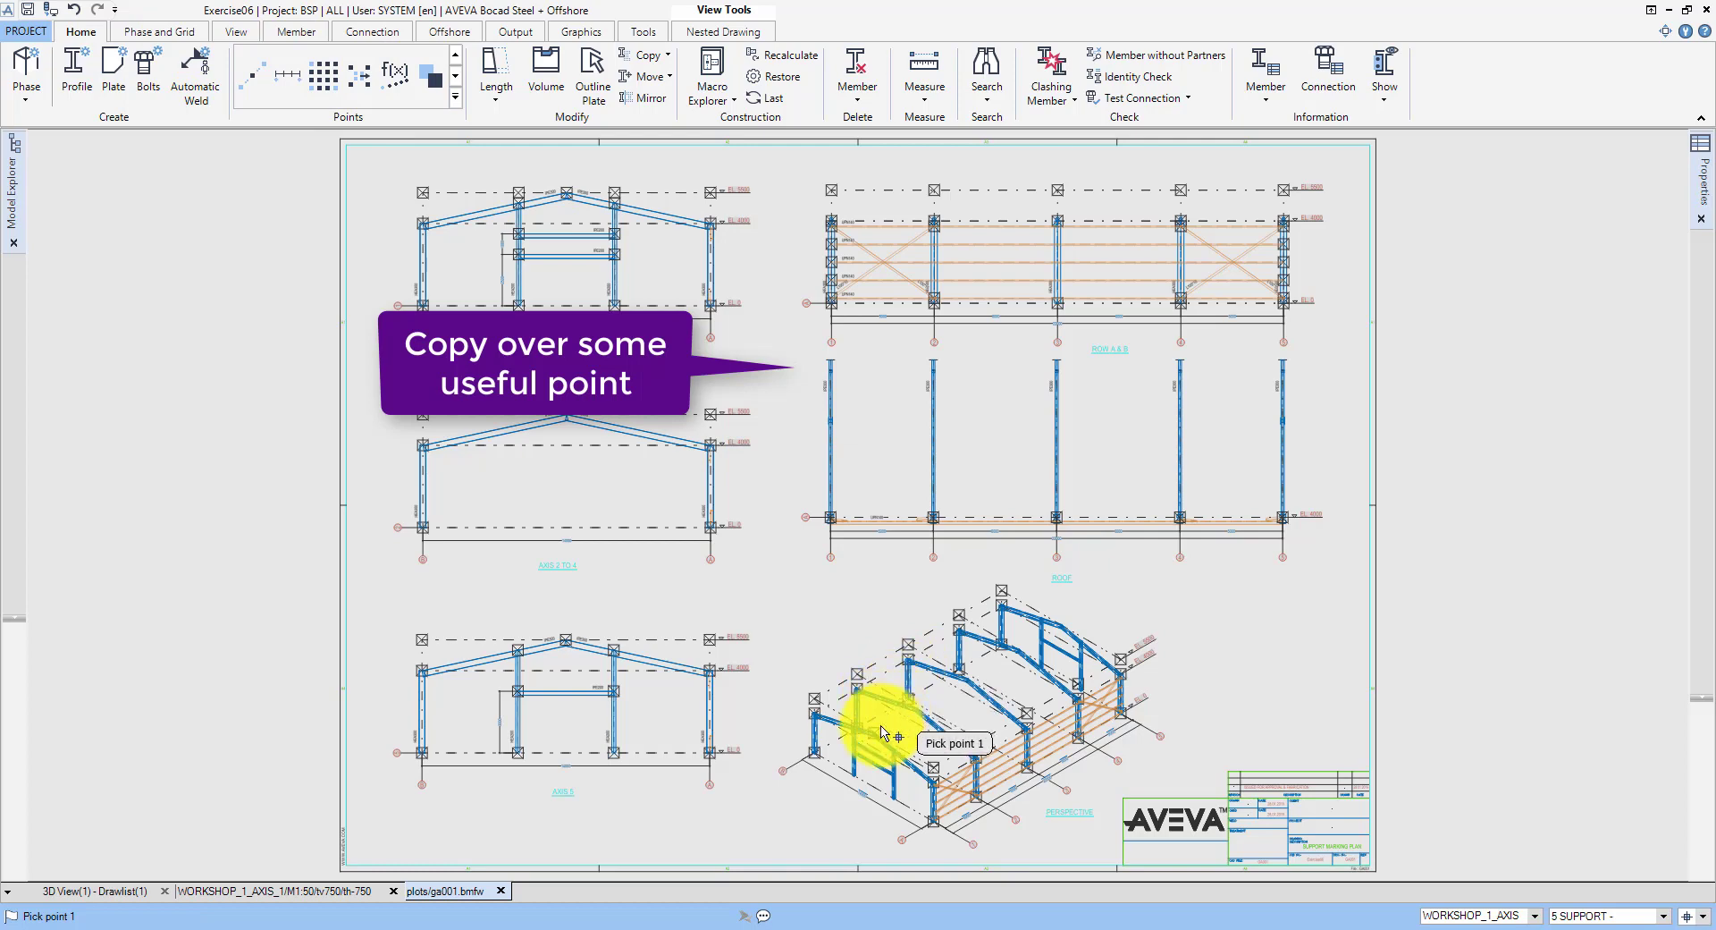
click(848, 452)
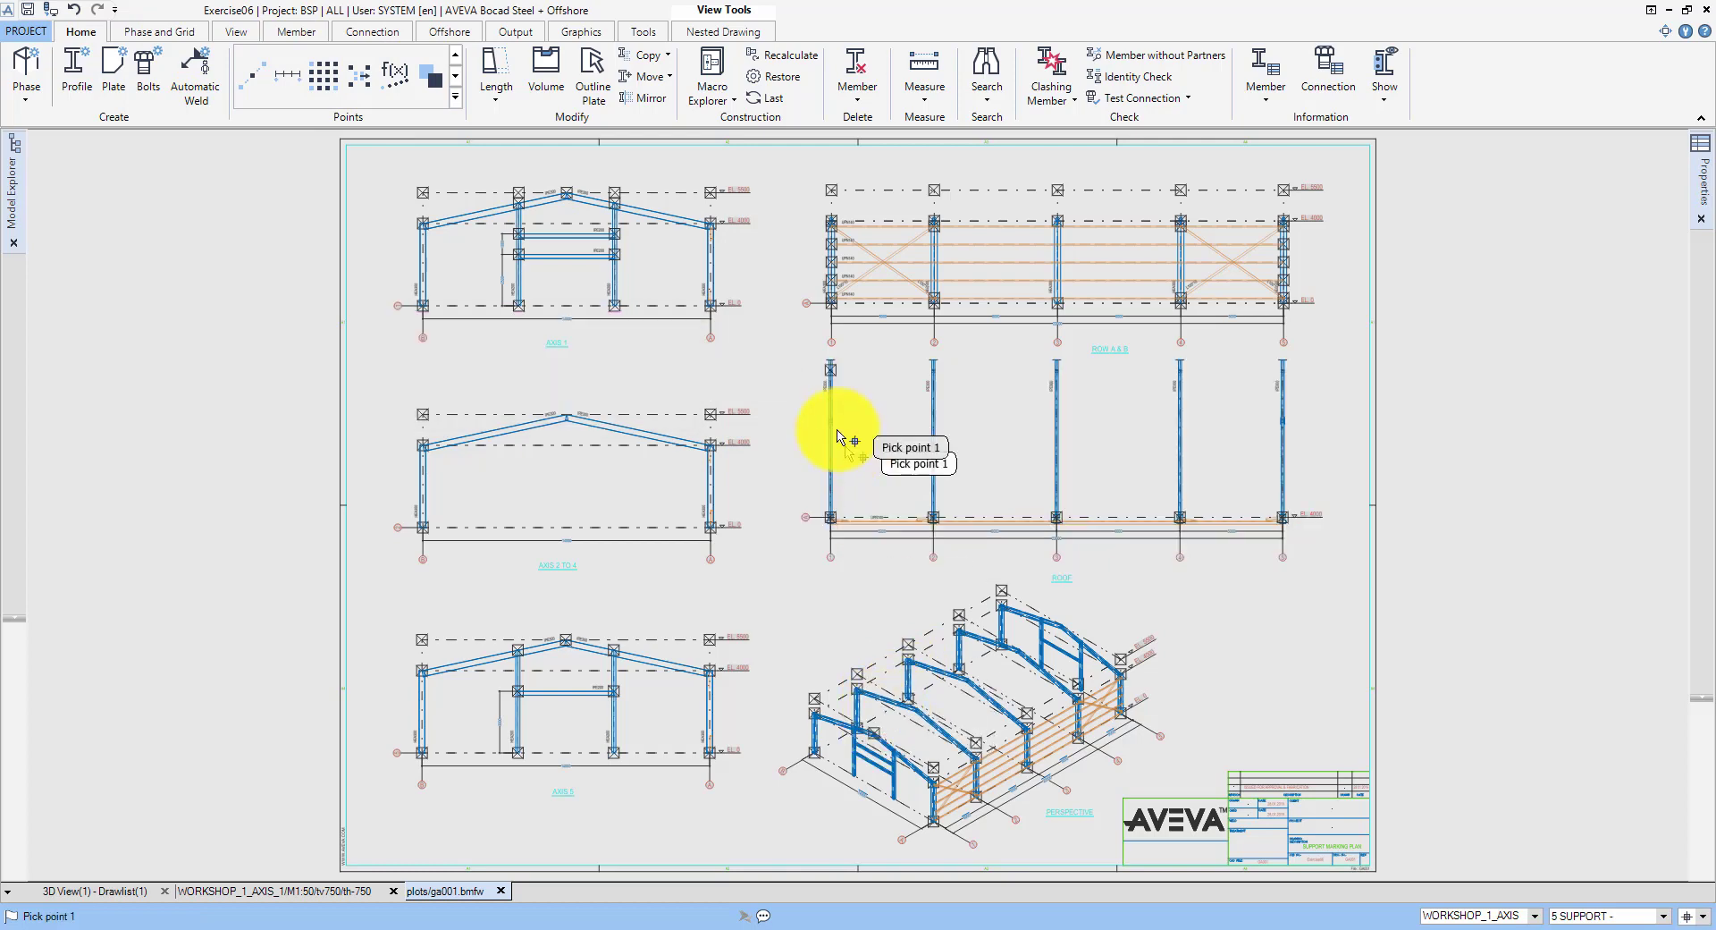
Step: Add points along the ridge relative to the axis 1 ridge point, with DX 5000,6000,6000,5000, DY 0 and DZ 0
click(455, 101)
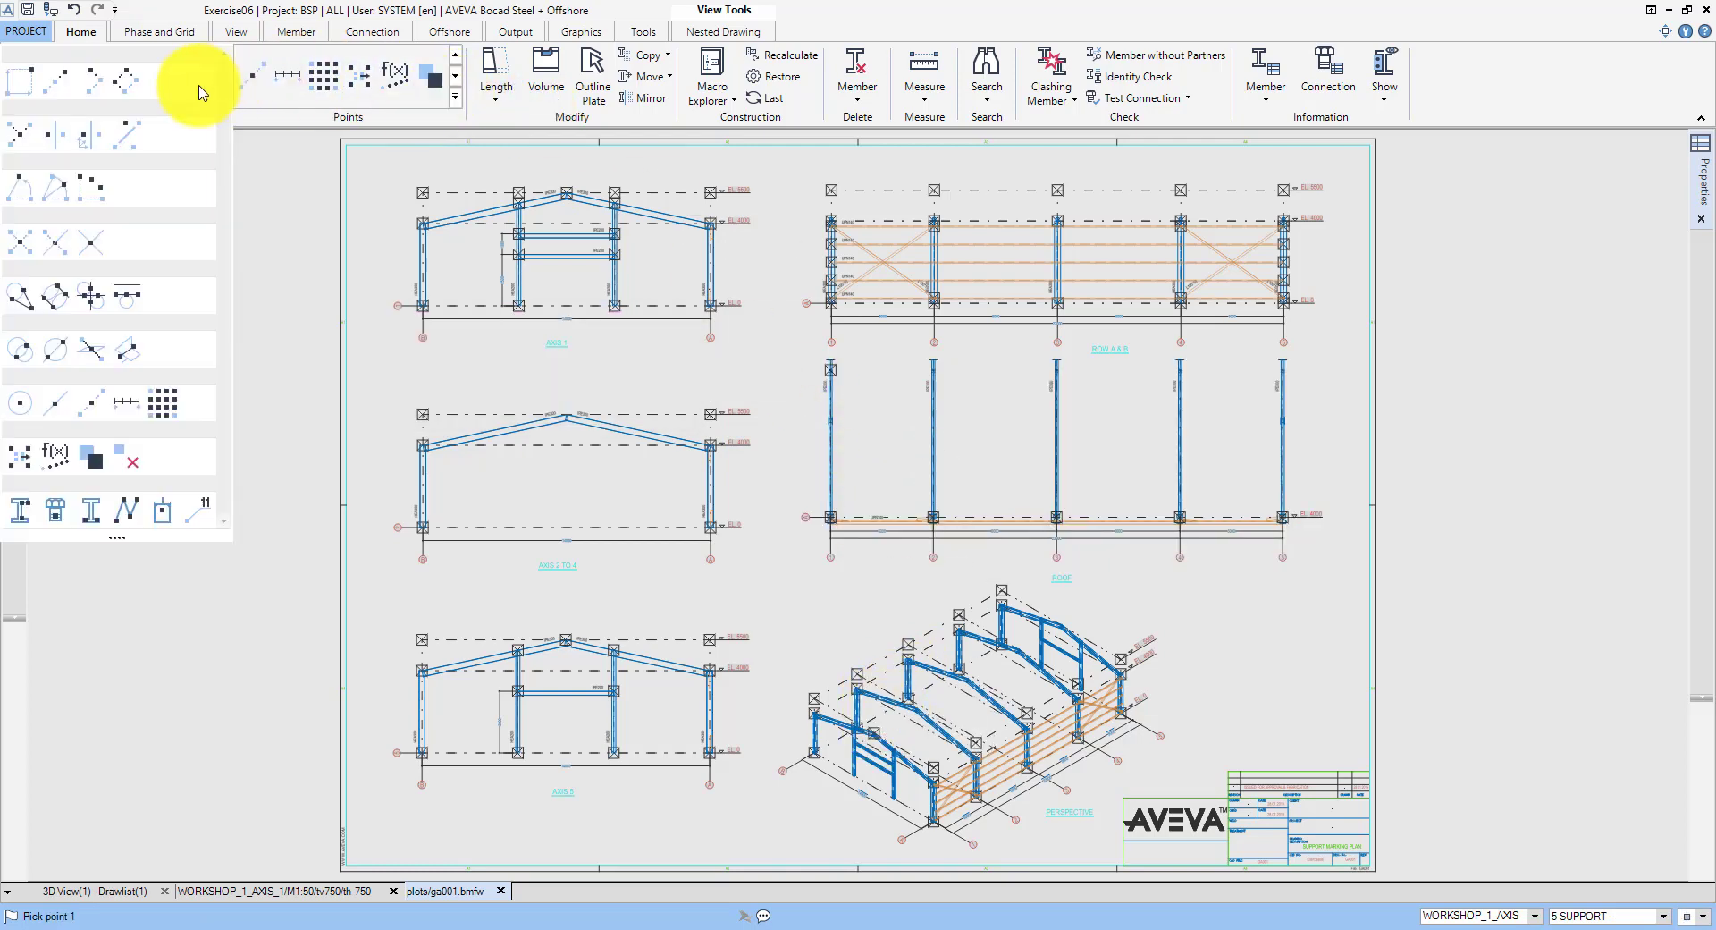
click(23, 87)
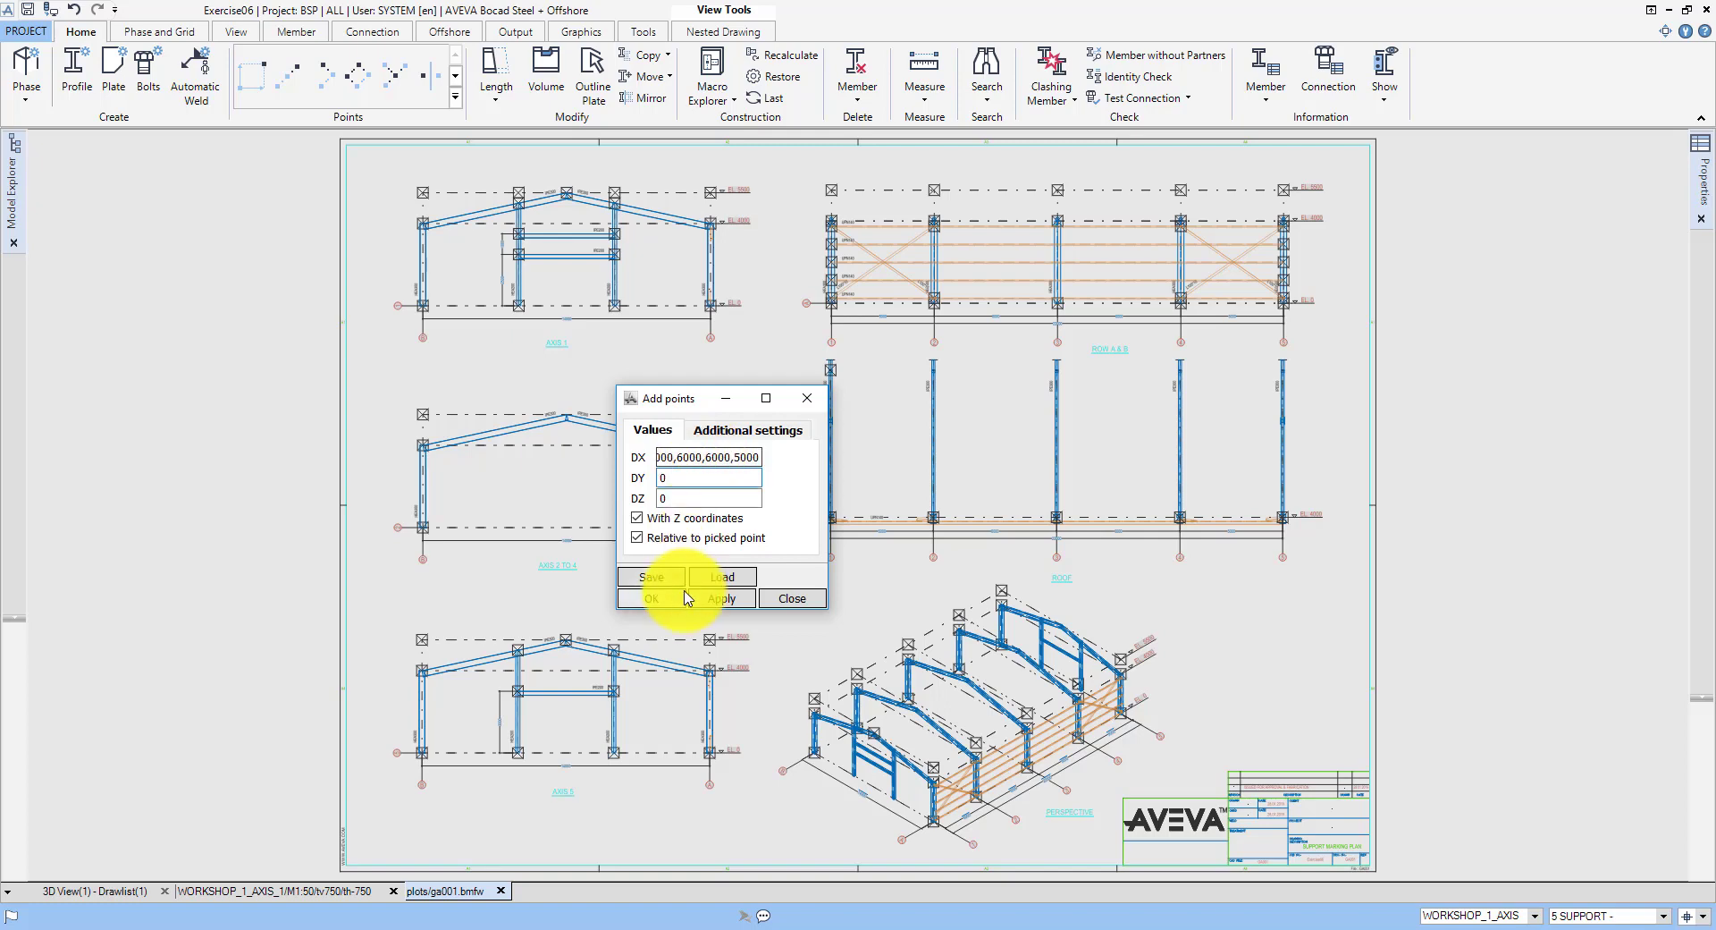
click(721, 598)
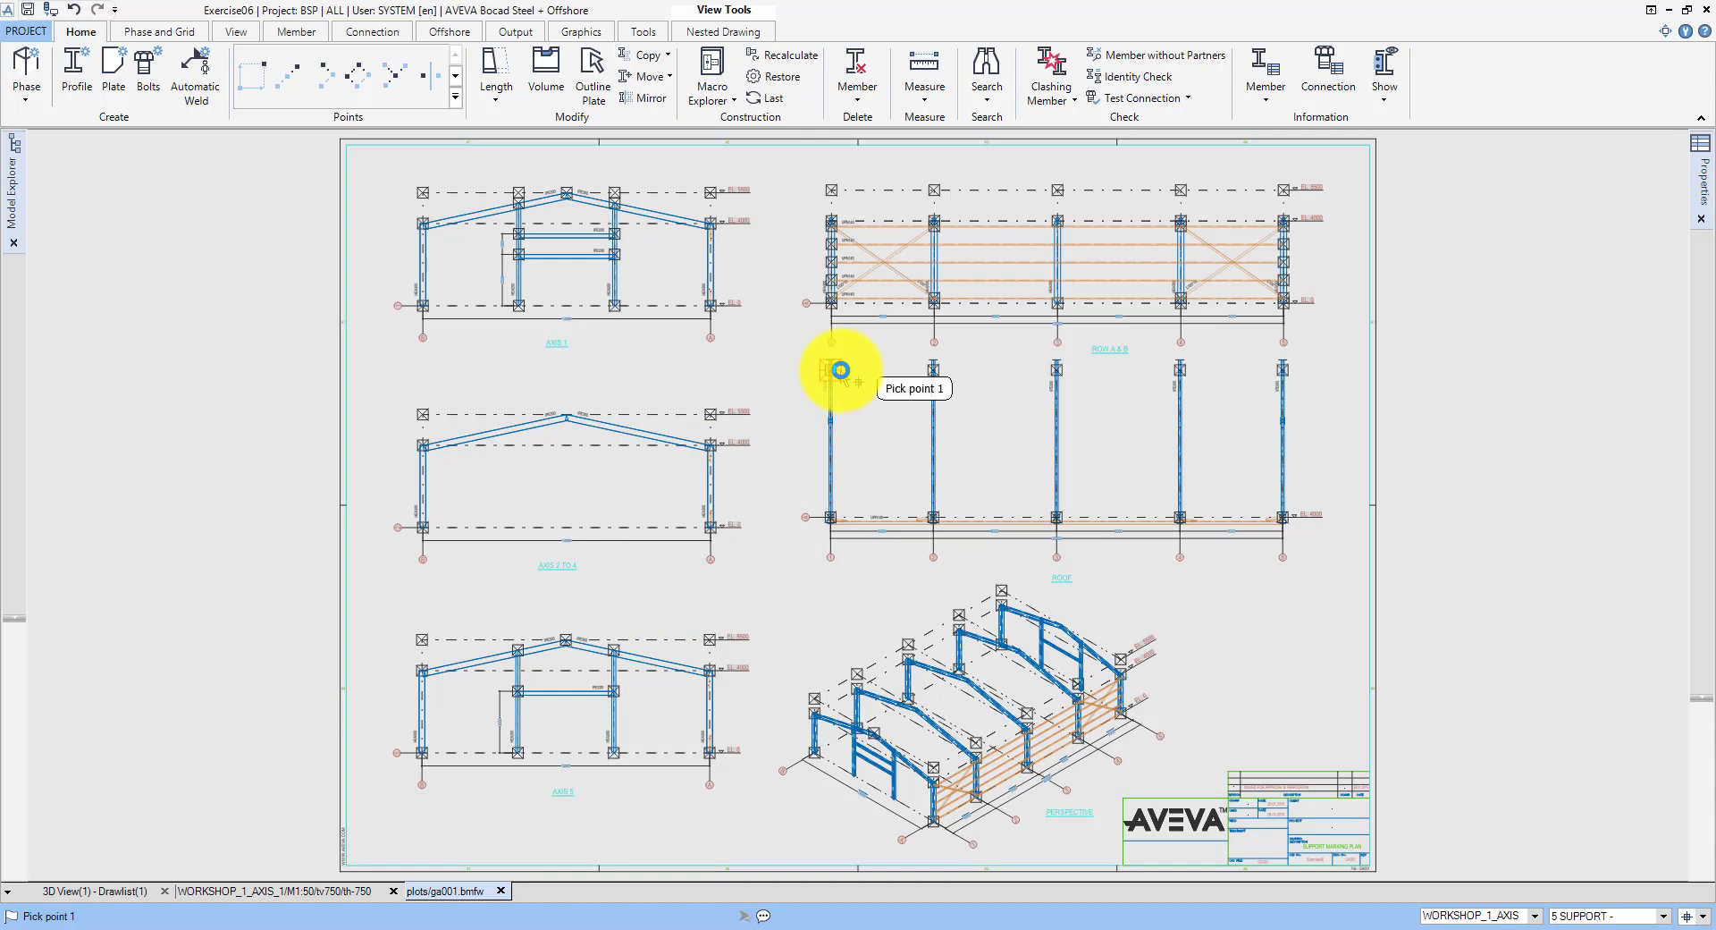
Step: Add parallel points 250 mm from the ridge at axes 1, 2, 4 and 5 in the roof view
click(456, 96)
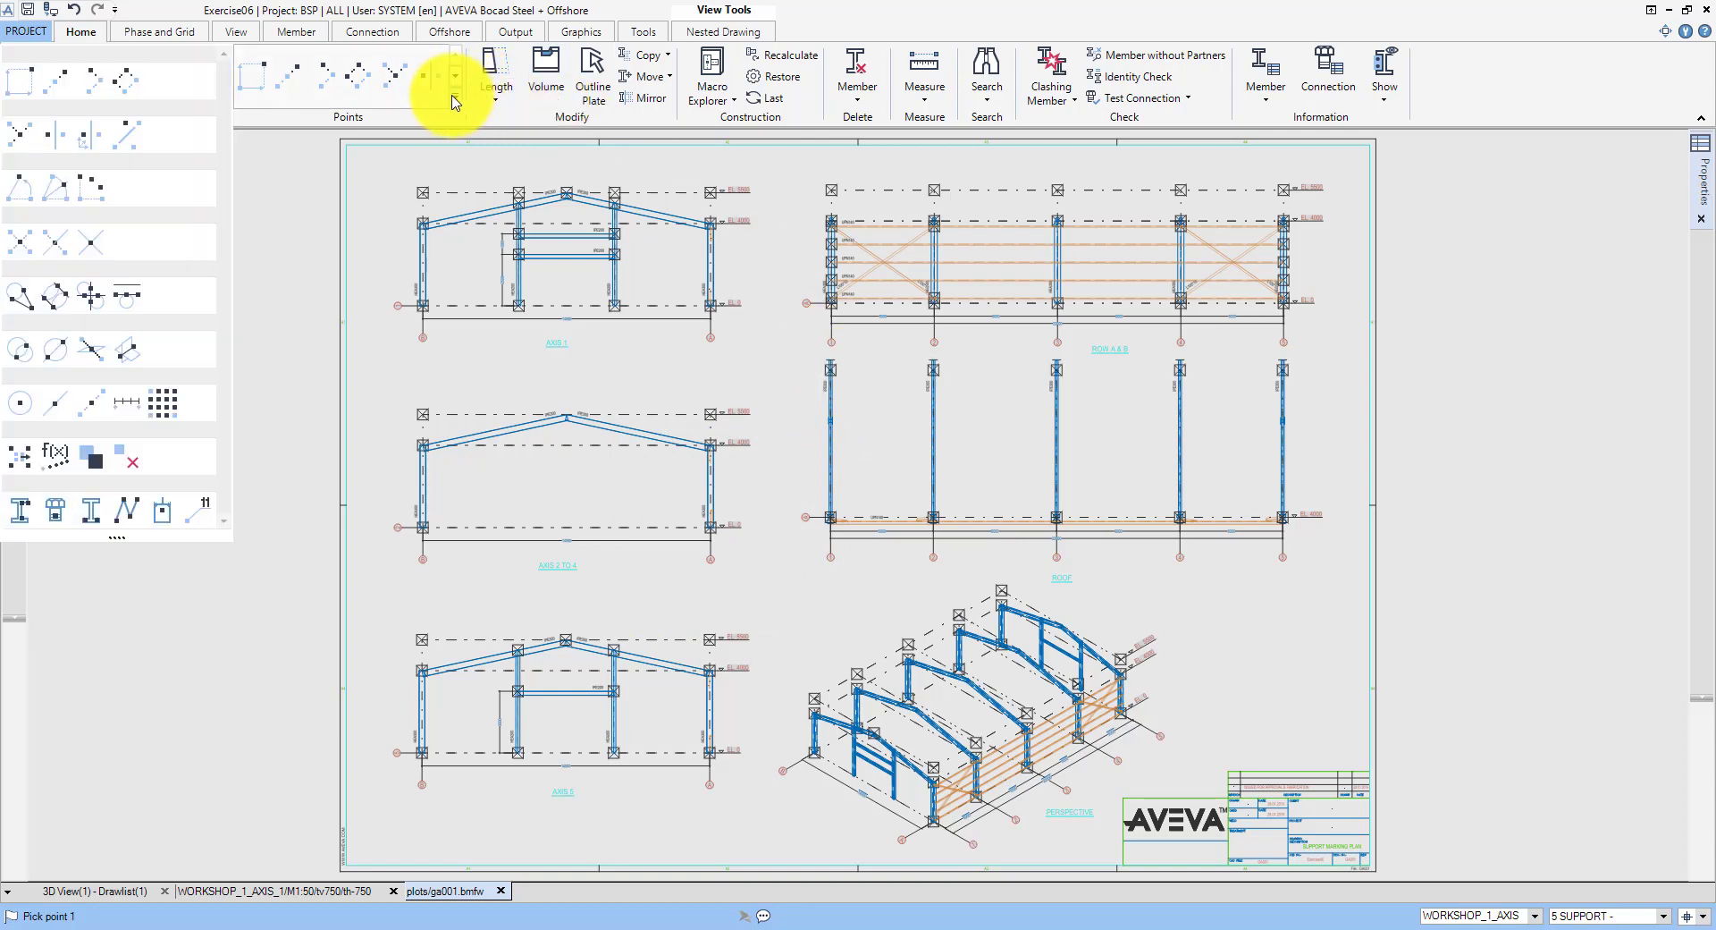
click(126, 84)
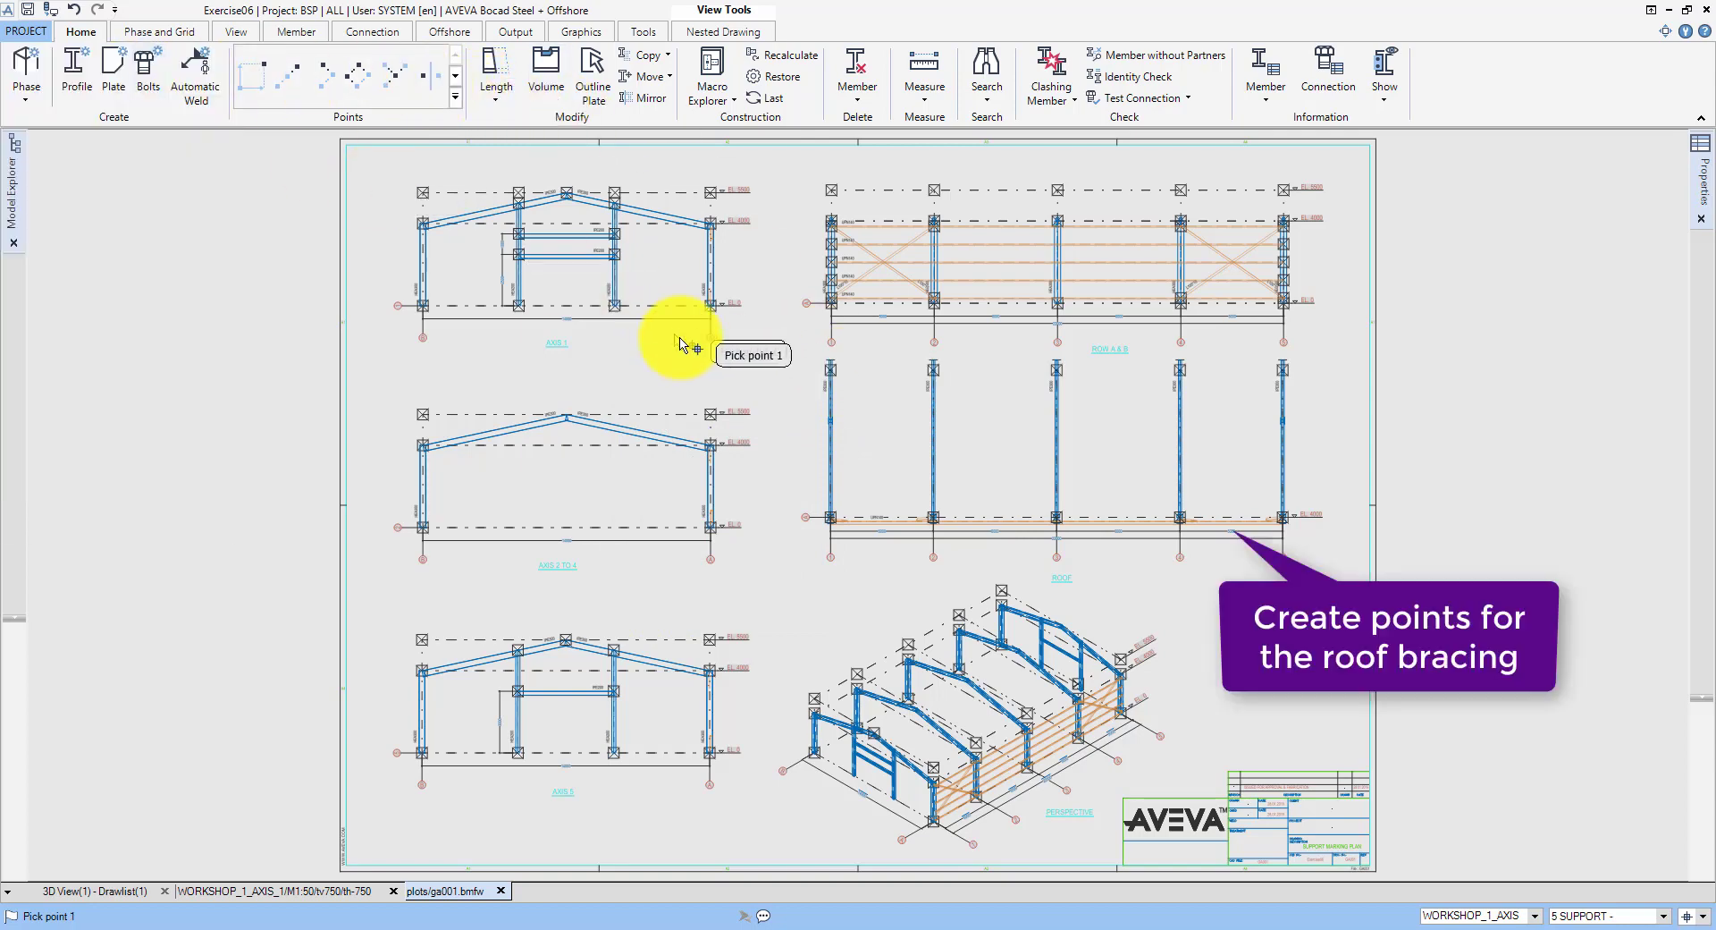
click(783, 528)
click(703, 530)
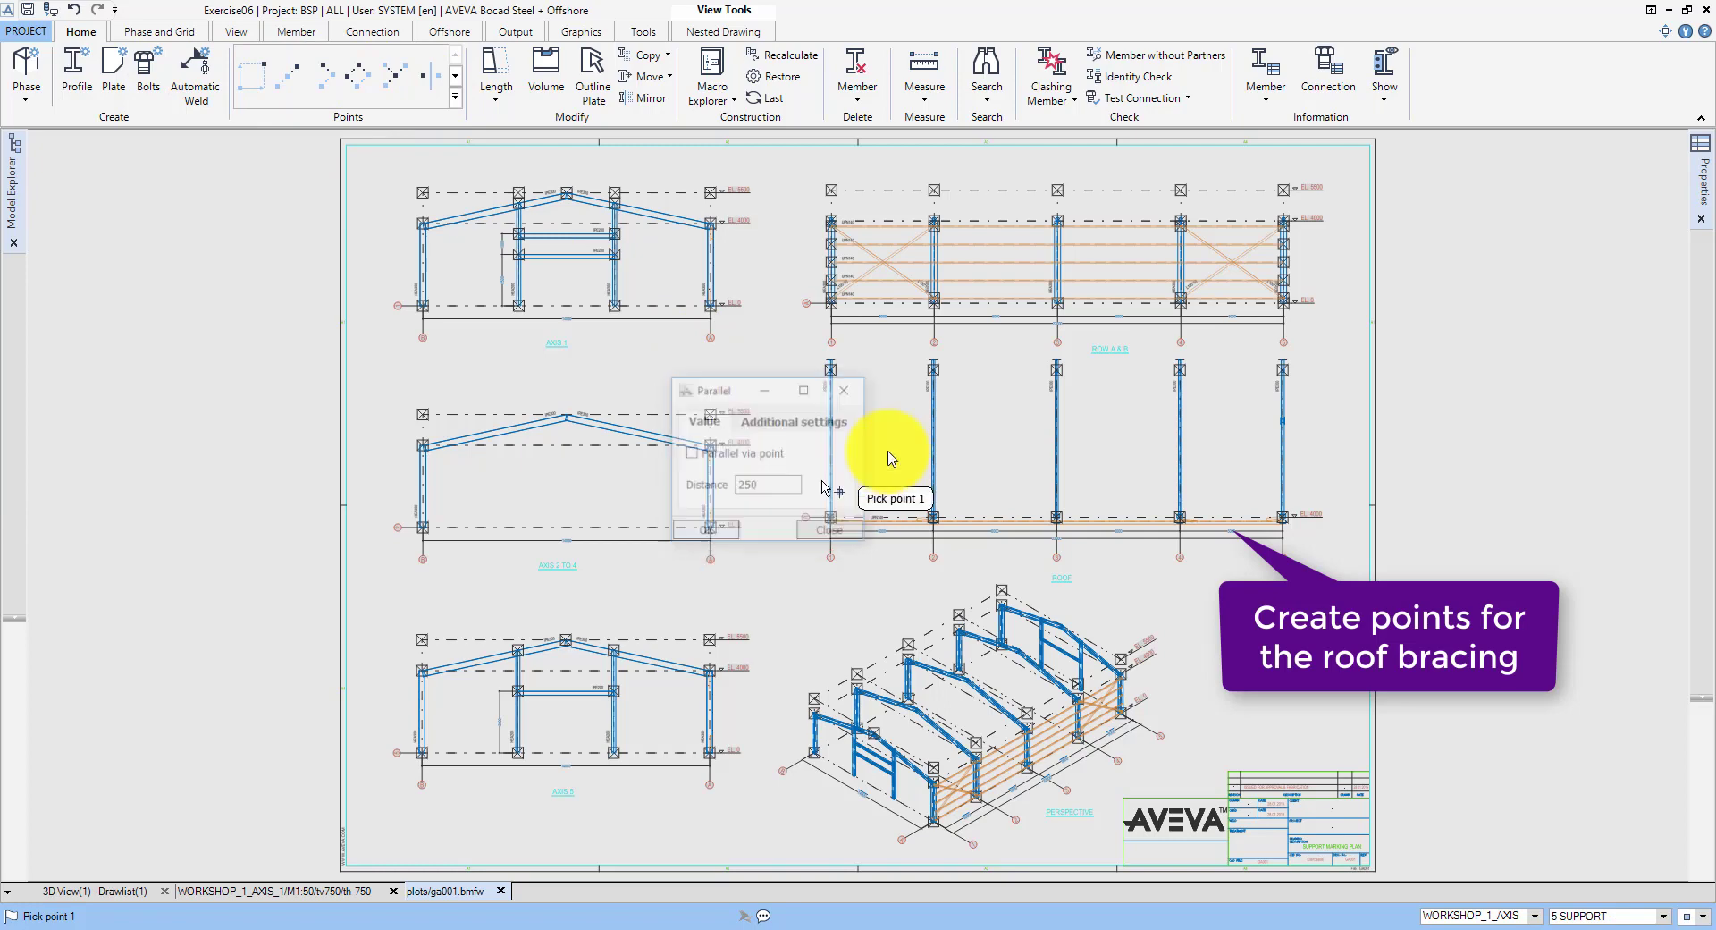
click(933, 369)
click(830, 369)
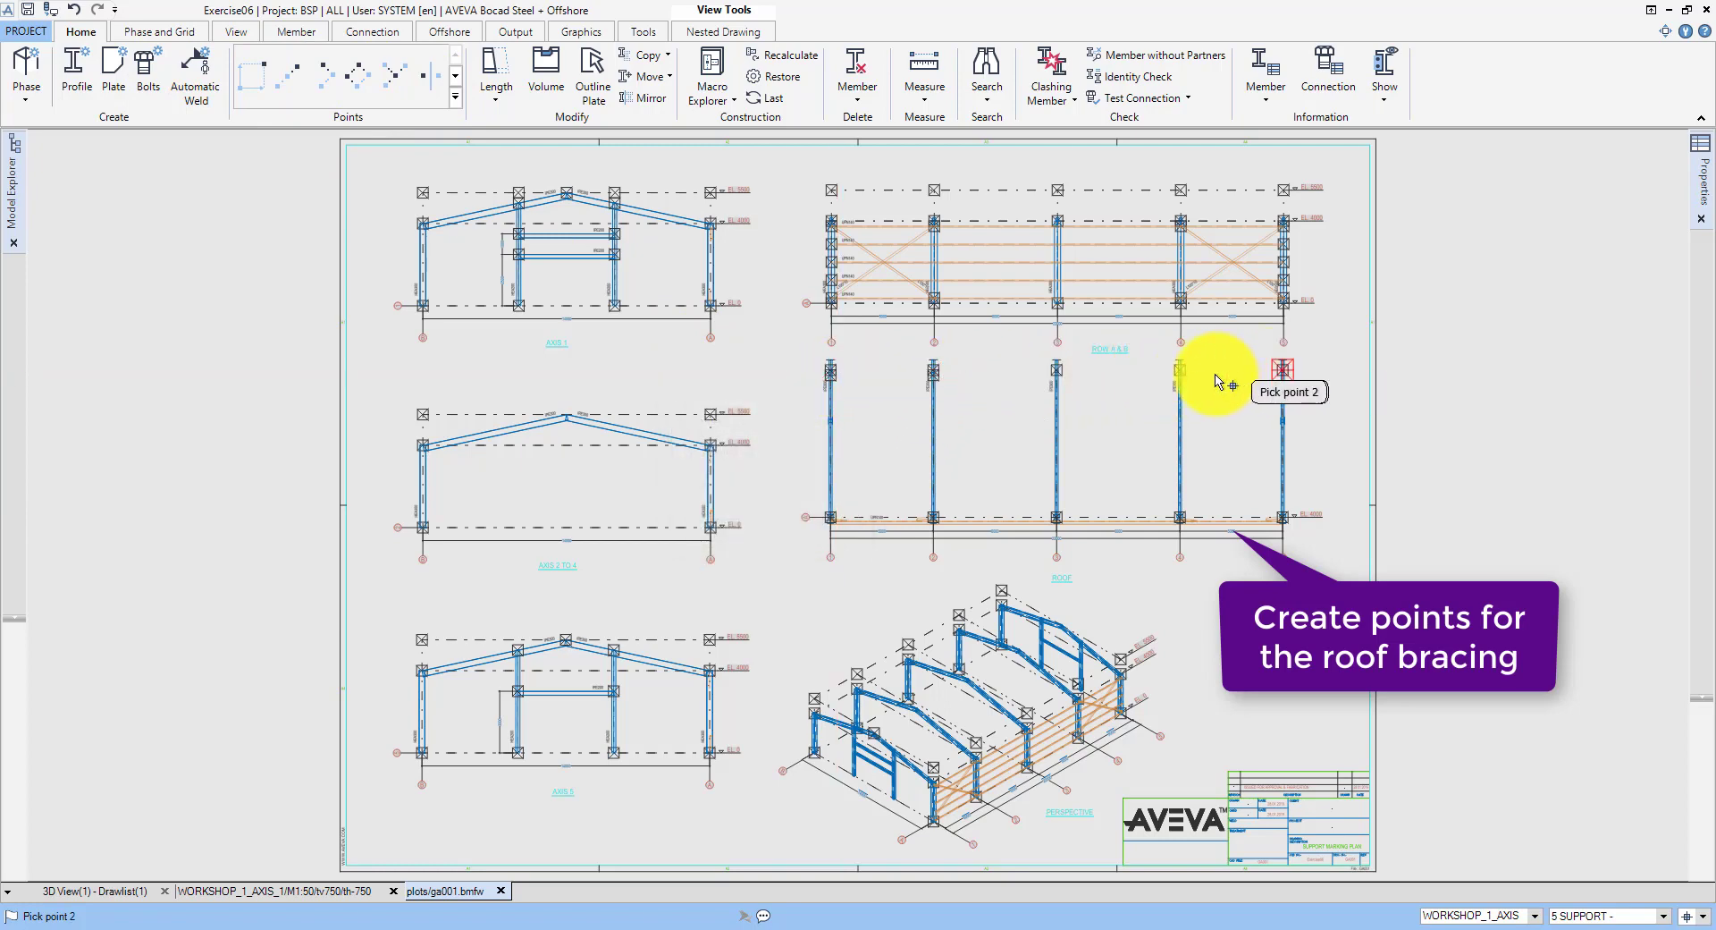
click(1181, 374)
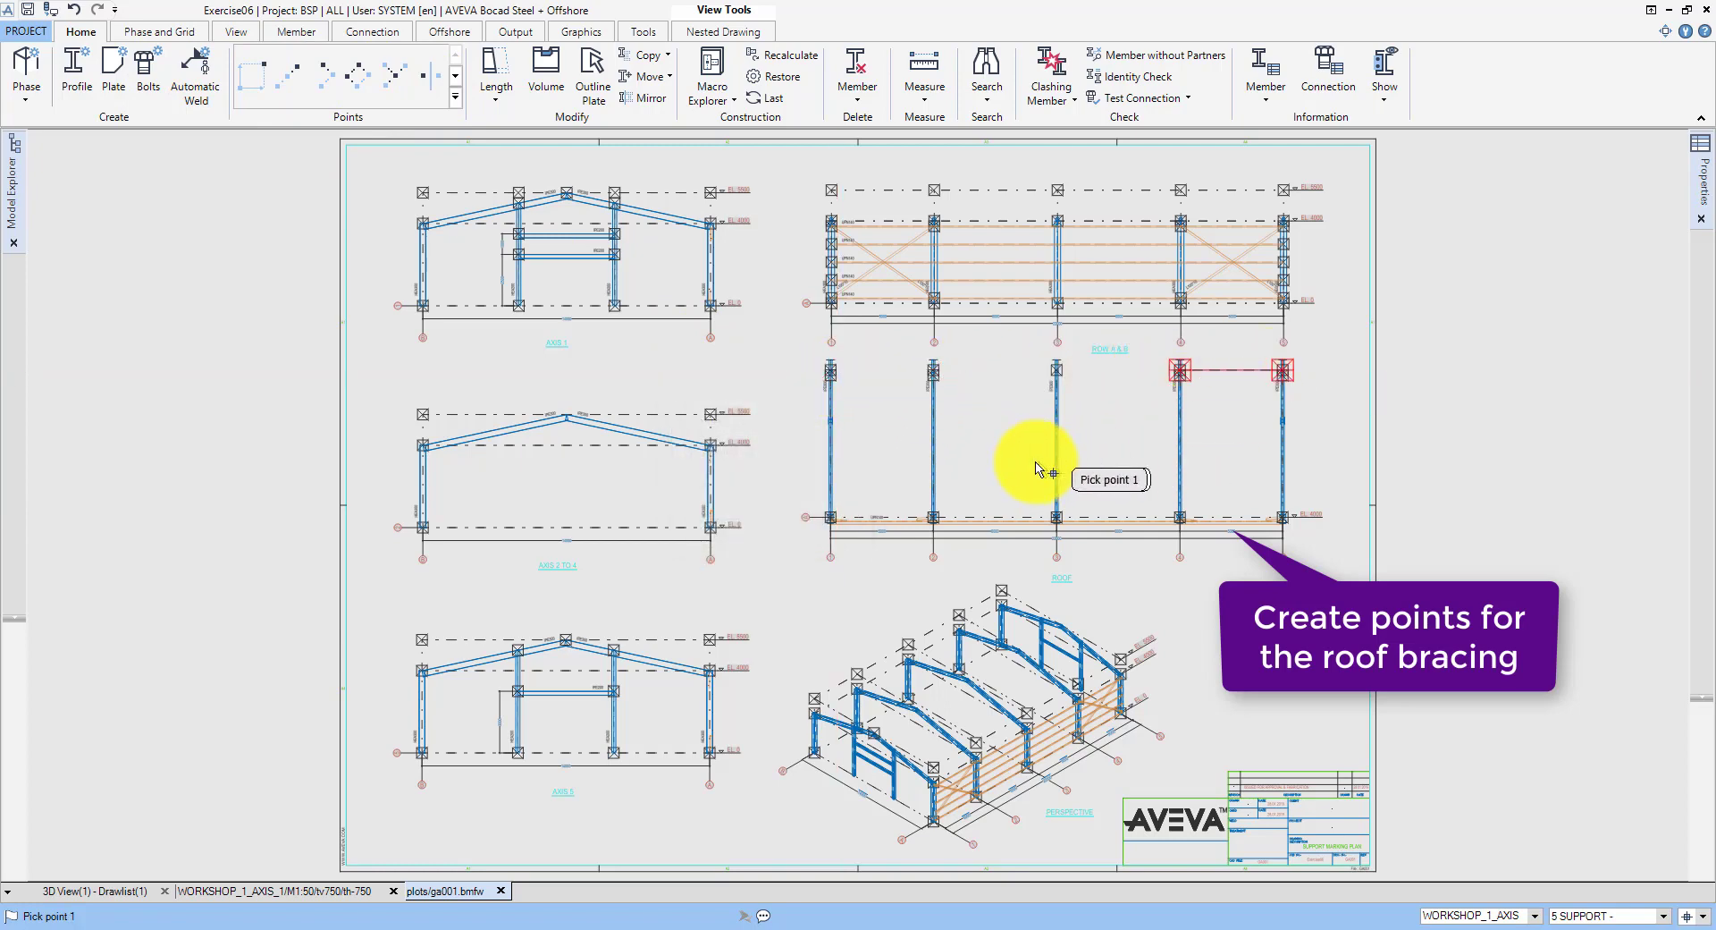
Step: Add parallel points about 500 mm inside the eaves line at axes 1, 2, 4 and 5 in the roof view
click(1024, 478)
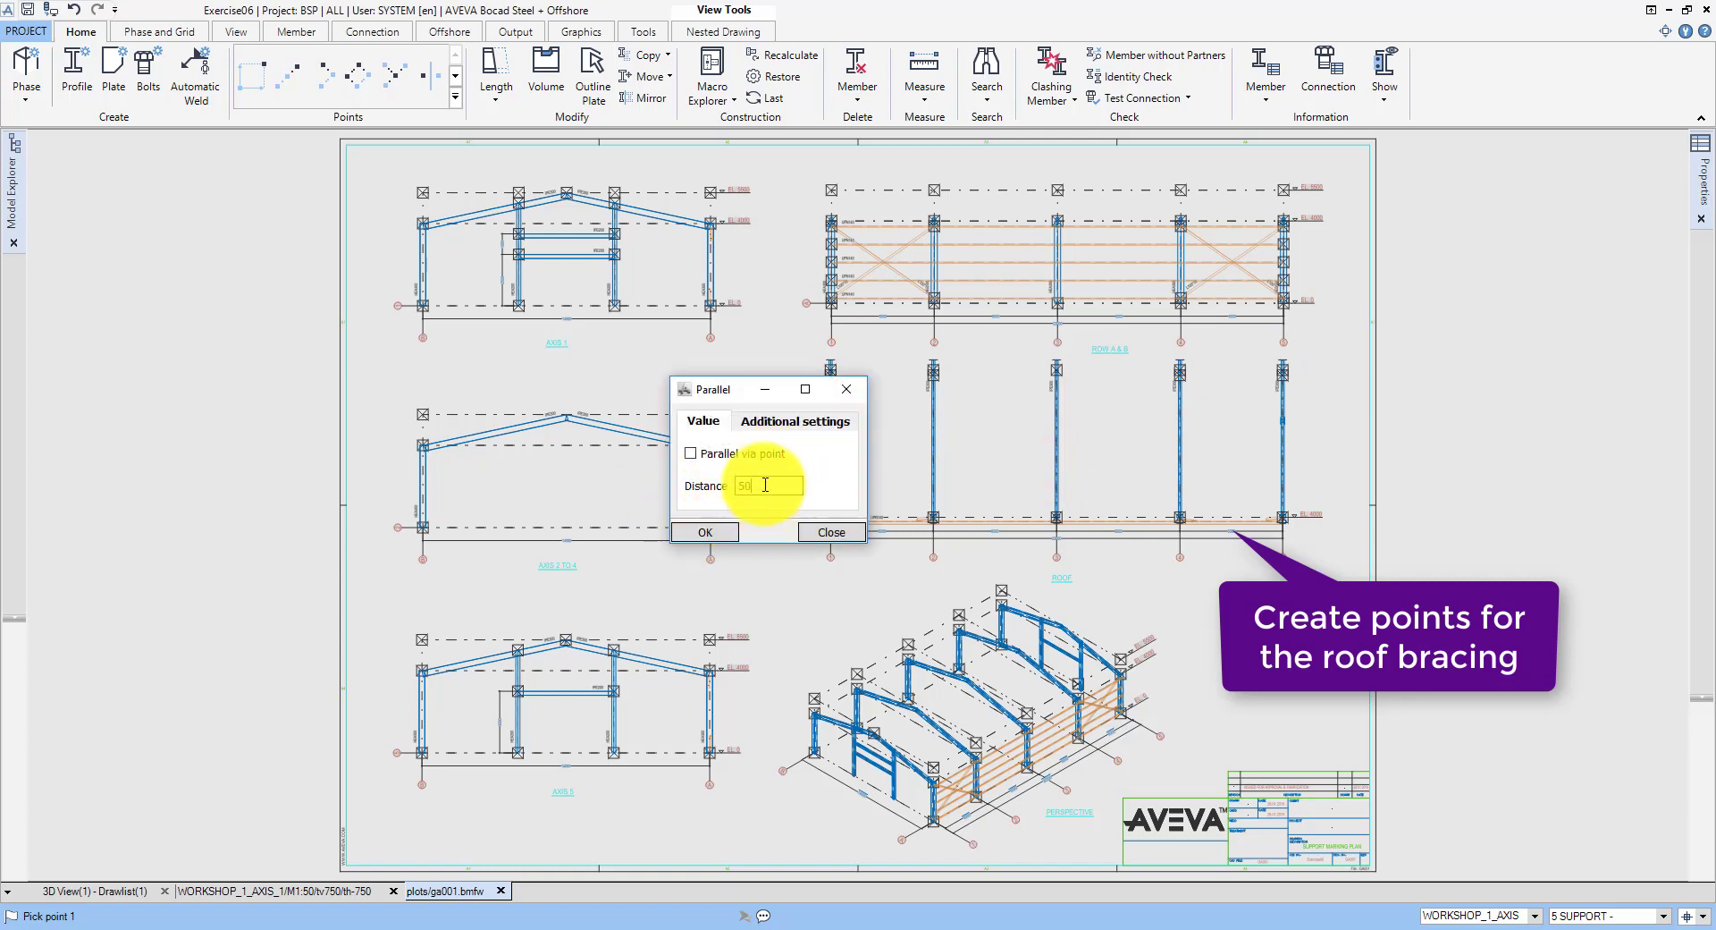
click(705, 532)
click(830, 516)
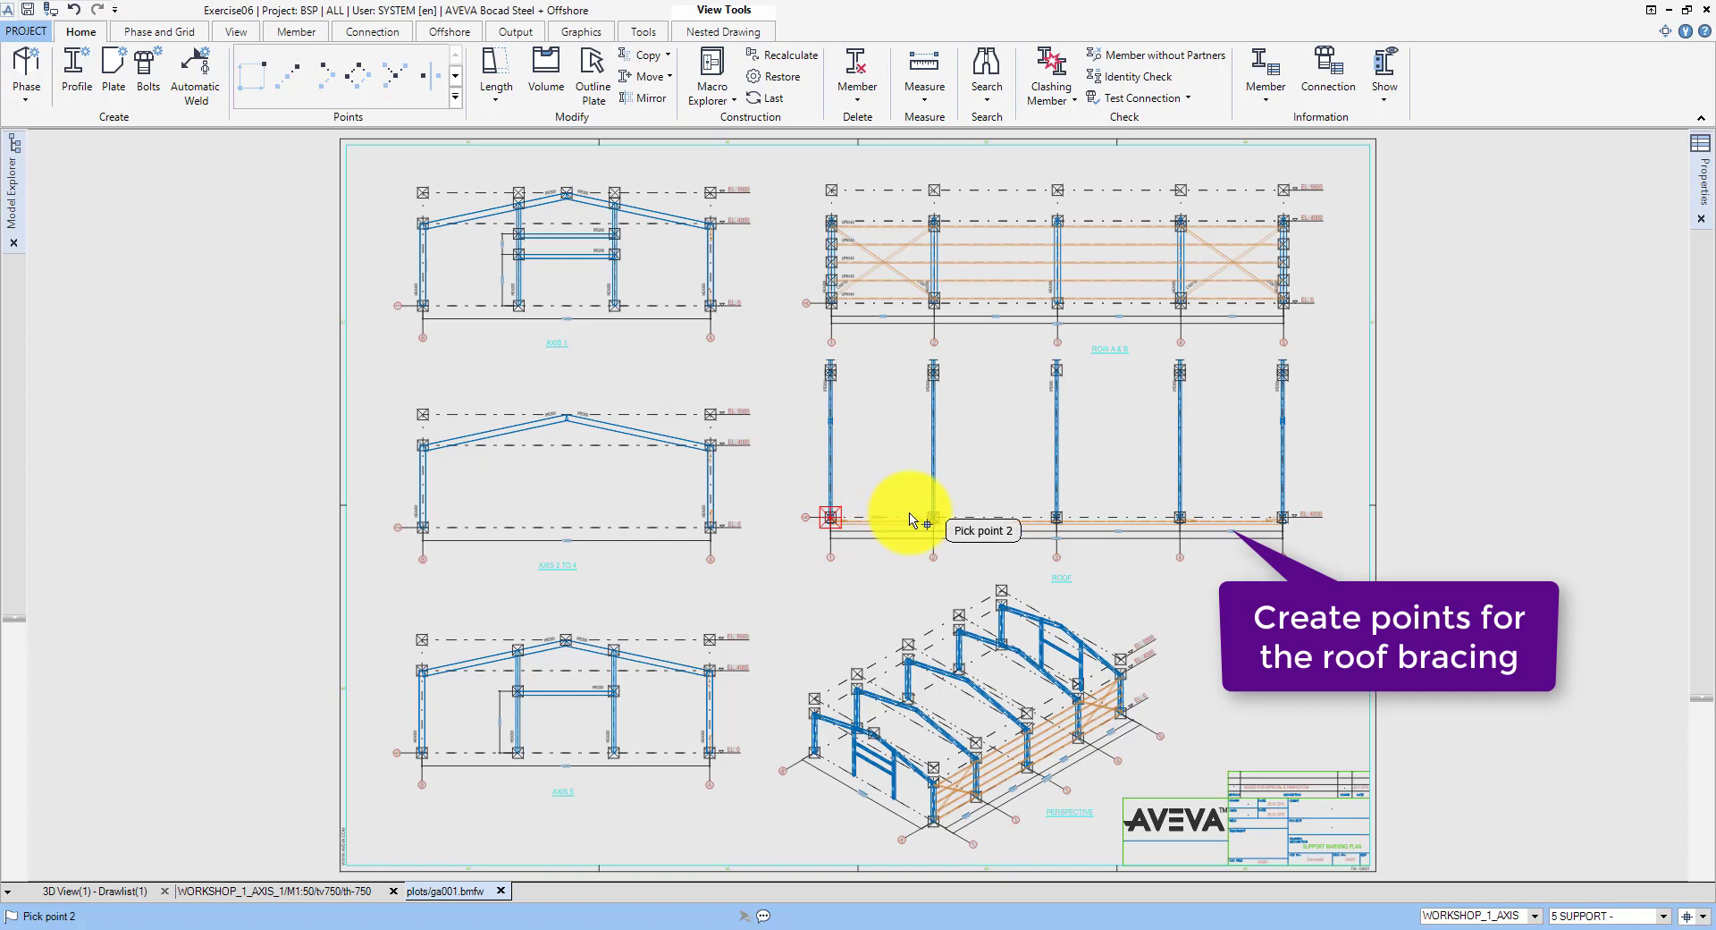
click(1179, 516)
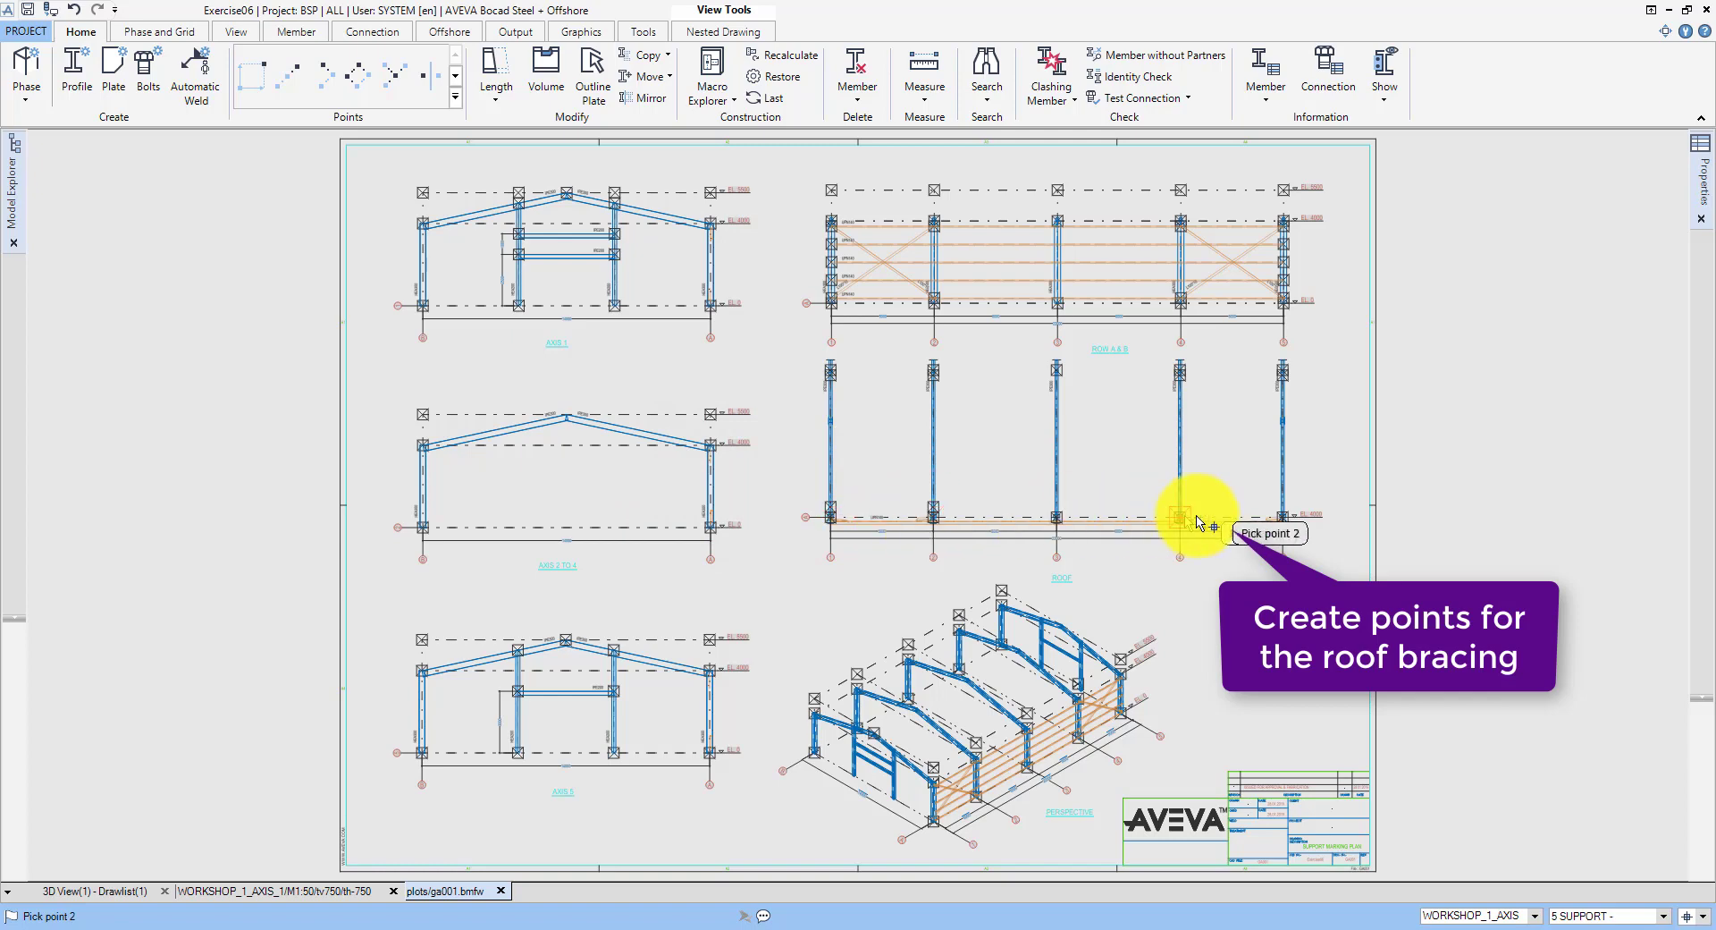
click(1282, 516)
Step: Add a midpoint between the ridge and eaves offset points on the rafters at axes 1, 2, 4 and 5
drag(802, 347, 1377, 680)
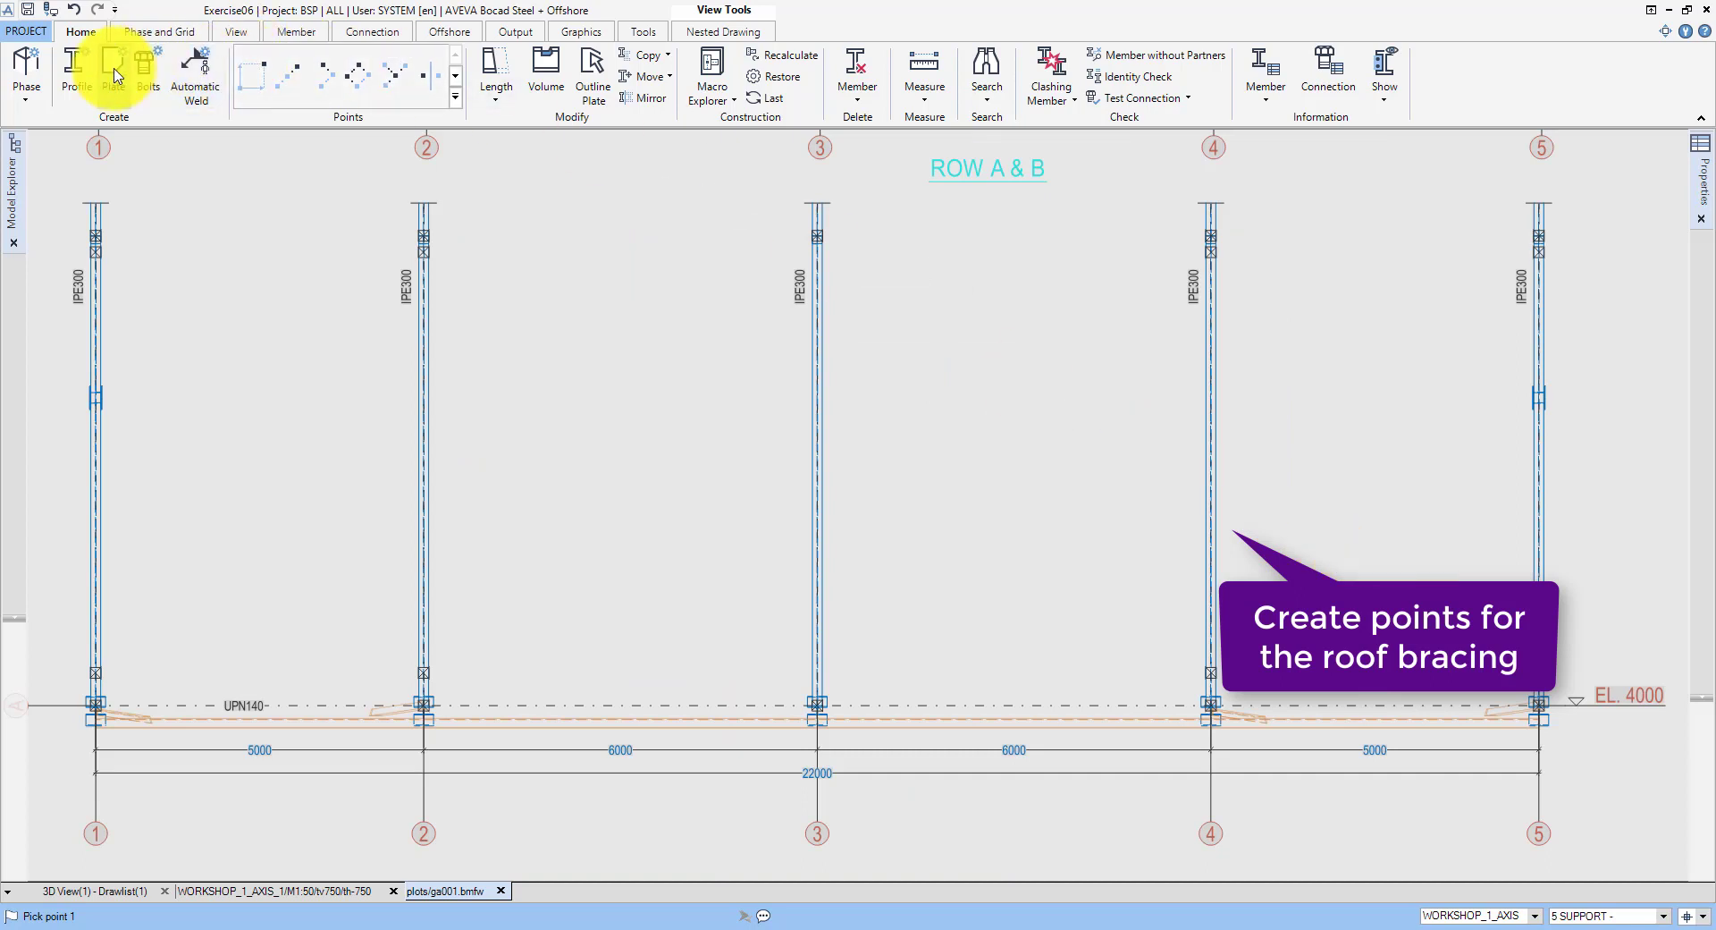
click(456, 97)
click(95, 403)
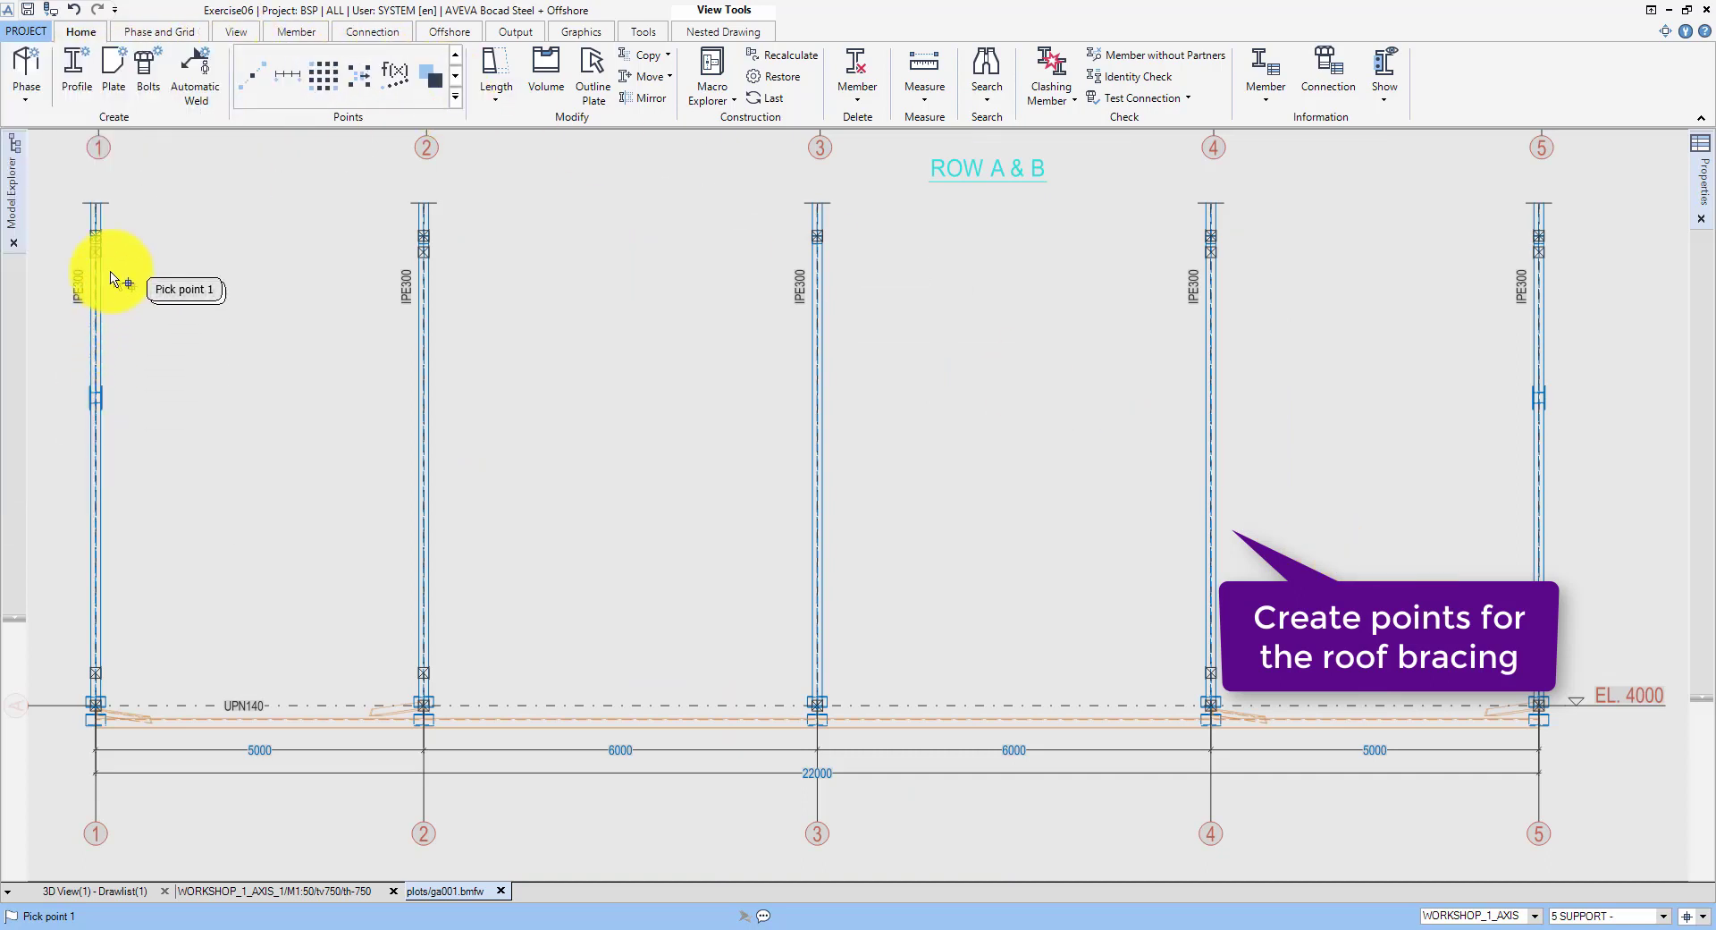
click(95, 252)
click(98, 669)
click(424, 672)
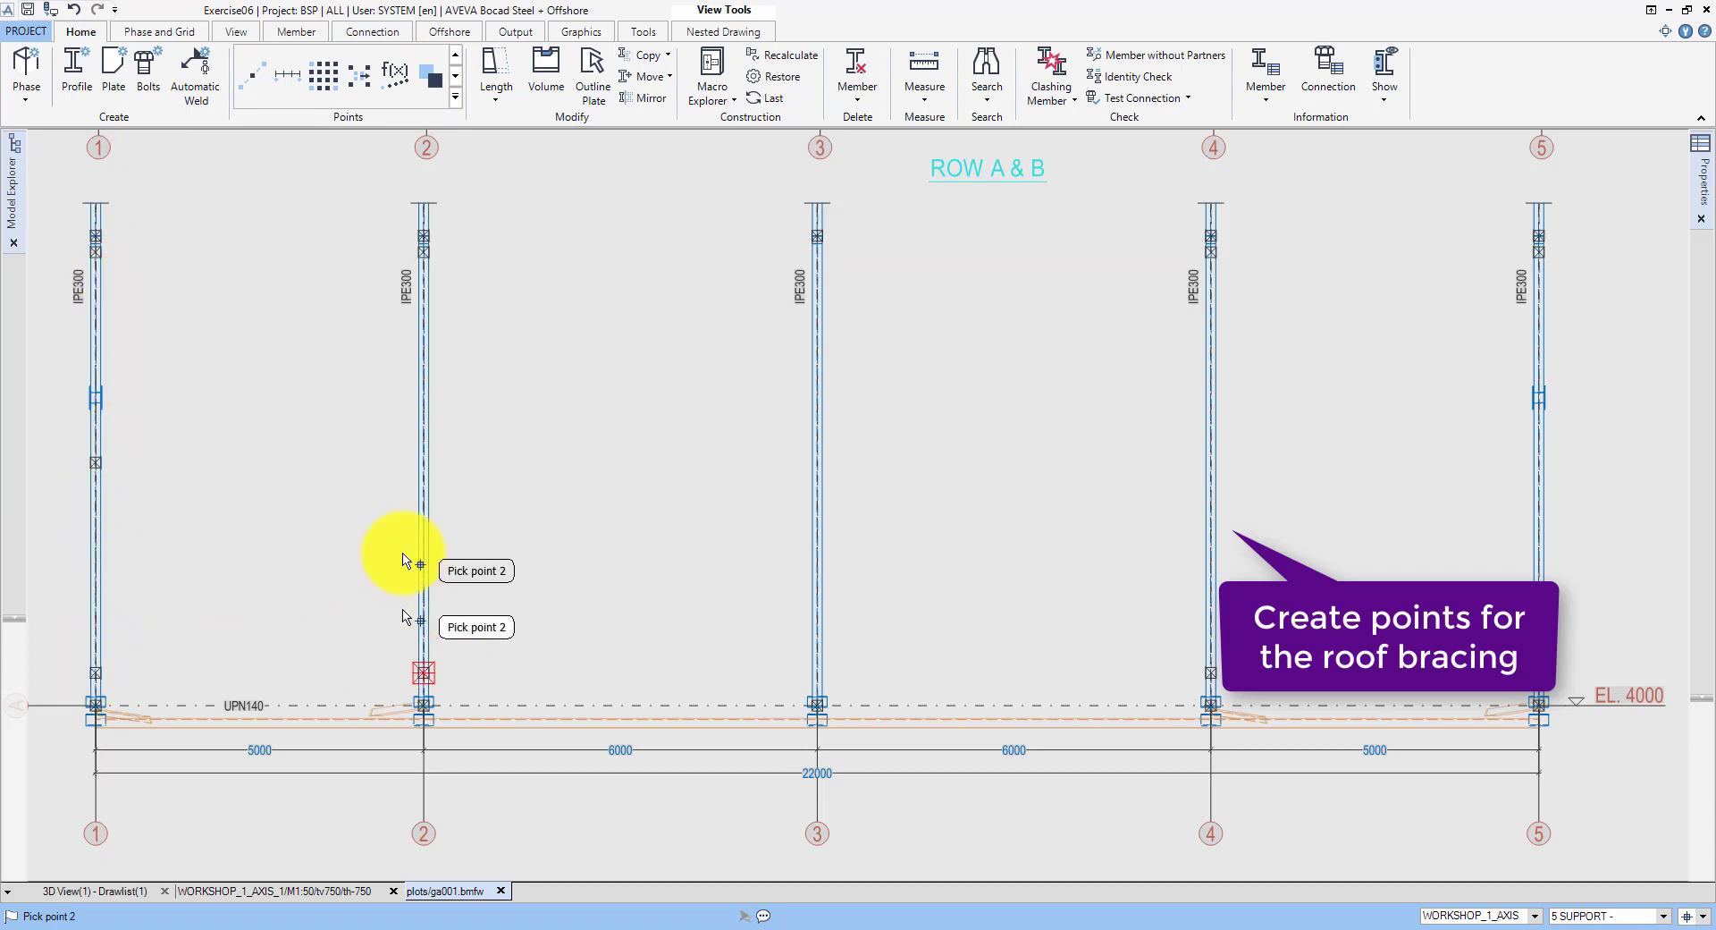
click(424, 252)
click(1211, 252)
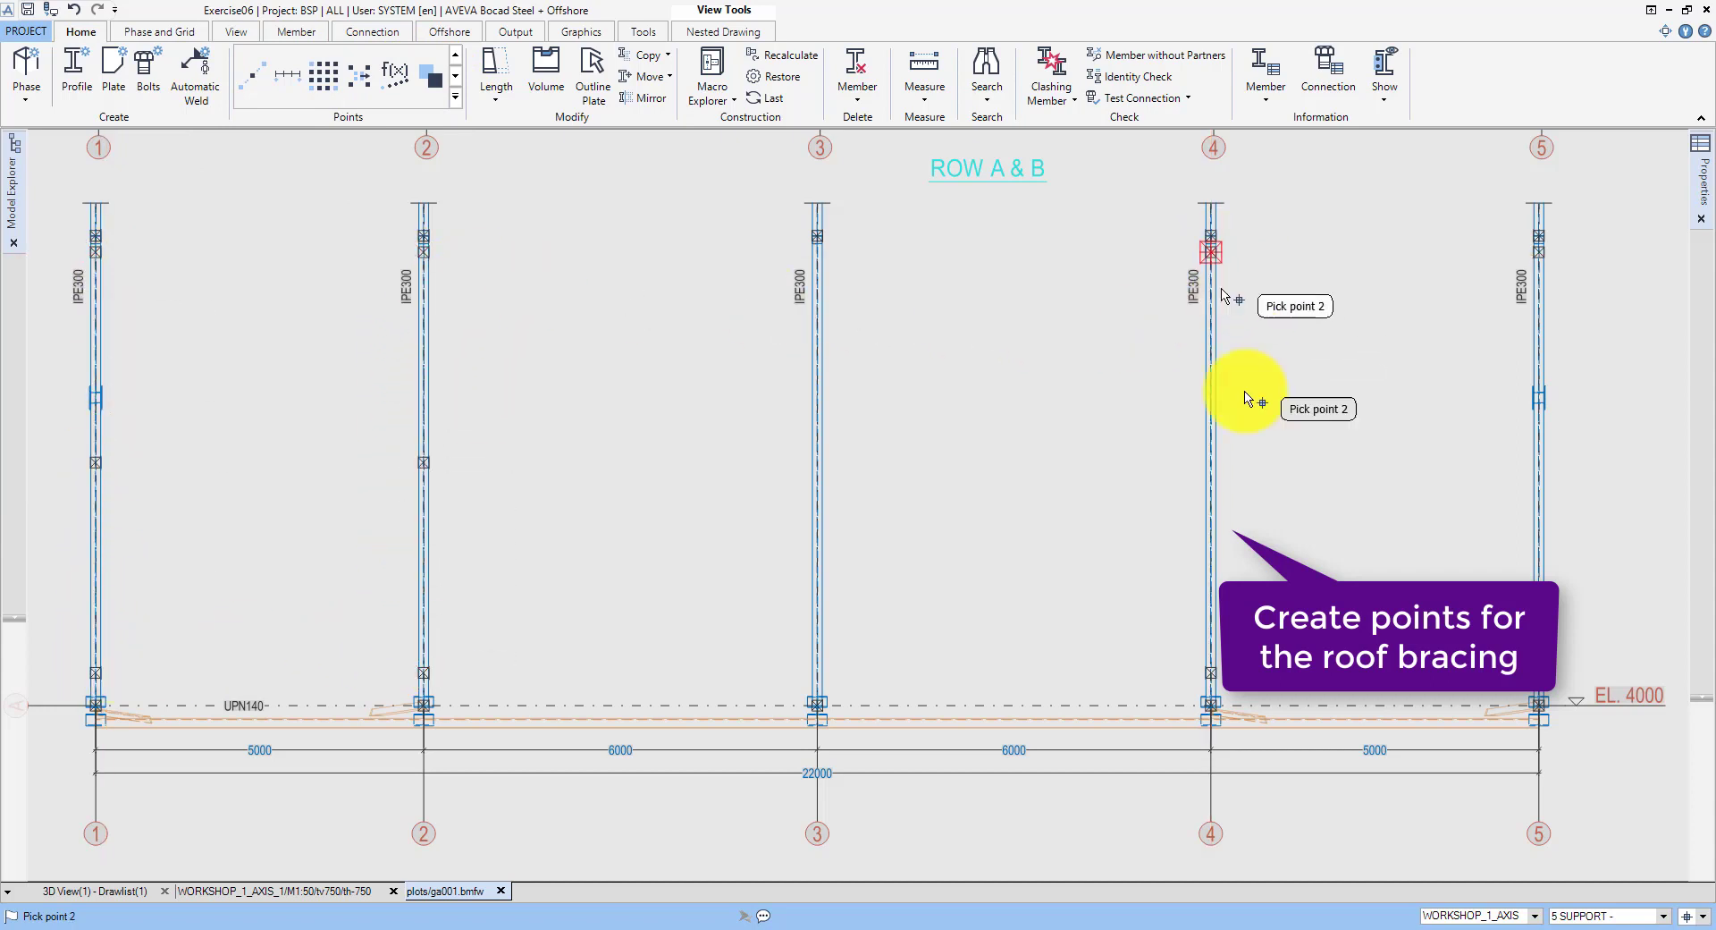
click(1535, 695)
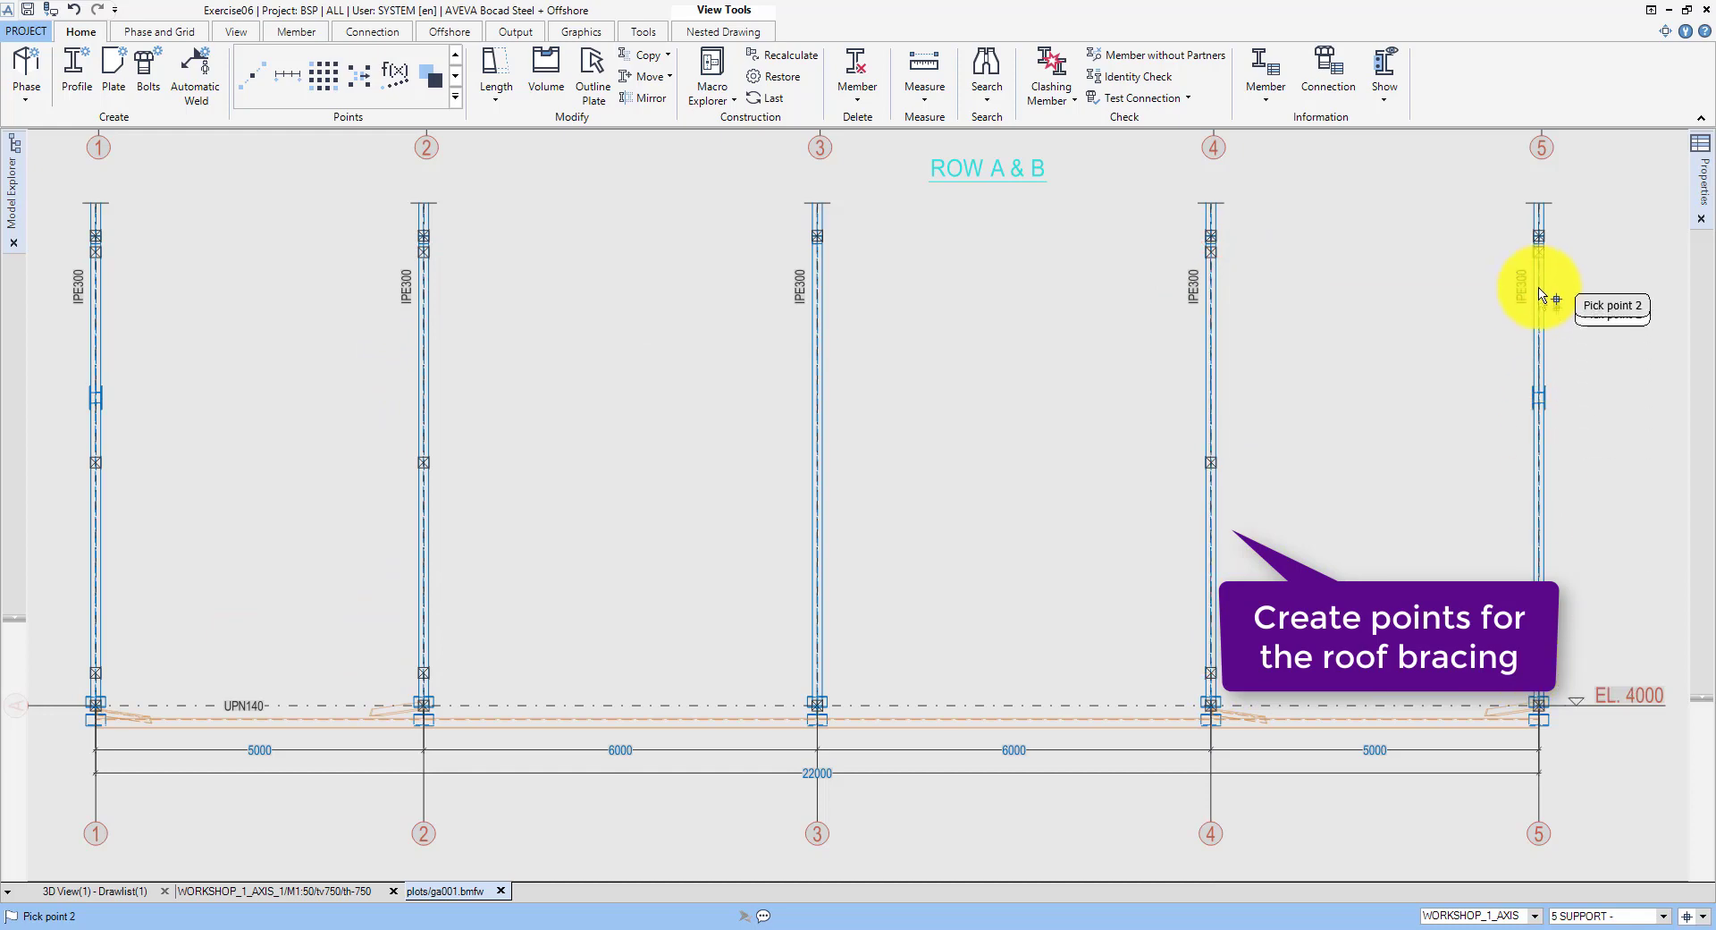
click(1538, 261)
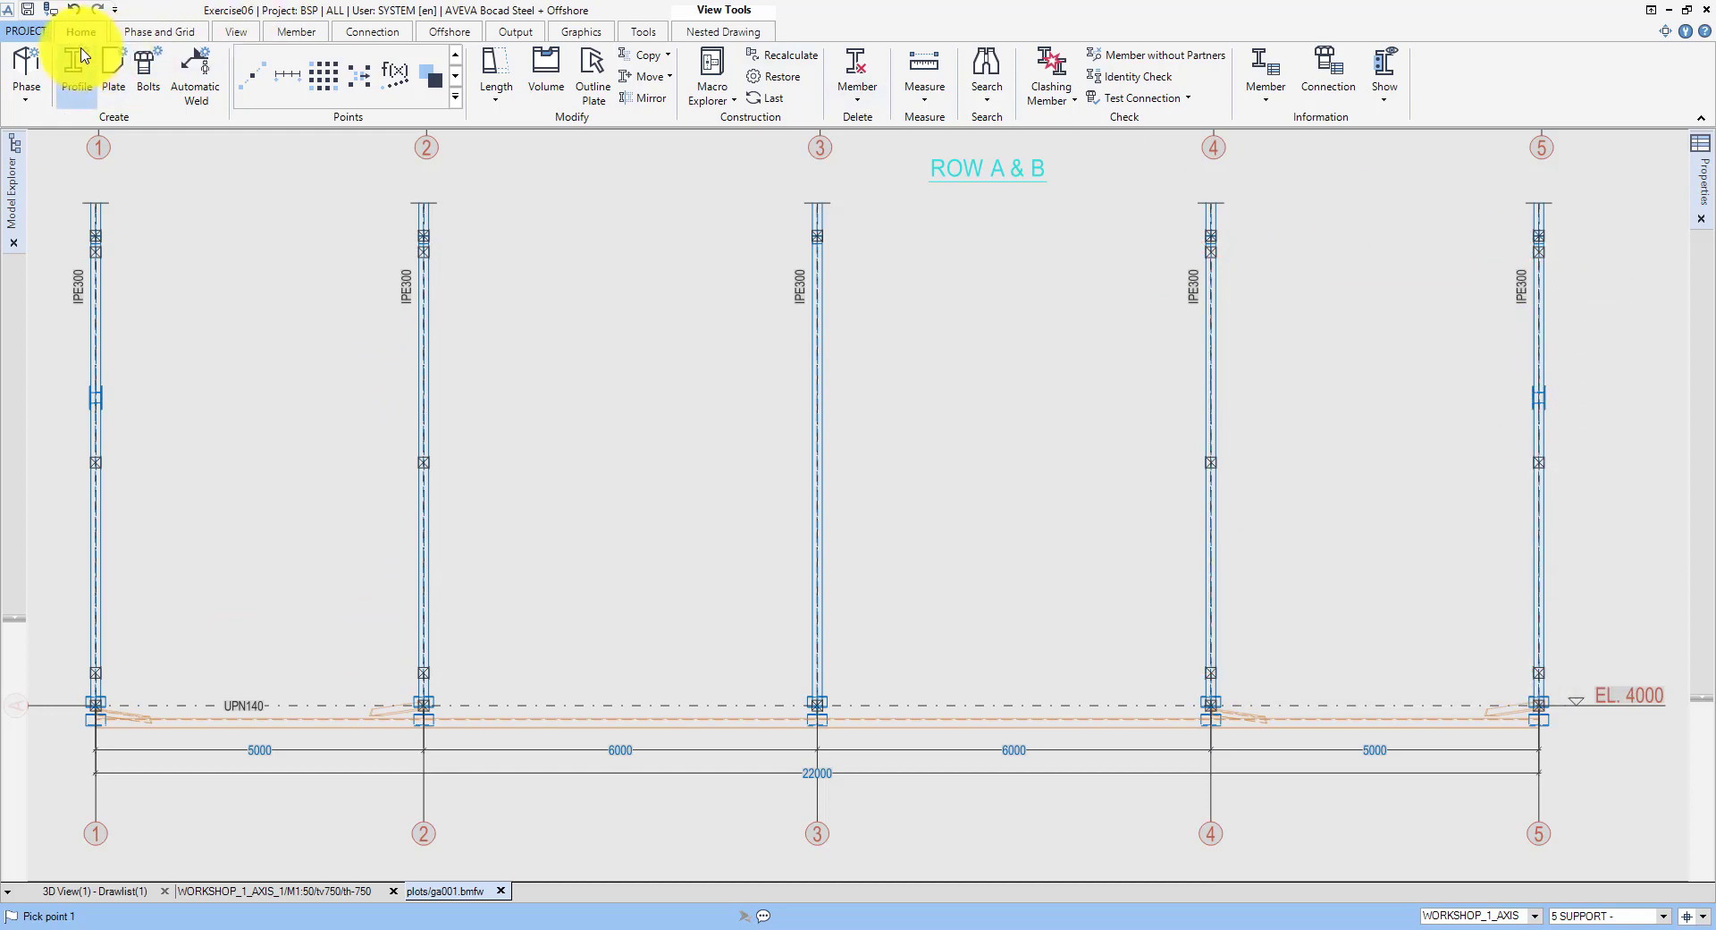
key(Escape)
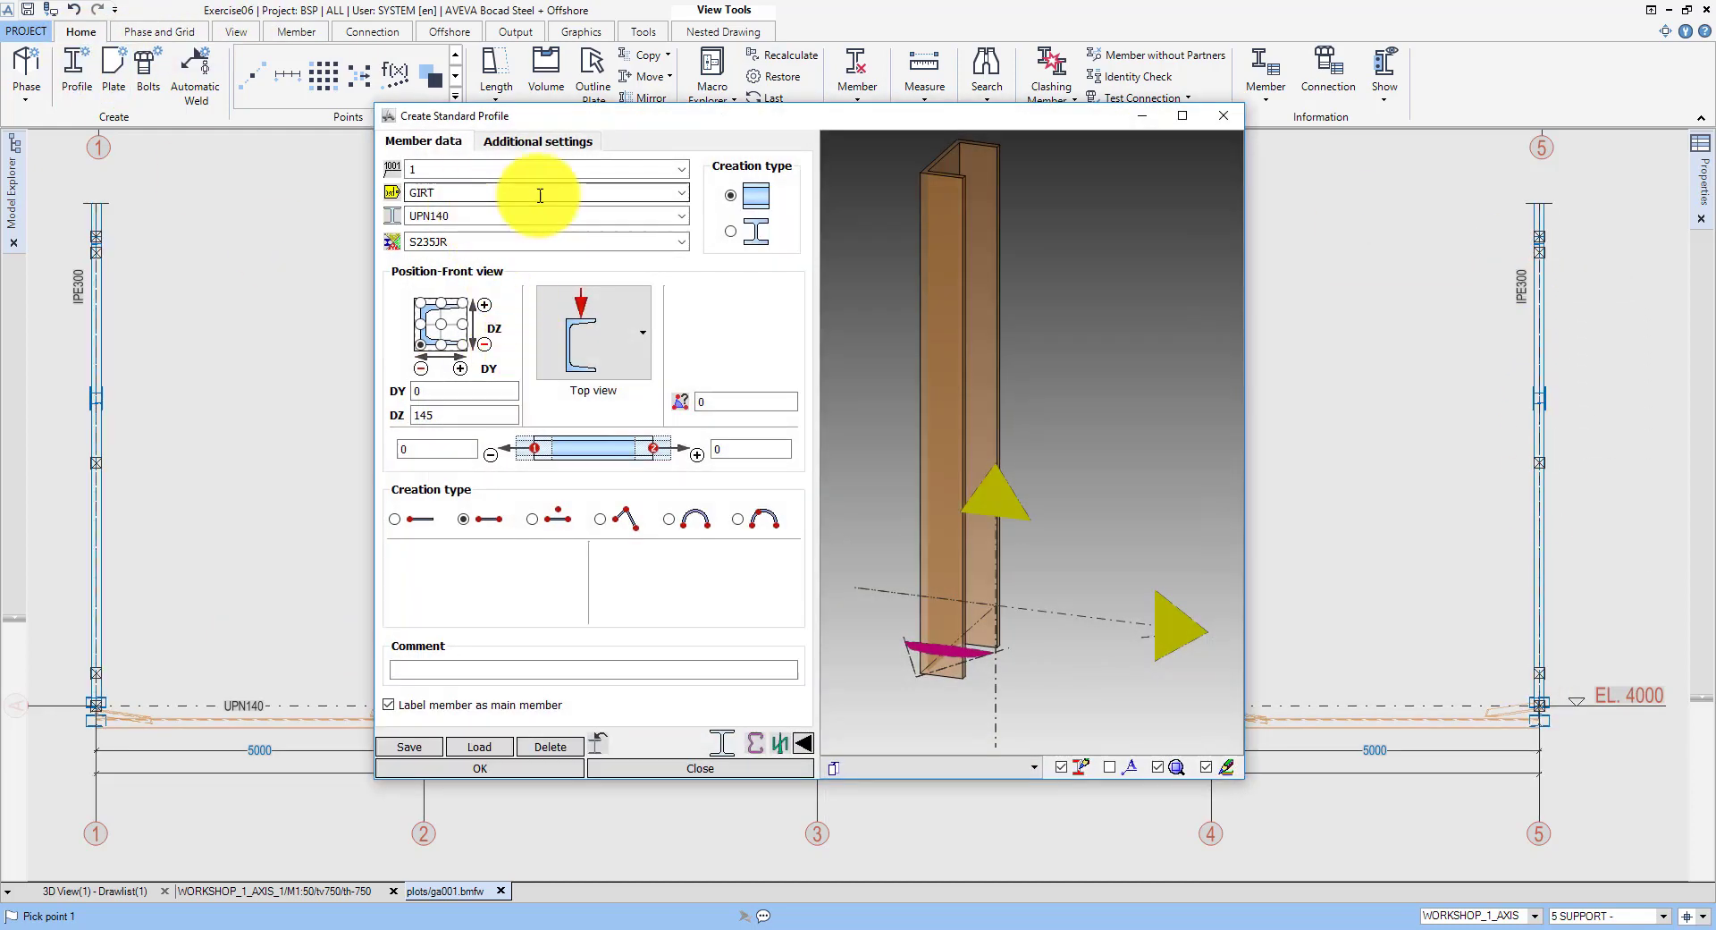
Step: Set up an L100*10 BRACING profile in front view orientation with the bottom-centre reference point and DZ -145
click(685, 194)
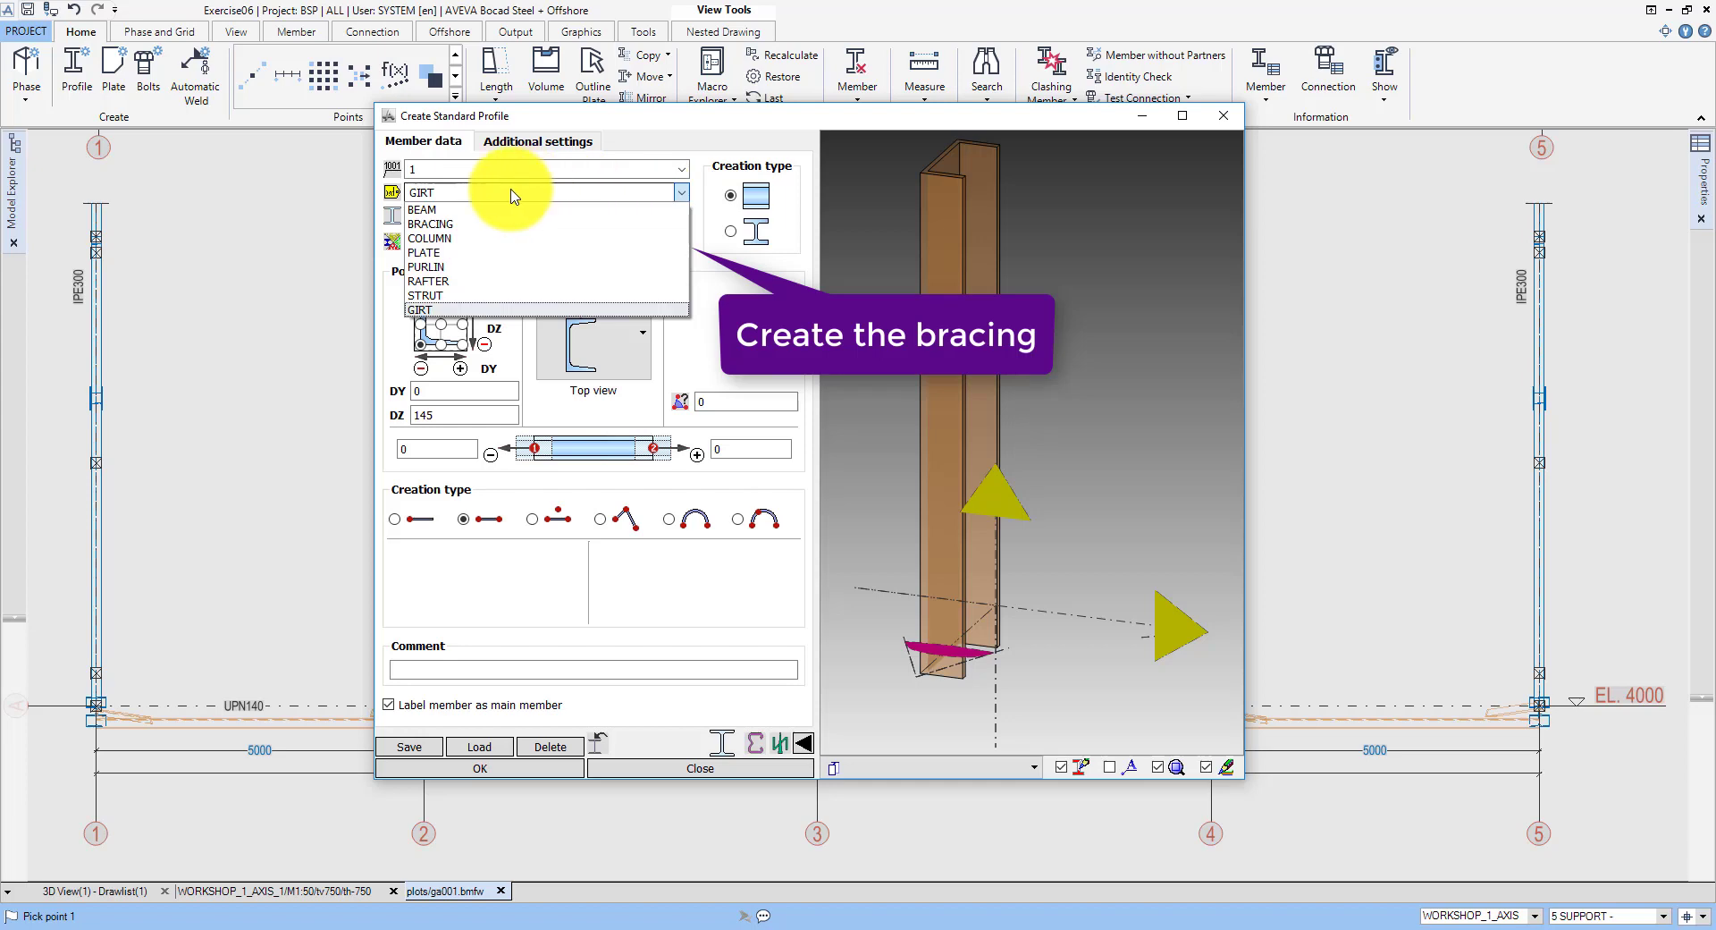
click(473, 234)
click(680, 216)
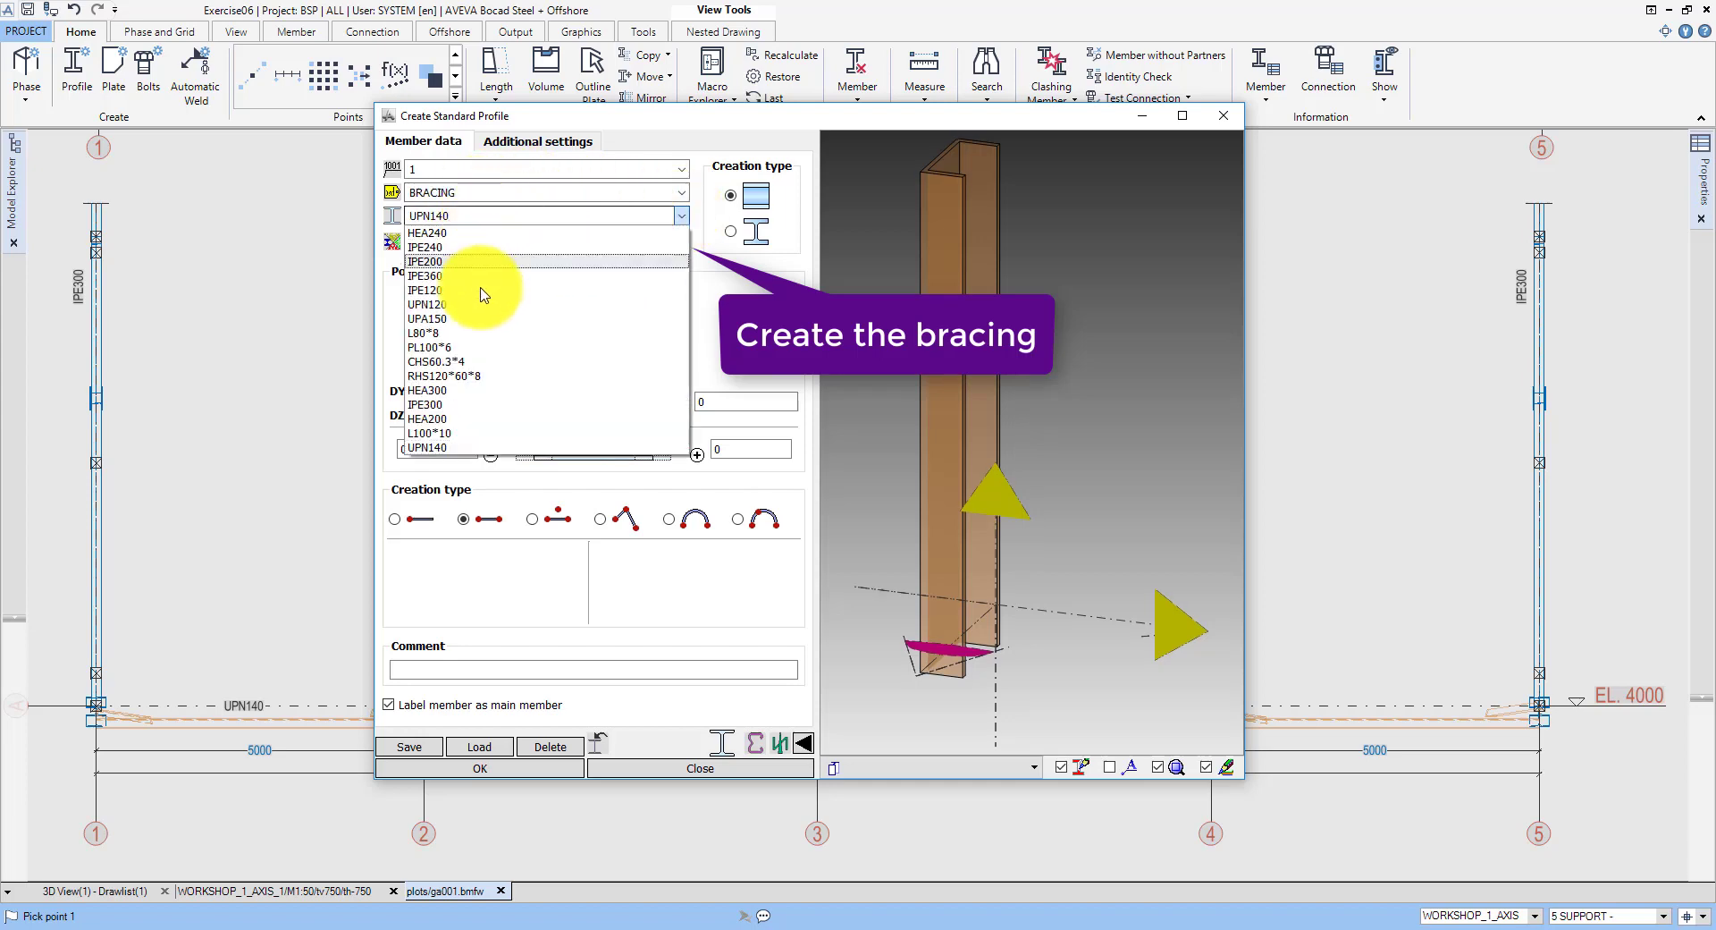
click(491, 434)
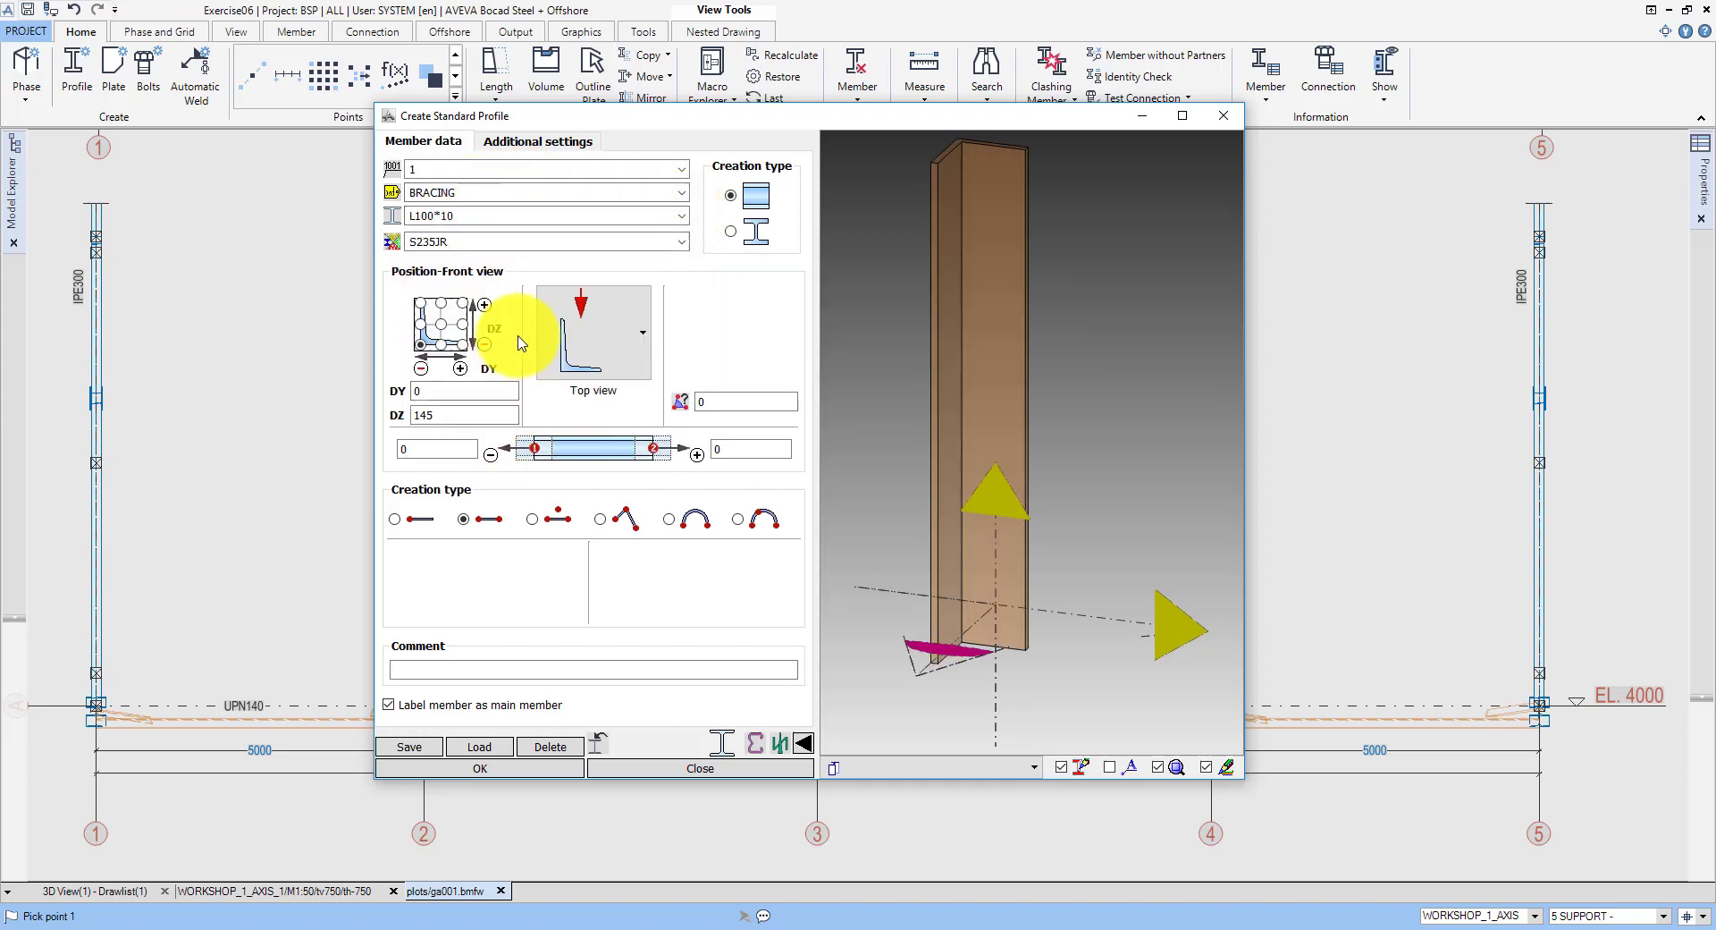
click(586, 347)
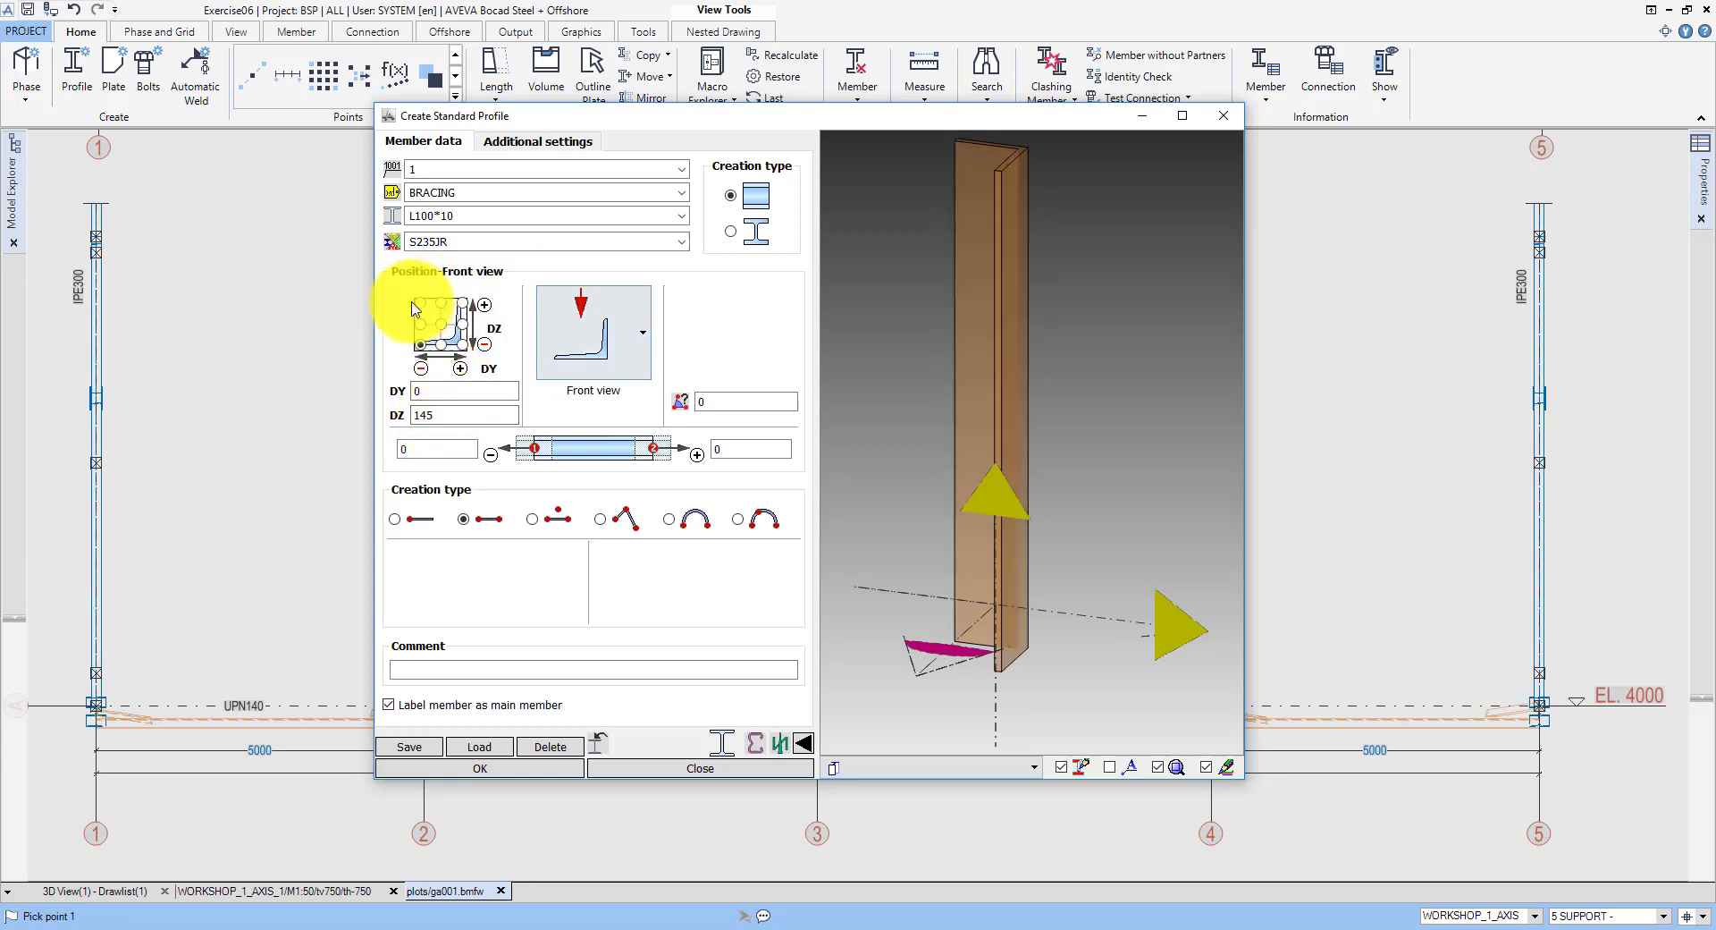
click(441, 354)
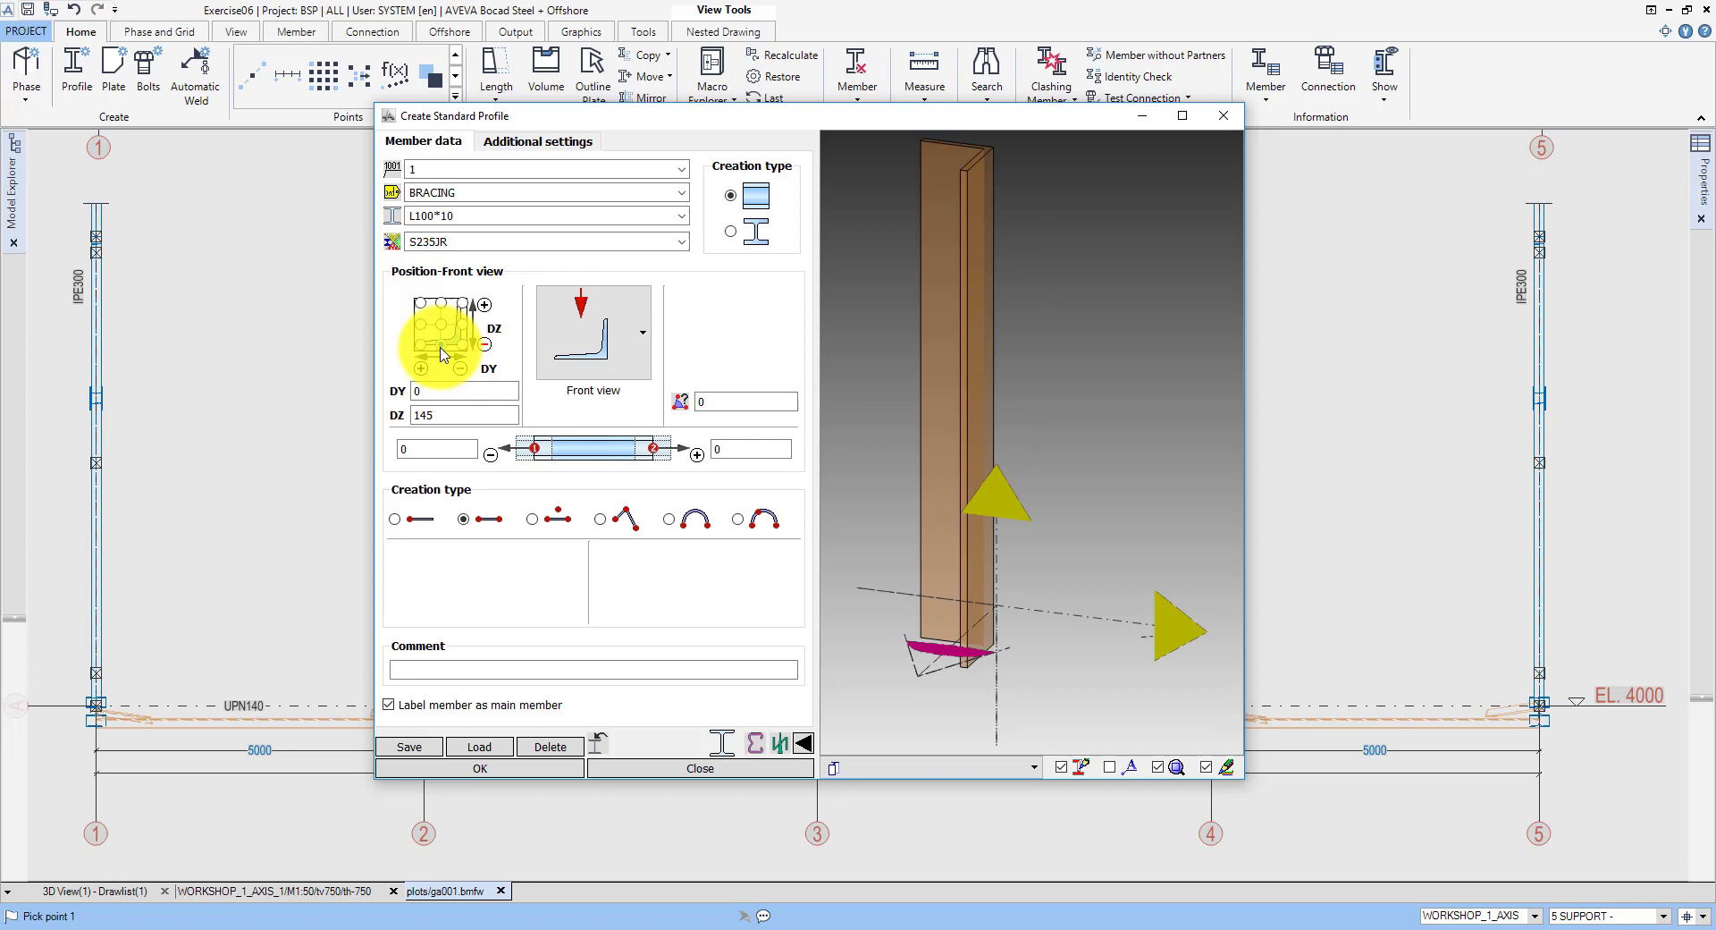
click(475, 768)
Step: Create parallel roof braces from axis 2 up to axis 1 and from axis 5 up to axis 4, two per bay
click(428, 674)
click(113, 474)
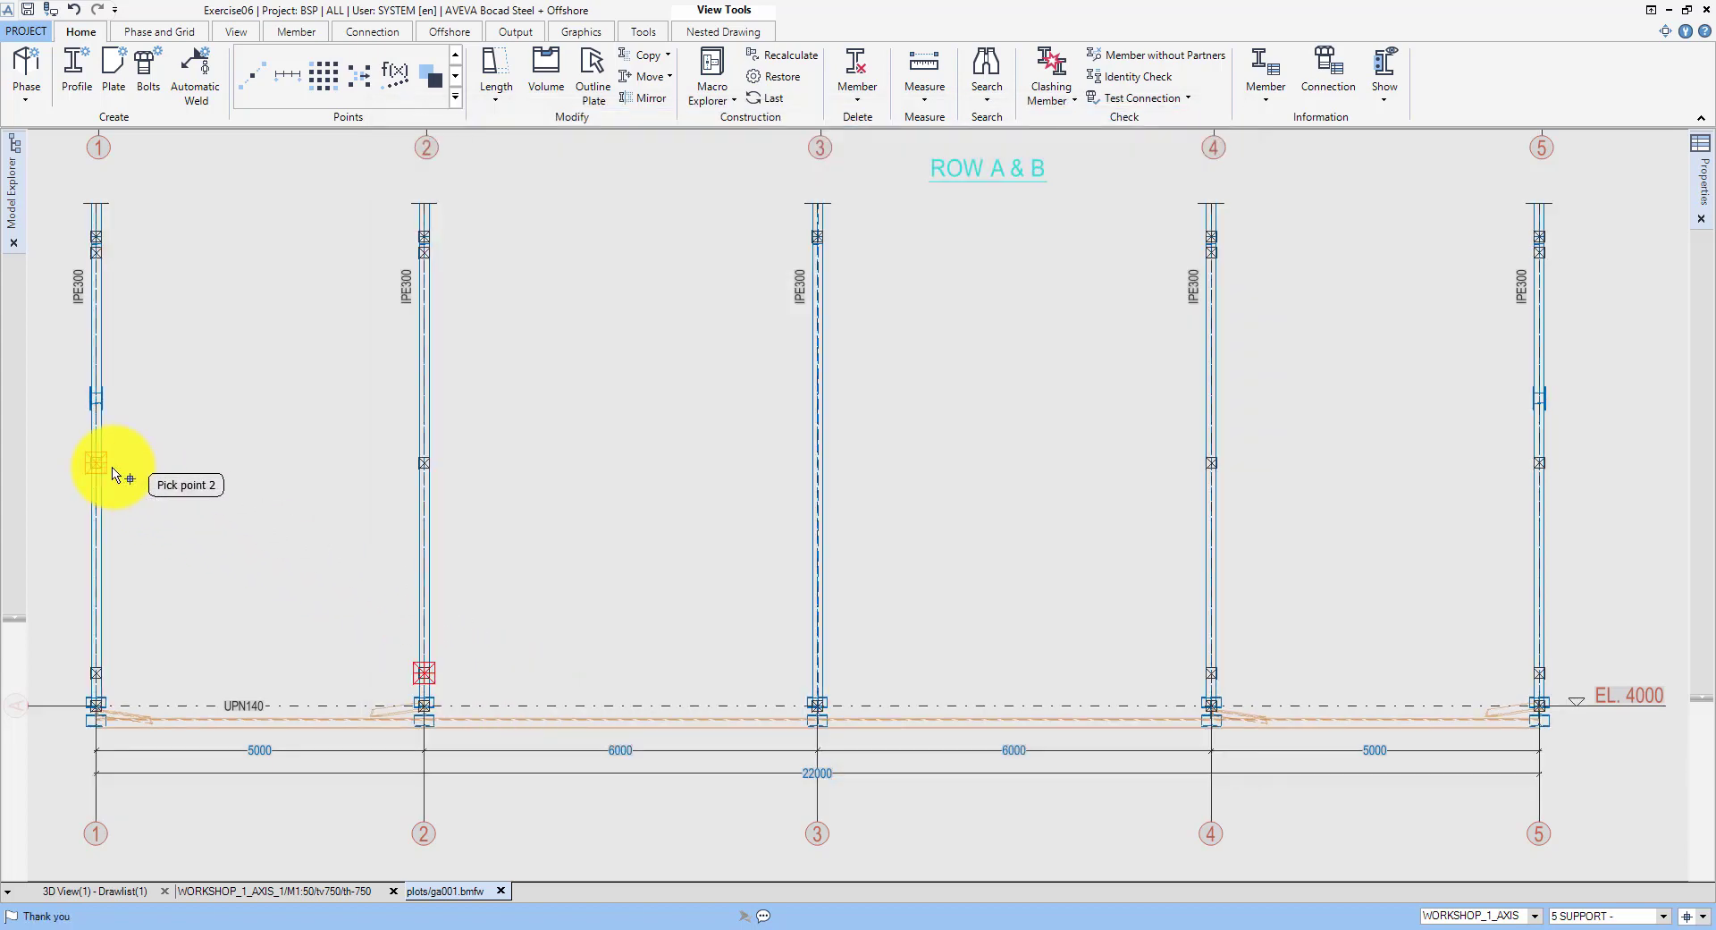
click(420, 460)
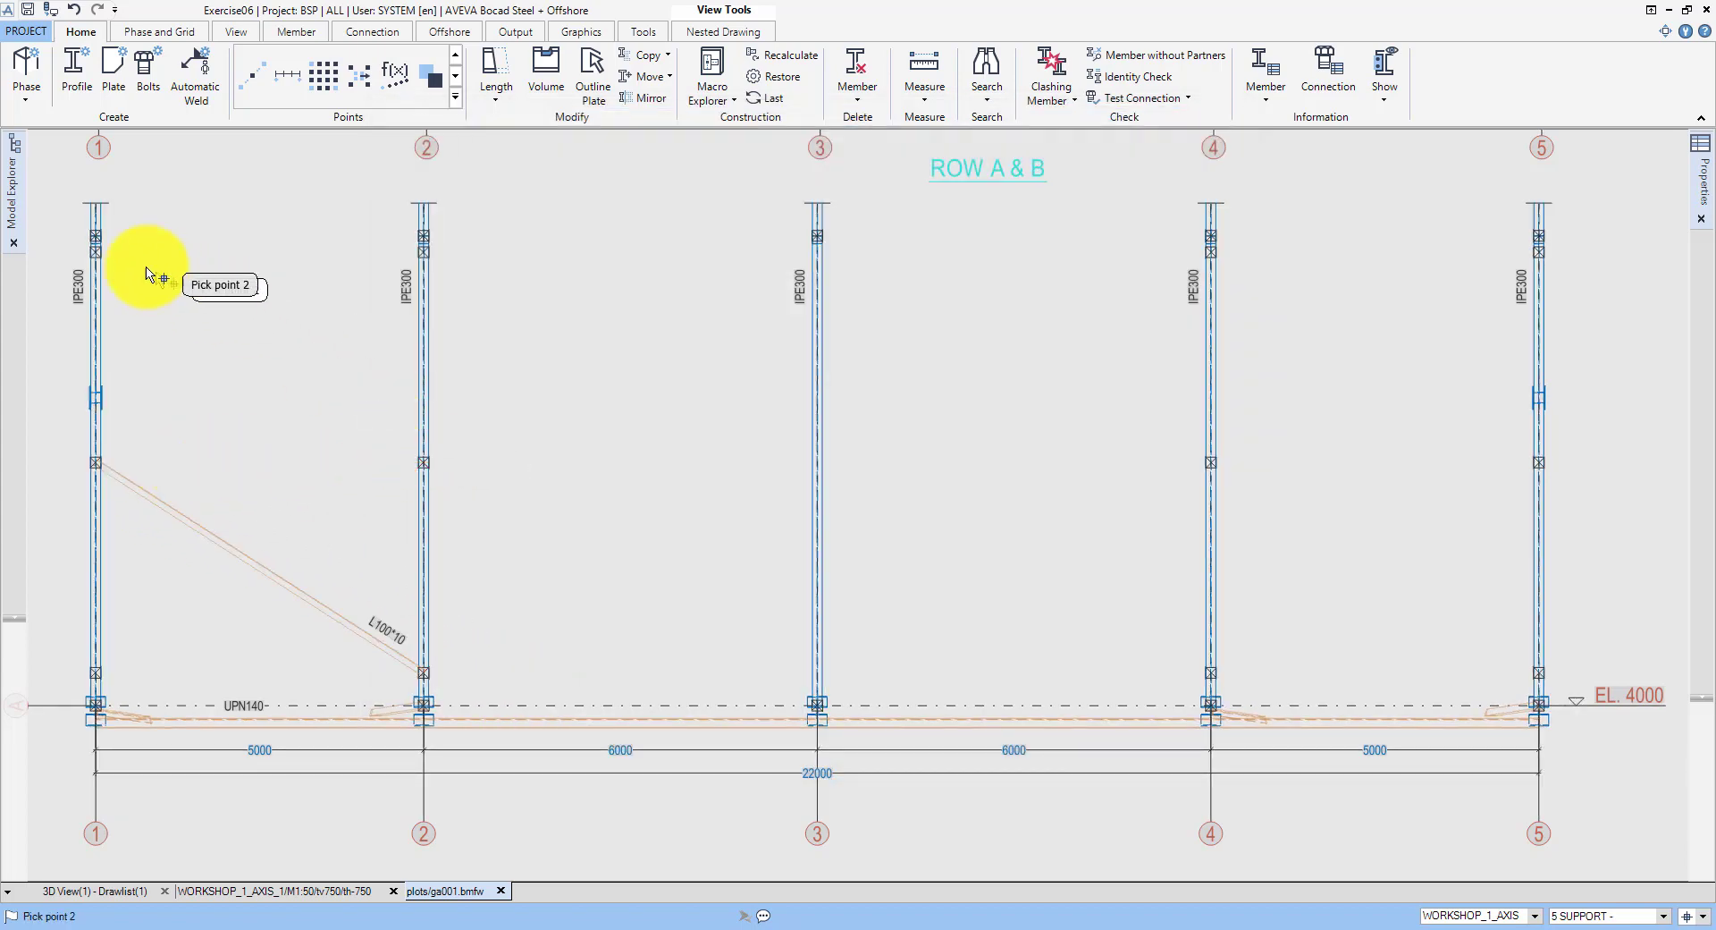
click(93, 251)
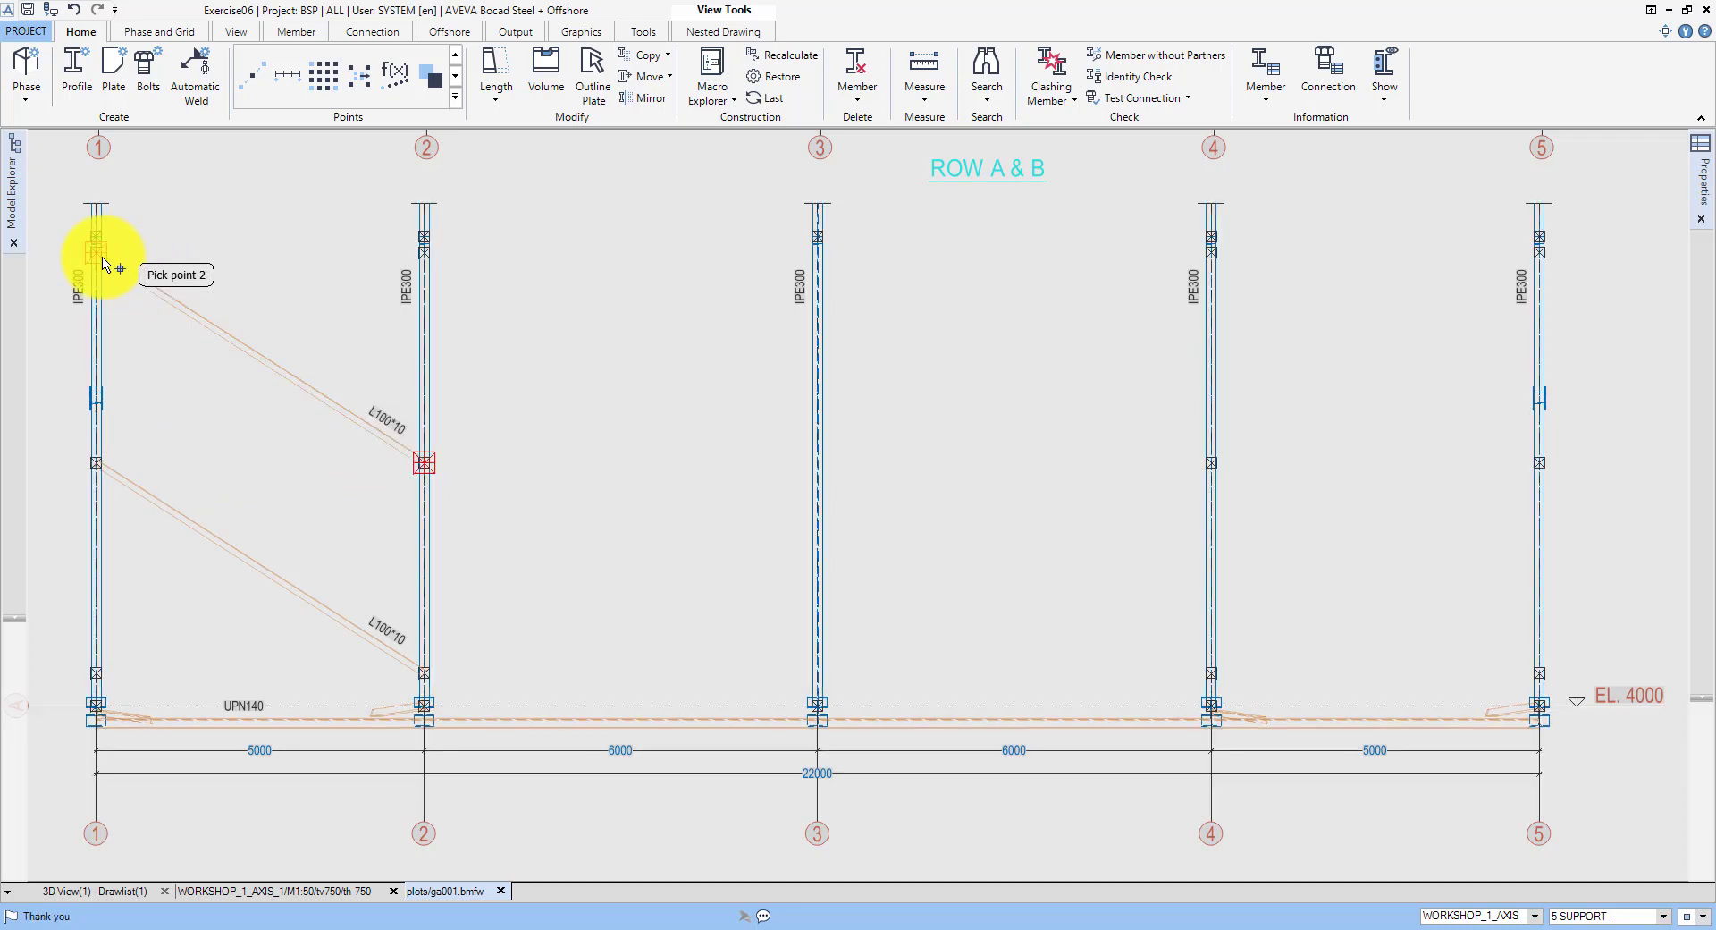
click(1534, 678)
click(1198, 469)
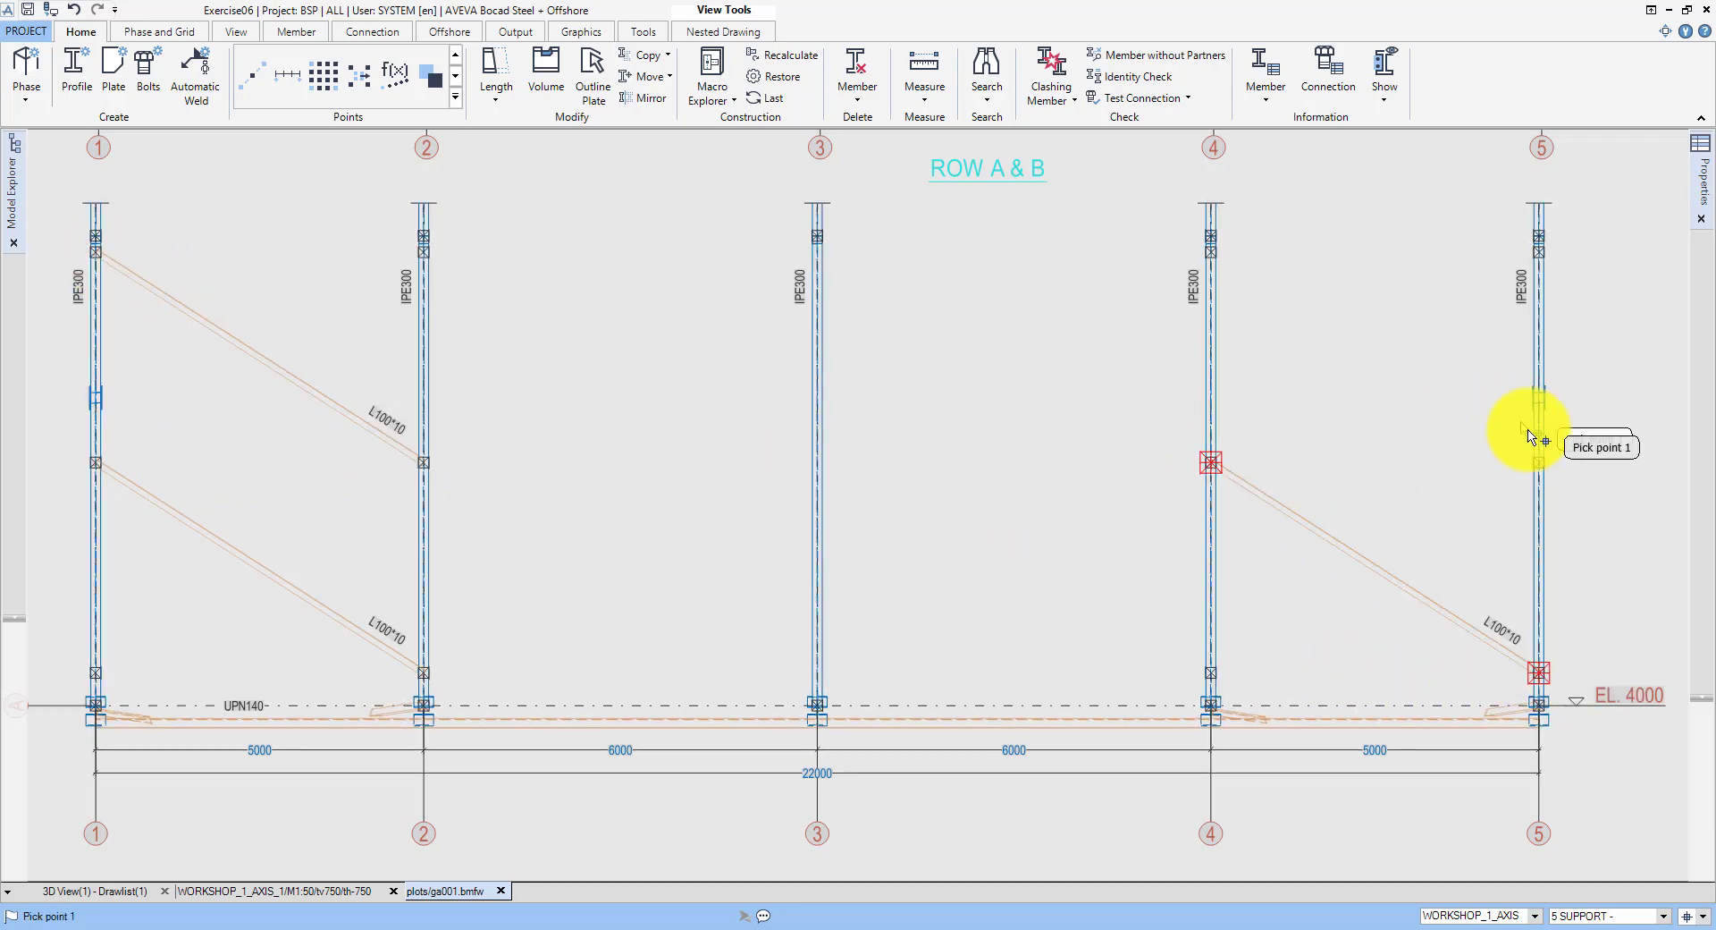
click(1540, 462)
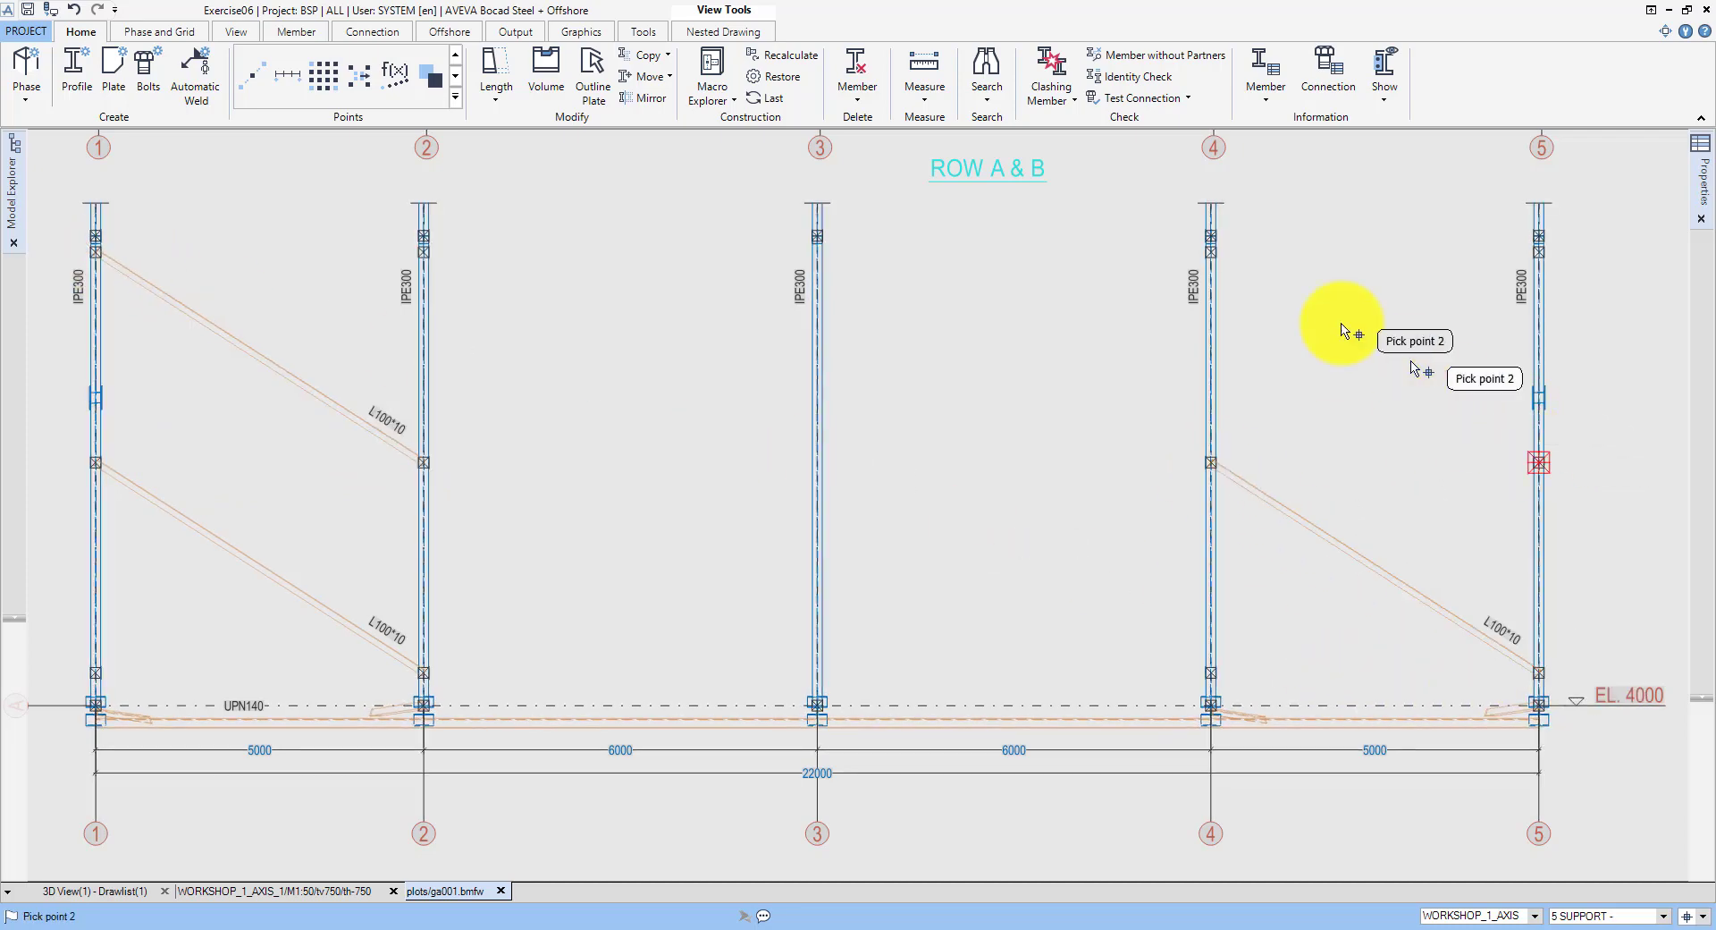
Step: Change the bracing profile to the top-centre reference point, rear view orientation and DZ 155
right_click(1016, 335)
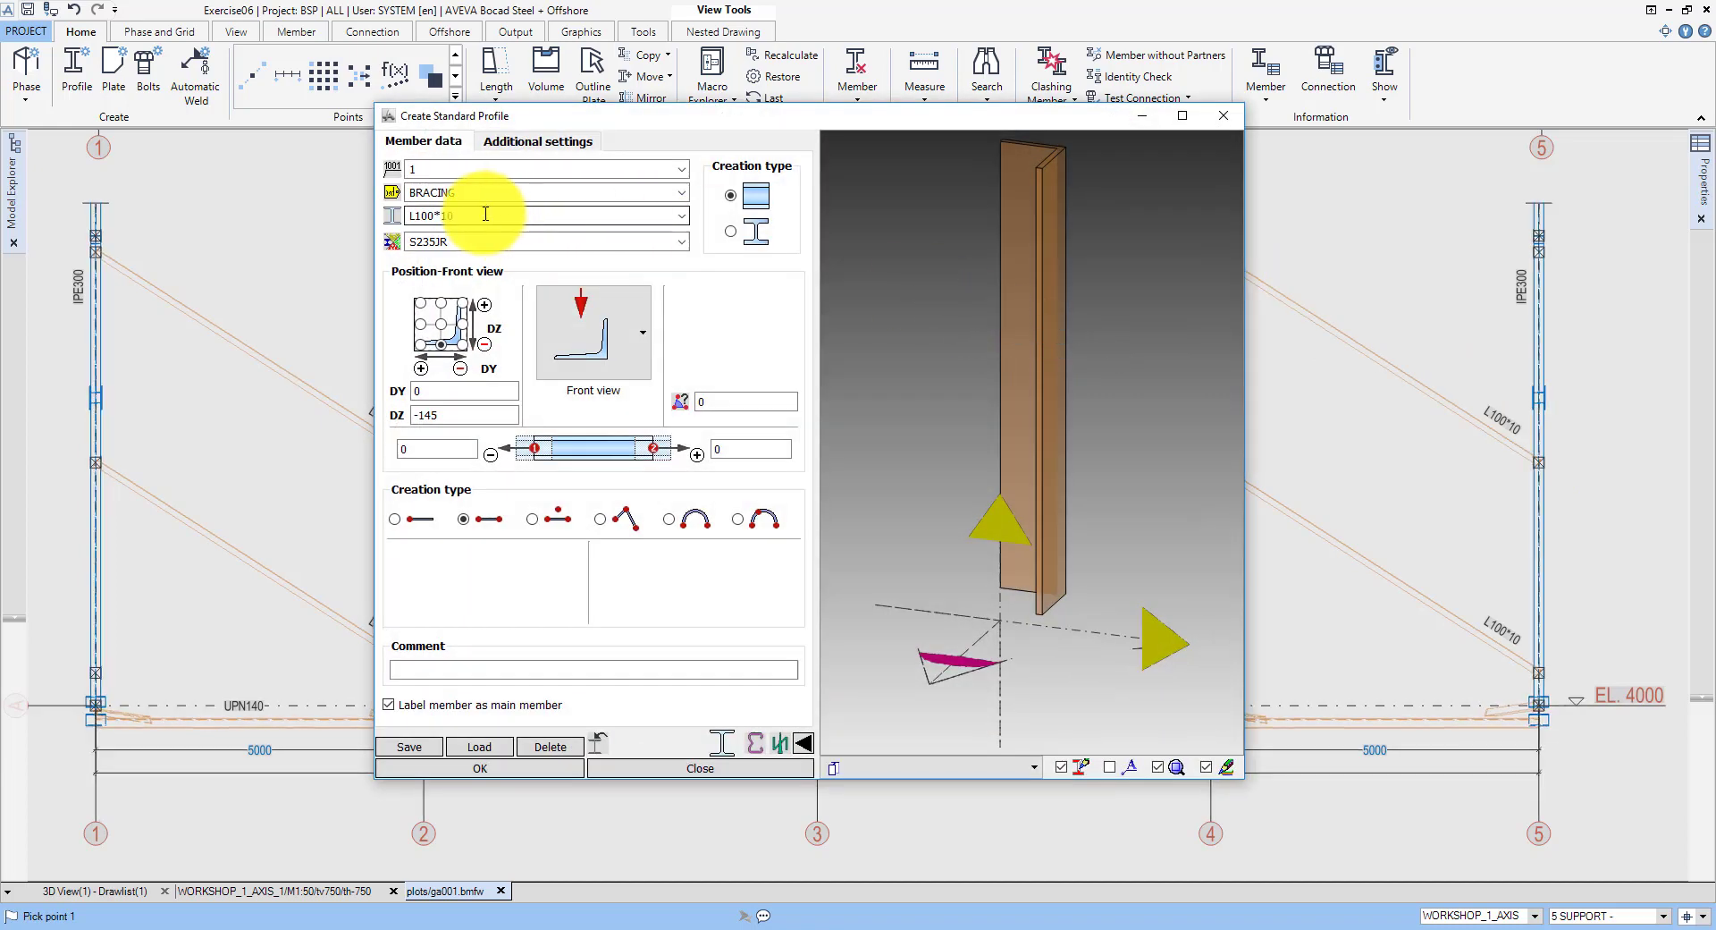
click(441, 302)
click(562, 341)
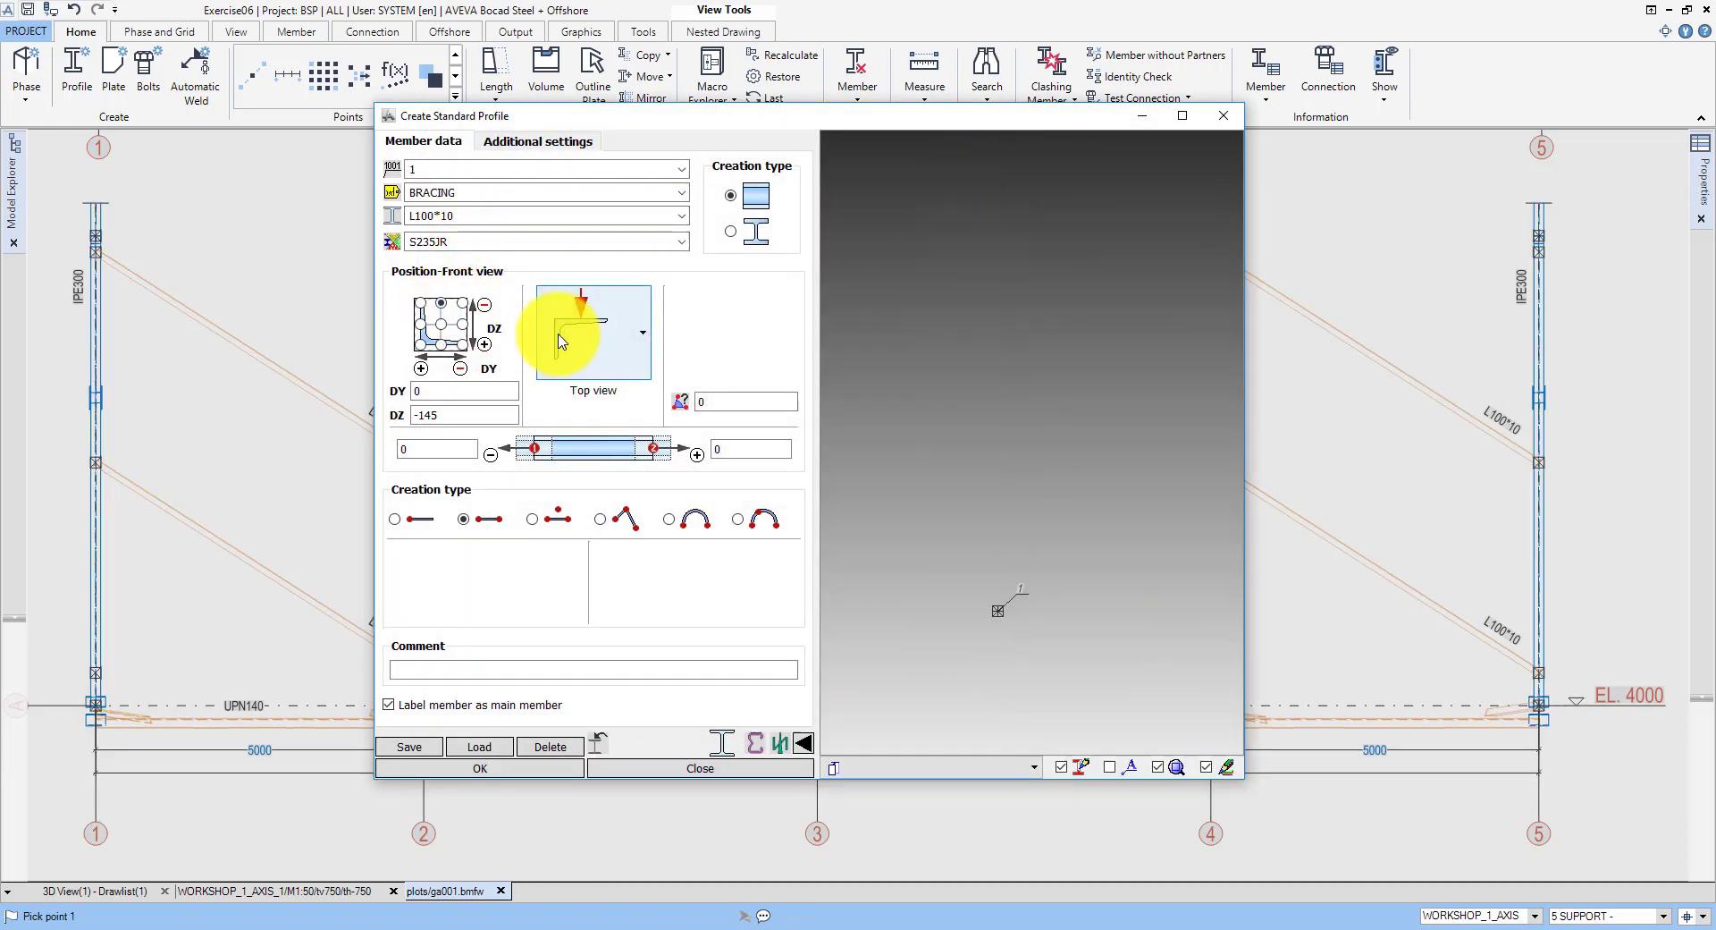
drag(447, 414, 375, 417)
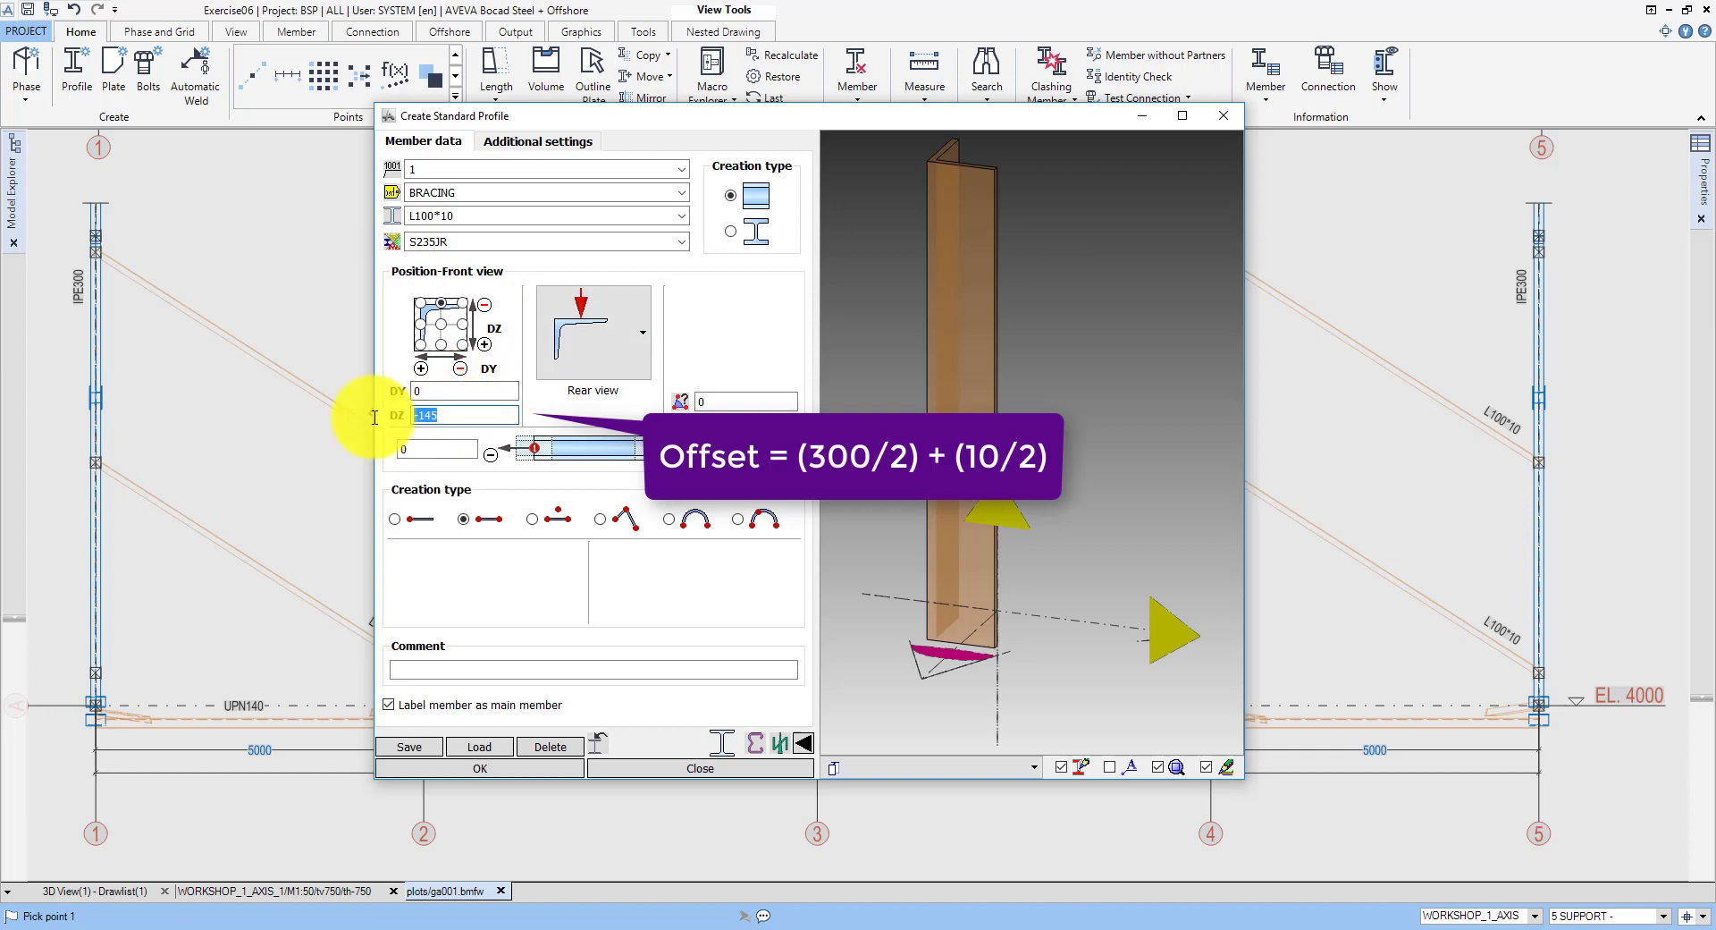
text(155)
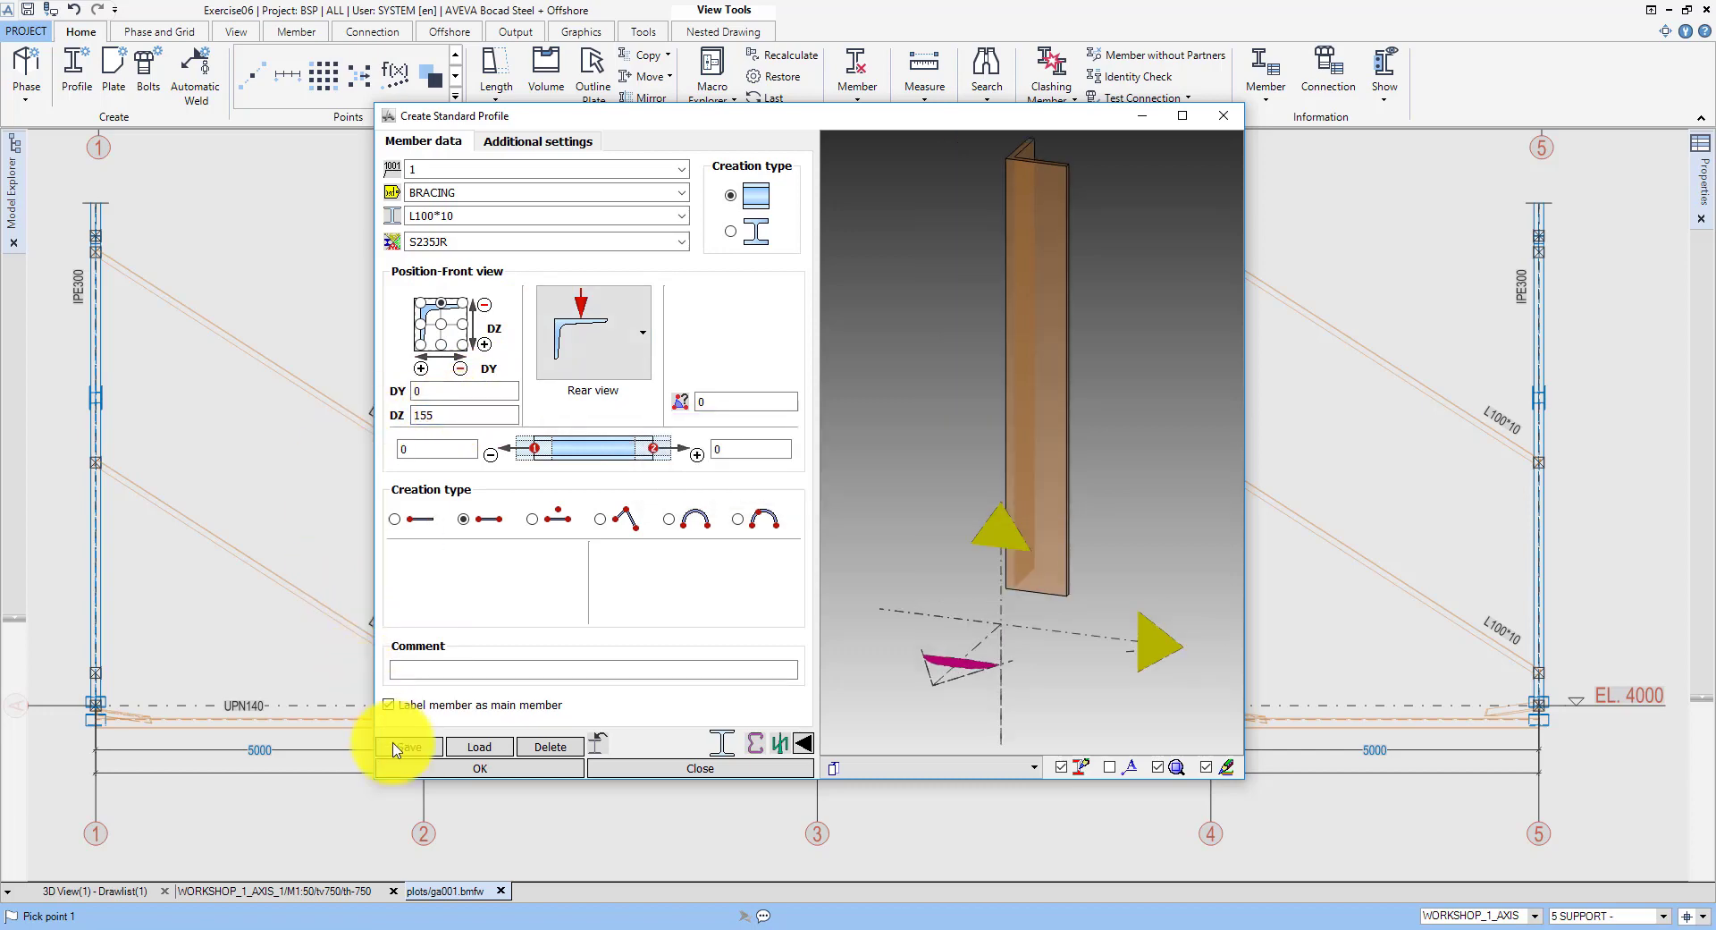
click(407, 774)
Step: Create the opposing roof braces from axis 1 up to axis 2 and from axis 4 up to axis 5, two per bay
click(97, 672)
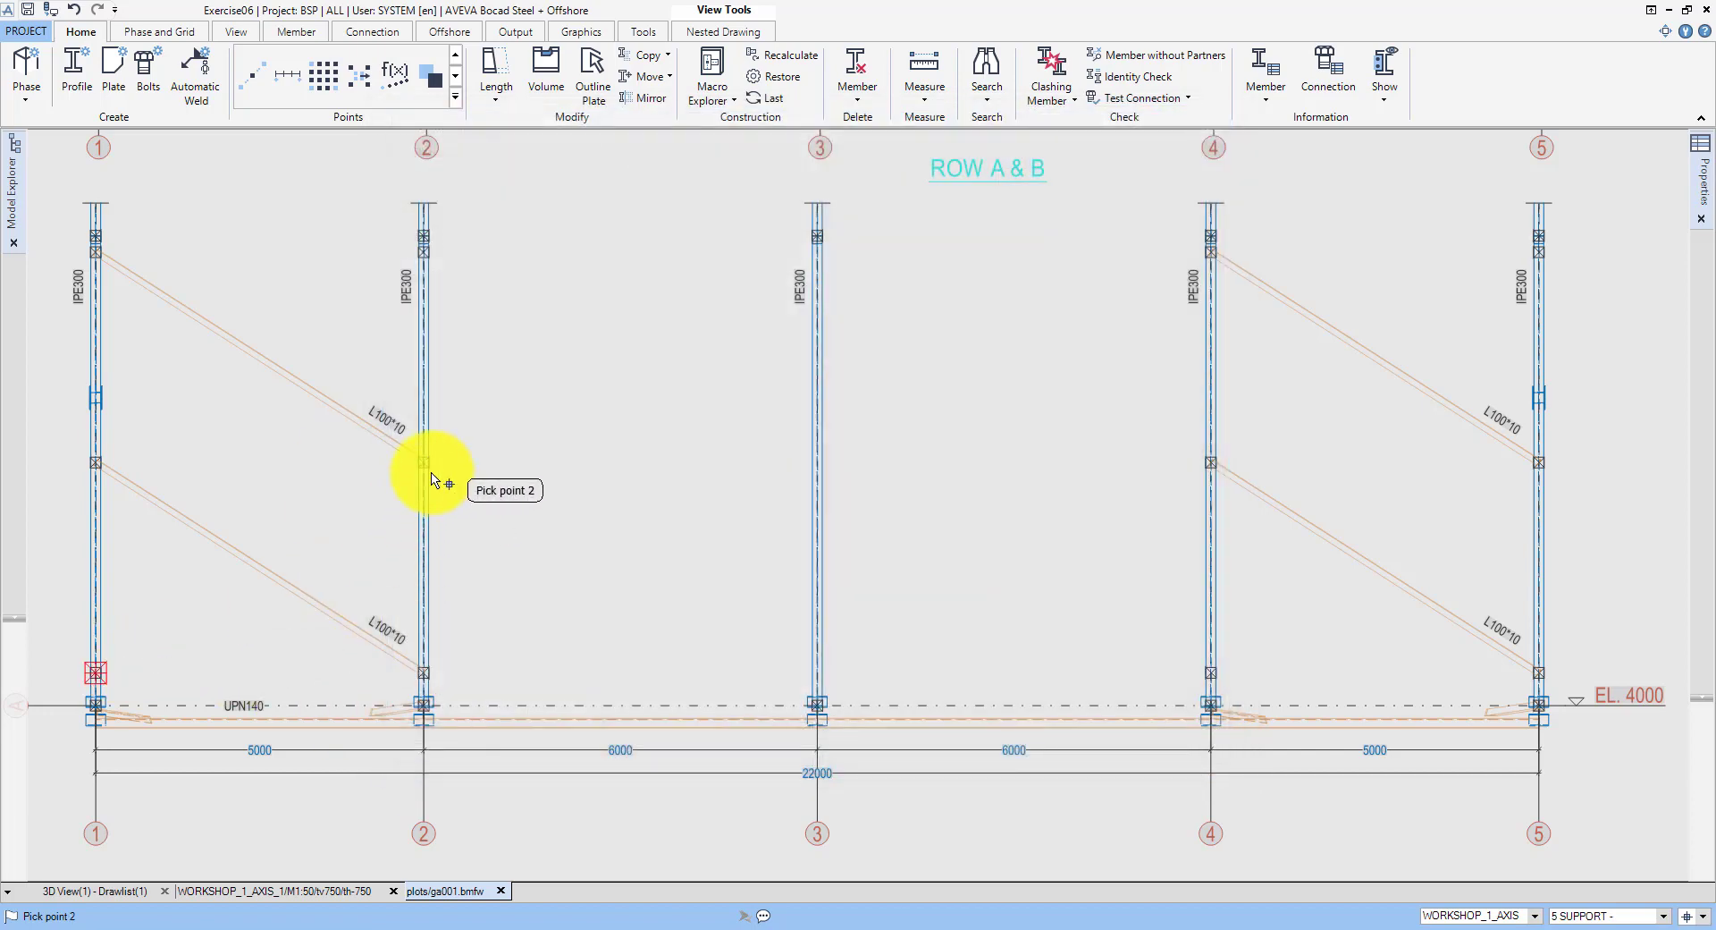
click(431, 480)
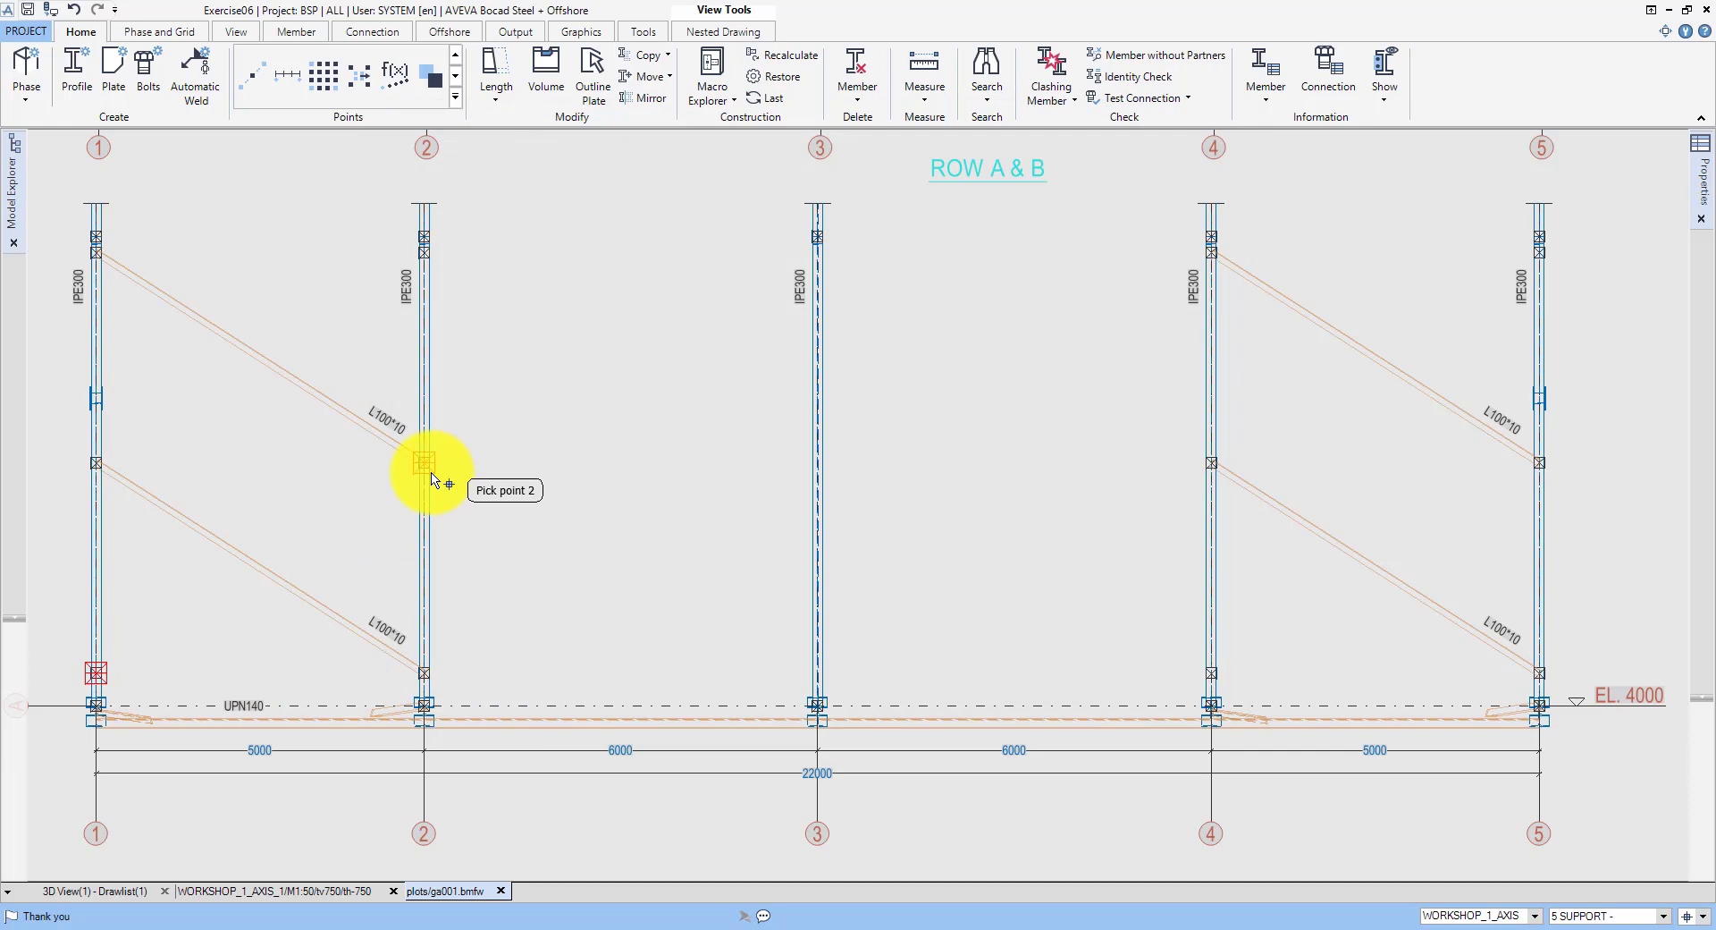
click(97, 462)
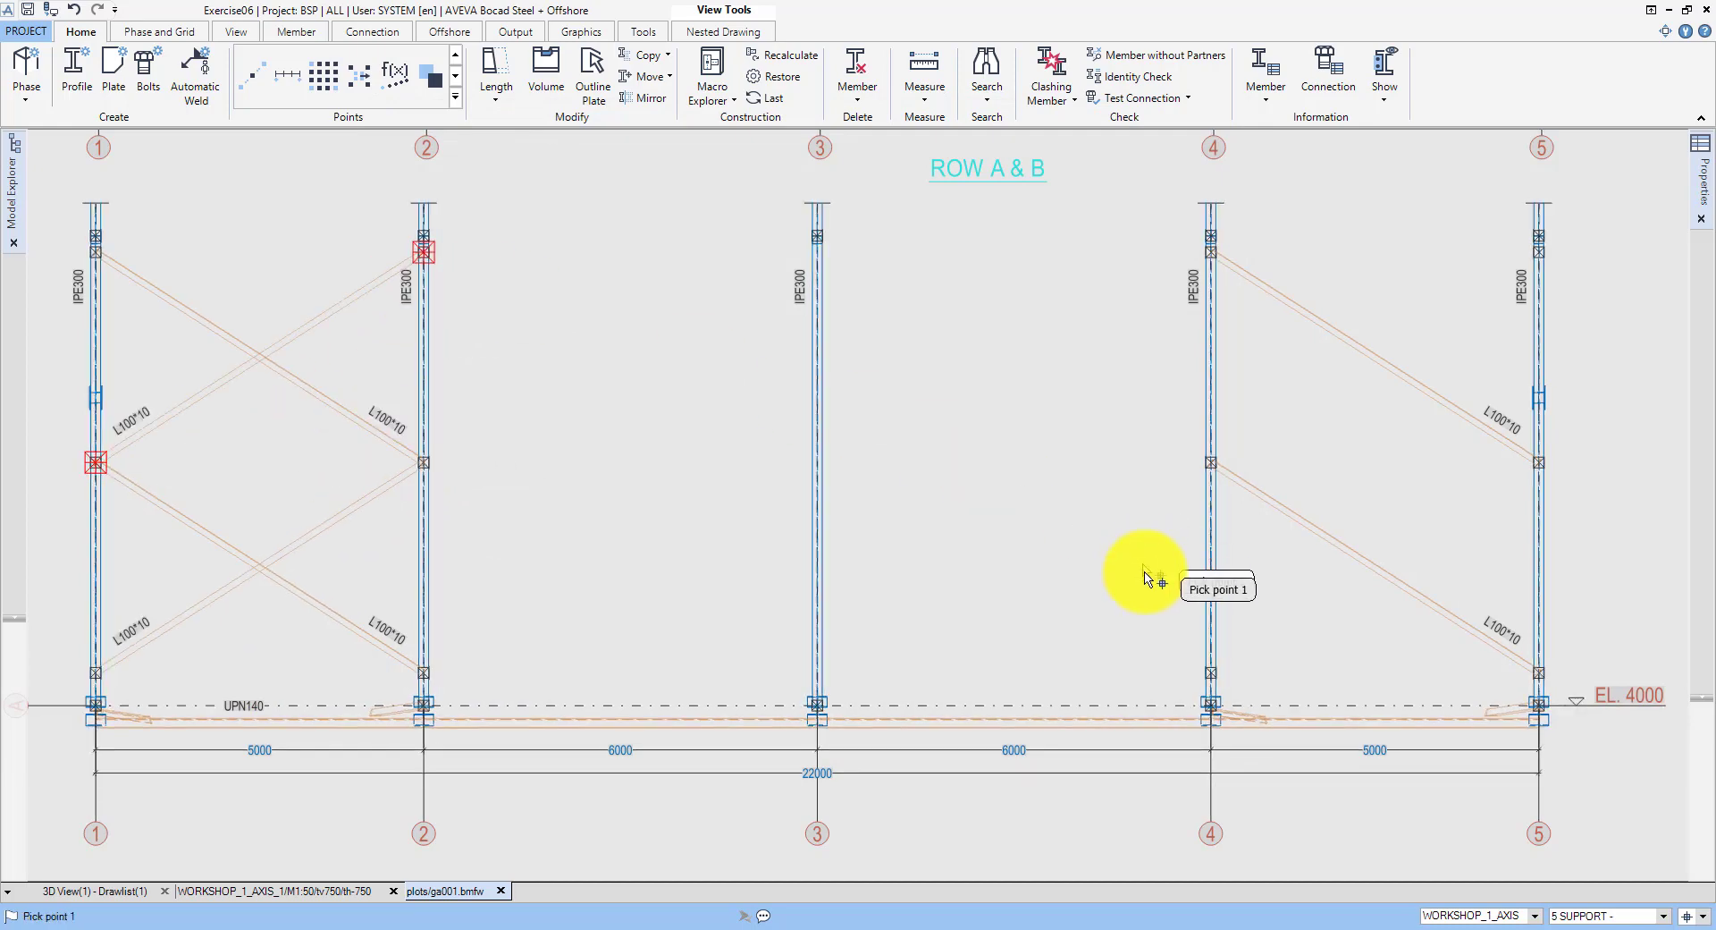
click(1211, 672)
click(1511, 480)
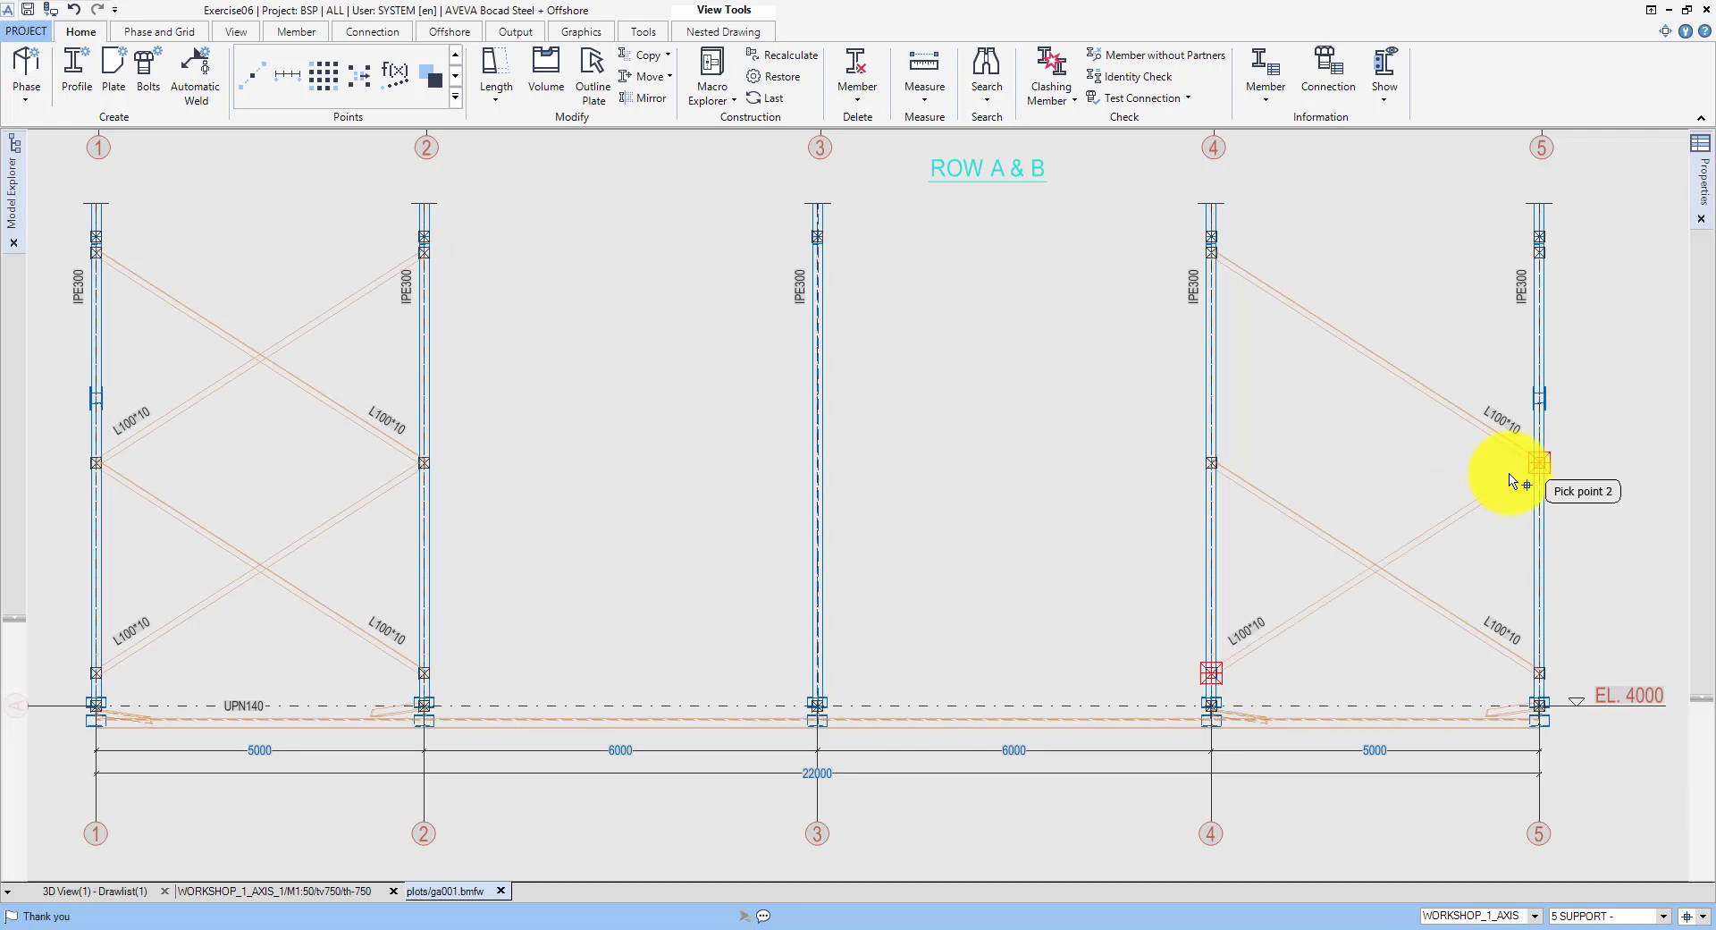
click(1247, 461)
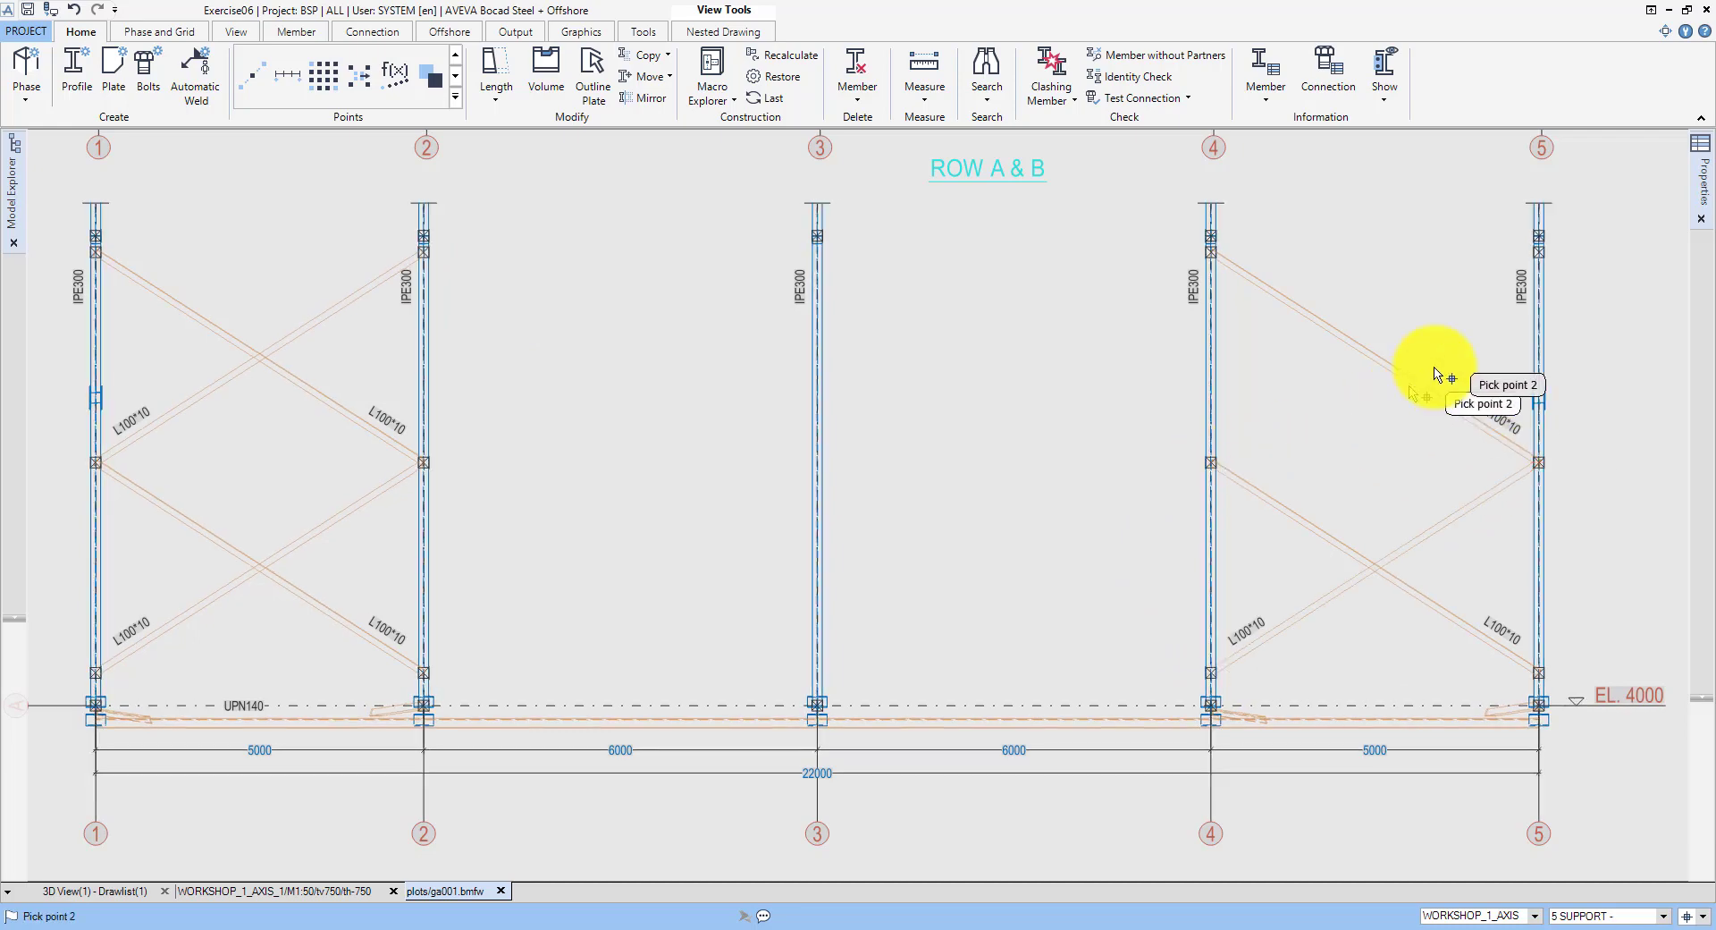
click(1534, 266)
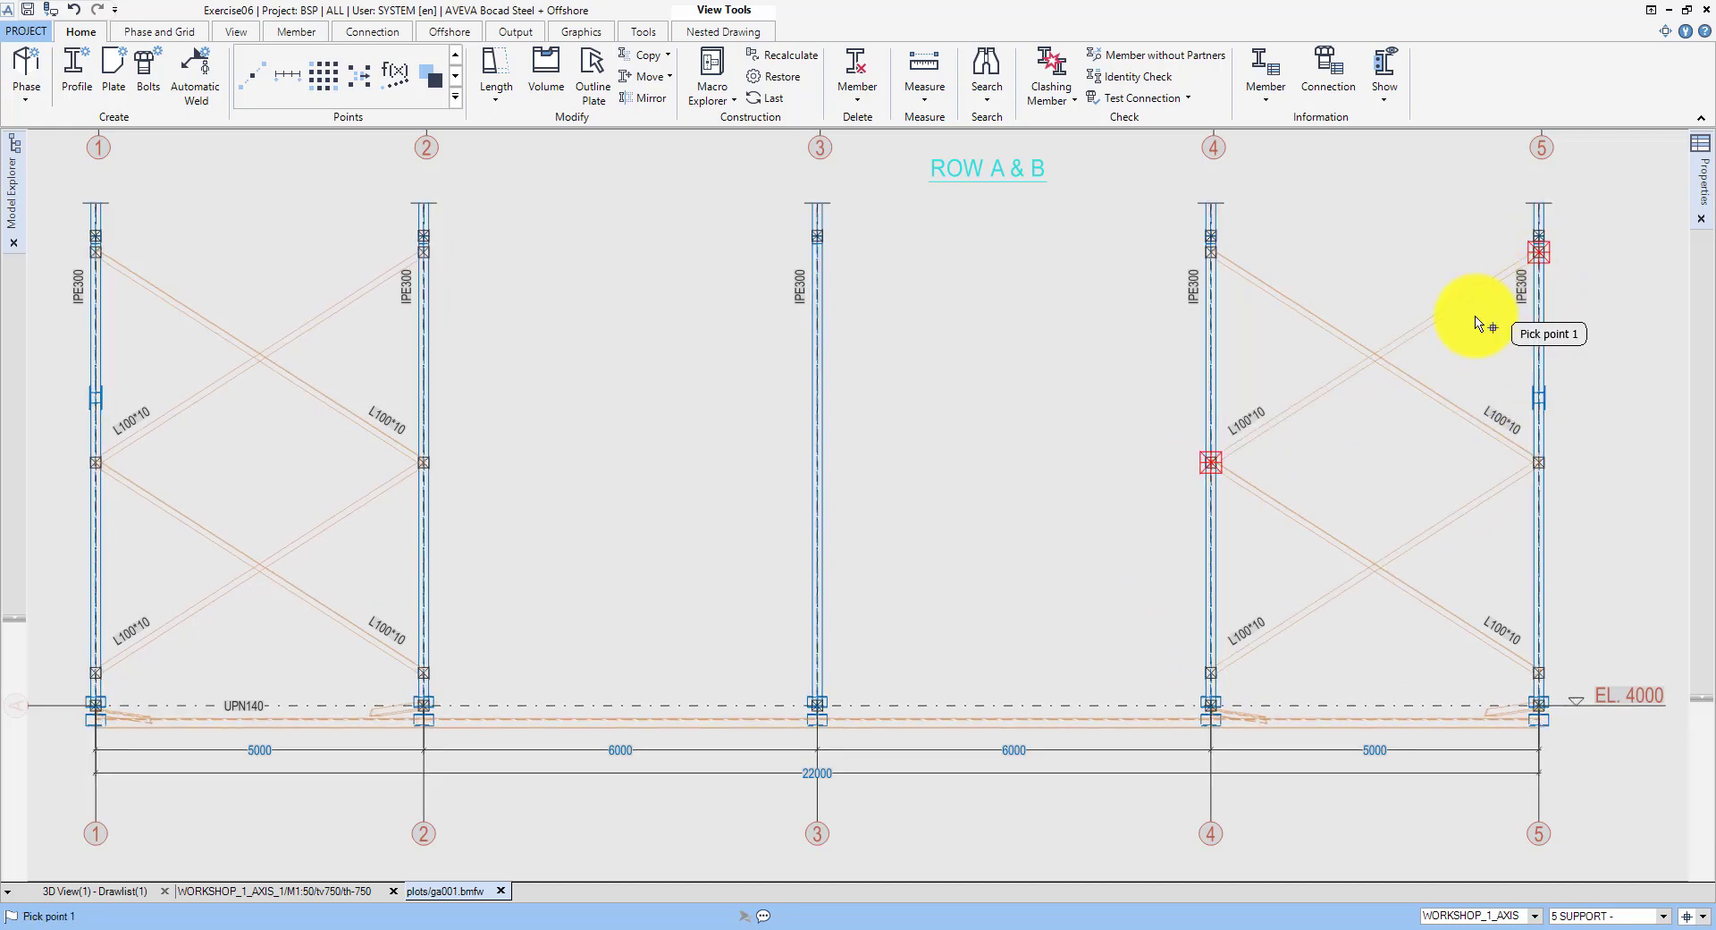
Step: Add purlin points along the axis 1 and axis 5 rafters in the roof view, dividing by Rest P1 & P2 with division measure 1500
middle_click(1473, 316)
middle_drag(608, 192, 686, 258)
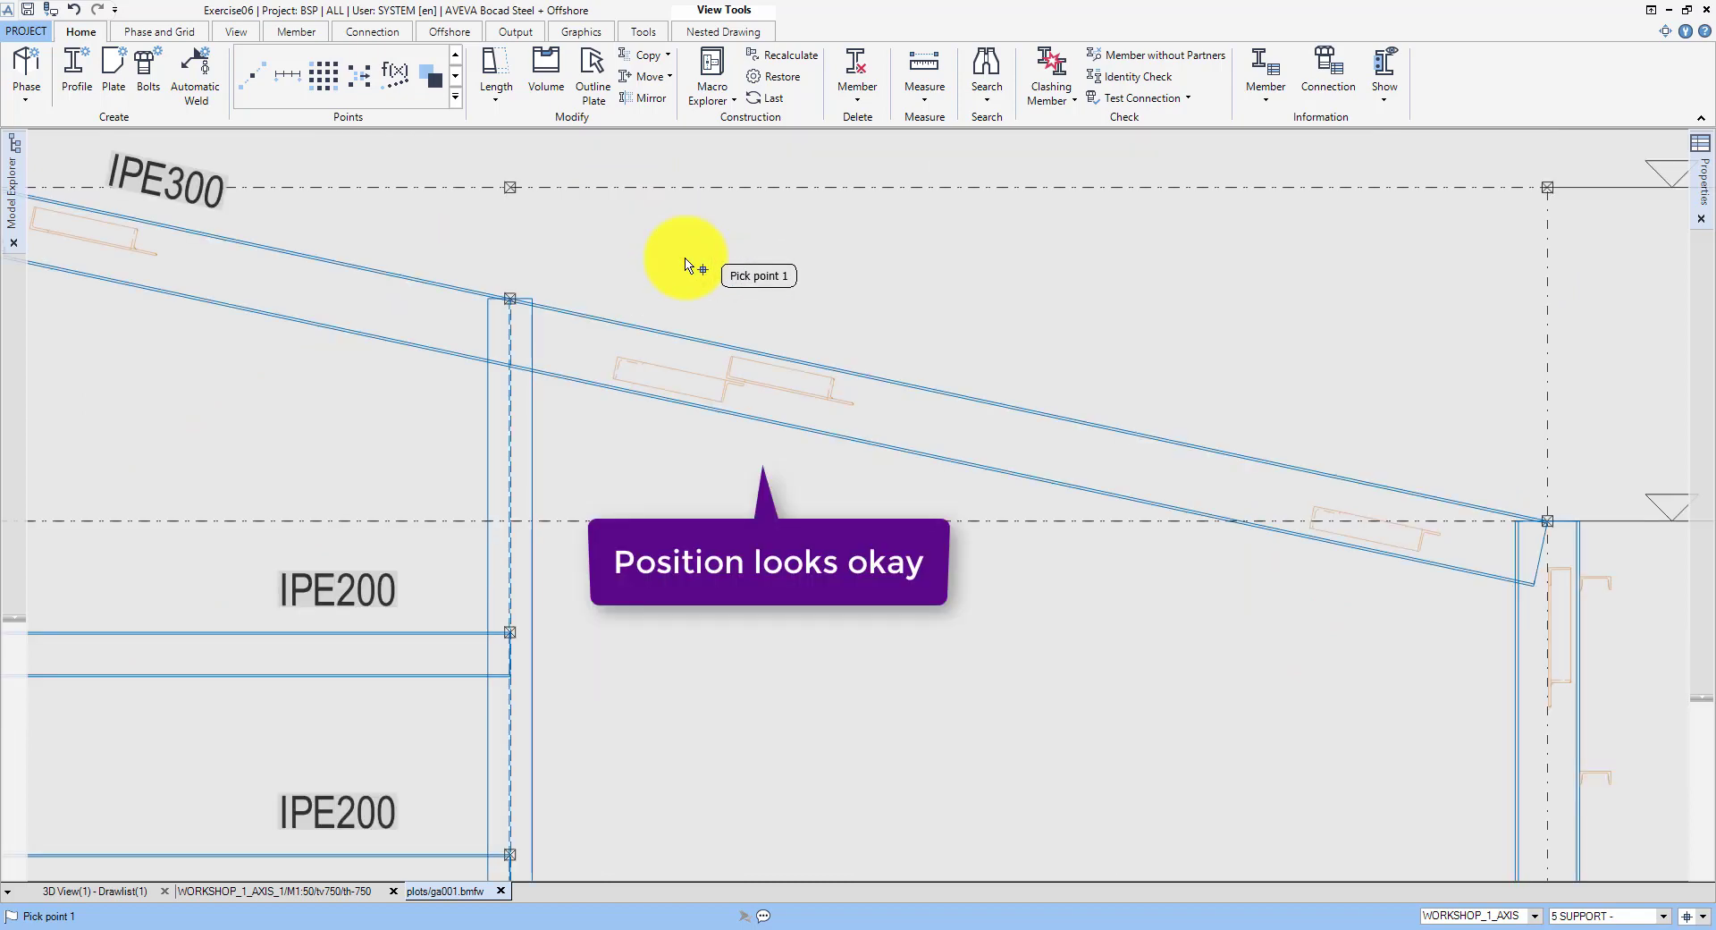
middle_click(686, 259)
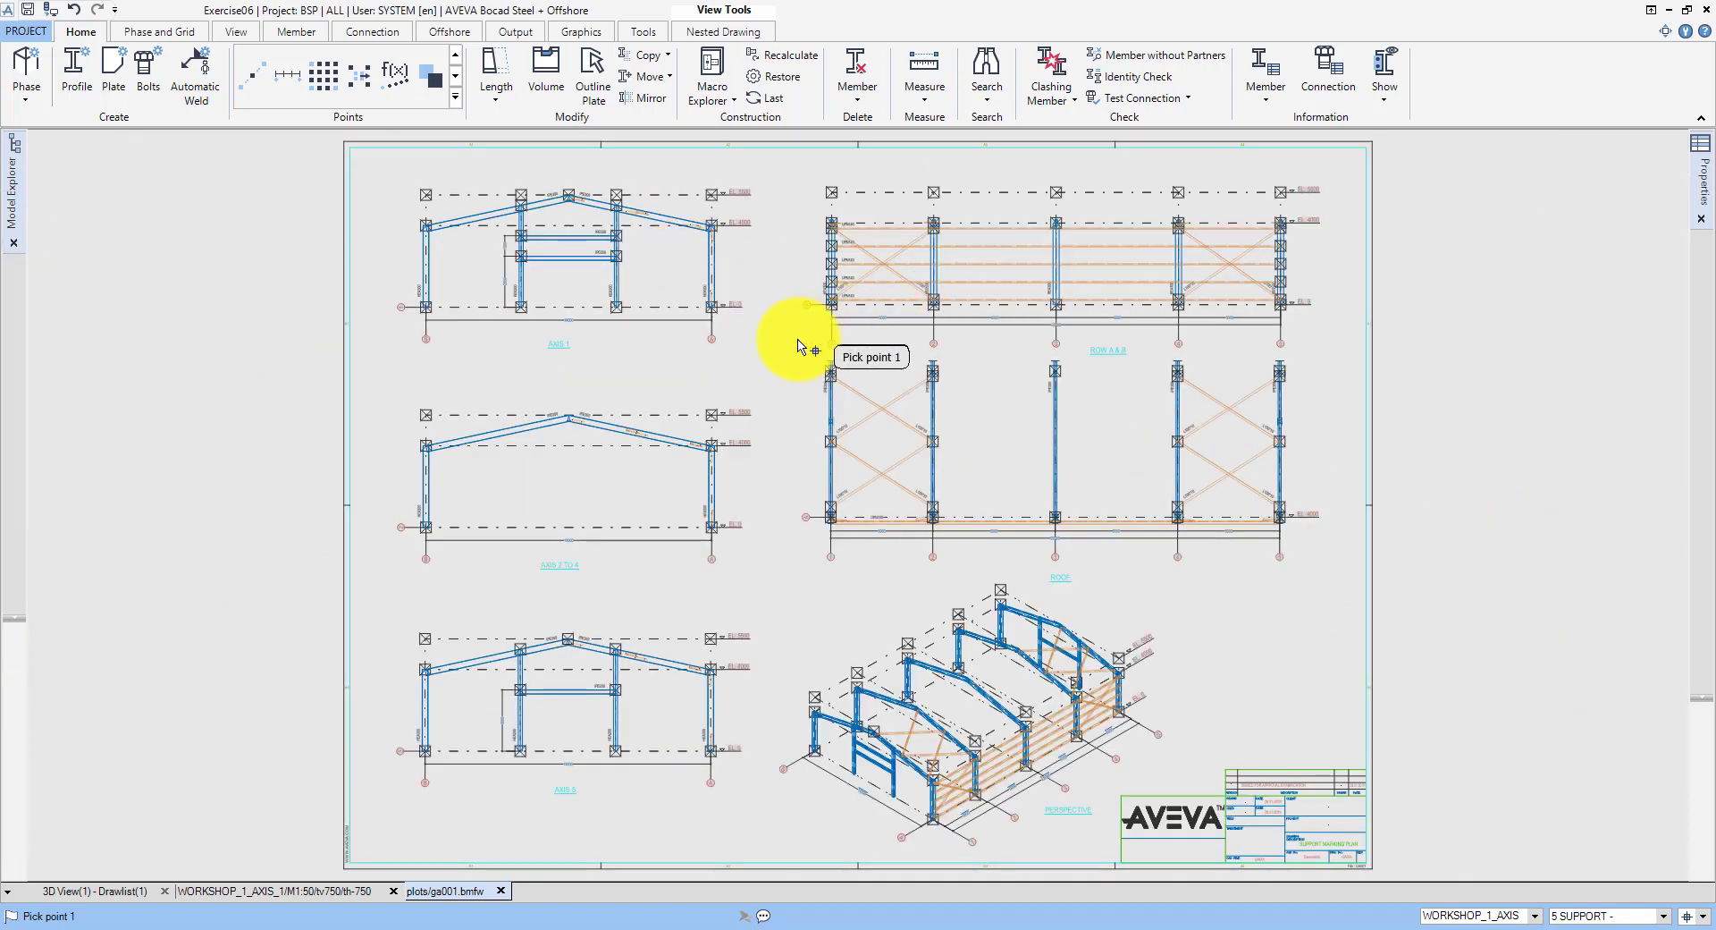
middle_drag(798, 339, 1314, 567)
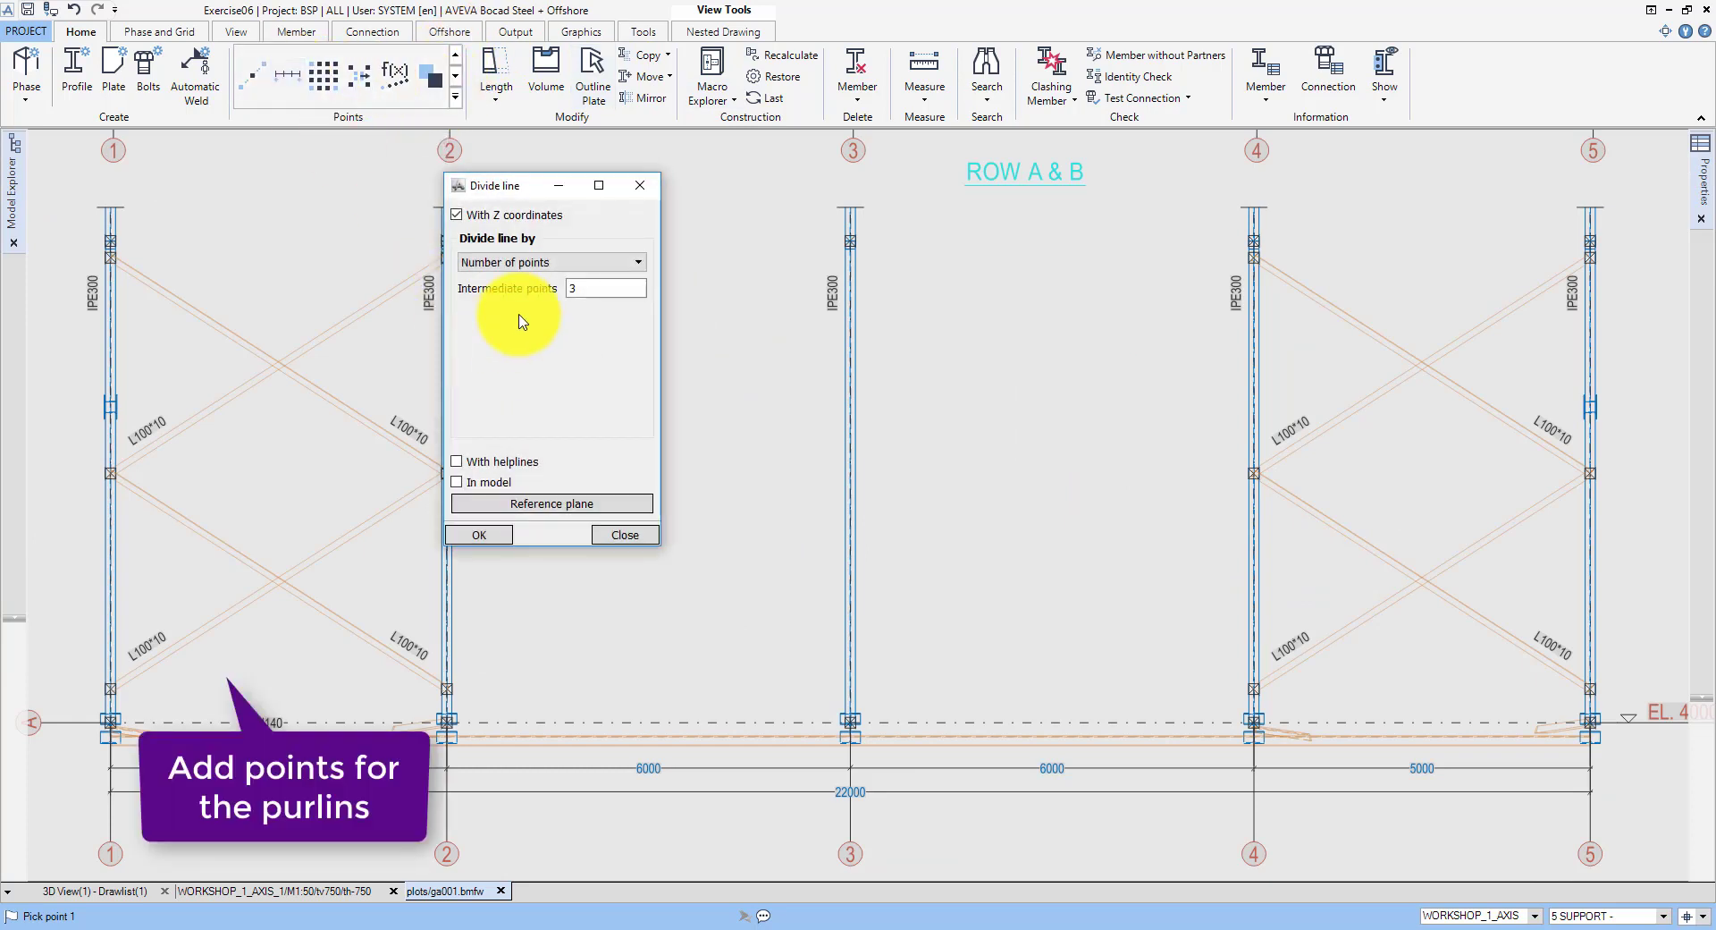
click(548, 261)
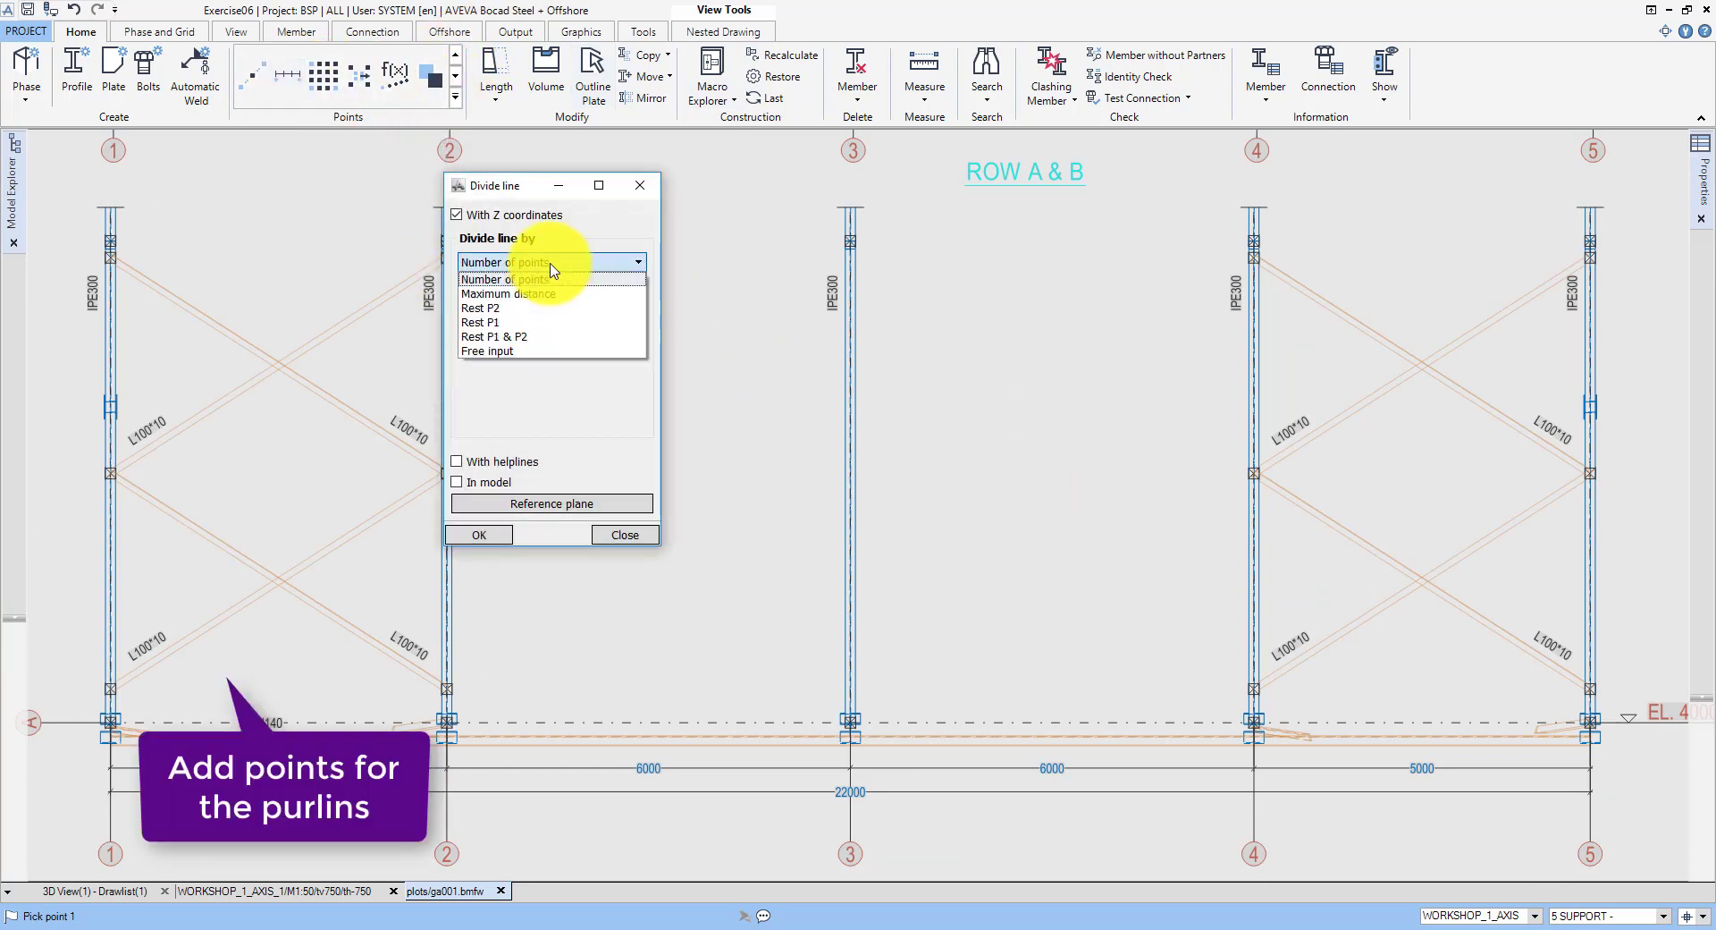
click(548, 337)
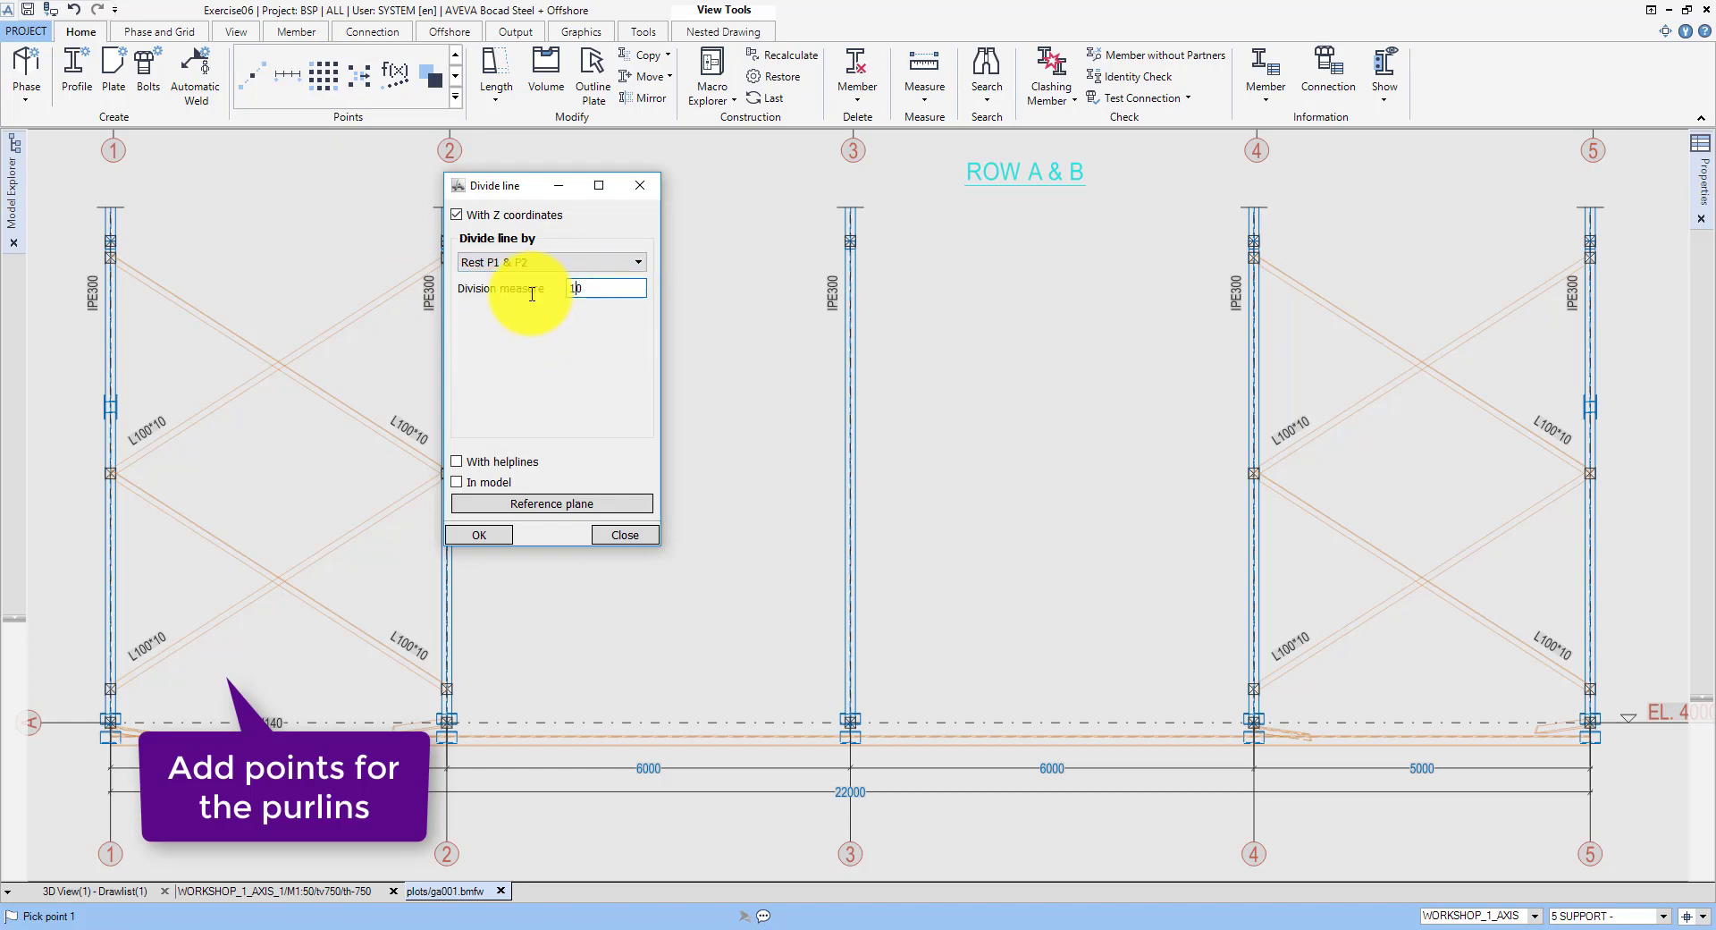
text(1500)
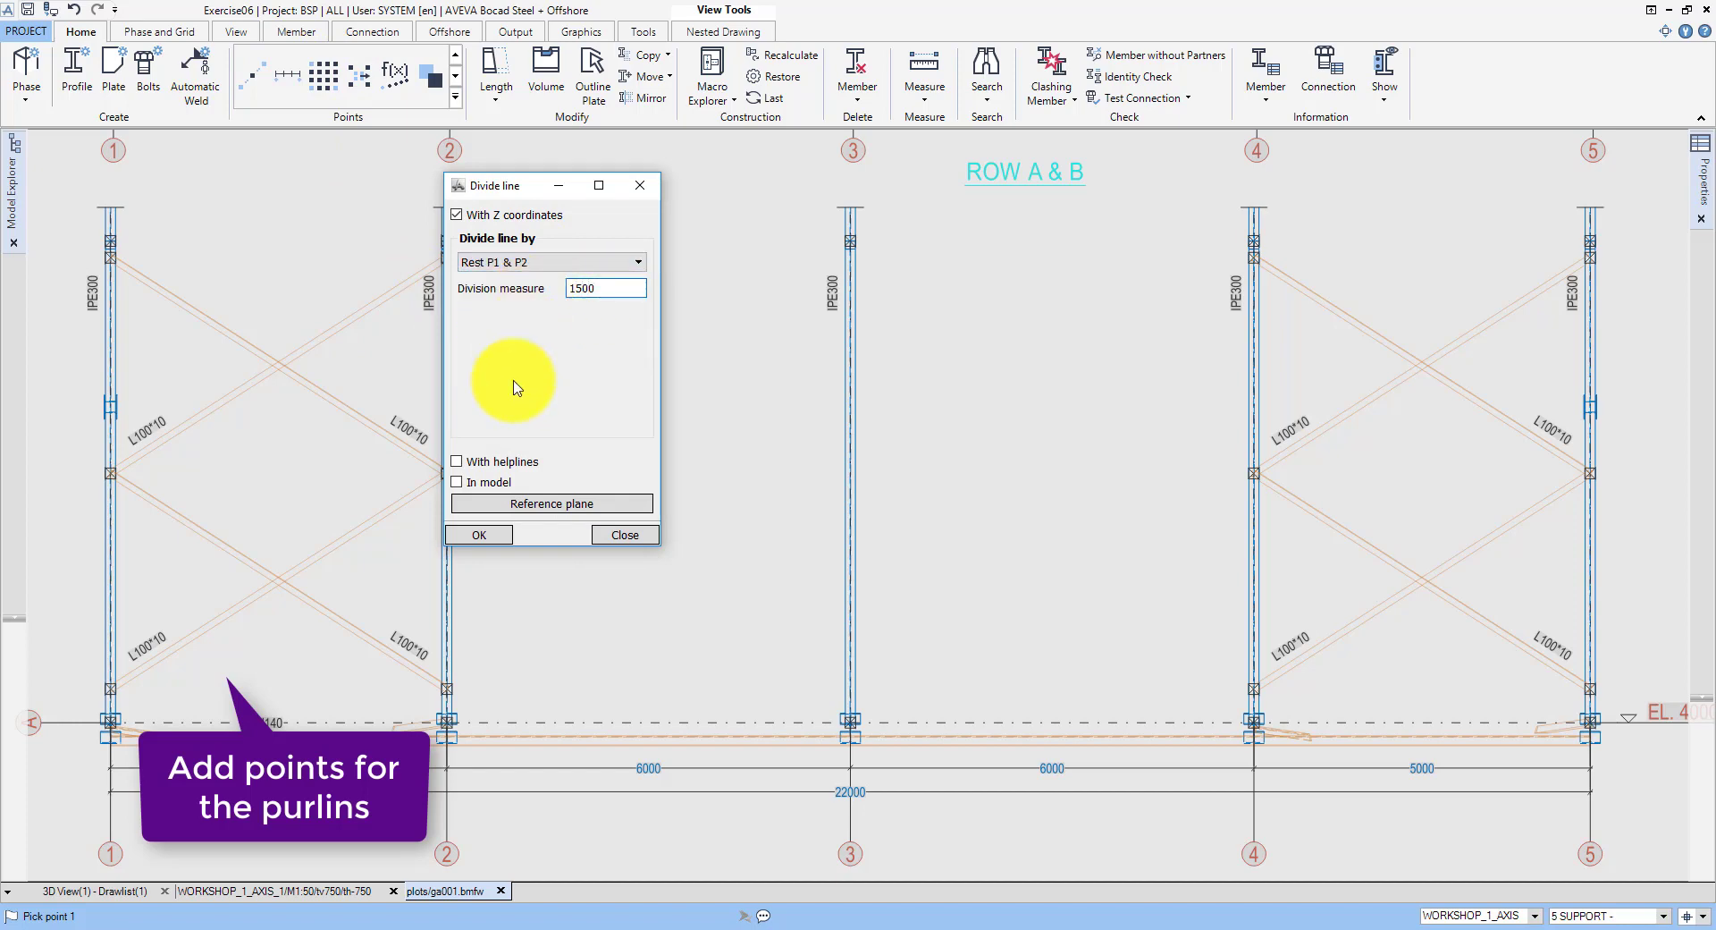
click(483, 533)
click(112, 724)
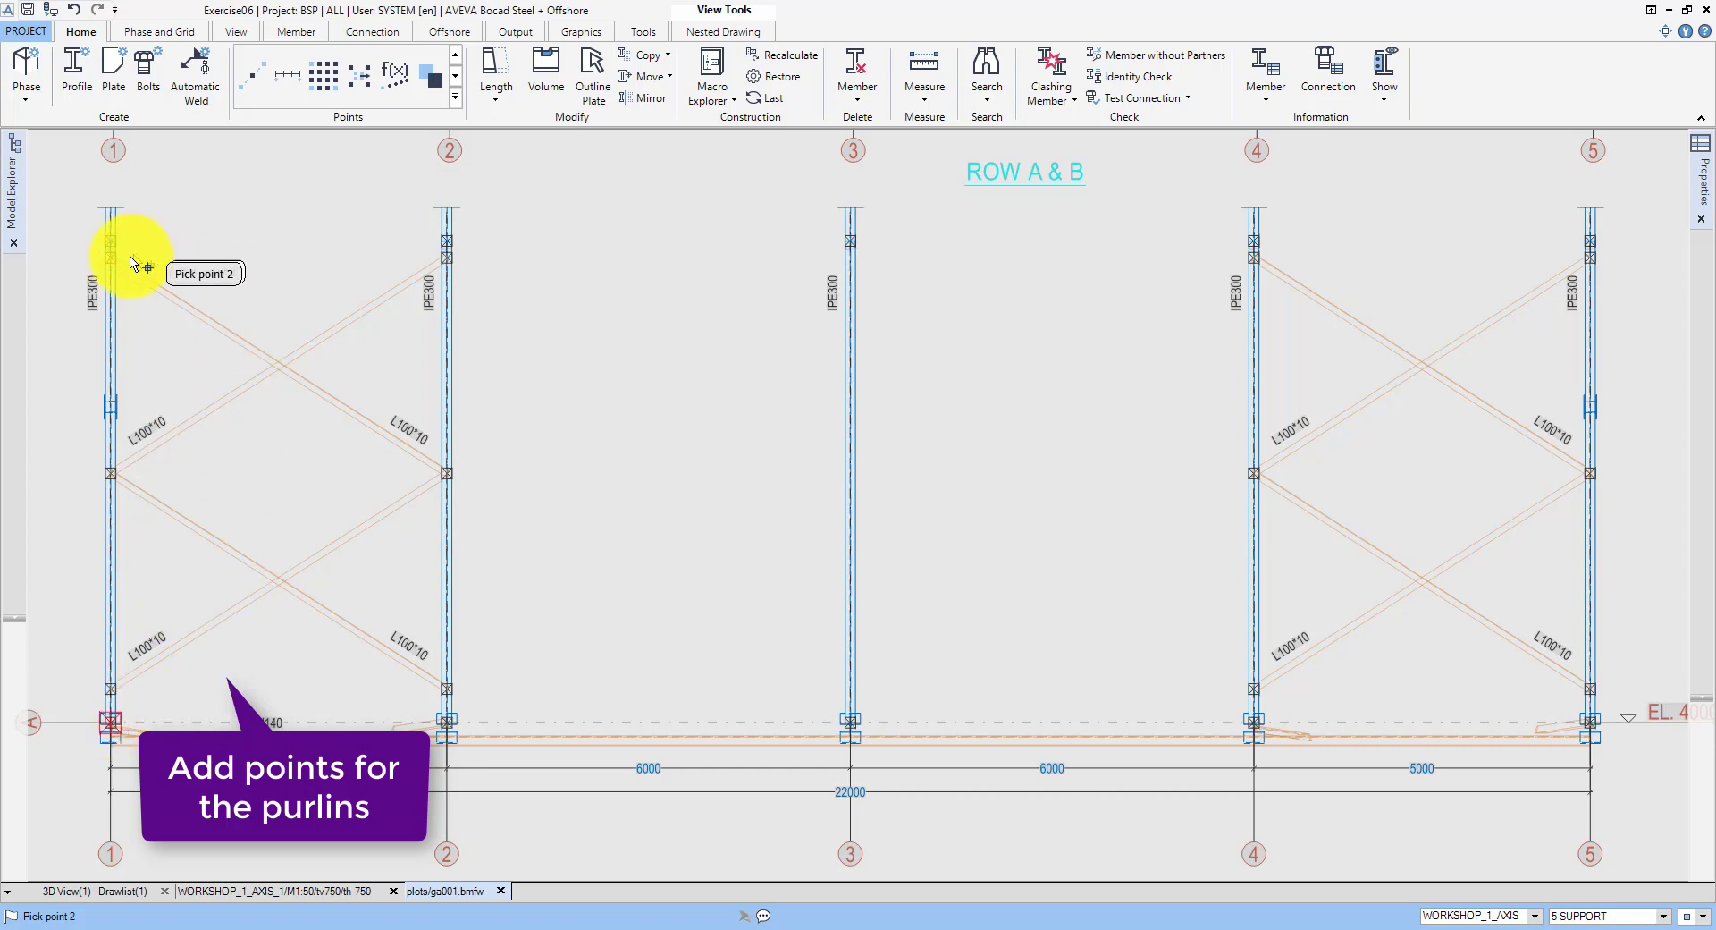
click(1591, 242)
click(1582, 731)
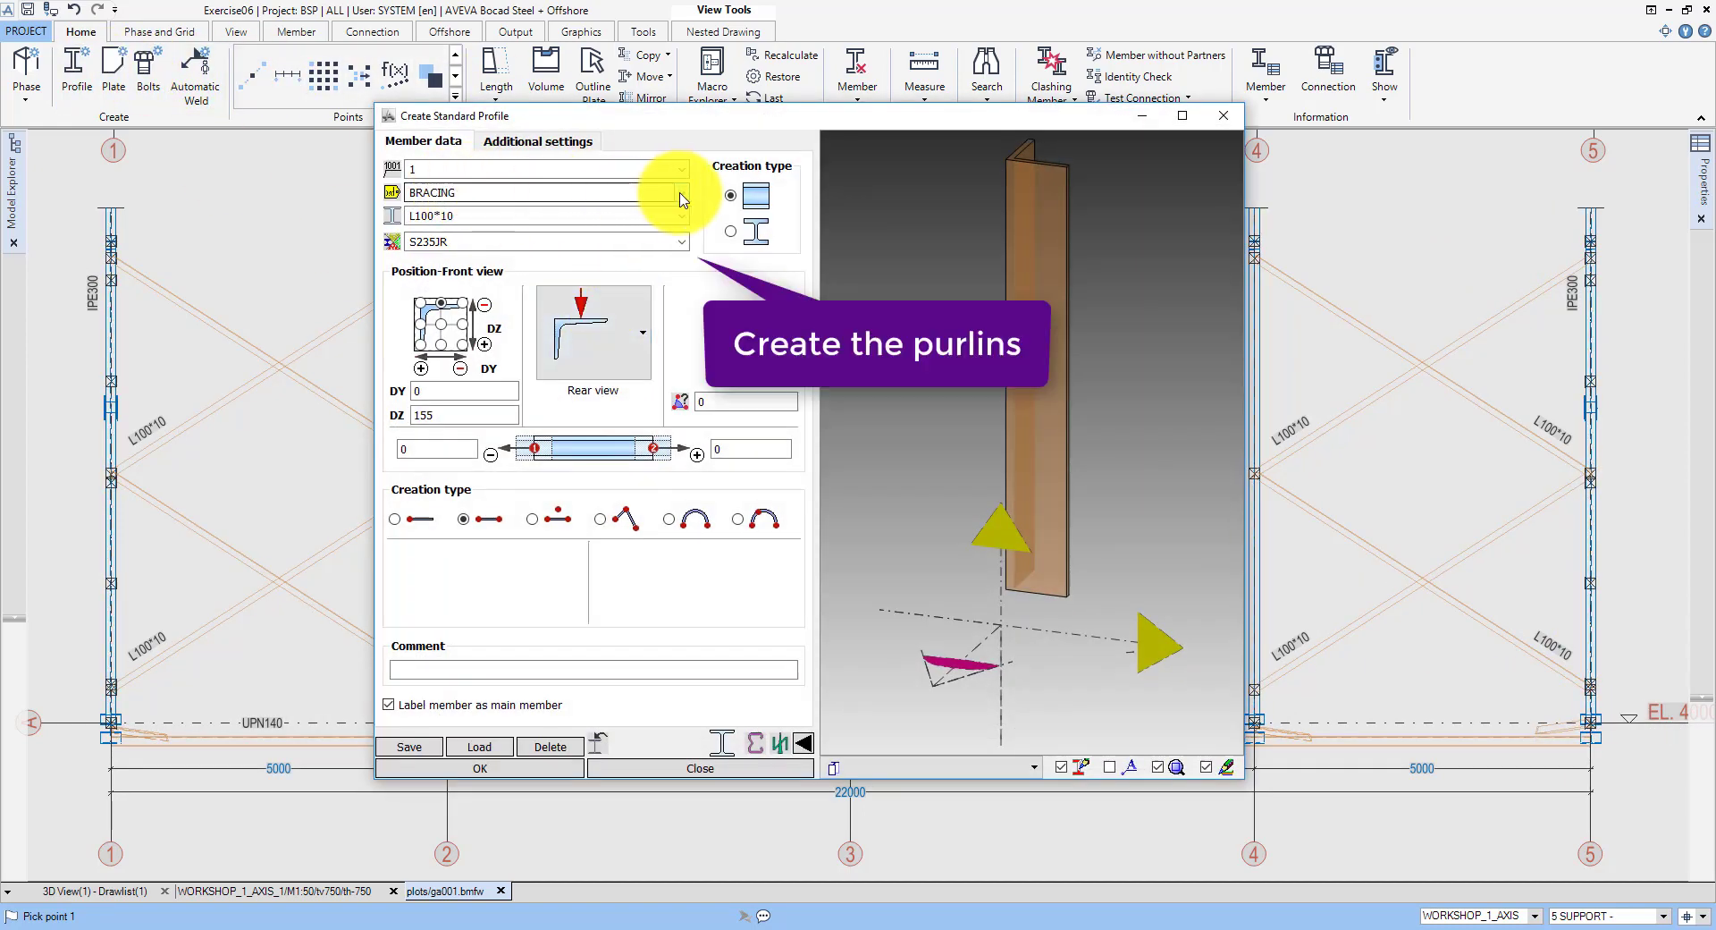
Step: Set up an IPE140 PURLIN profile in top view orientation with the bottom-centre reference point and DZ 0
click(682, 198)
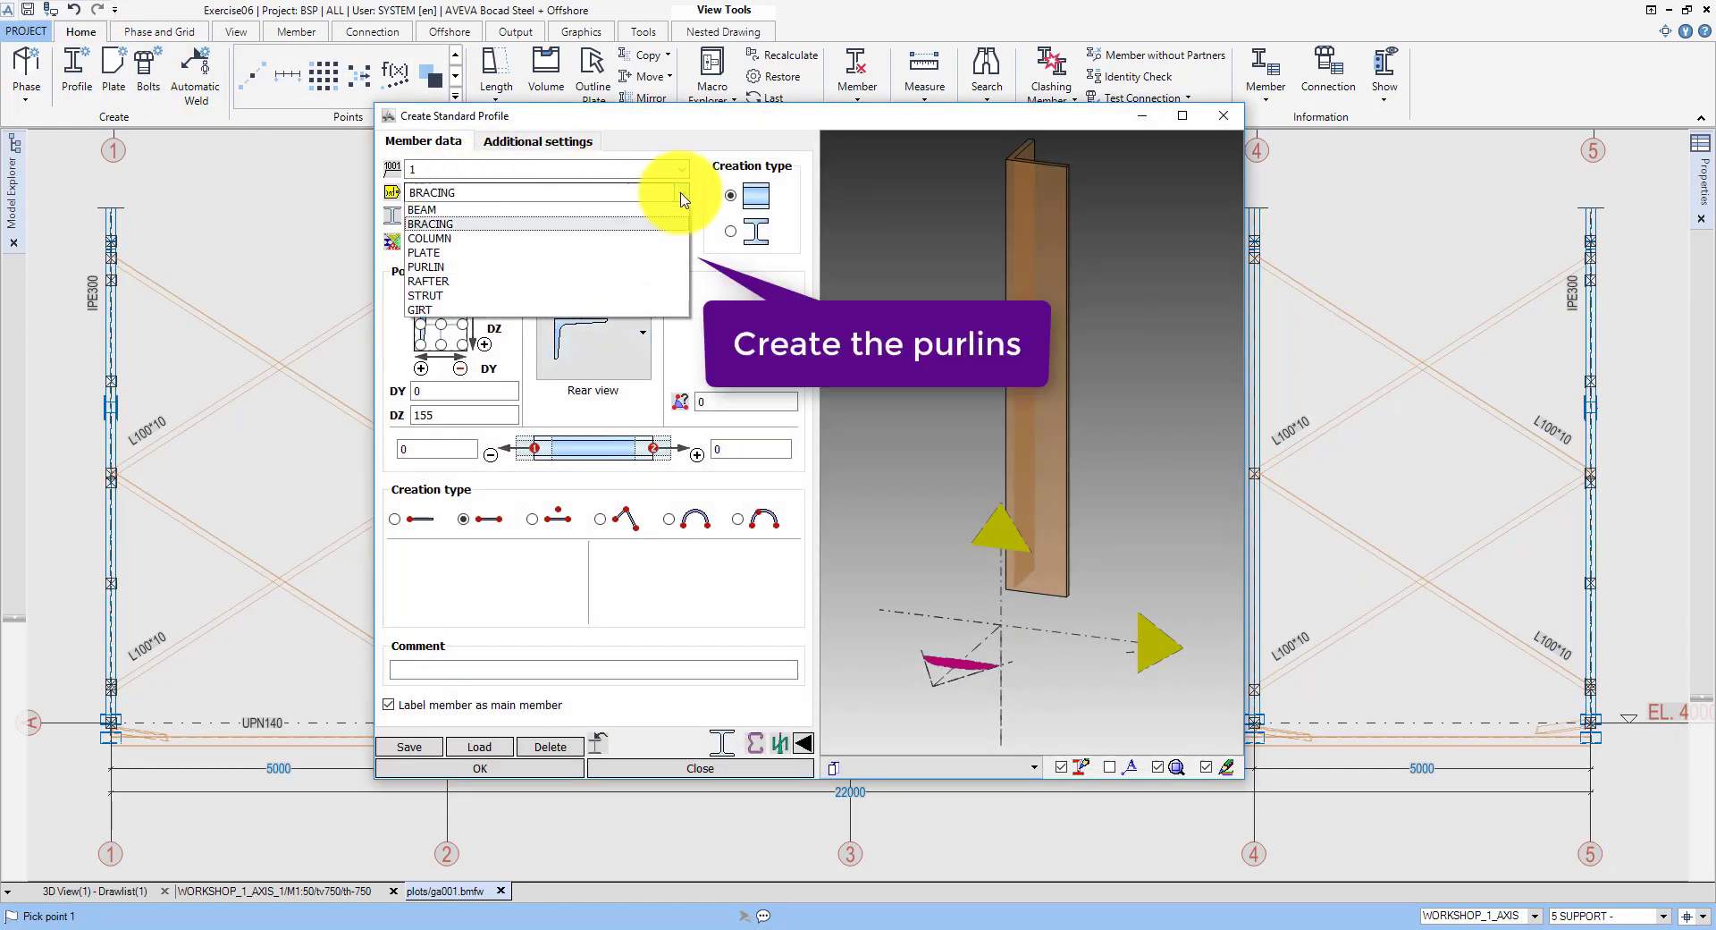
click(466, 256)
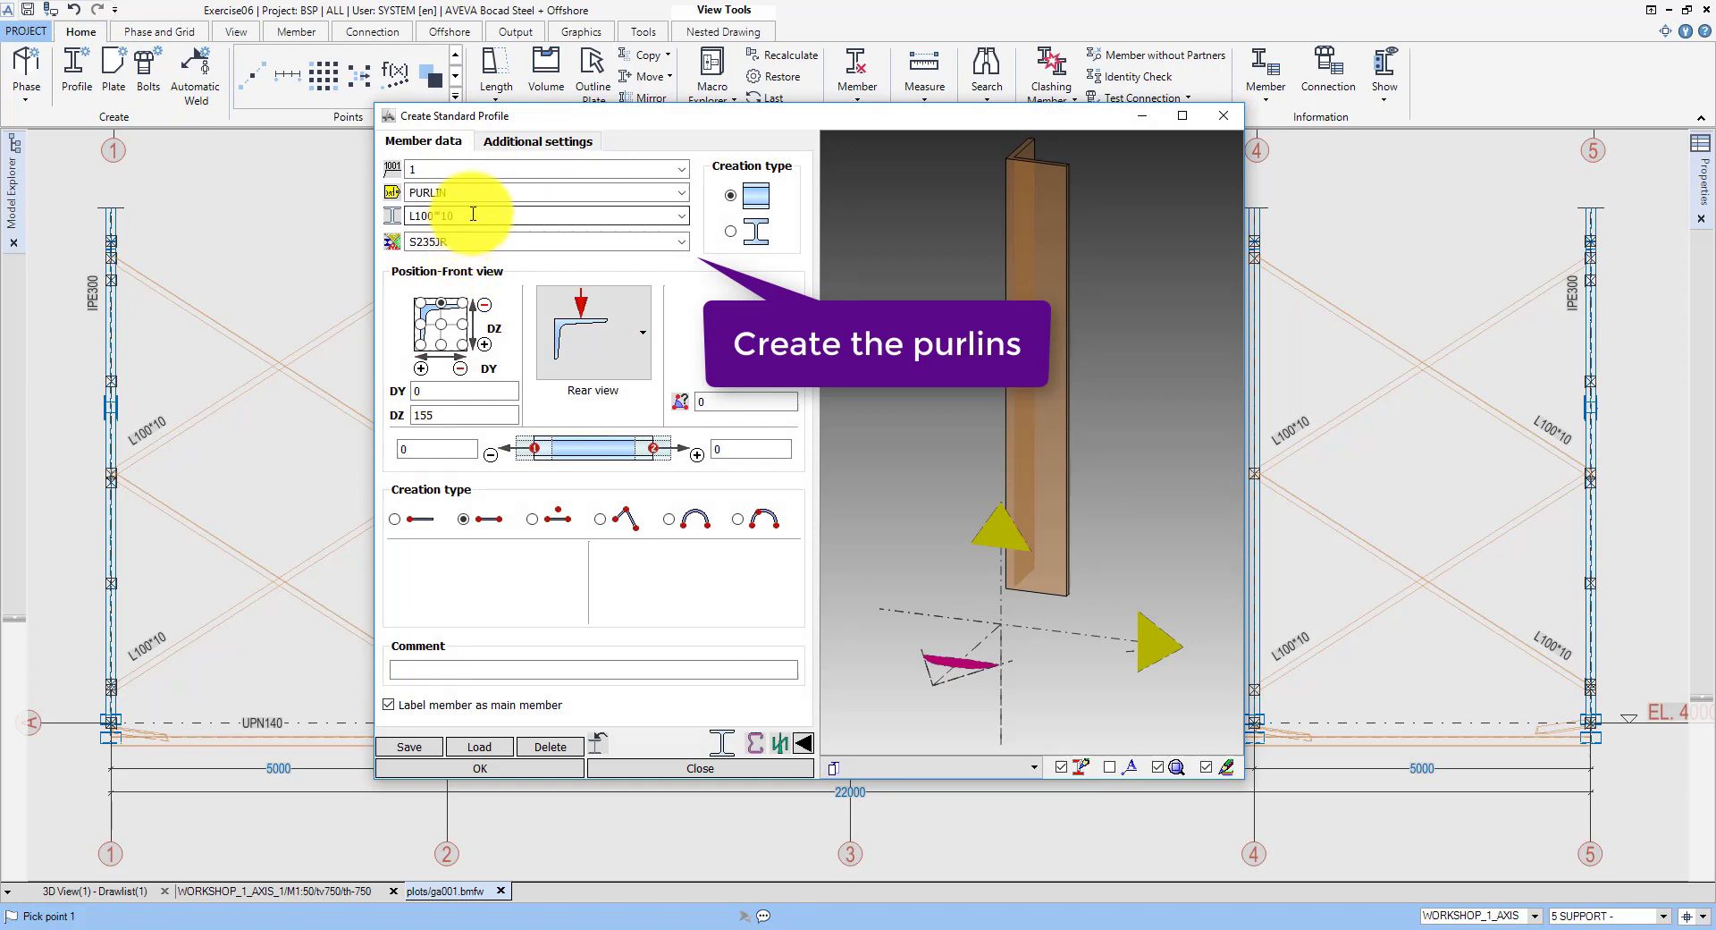
drag(456, 216, 386, 221)
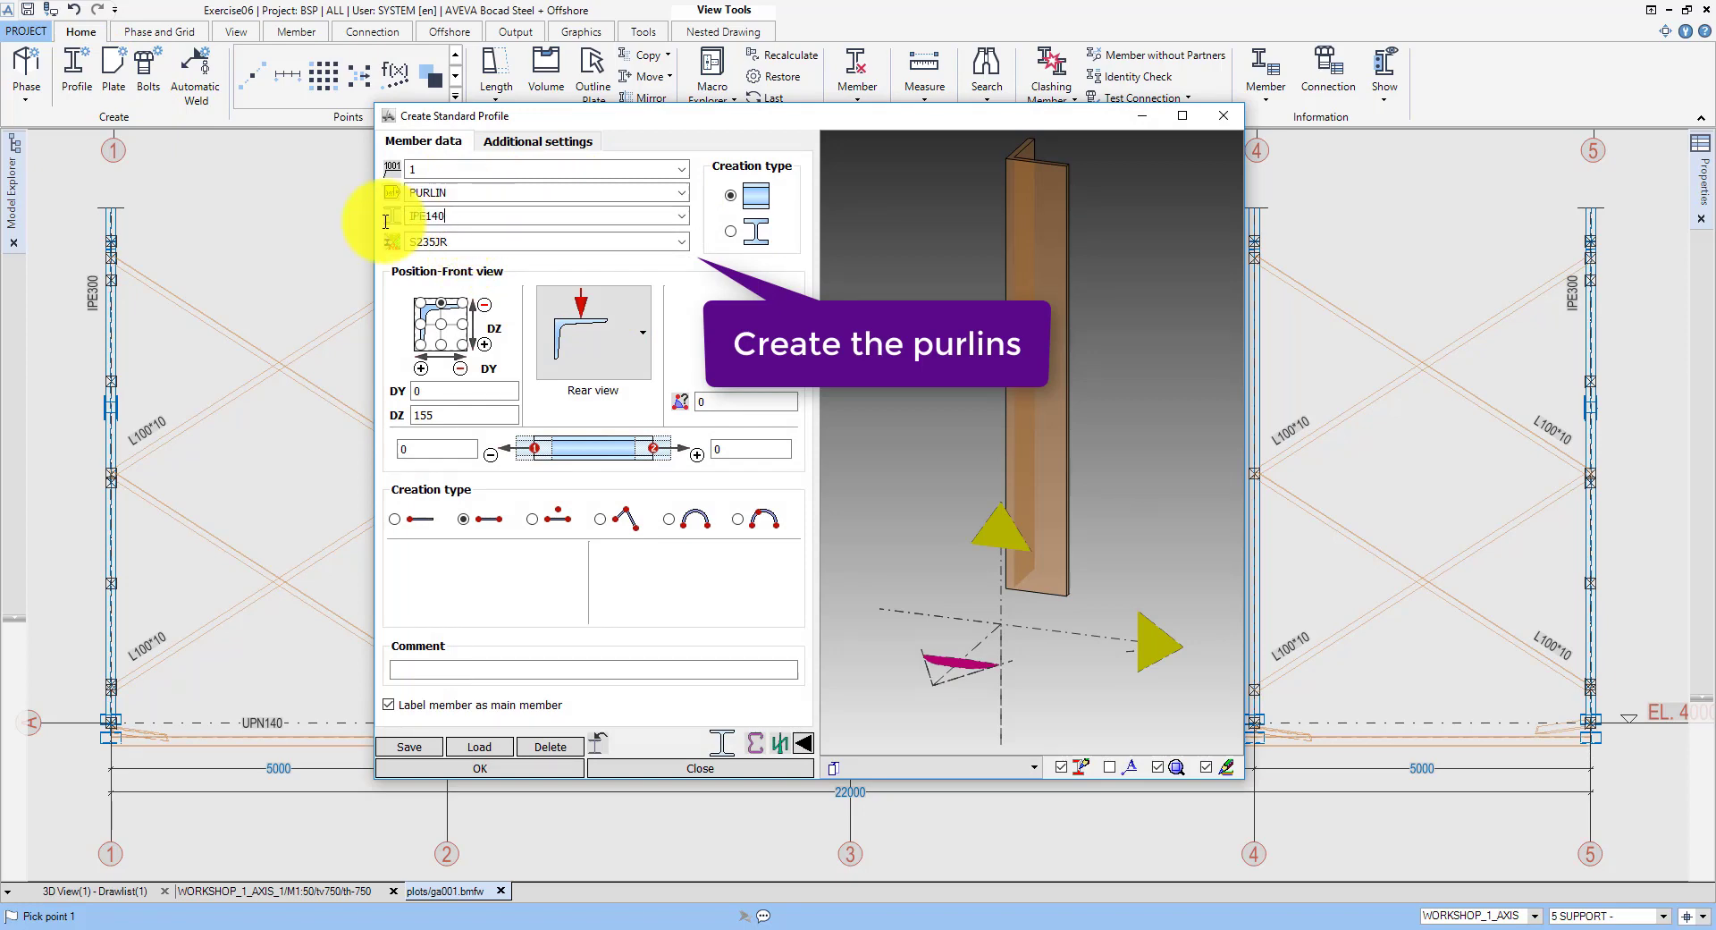
text(IPE140)
click(441, 344)
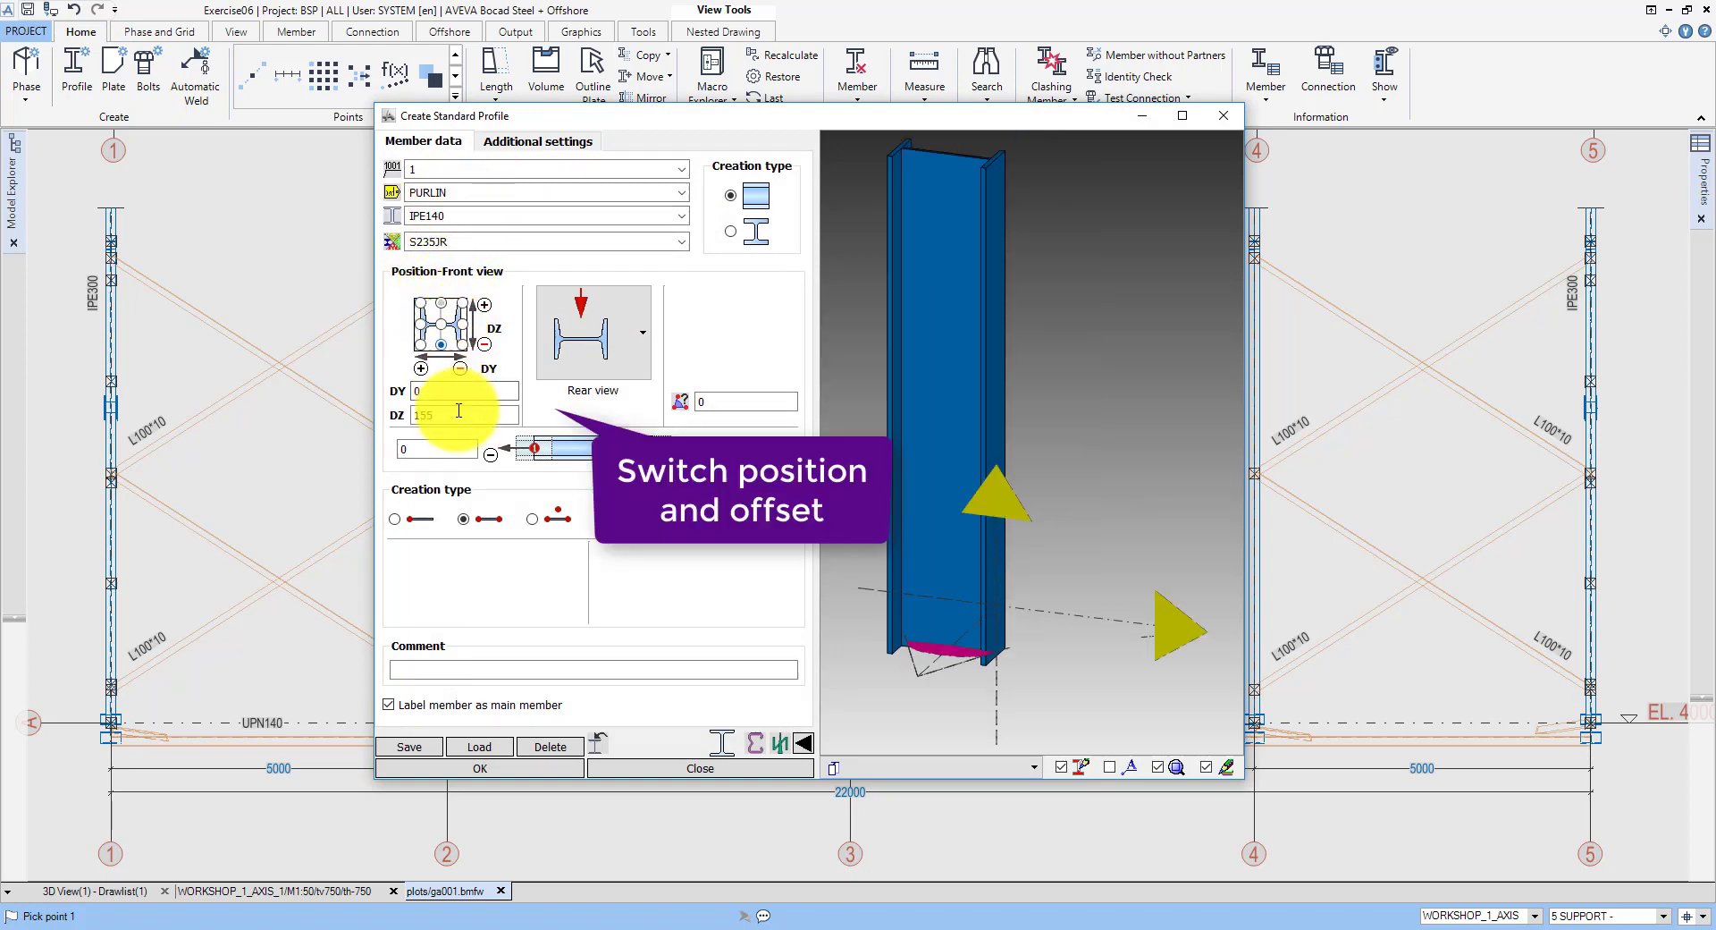
drag(459, 410, 379, 420)
text(0)
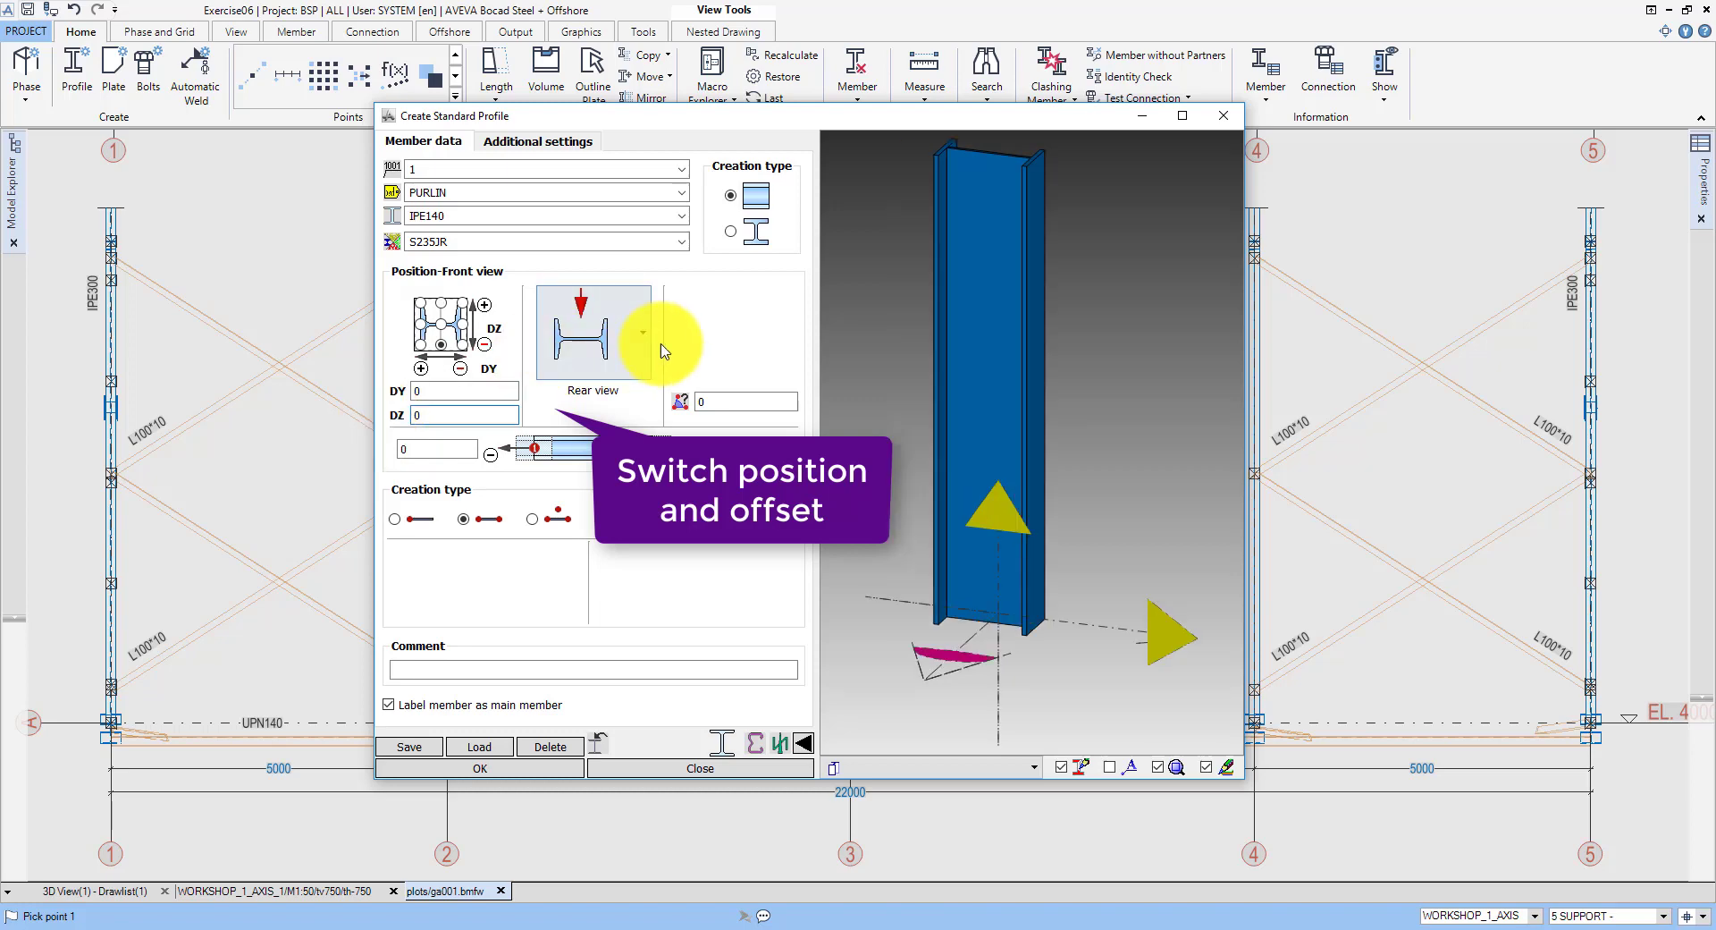
click(585, 346)
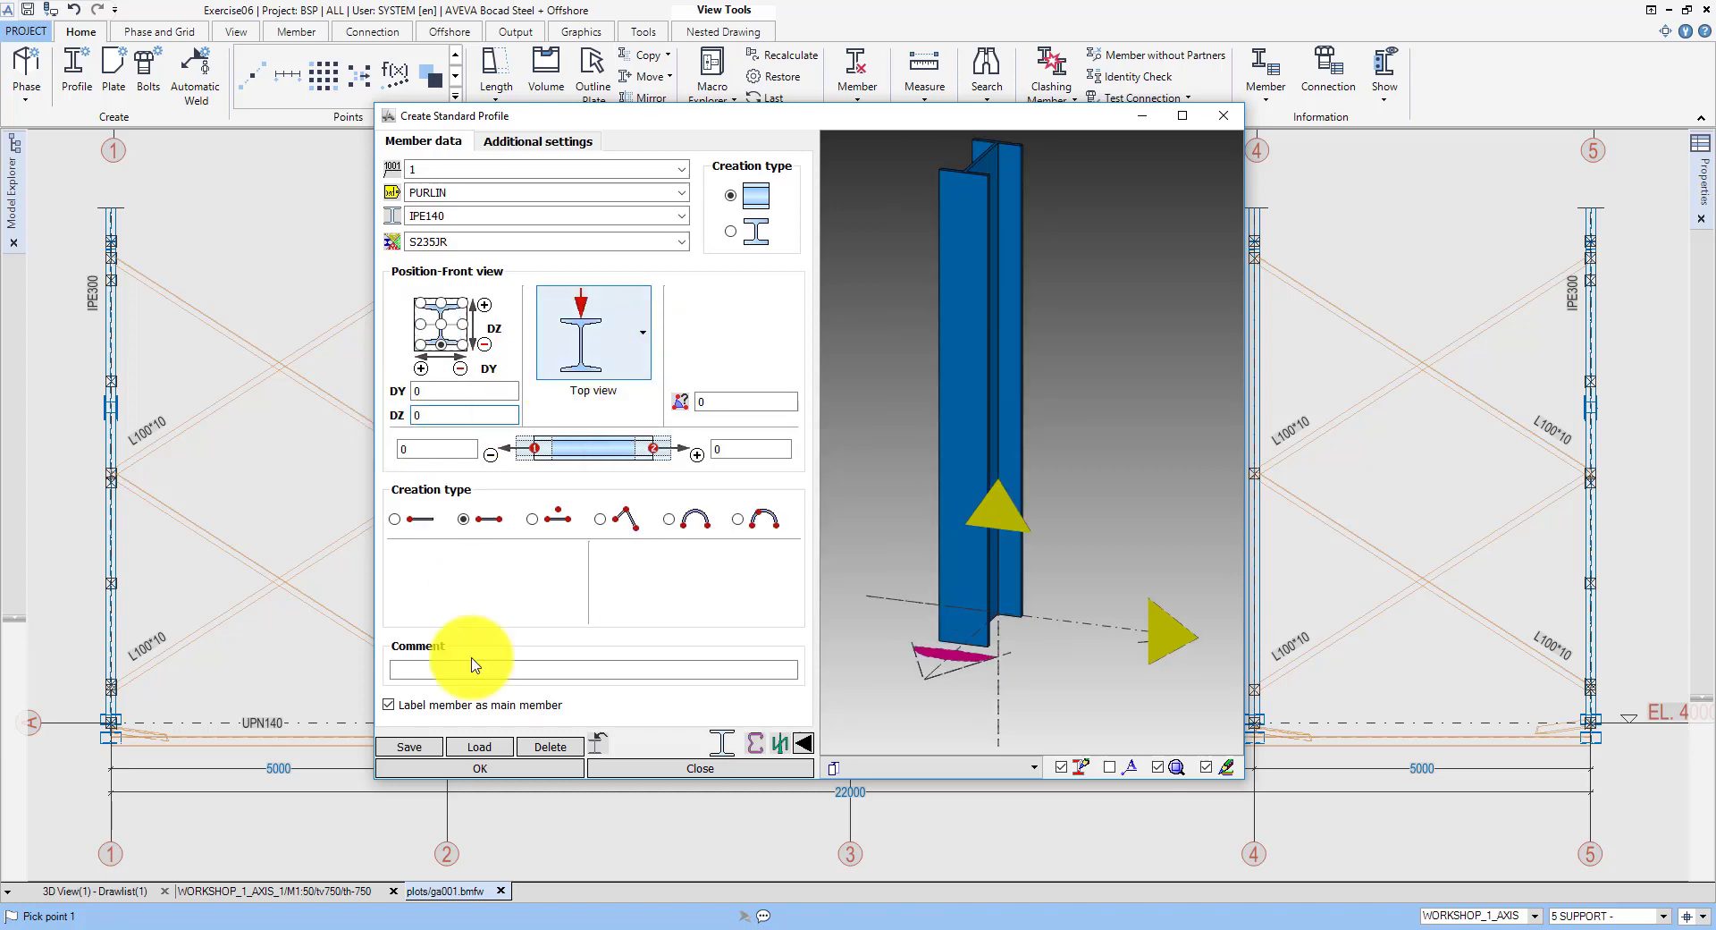
click(472, 769)
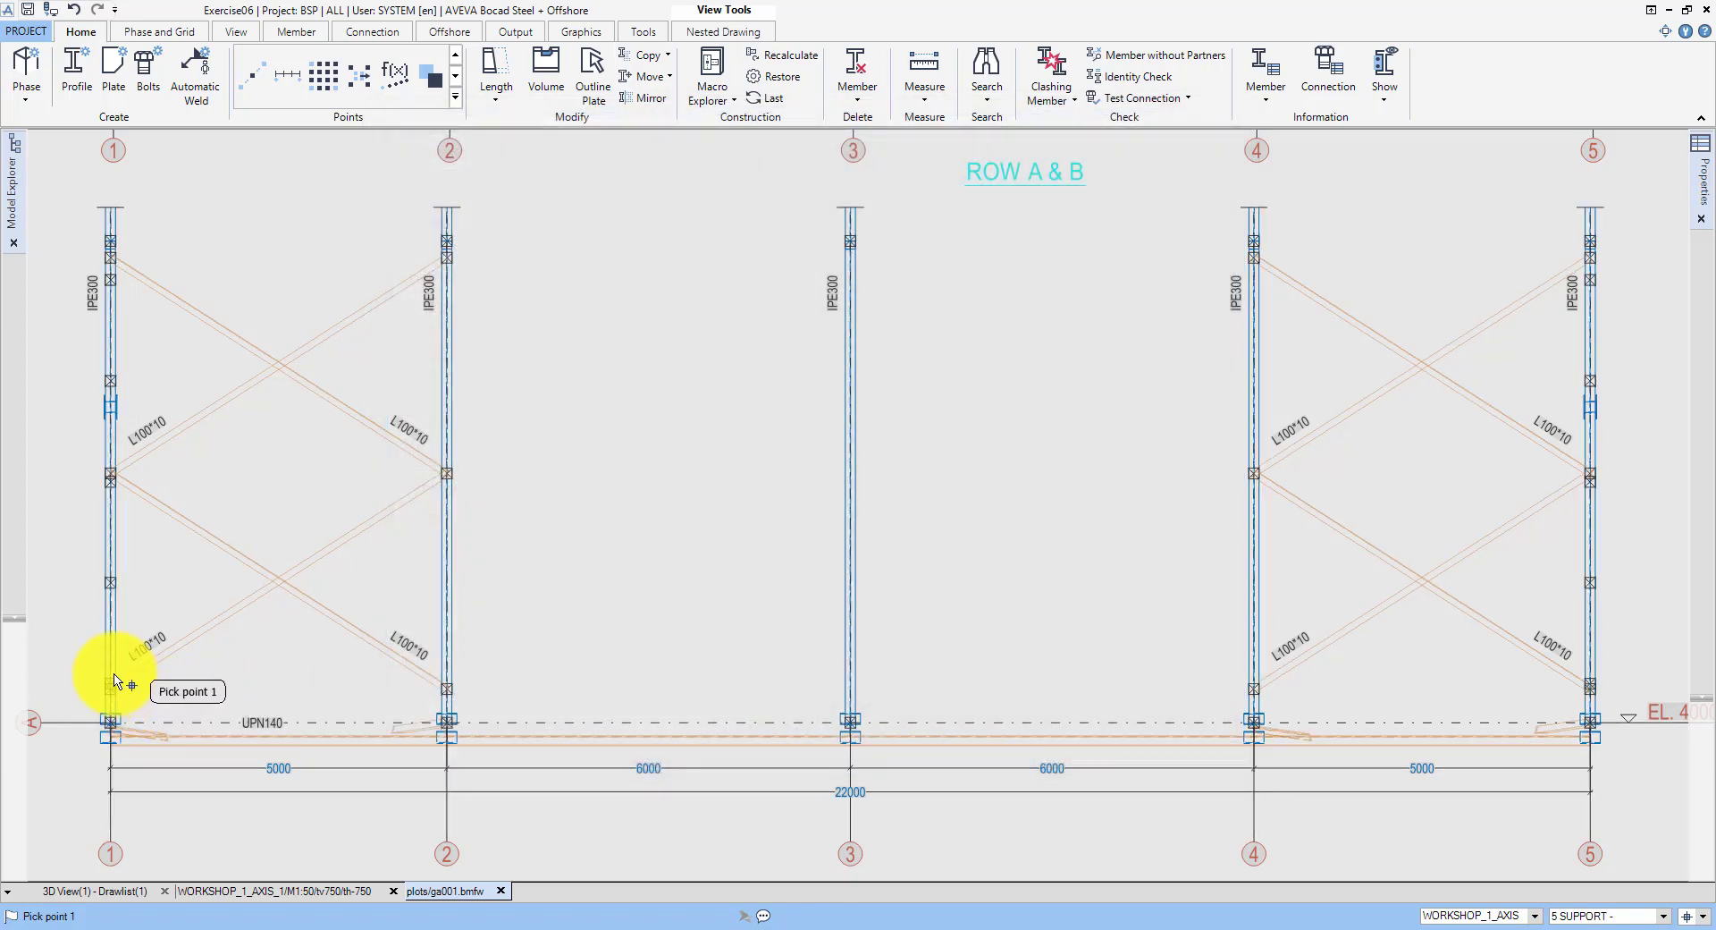
Step: Create five parallel purlins from axis 1 to axis 5 through the division points, from the eaves up to the ridge
click(112, 682)
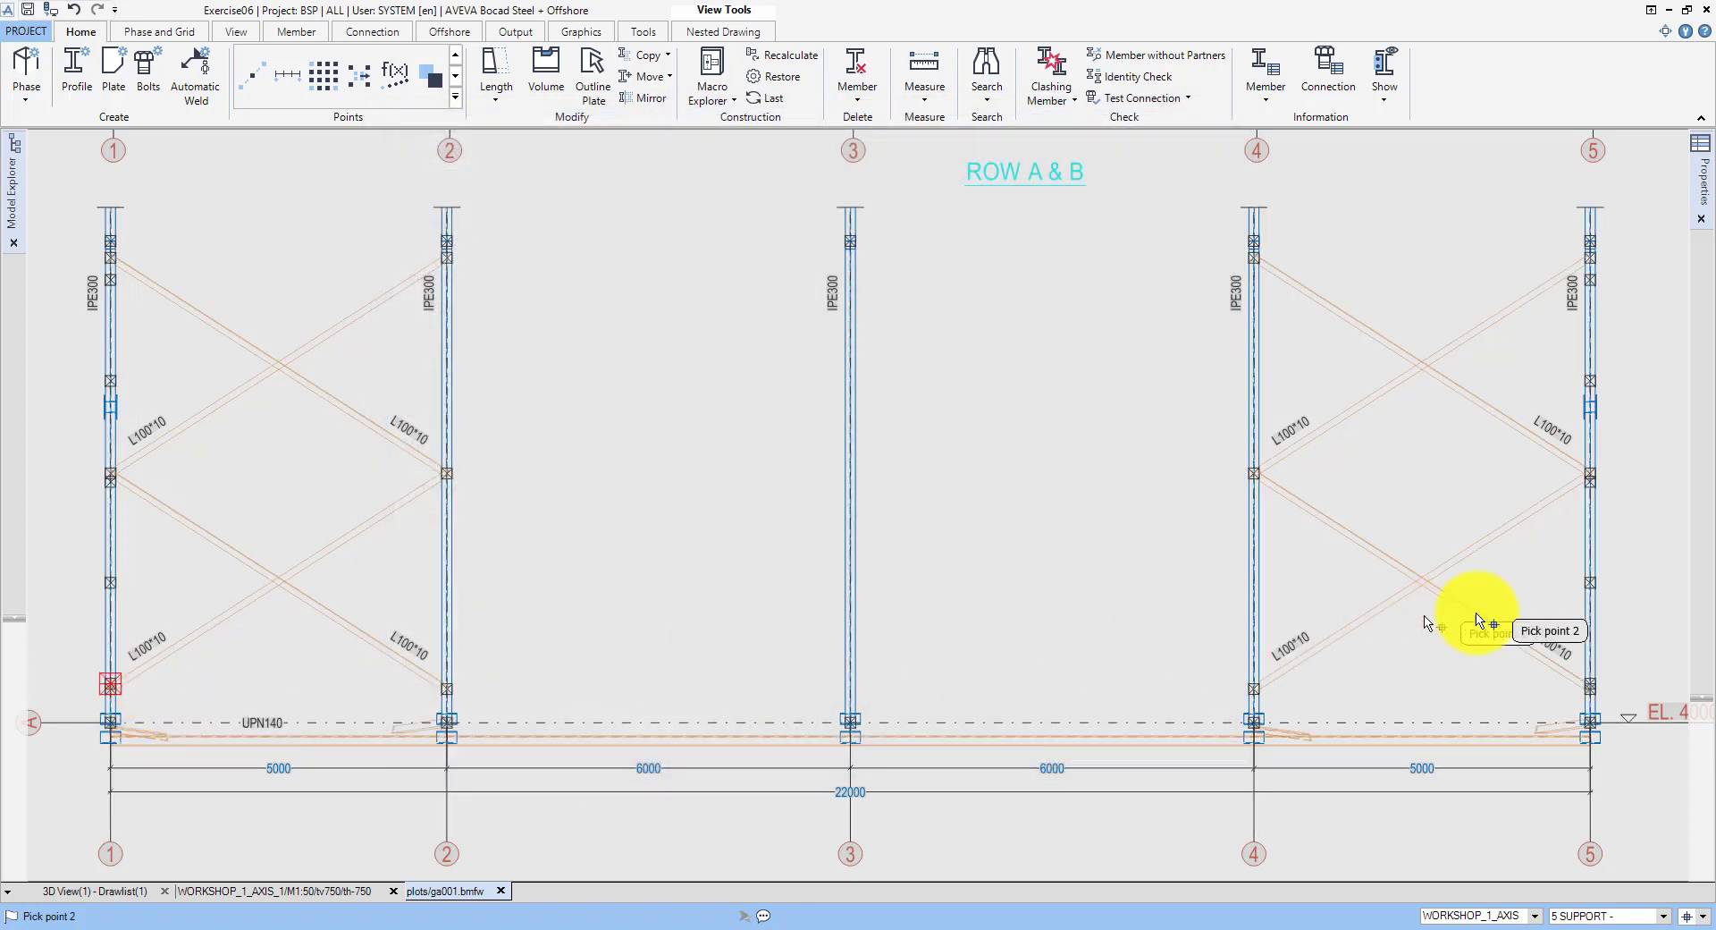
click(1600, 678)
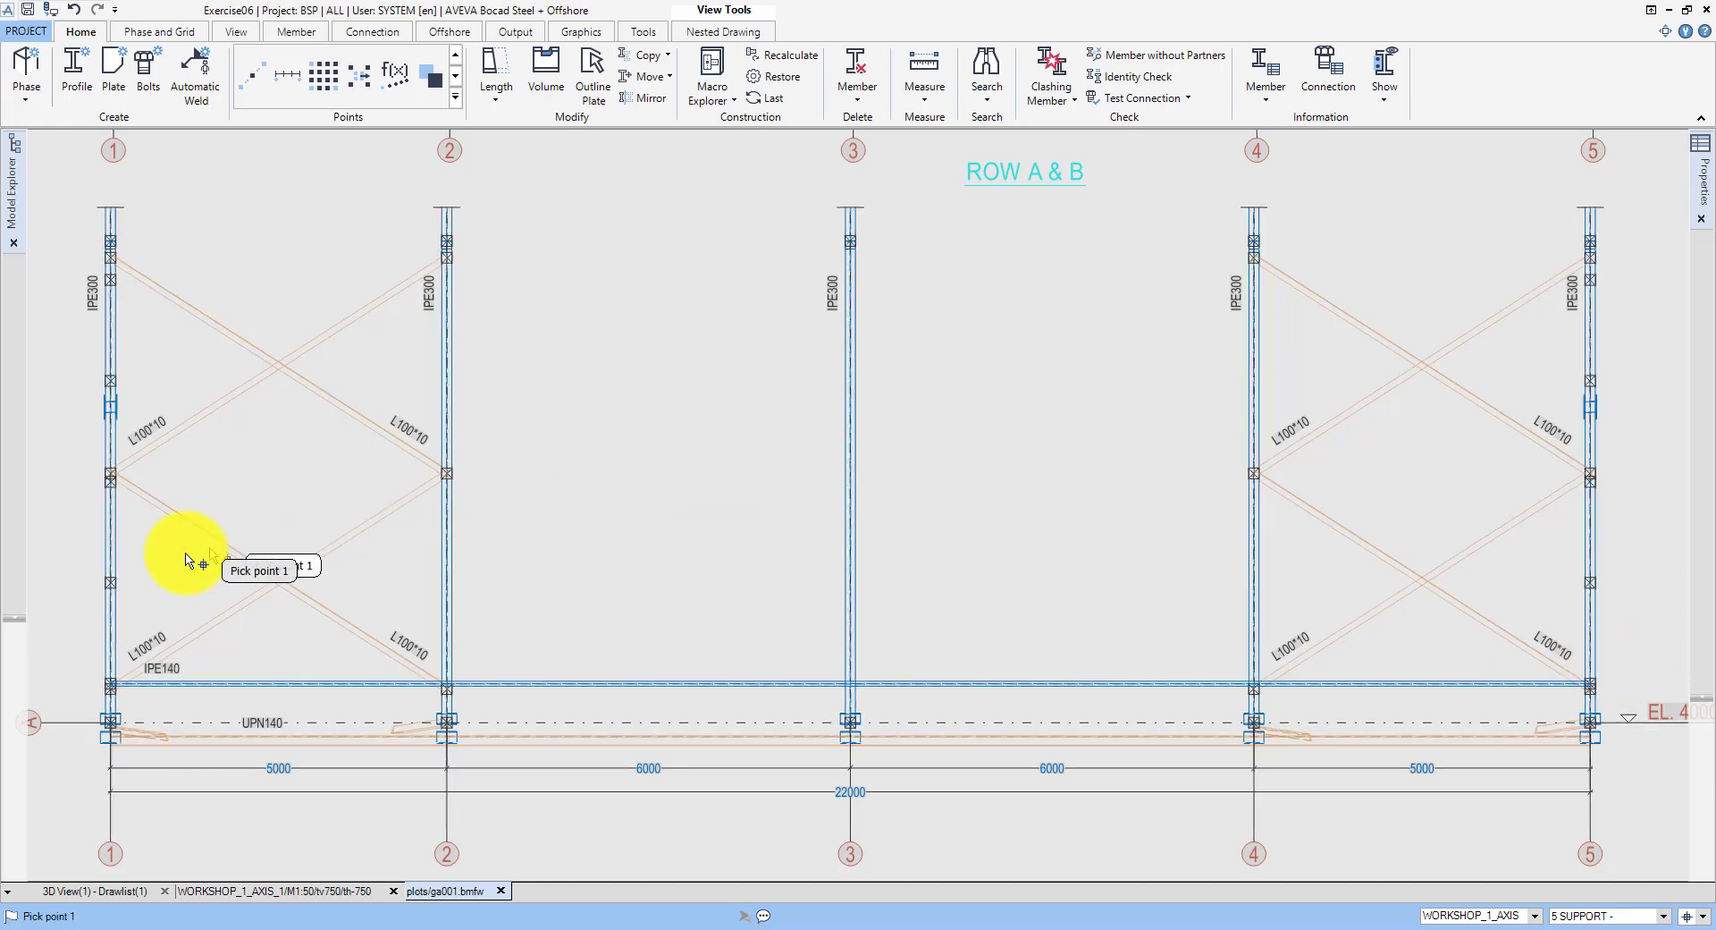
click(110, 583)
click(1589, 583)
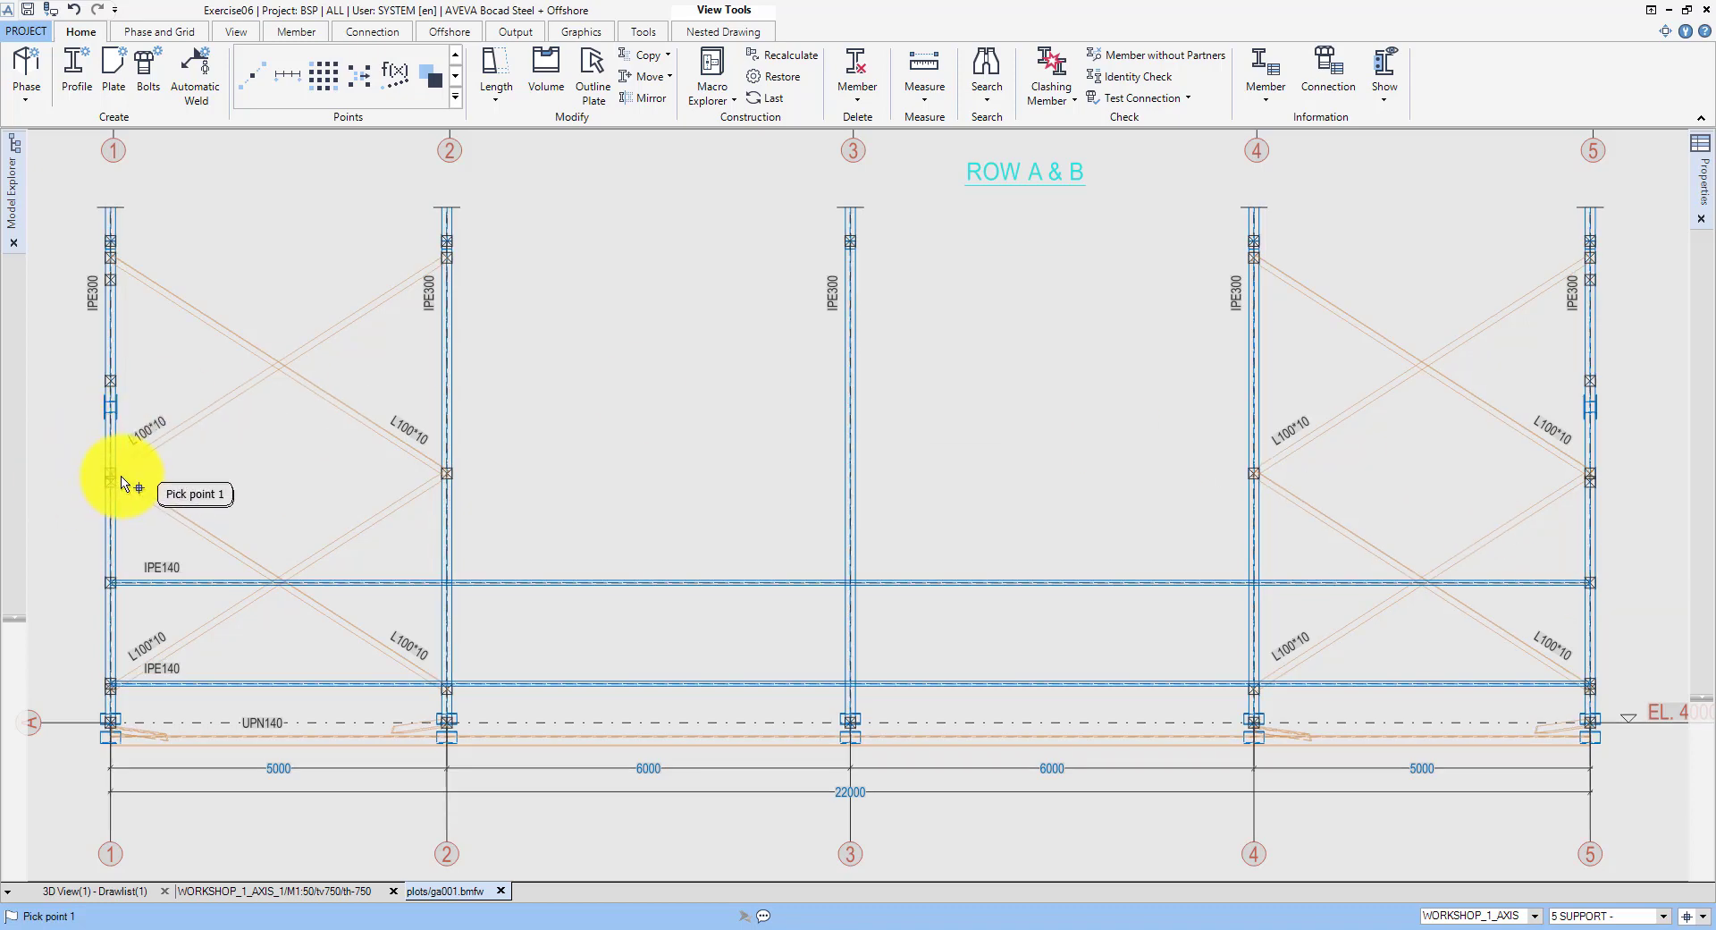
middle_drag(69, 425, 234, 572)
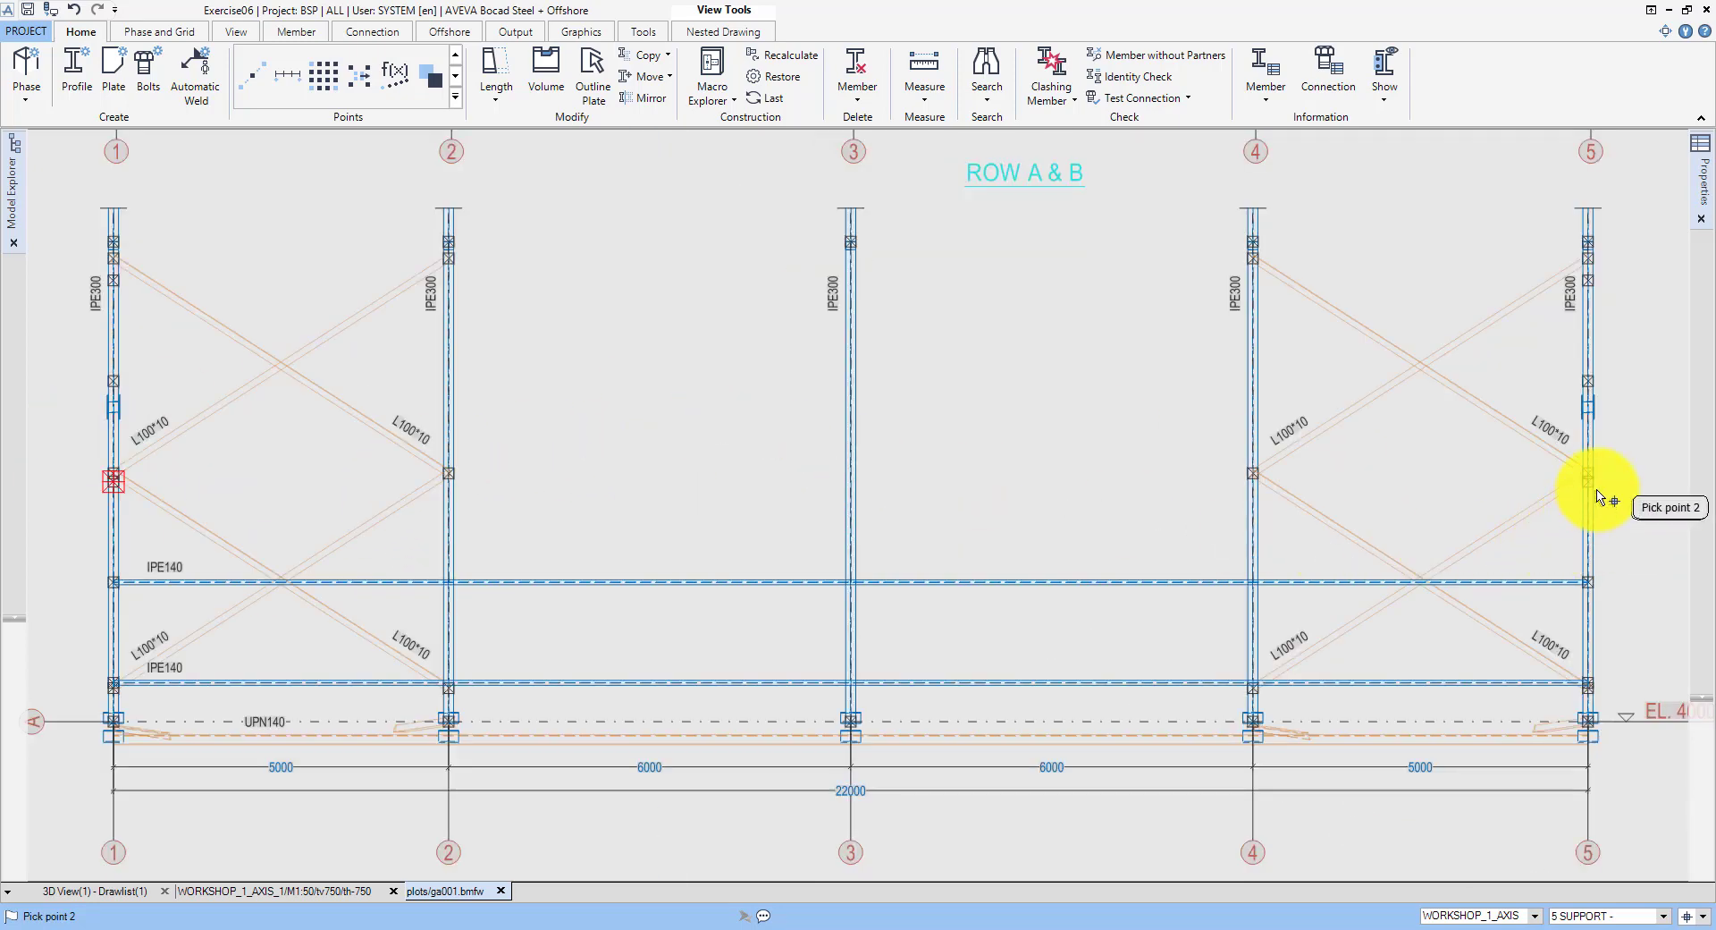
click(1597, 490)
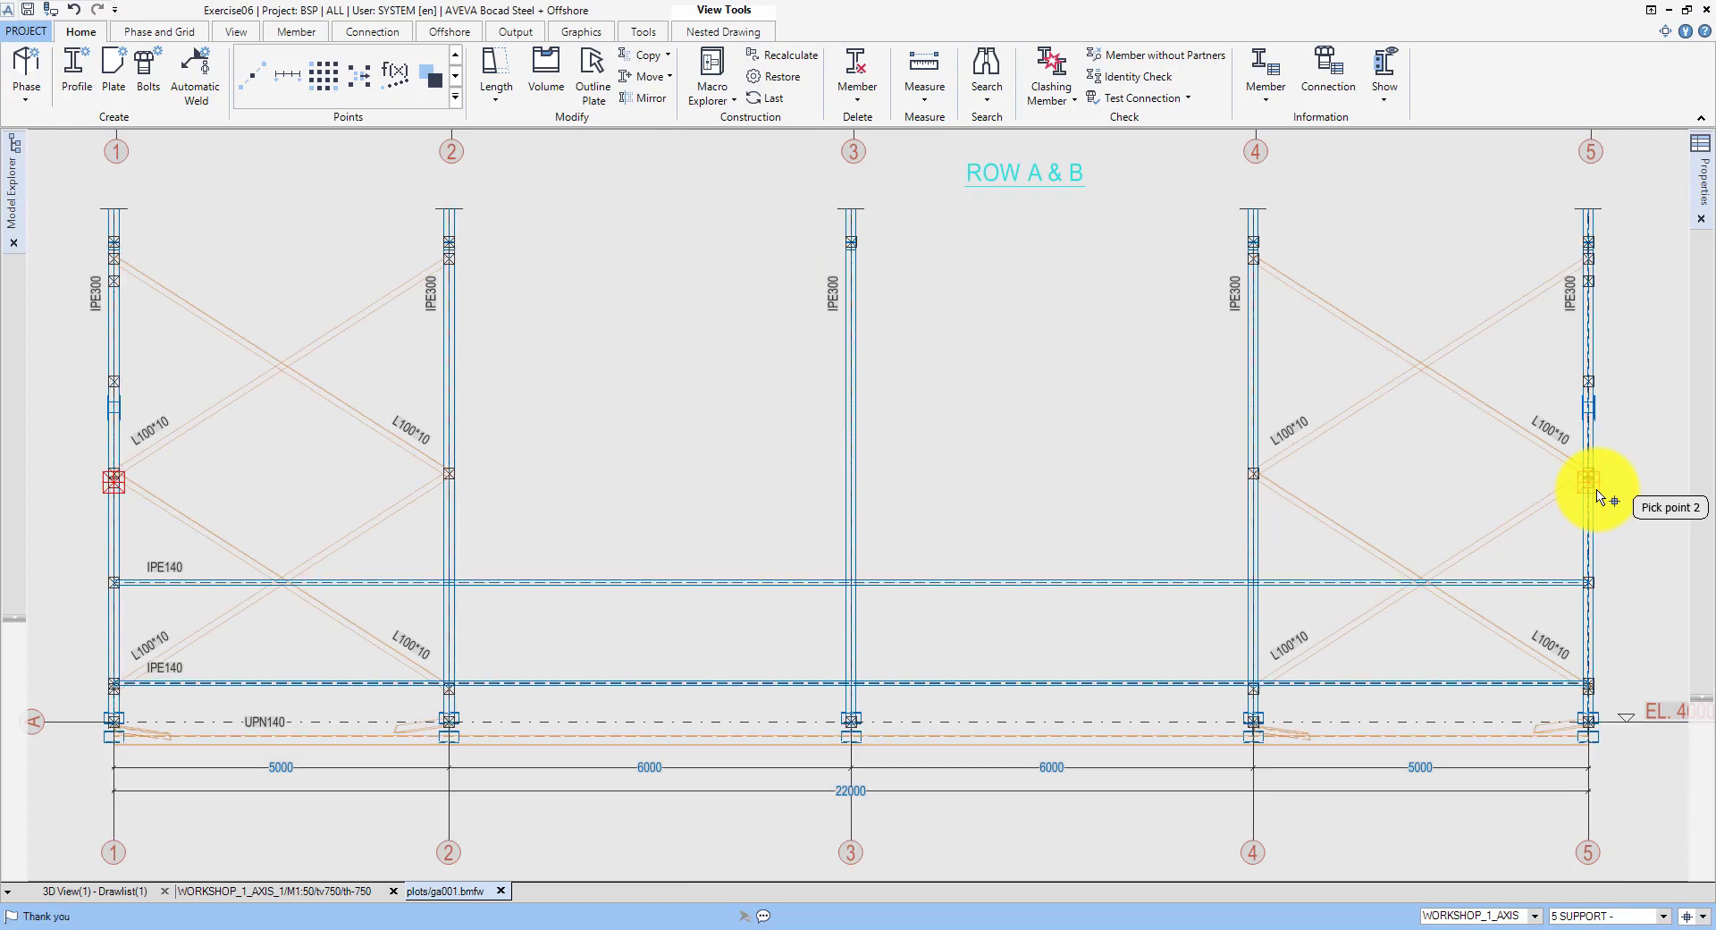
click(114, 381)
click(1591, 384)
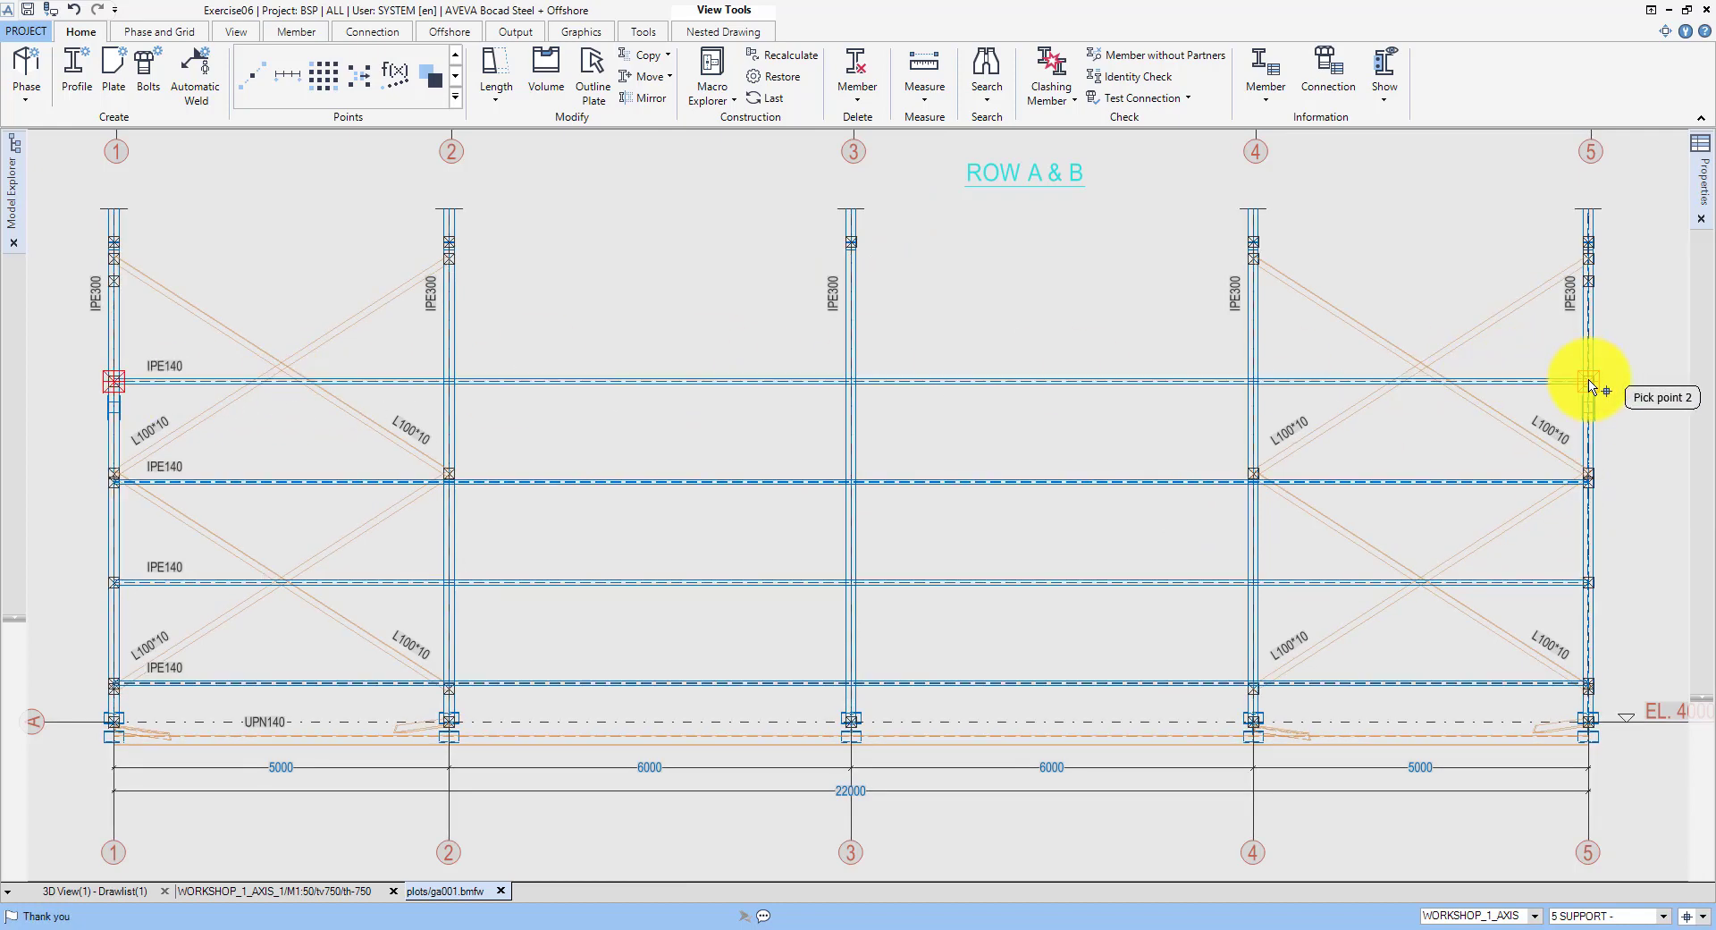
click(115, 280)
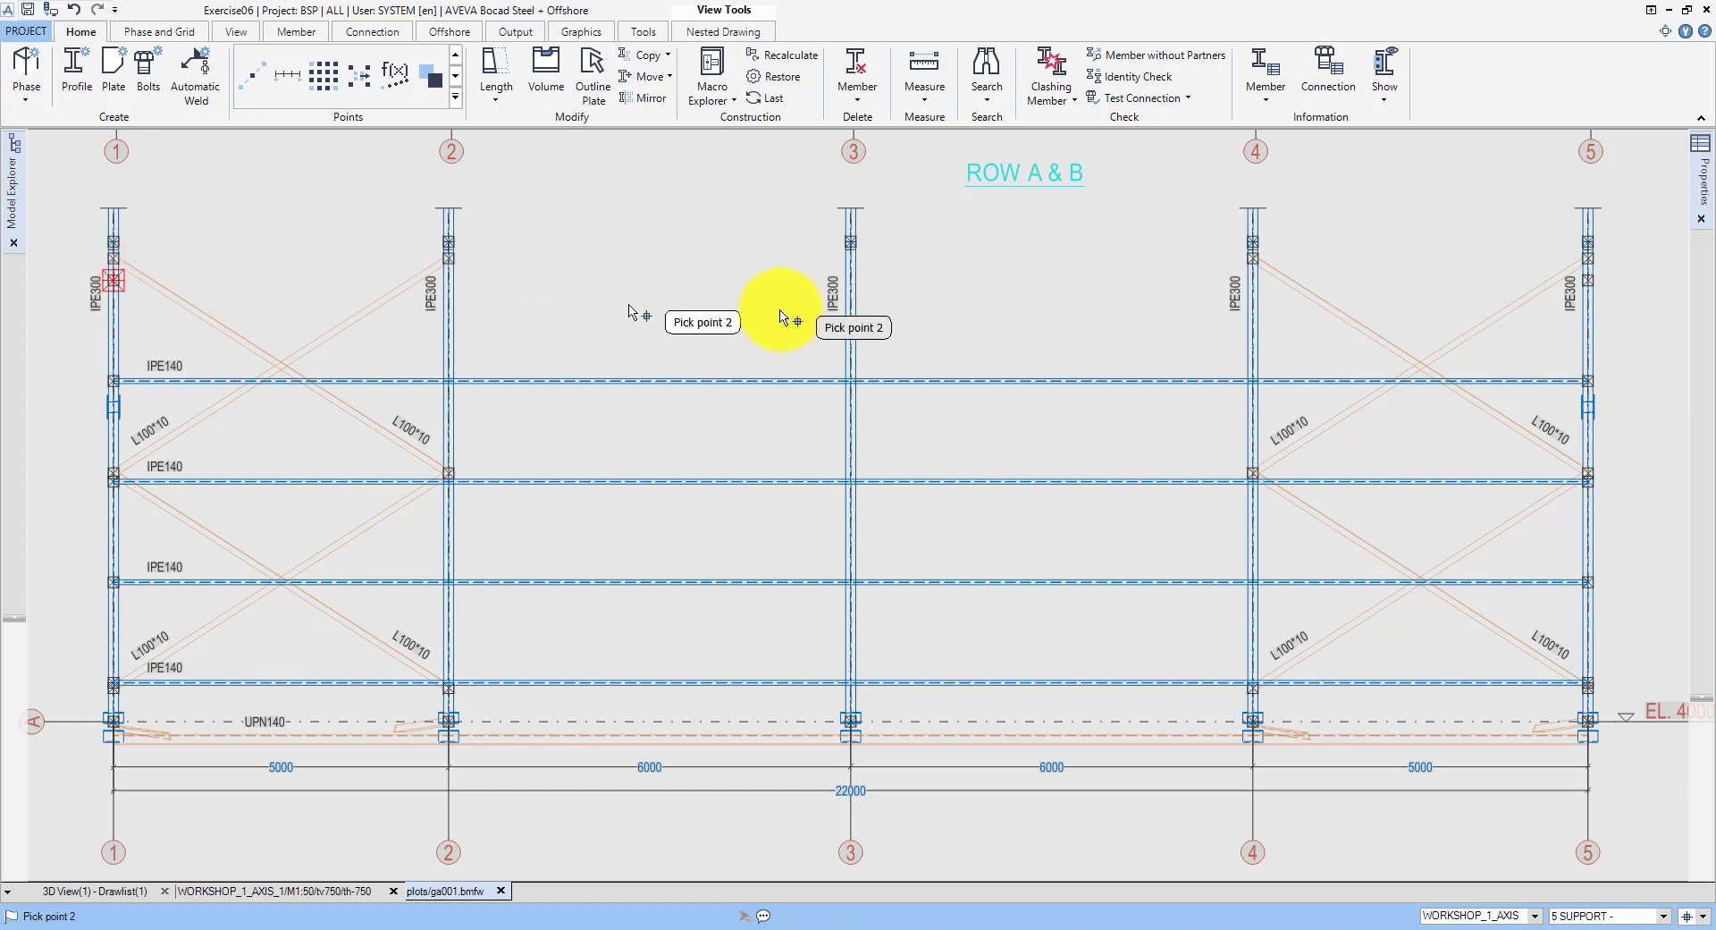
click(1580, 293)
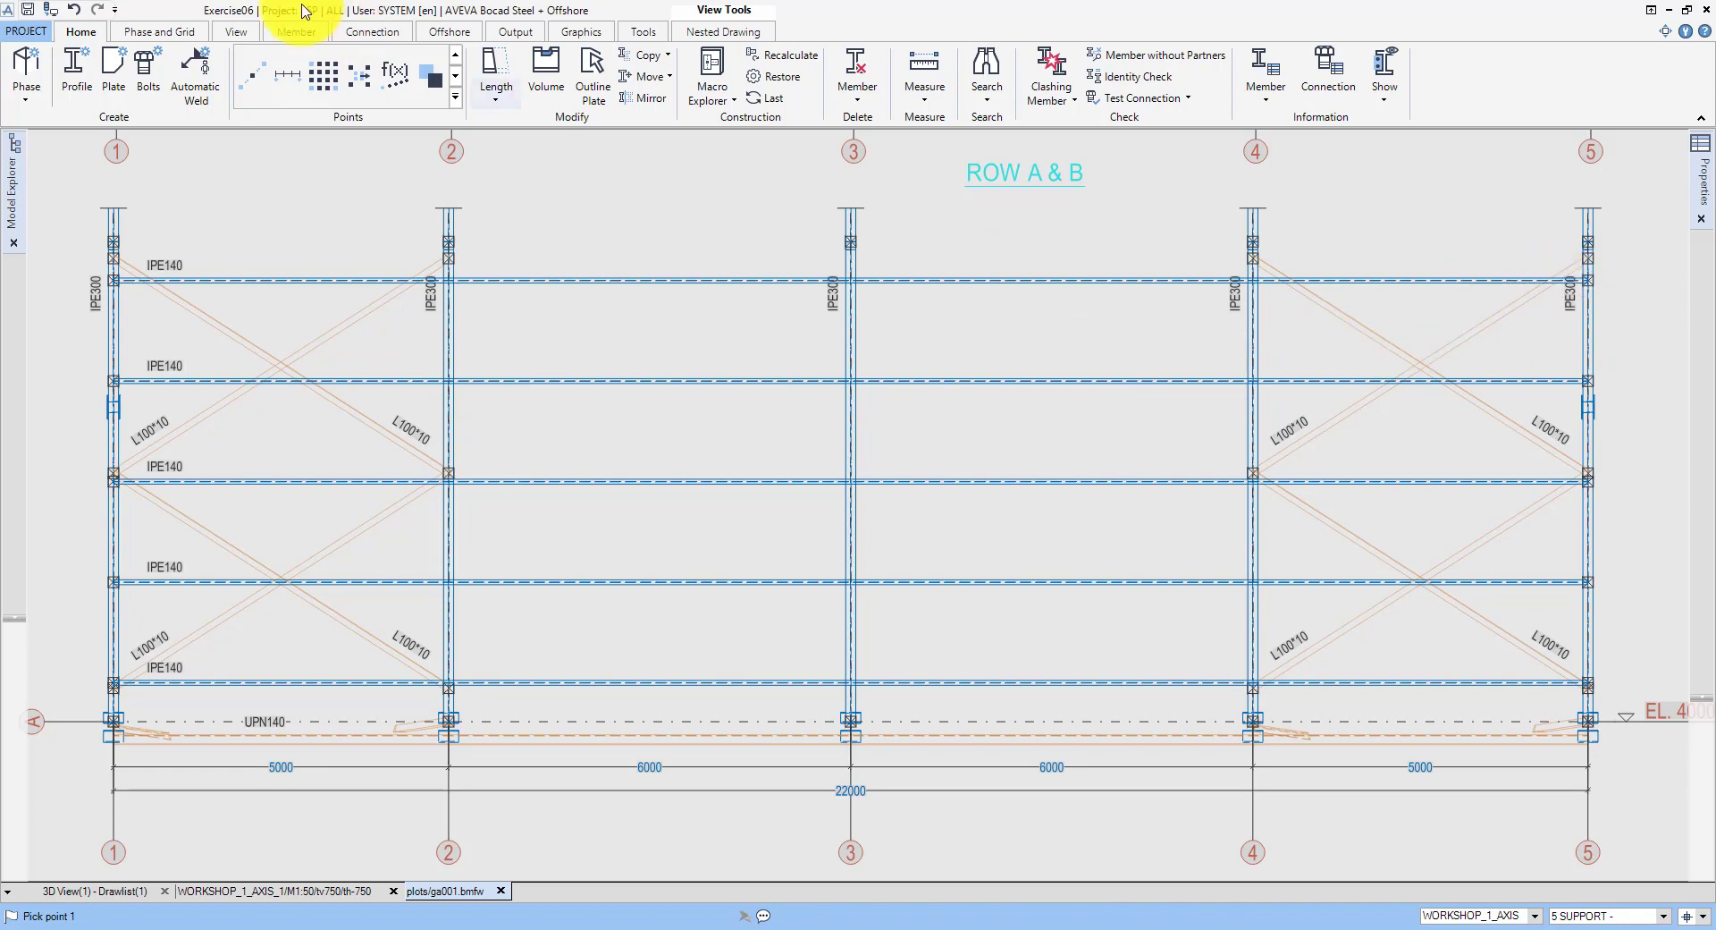
Step: Dimension the distance from row A to the lowest bracing point on axis 1, placing the dimension outside the frame
click(580, 34)
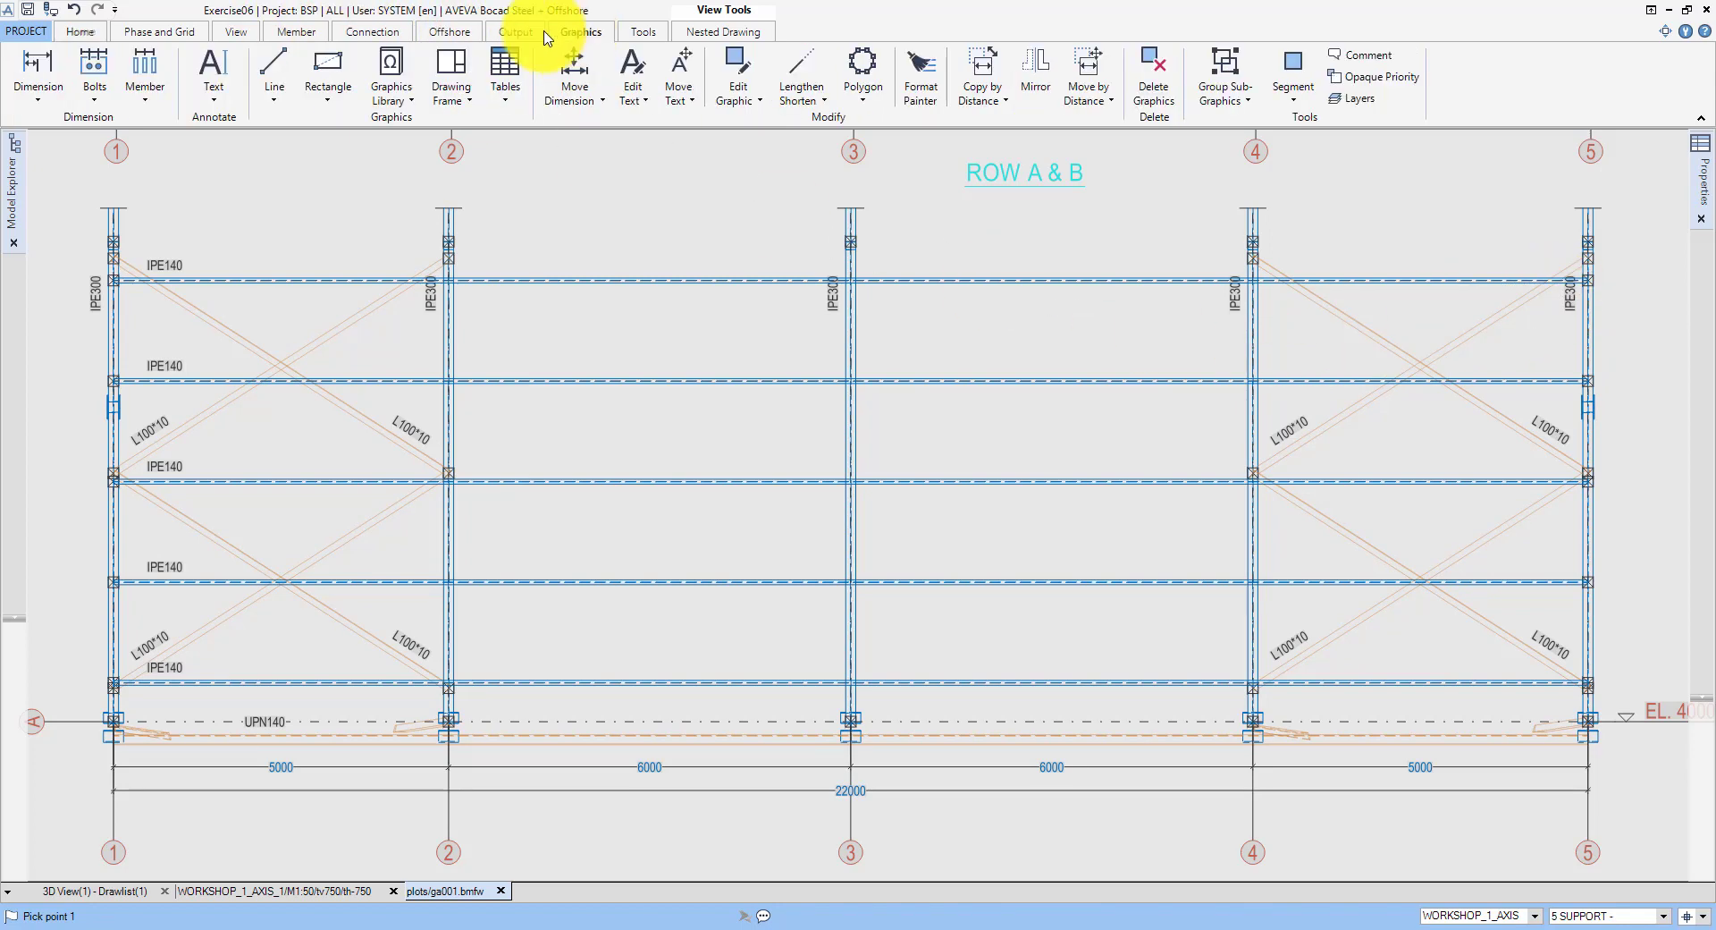
click(38, 87)
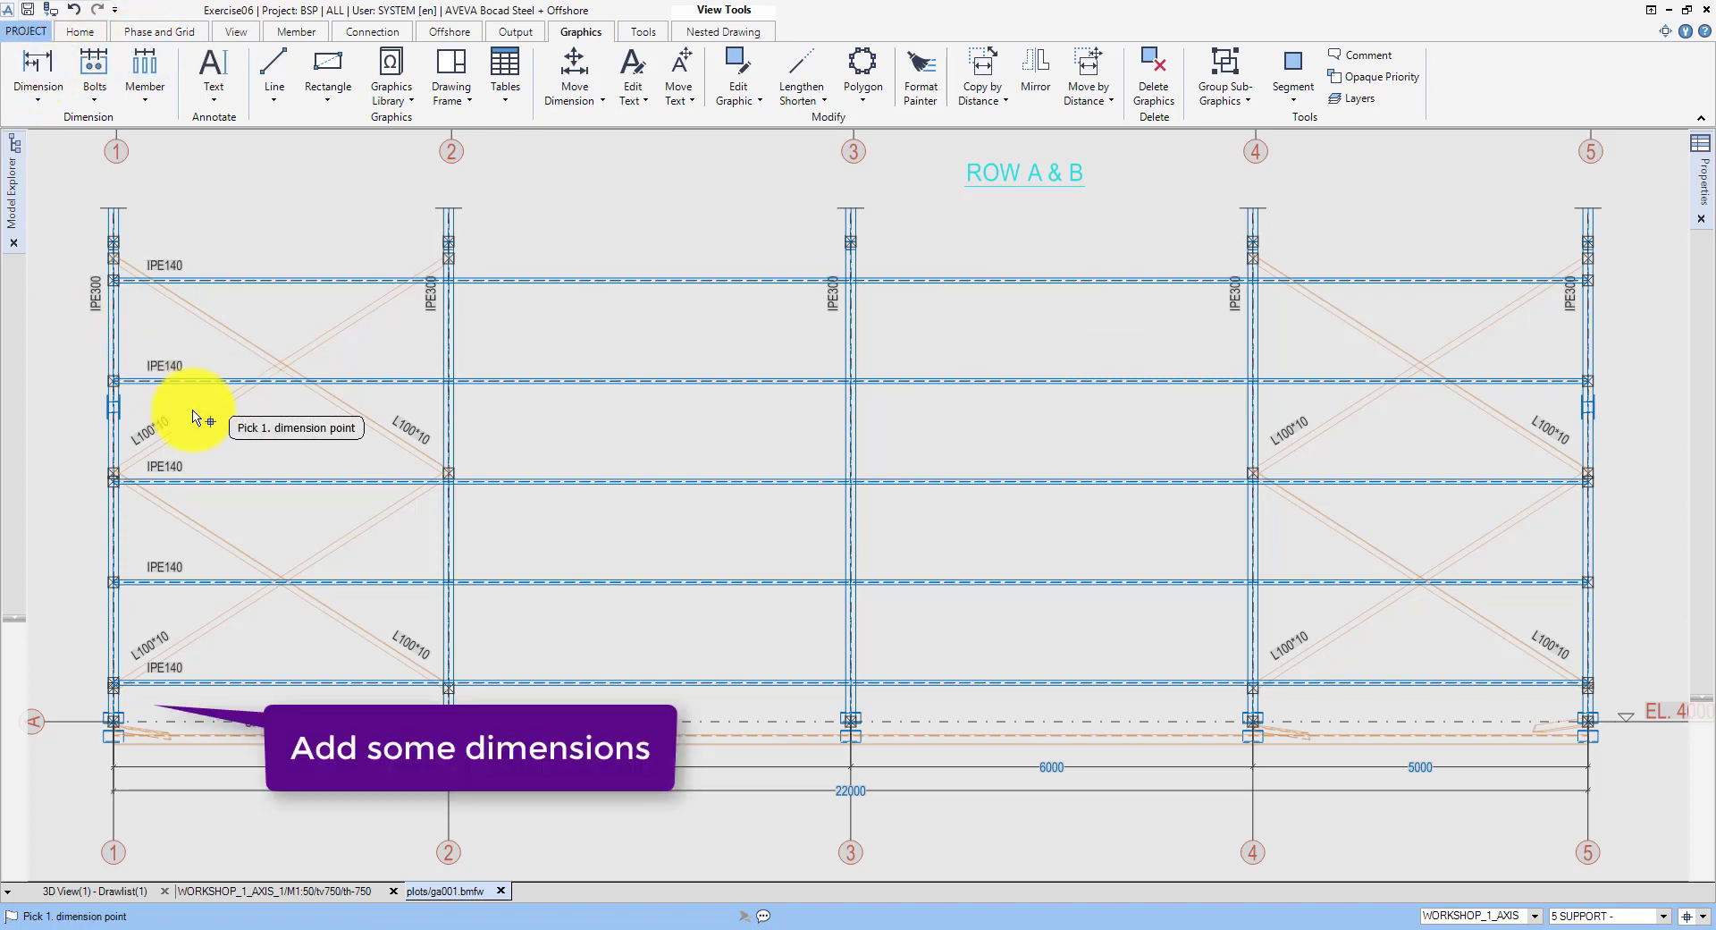
click(116, 727)
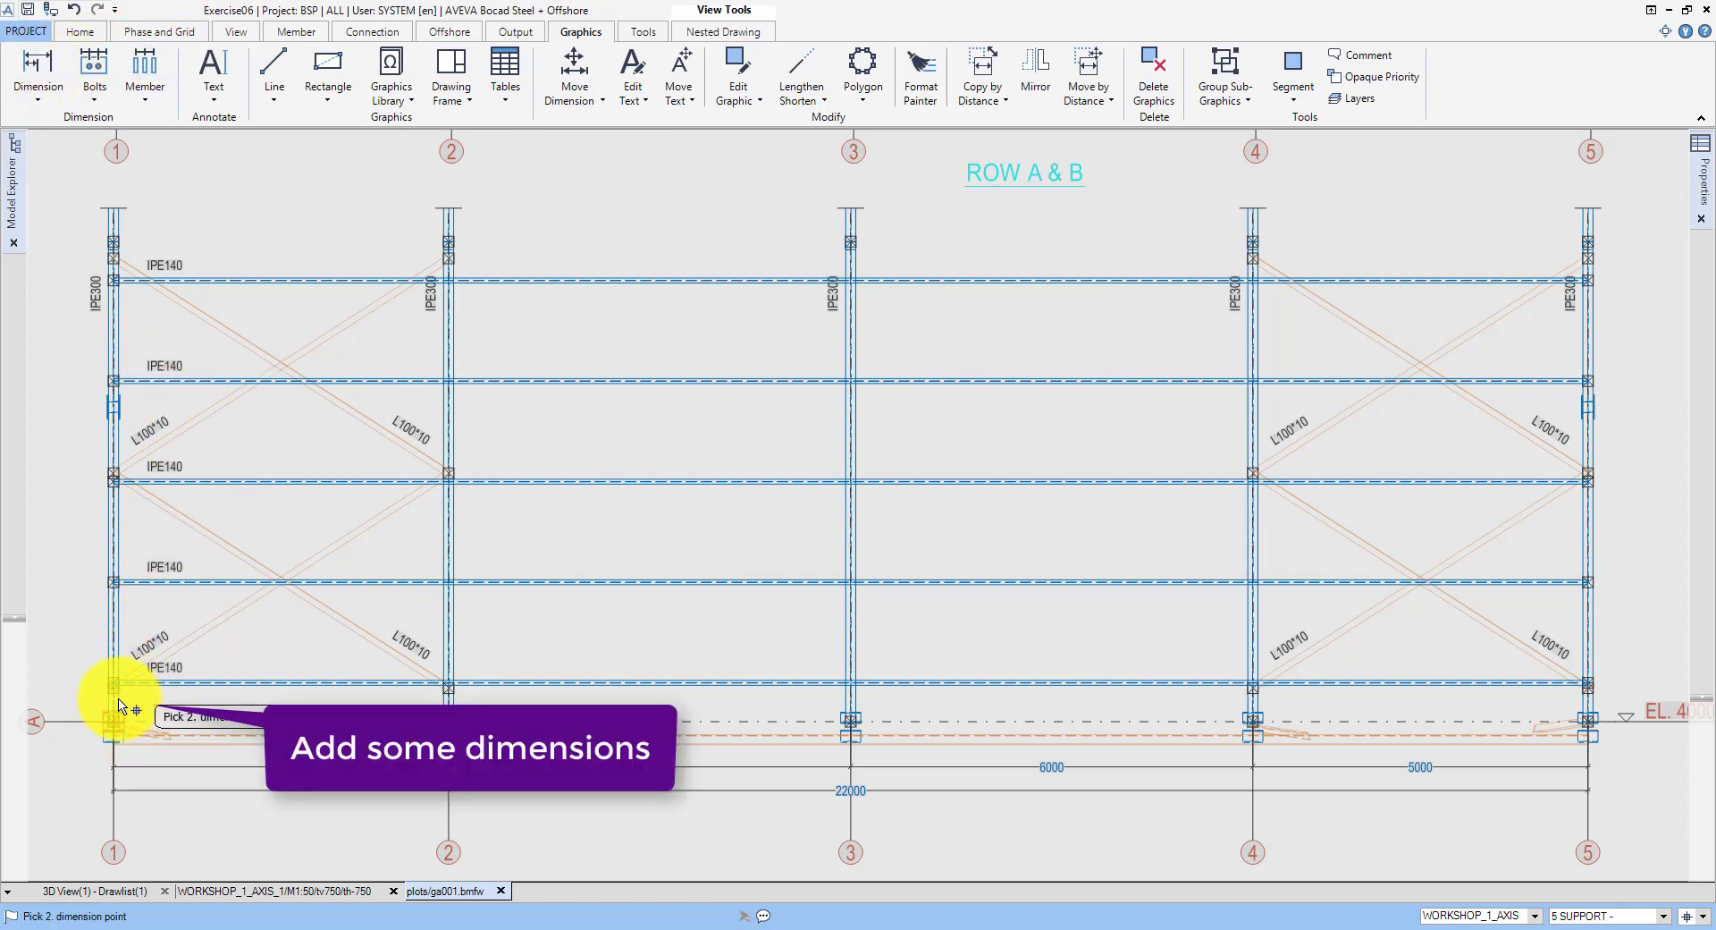
click(74, 712)
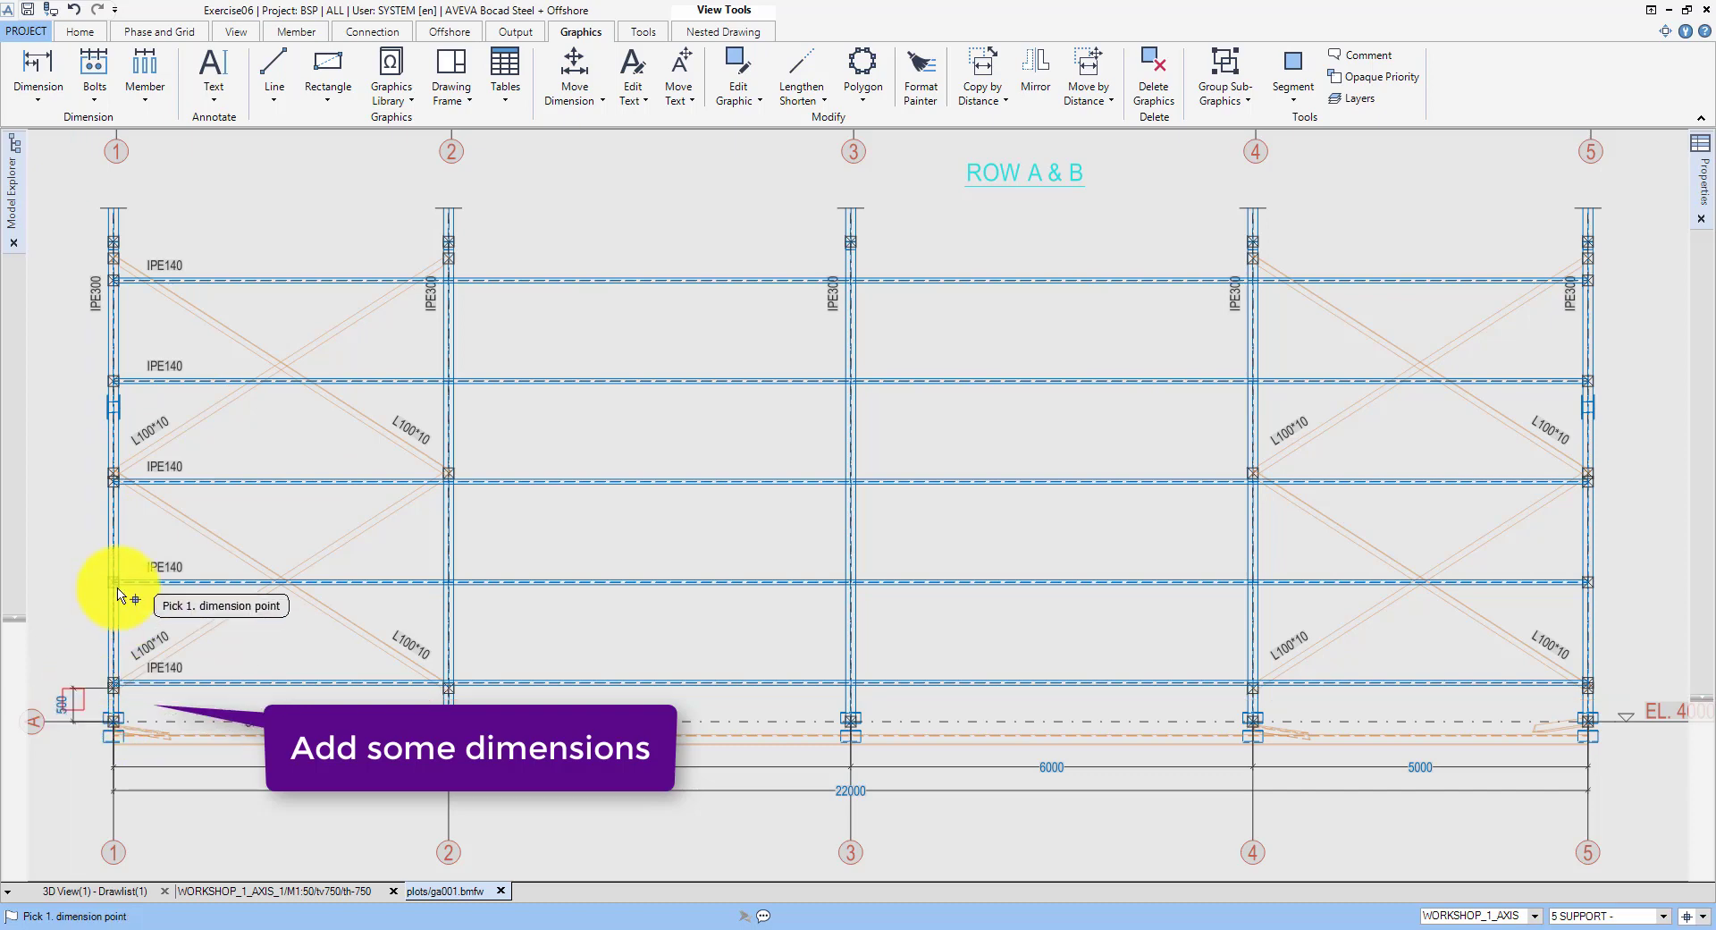
Step: Dimension the distance from the ridge point to the uppermost bracing point on axis 1, outside the frame
click(116, 241)
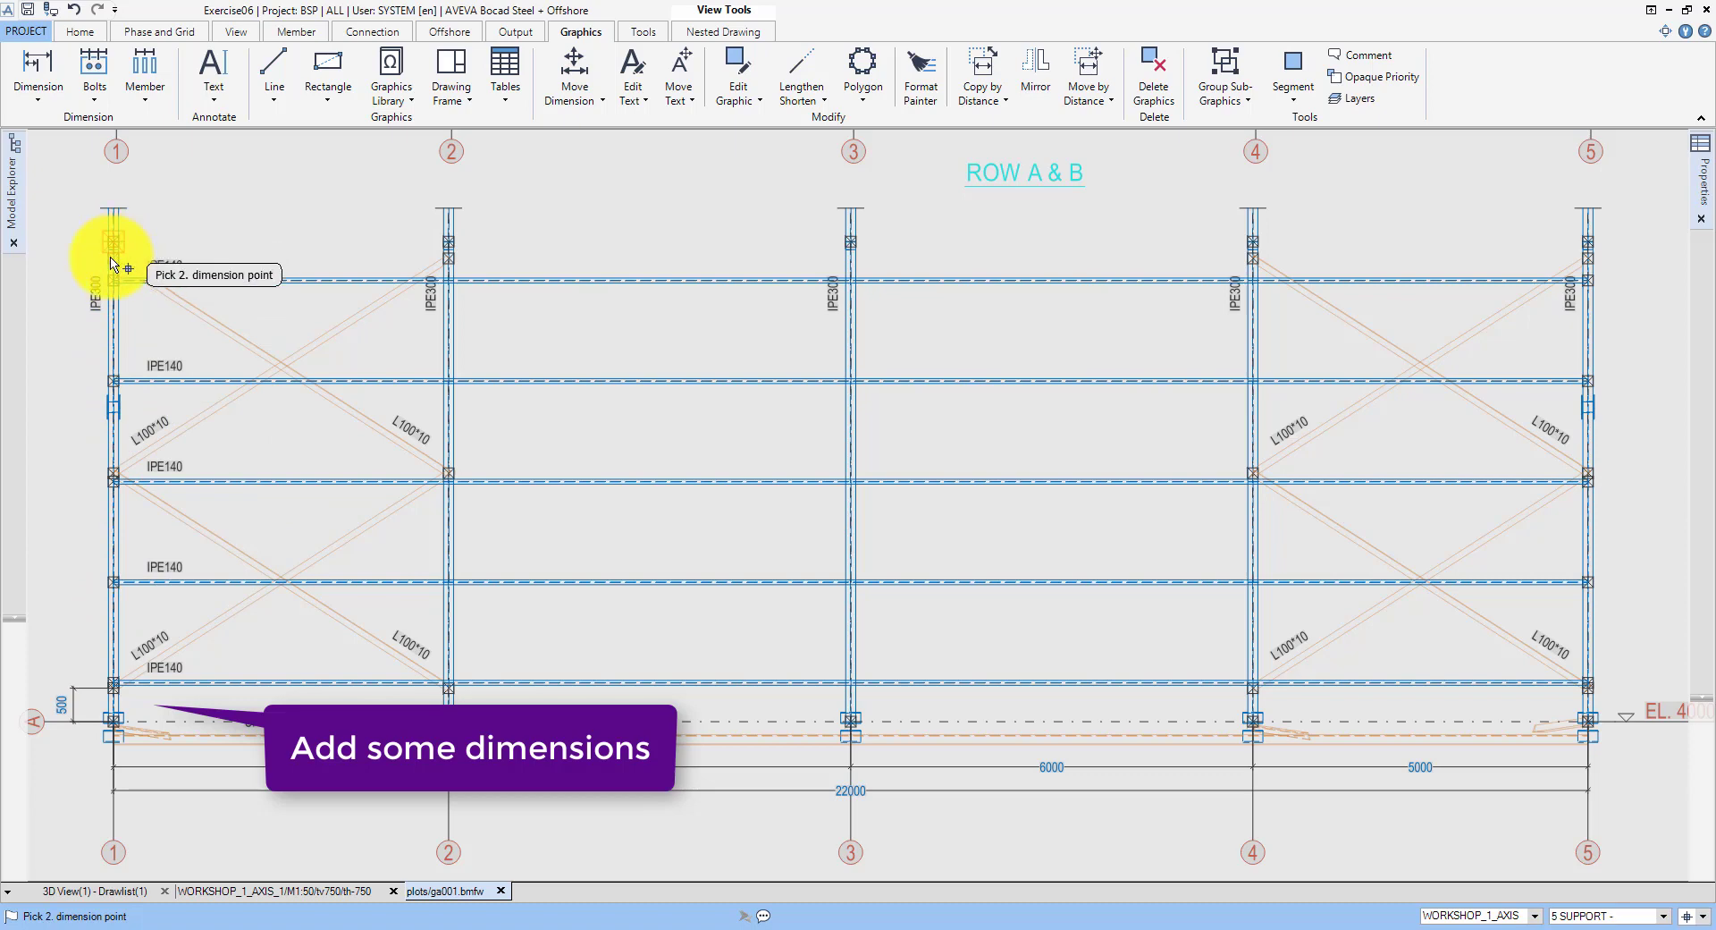
click(115, 259)
right_click(103, 268)
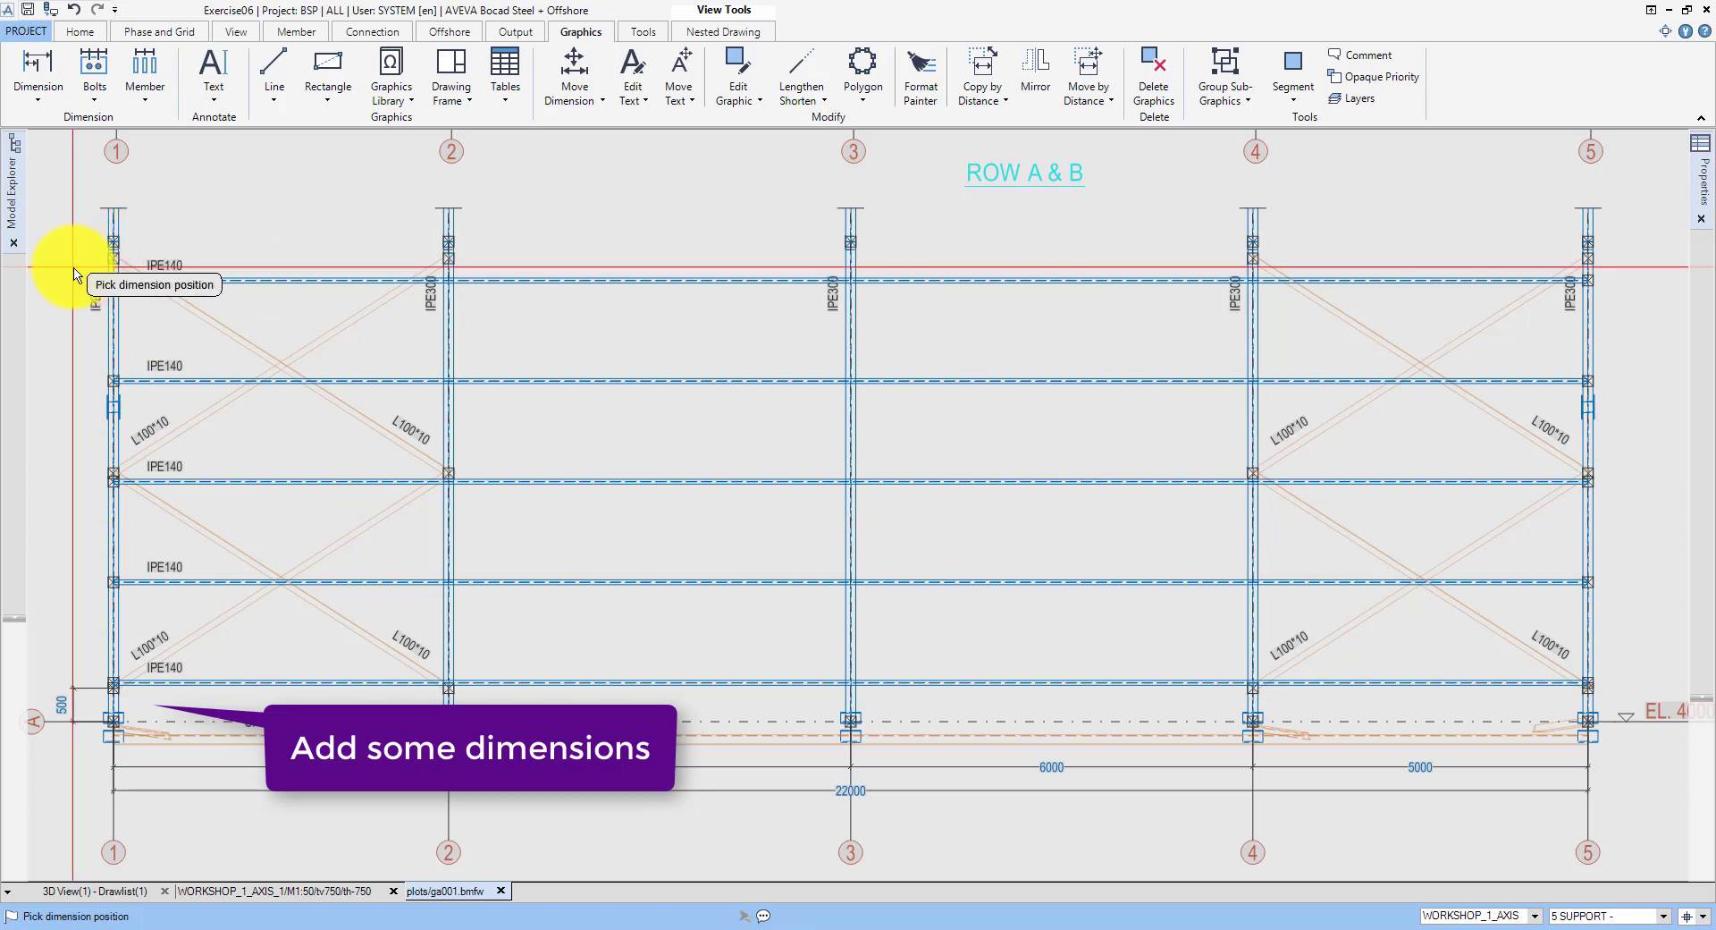
click(73, 268)
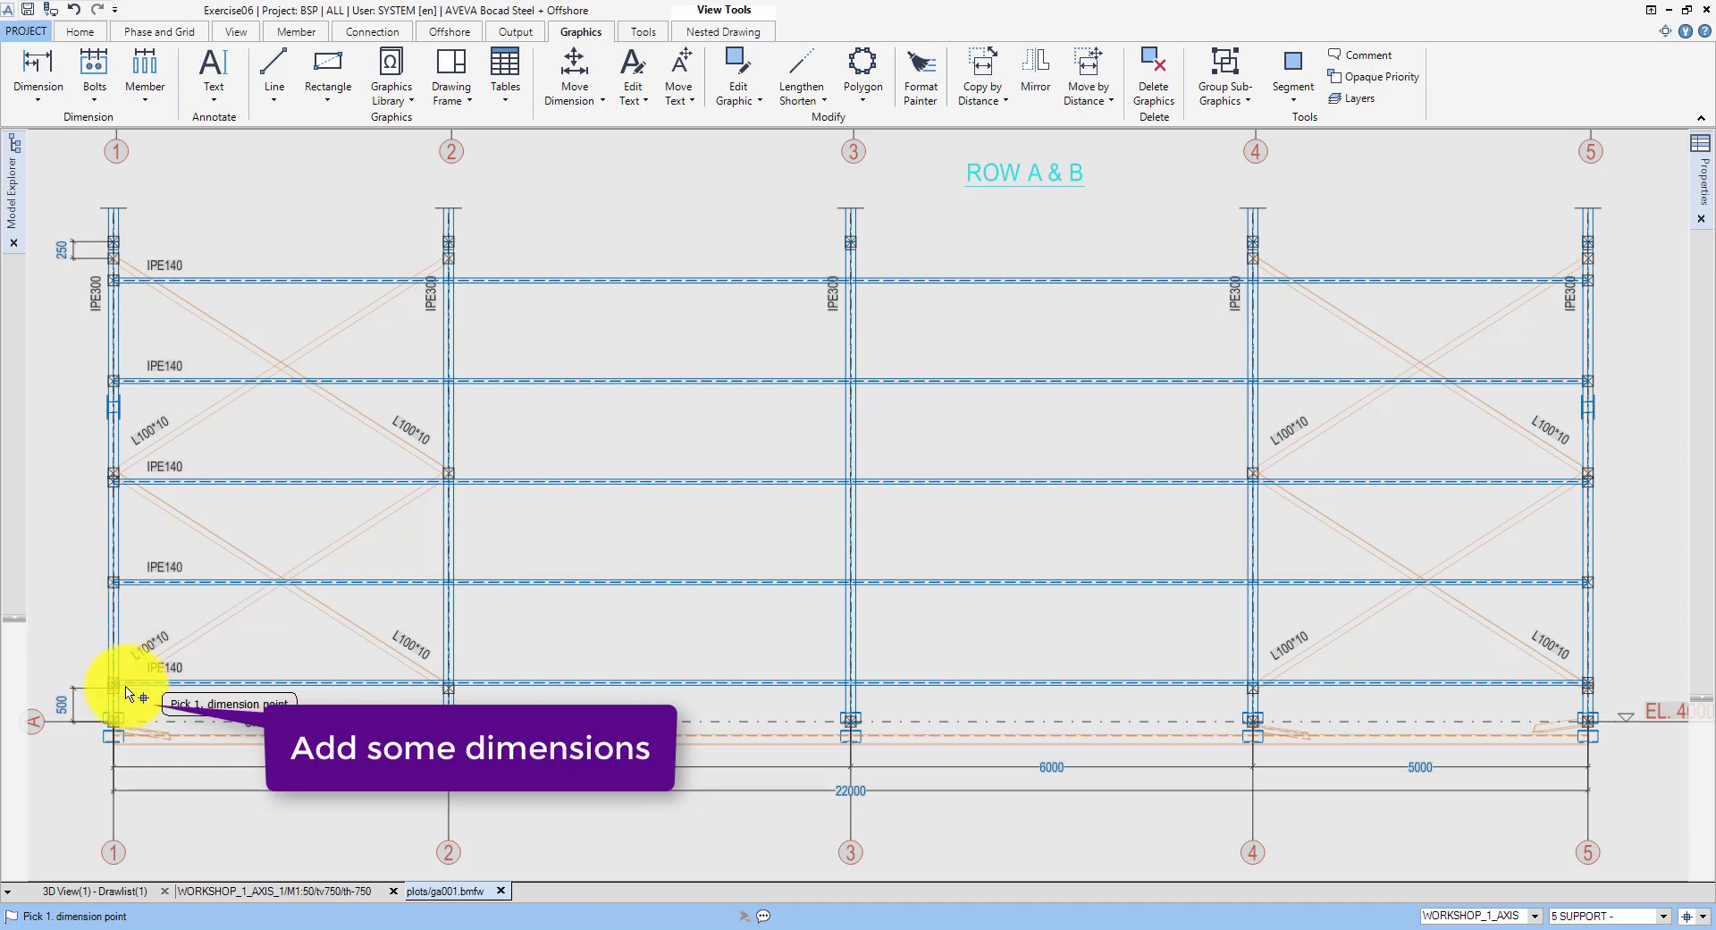
Step: Add a chain dimension through the five purlin points on axis 1, placed farther out than the bracing dimensions
scroll(101, 657, up, 5)
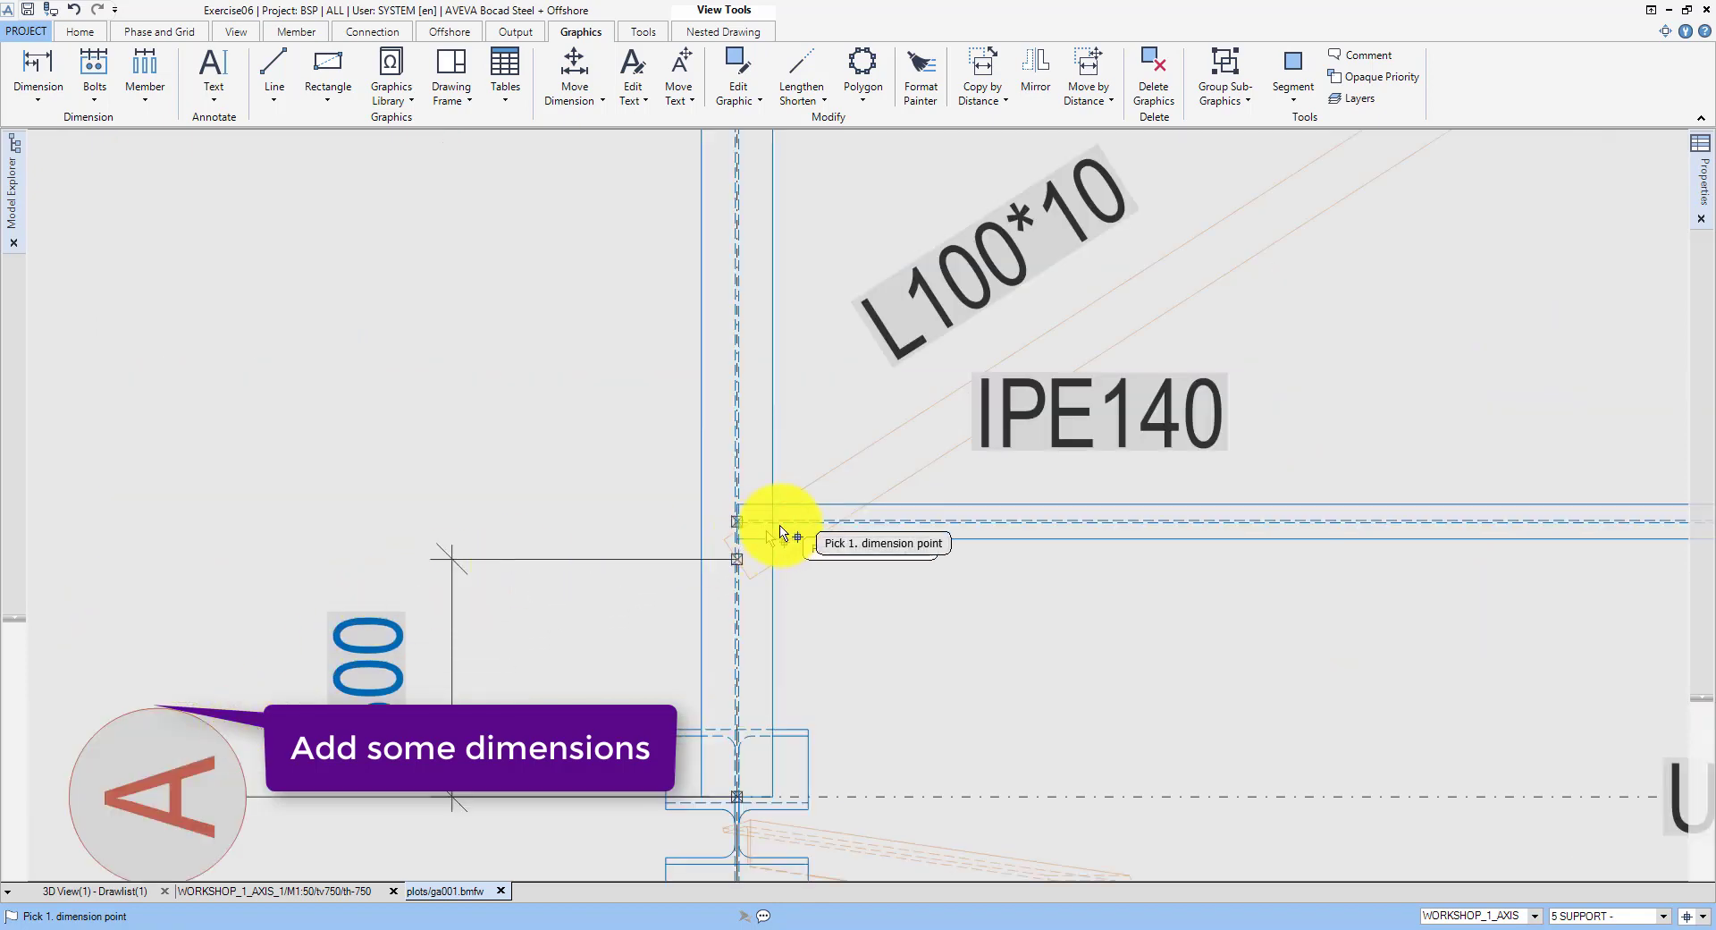
click(739, 520)
scroll(740, 518, down, 5)
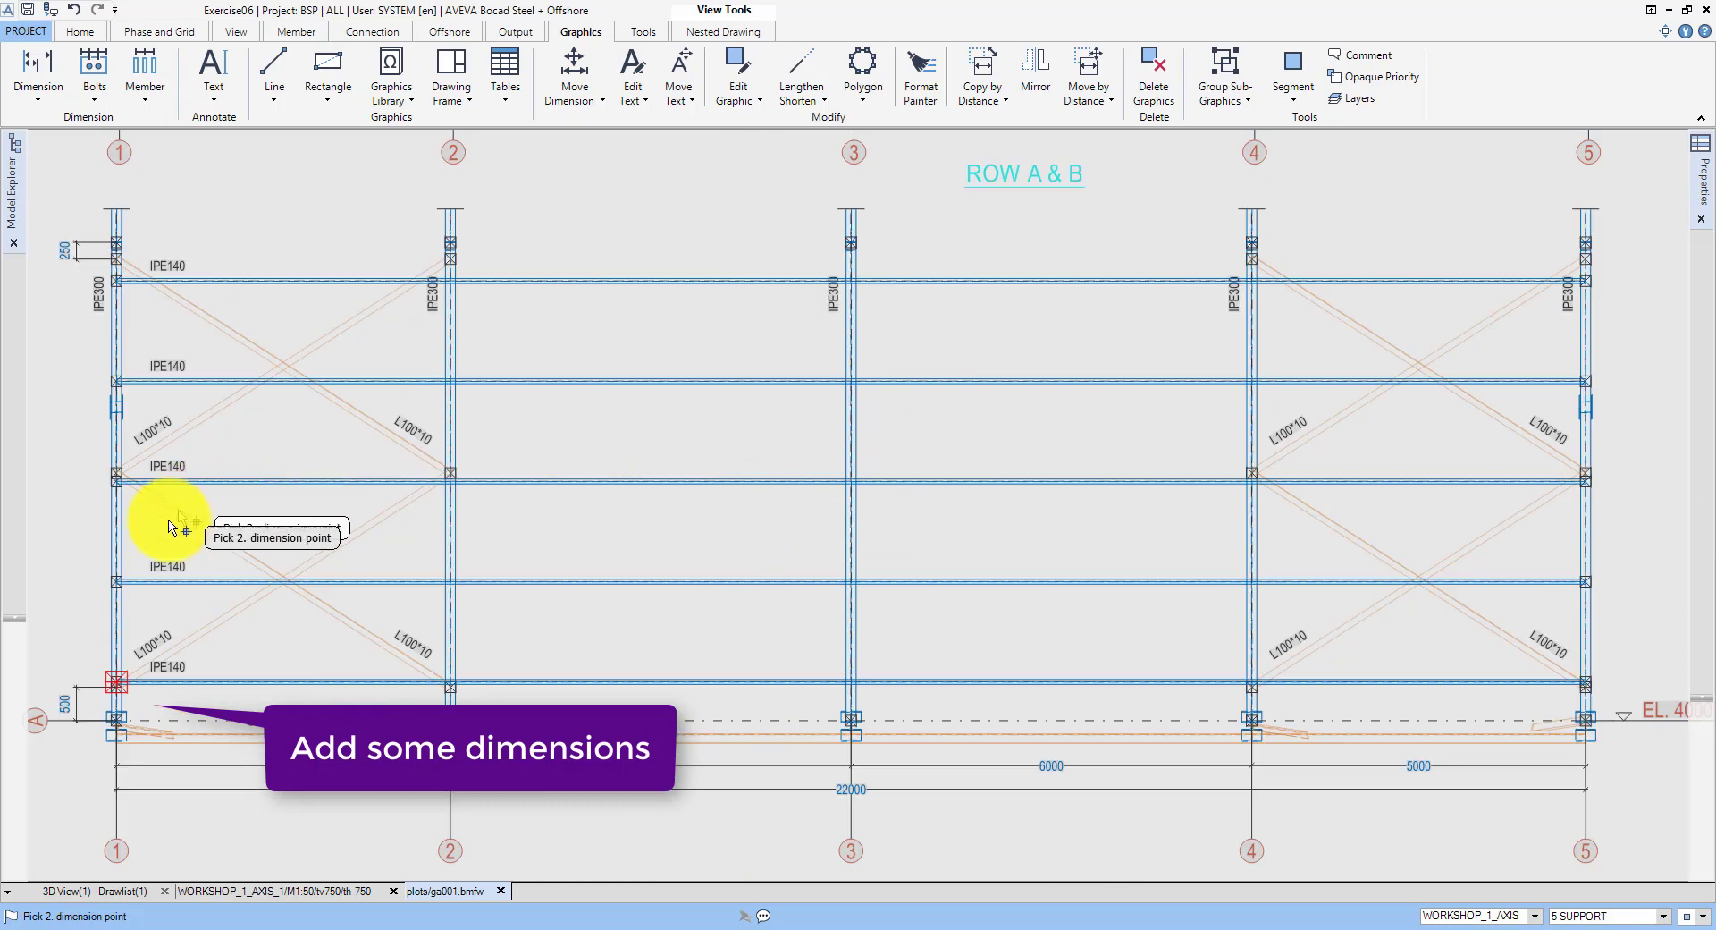
click(117, 581)
click(118, 487)
click(117, 382)
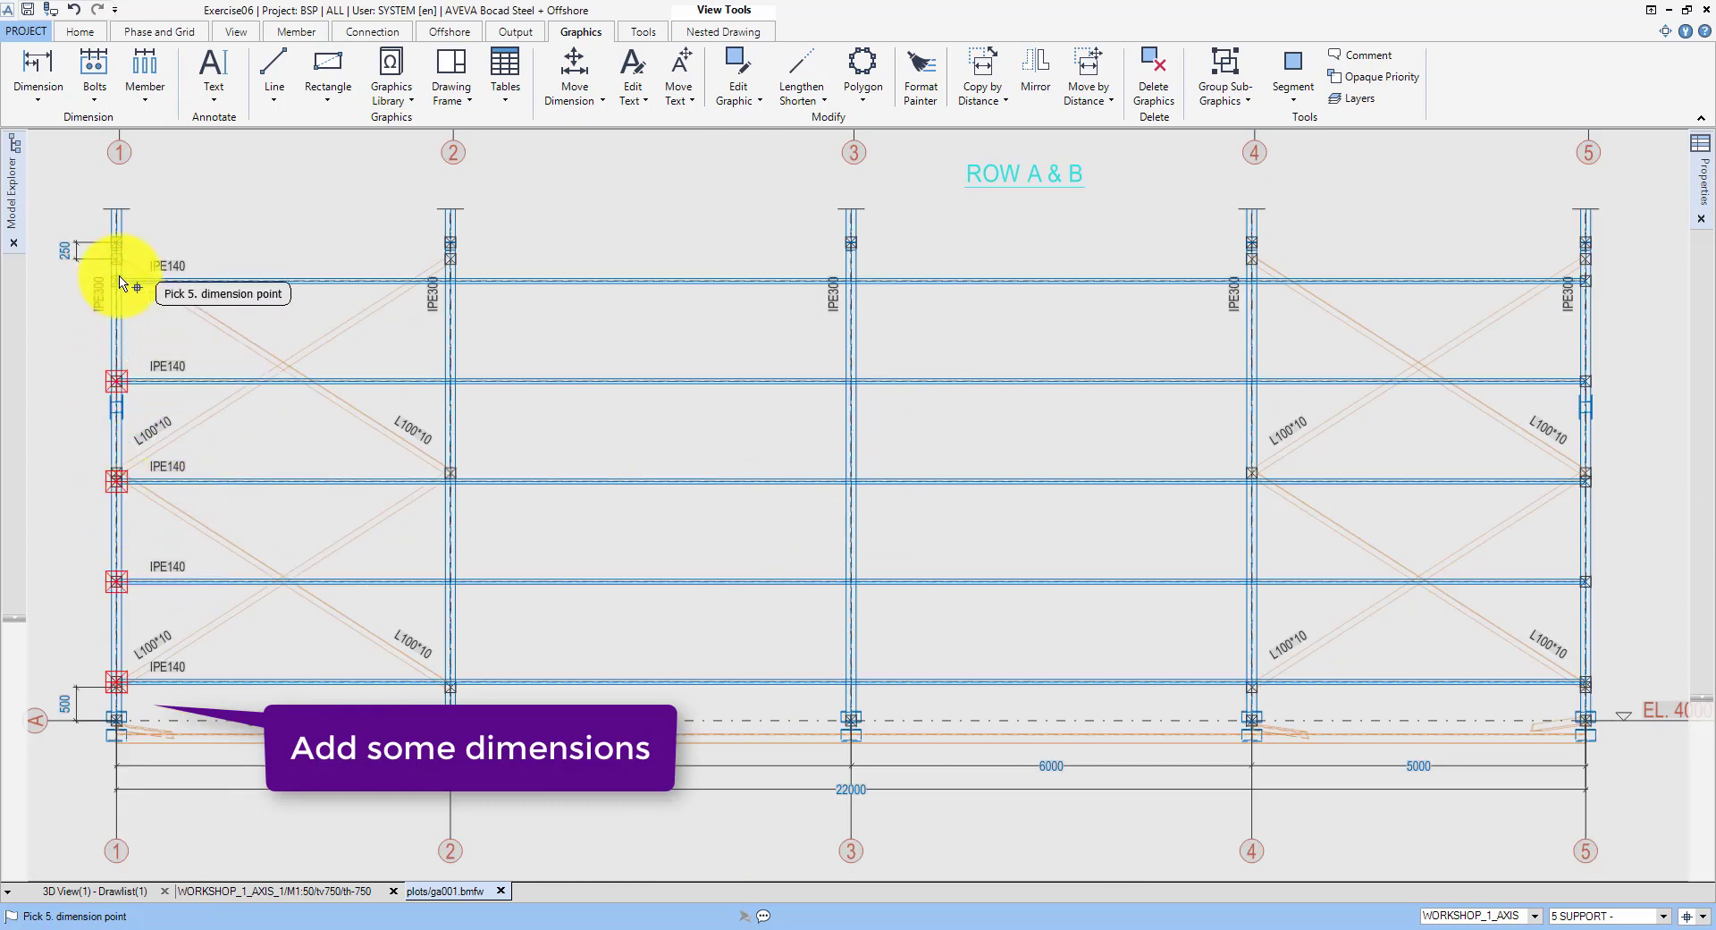
click(118, 281)
right_click(94, 334)
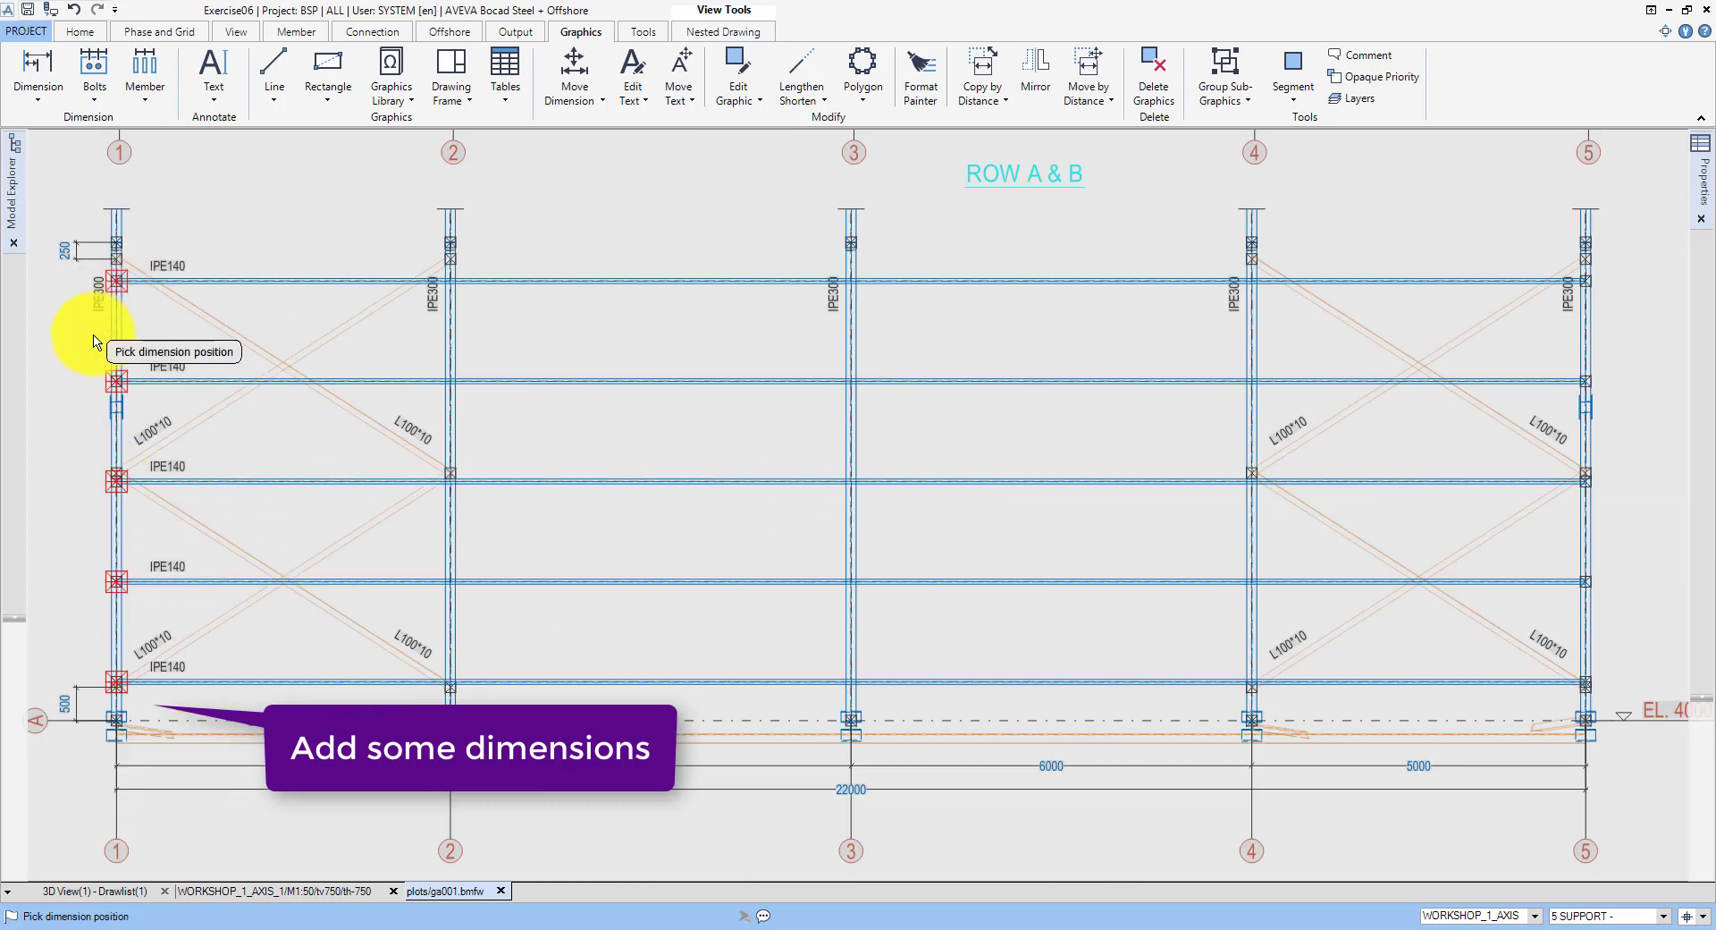
click(49, 341)
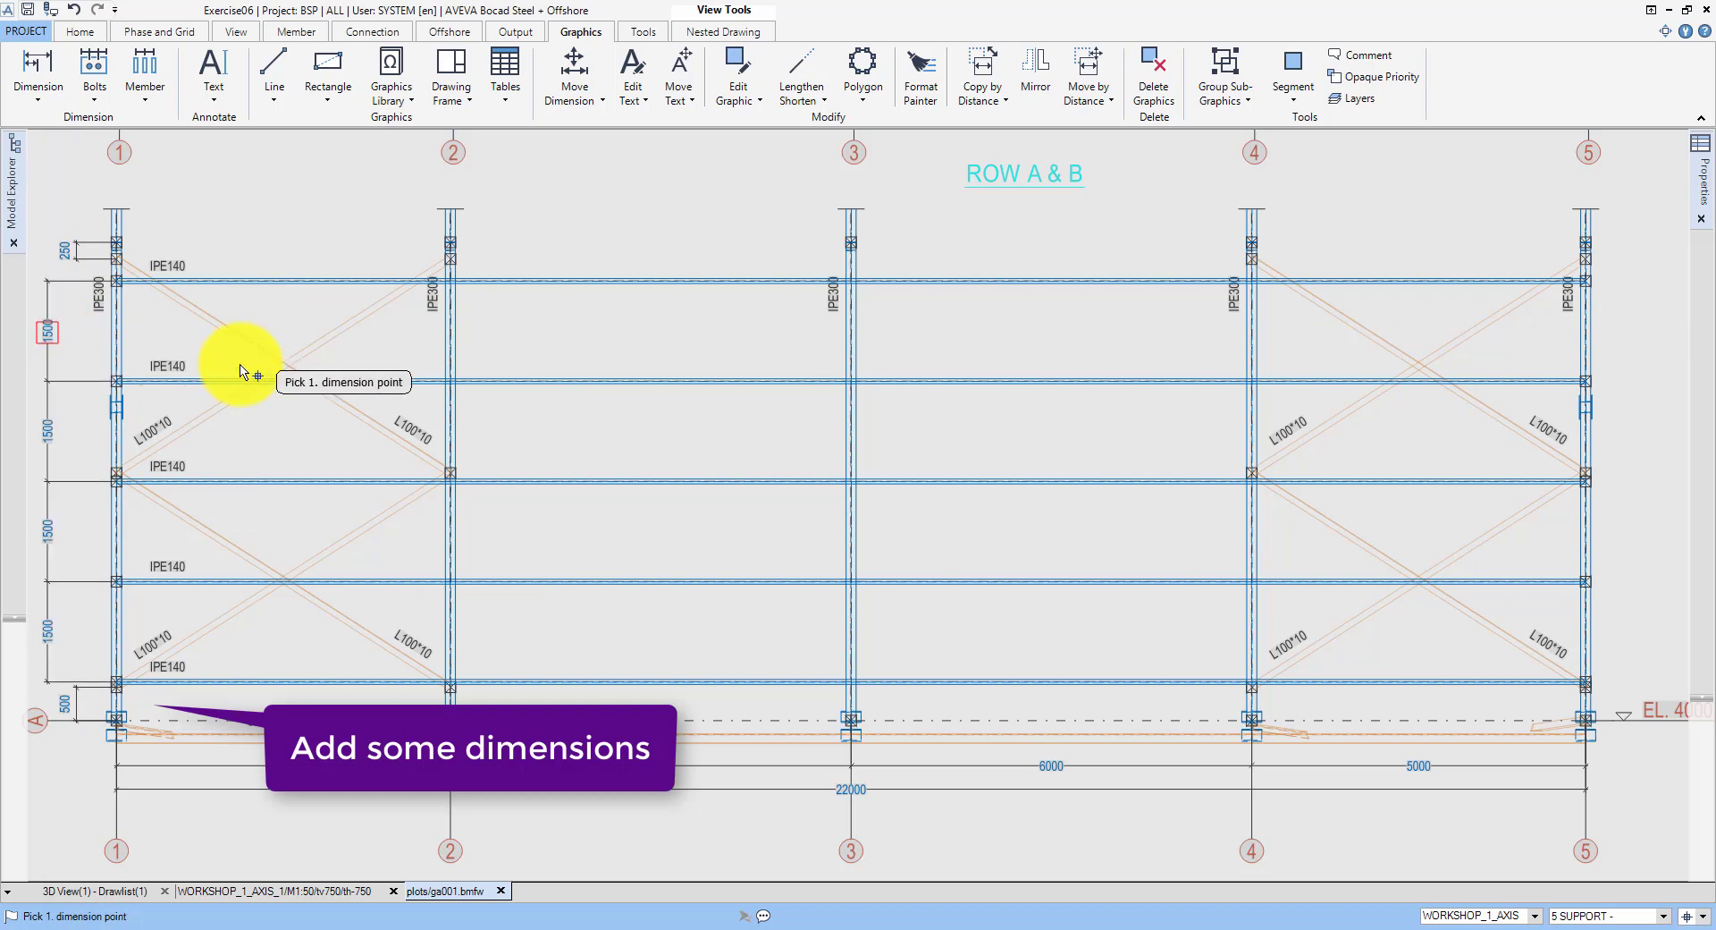
Step: In the row A & B elevation, dimension the distance from the column base to the lowest girt point on axis 1, outside the frame
middle_click(240, 372)
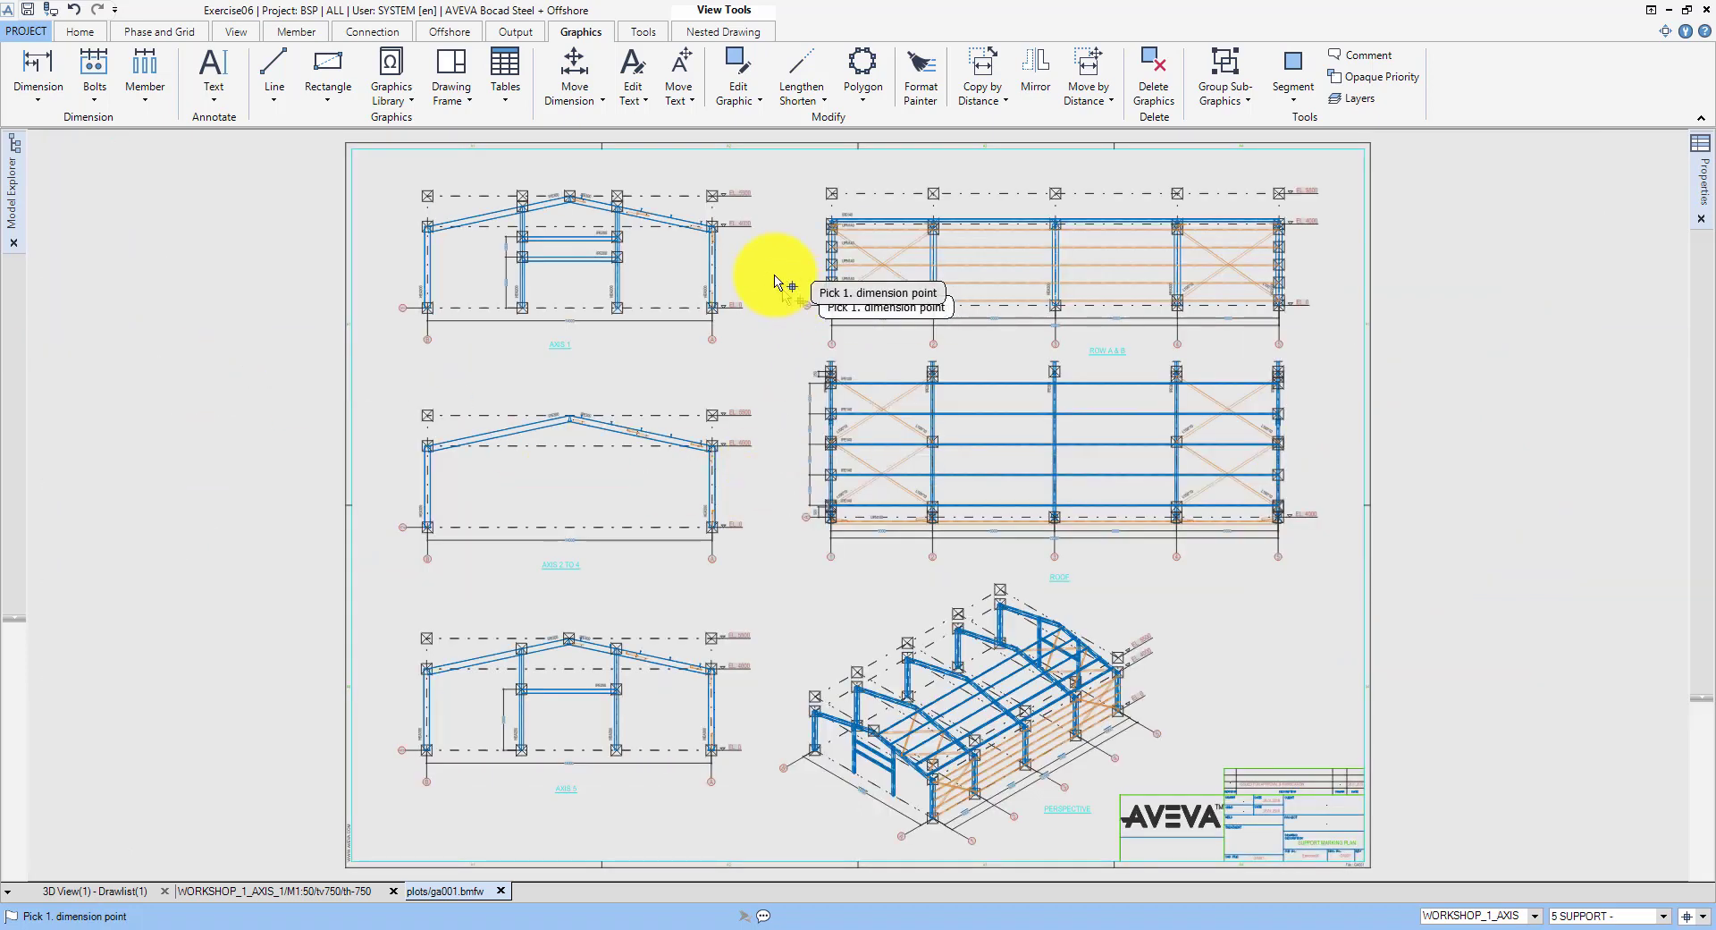
middle_drag(763, 195, 944, 386)
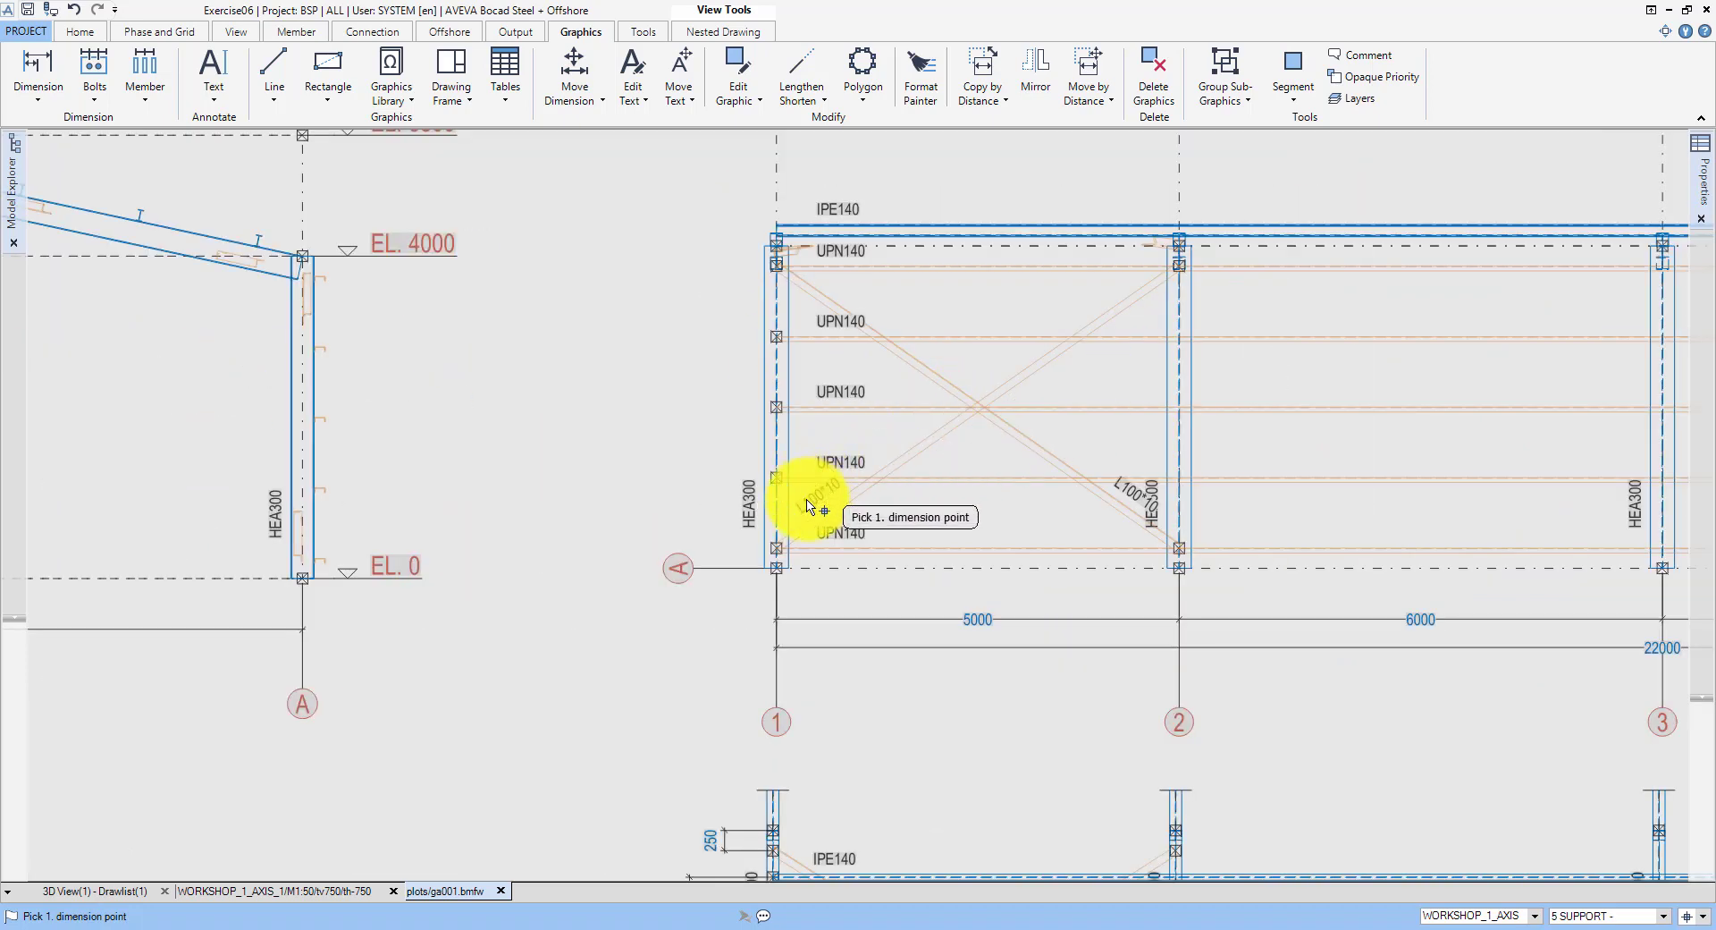
click(777, 547)
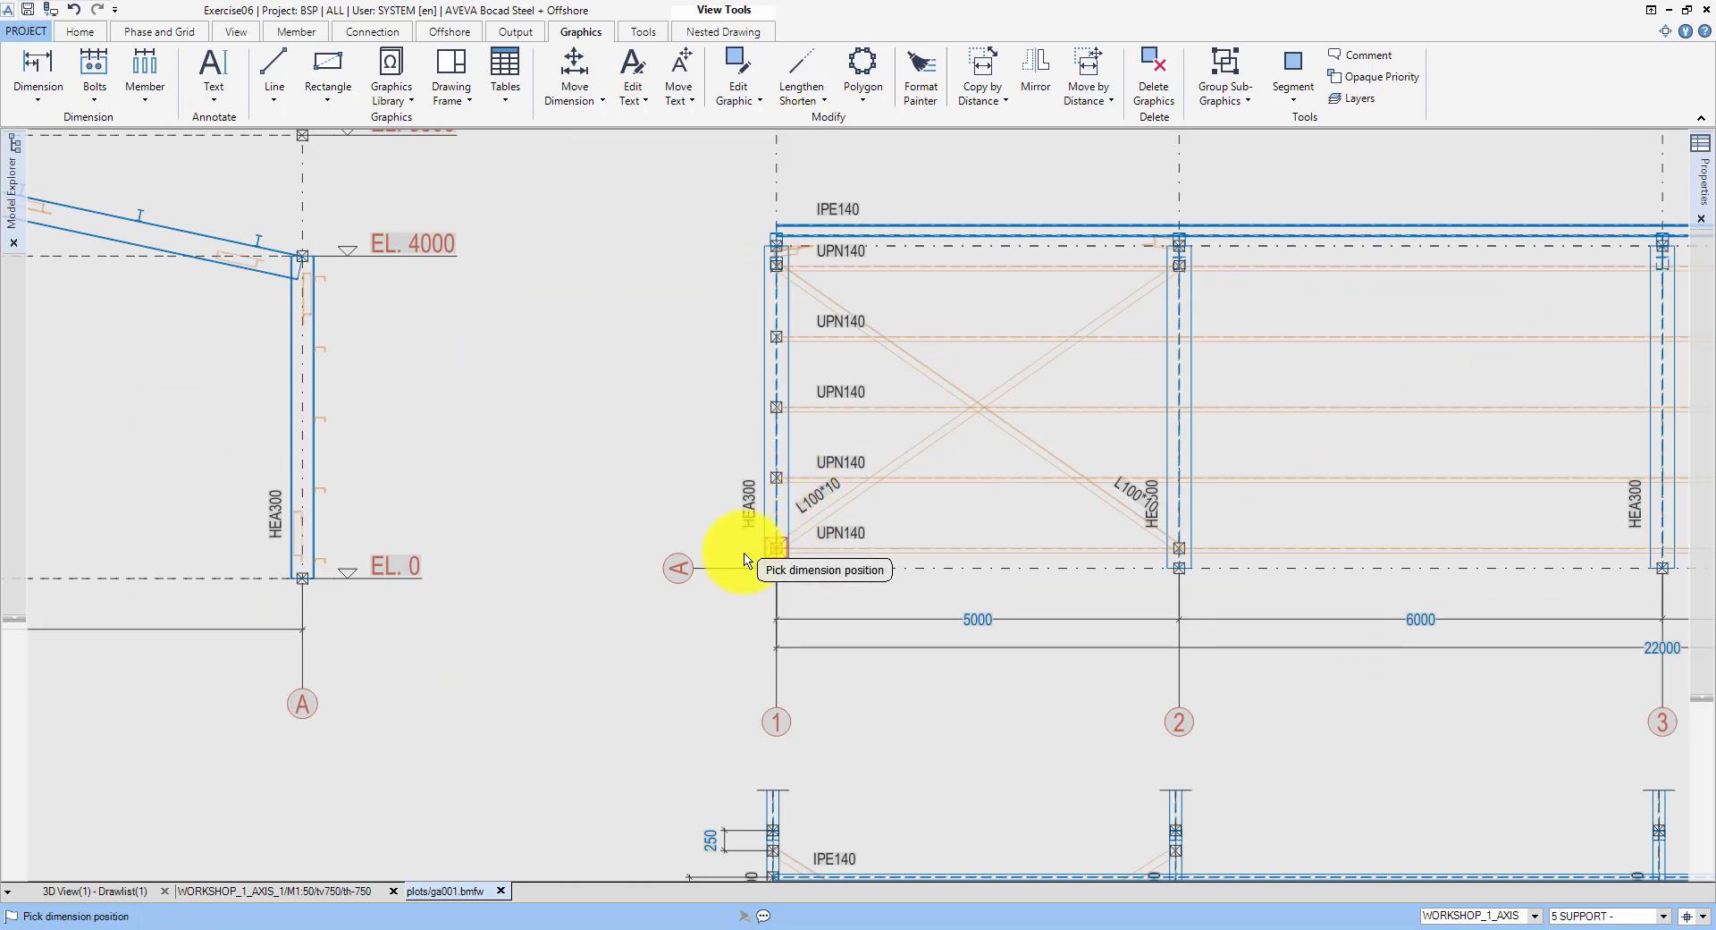
click(729, 559)
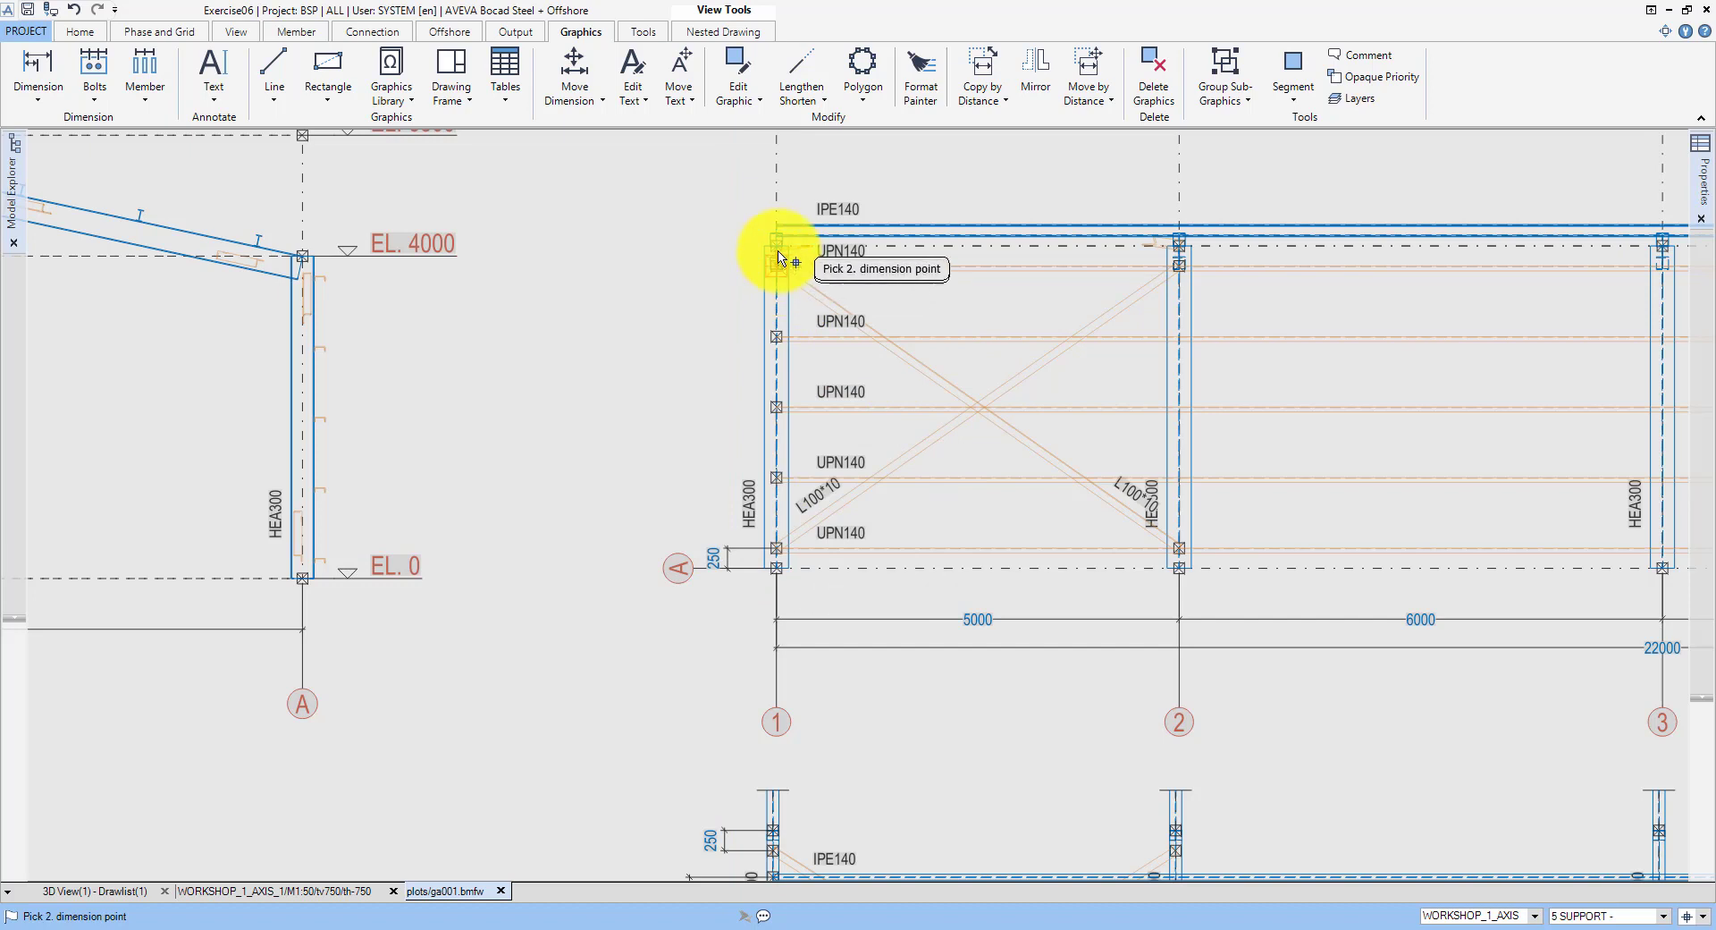
Step: Dimension the distance from the eaves point to the uppermost girt point on axis 1, placing it outside the frame
click(772, 252)
click(731, 270)
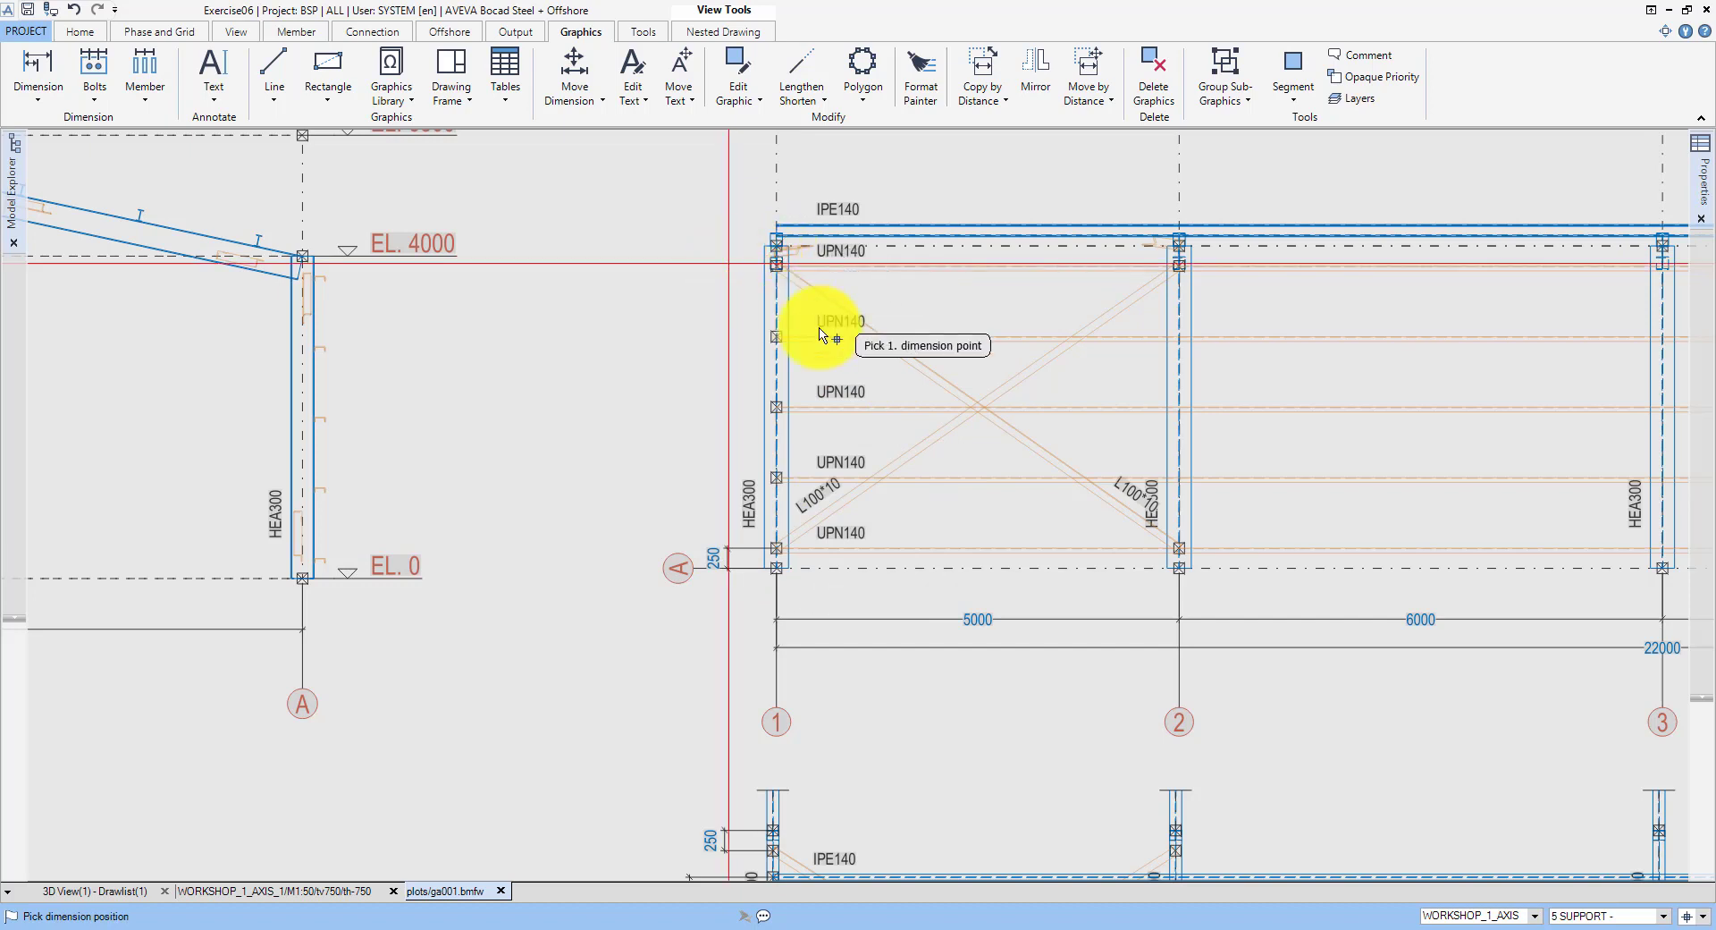
middle_click(834, 341)
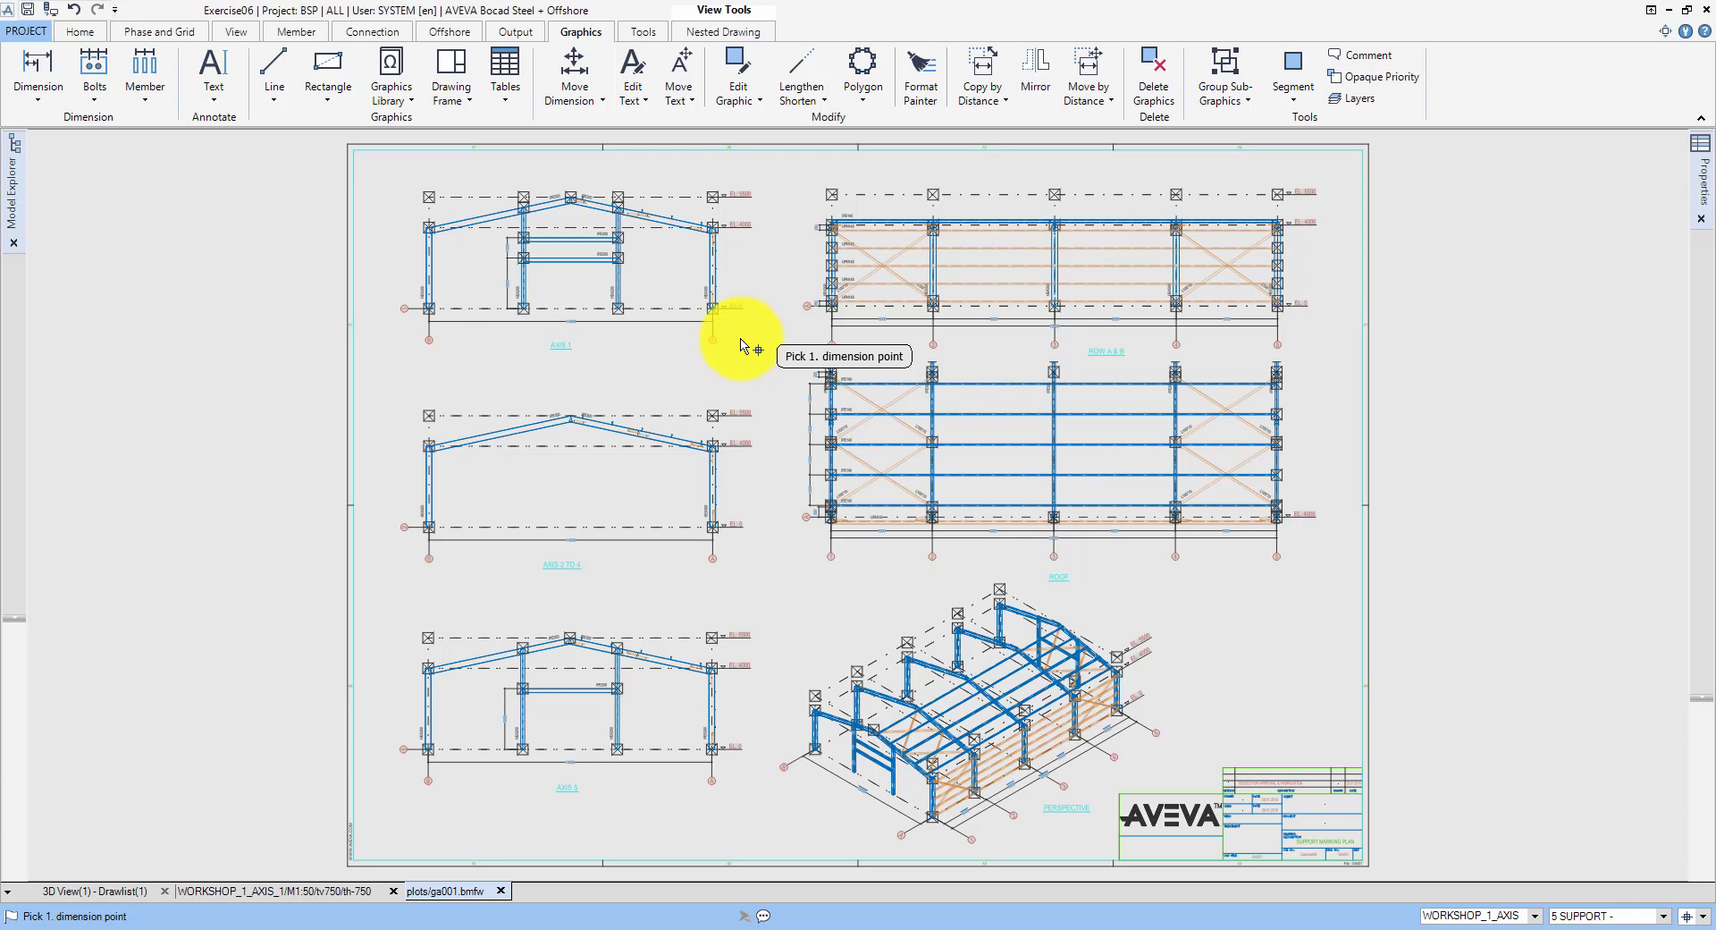
Step: Create a midpoint between the row A and row B column base points in the axis 1 view for the mirror plane
click(82, 33)
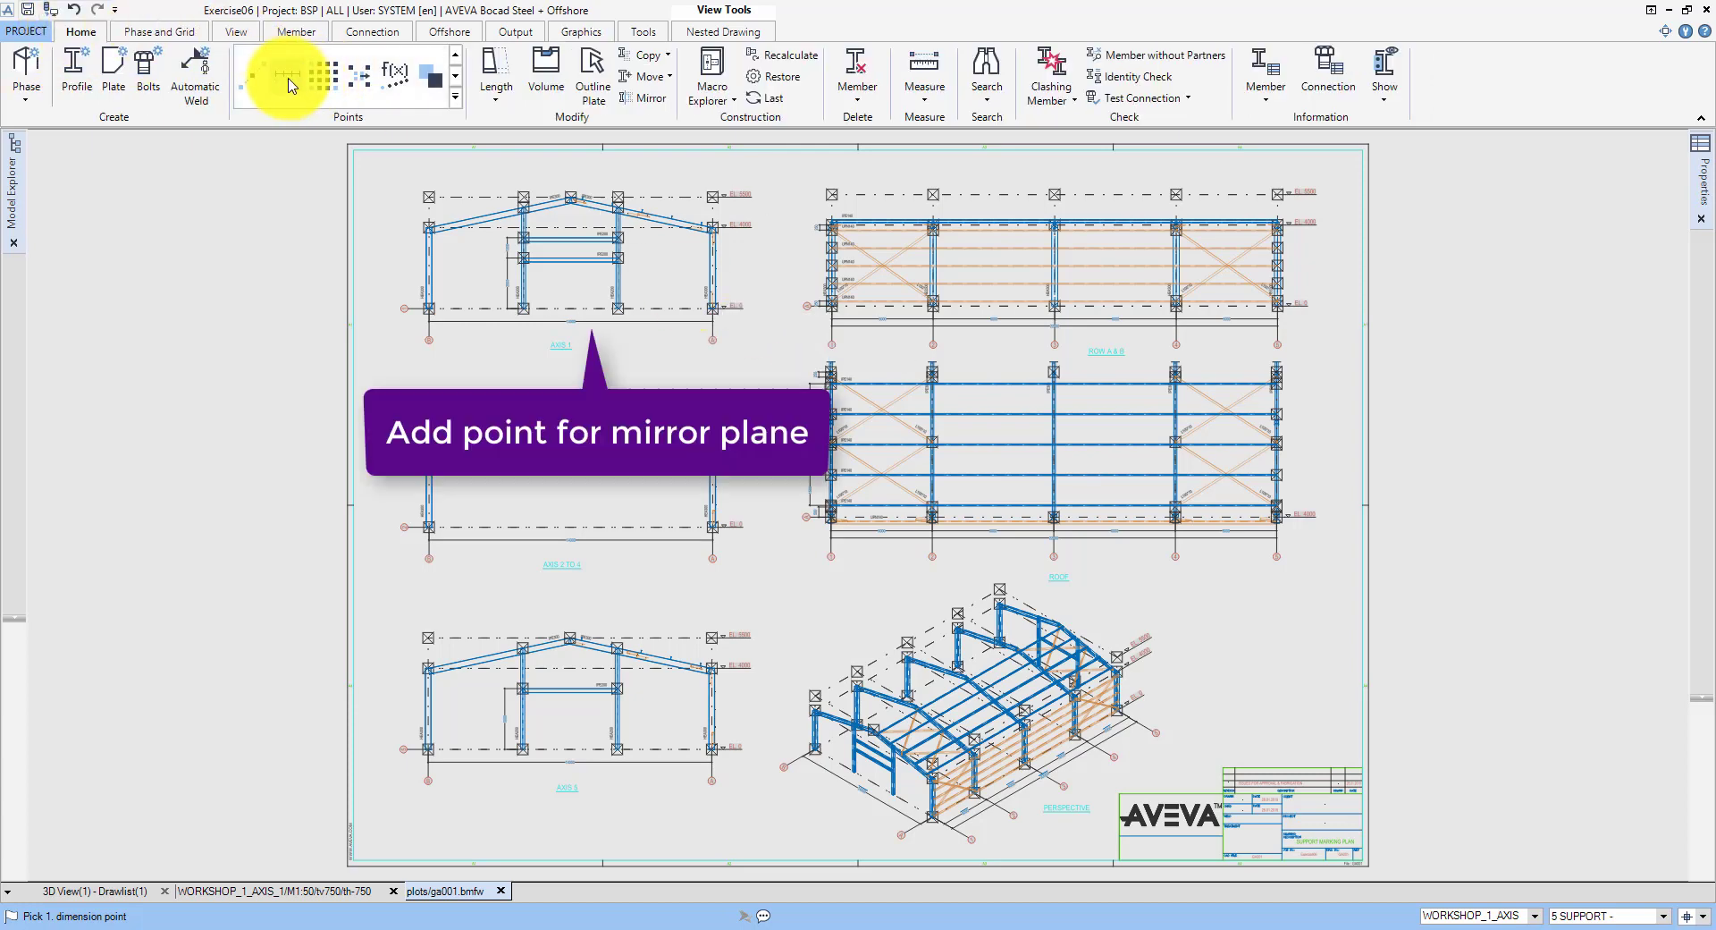
click(254, 79)
click(438, 310)
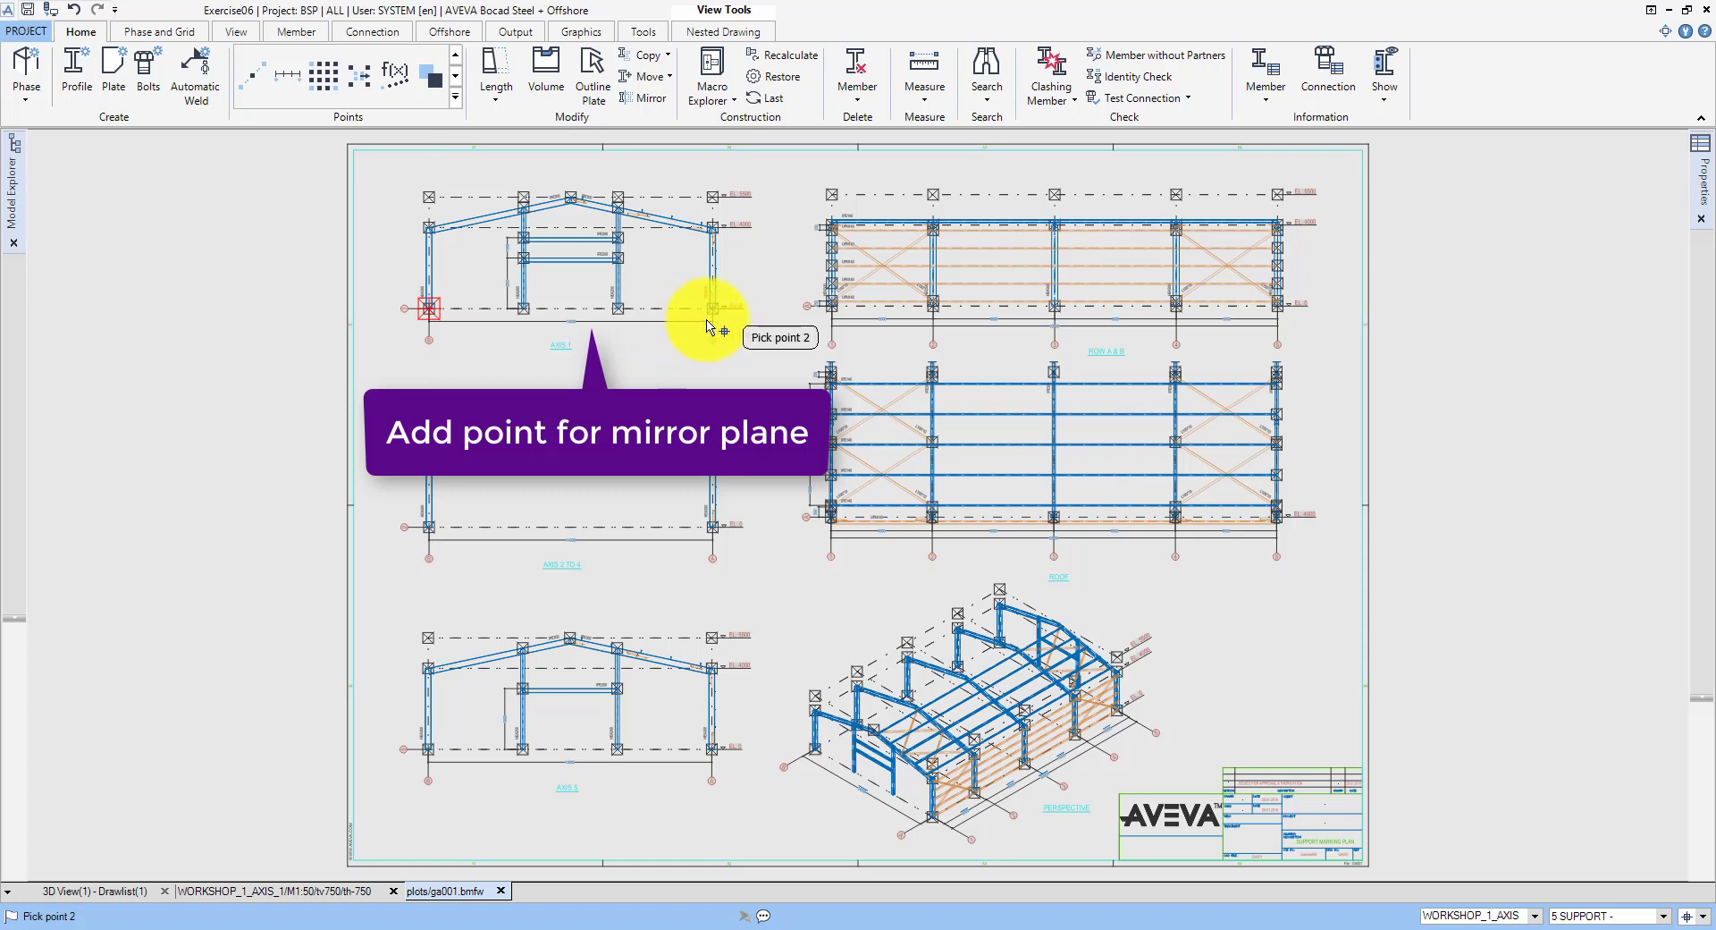
click(709, 327)
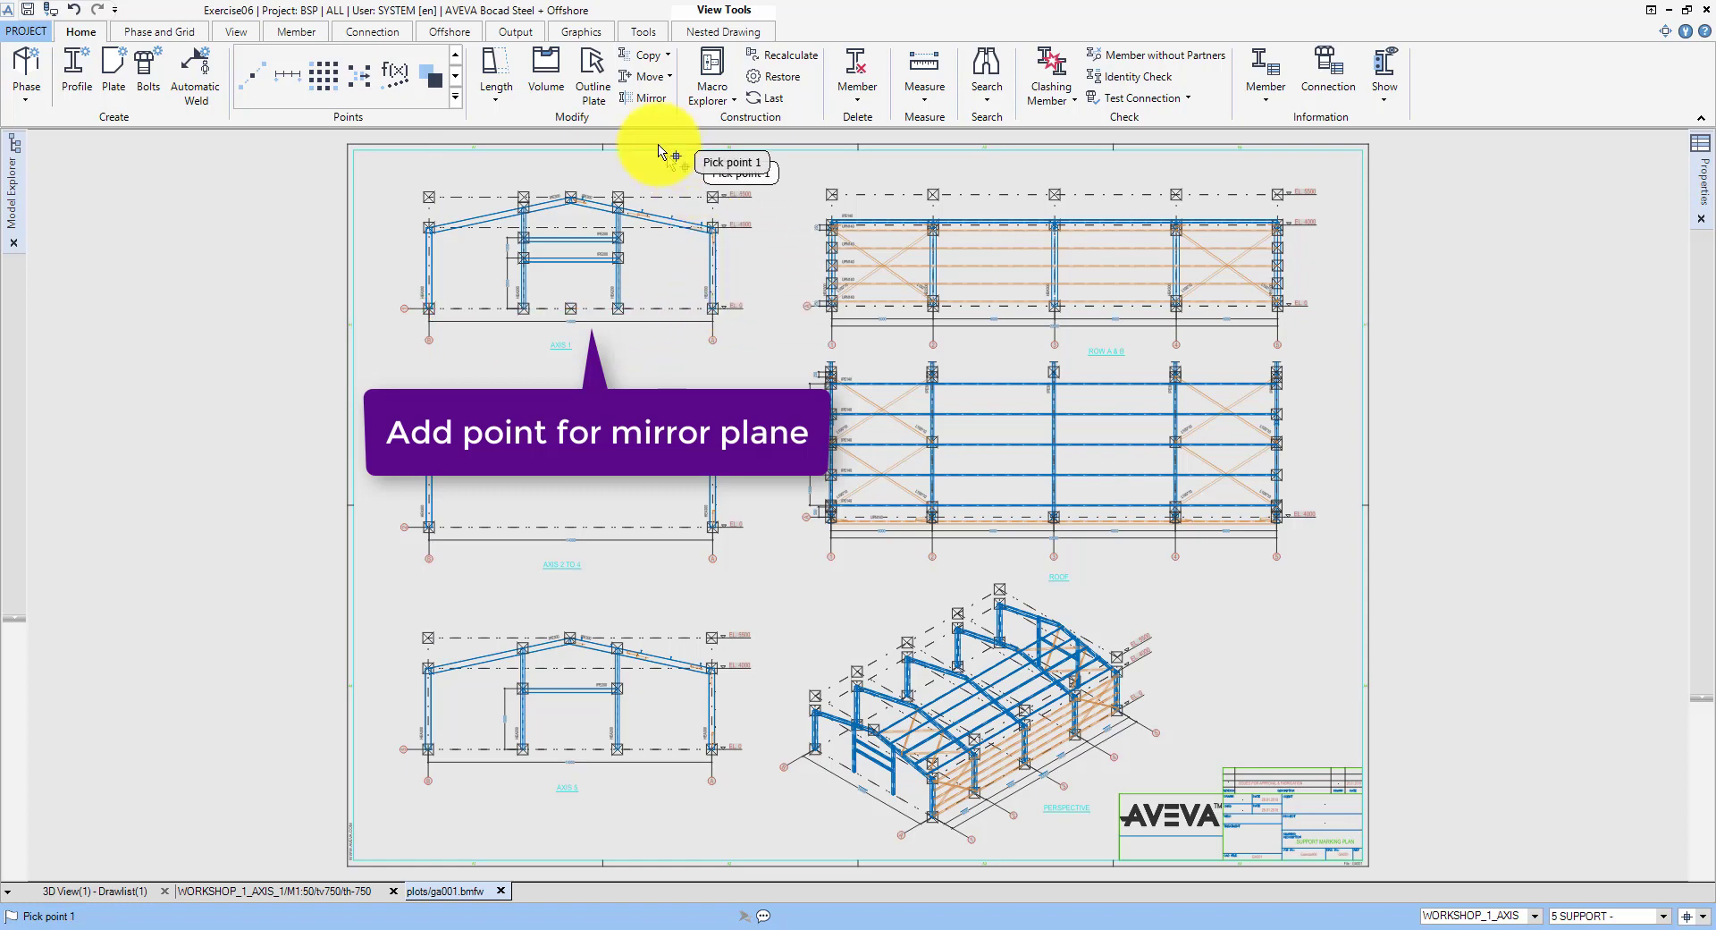
Step: Mirror all girts, wall and roof bracings and purlins about the building's mid-width plane through the base midpoint on axis 1
click(637, 97)
drag(895, 228, 876, 309)
drag(1227, 247, 1221, 285)
drag(1242, 380, 1216, 524)
drag(892, 391, 876, 494)
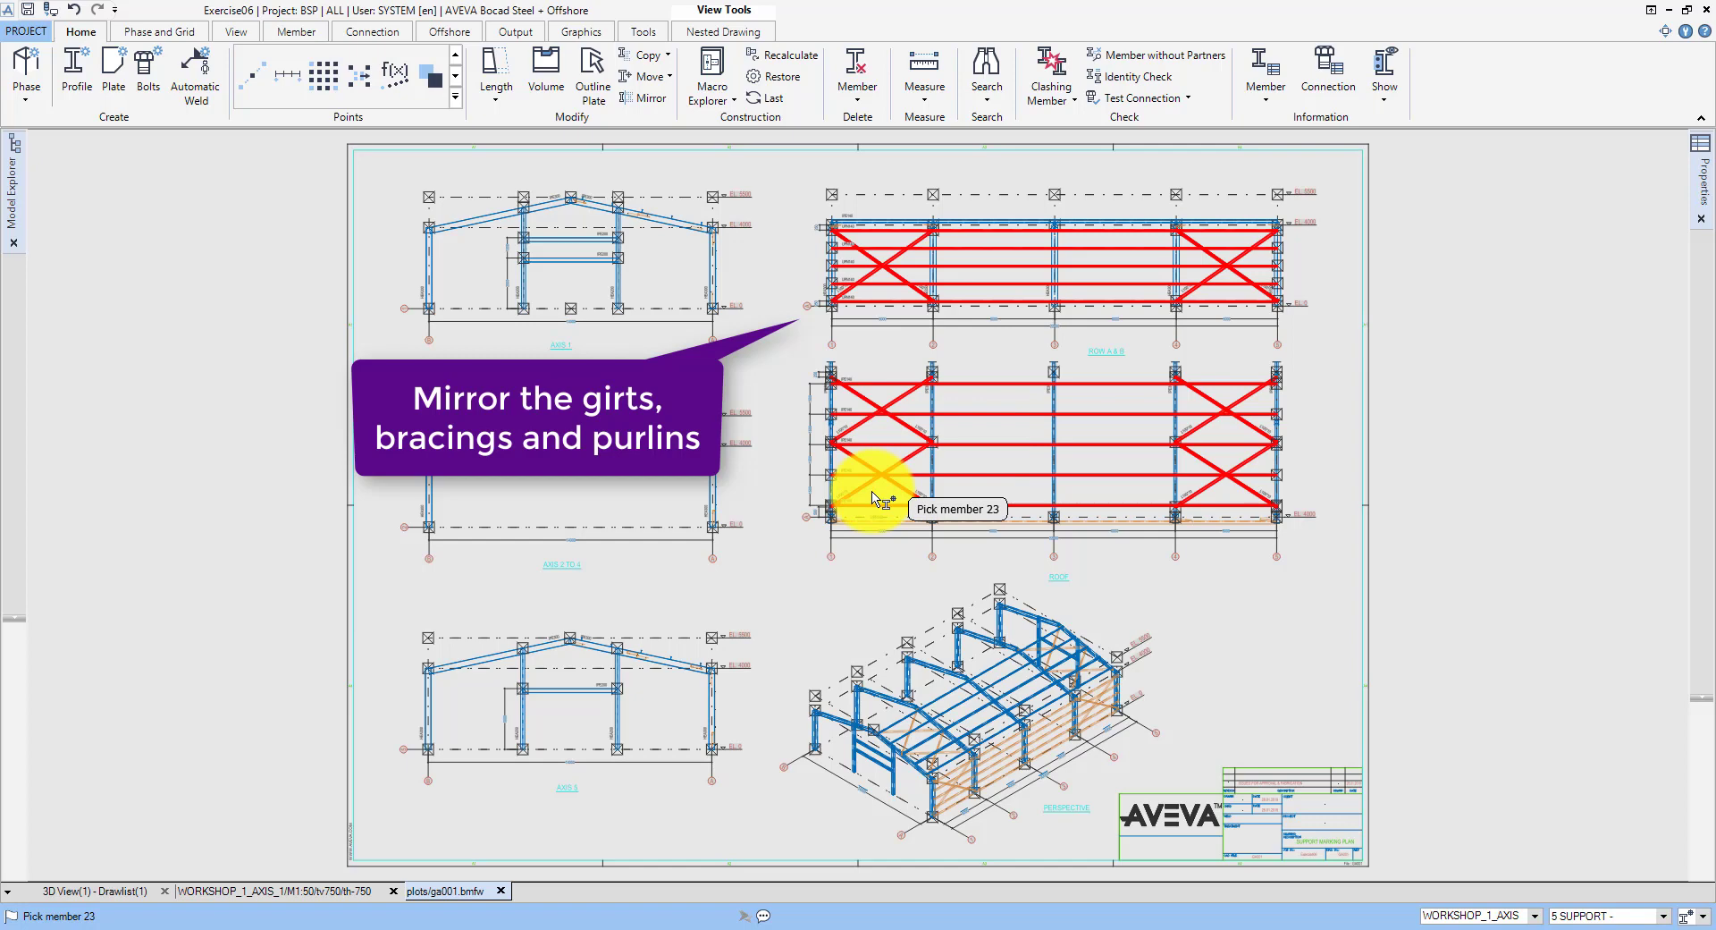
right_click(875, 498)
click(570, 308)
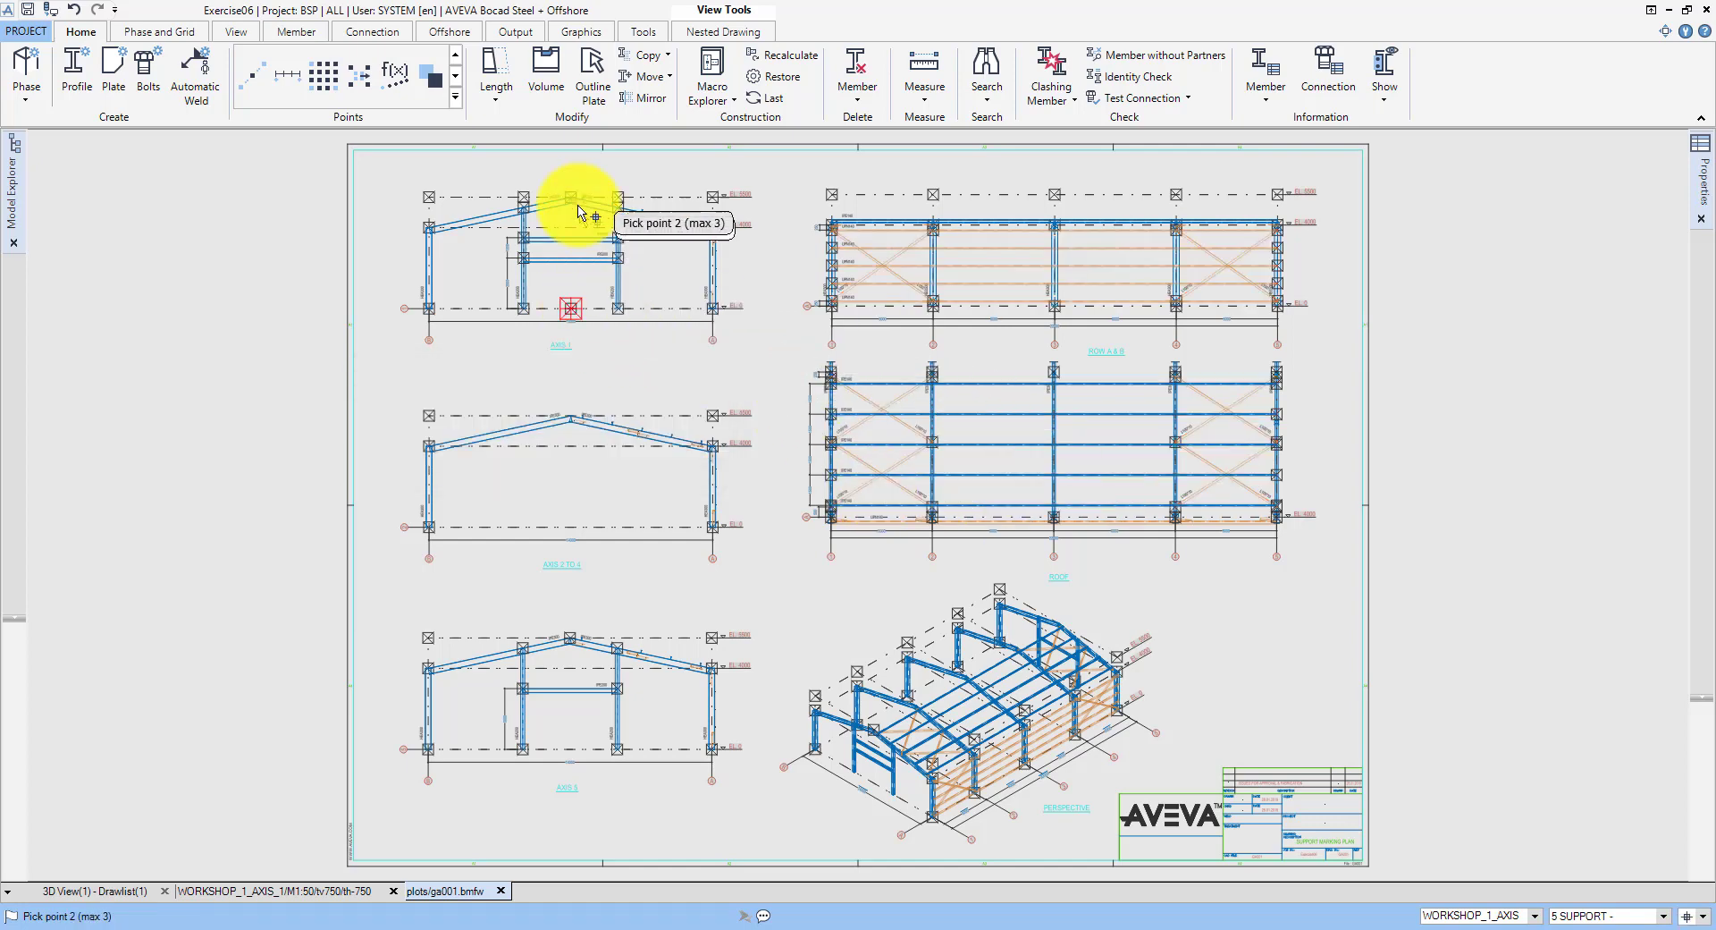
right_click(574, 204)
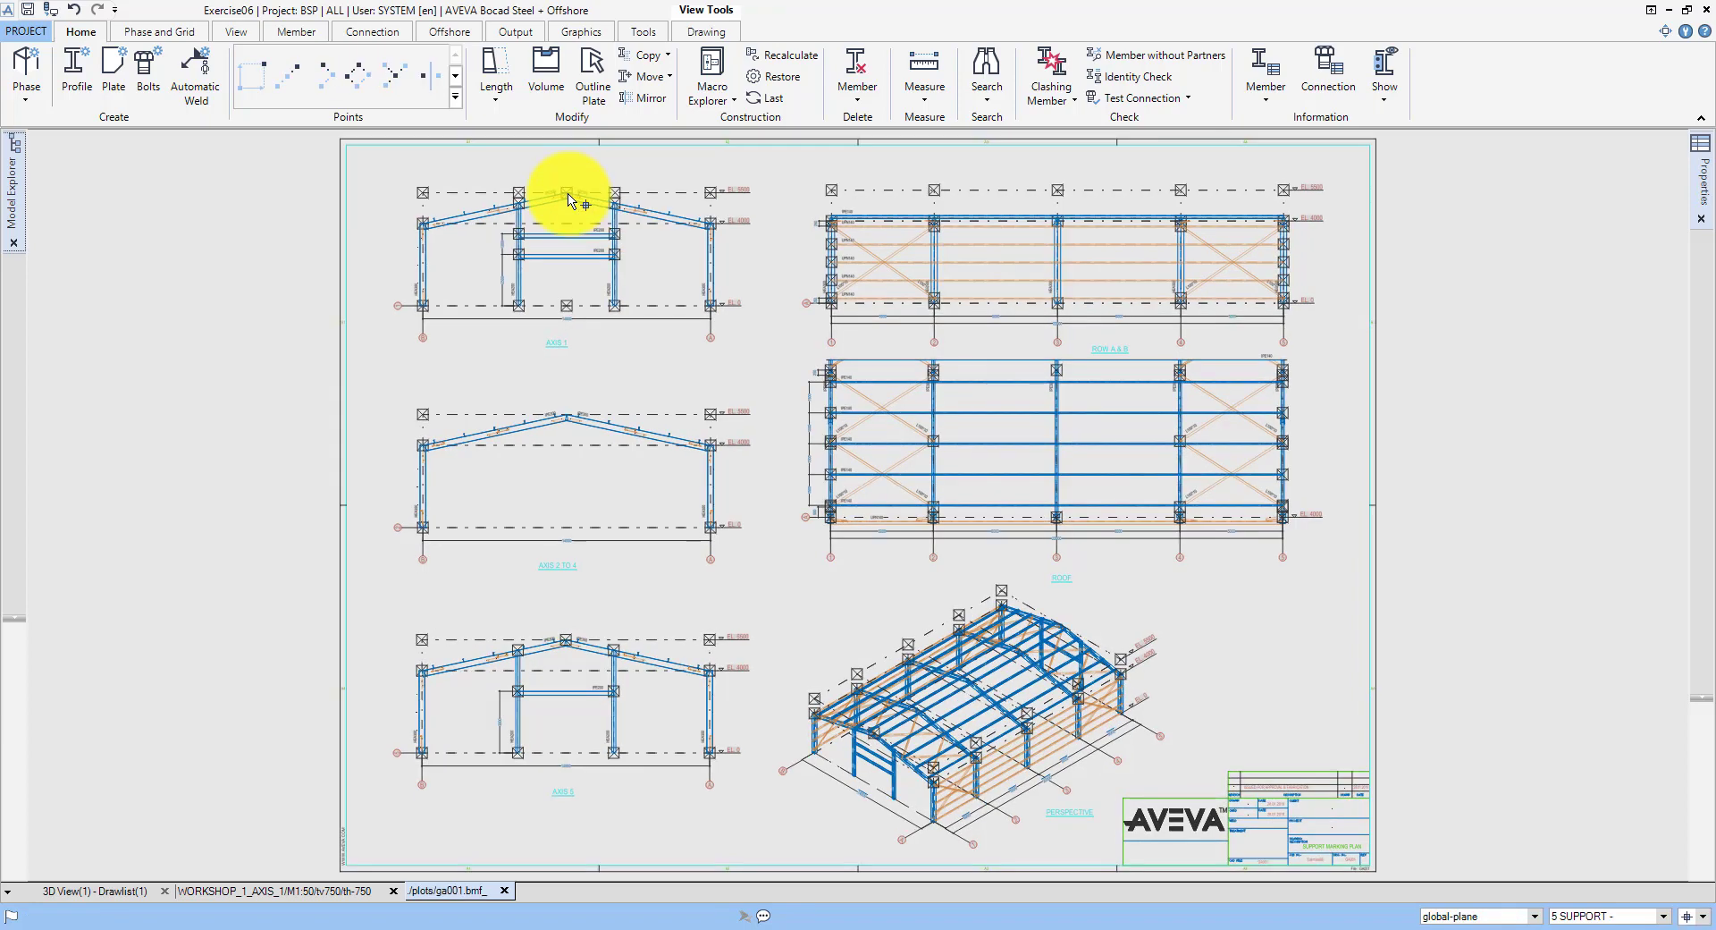
Step: Switch to the 3D model in an isometric orientation and examine the mirrored girts, bracings and purlins on both sides
click(114, 894)
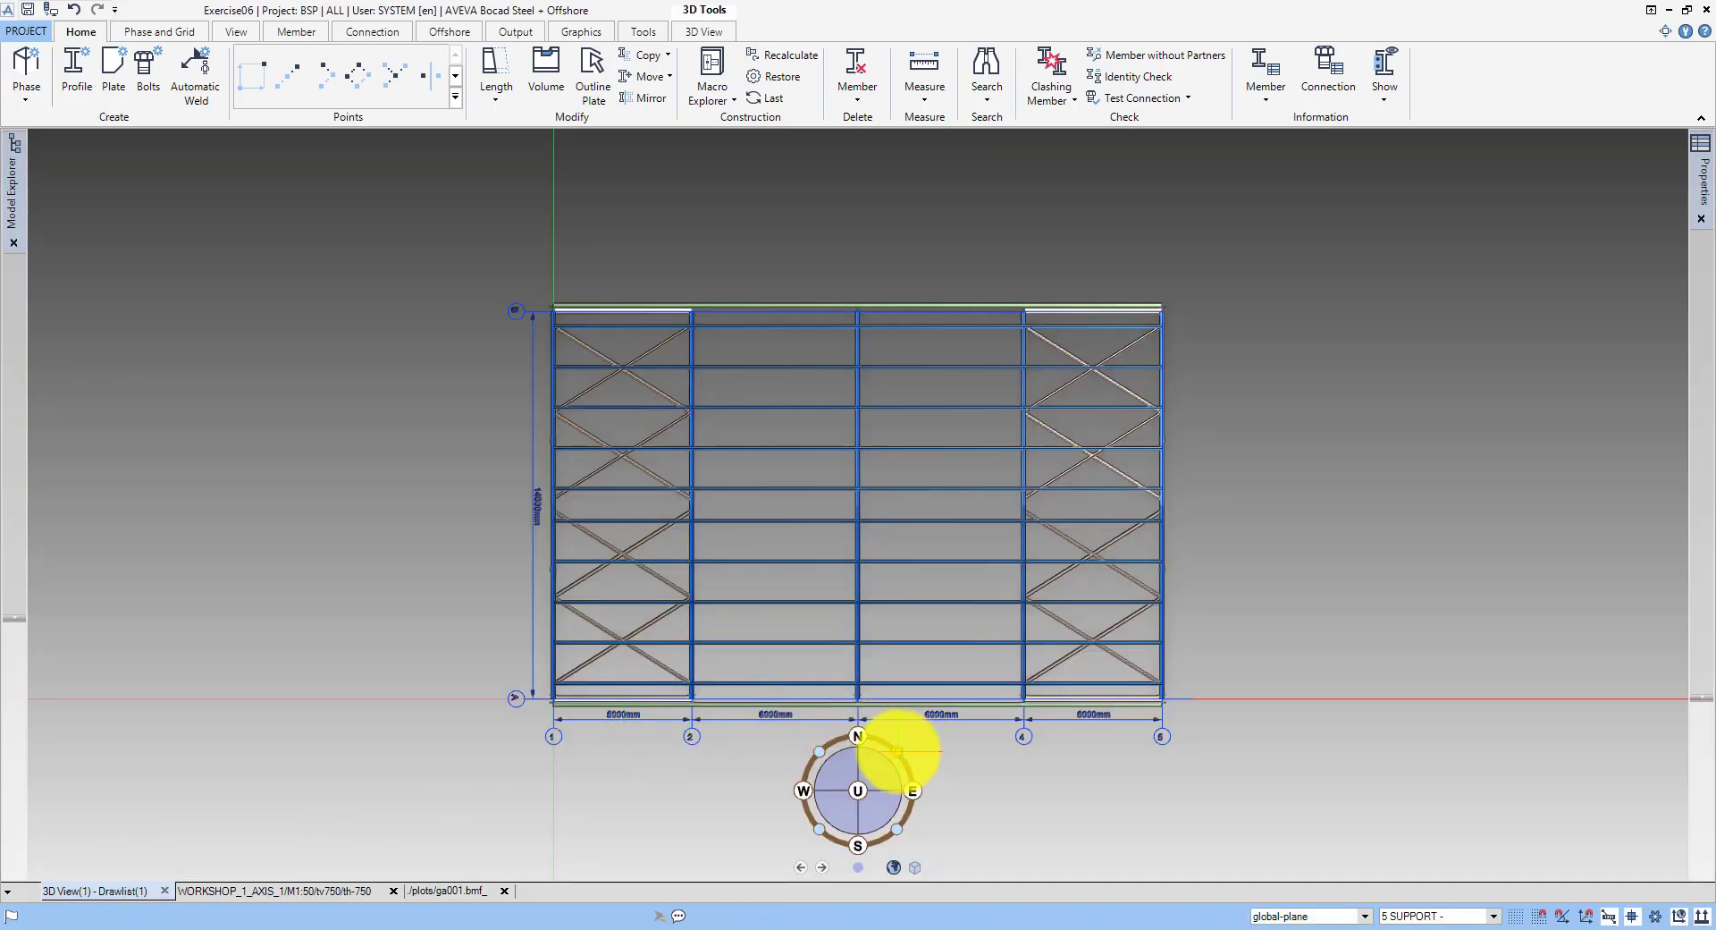
click(898, 751)
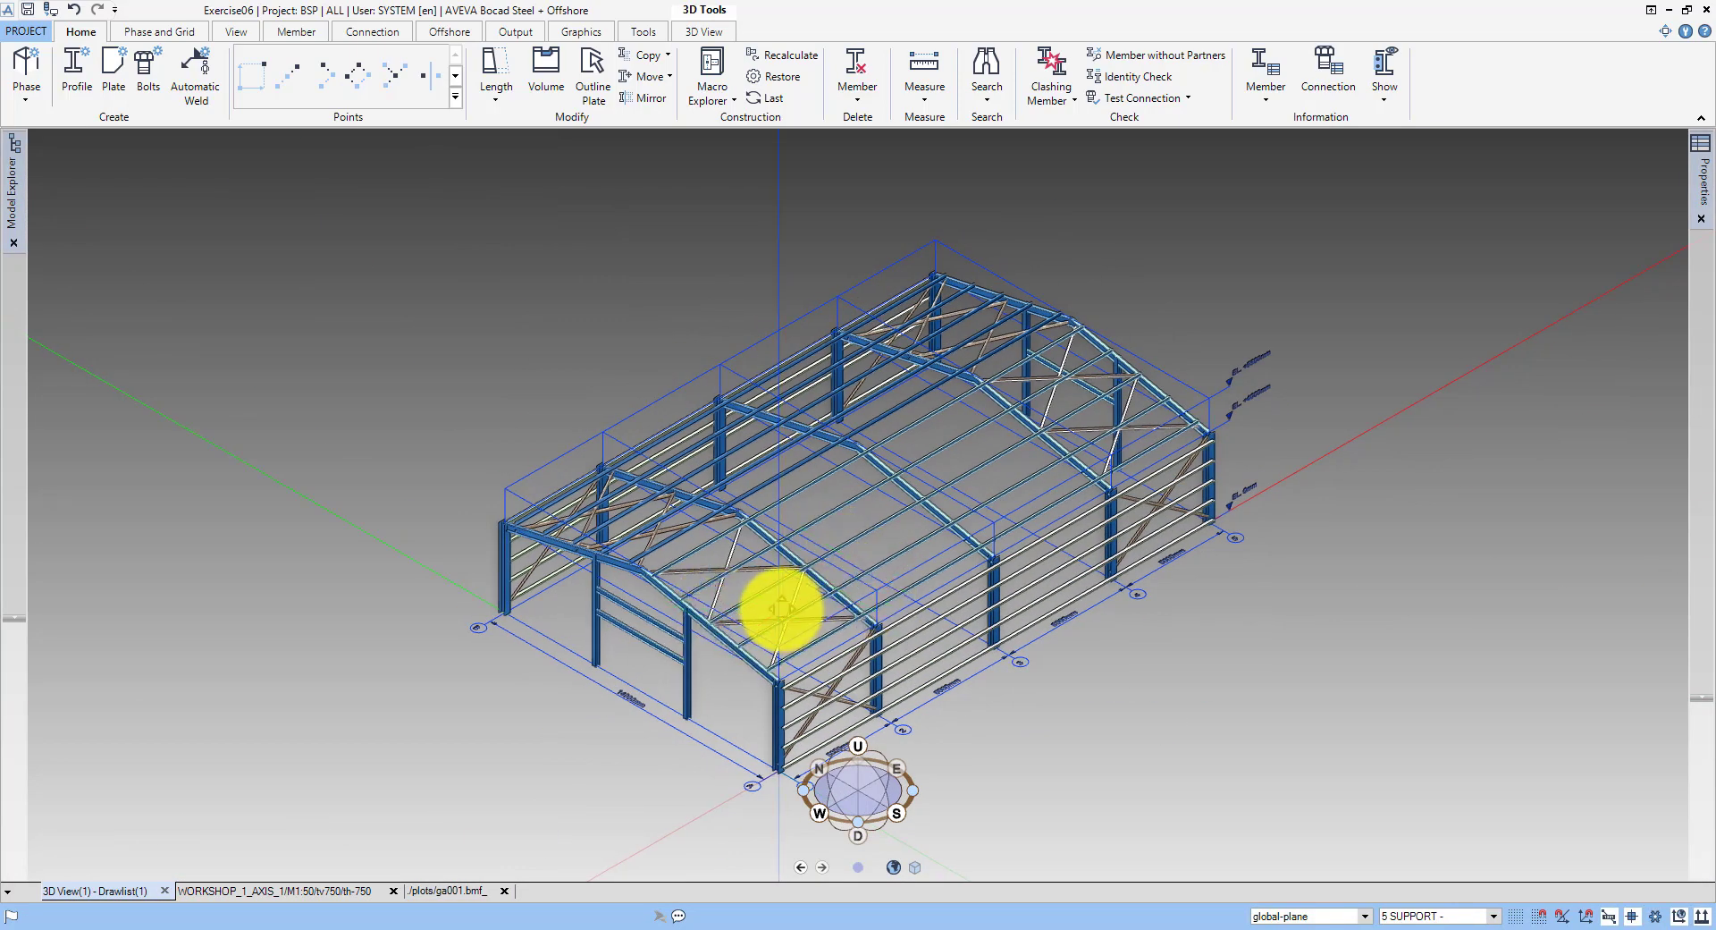
scroll(697, 601, up, 5)
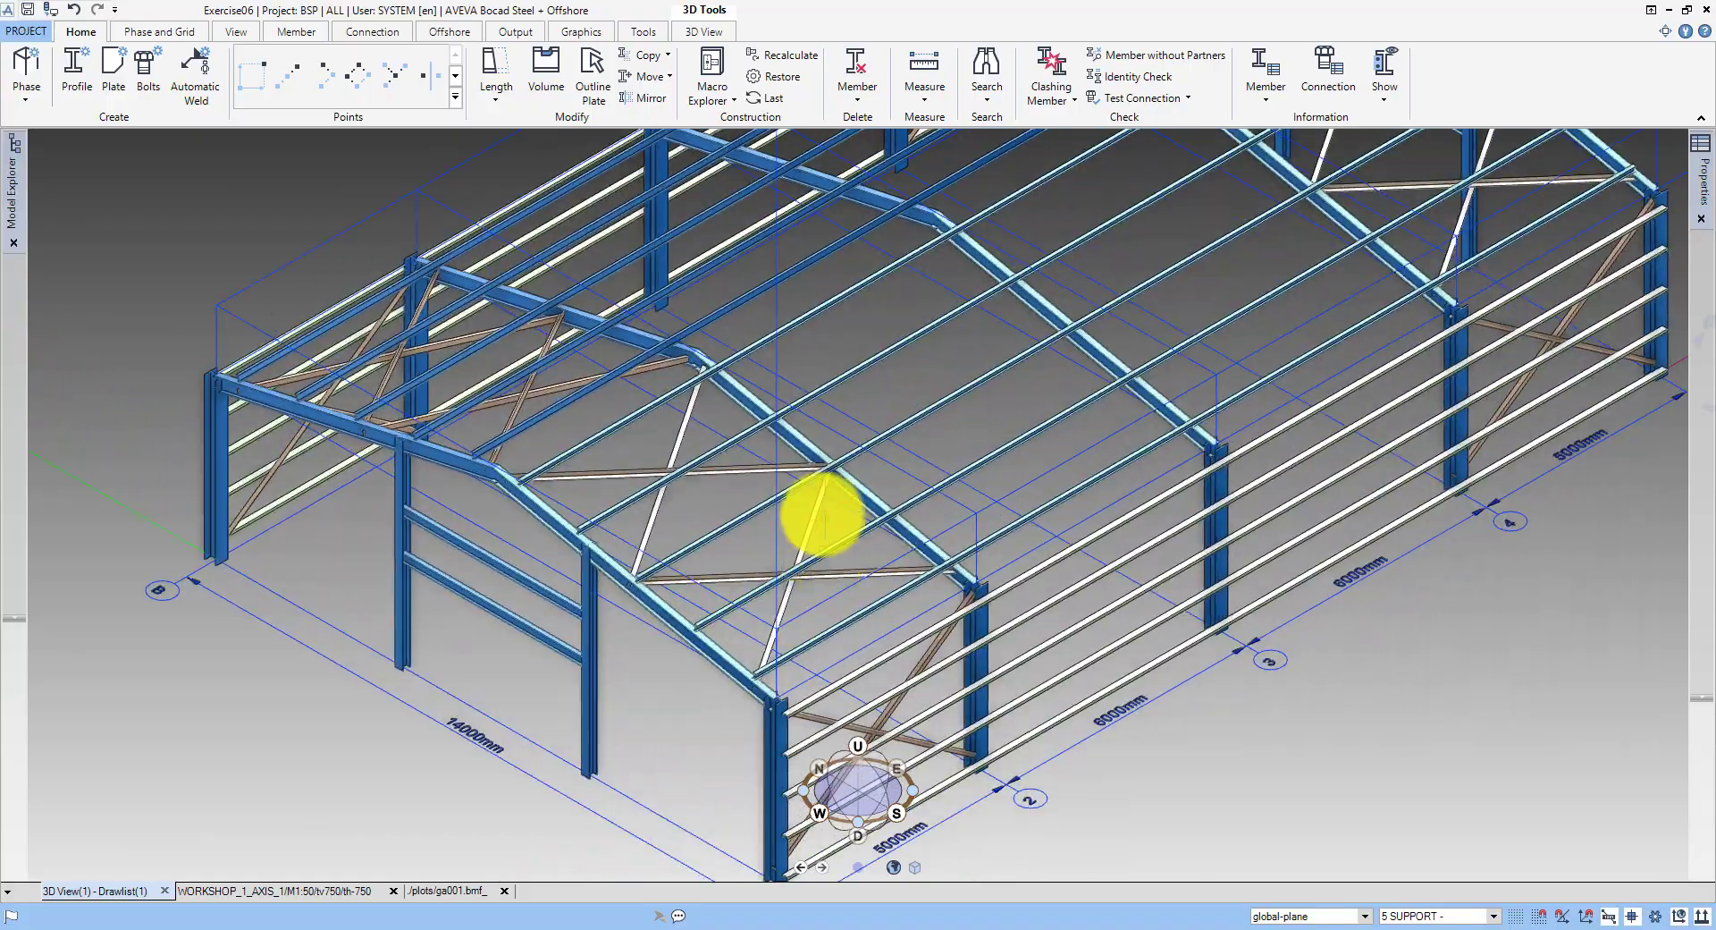
mouse_move(822, 516)
middle_down()
mouse_move(816, 371)
mouse_move(832, 339)
mouse_move(877, 348)
mouse_move(888, 307)
mouse_move(908, 341)
mouse_move(836, 519)
middle_up()
scroll(832, 322, down, 5)
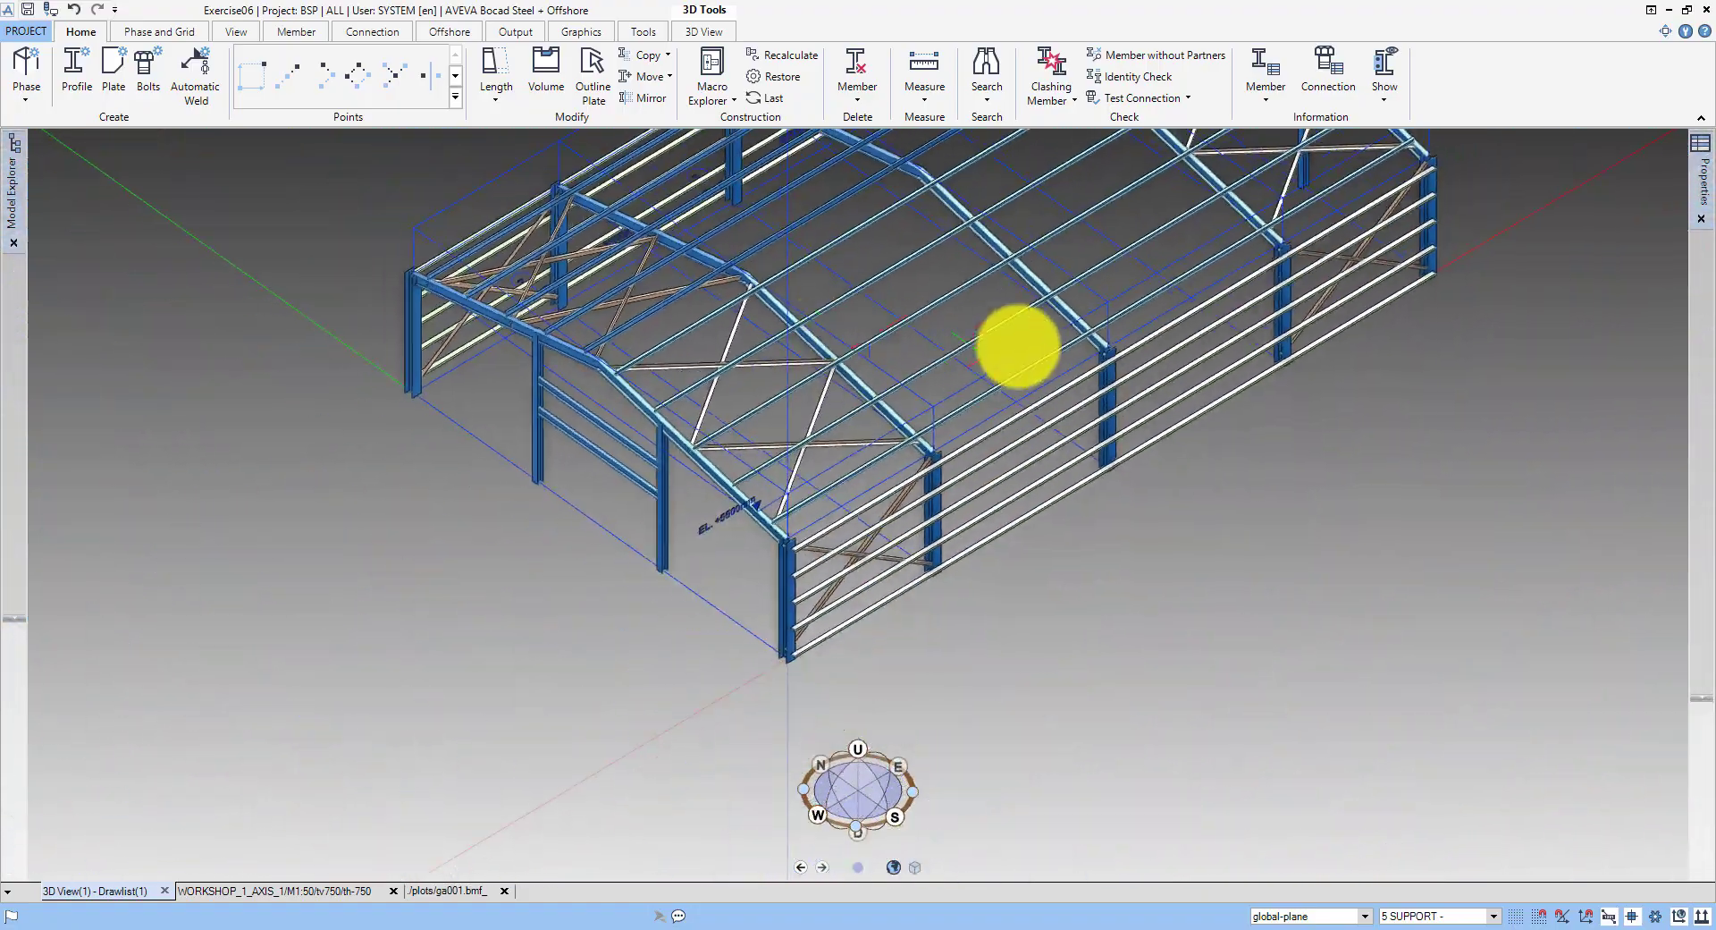
middle_drag(1046, 260, 858, 438)
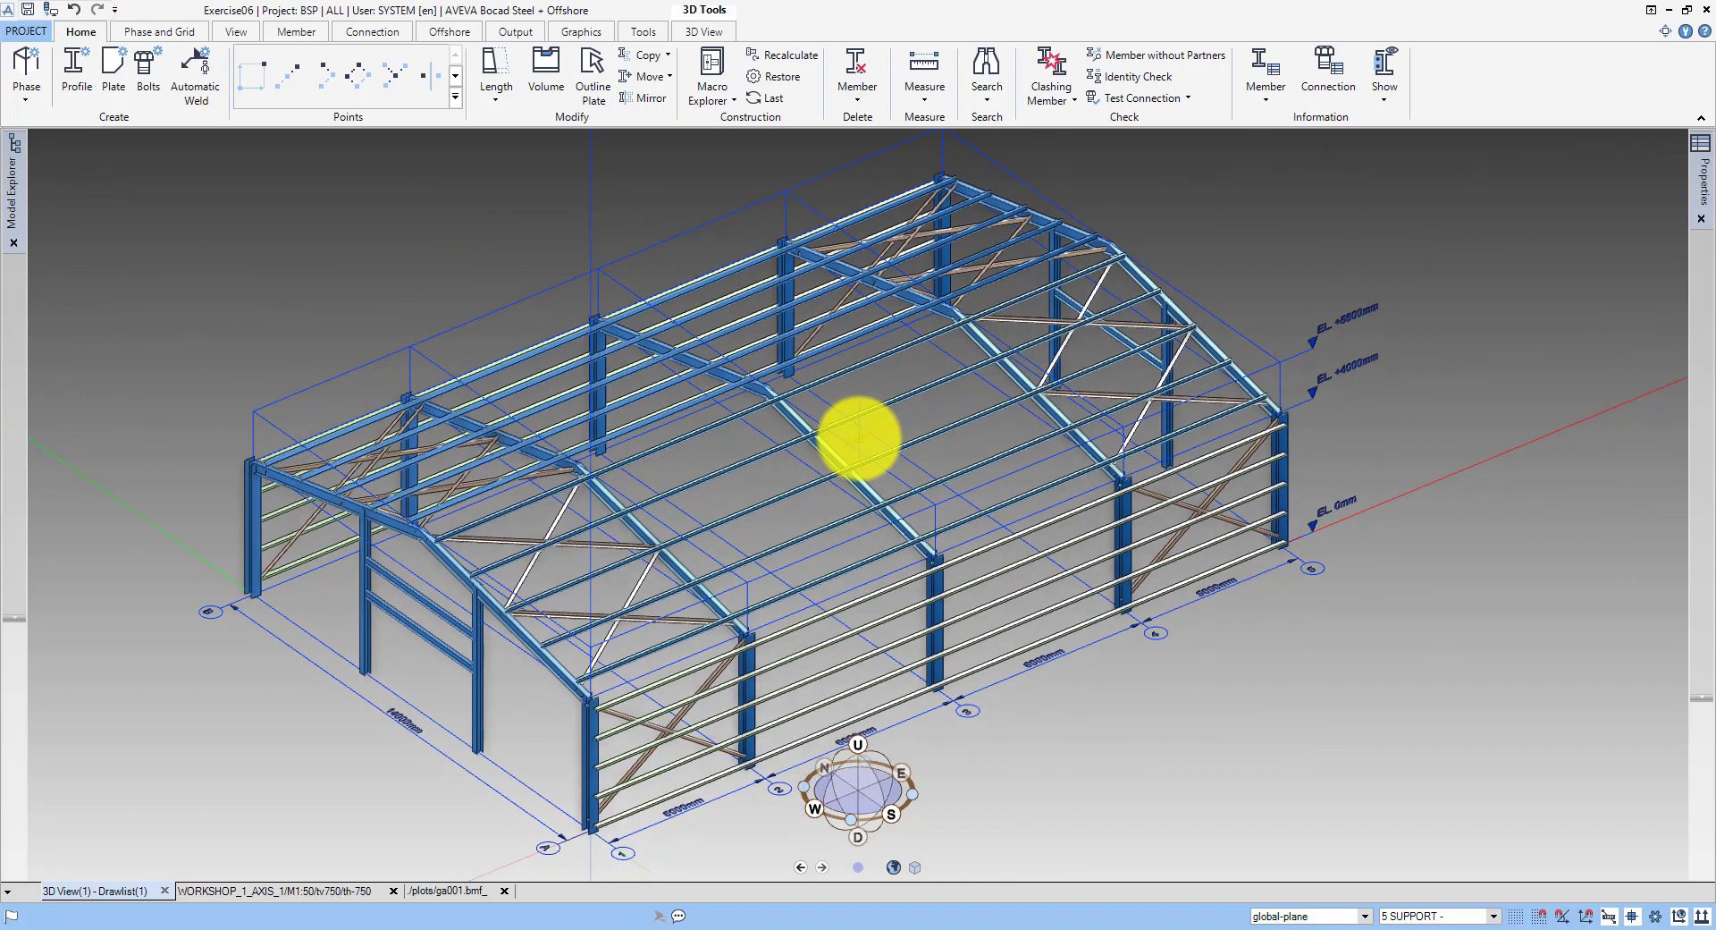